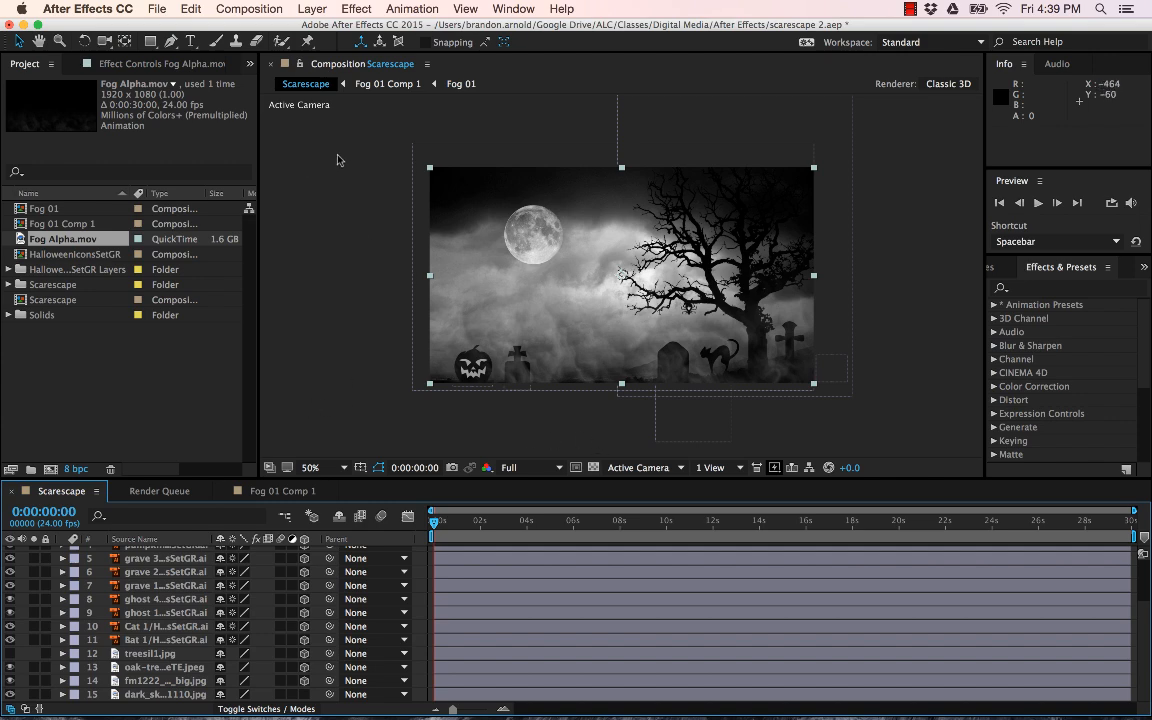
Create a new project, saving the changes to scarescape 2.aep before it closes.
left_click(157, 9)
mouse_move(300, 28)
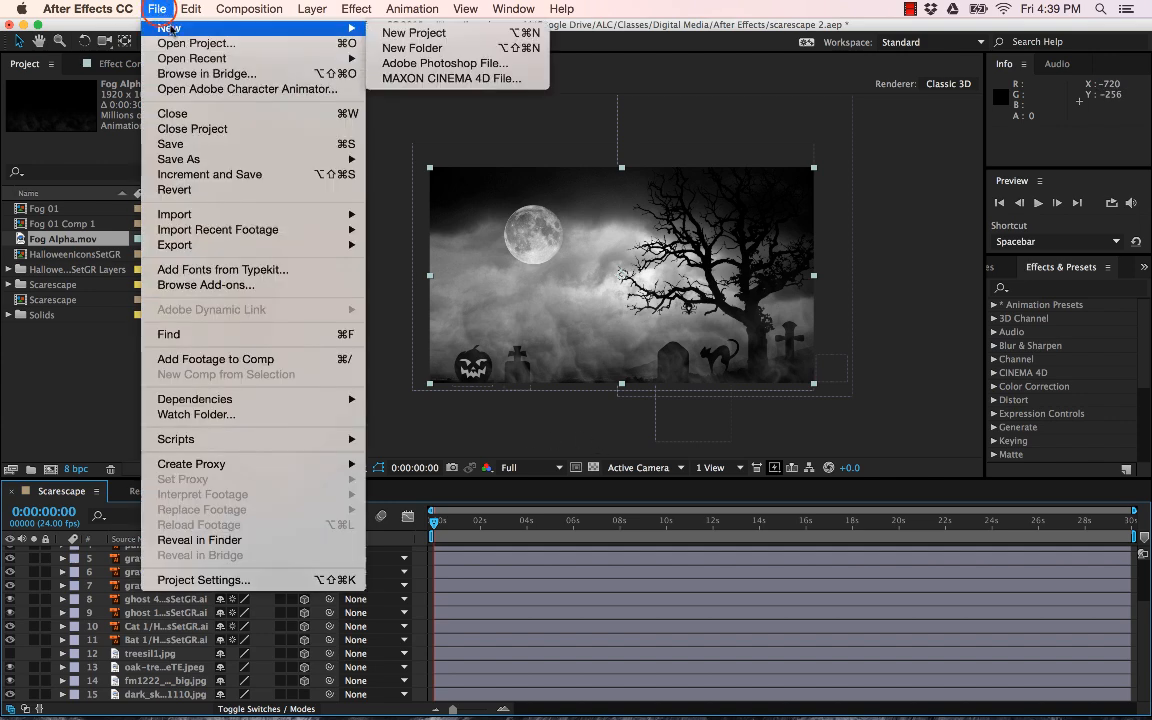
left_click(395, 34)
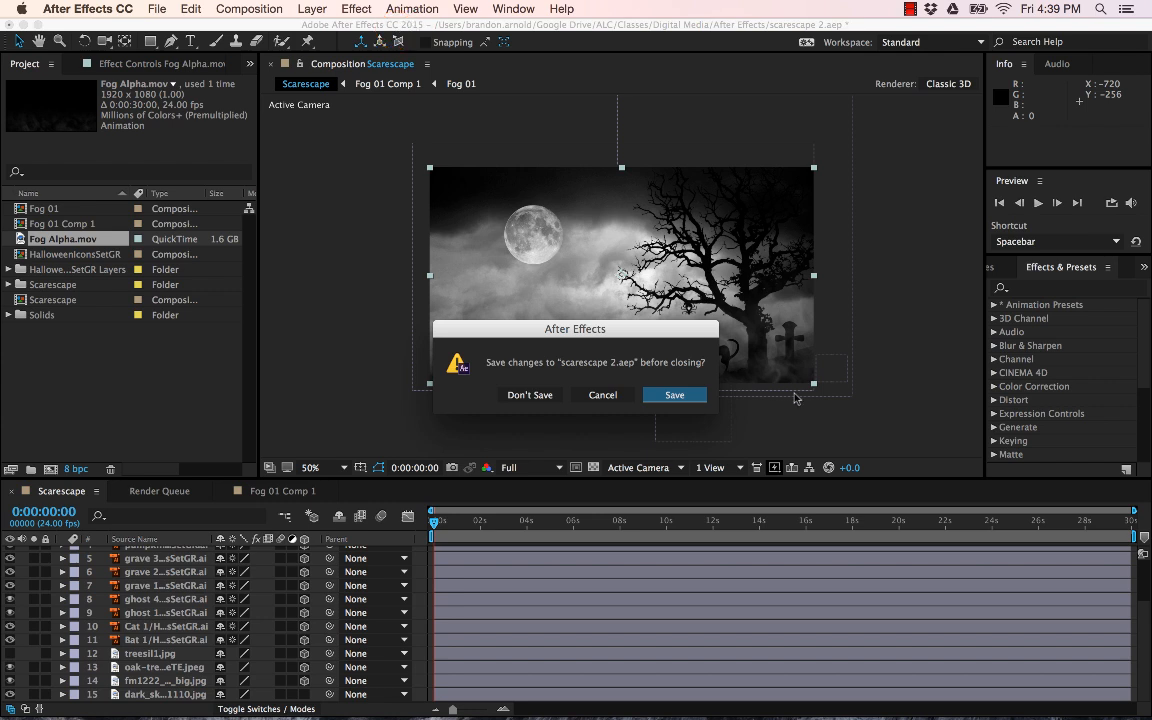
left_click(678, 394)
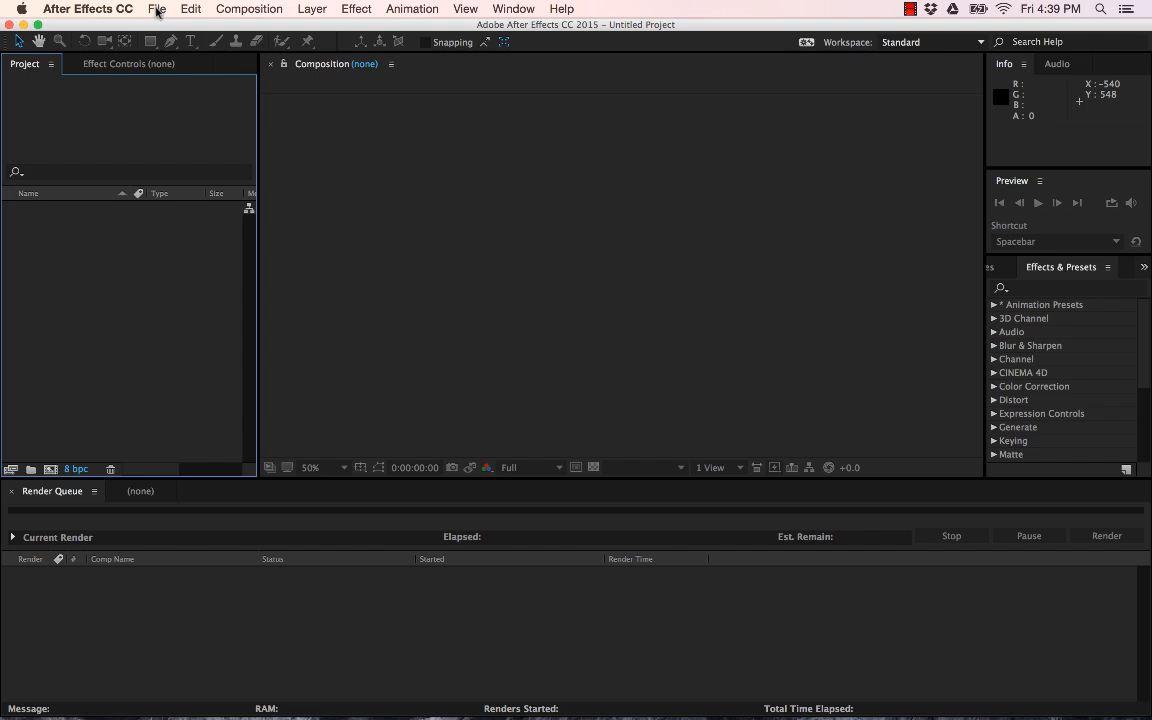
Open the file import dialog for the new project.
left_click(157, 10)
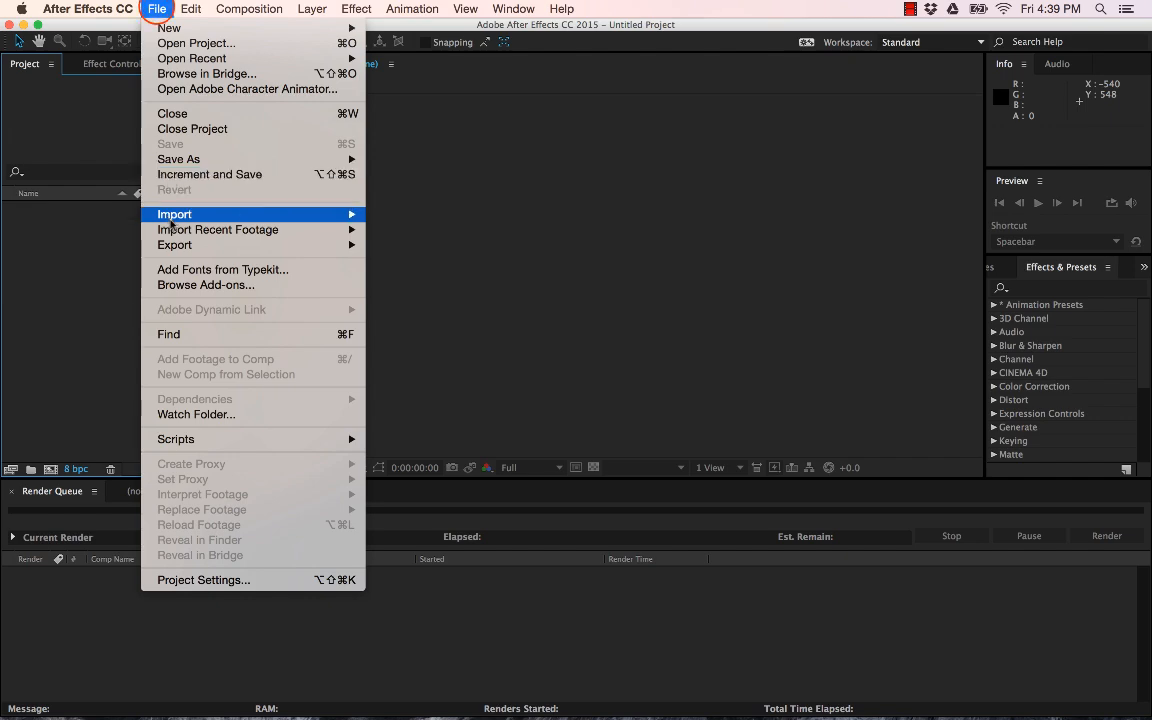
mouse_move(300, 214)
left_click(430, 215)
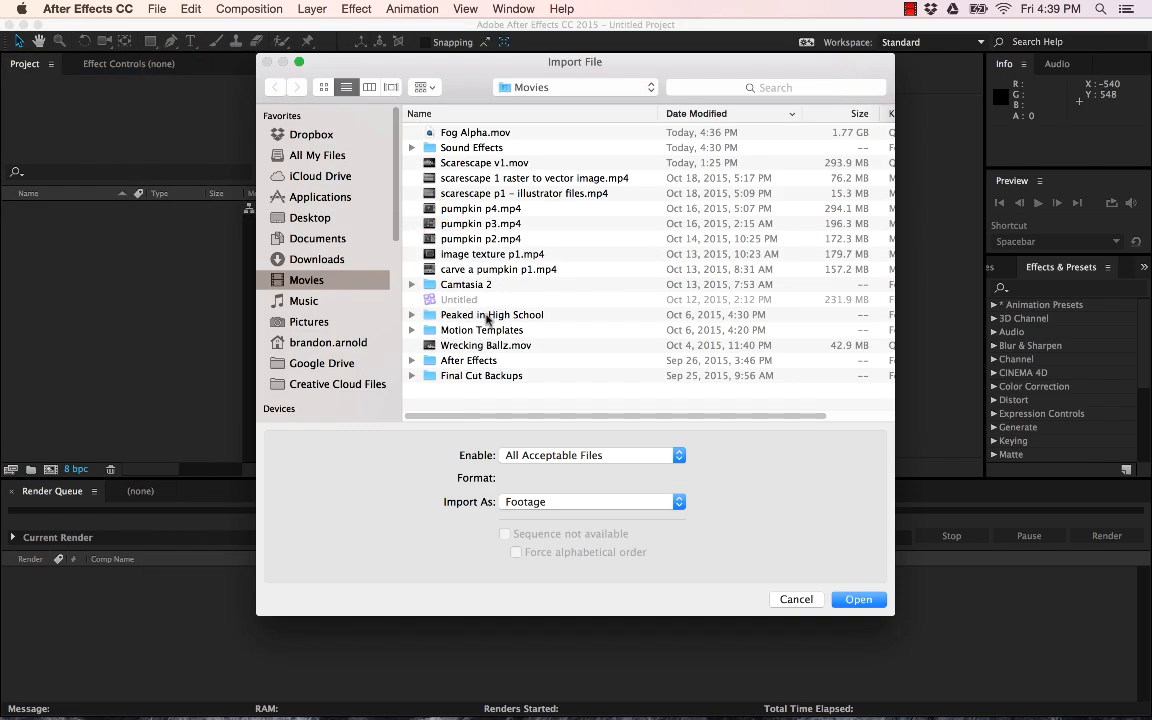
Look for the Scarescape artwork in the Desktop, Documents, Movies and Google Drive folders, including the Digital Media class folder.
left_click(313, 220)
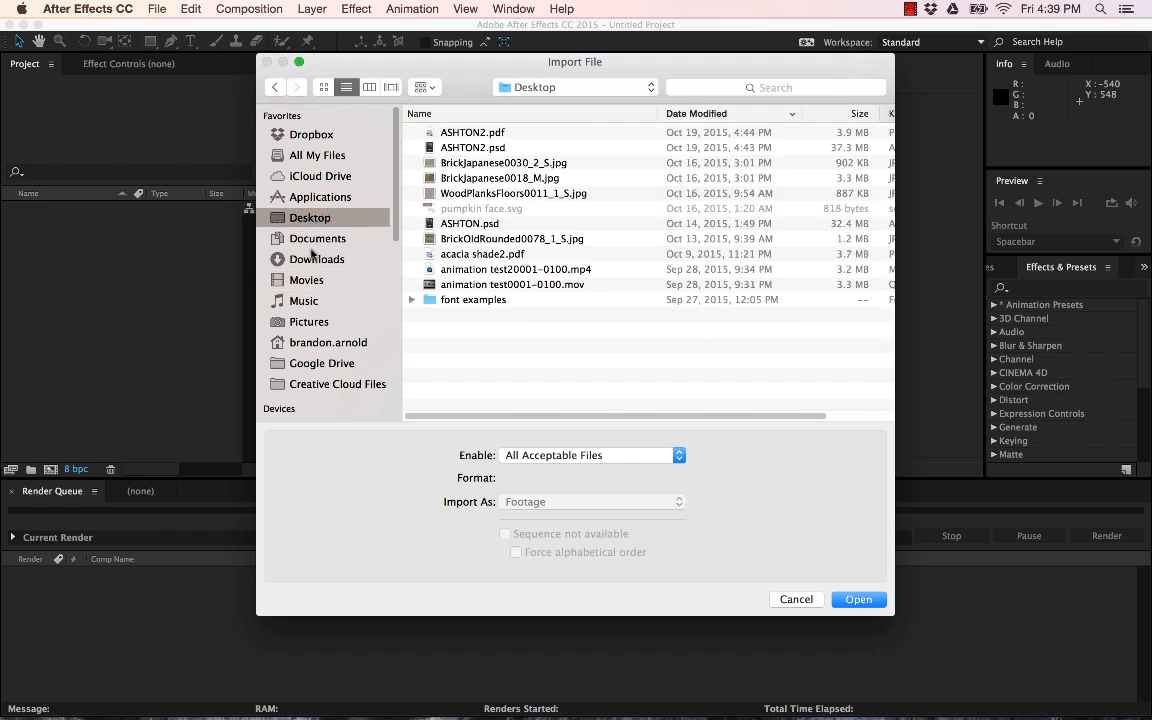
left_click(312, 240)
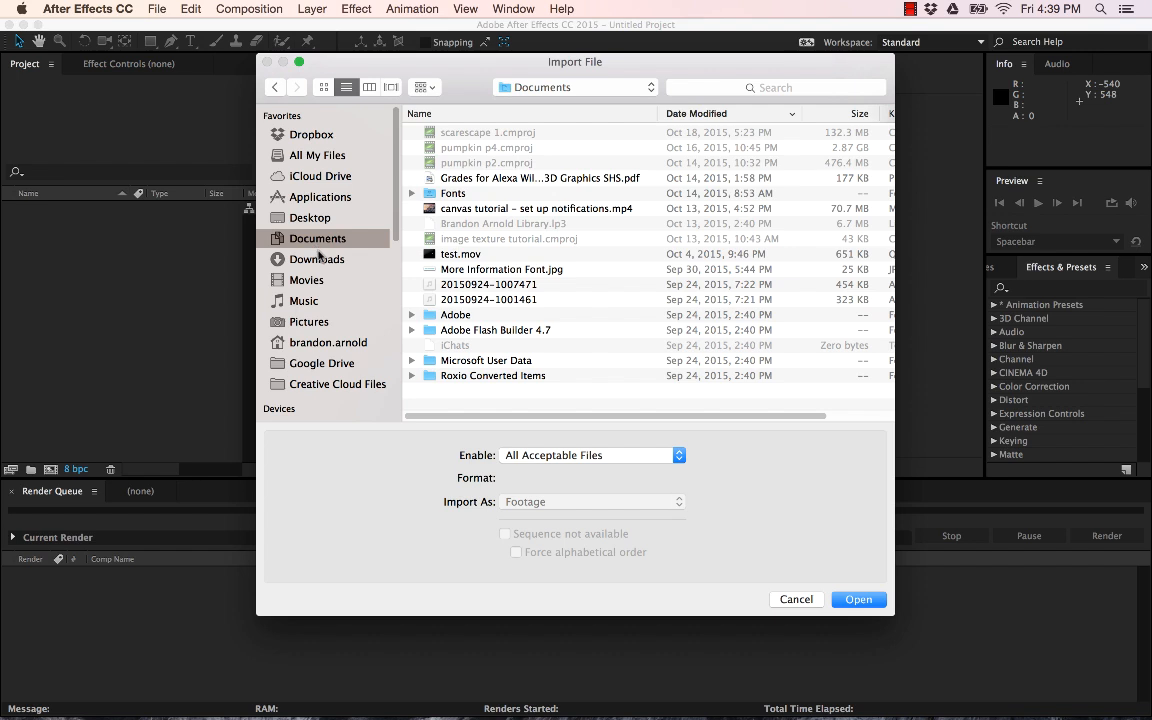
left_click(310, 281)
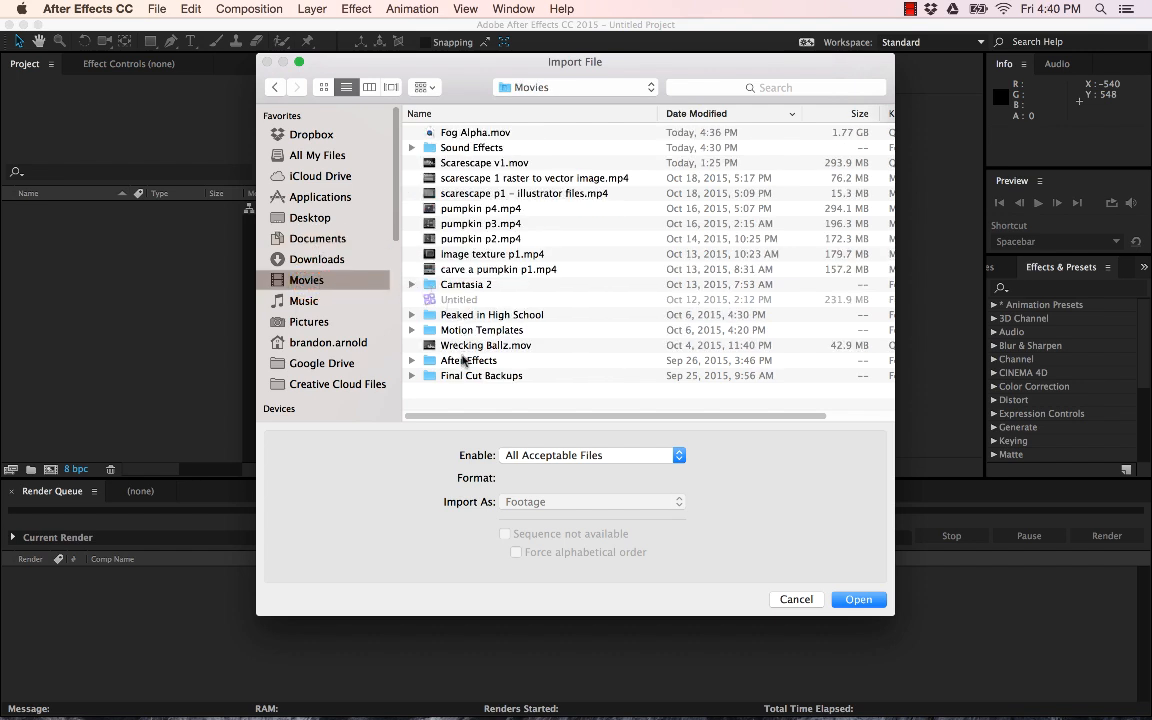
double_click(463, 360)
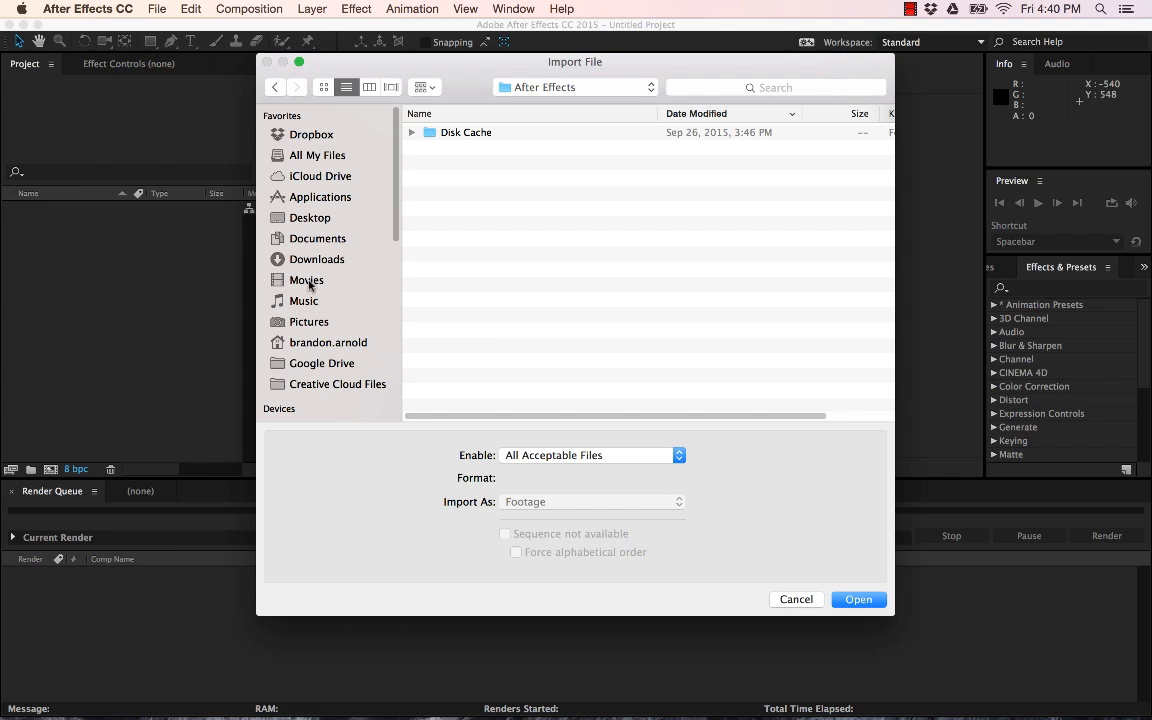
left_click(322, 363)
double_click(428, 132)
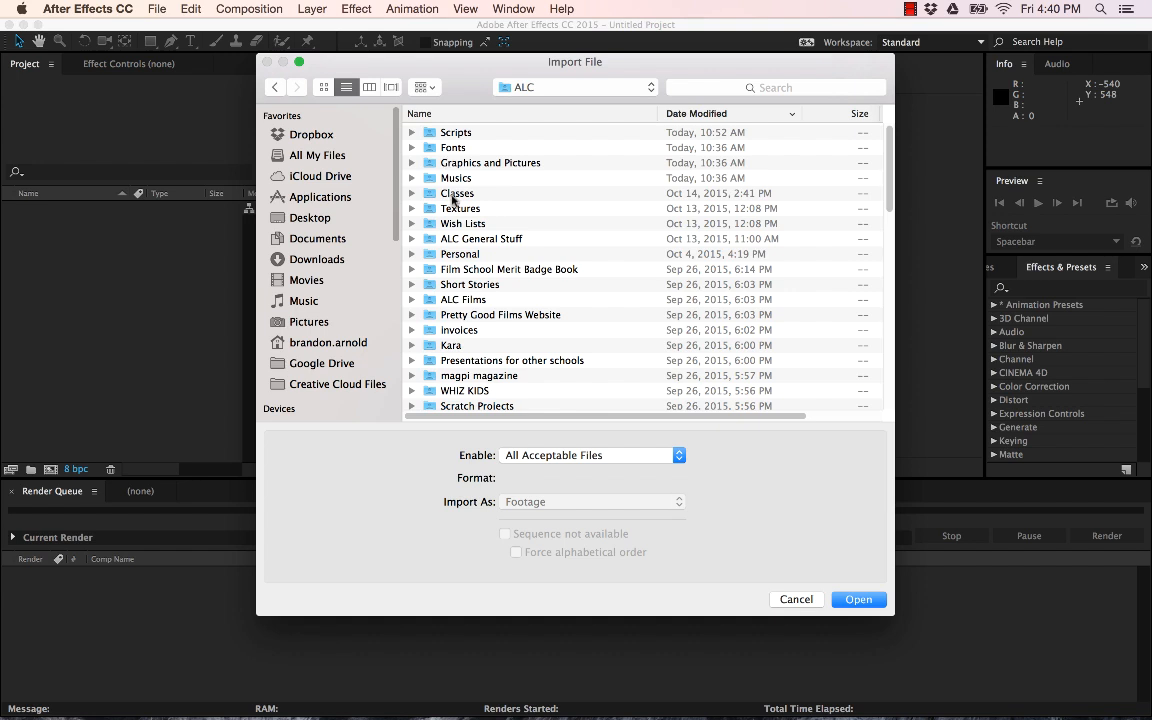
double_click(452, 195)
double_click(452, 131)
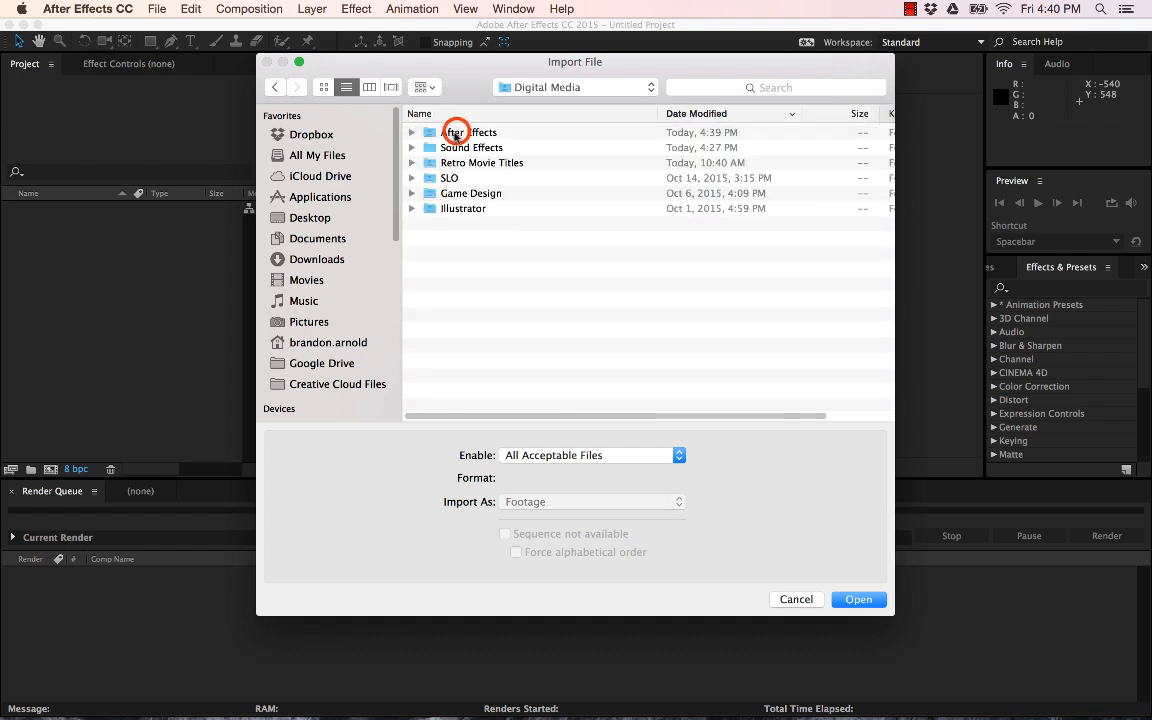
double_click(455, 134)
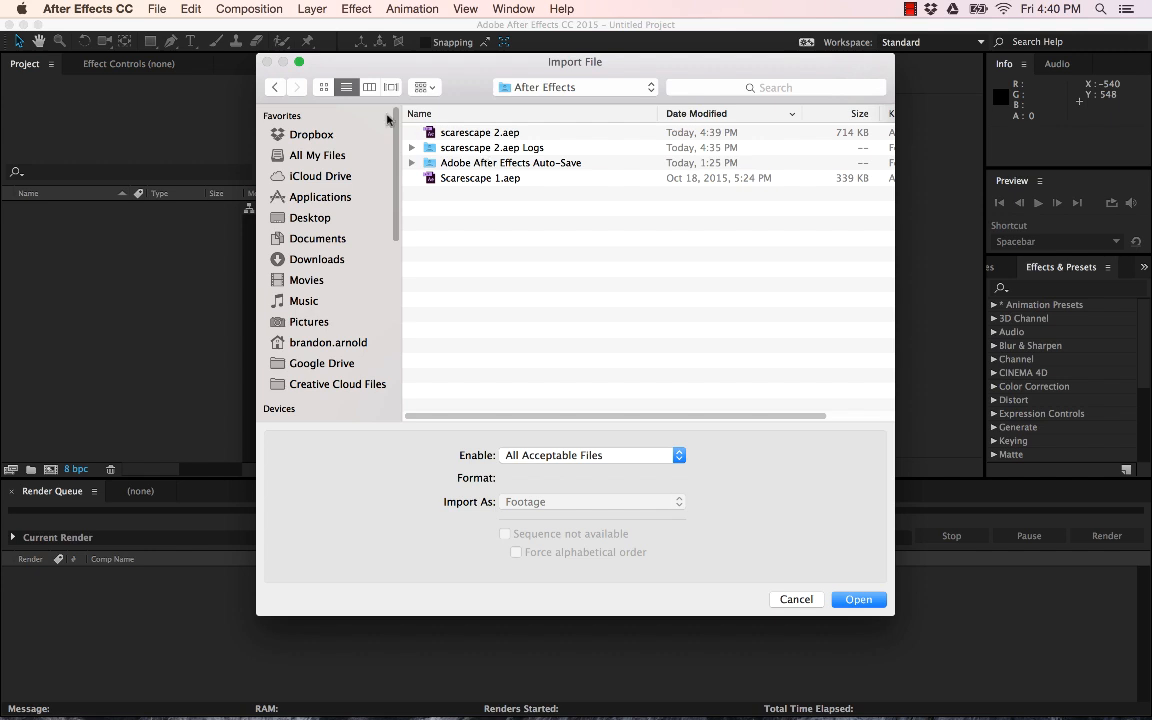
left_click(277, 88)
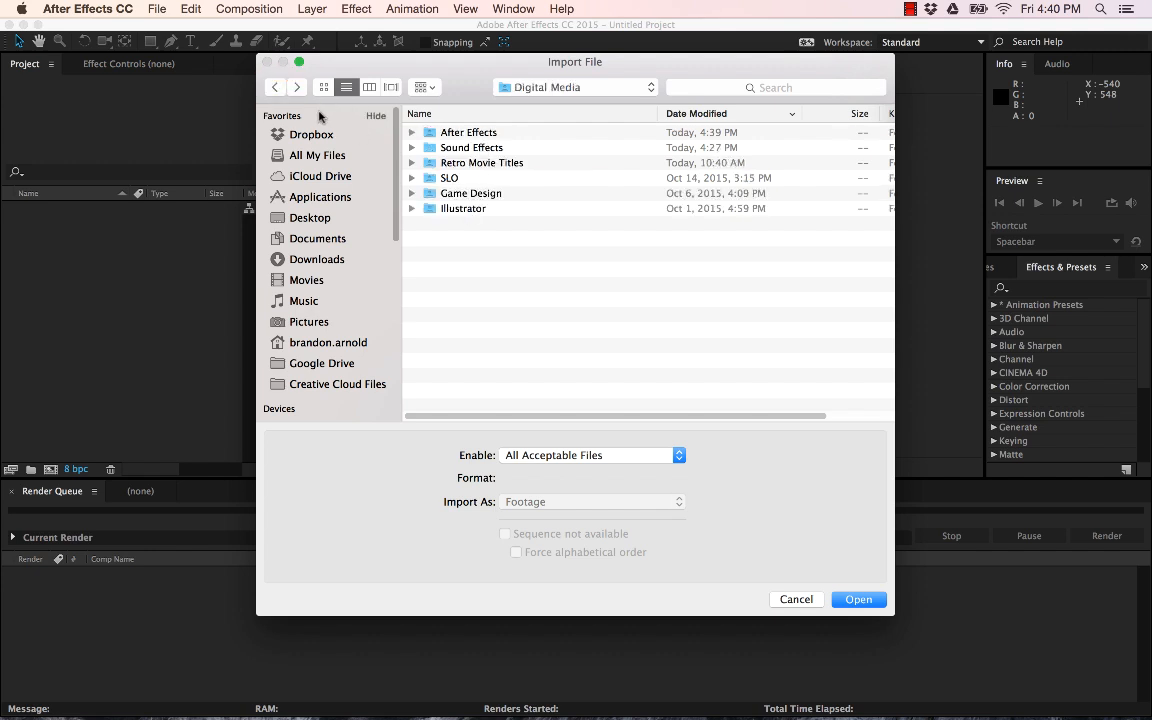
left_click(280, 90)
left_click(281, 90)
left_click(281, 90)
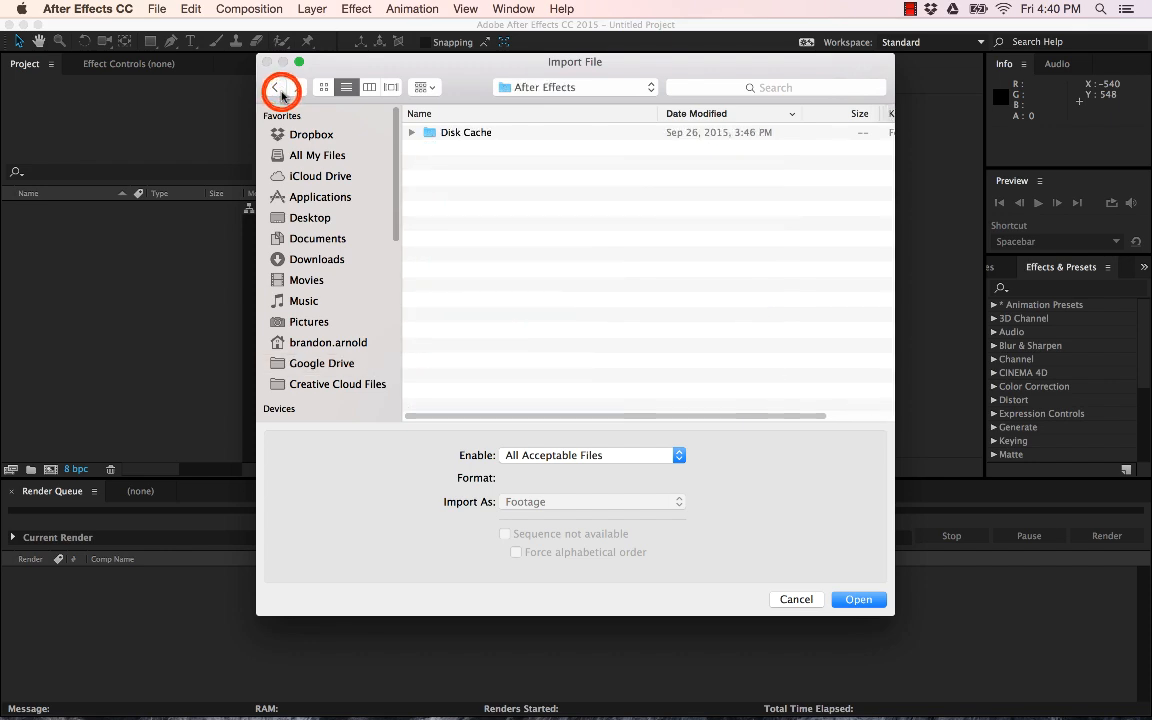
left_click(281, 90)
left_click(281, 90)
Search the computer for "scarescape" and open the Scarescape folder within Graphics and Pictures.
left_click(730, 87)
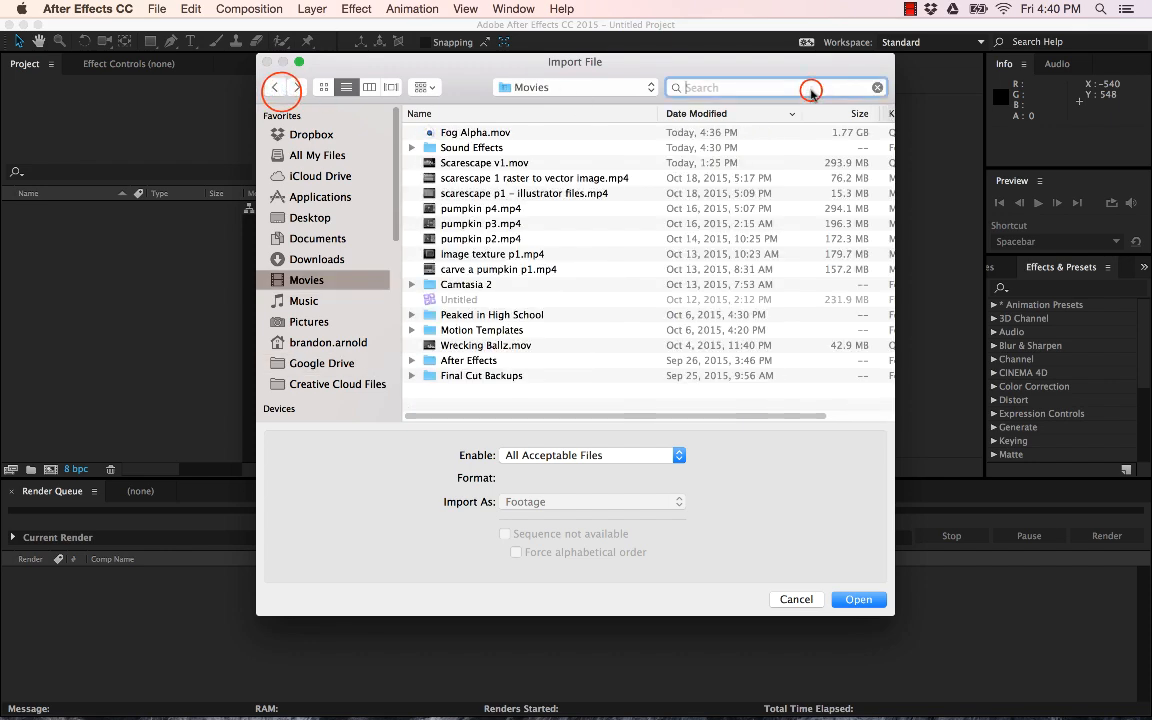
type("scarescape")
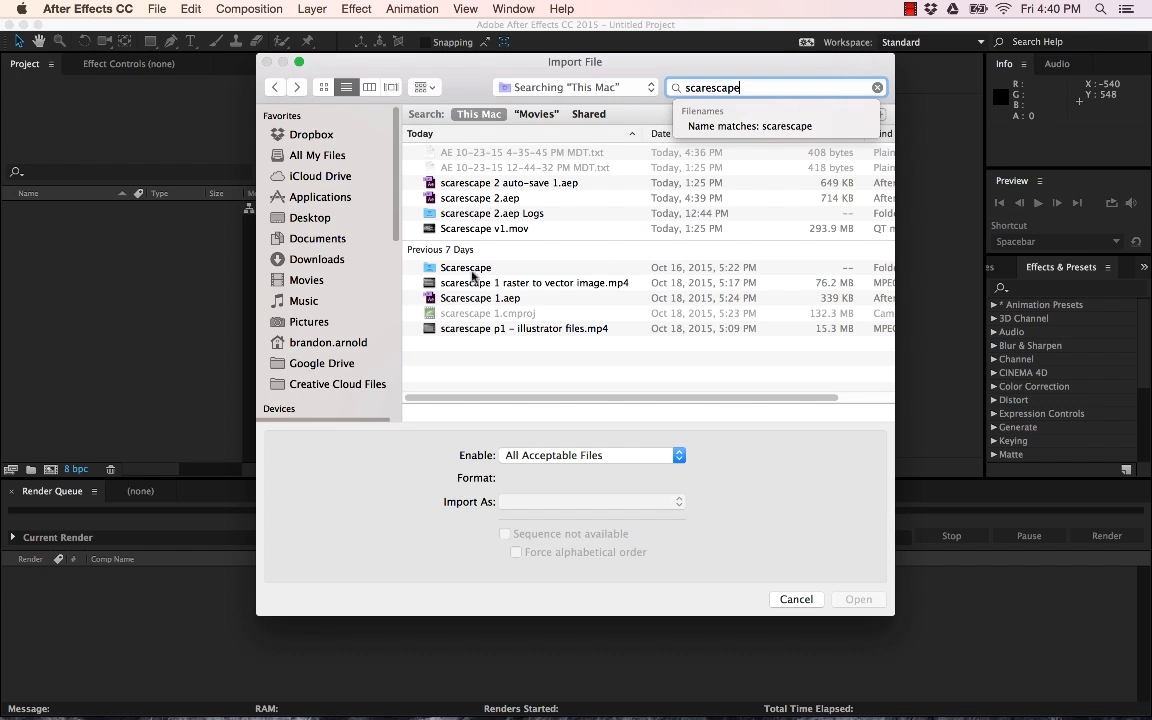
left_click(468, 268)
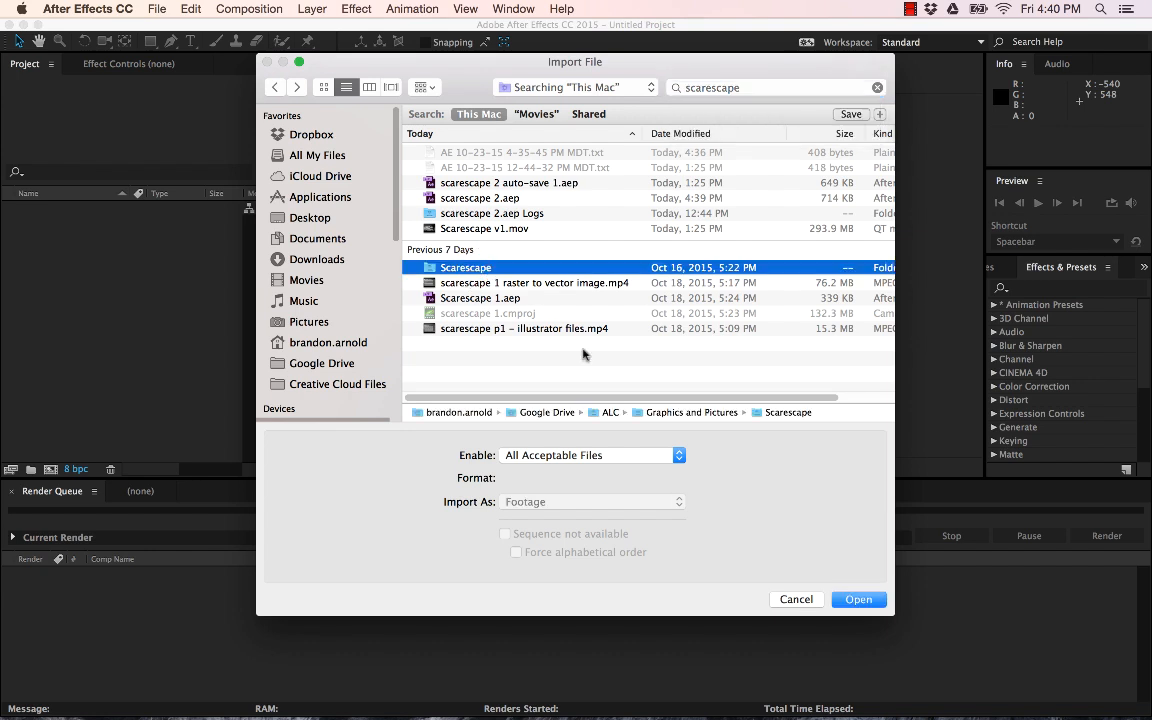
double_click(428, 267)
left_click_drag(465, 85, 482, 82)
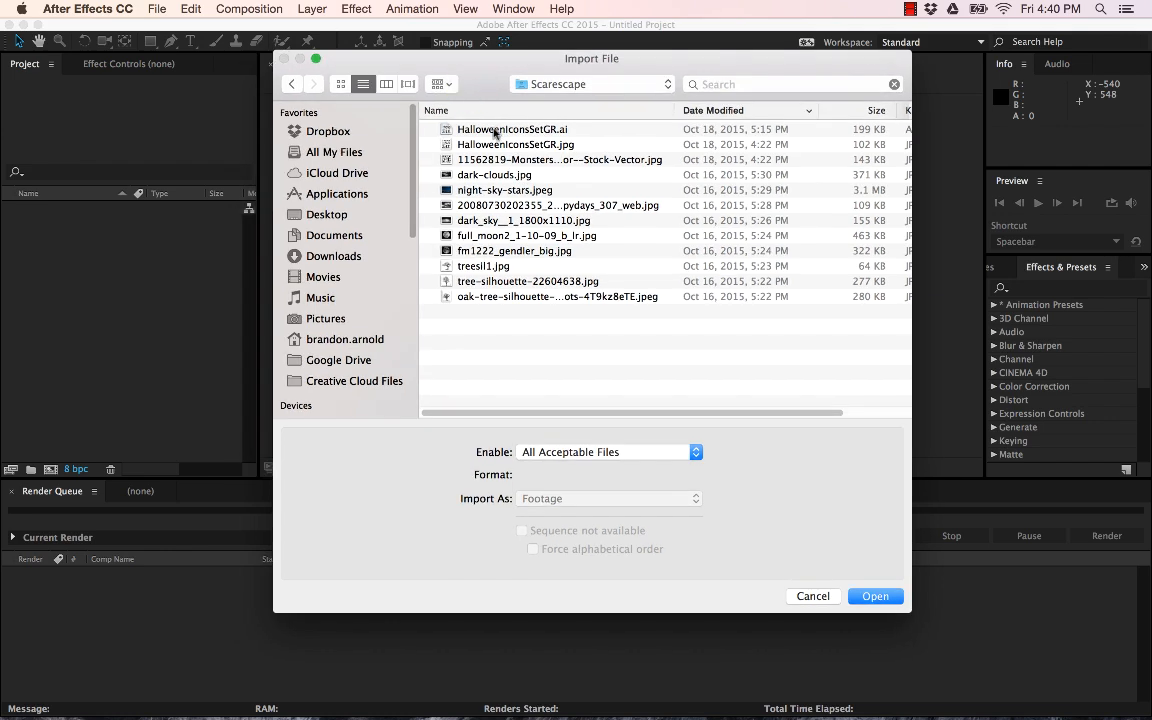
Import all files in the Scarescape folder, from HalloweenIconsSetGR.ai through the oak-tree silhouette JPEG, as footage.
left_click(495, 132)
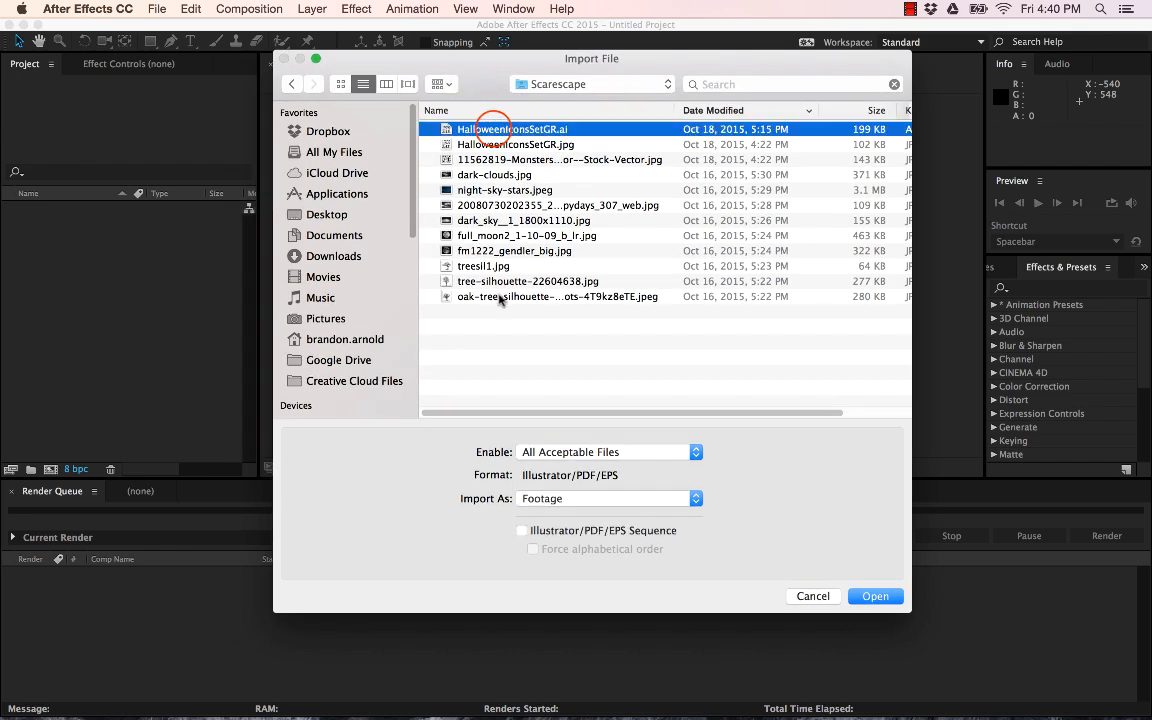
left_click(490, 296, "shift")
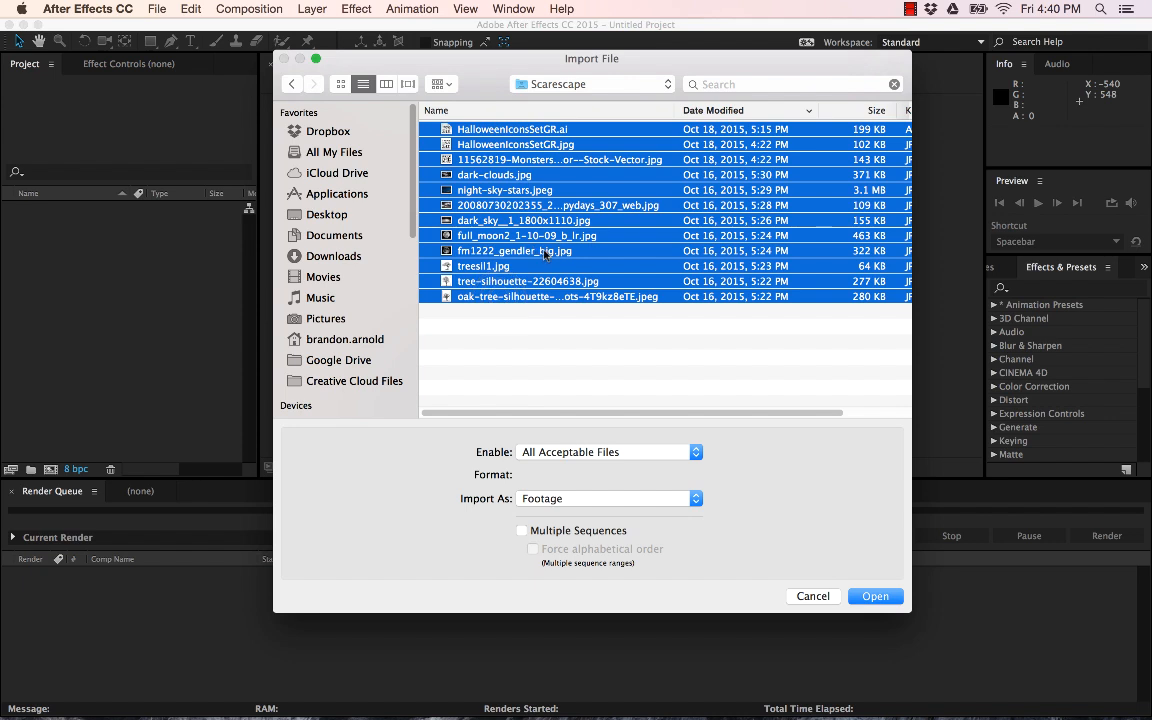
left_click(869, 596)
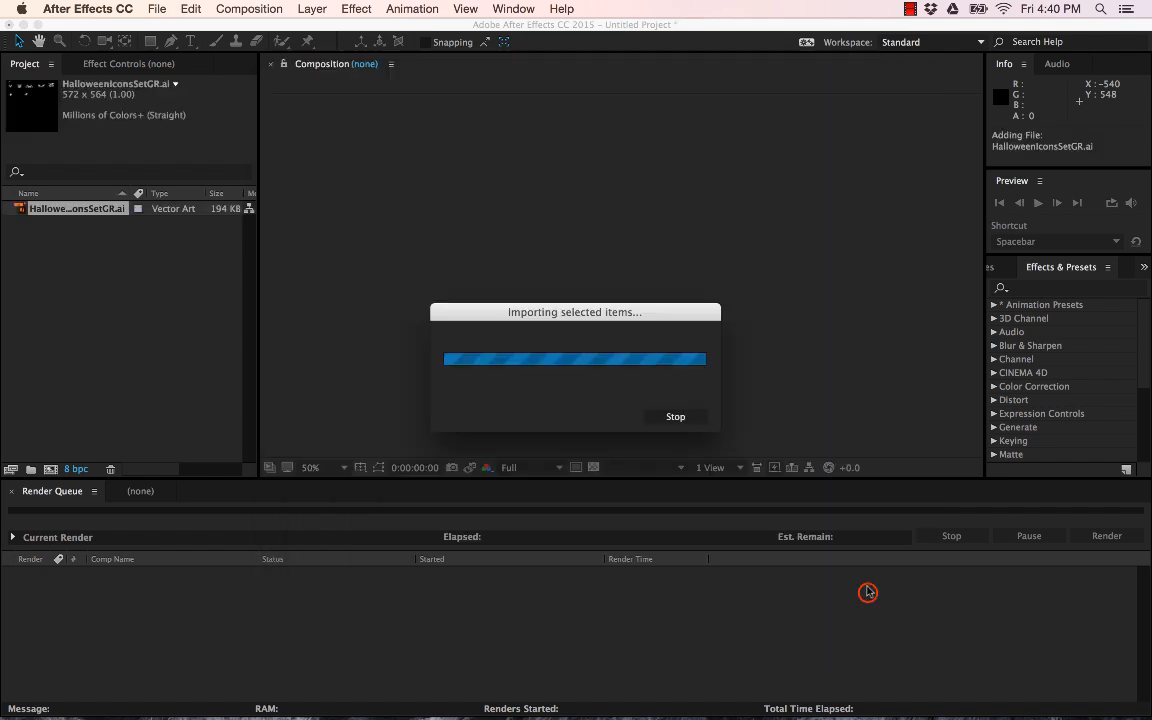
left_click(107, 434)
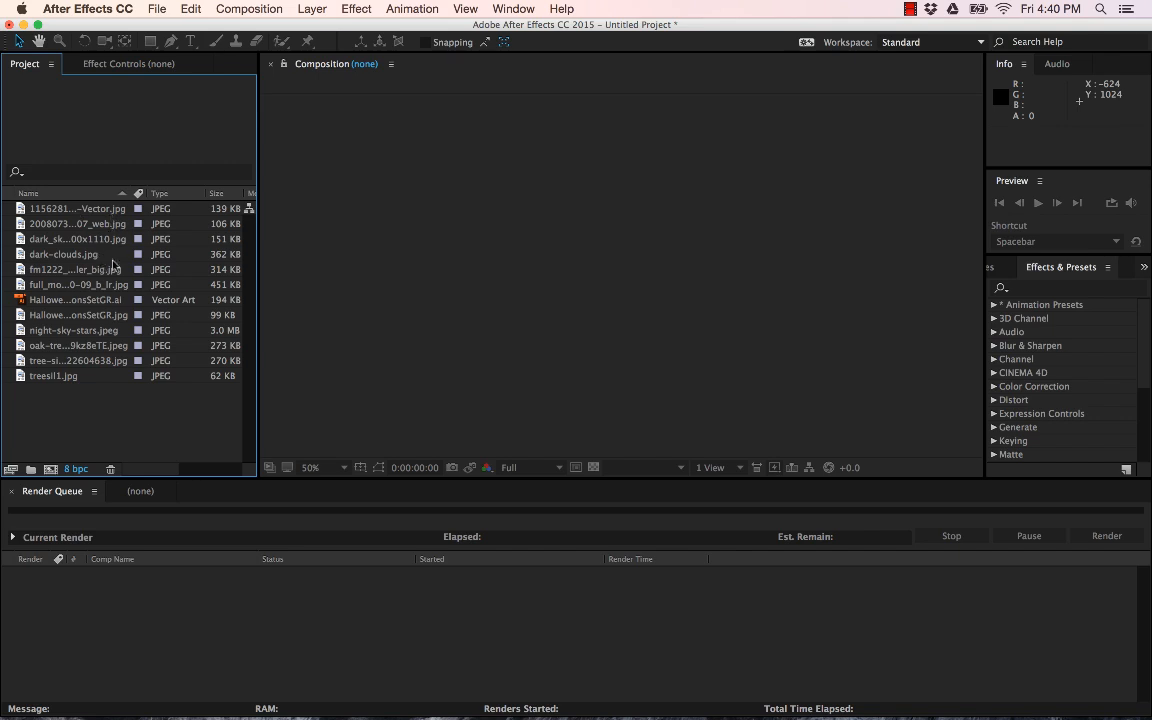
Delete the HalloweenIconsSetGR.ai footage item from the project, keeping the JPEG of the same name.
left_click(67, 303)
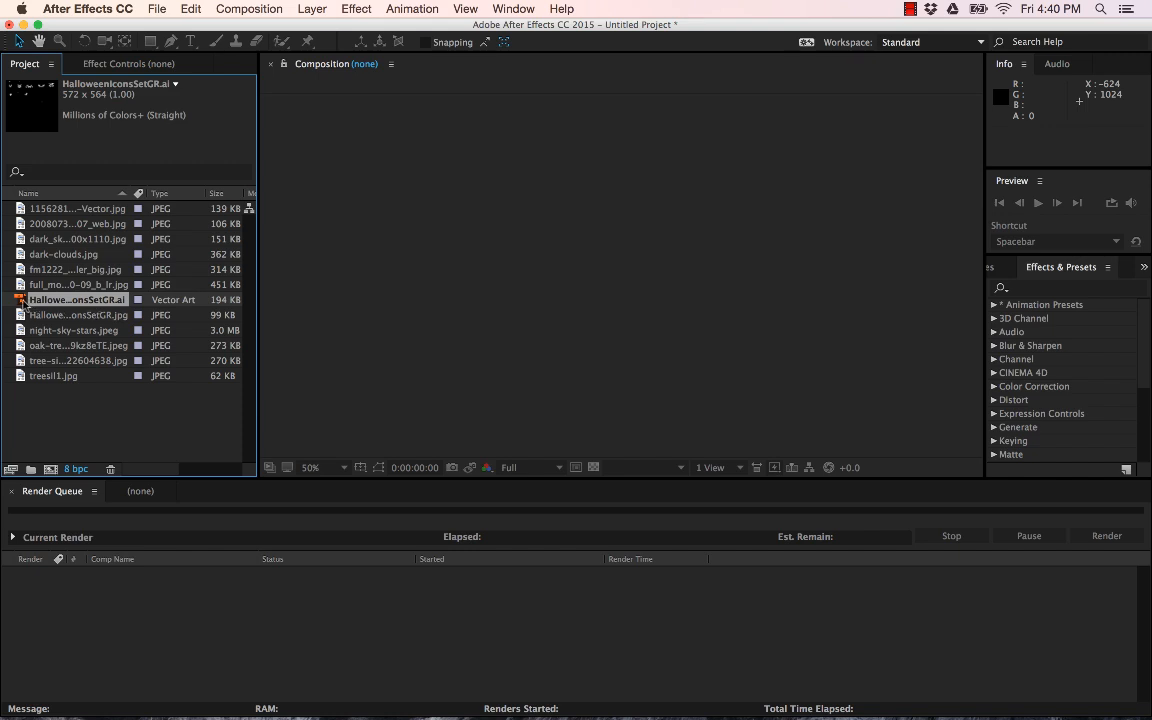
left_click(46, 316)
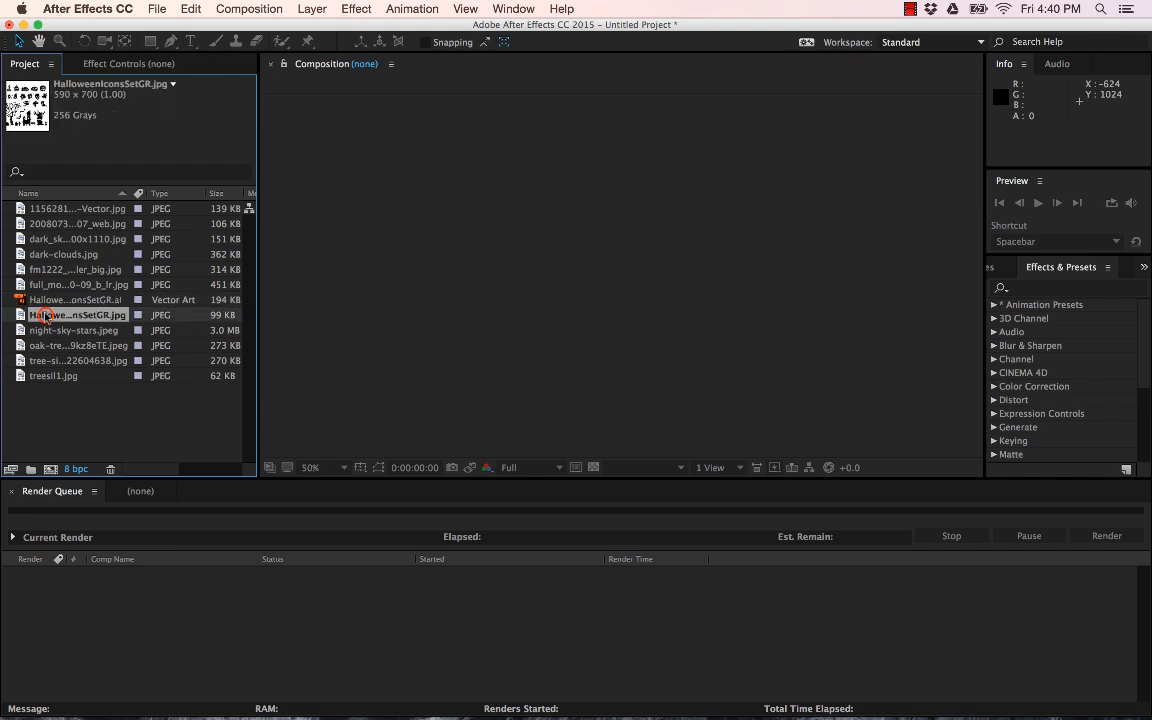
left_click(46, 301)
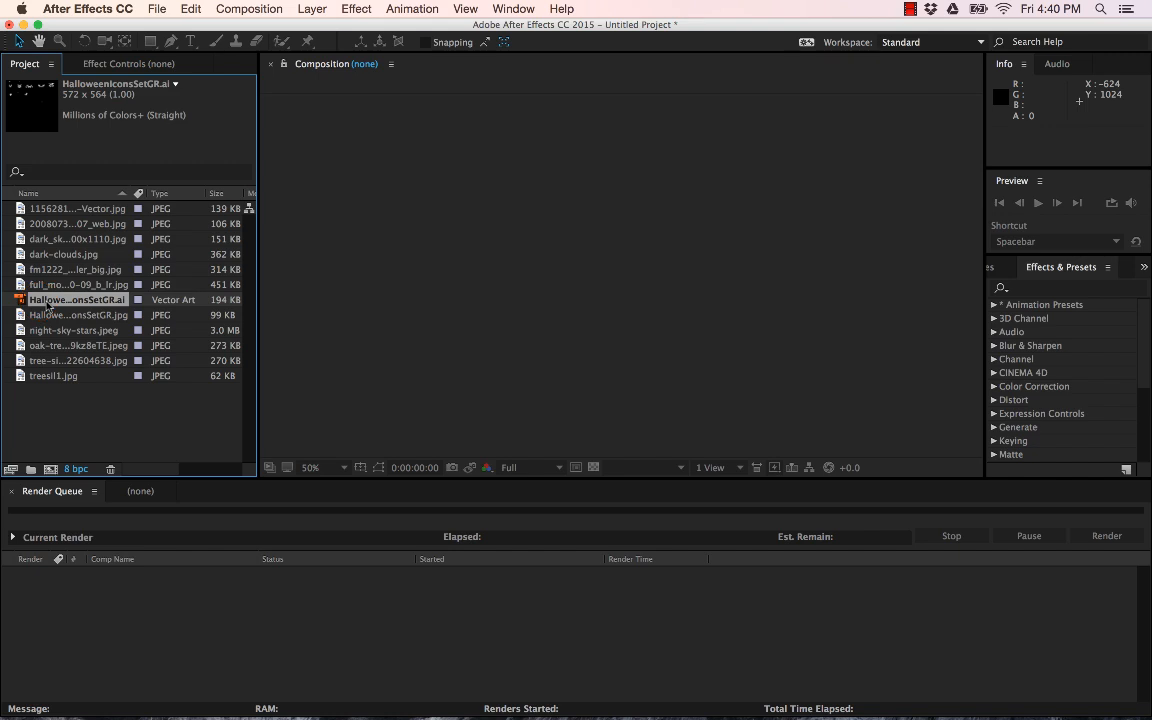
key("Delete")
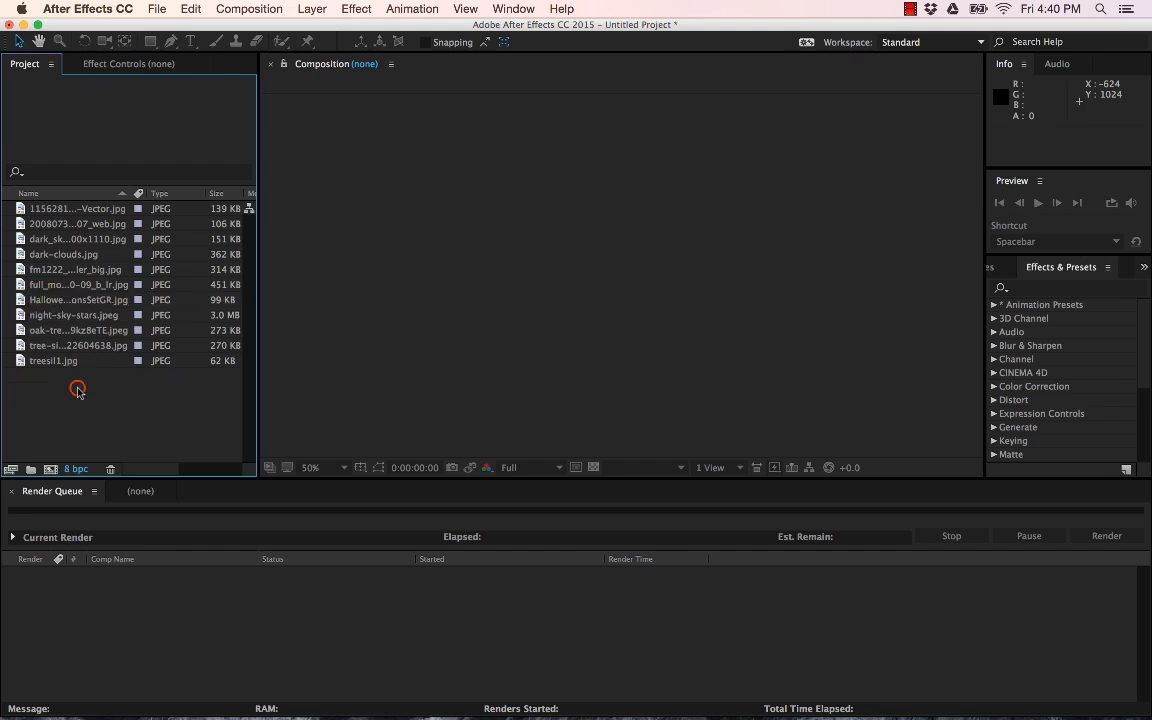
Import HalloweenIconsSetGR.ai again as Composition - Retain Layer Sizes.
left_click(157, 9)
mouse_move(168, 213)
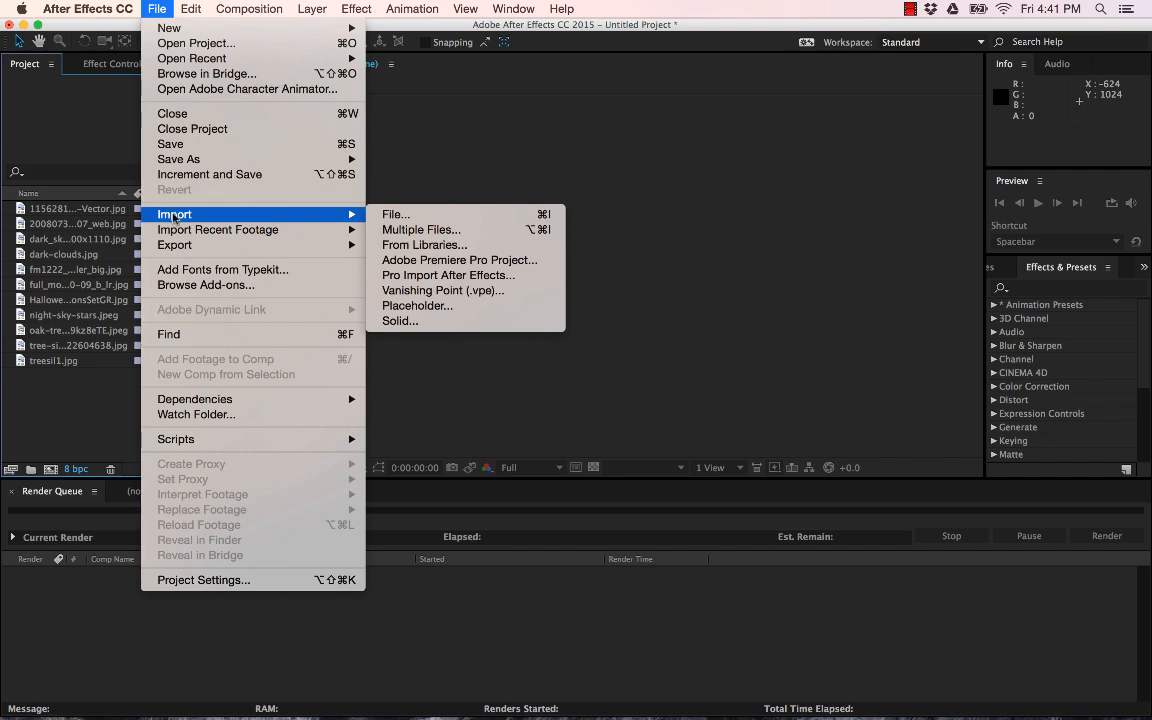
left_click(410, 215)
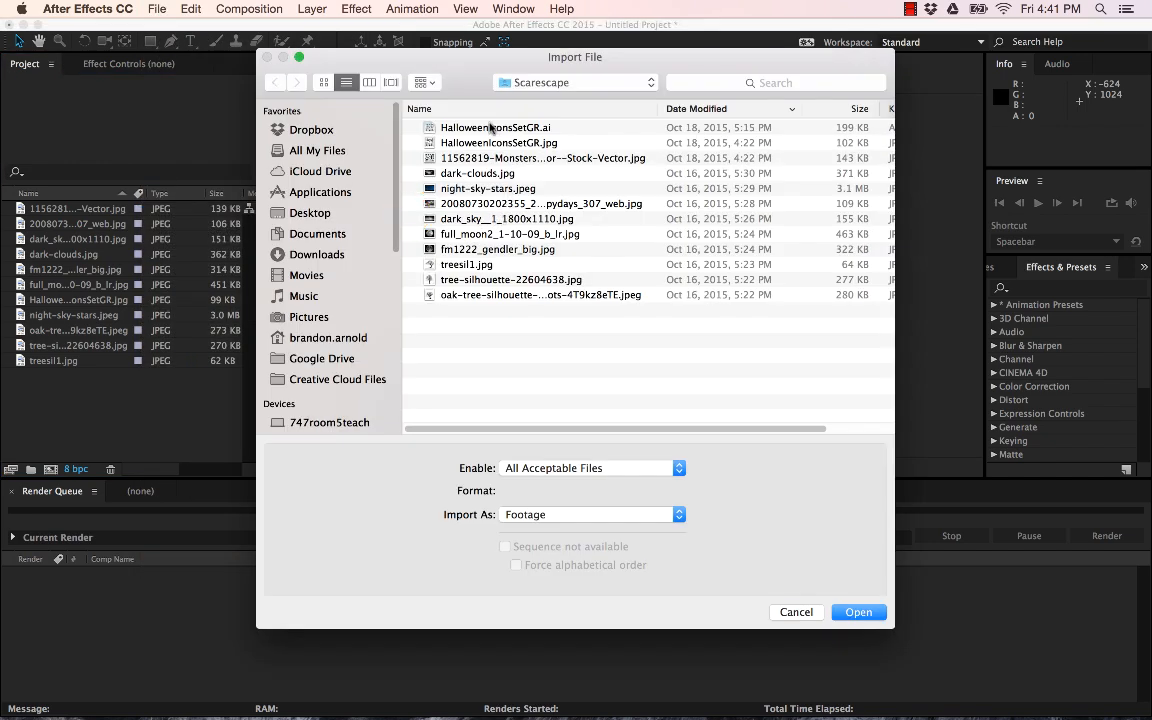
left_click(490, 127)
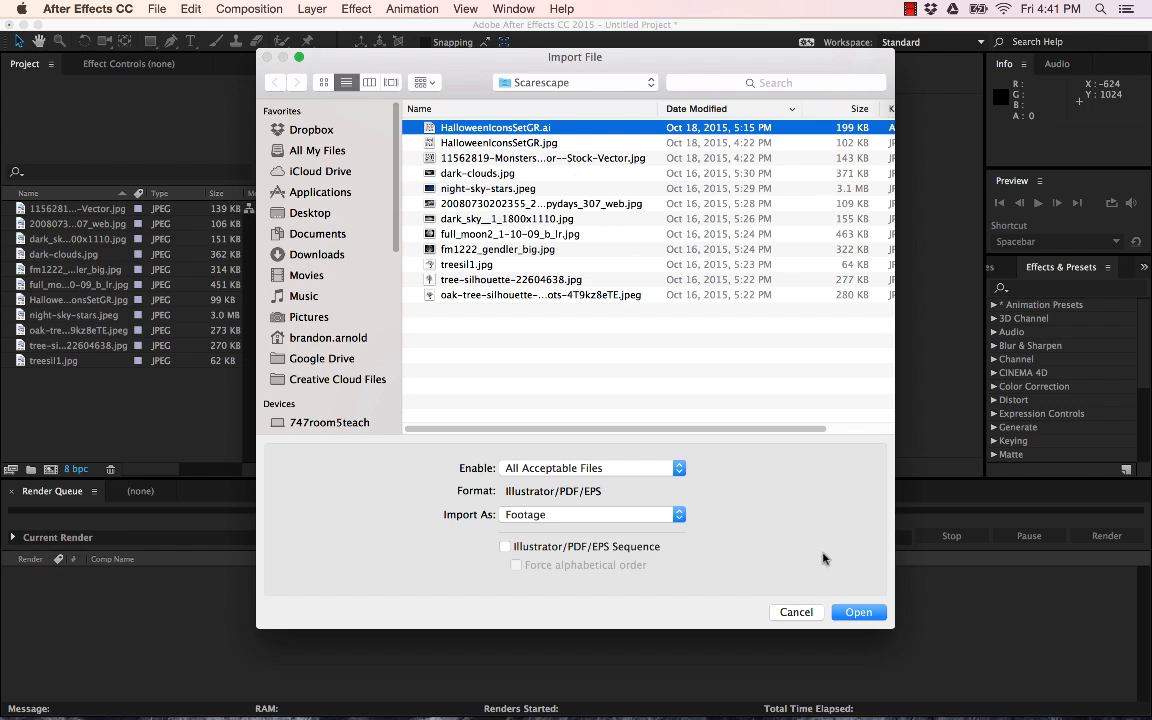
left_click_drag(758, 428, 815, 427)
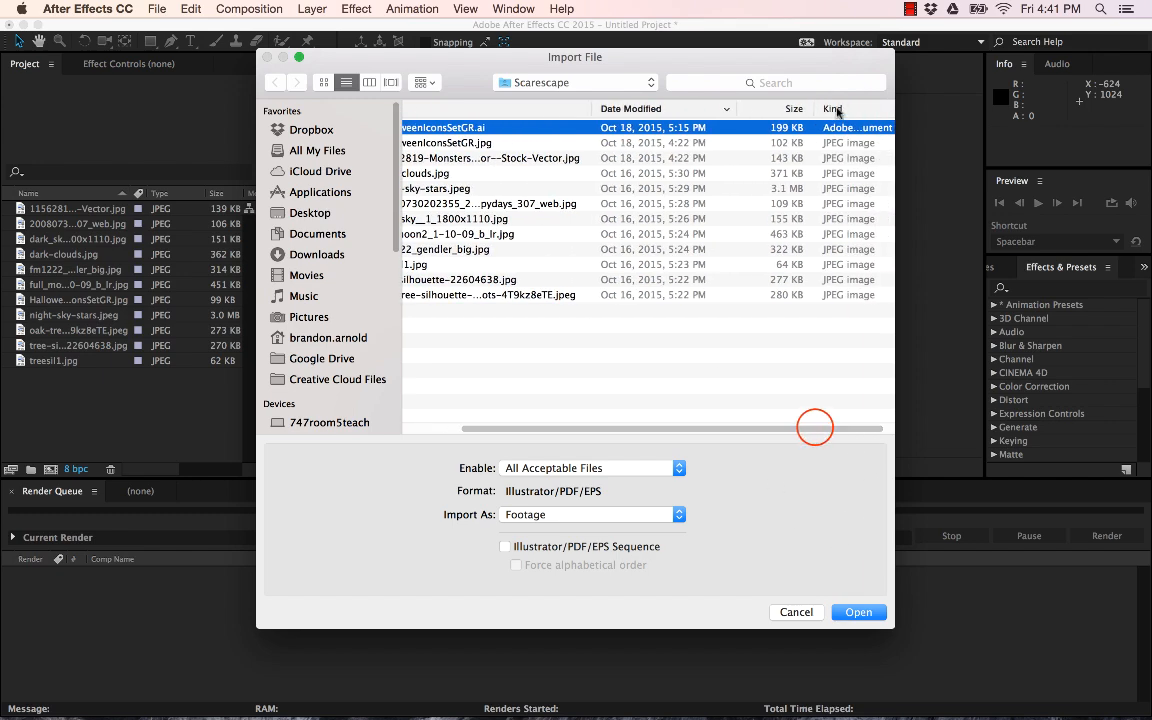
left_click_drag(722, 428, 645, 432)
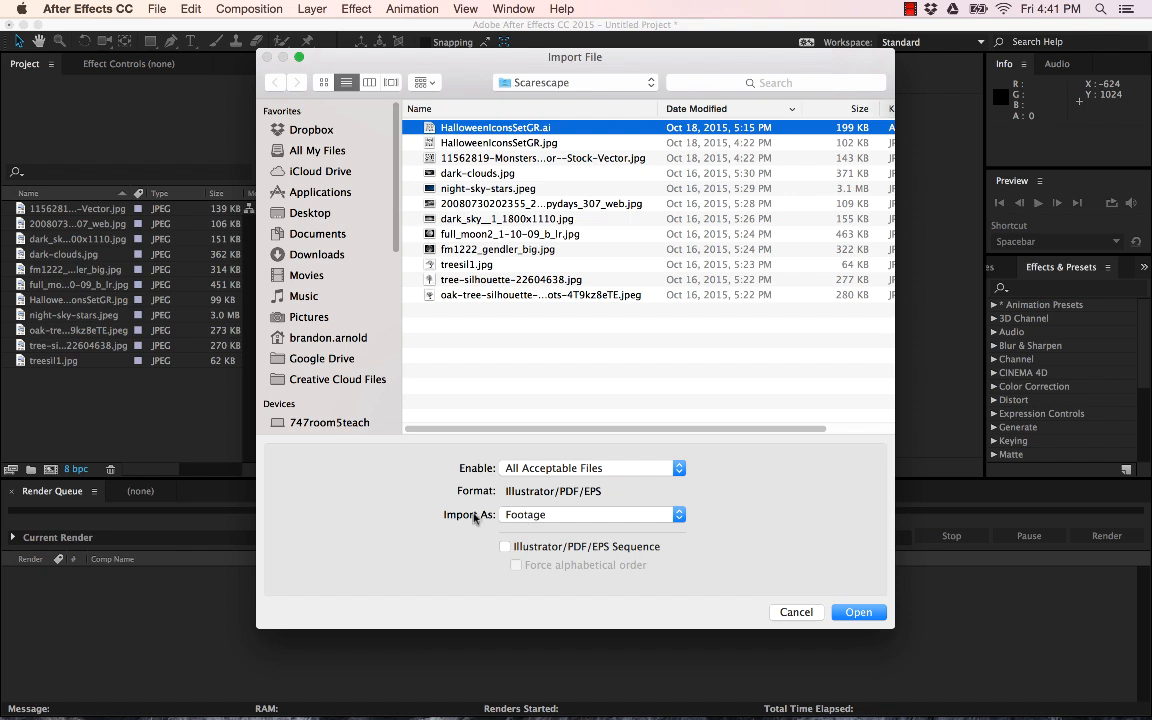
left_click(650, 516)
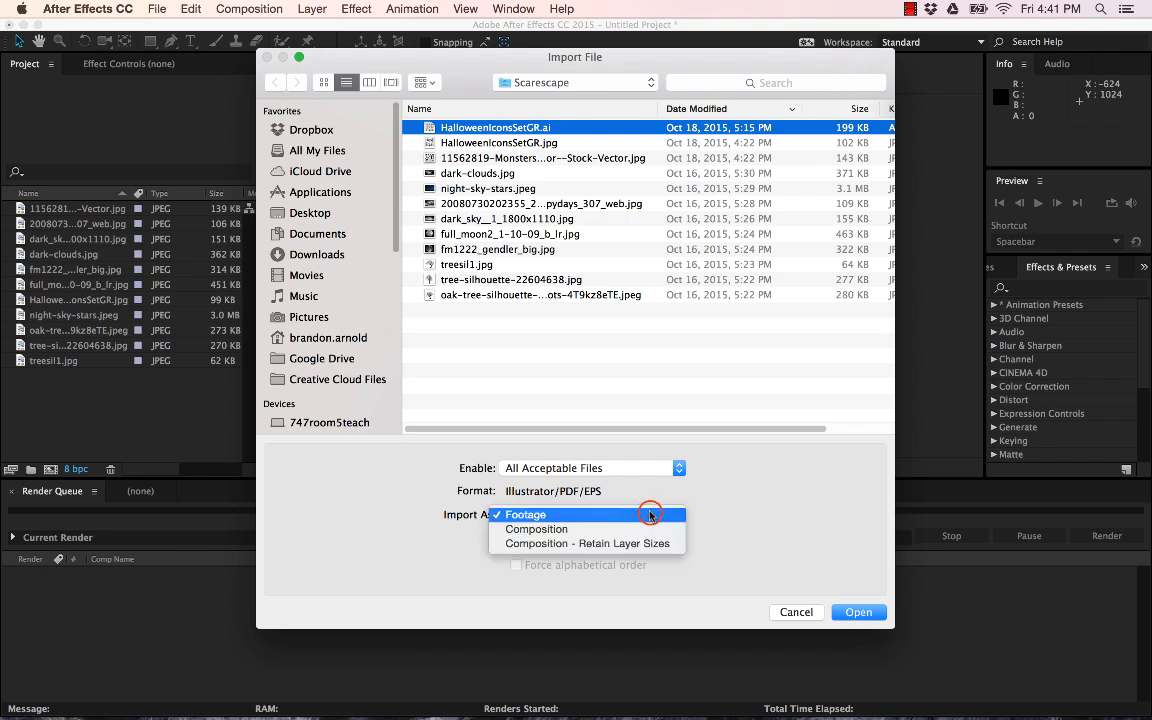
left_click(609, 546)
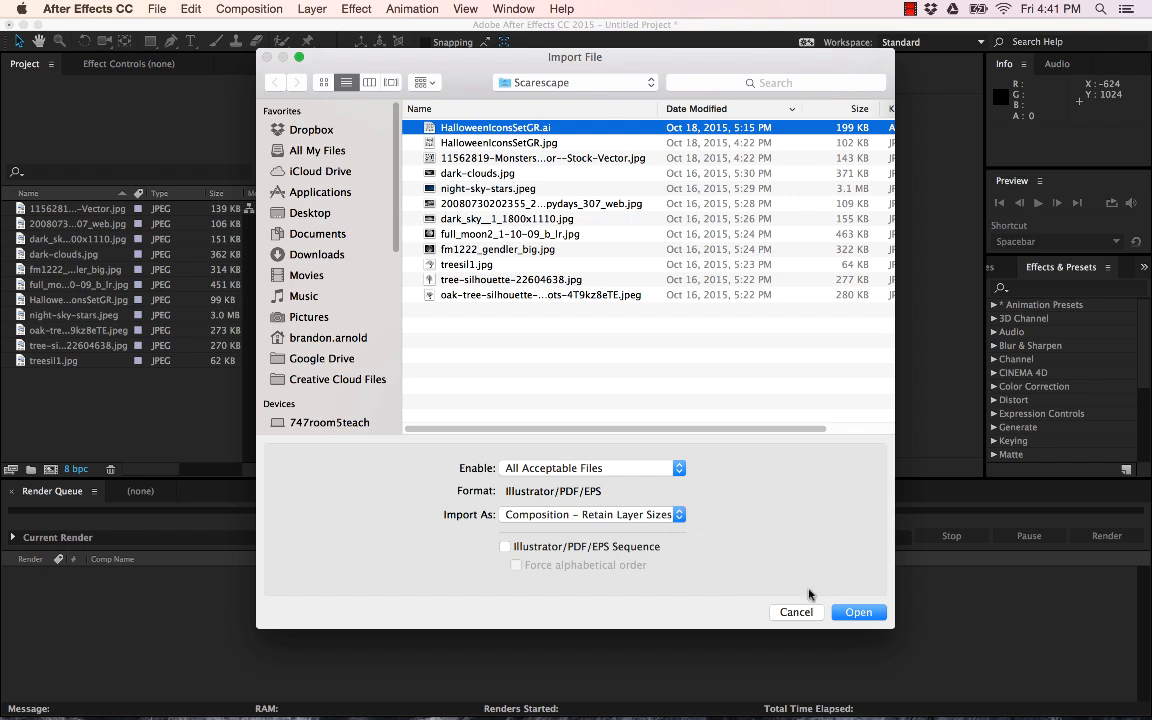
left_click(855, 612)
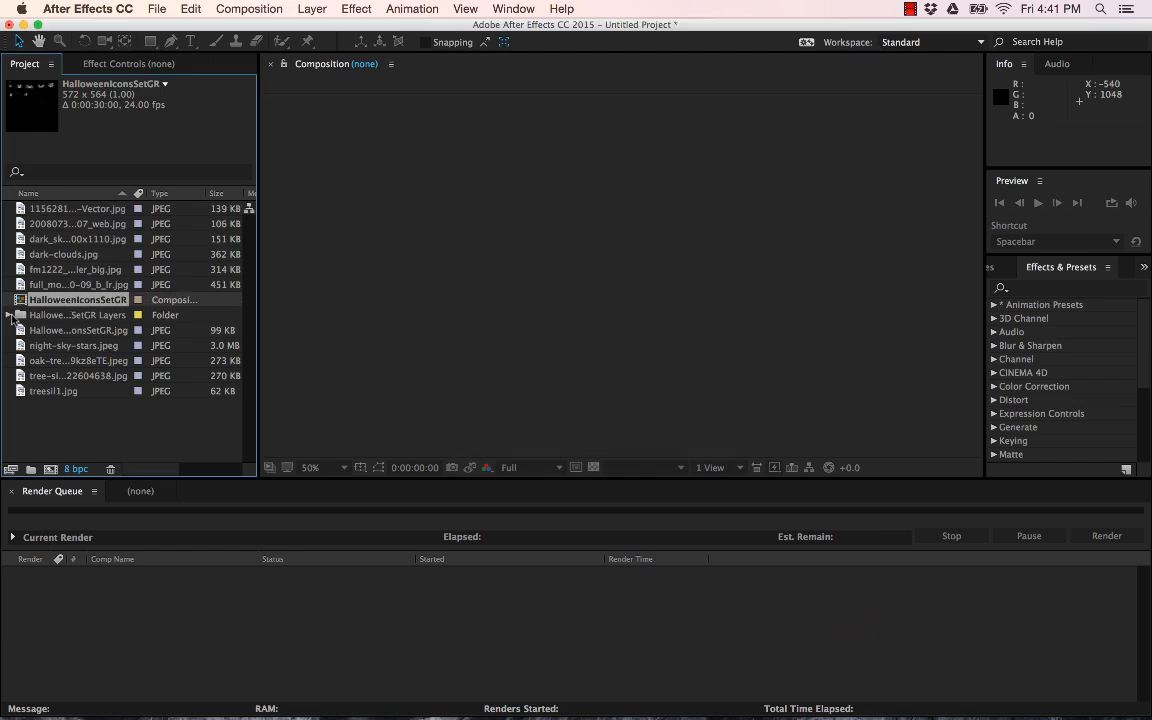
Expand the HalloweenIconsSetGR Layers folder and preview its bat, cat, ghost, grave and owl layers.
left_click(9, 316)
left_click(82, 223)
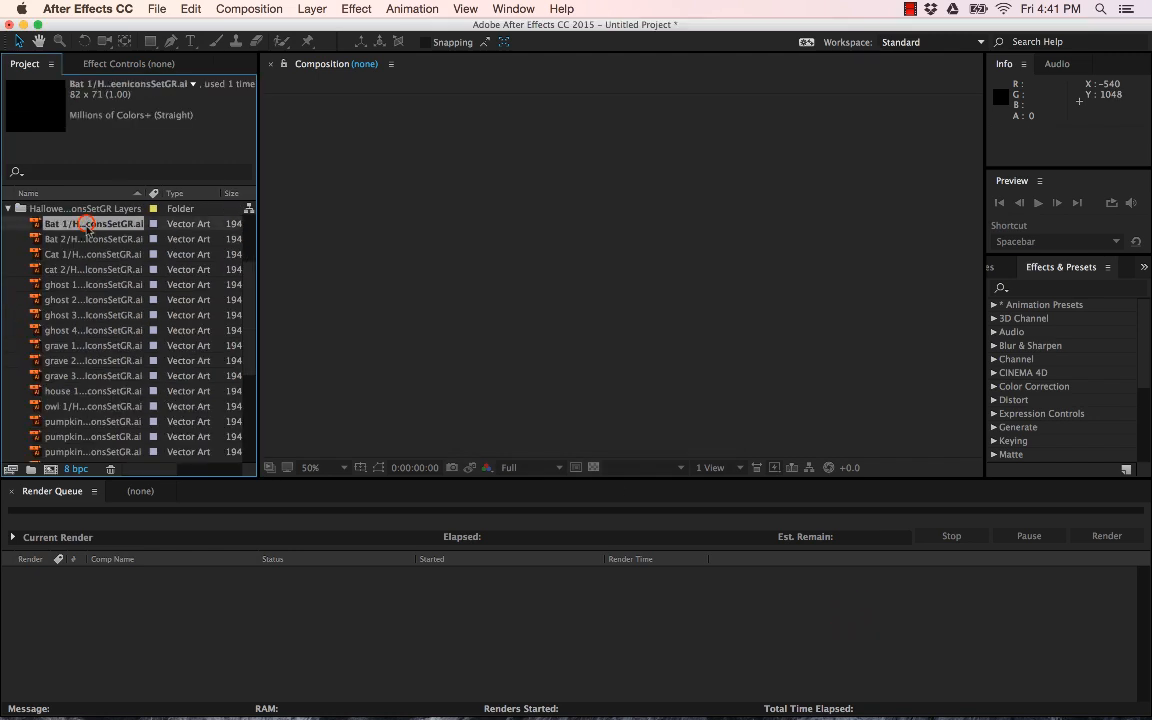
left_click(88, 240)
left_click(88, 269)
left_click(92, 300)
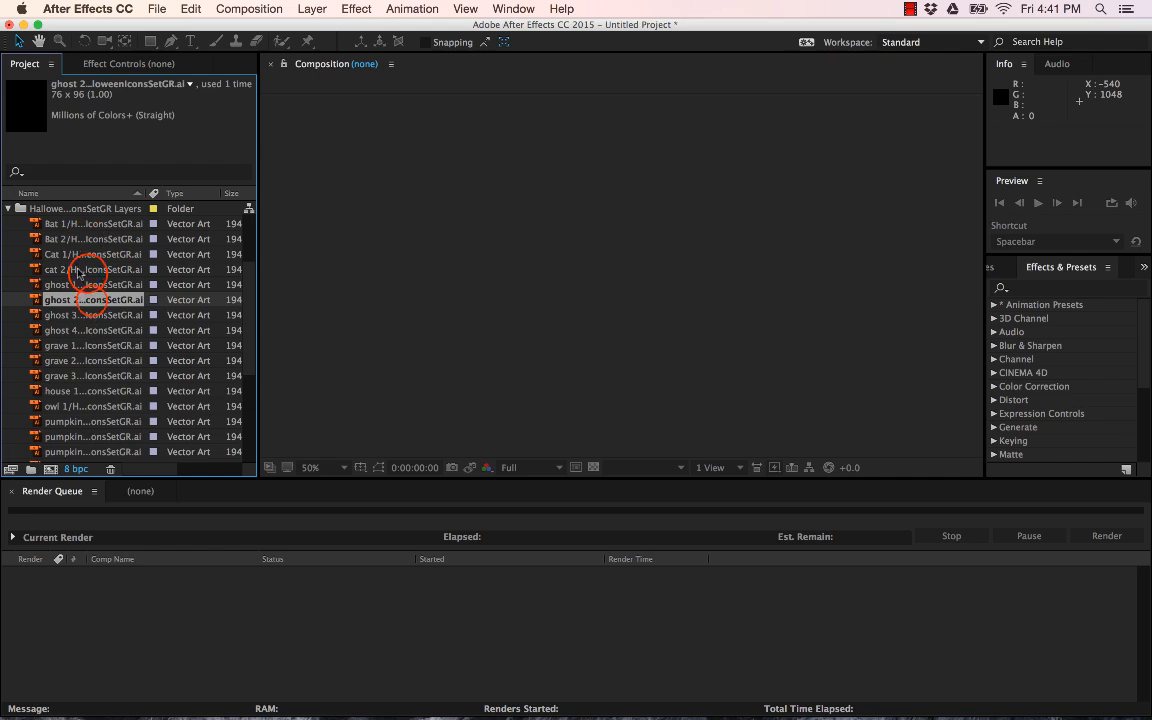
left_click(68, 229)
left_click(66, 254)
left_click(62, 300)
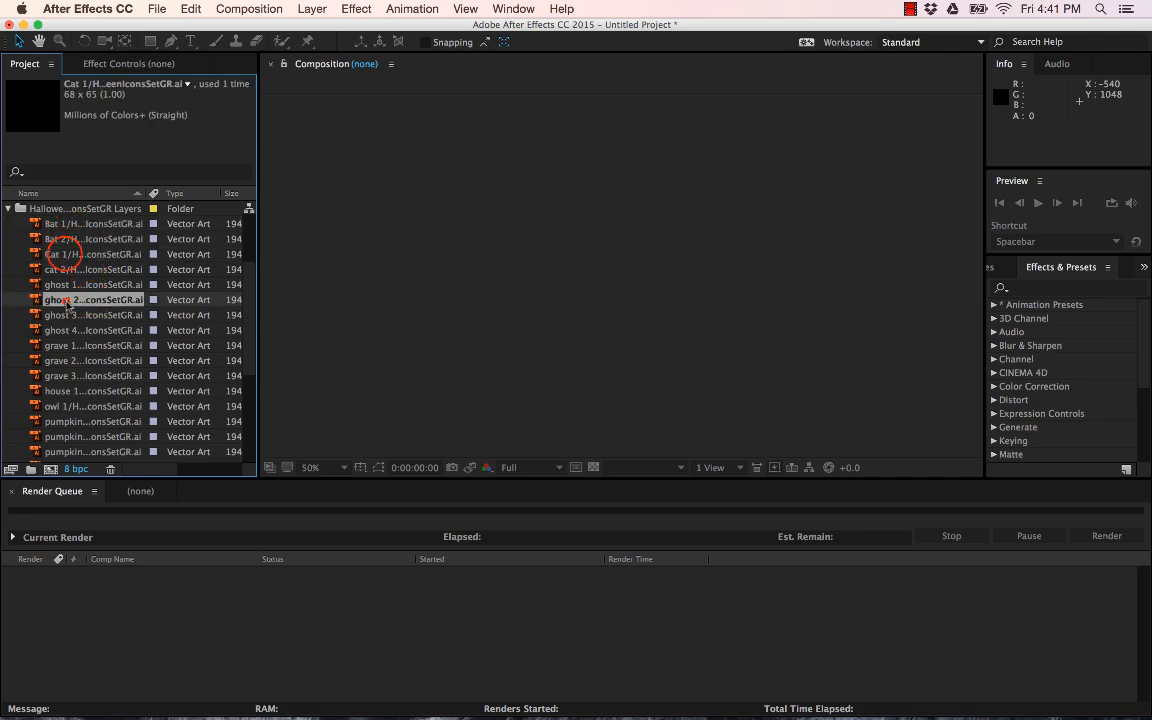
left_click(75, 345)
left_click(62, 406)
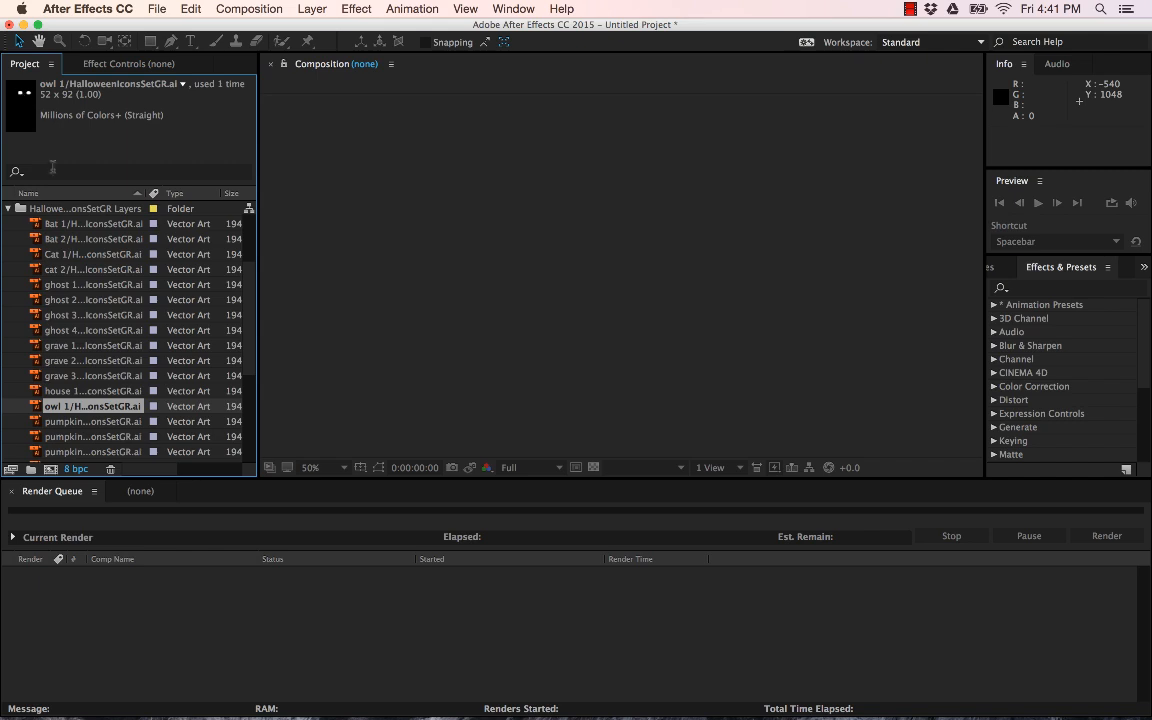
Compare thumbnails of the JPEG backgrounds with the cat, ghost and grave icon layers, and collapse the layers folder.
scroll(60, 230, "up", 3)
left_click(62, 223)
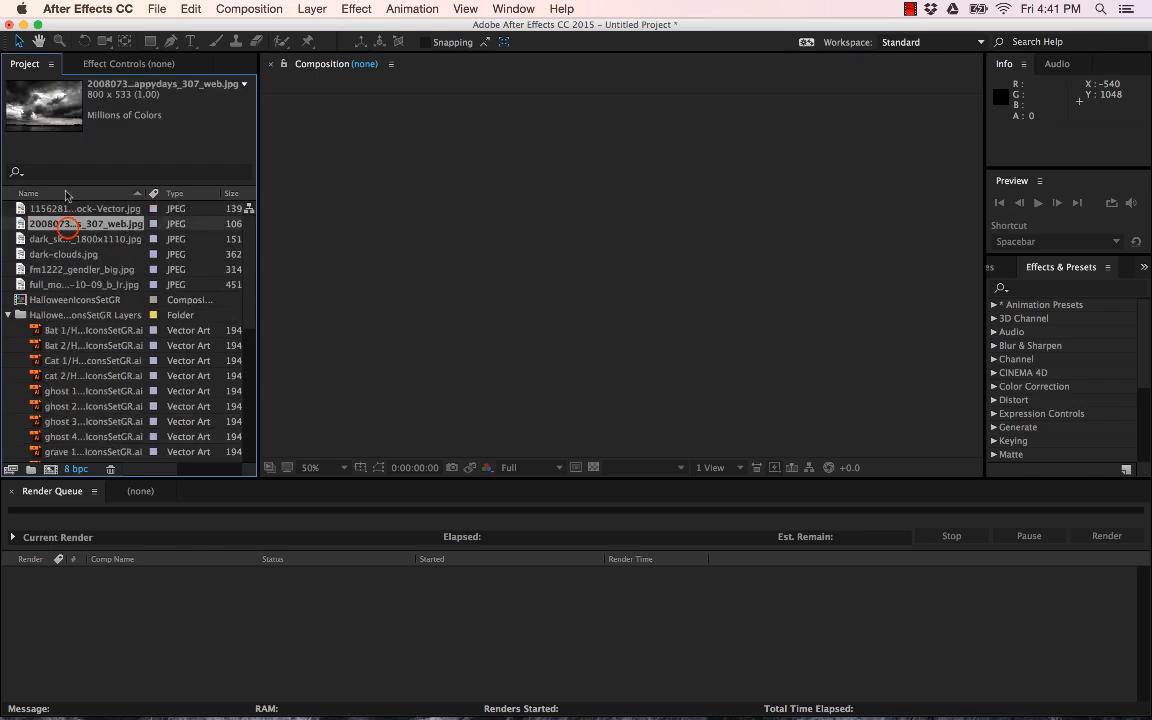
left_click(70, 268)
left_click(98, 360)
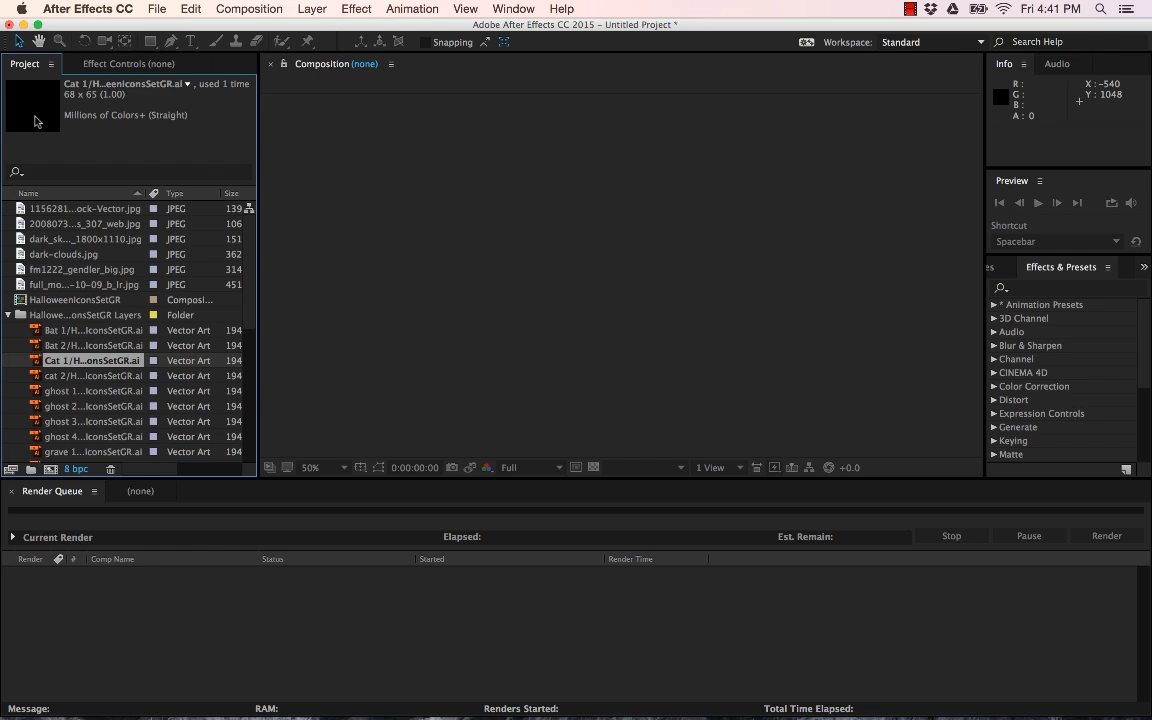
left_click(86, 361)
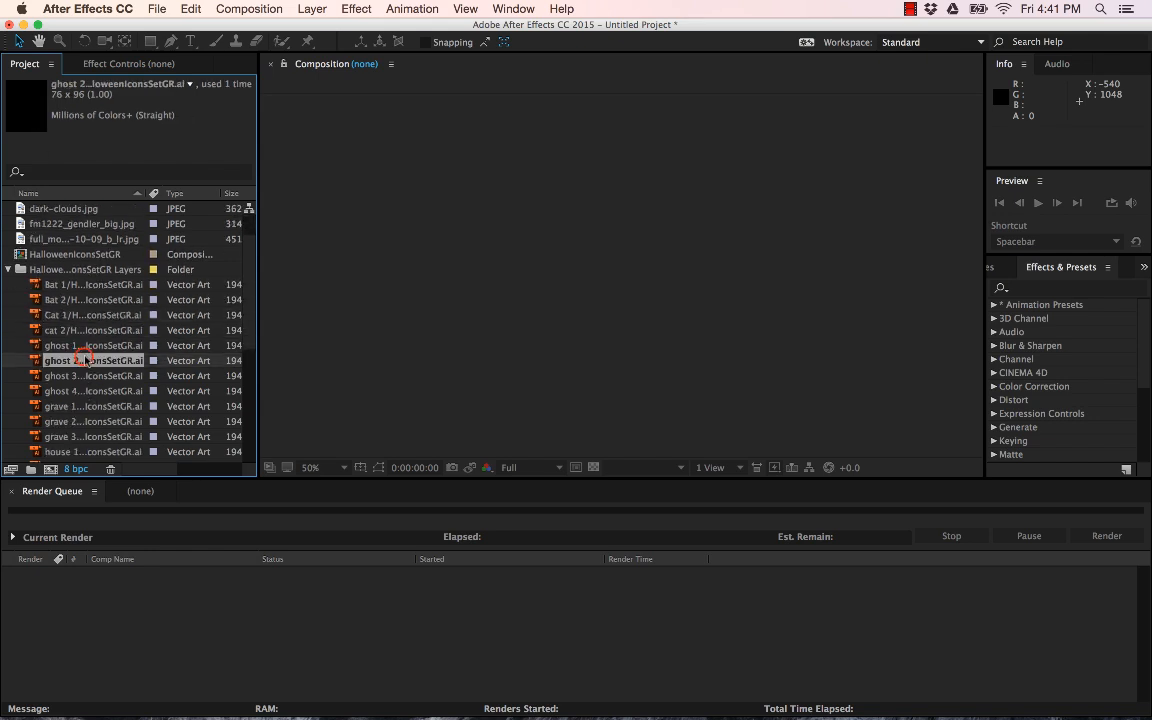
left_click(91, 390)
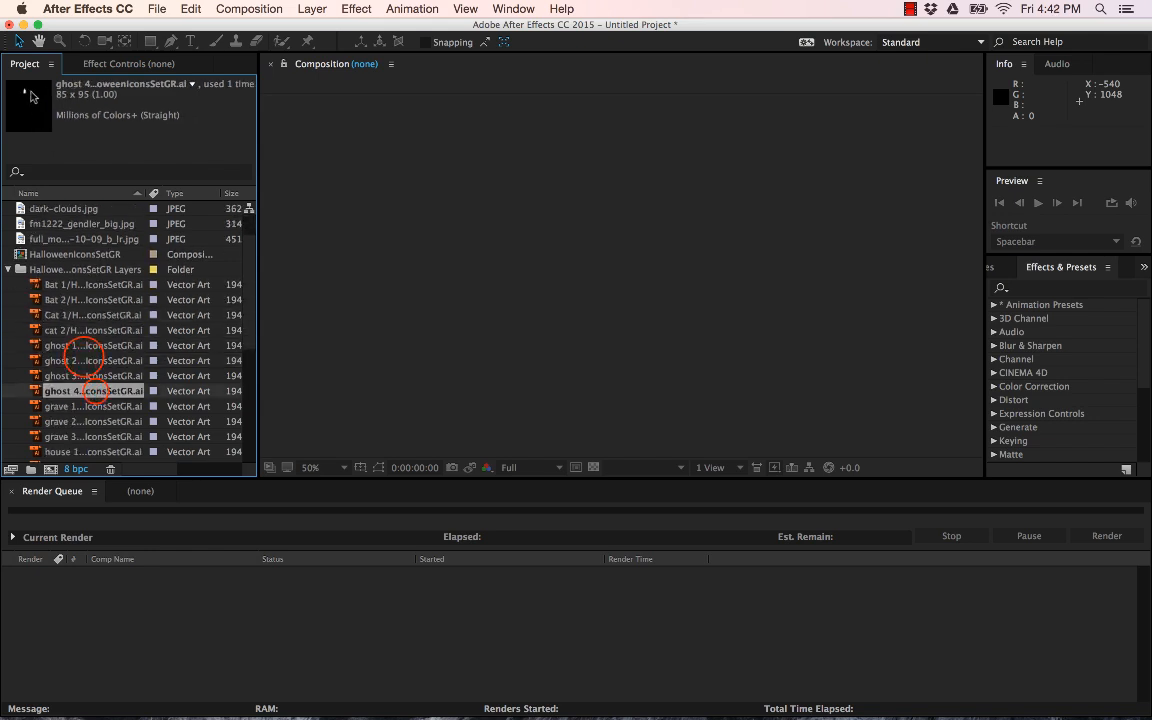
left_click(92, 422)
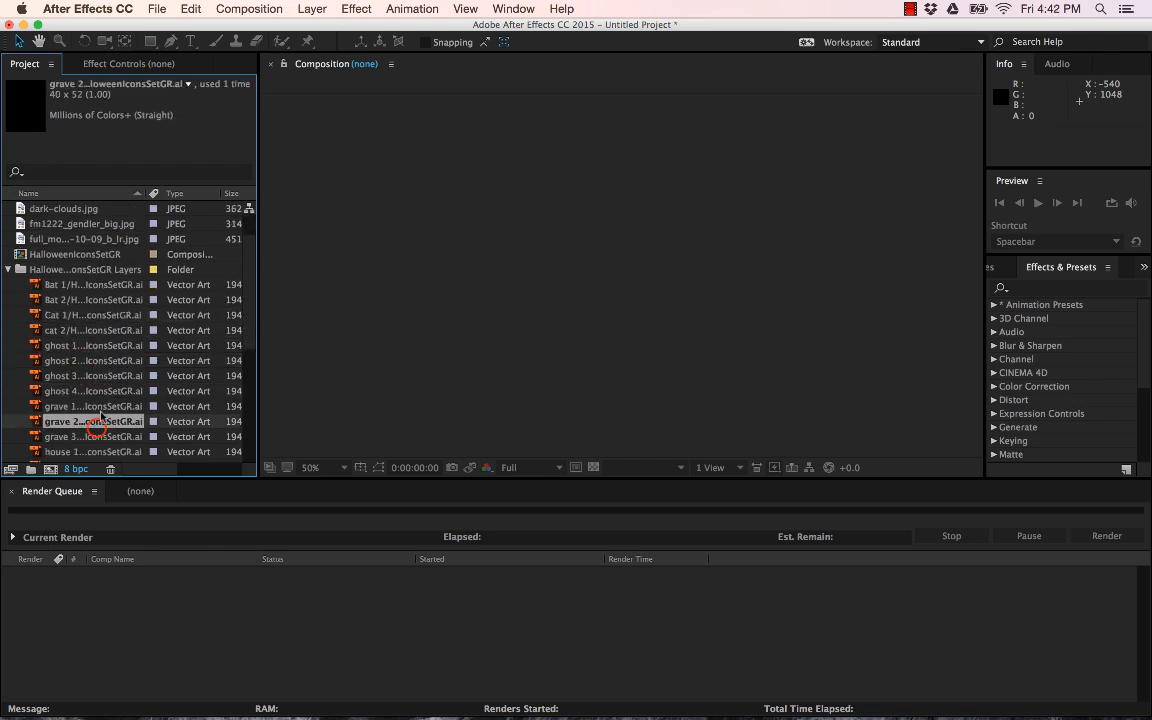
left_click(9, 270)
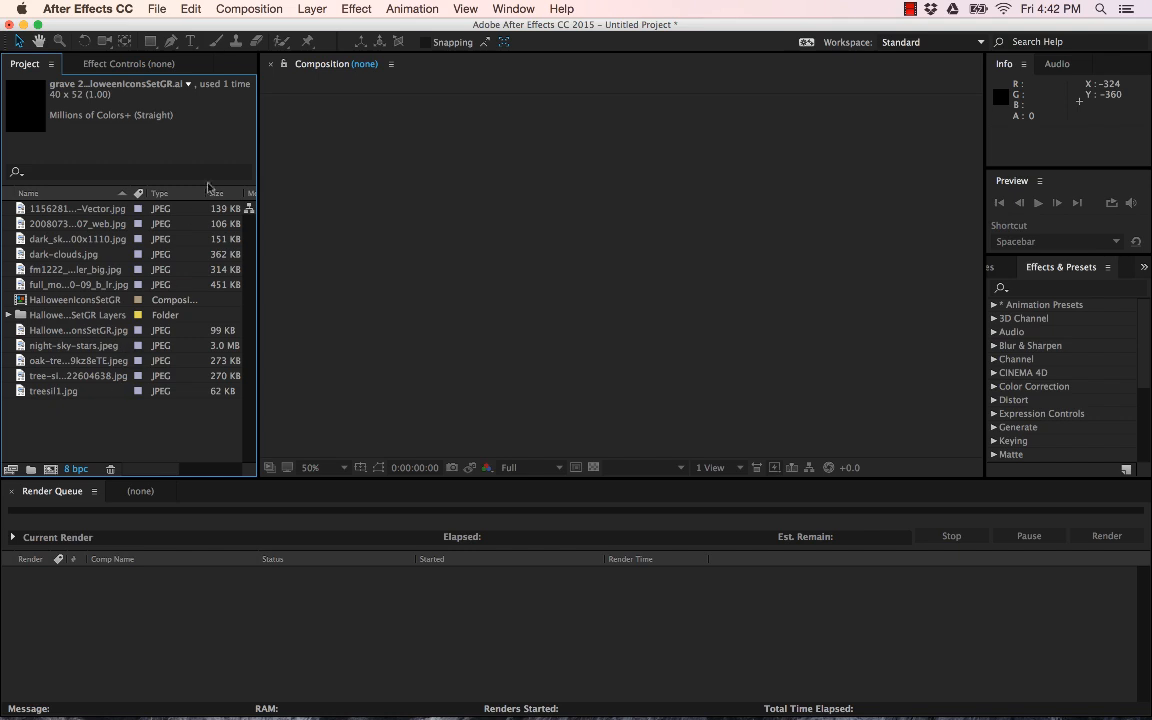
Start a new composition using the HDTV 1080 24 preset.
left_click(252, 9)
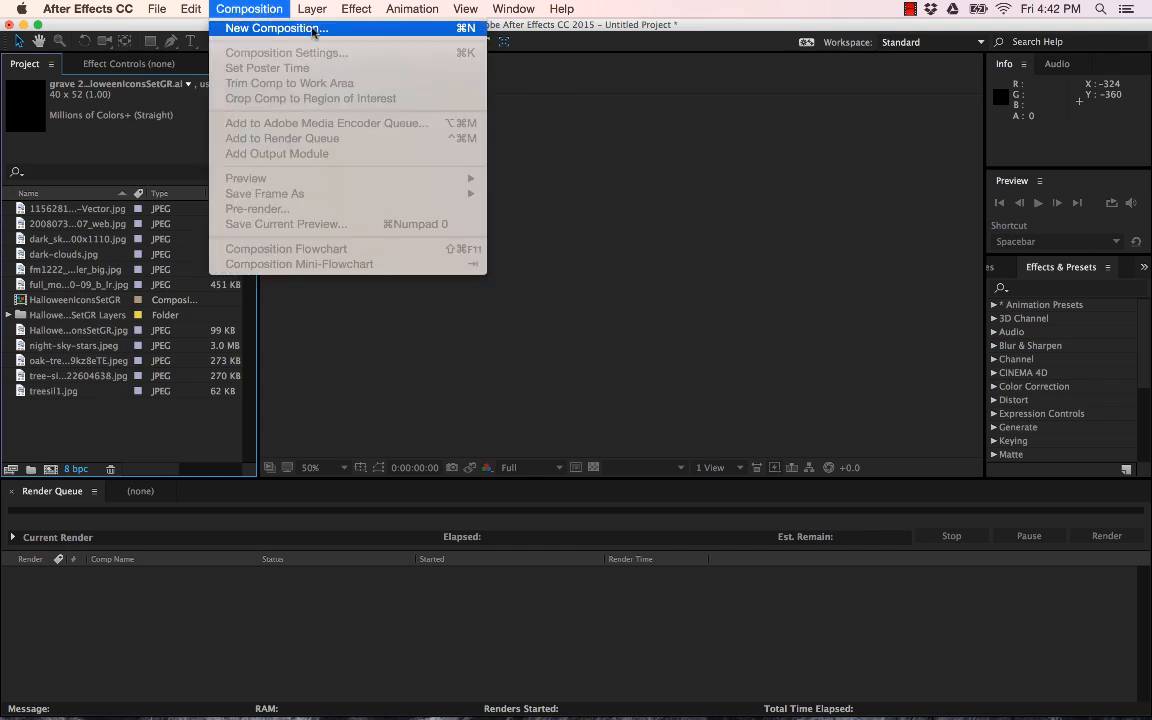
right_click(117, 430)
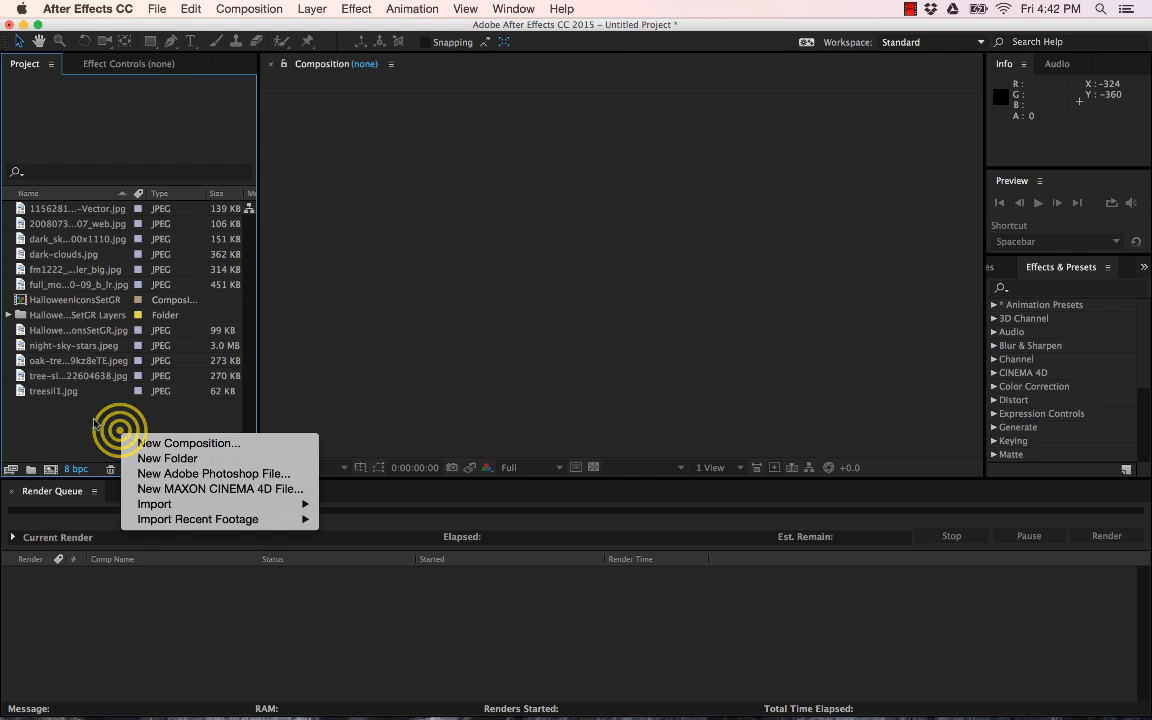
right_click(93, 420)
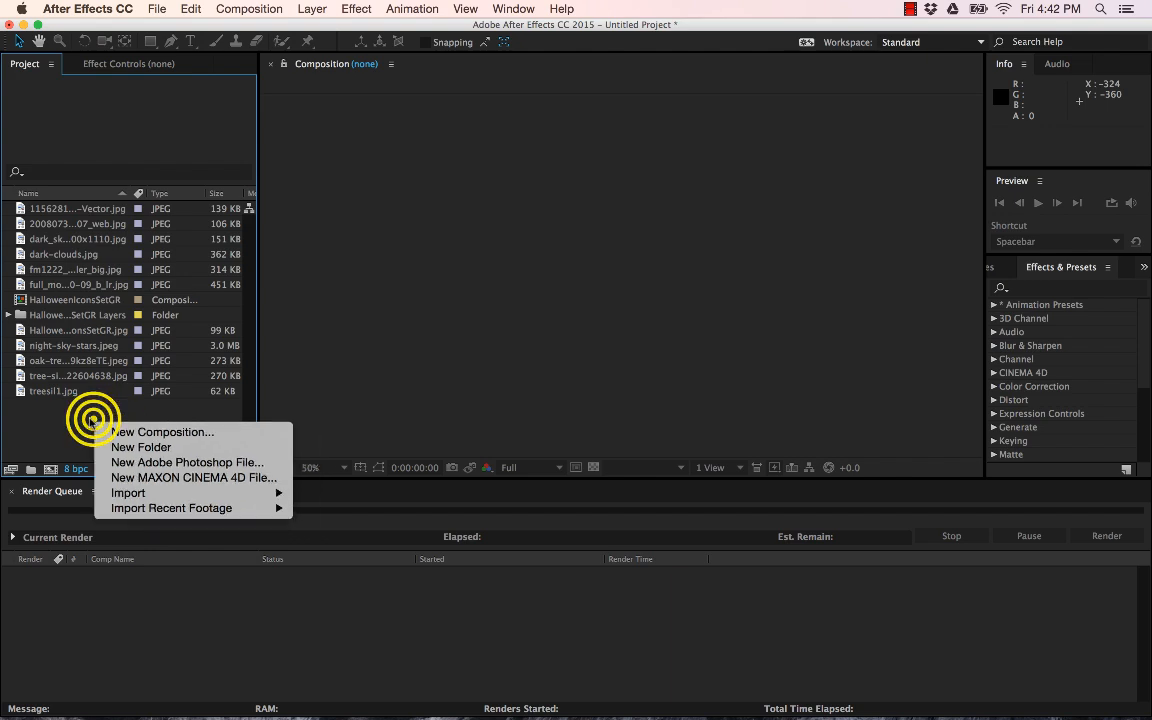
left_click(159, 432)
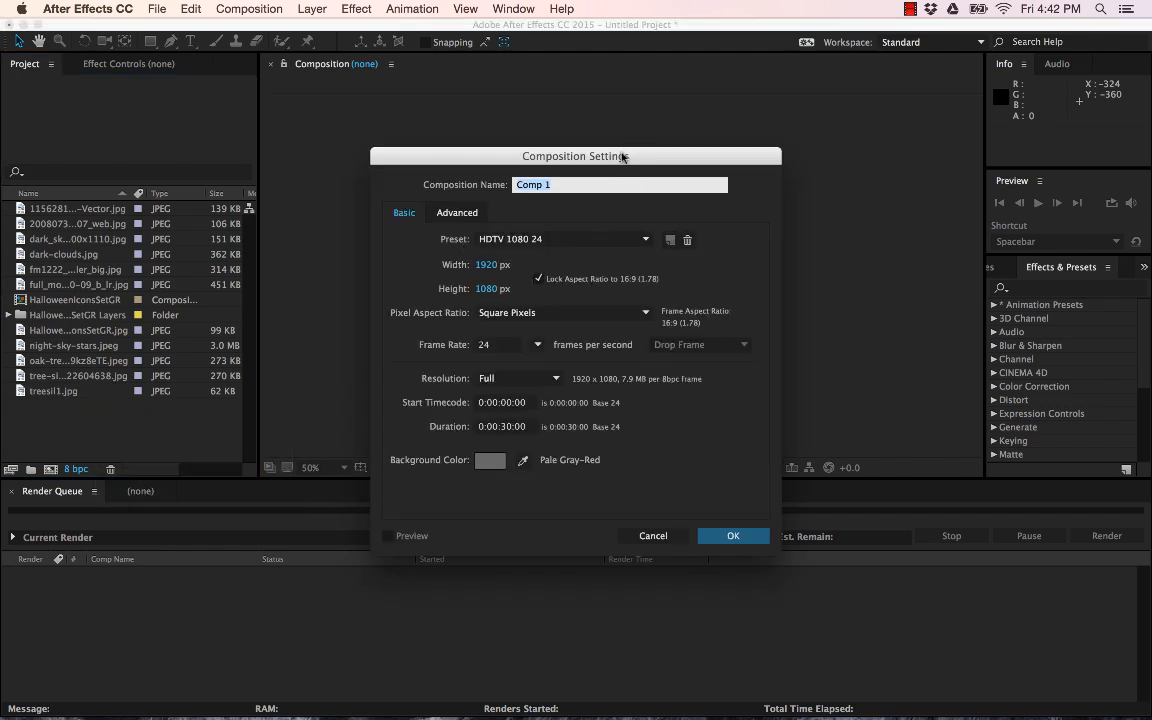
left_click_drag(622, 157, 583, 115)
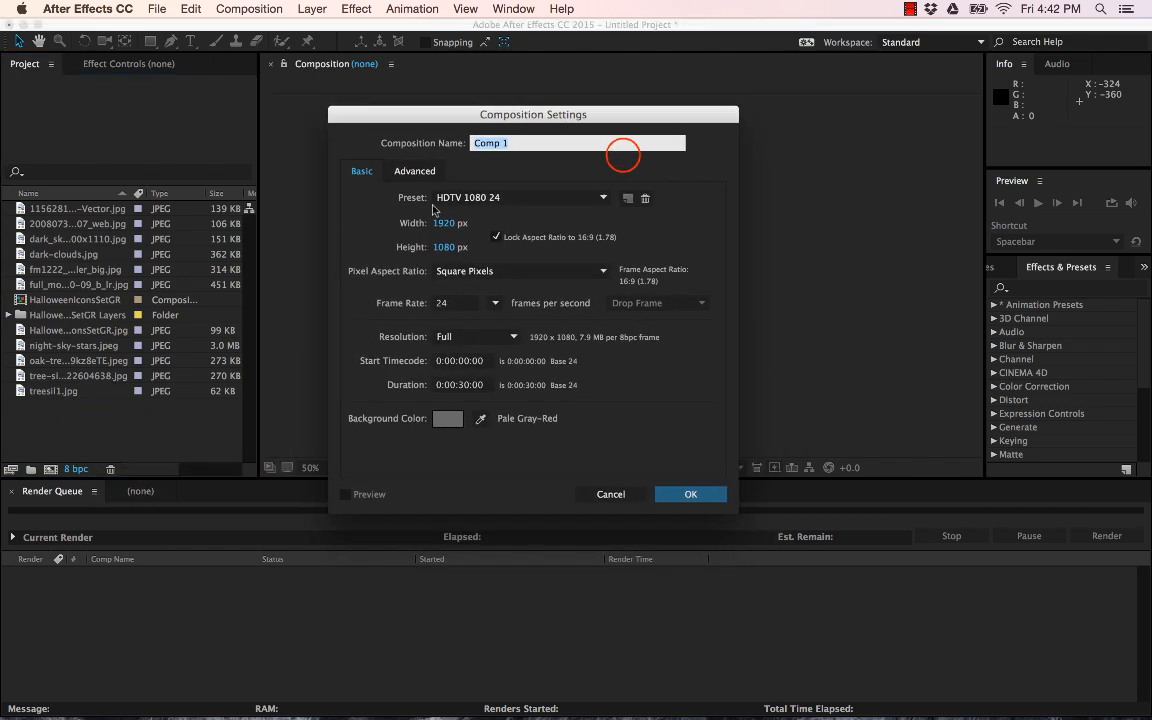
left_click(510, 198)
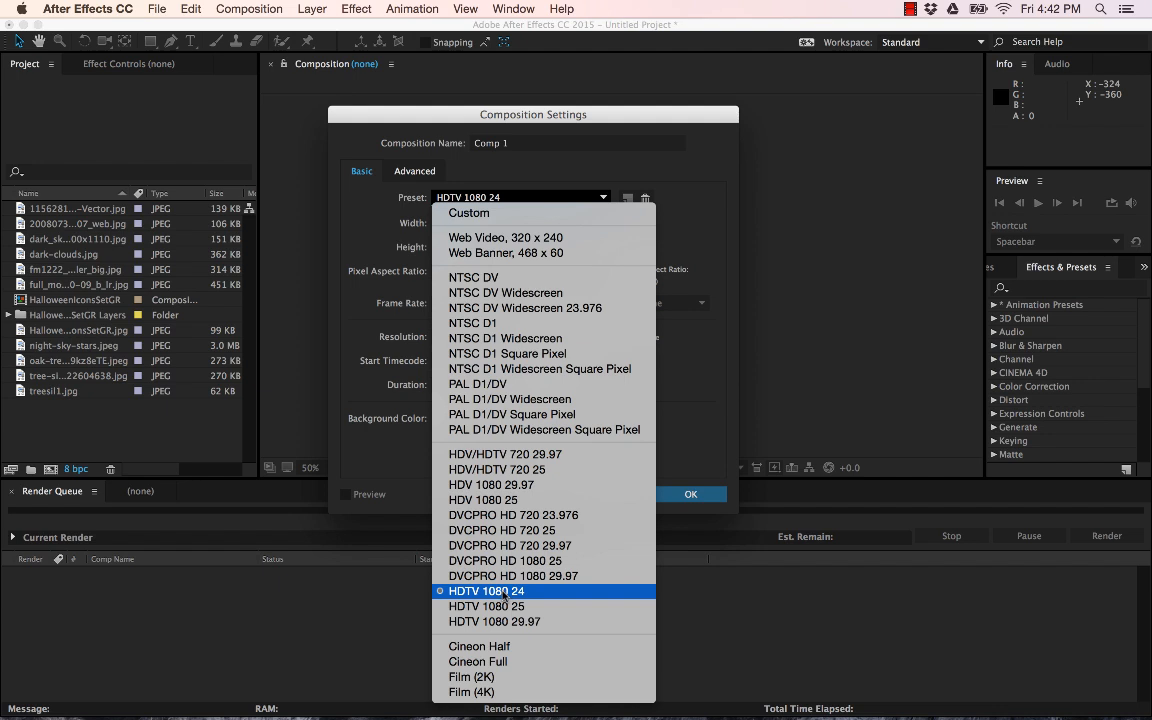
left_click(506, 593)
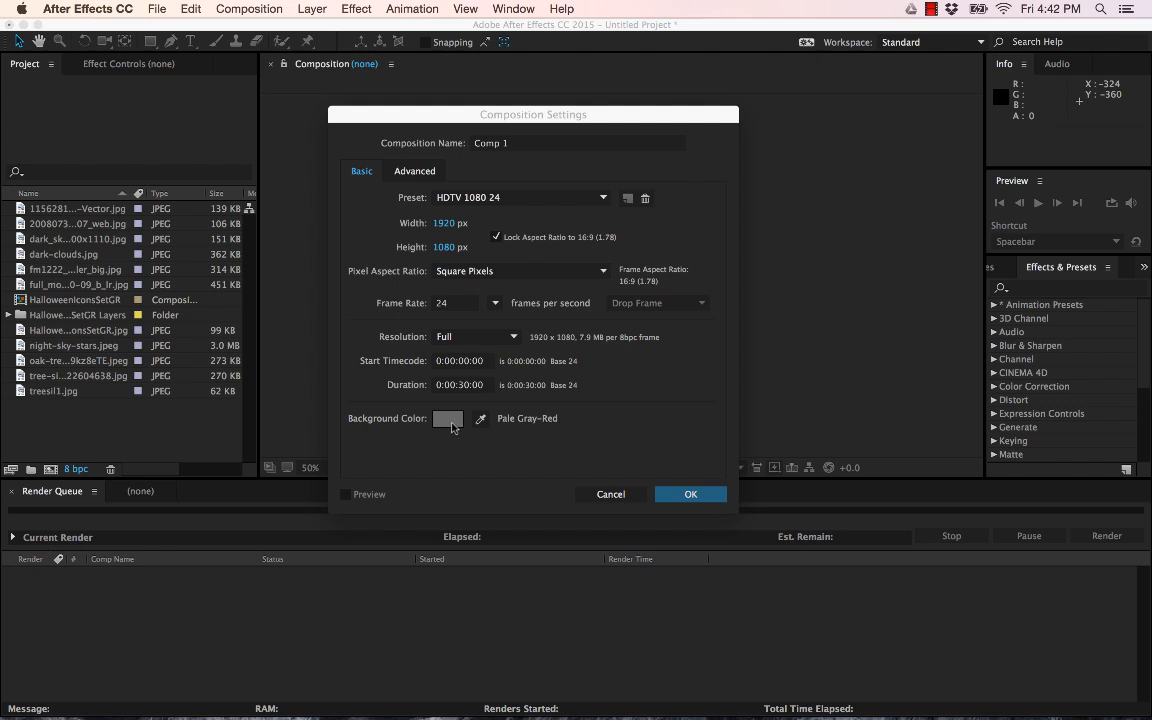
Set the composition's background color to medium gray 727171 and create the composition.
left_click(449, 420)
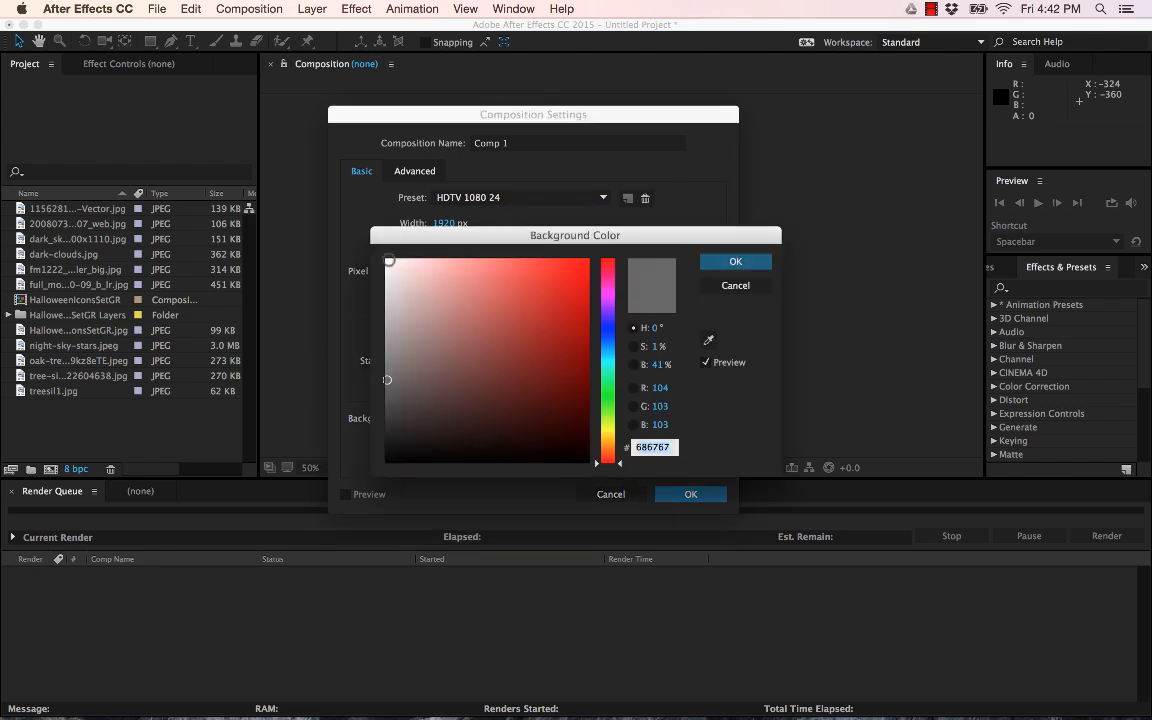
left_click(386, 371)
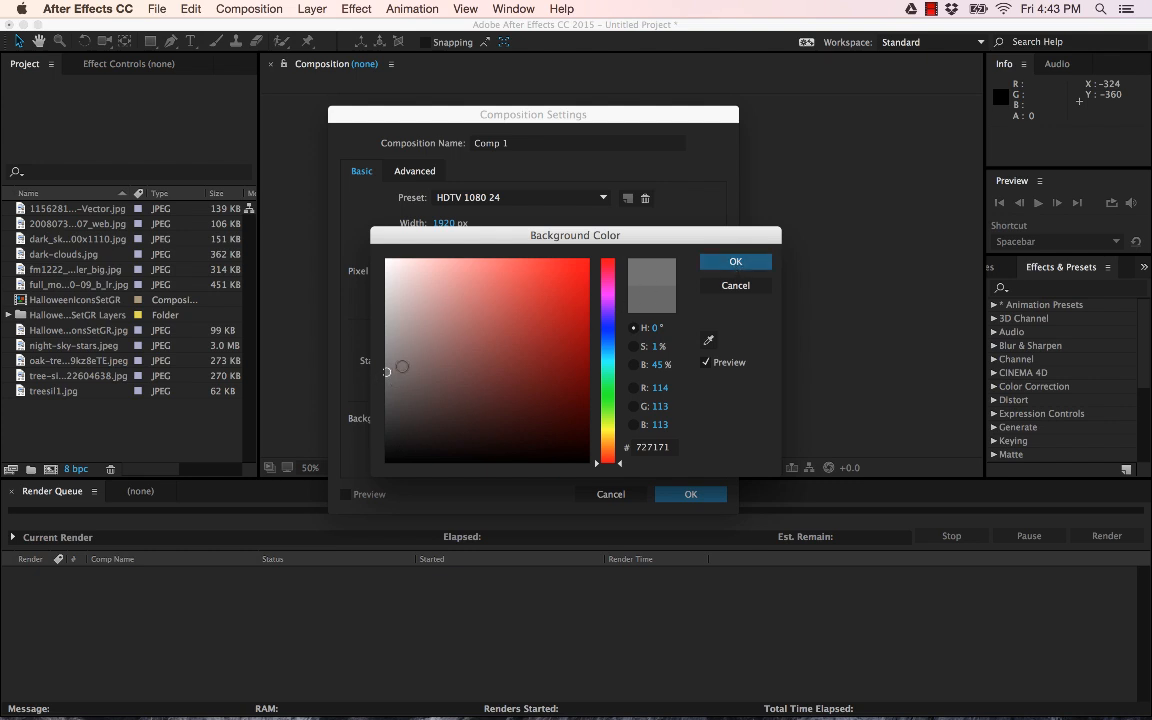
left_click(735, 262)
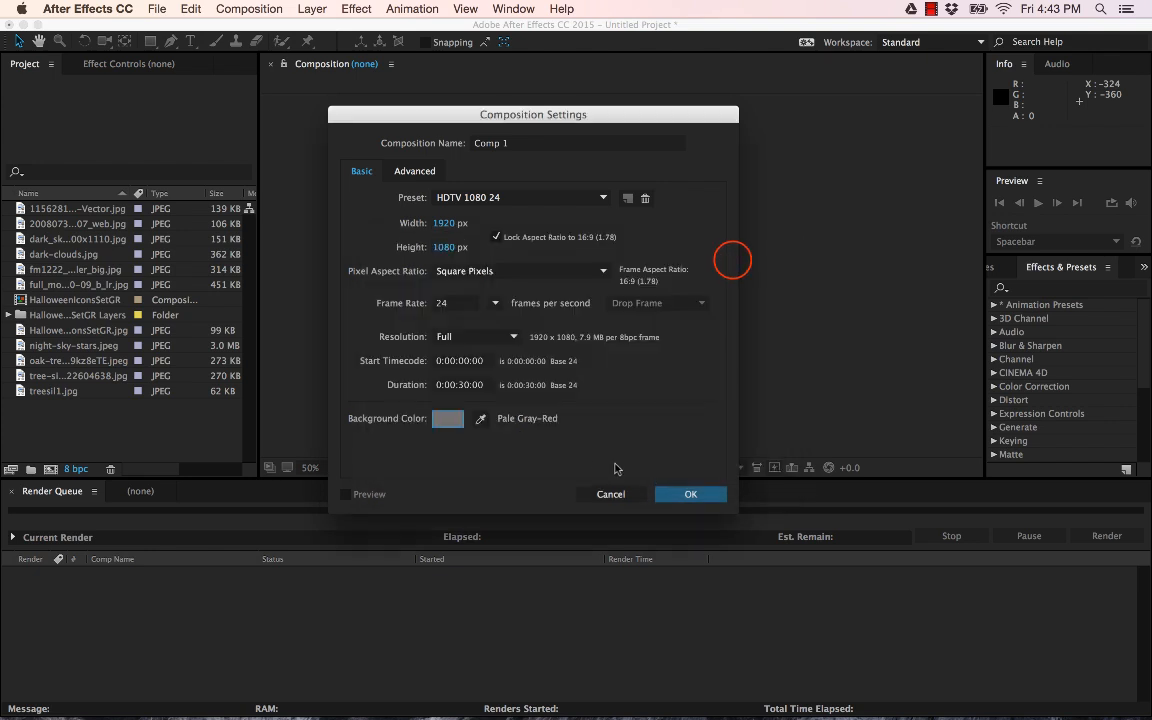
left_click(690, 496)
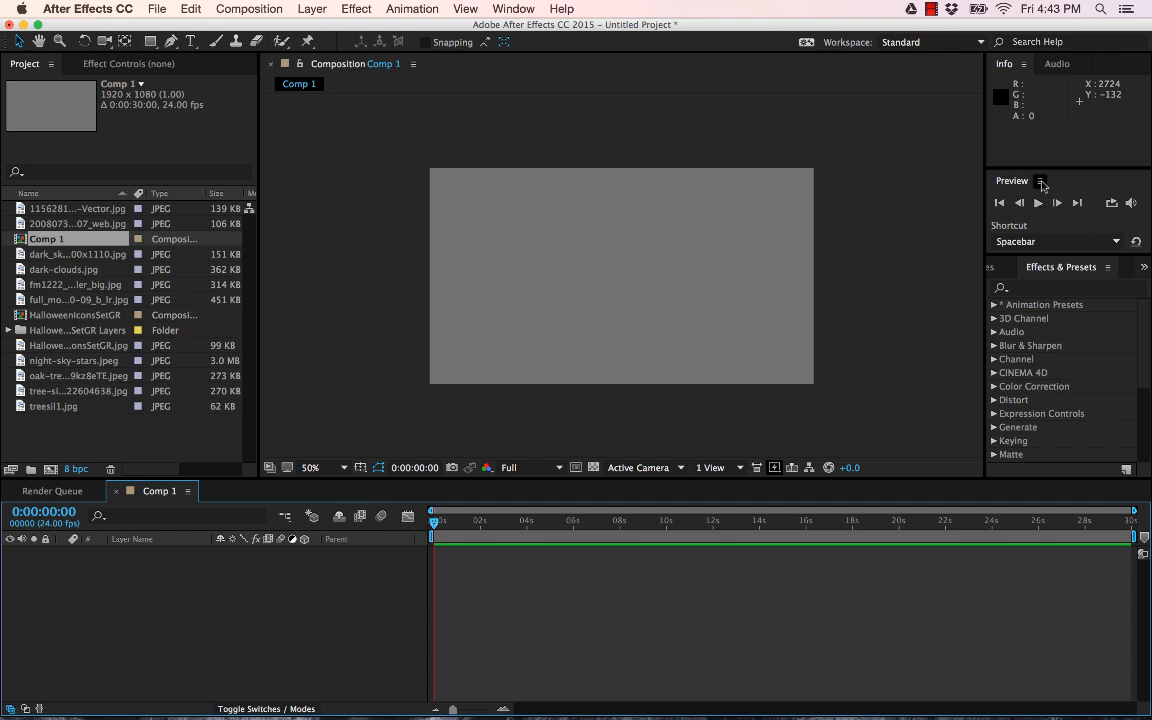
scroll(1025, 322, "down", 5)
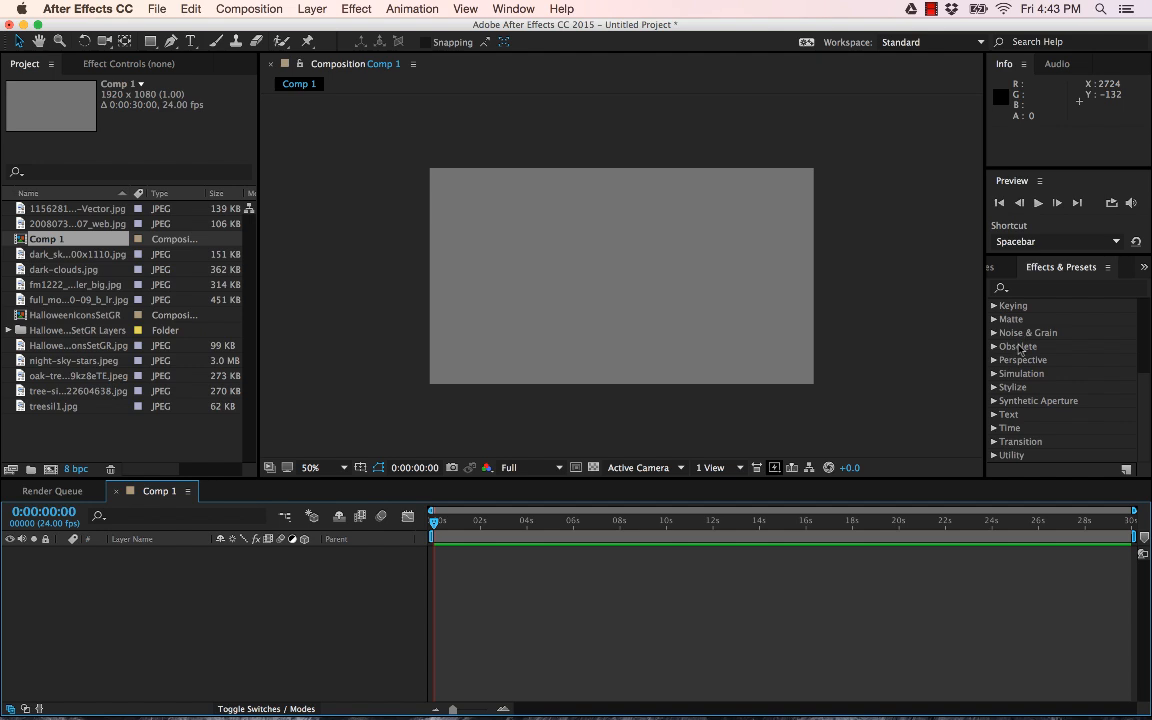
scroll(1016, 352, "up", 5)
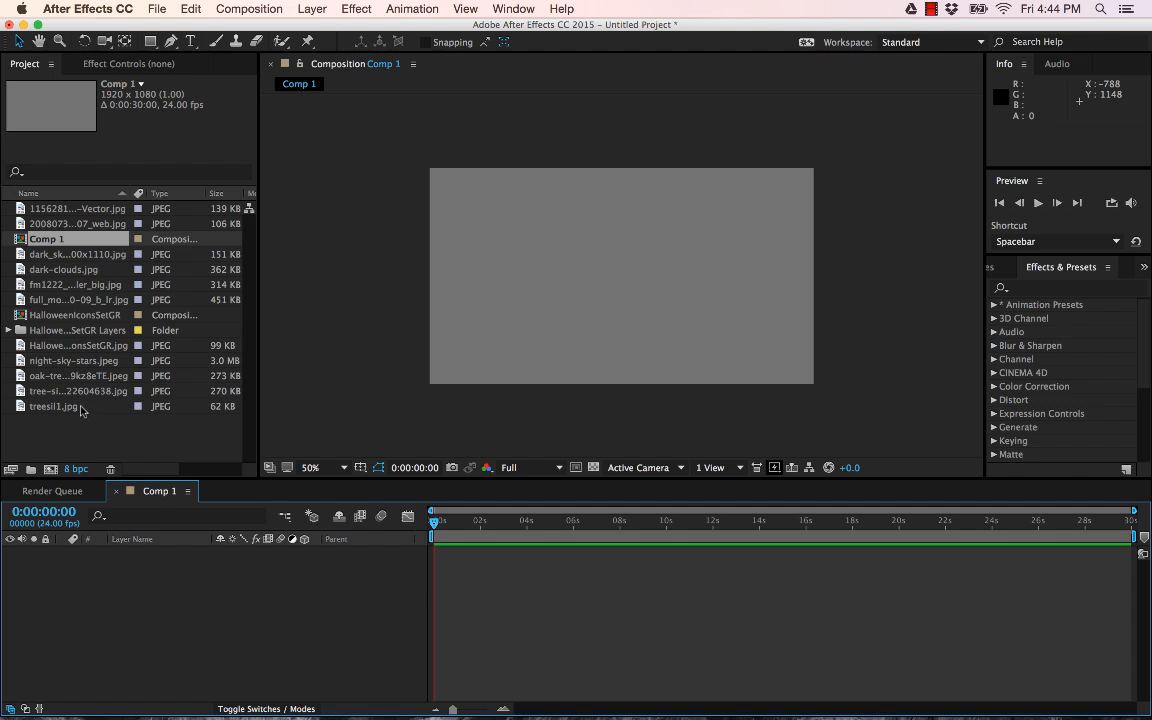
Preview the night-sky and dark-cloud images and add dark_sky__1_1800x1110.jpg to the Comp 1 timeline.
left_click(63, 364)
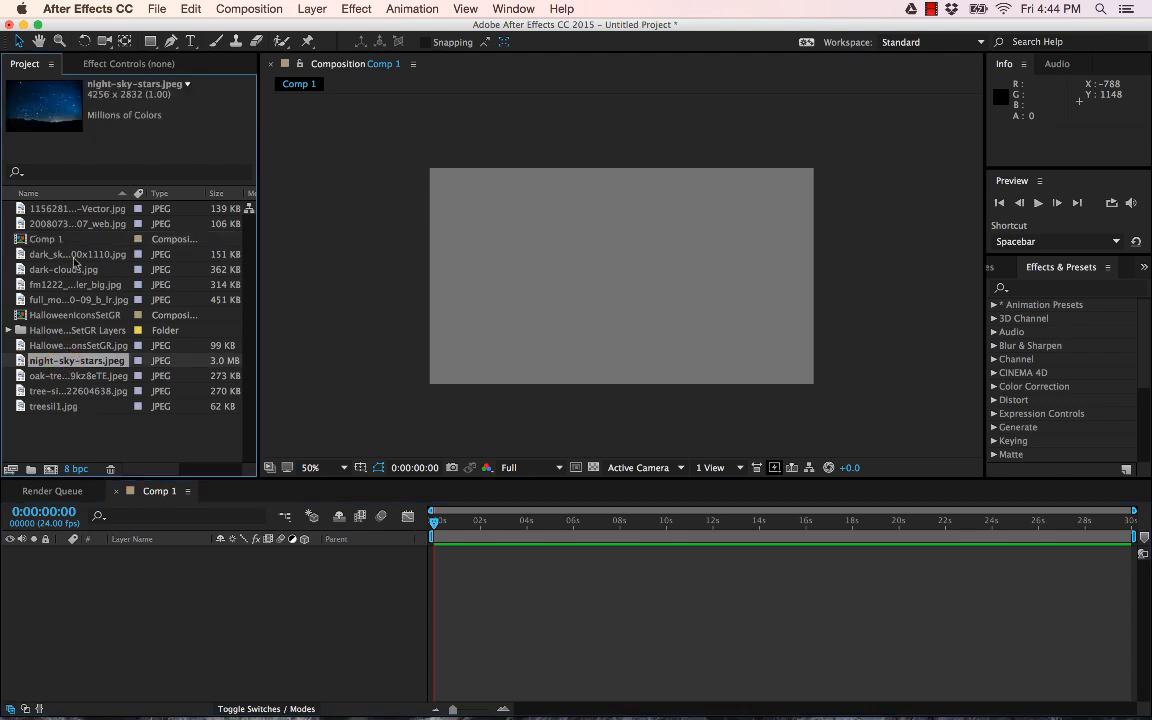
left_click(72, 256)
left_click(68, 267)
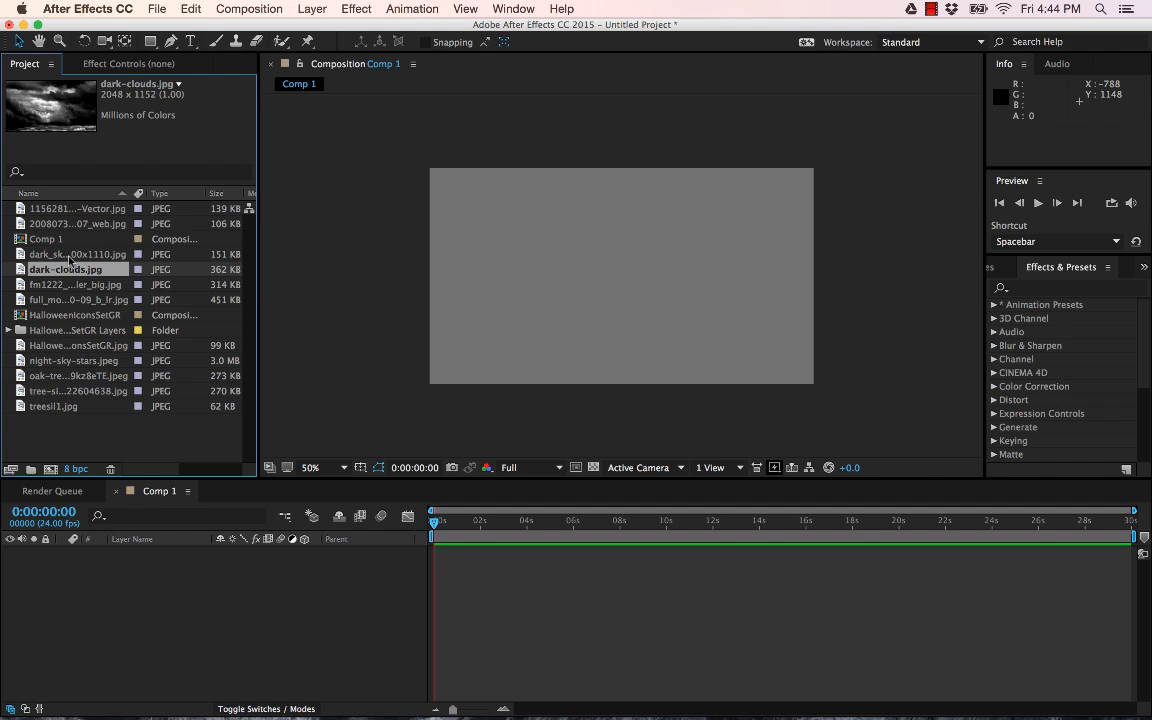
left_click(64, 256)
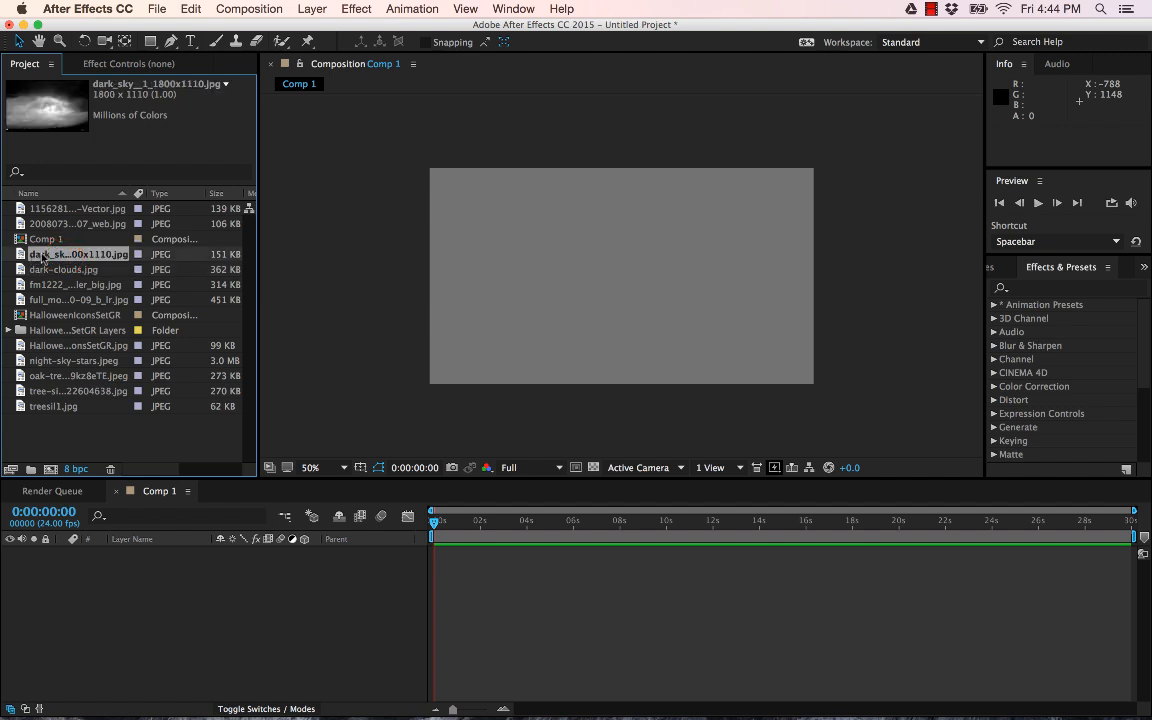
left_click_drag(20, 256, 147, 561)
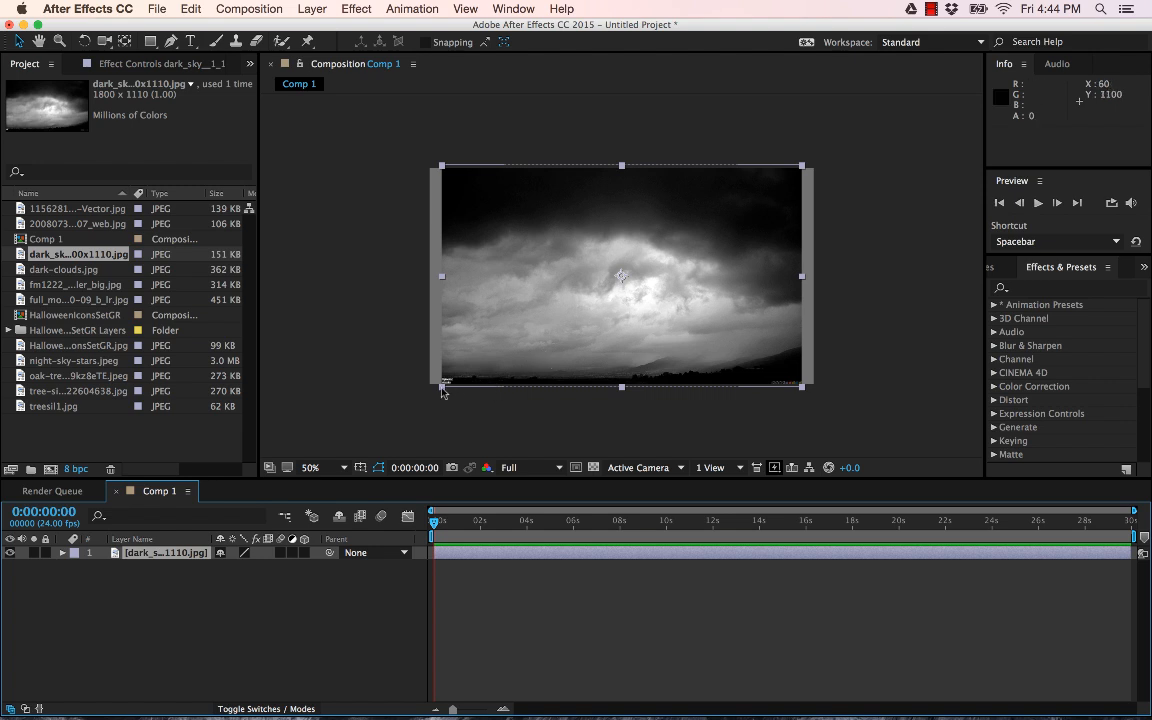
Enlarge the dark sky layer proportionally until it extends past the composition frame, and position it at about 944, 492.
left_click_drag(443, 391, 459, 416)
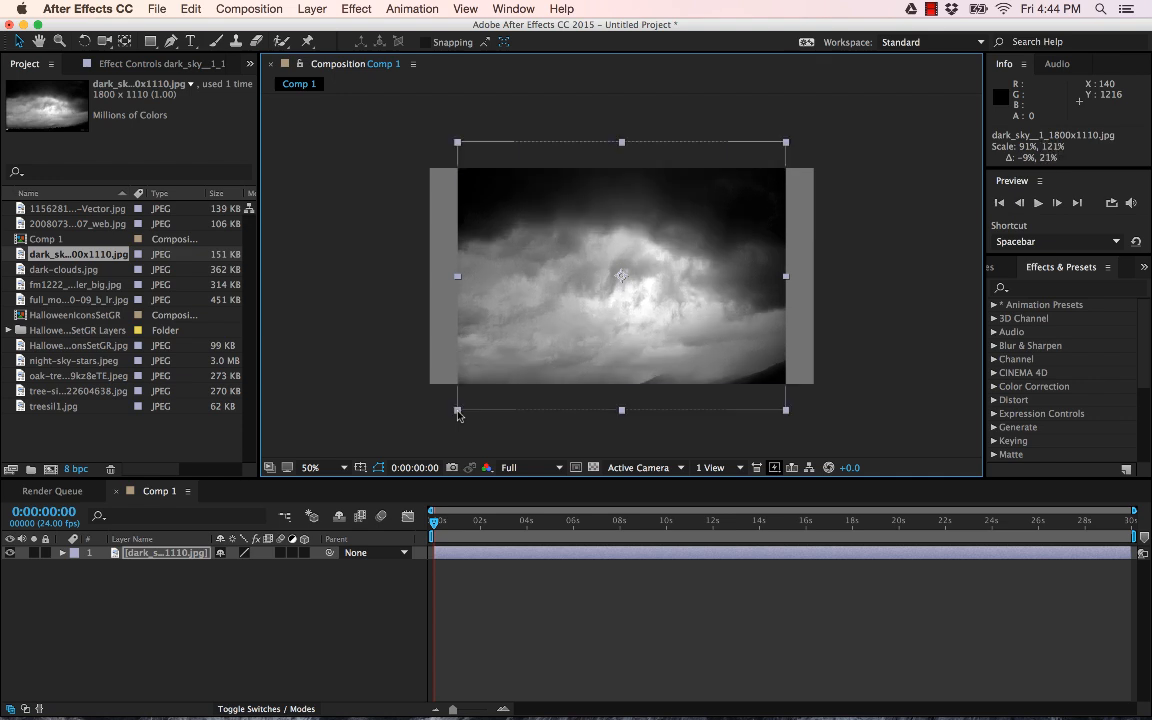
left_click_drag(458, 415, 428, 420)
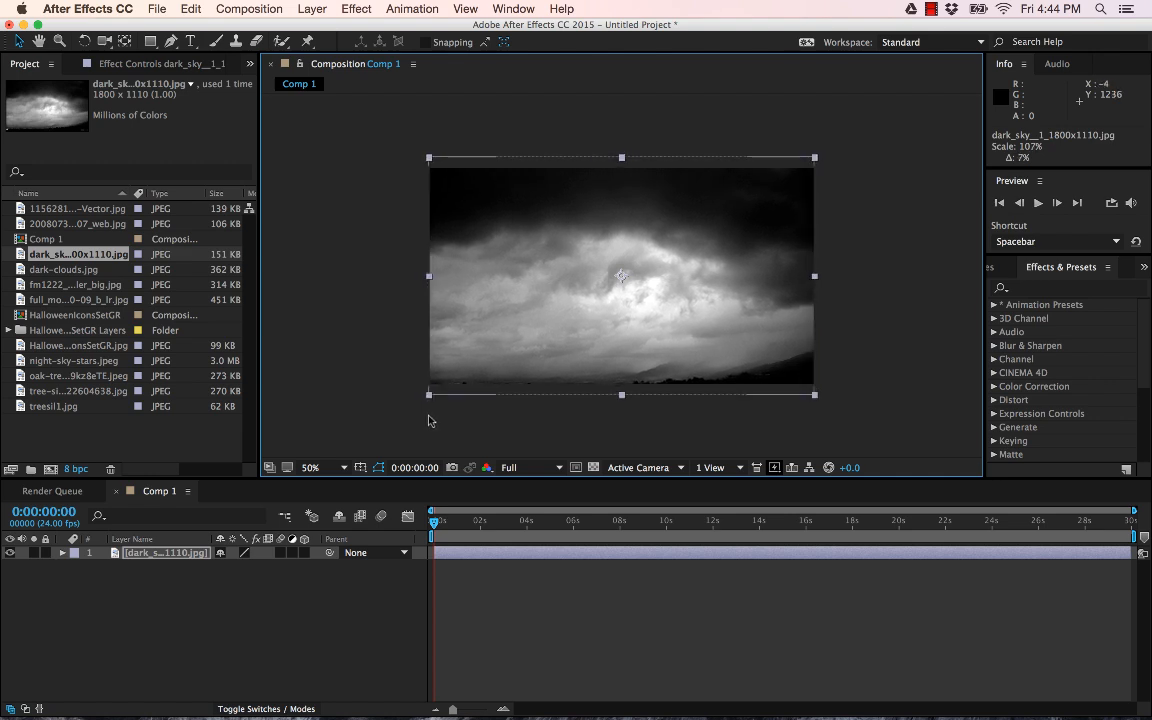
left_click_drag(532, 291, 535, 298)
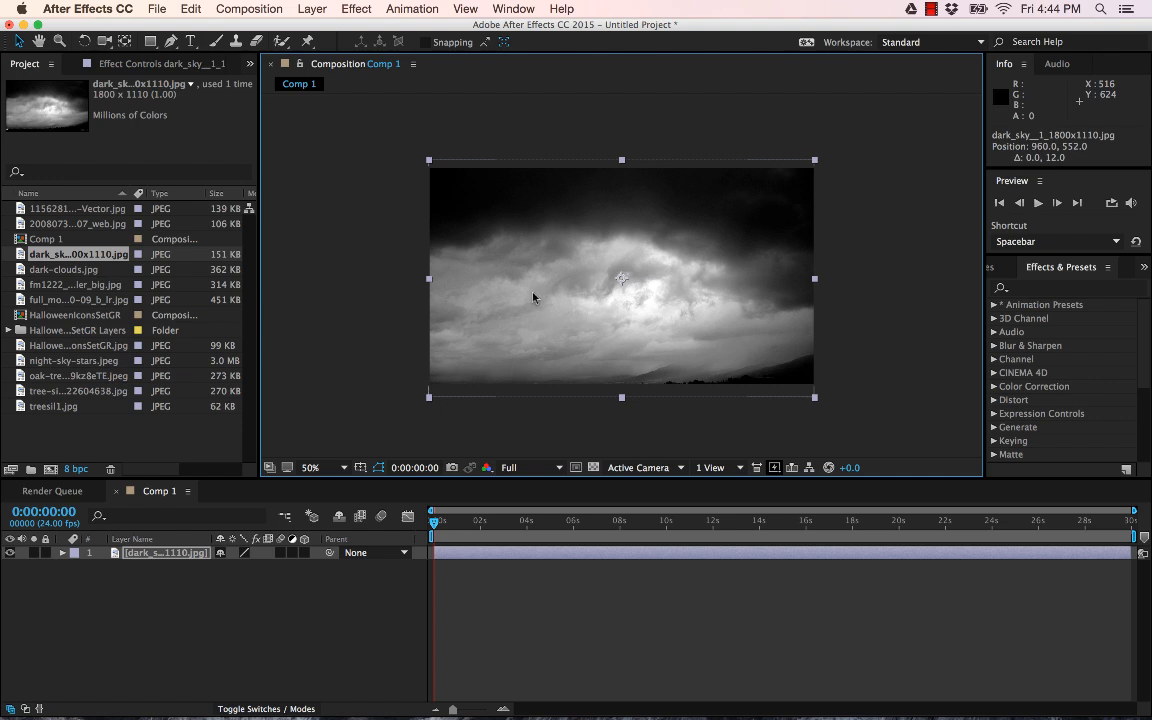
left_click(431, 393)
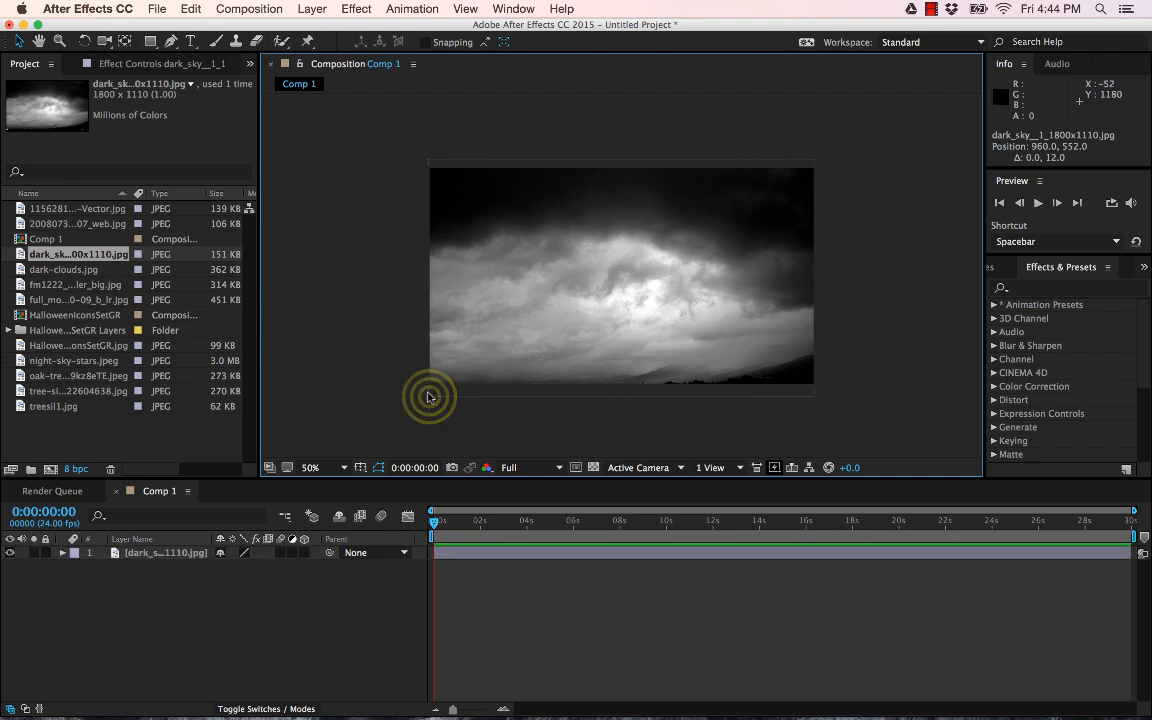
left_click_drag(436, 398, 418, 409)
left_click_drag(578, 327, 575, 318)
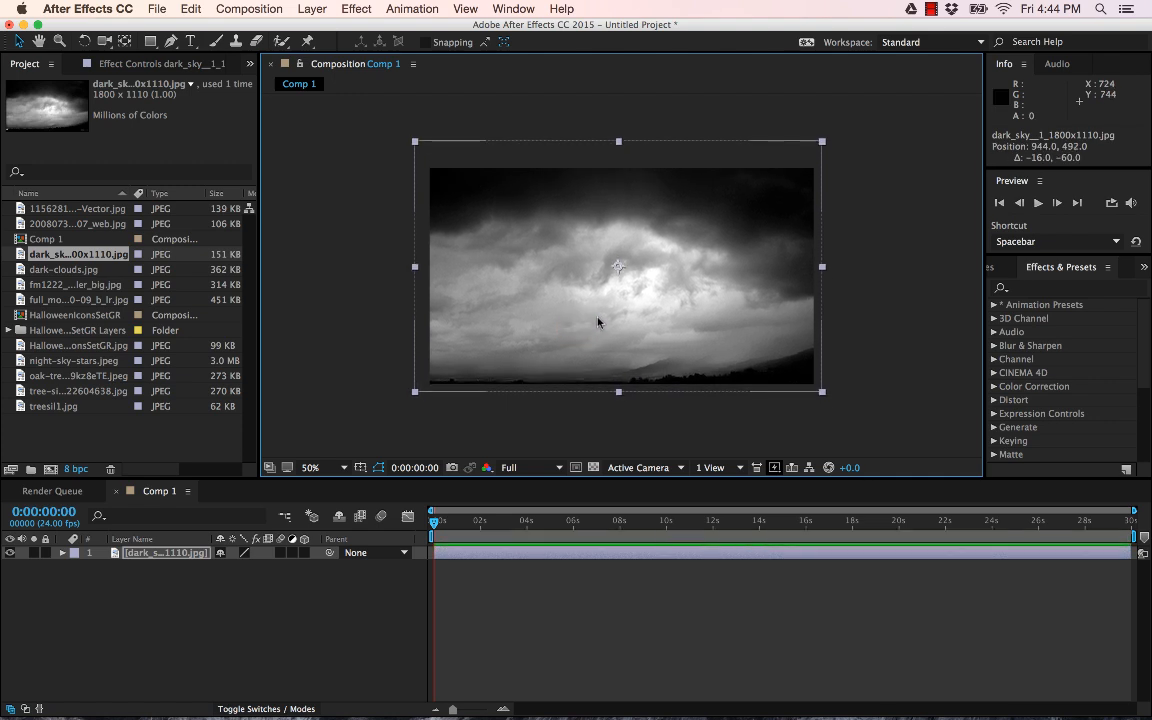
left_click(873, 303)
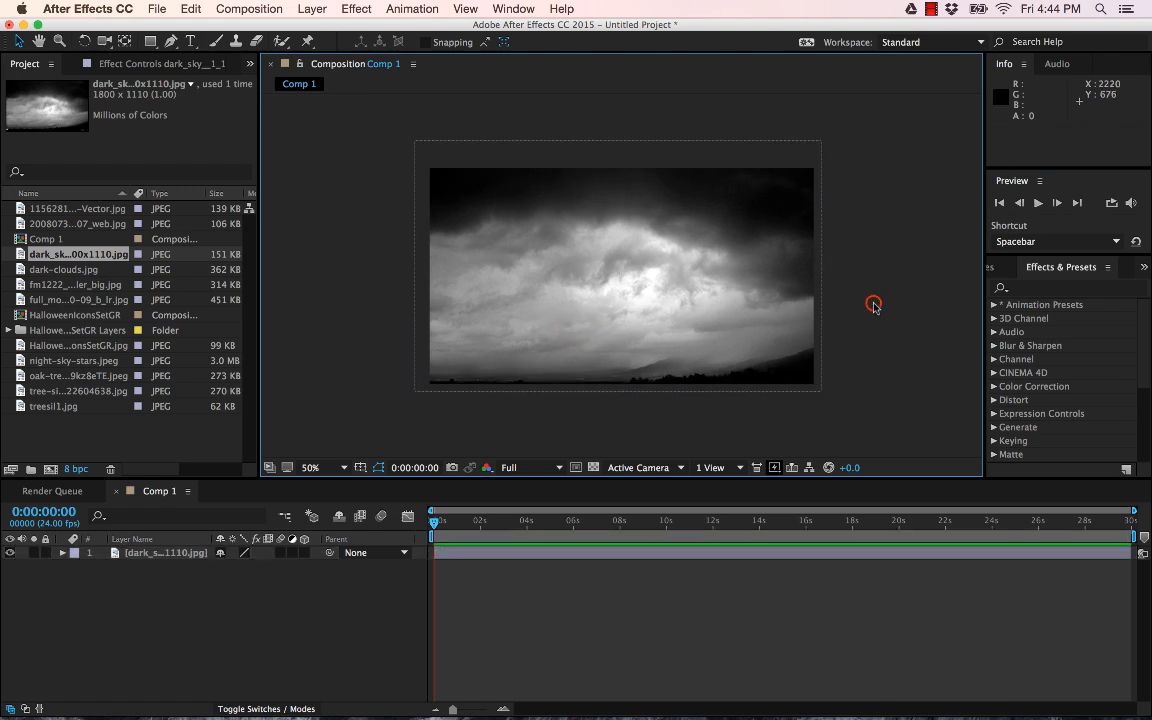
Rename the dark sky layer in Comp 1 as Background.
left_click(162, 556)
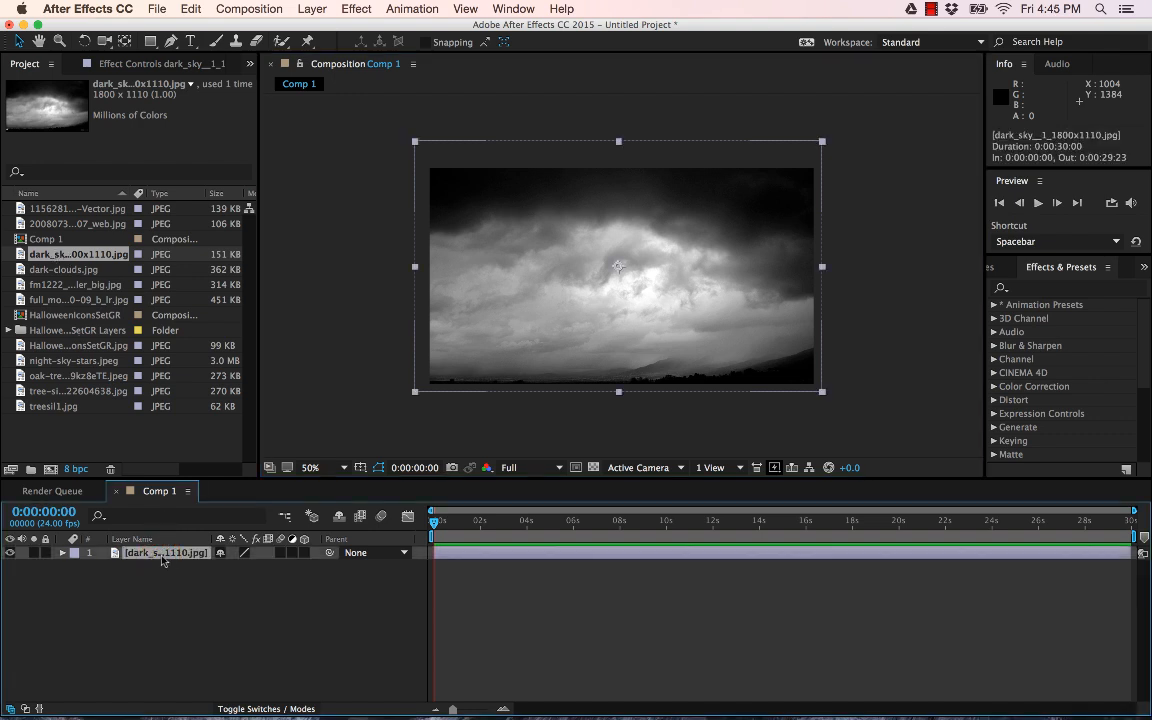
right_click(161, 555)
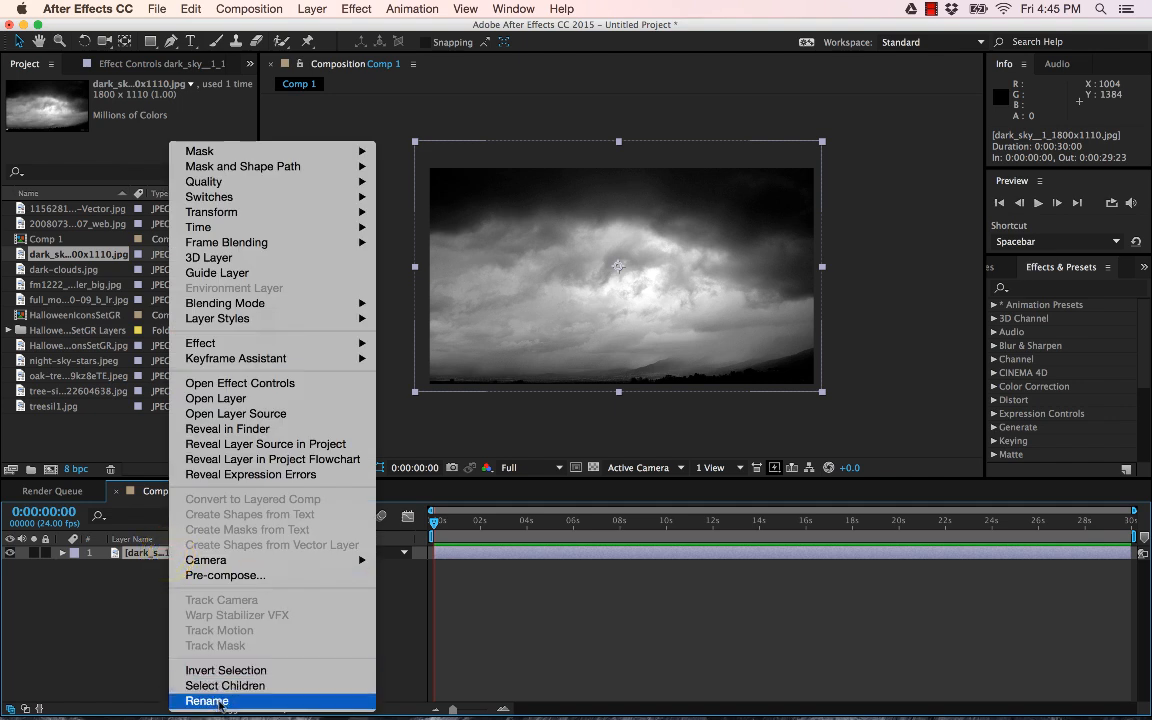
left_click(207, 702)
type("Ba")
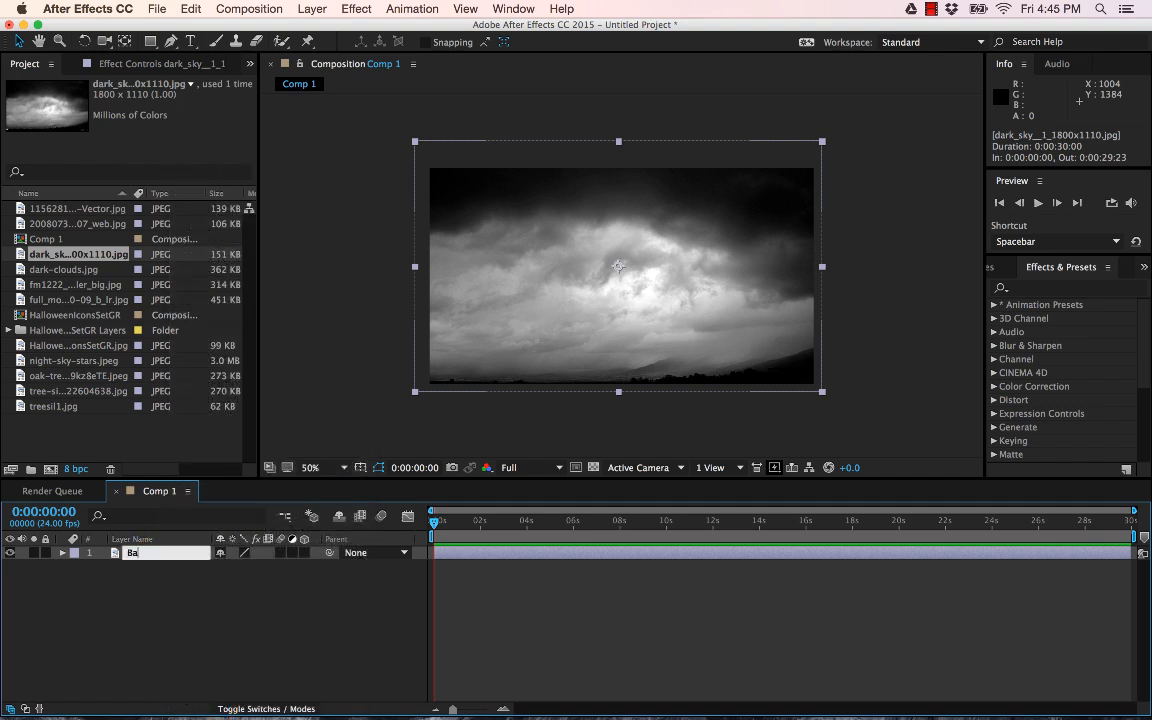
type("ckground")
key("Return")
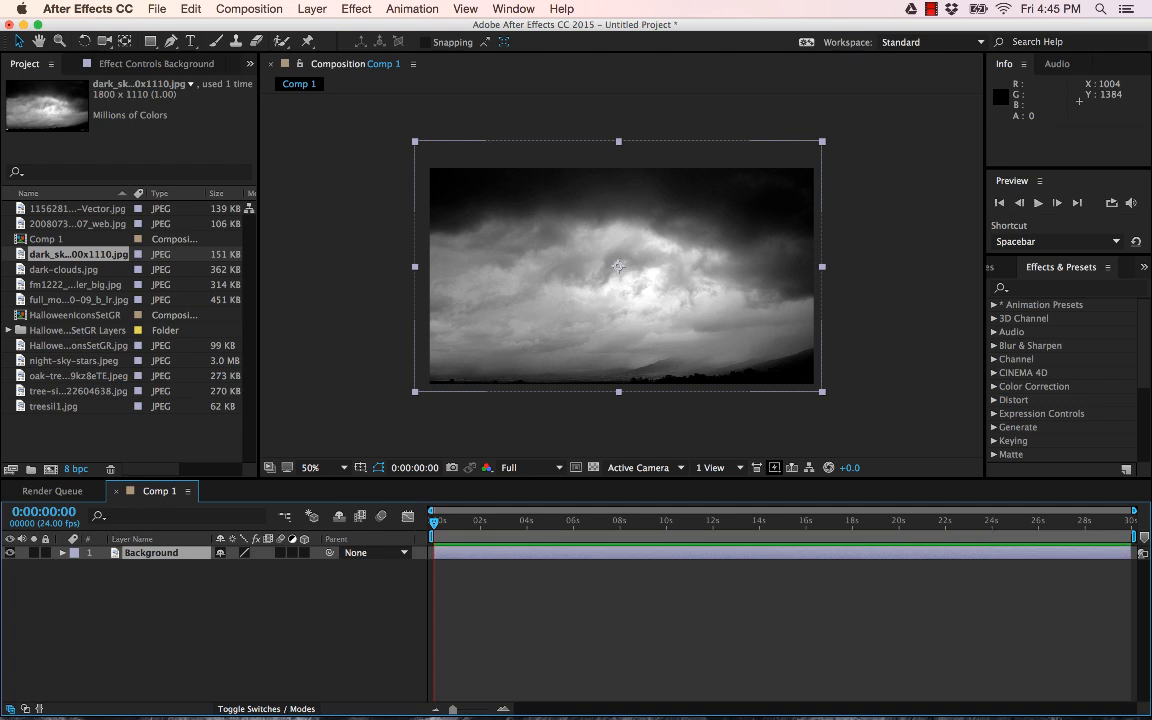
left_click(198, 582)
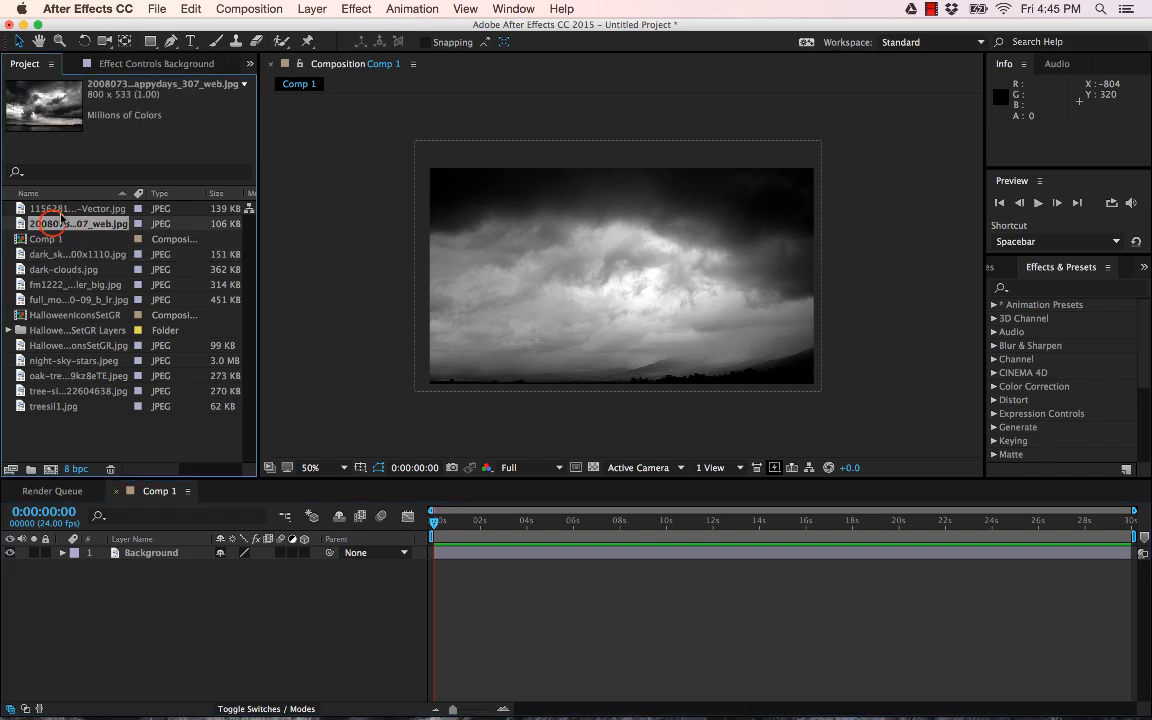
Preview the imported images and add the oak tree silhouette image to the Comp 1 timeline above the Background layer.
left_click(57, 209)
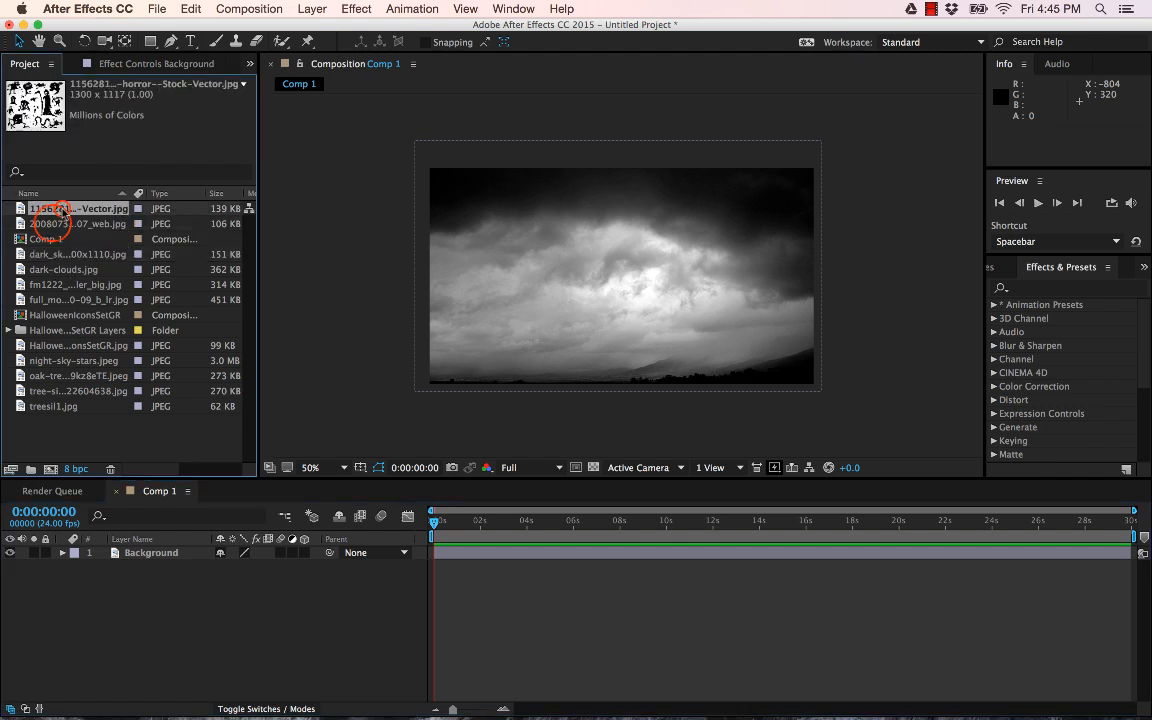
left_click(60, 269)
left_click(48, 284)
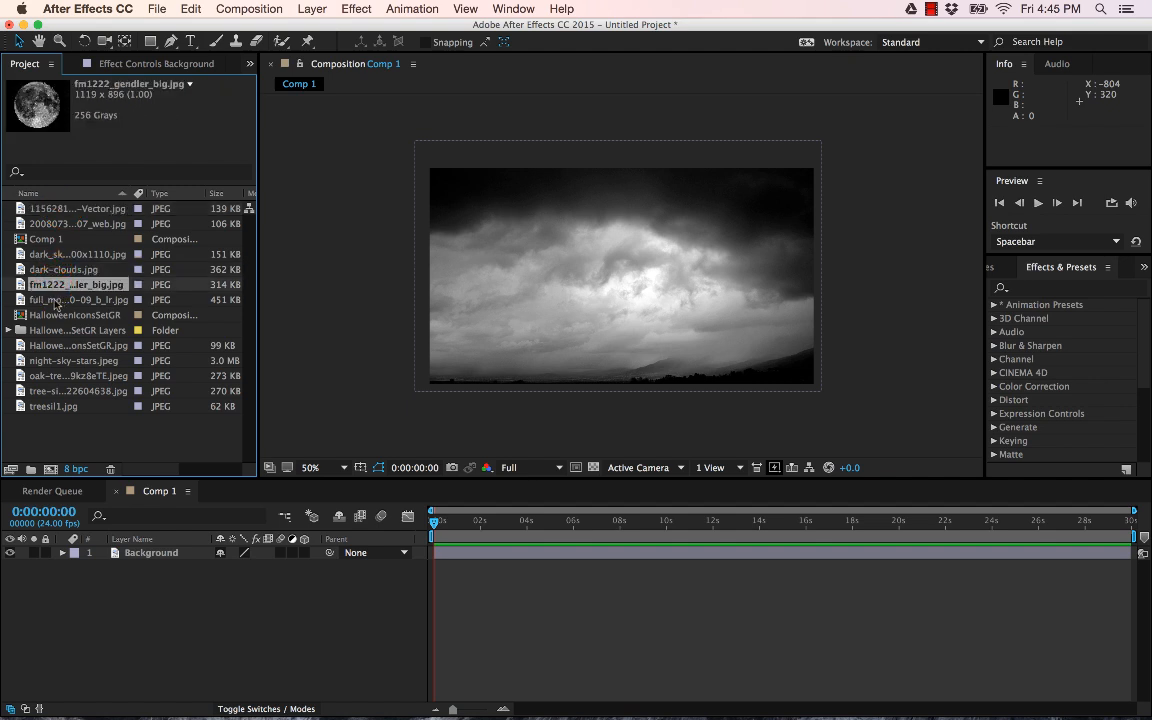
left_click(52, 301)
left_click(52, 345)
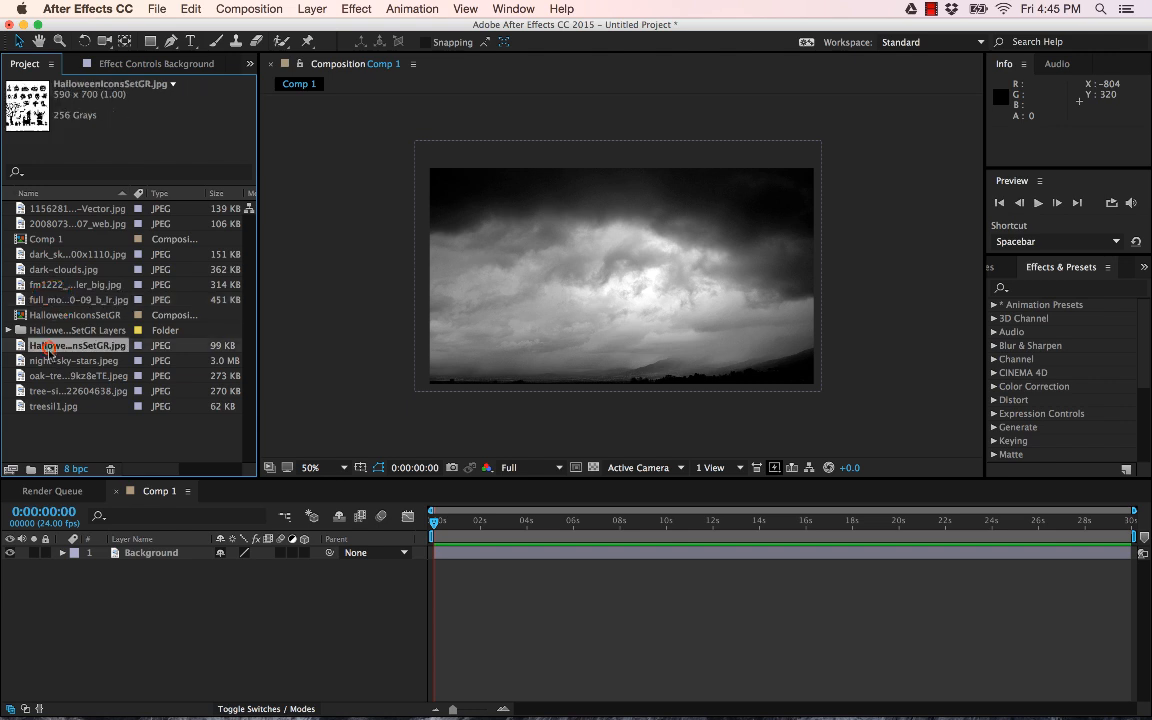
left_click(48, 361)
left_click(48, 376)
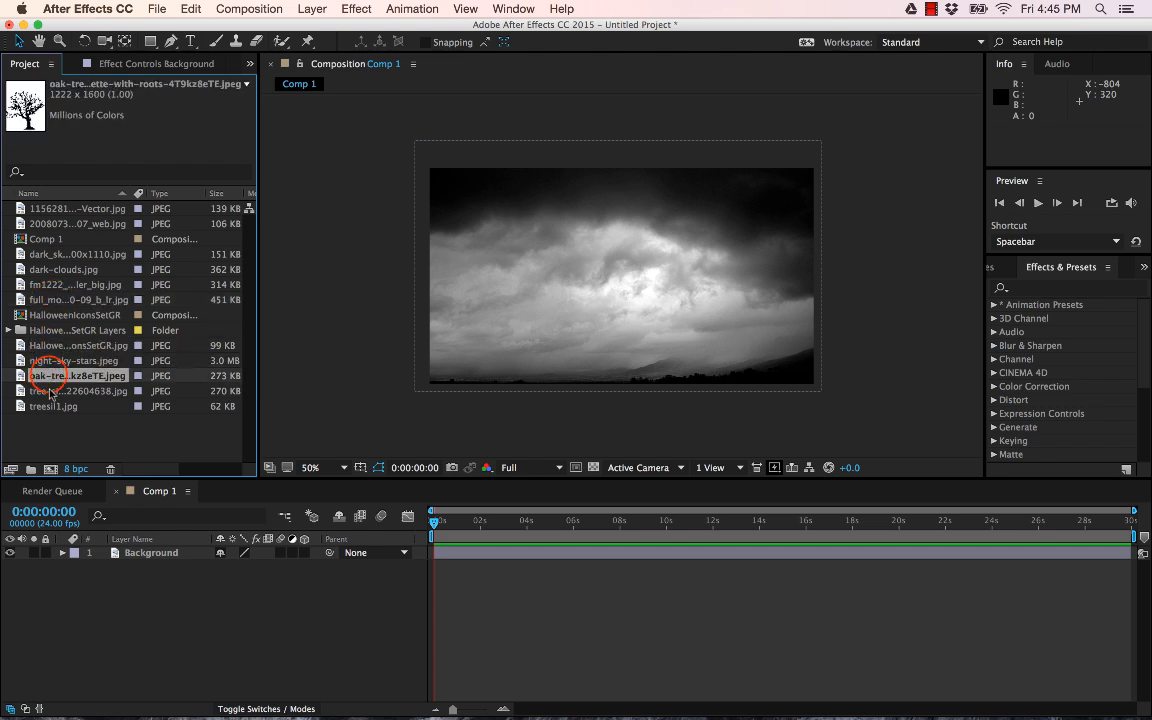
left_click(48, 392)
left_click(52, 406)
left_click(55, 376)
left_click_drag(27, 375, 115, 553)
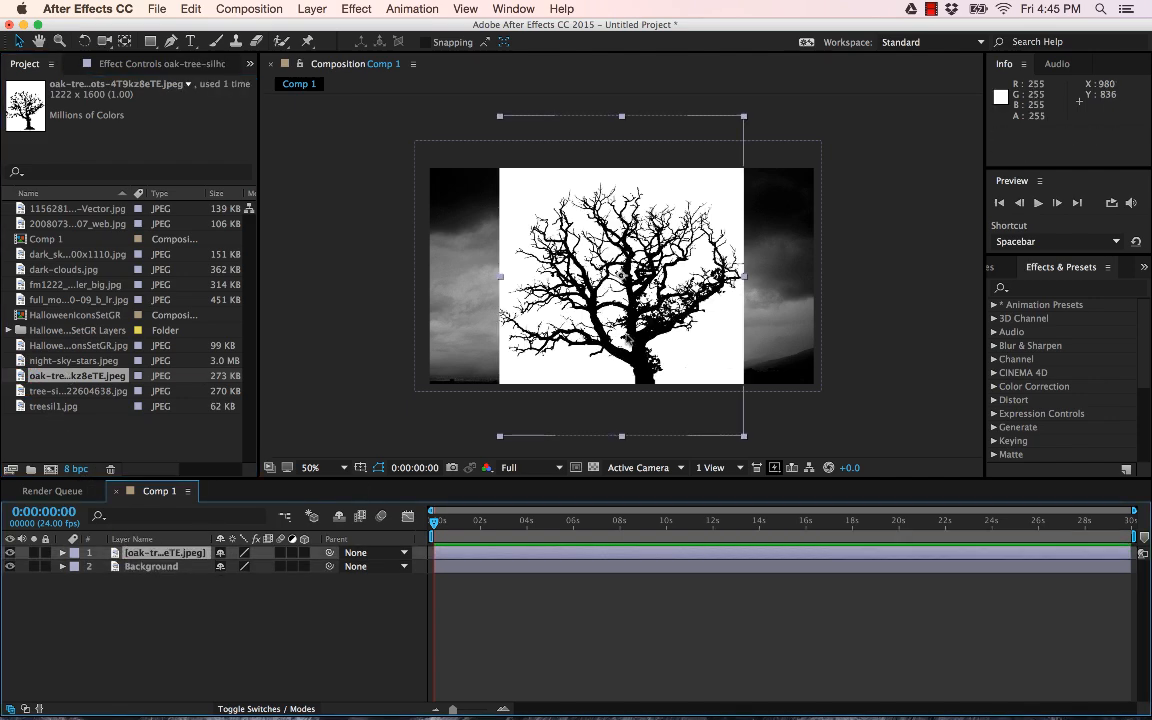
Enlarge the oak tree layer and position it so the trunk stands at the lower right of the composition frame.
left_click_drag(631, 339, 748, 296)
left_click_drag(617, 393, 574, 450)
left_click_drag(753, 307, 752, 258)
left_click(922, 318)
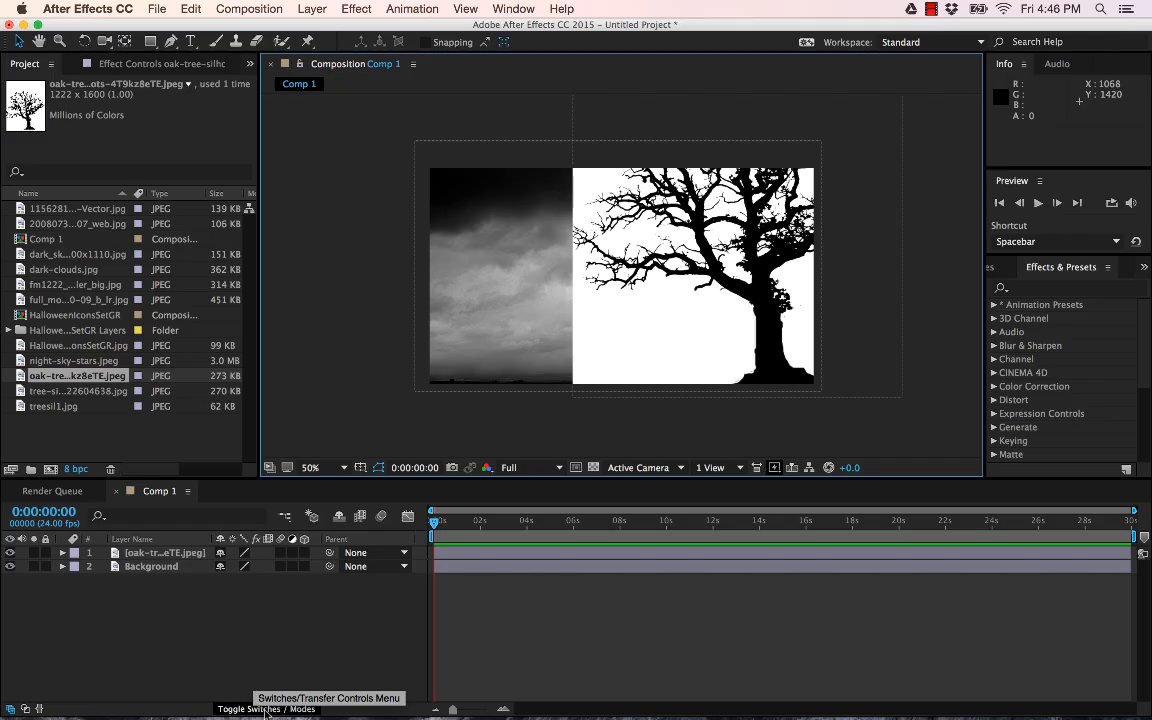
Switch the timeline columns from layer switches to the blending mode and track matte controls.
left_click(266, 701)
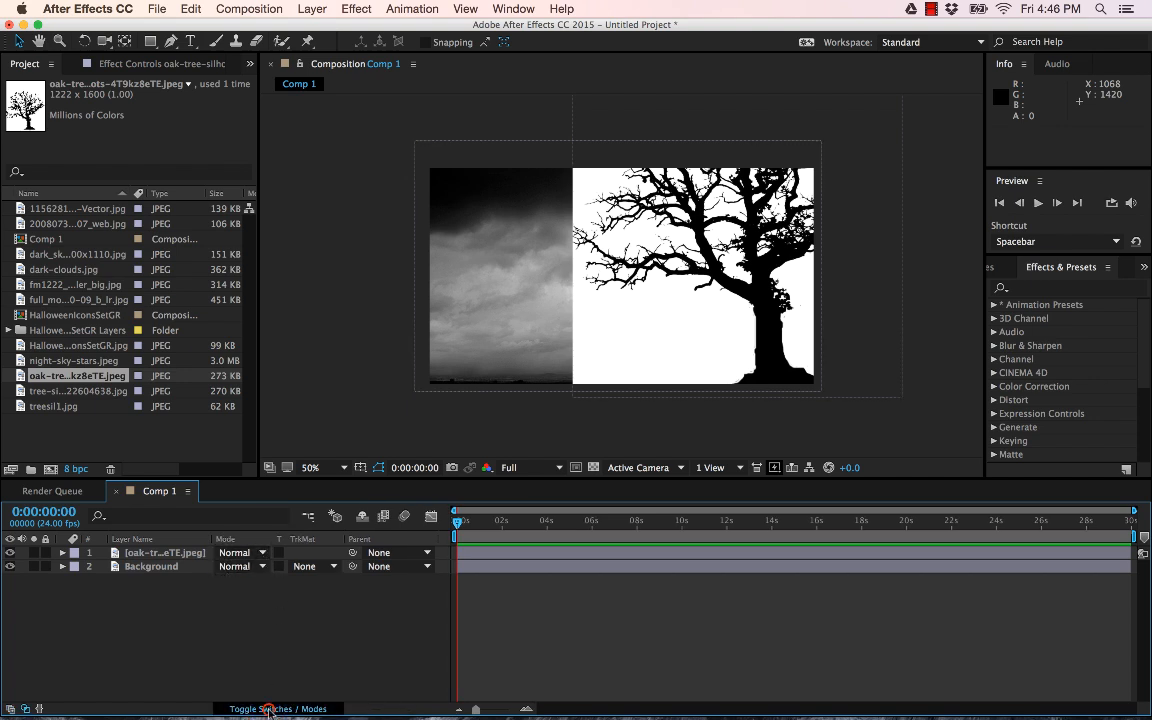
left_click(269, 710)
left_click(269, 710)
left_click(268, 709)
left_click(268, 709)
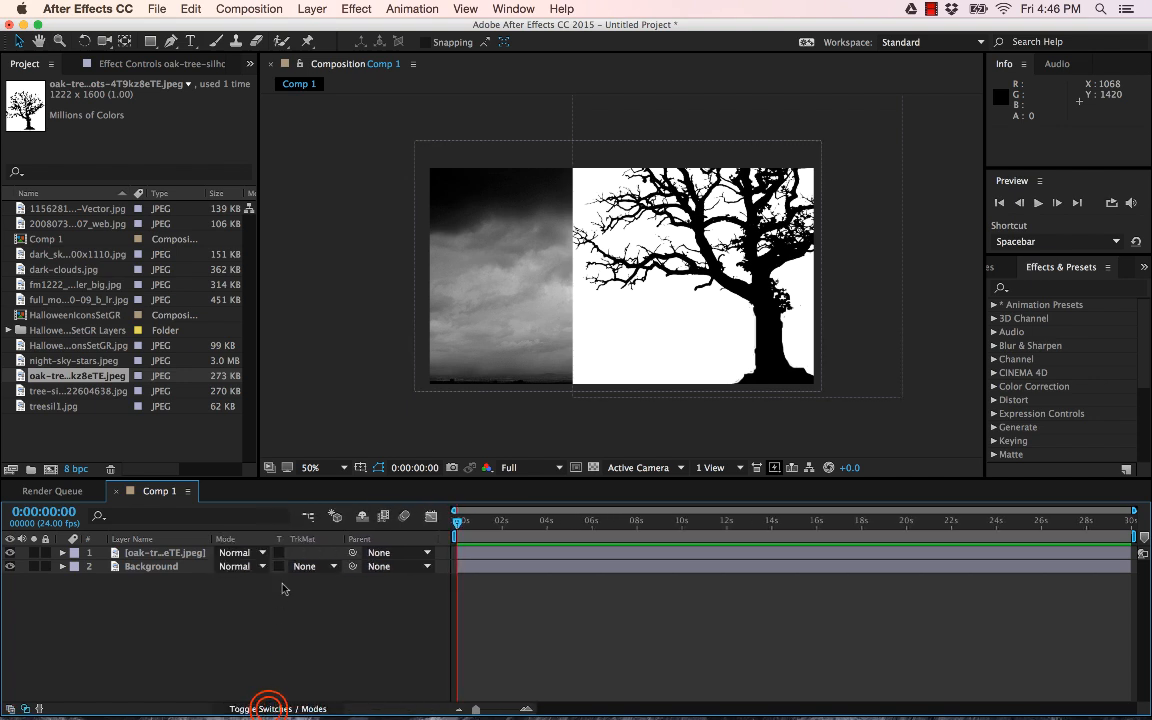
left_click(268, 708)
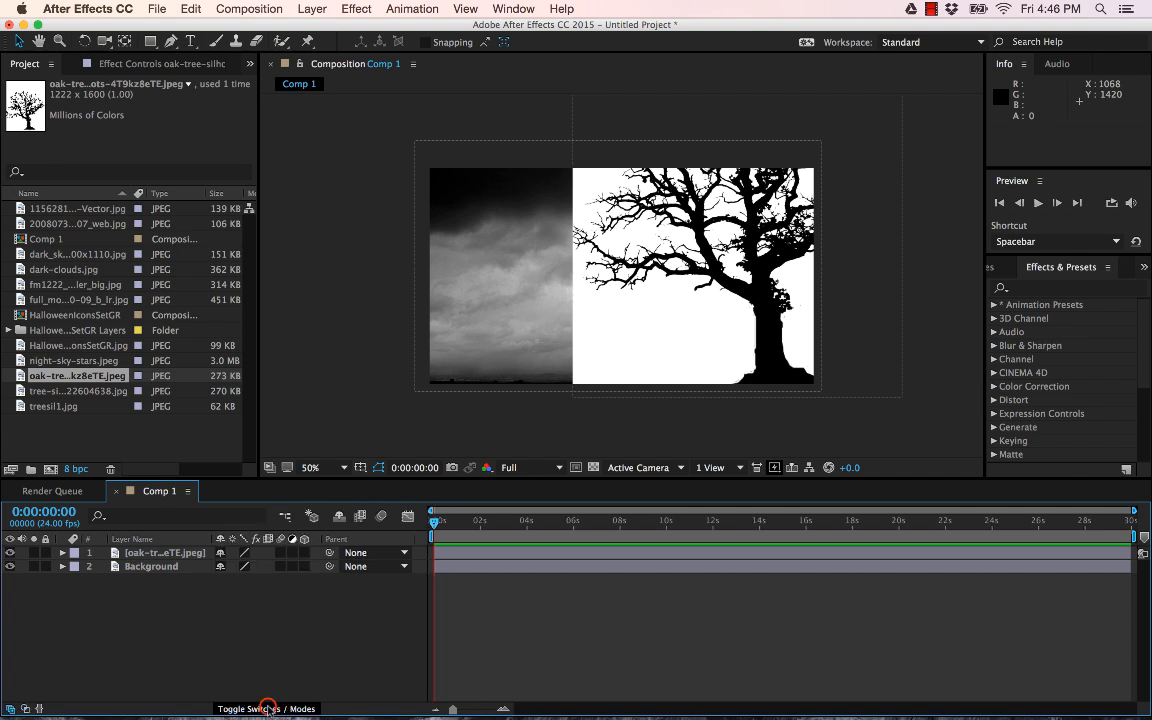
left_click(268, 708)
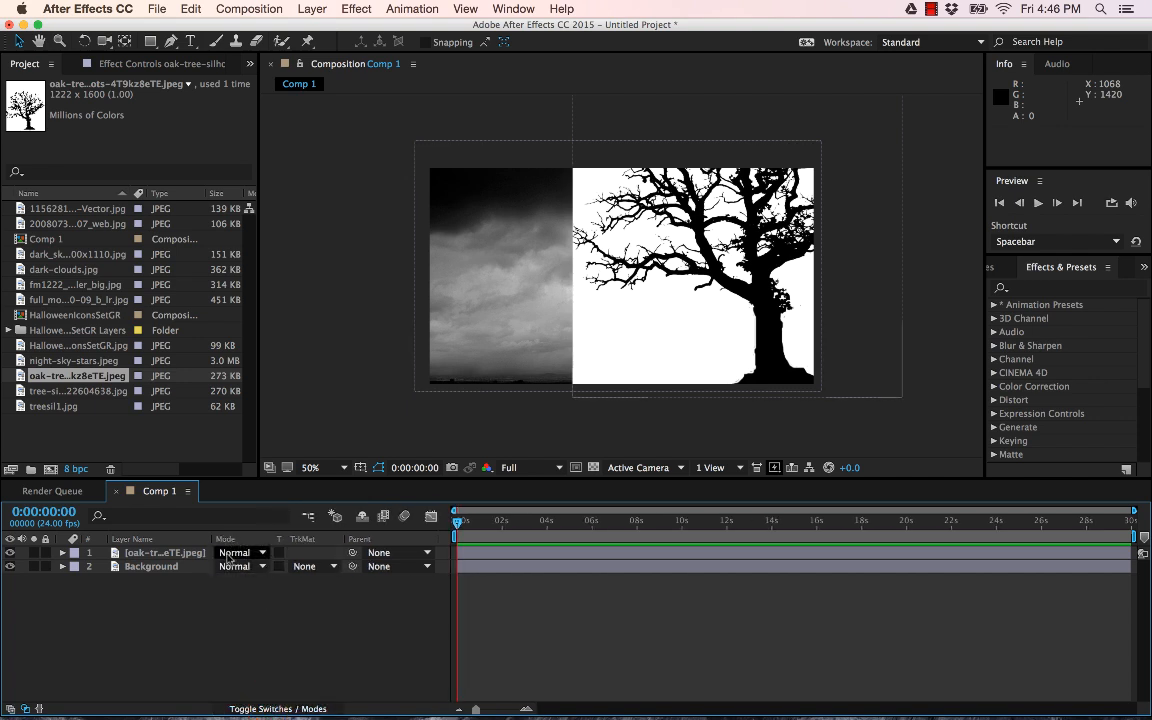
Rename the oak tree layer as Tree and set its blending mode to Darken.
left_click(158, 555)
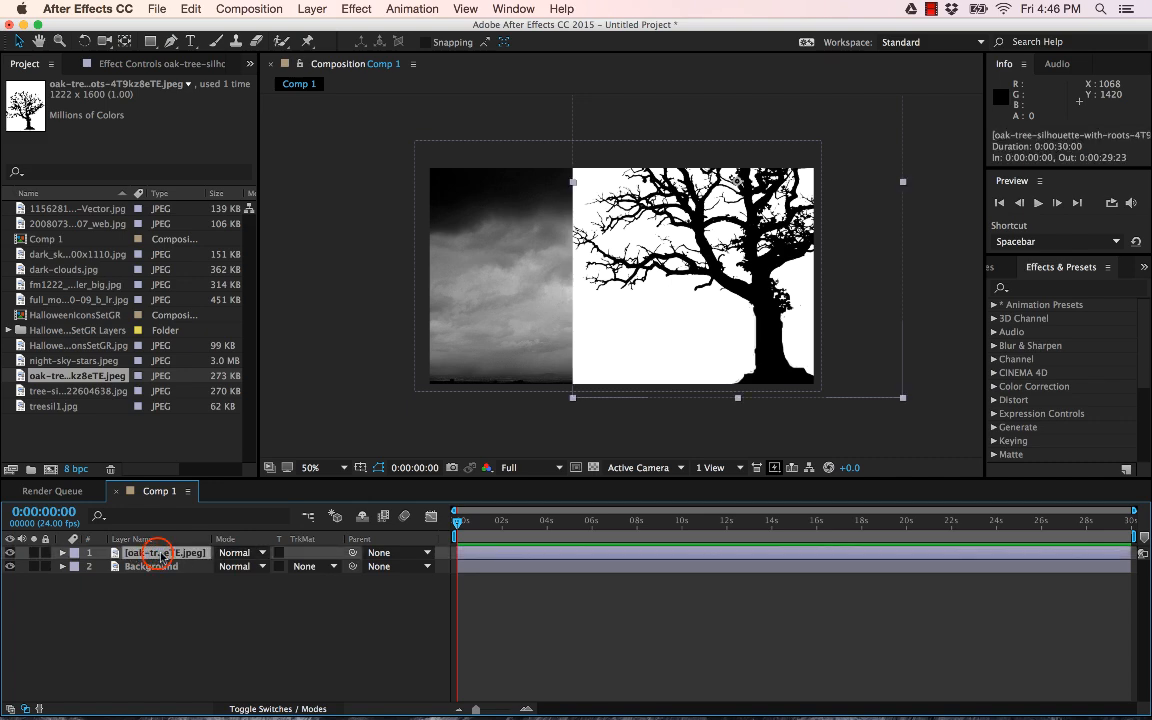
right_click(150, 553)
left_click(205, 699)
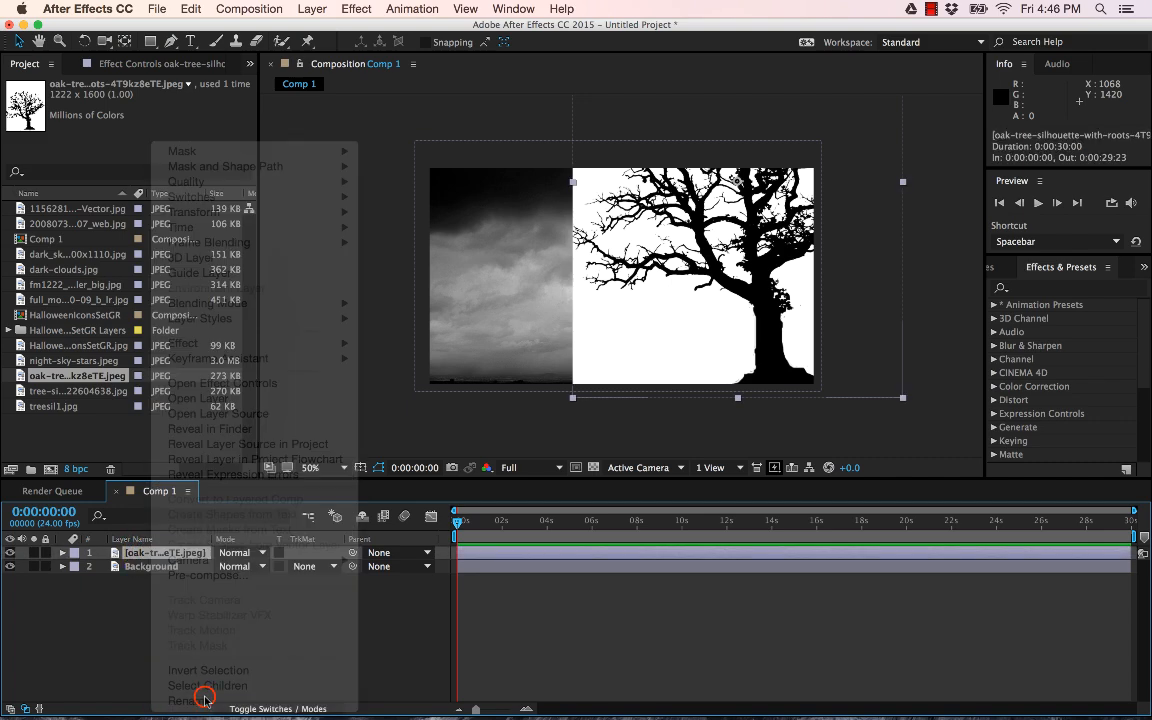
type("Tree")
key("Return")
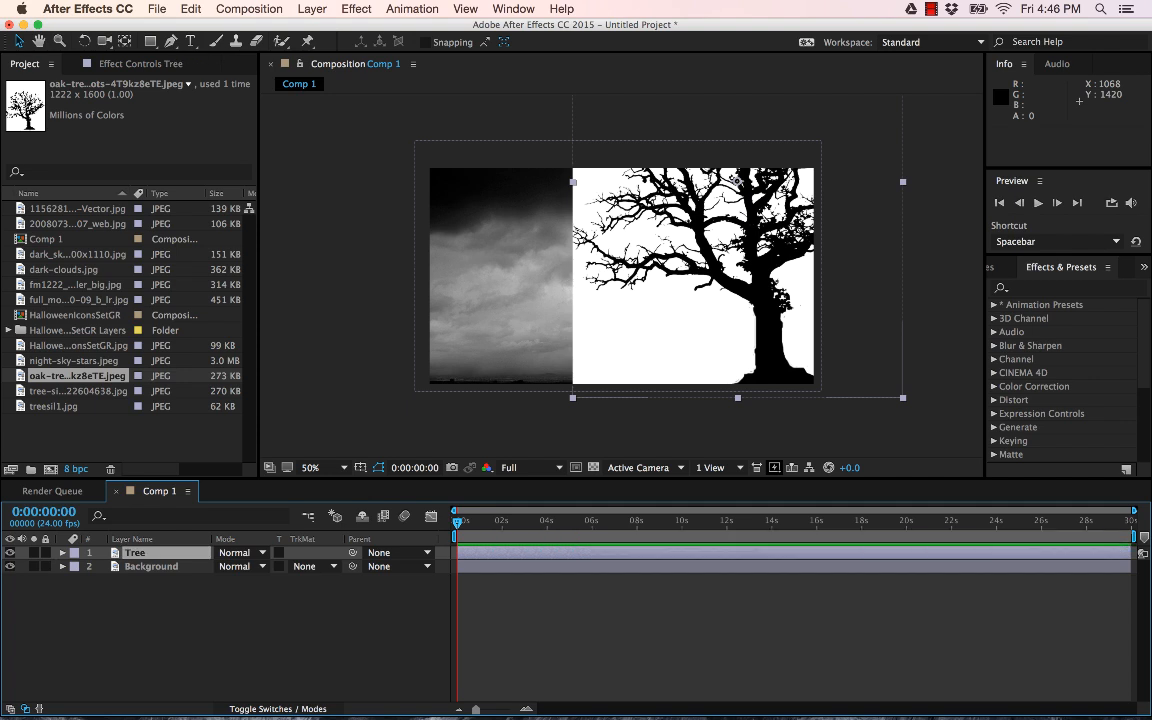
left_click(259, 553)
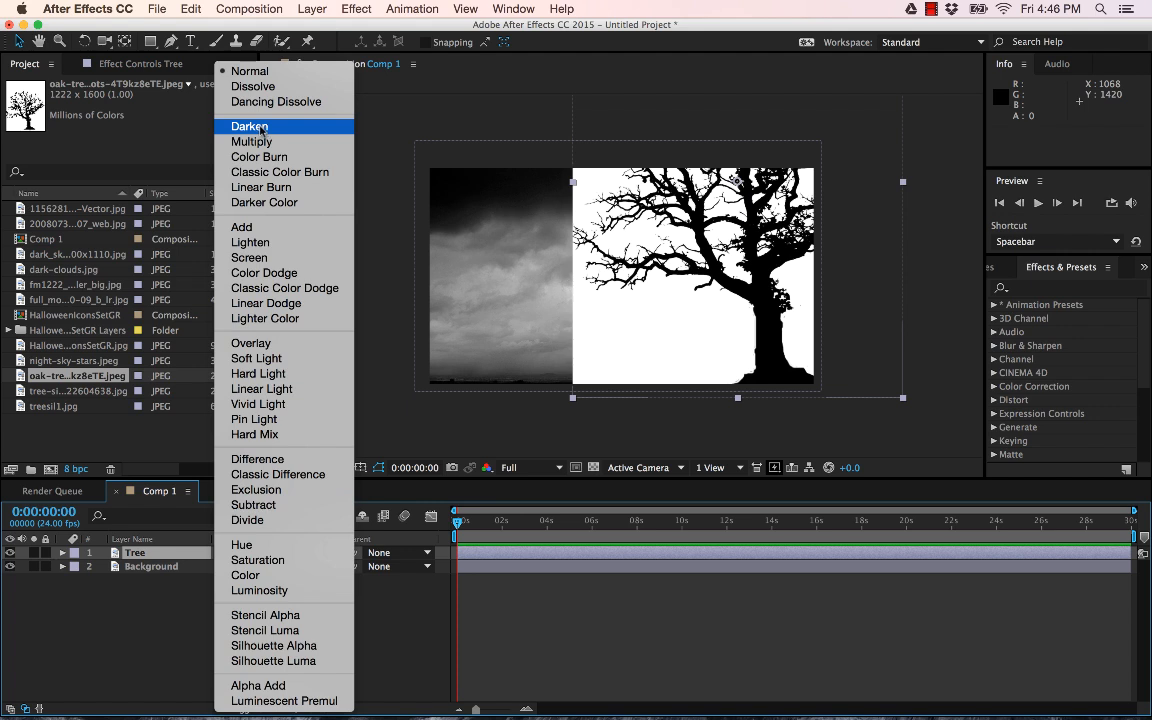
left_click(255, 128)
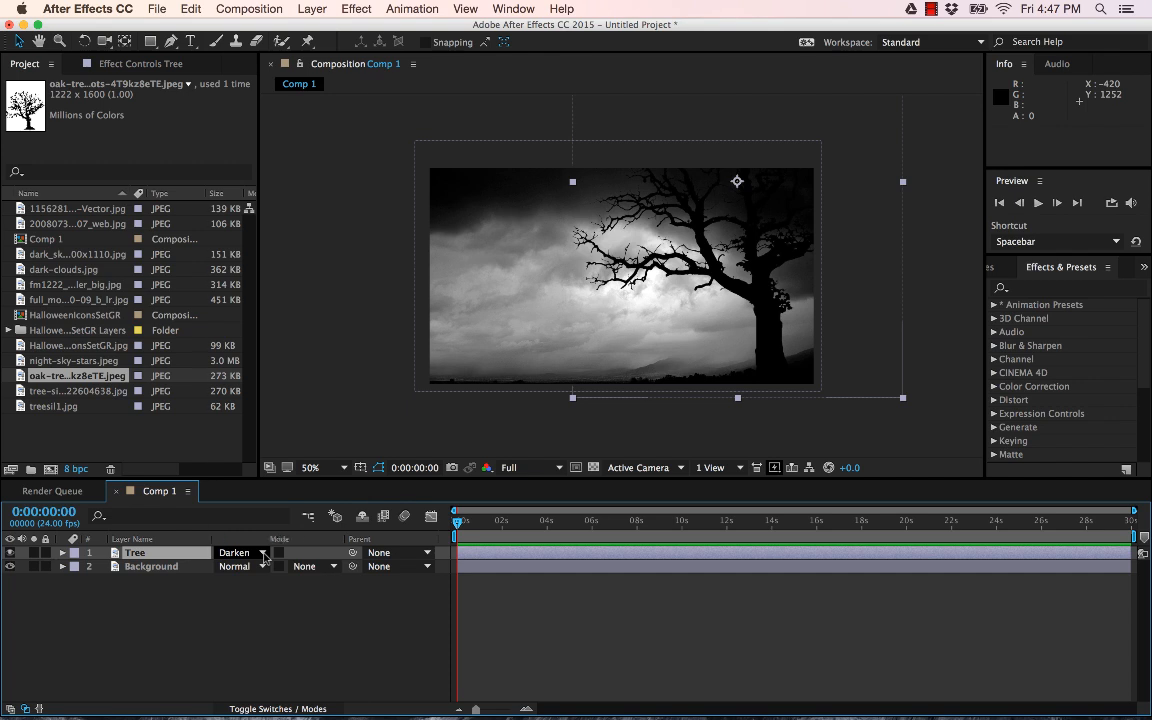
Try the Add and Multiply blending modes on the Tree layer, returning it to Darken after each.
left_click(262, 552)
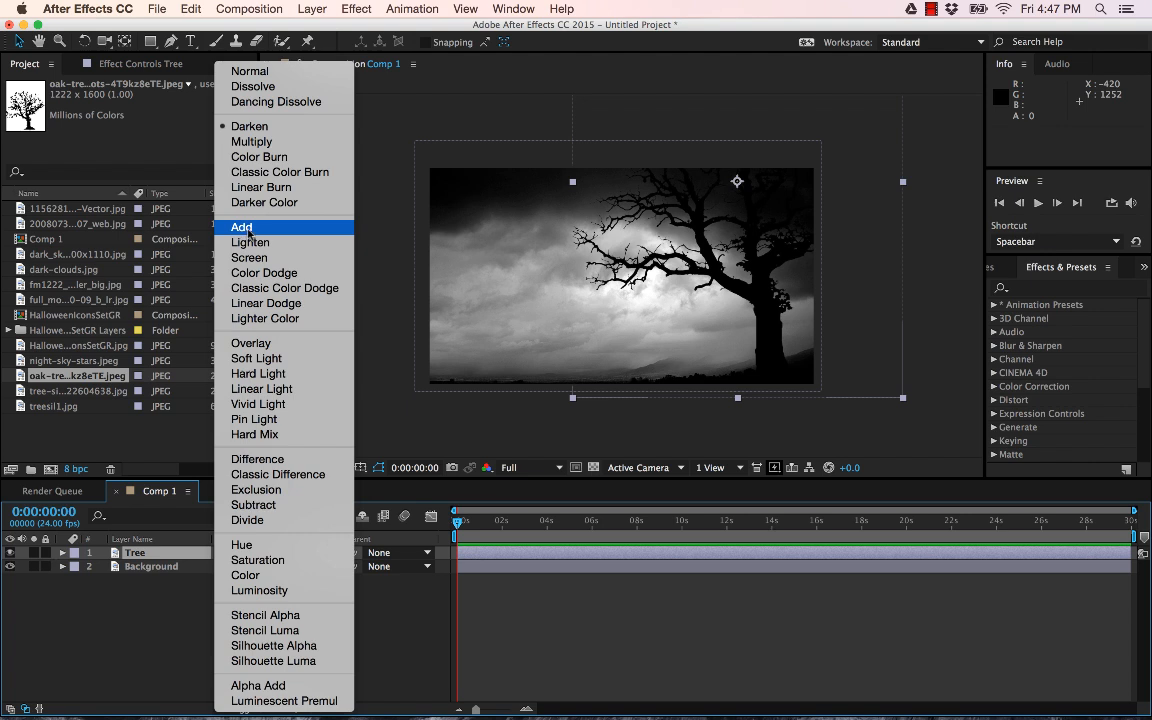
left_click(248, 230)
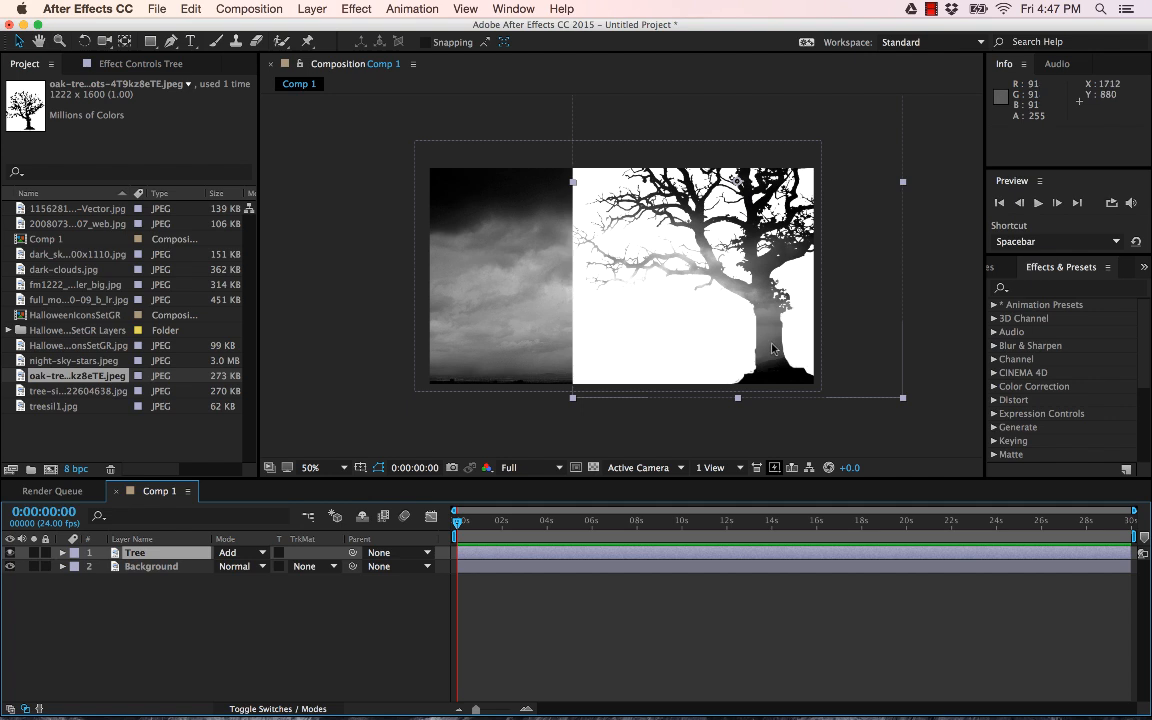
left_click(242, 552)
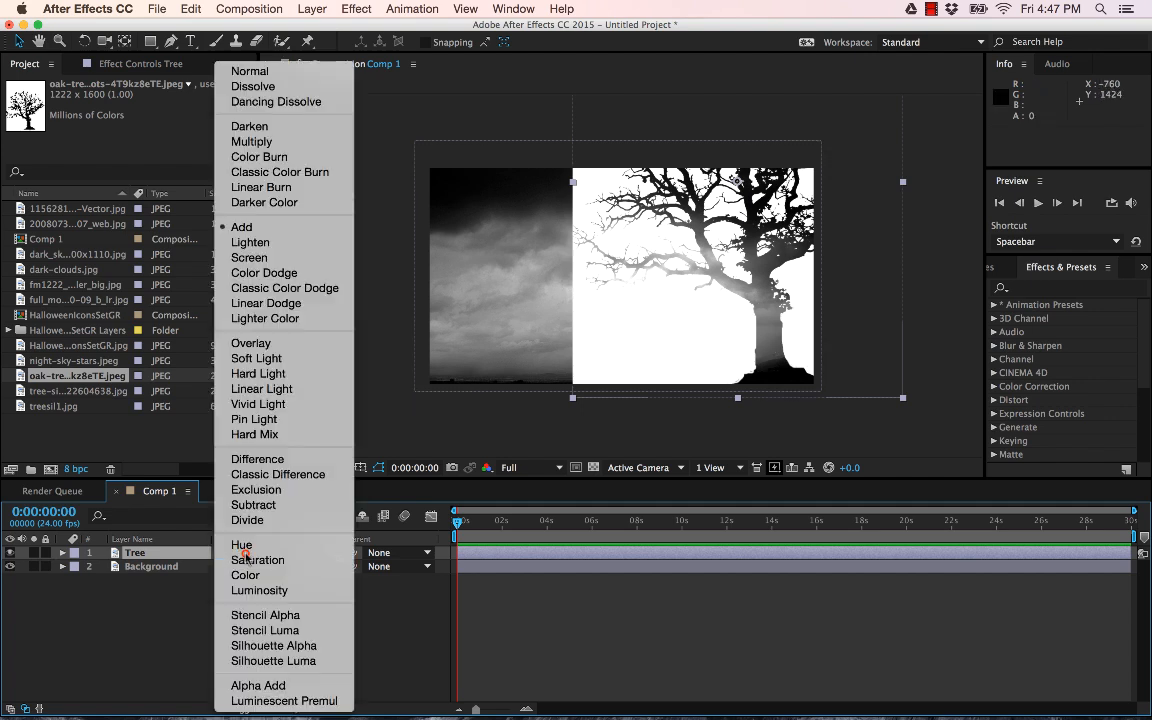
left_click(241, 124)
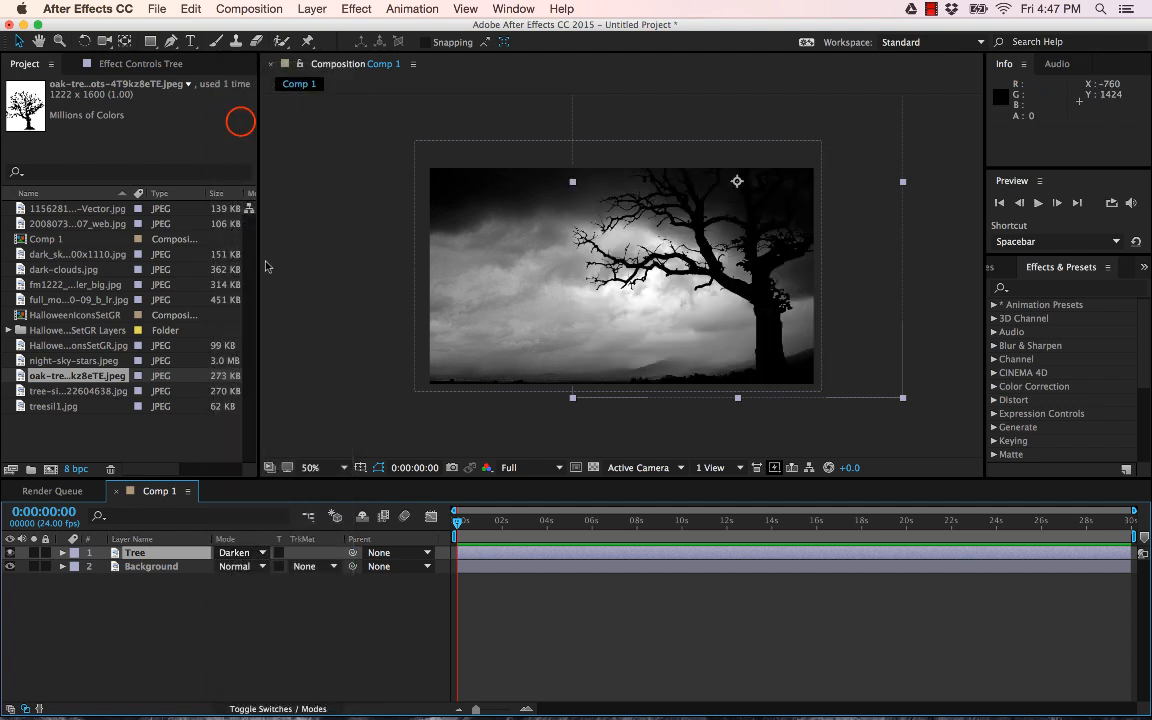
left_click(257, 552)
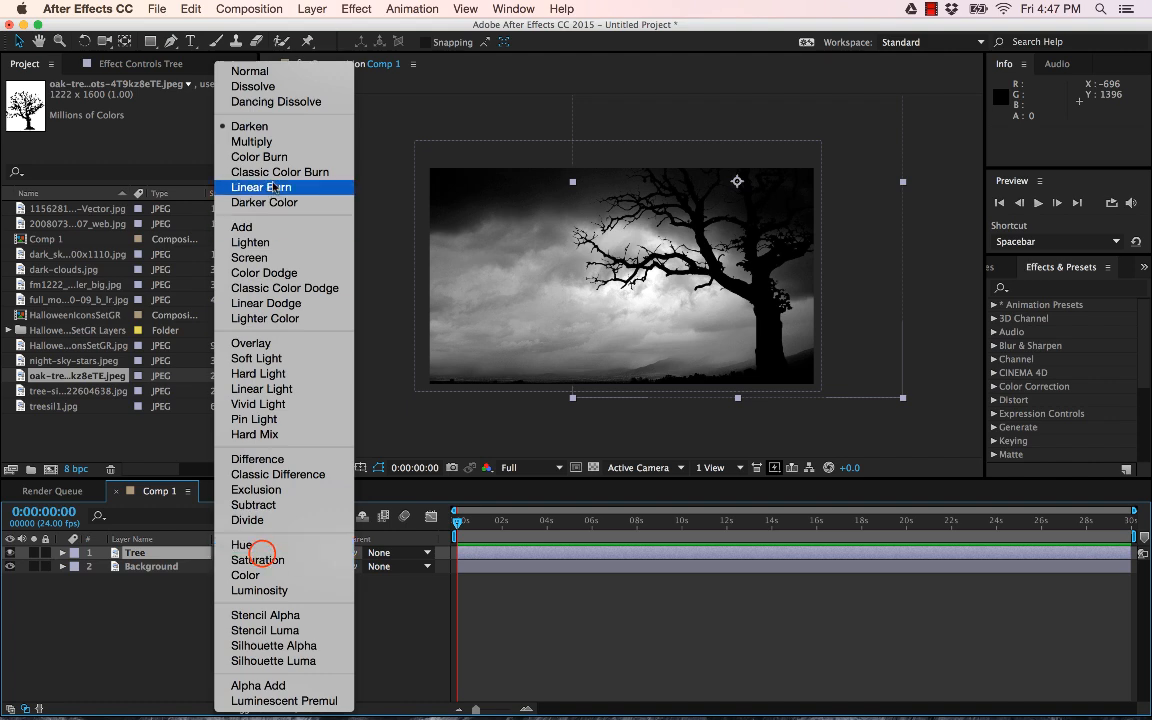
left_click(264, 141)
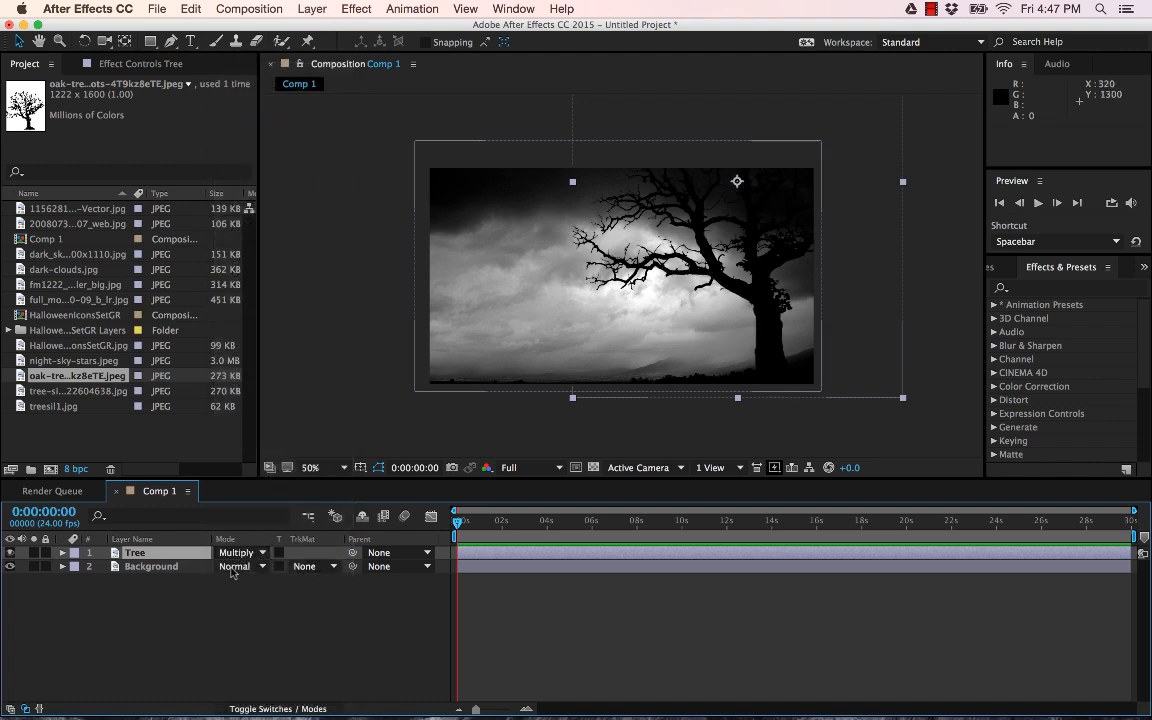
left_click(257, 553)
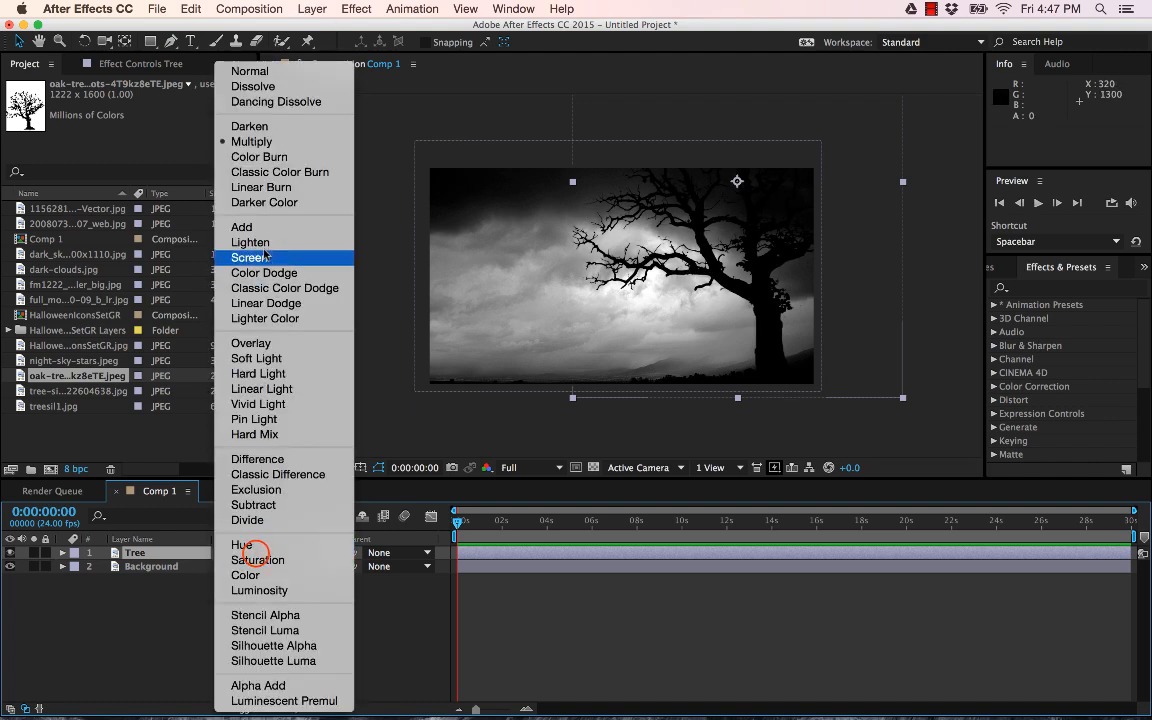
left_click(261, 126)
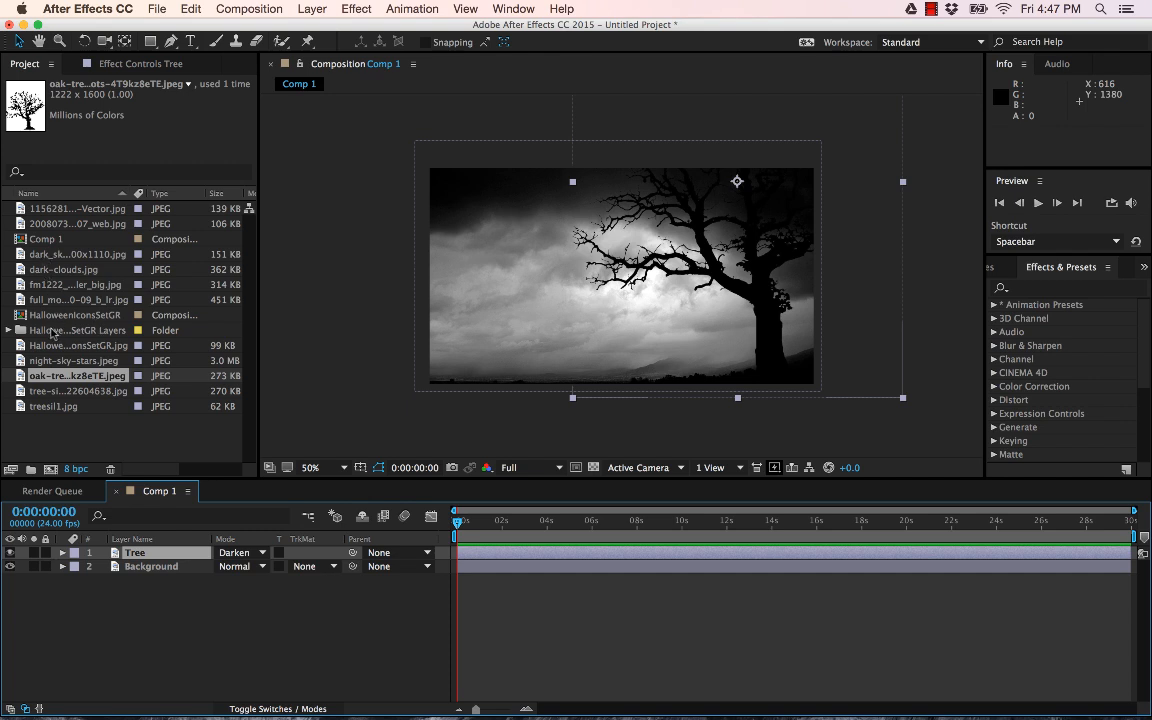
Preview the moon images and place full_moon2_1-10-09_b_lr.jpg in the upper-left sky of the composition, above the Tree layer.
left_click(45, 345)
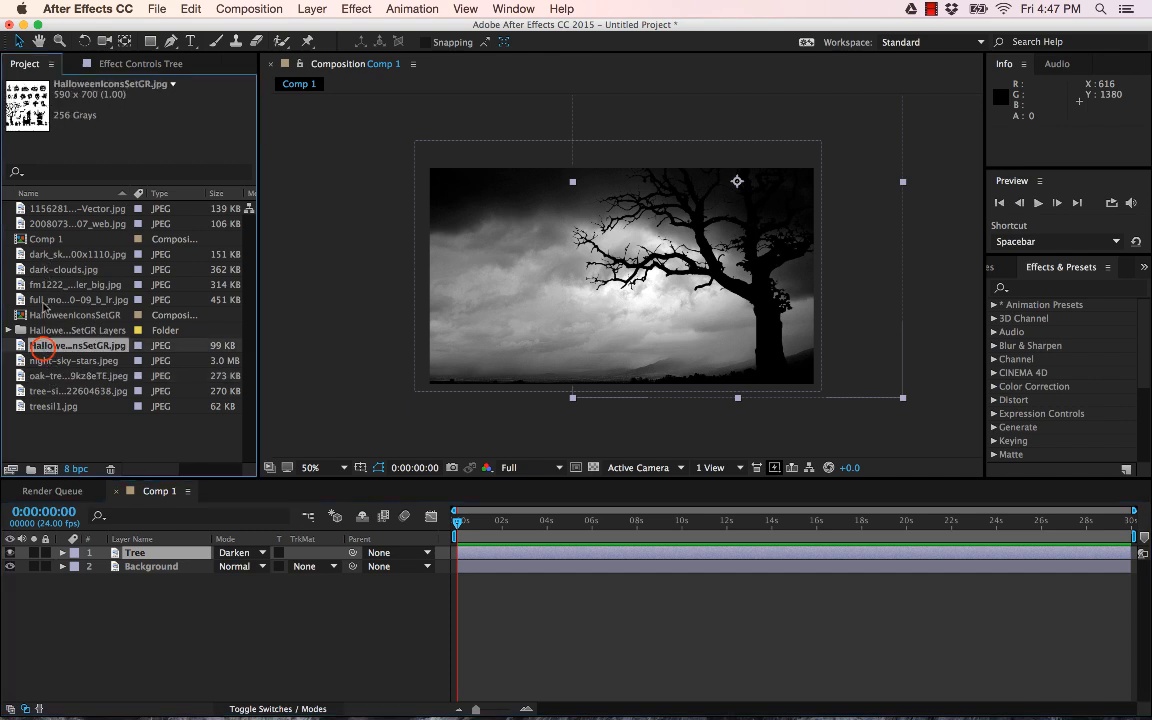
left_click(45, 285)
left_click(43, 299)
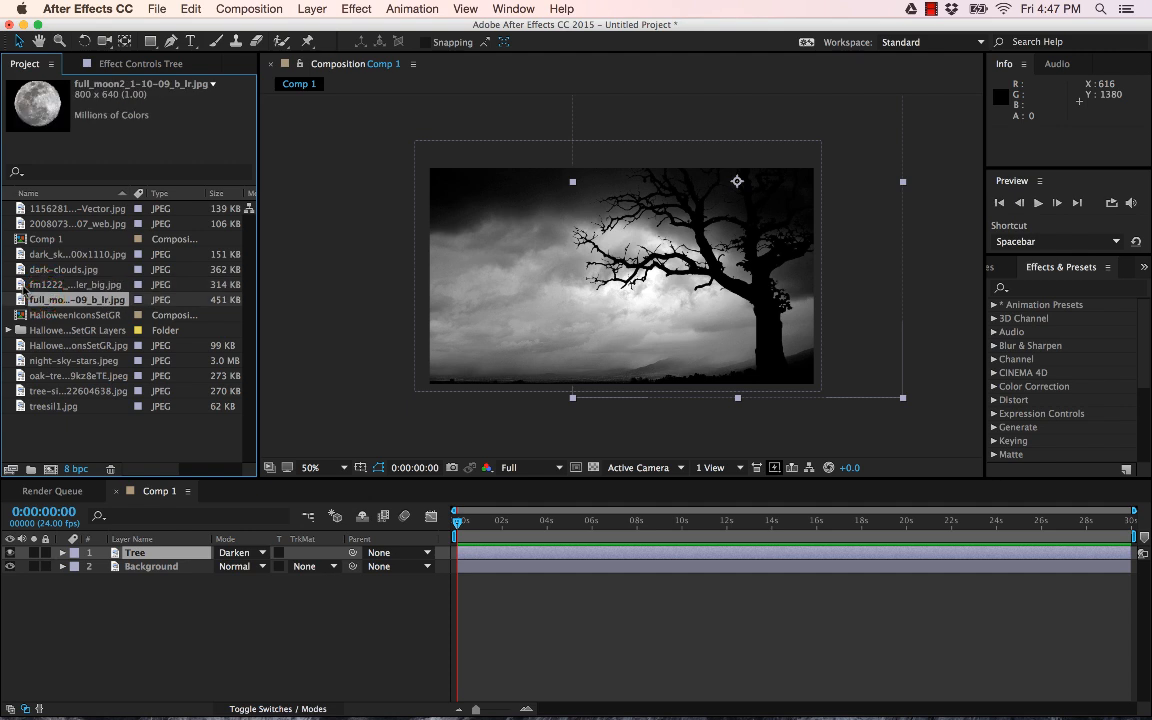
left_click_drag(24, 300, 535, 248)
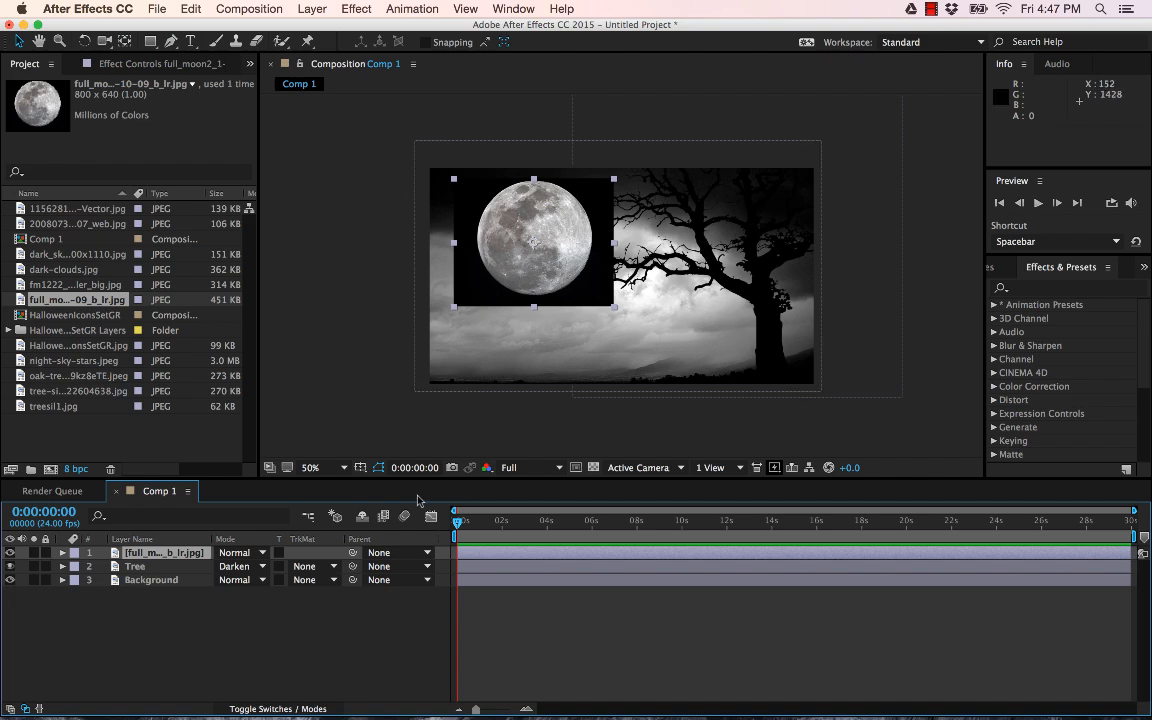
Rename the full-moon layer as moon and select the moon image in the composition.
right_click(157, 552)
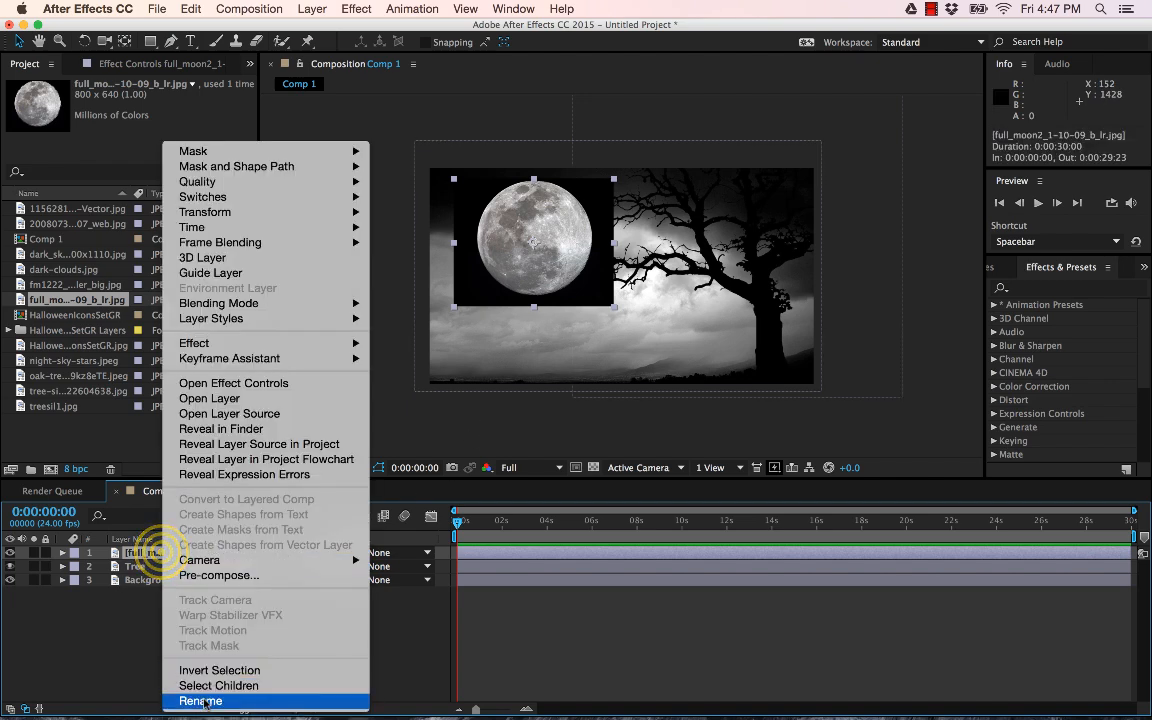
left_click(203, 700)
type("moon")
key("Return")
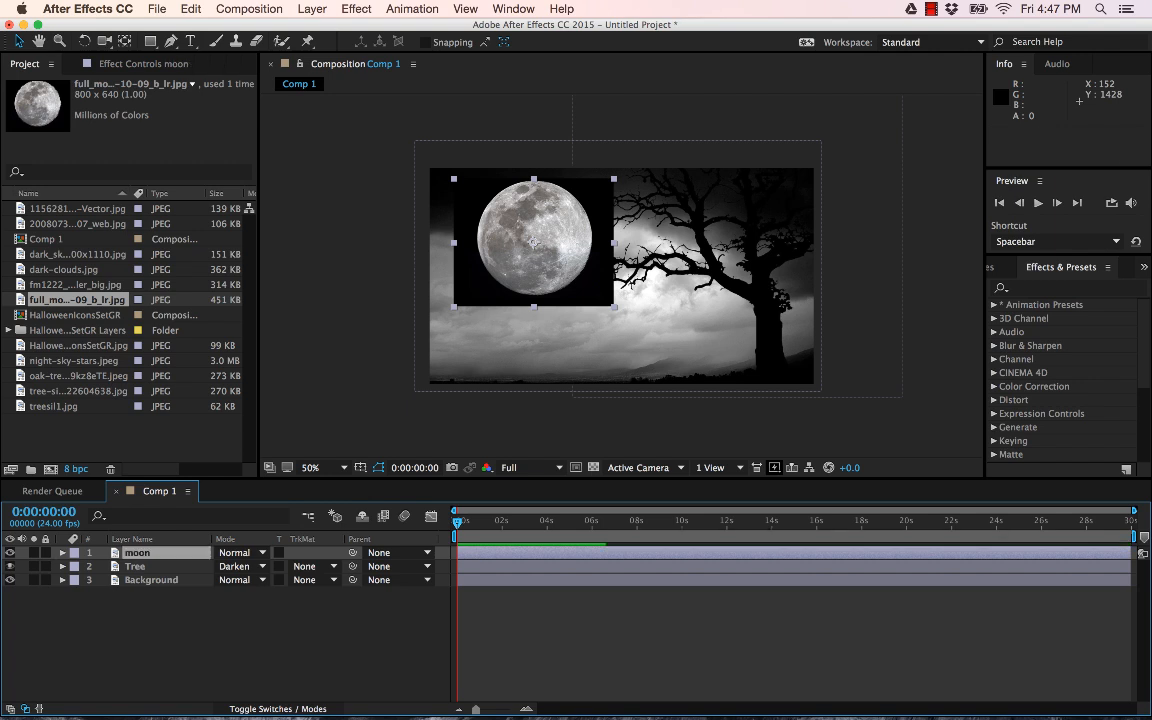
left_click(342, 656)
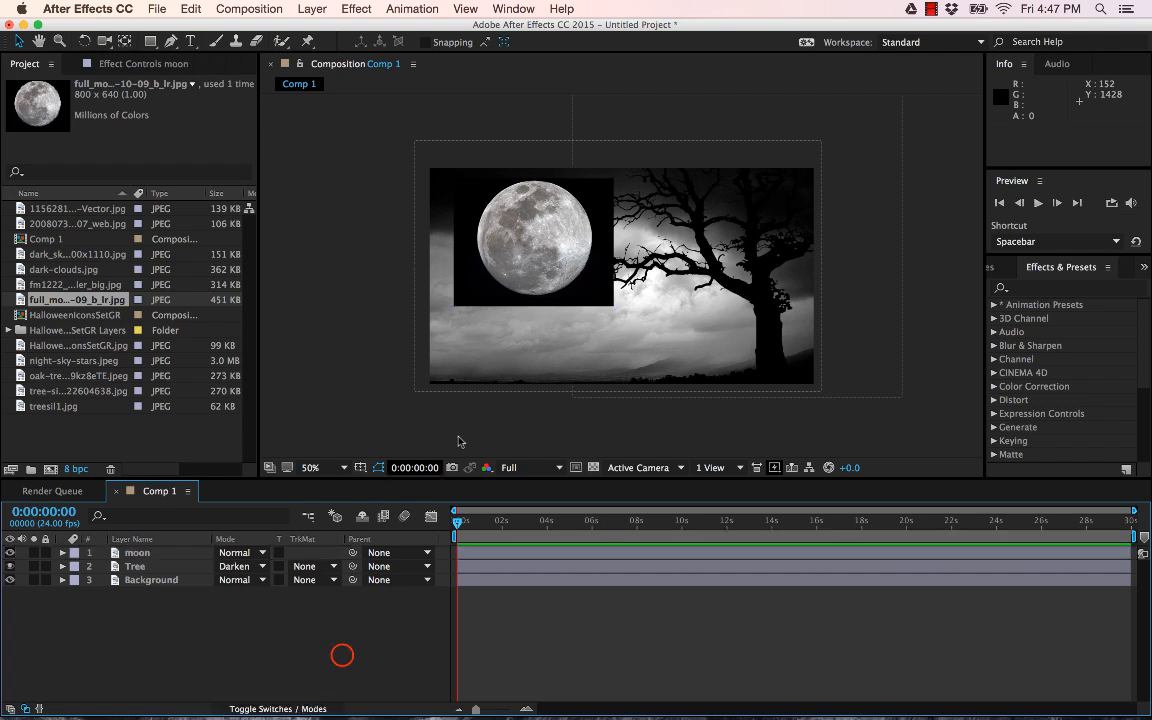
left_click(536, 252)
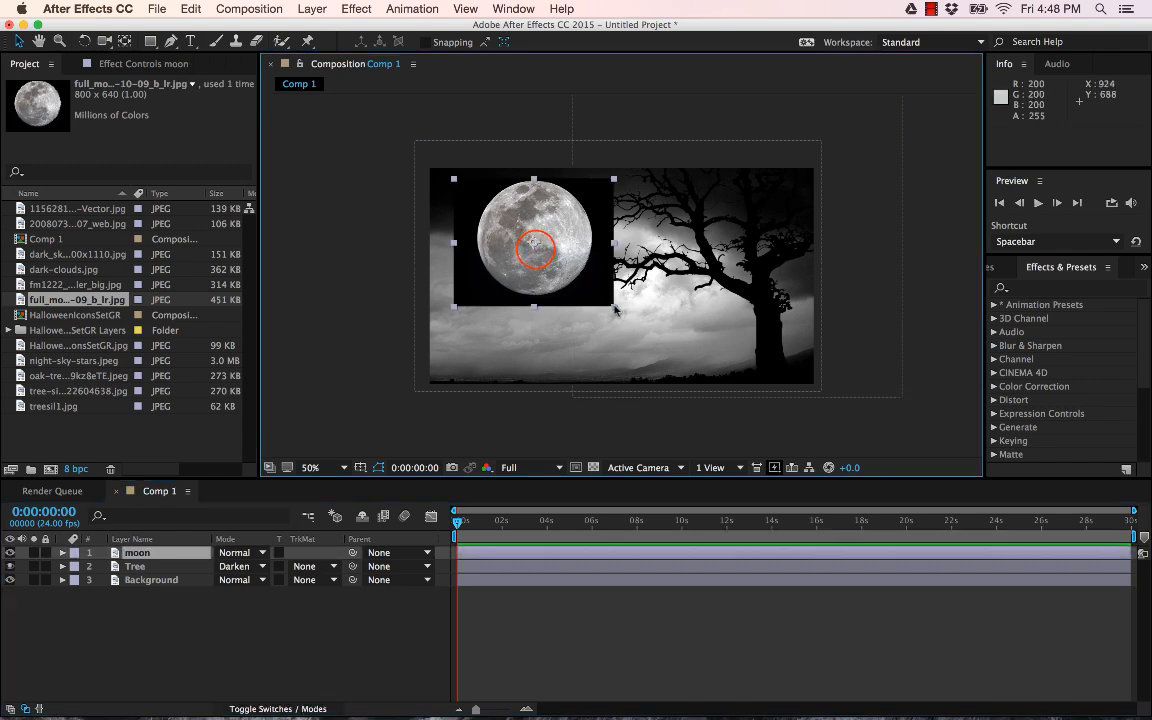
Shrink the moon image and reposition it in the upper-left sky at about 412, 348.
left_click_drag(613, 306, 598, 296)
left_click_drag(553, 238, 532, 234)
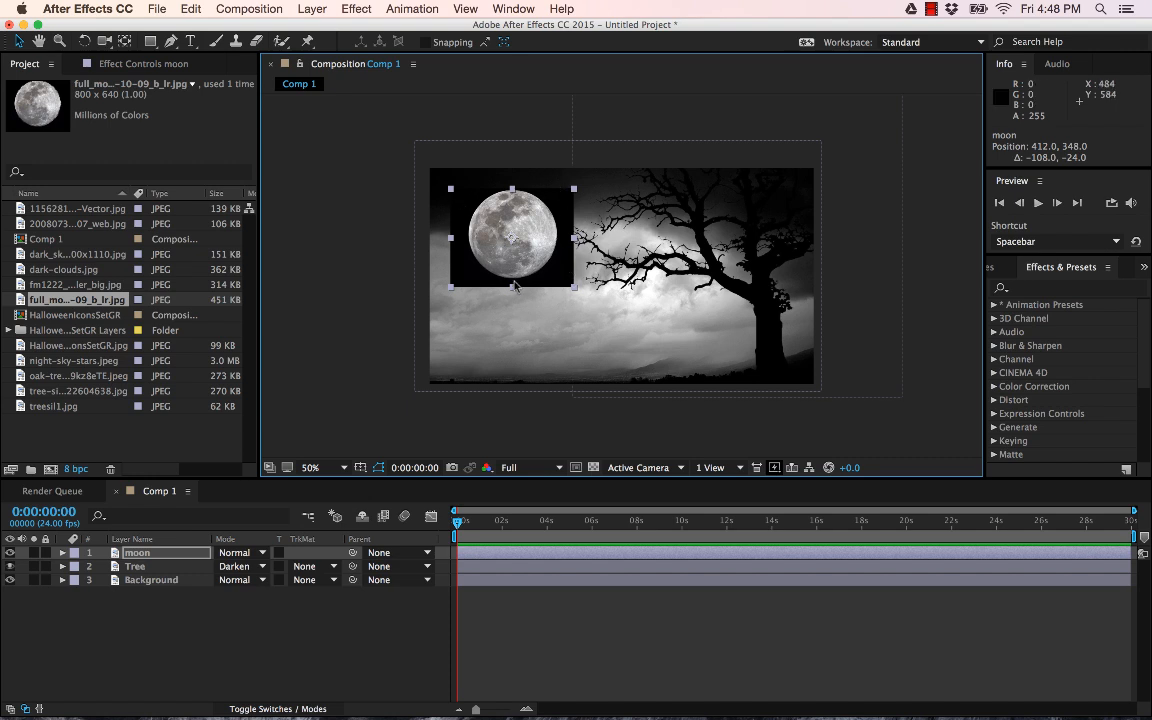
Try the Add blending mode on the moon layer and shift the moon to about 340, 292.
left_click(264, 556)
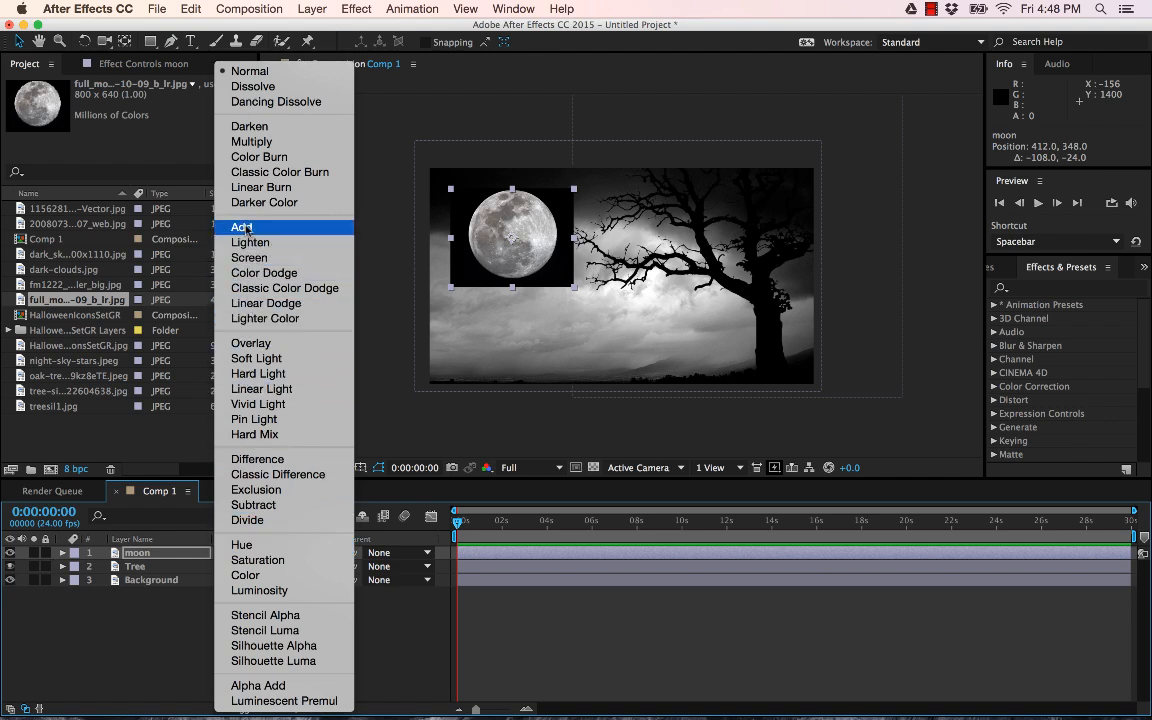
left_click(246, 229)
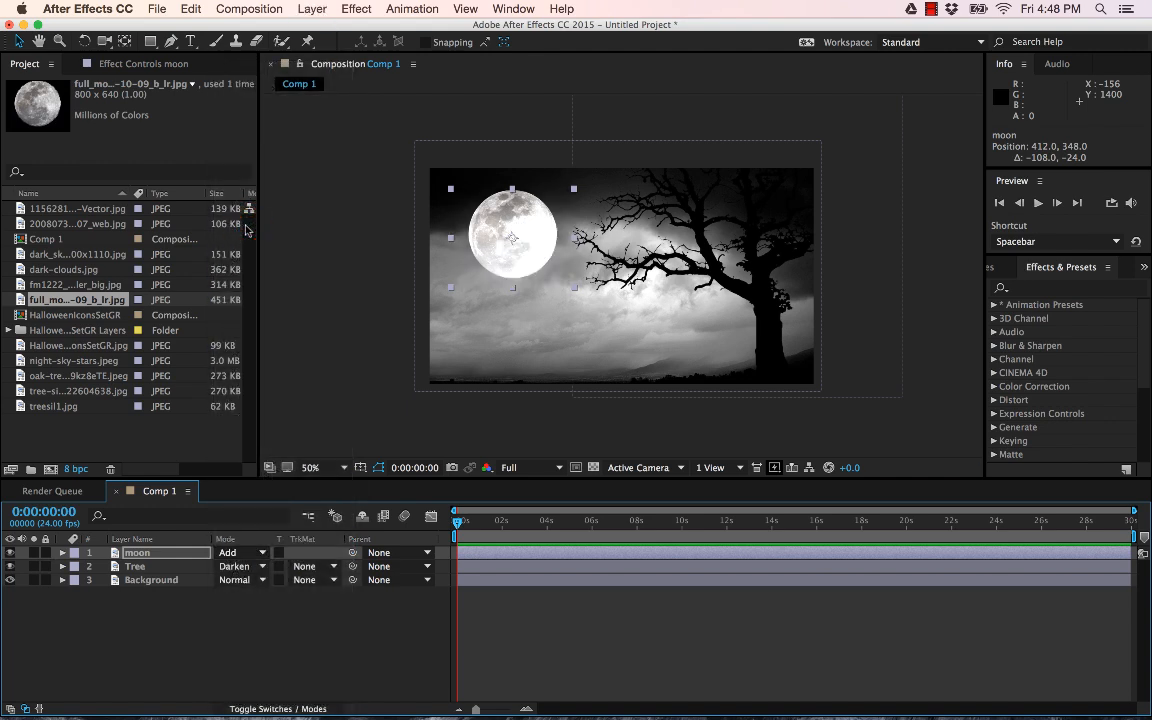
mouse_move(540, 236)
left_mouse_down()
mouse_move(543, 250)
mouse_move(541, 231)
mouse_move(540, 243)
mouse_move(513, 222)
mouse_move(528, 232)
left_mouse_up()
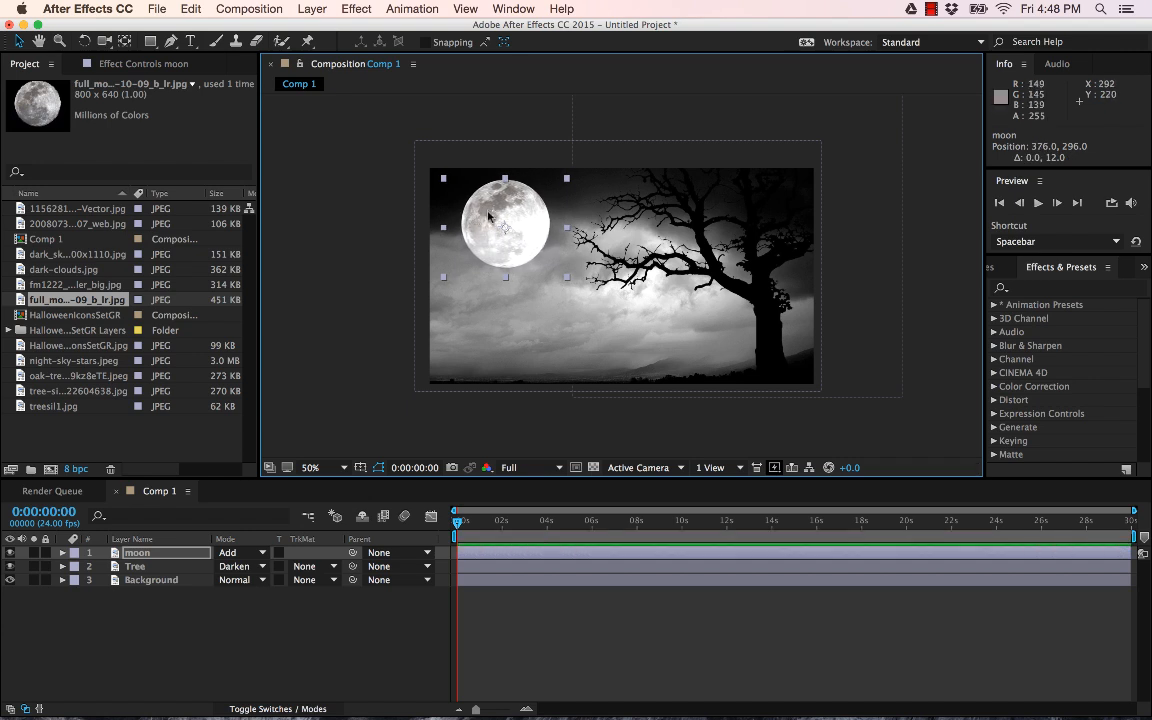
mouse_move(512, 236)
left_mouse_down()
mouse_move(530, 265)
mouse_move(508, 243)
left_mouse_up()
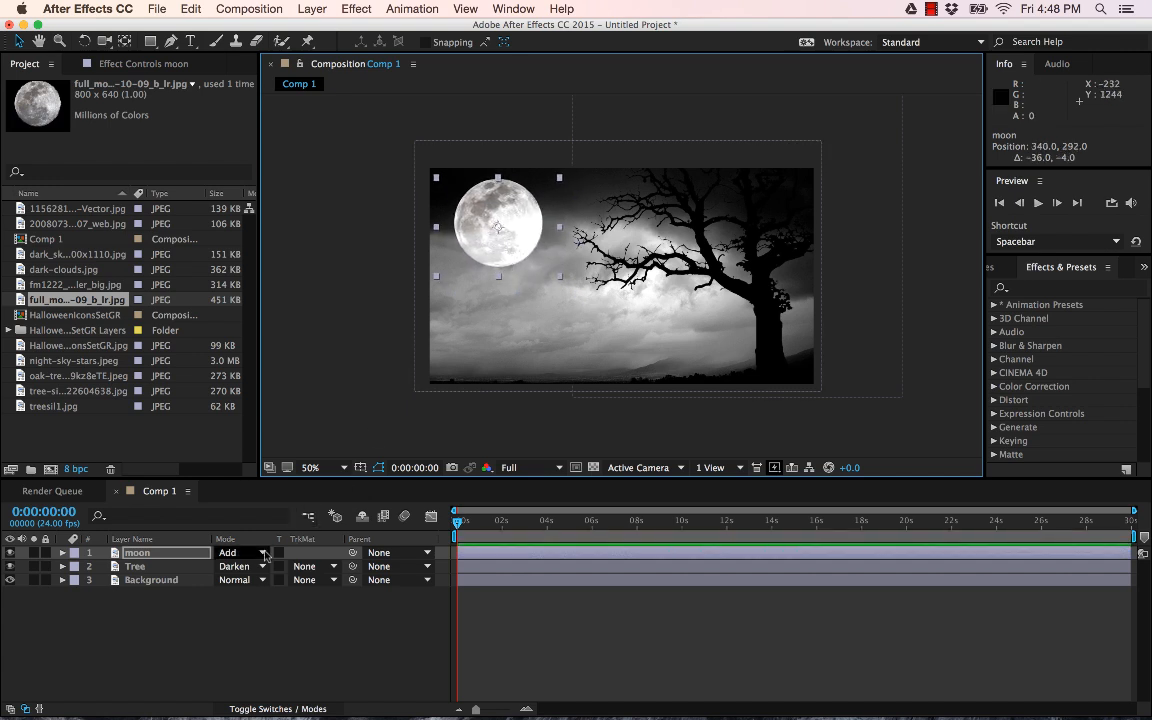
Try the Lighten and Screen blending modes on the moon layer and move the moon to about 392, 340.
left_click_drag(265, 556, 261, 245)
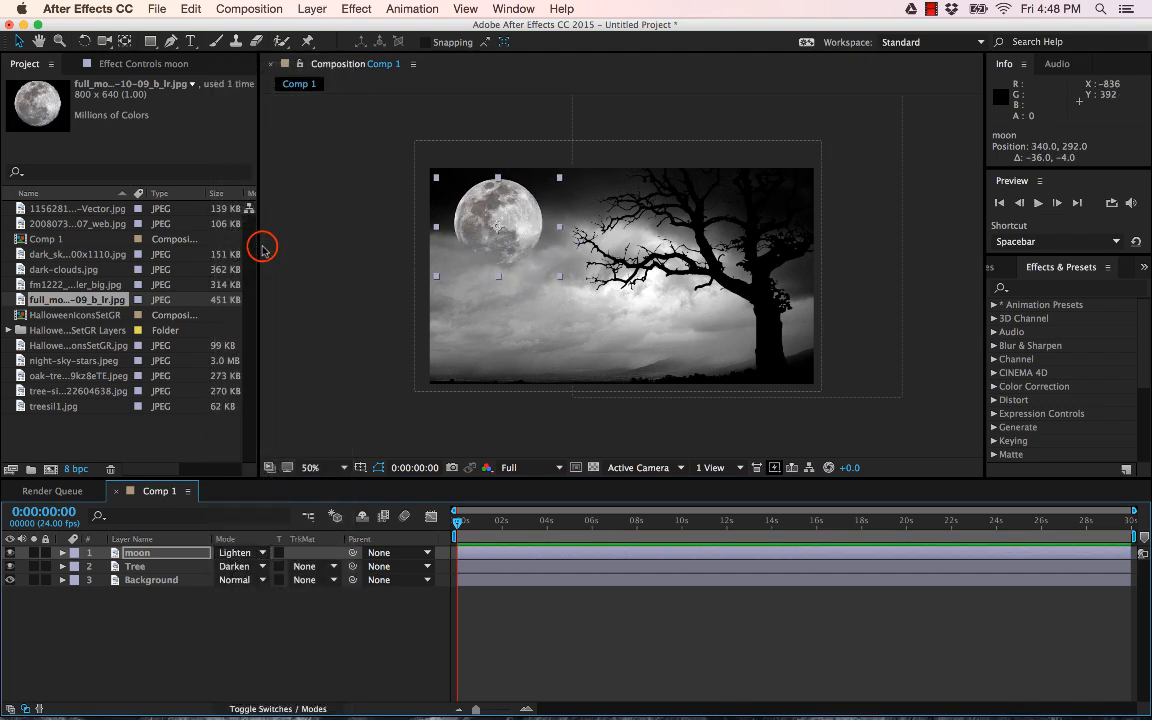
left_click(258, 552)
left_click(276, 258)
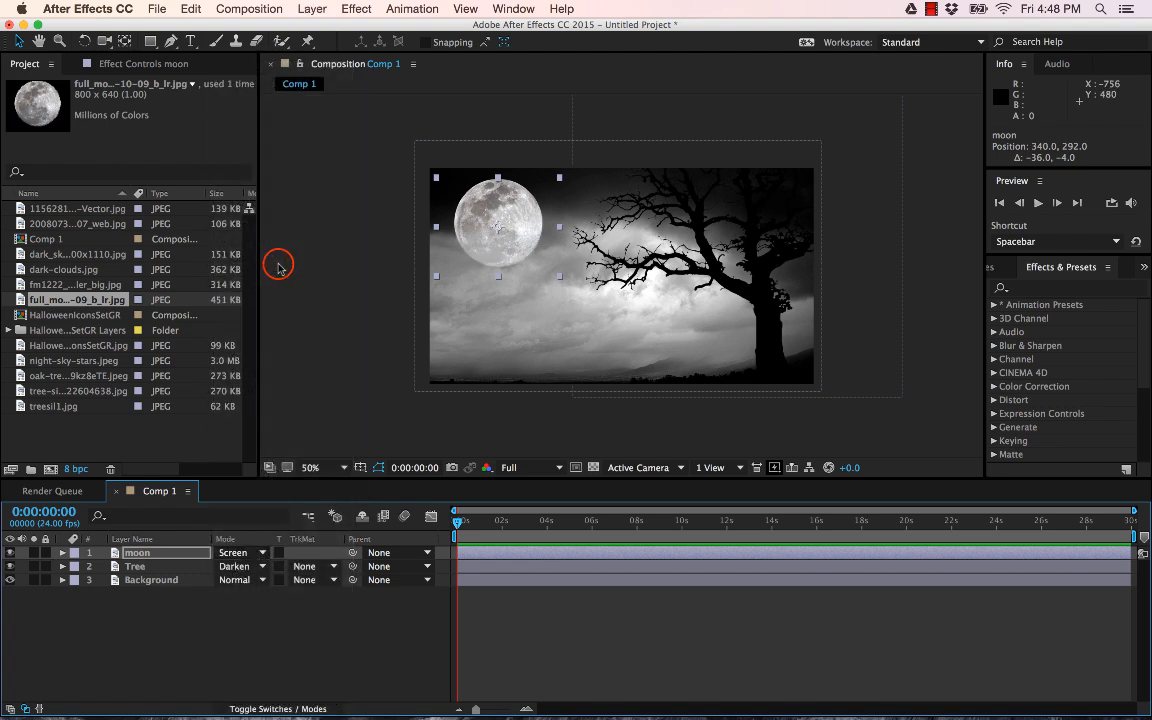
left_click_drag(519, 224, 537, 251)
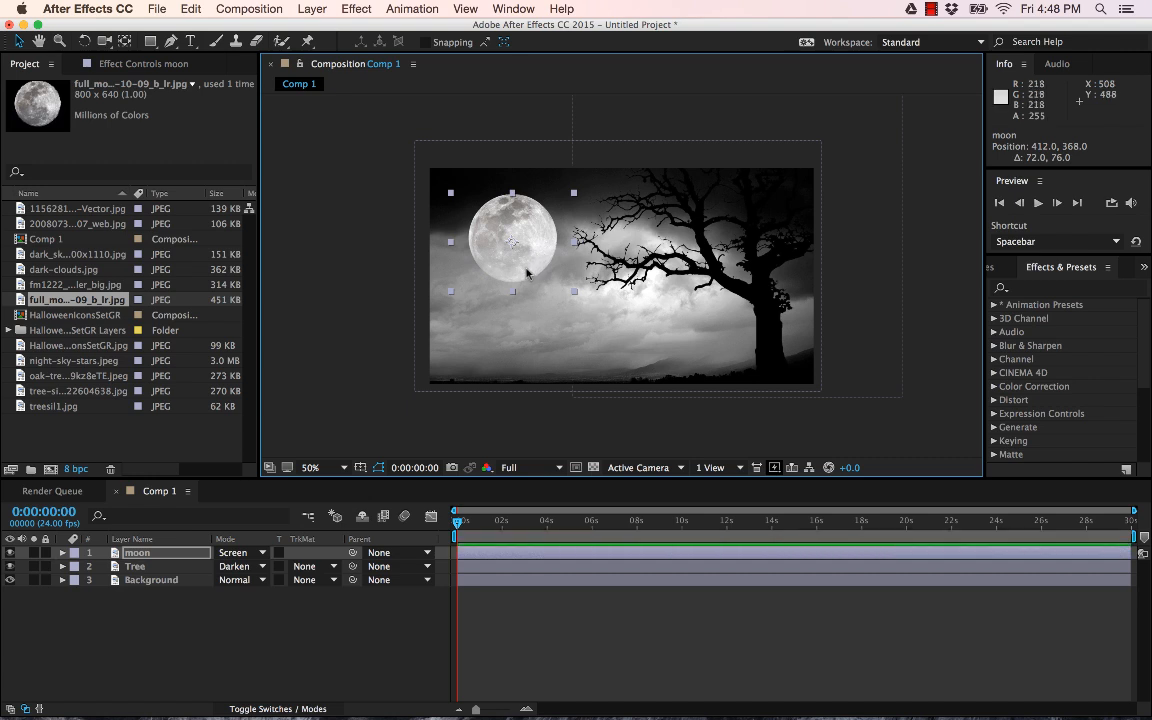
left_click_drag(518, 270, 536, 243)
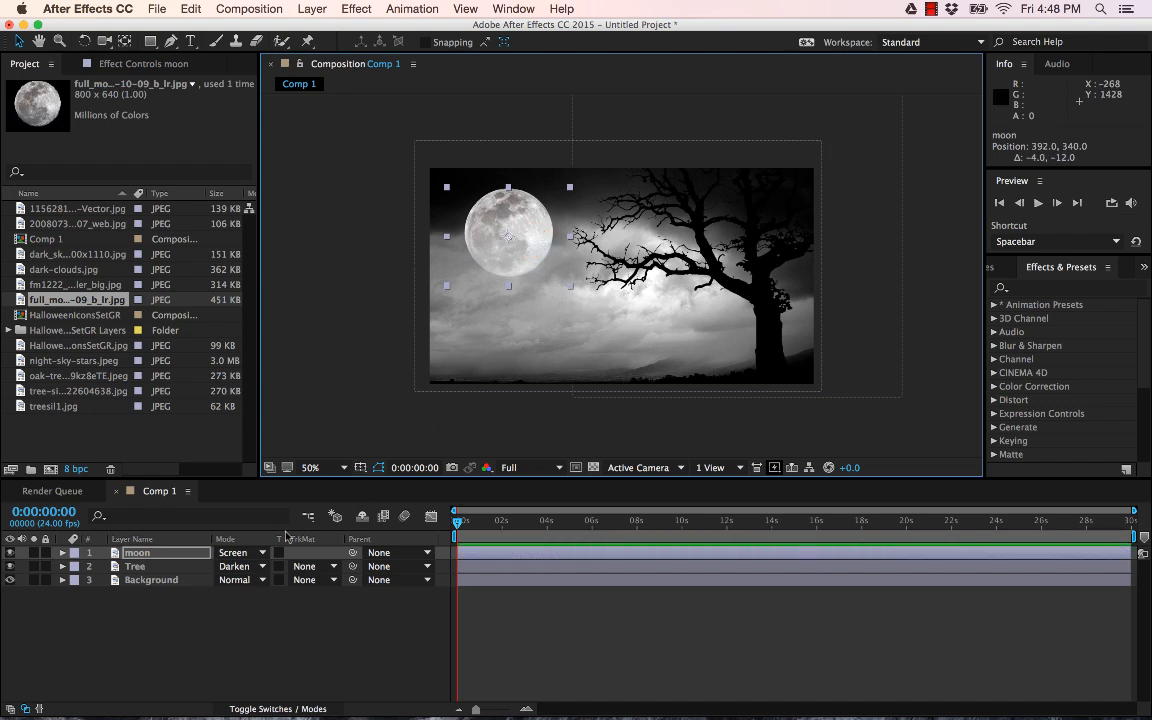
Try the Color Dodge and Linear Dodge blending modes on the moon layer.
left_click(258, 552)
left_click(260, 273)
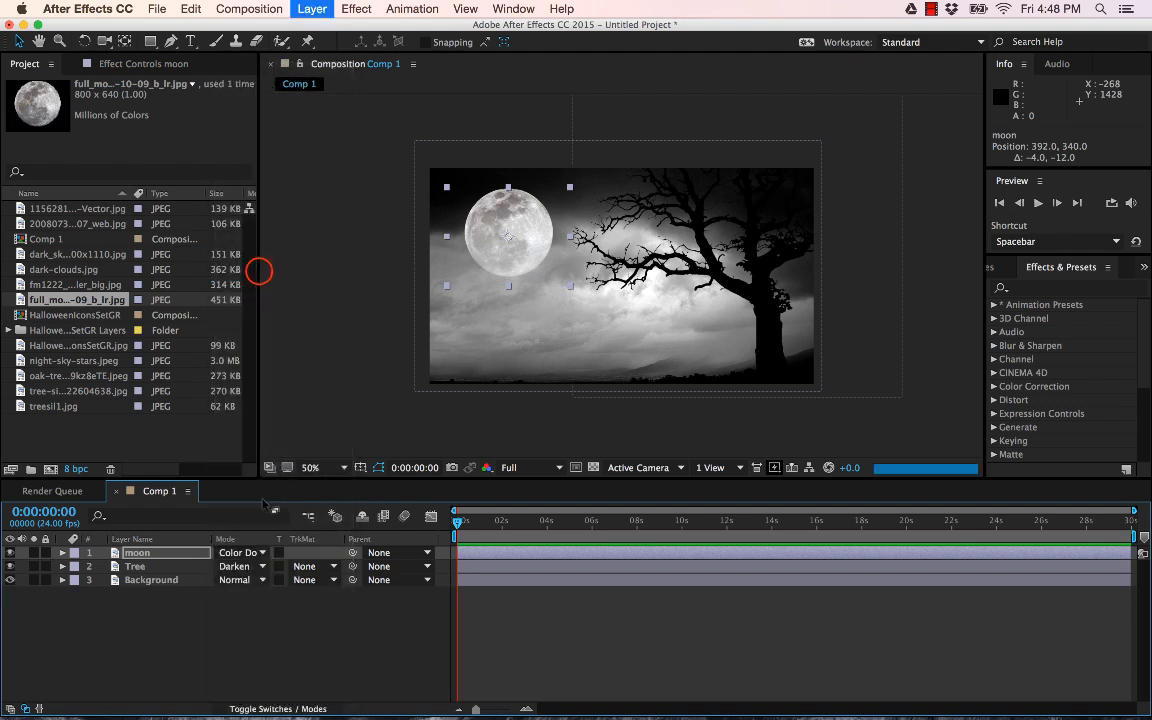
left_click(255, 553)
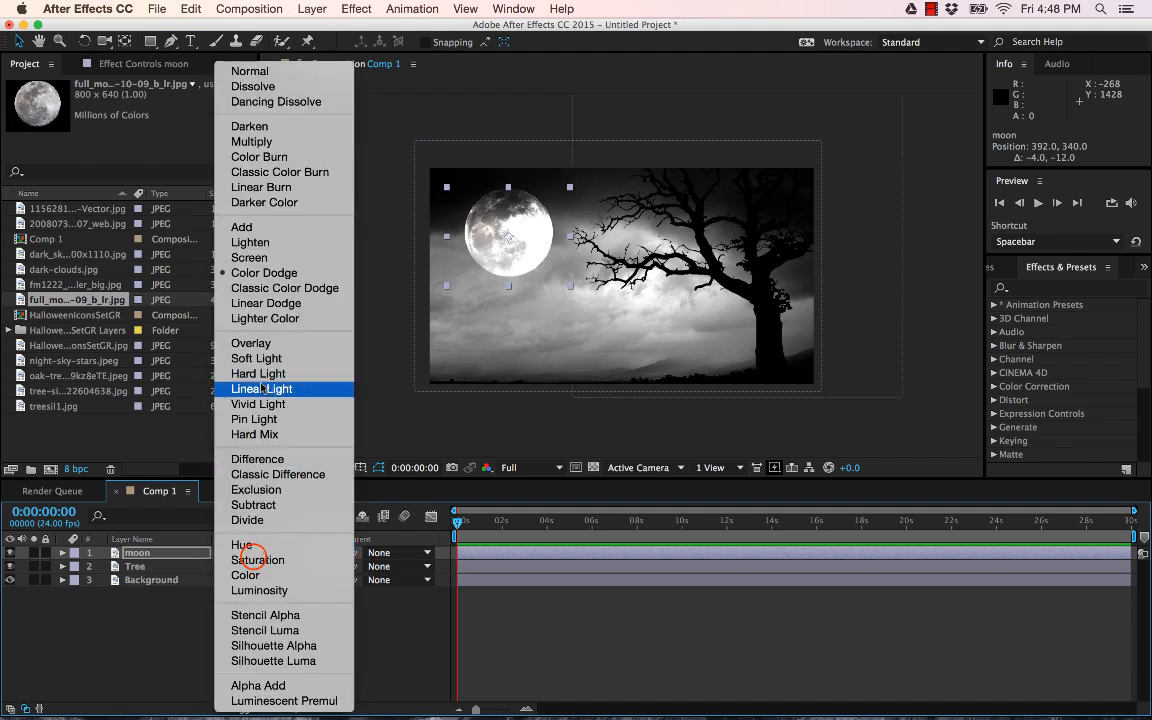
left_click(262, 303)
Try Lighter Color on the moon layer with the moon at about 420, 340, and compare it with Screen.
left_click(264, 554)
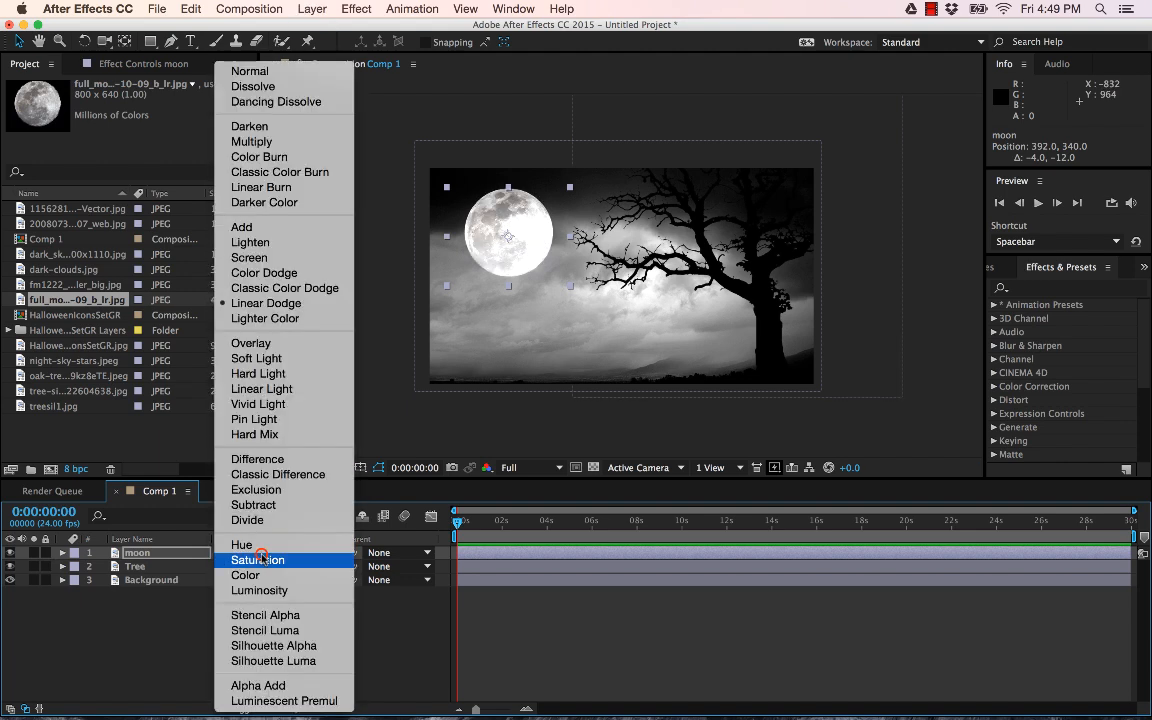
left_click(265, 314)
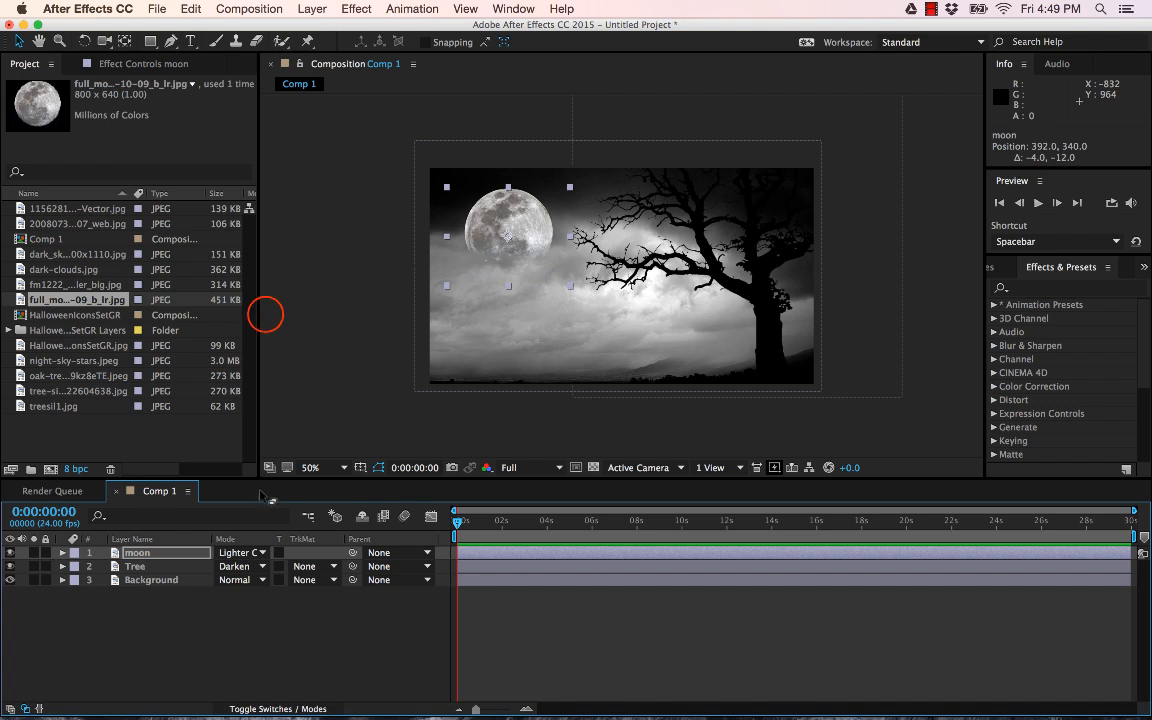
left_click_drag(521, 237, 532, 236)
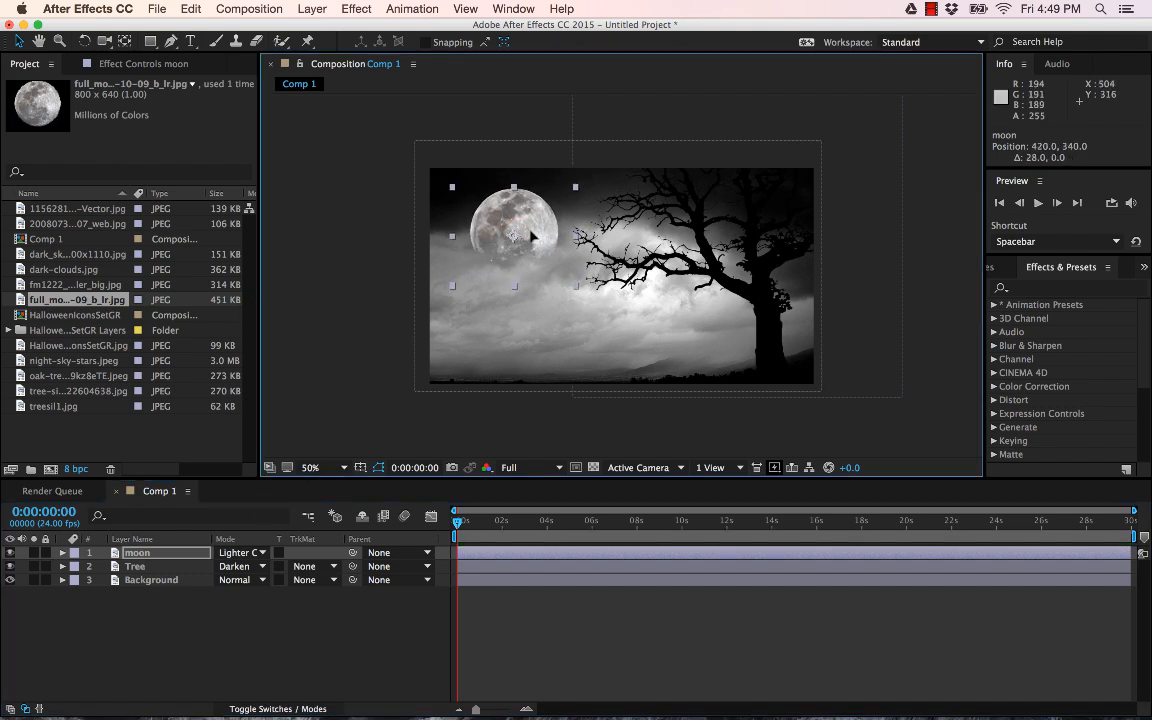
left_click(262, 553)
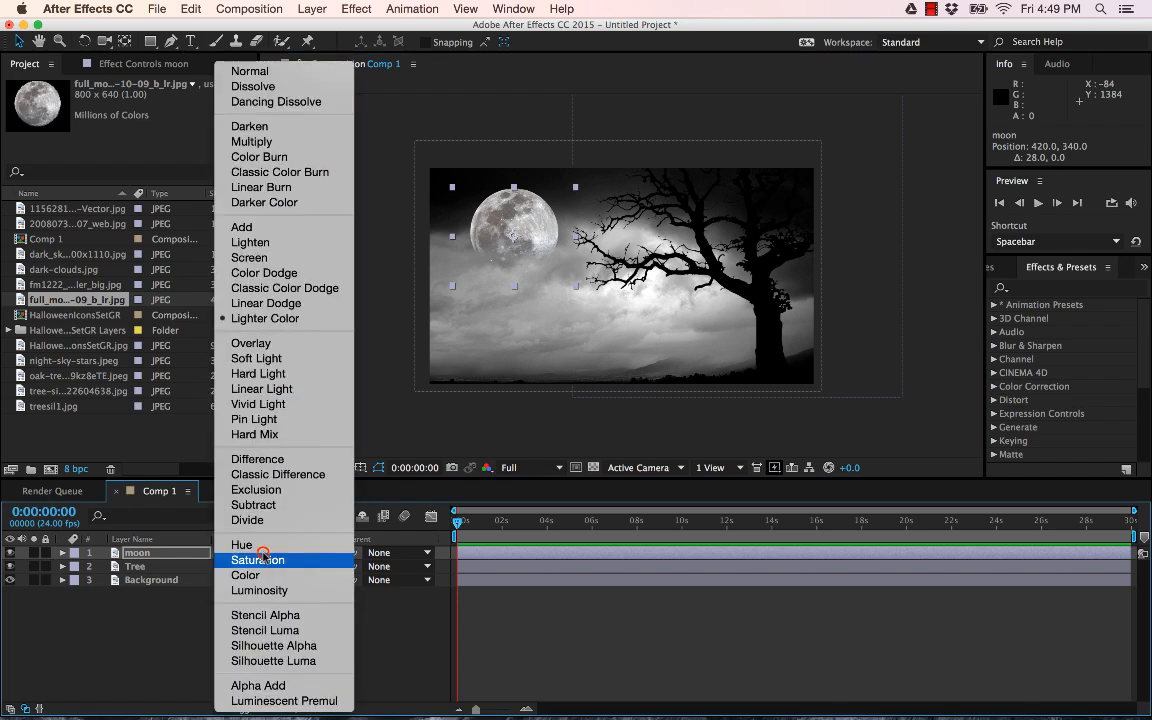
left_click(246, 257)
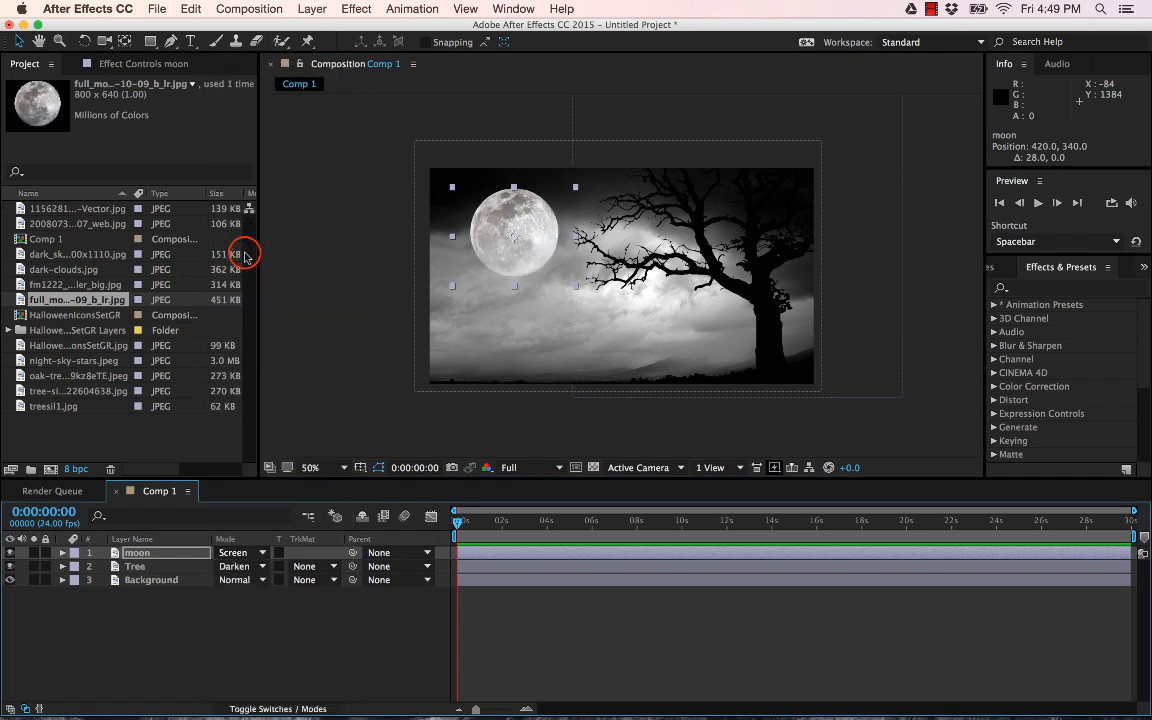
Set the moon layer's blending mode to Lighter Color and move the moon to about 460, 336.
left_click(252, 553)
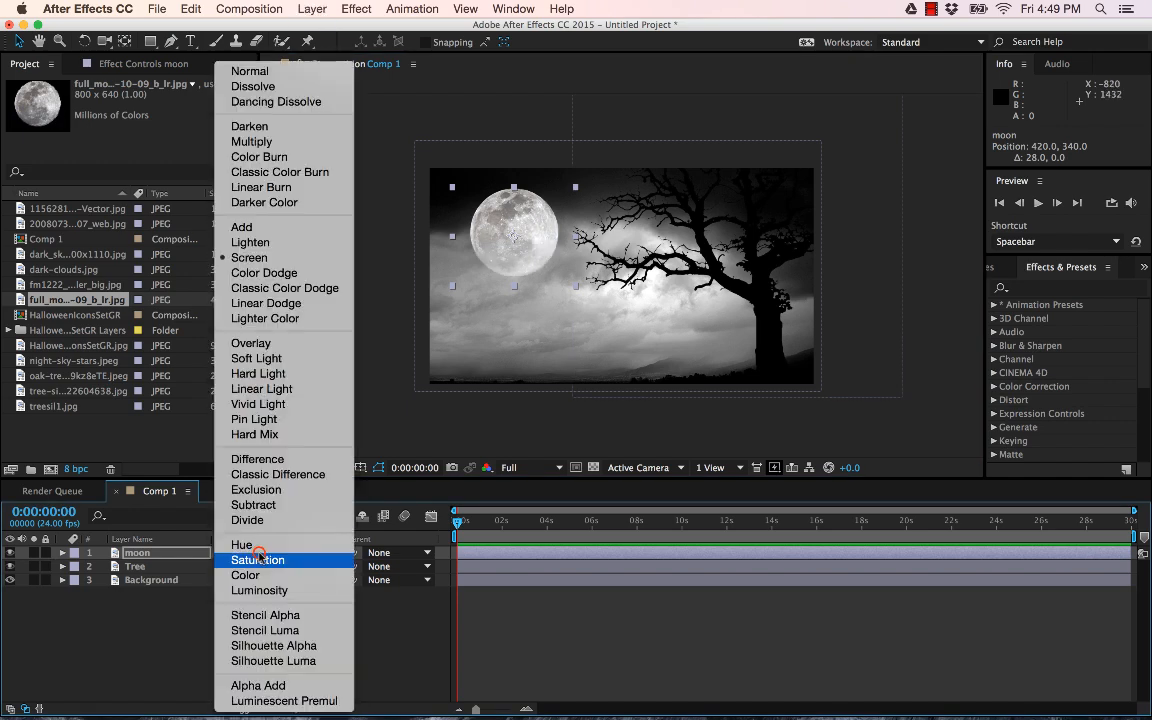
left_click(265, 318)
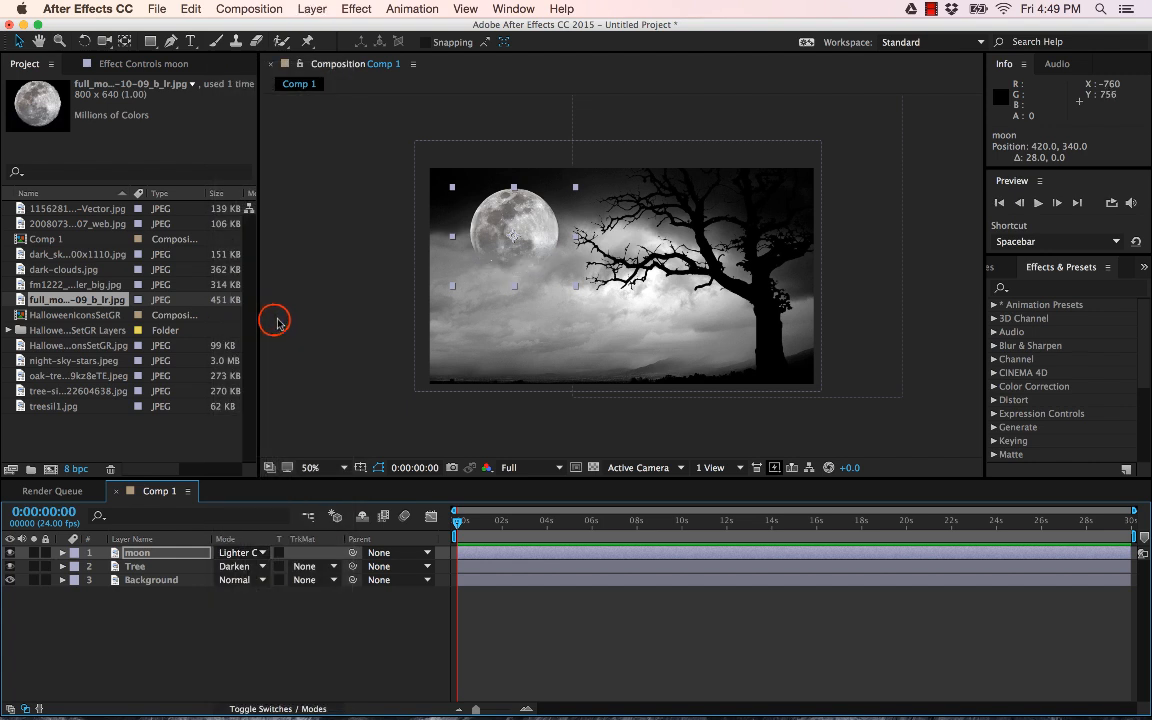
left_click_drag(545, 243, 561, 255)
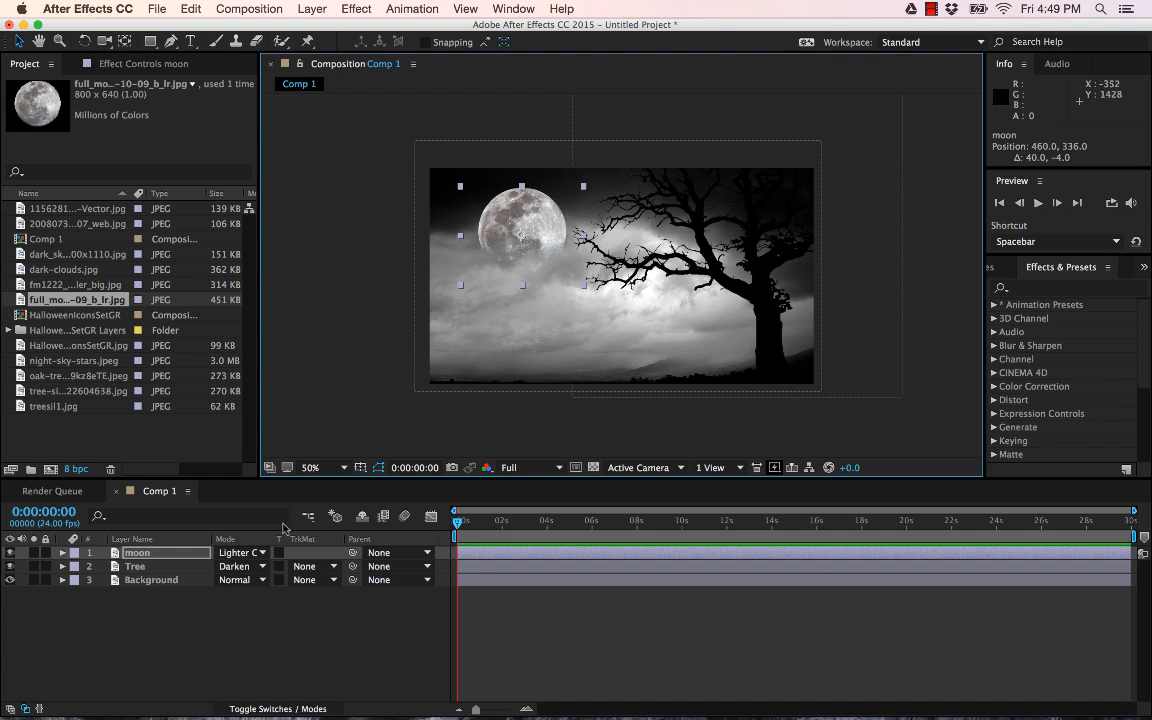
left_click(191, 621)
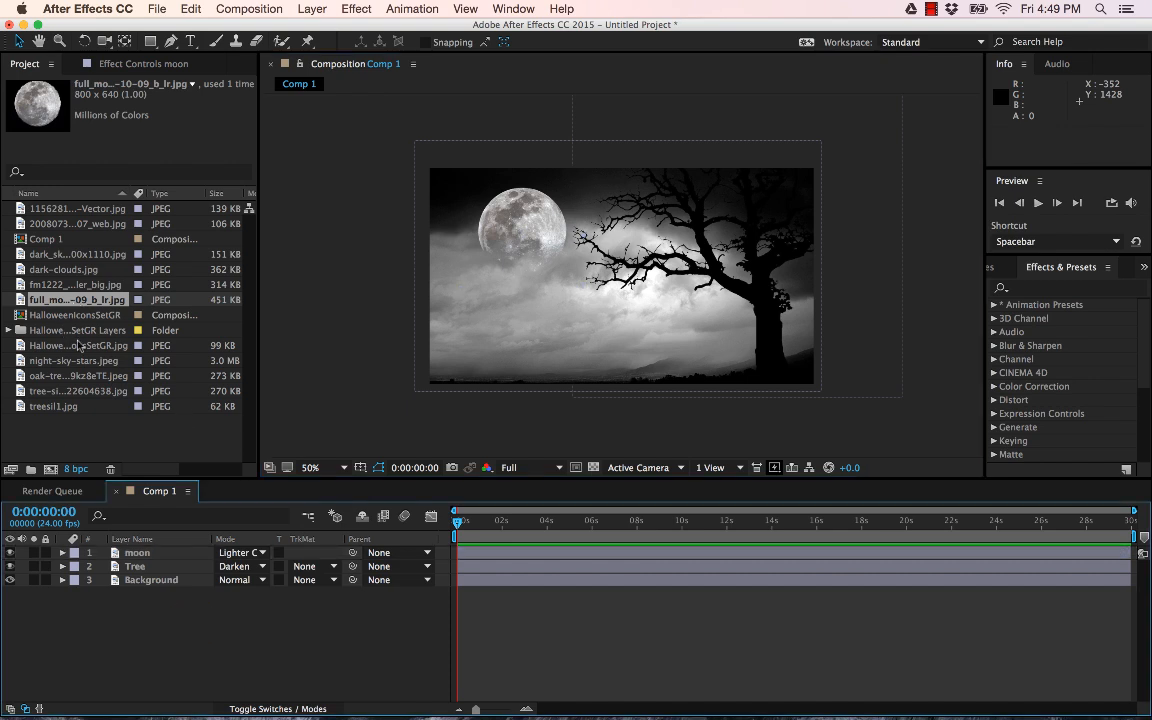
Add the ghost 1 icon from the HalloweenIconsSetGR Layers folder to the lower-left area of the composition.
left_click(8, 330)
left_click(9, 209)
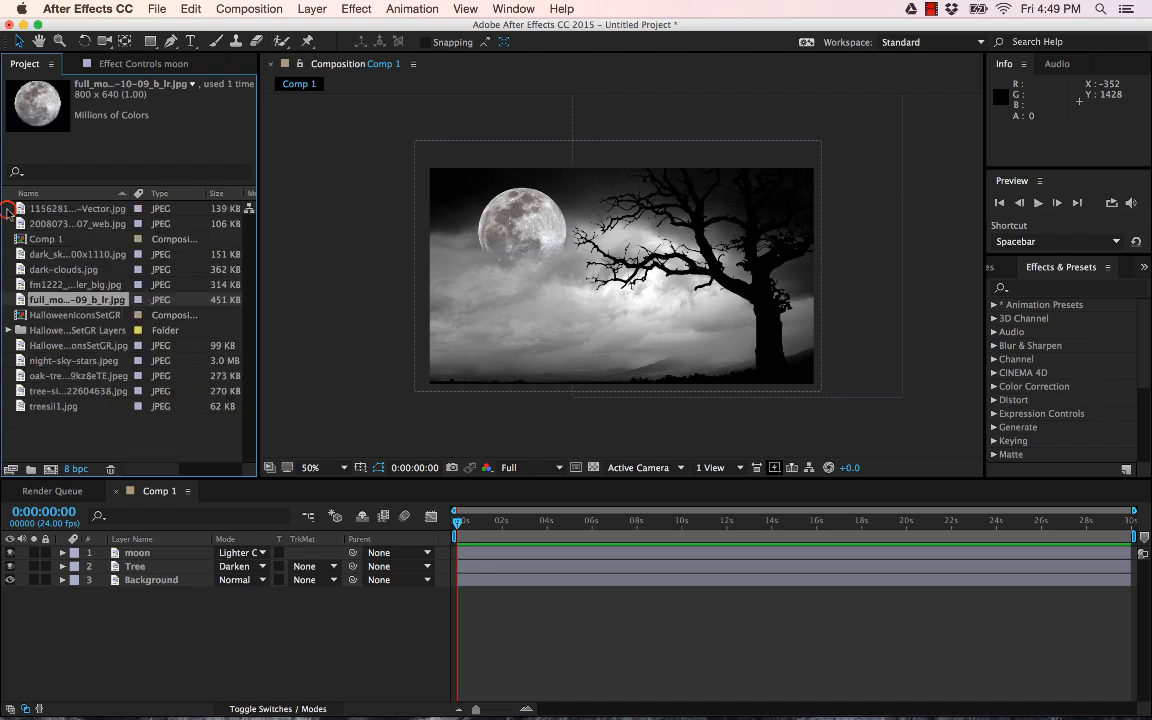
left_click(8, 330)
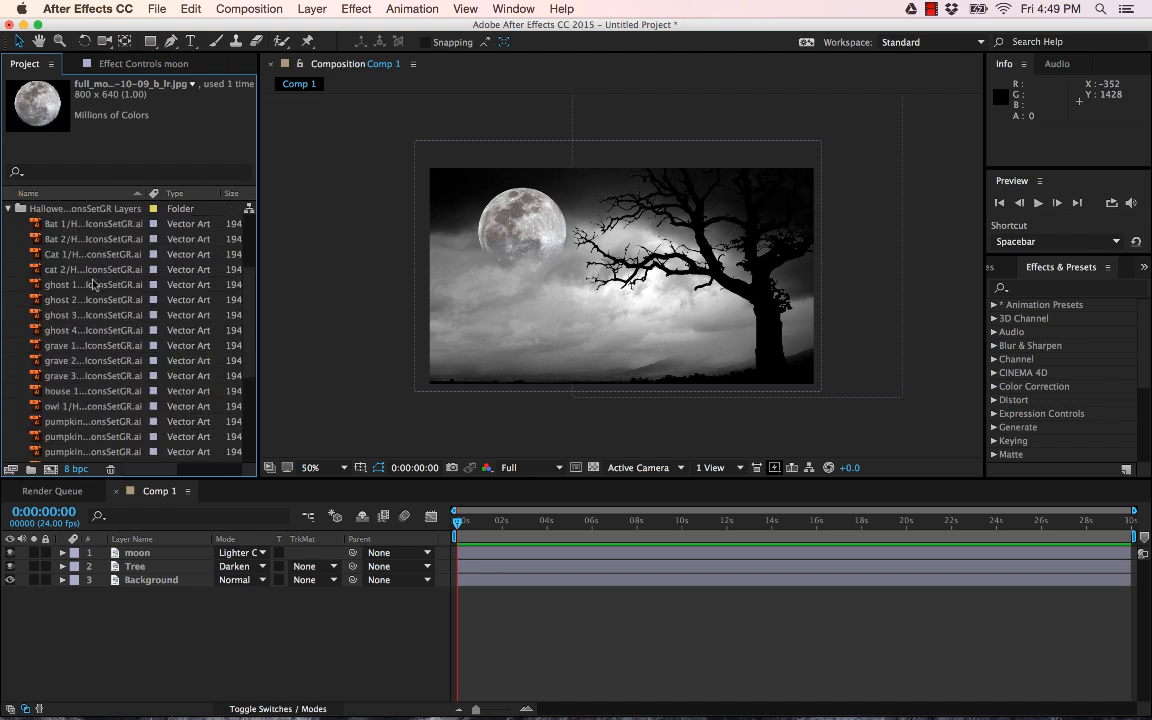
left_click(72, 226)
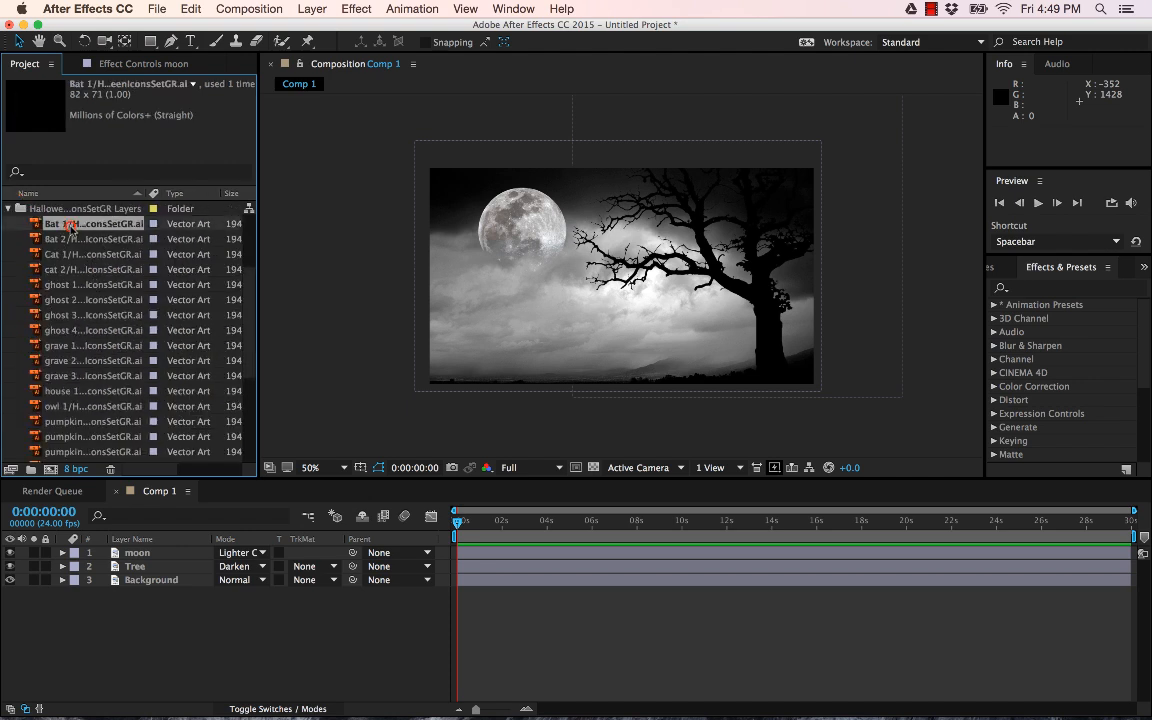
left_click(70, 286)
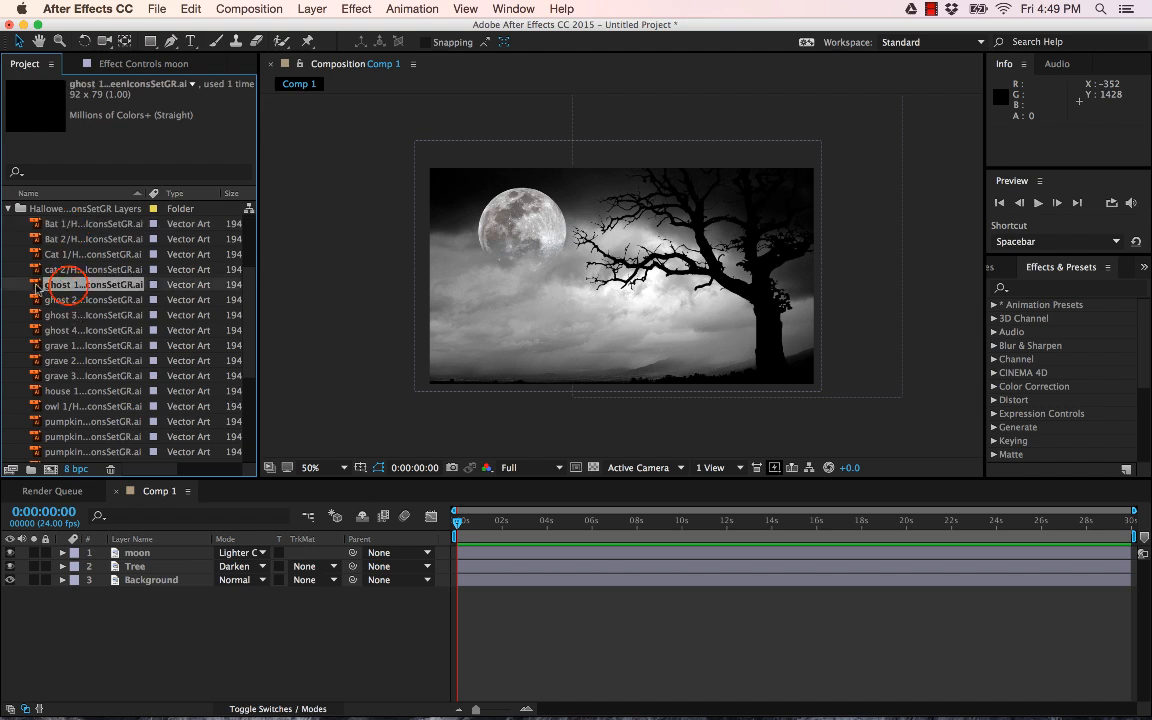
left_click_drag(36, 286, 508, 349)
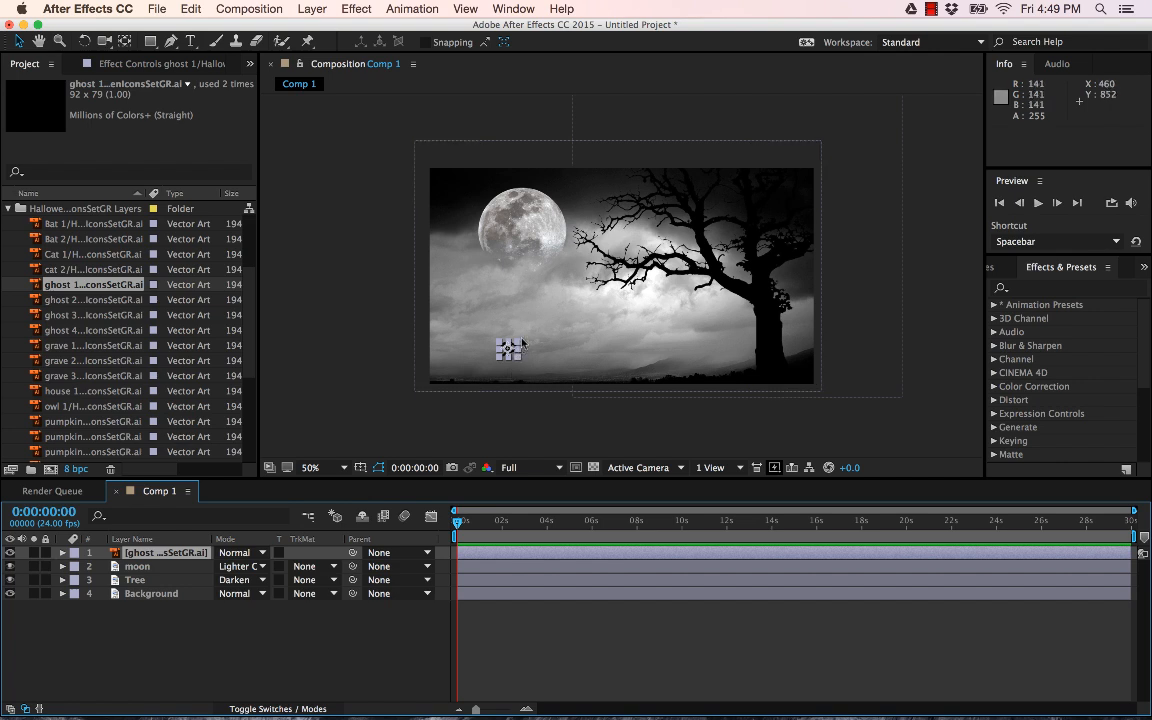
Enlarge the ghost to about 491% by 606% and position it below the moon at about 400, 820.
left_click_drag(516, 346, 555, 305)
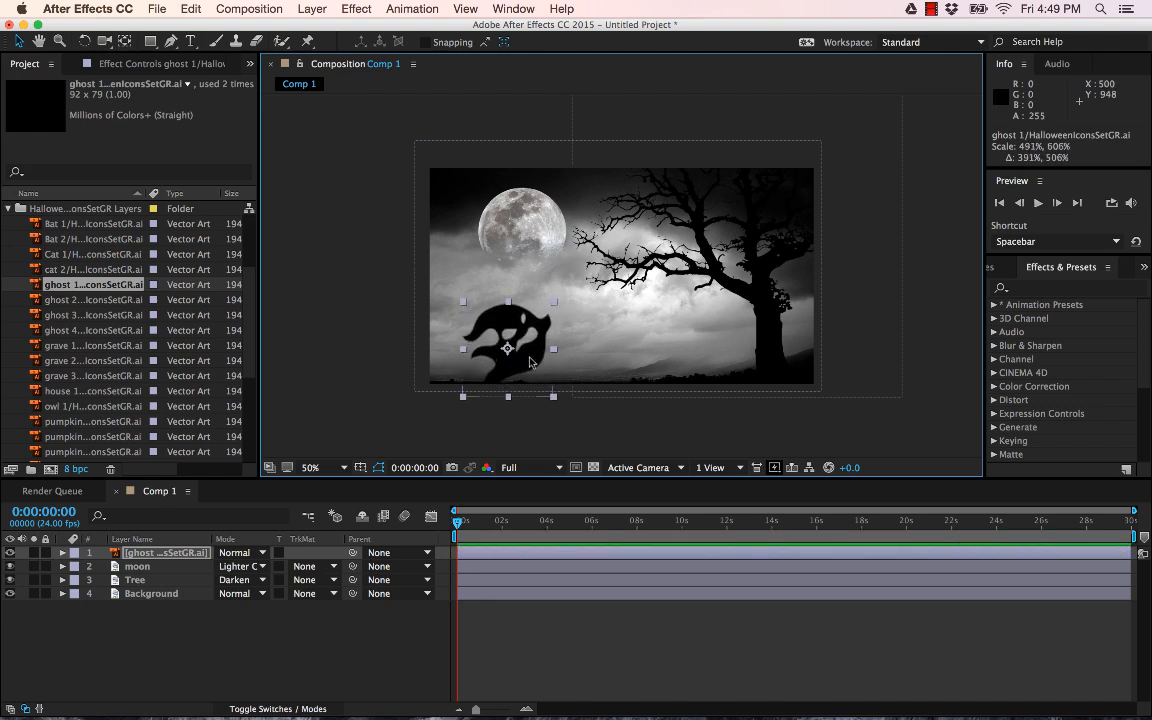
left_click_drag(530, 362, 524, 350)
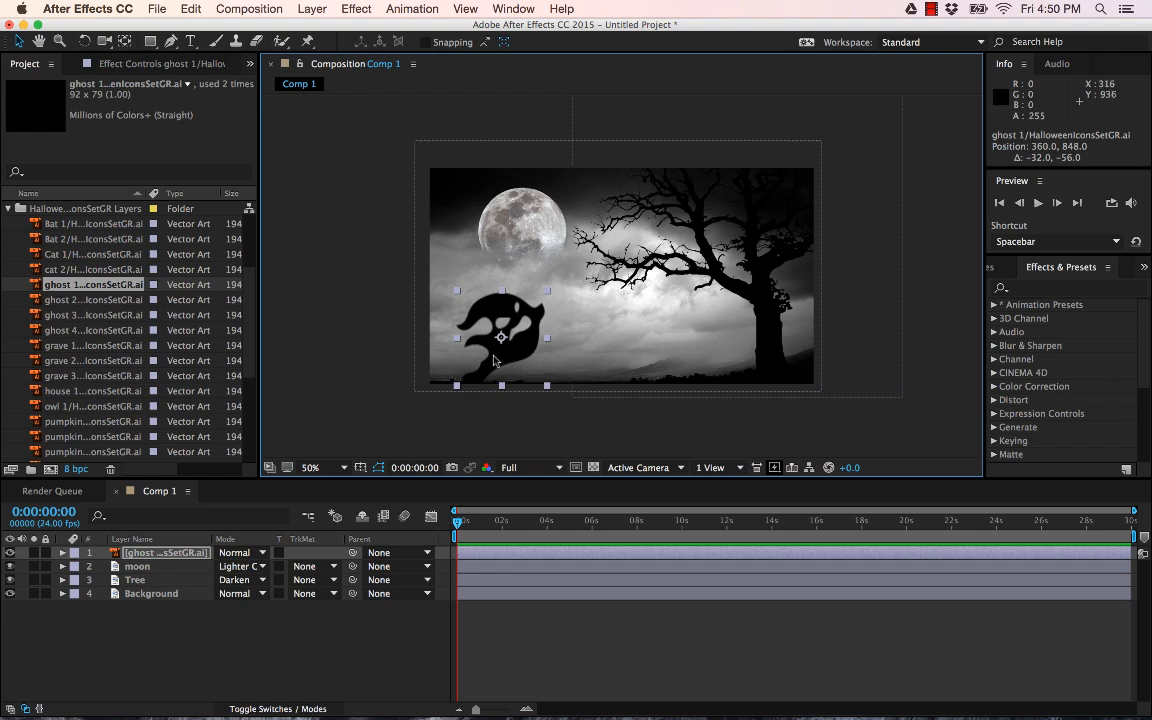
left_click_drag(518, 355, 535, 343)
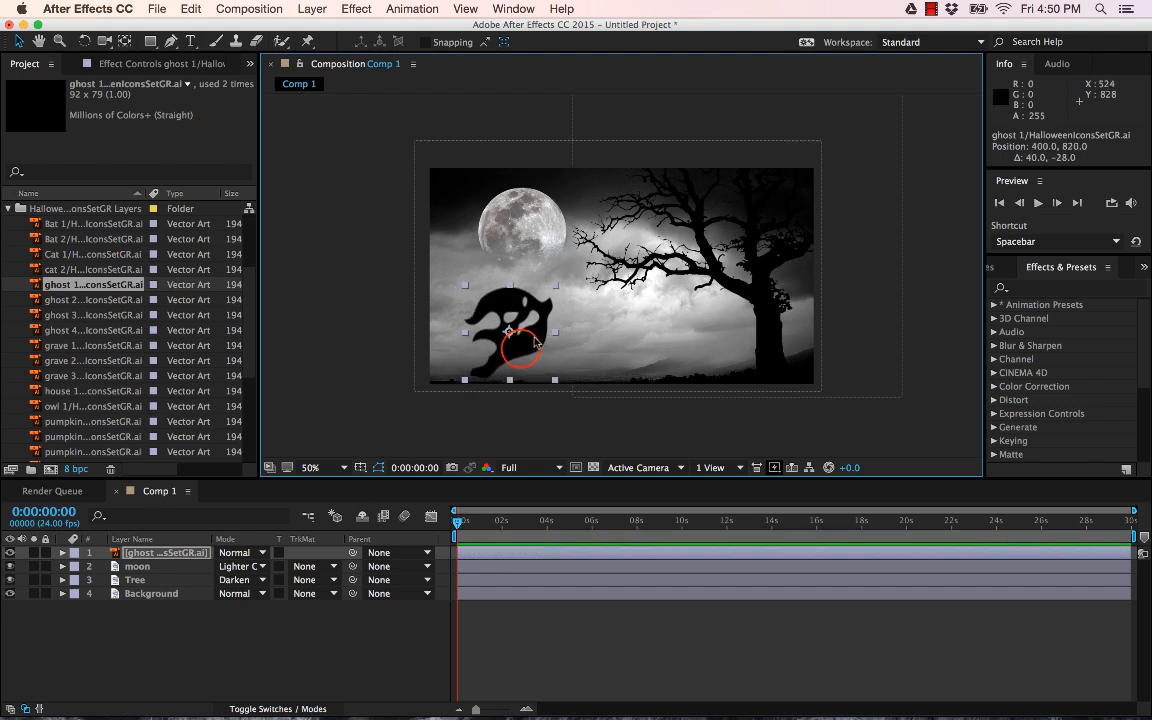
Set the ghost layer's blending mode to Soft Light after trying Screen, and move the ghost to about 432, 824.
left_click(261, 554)
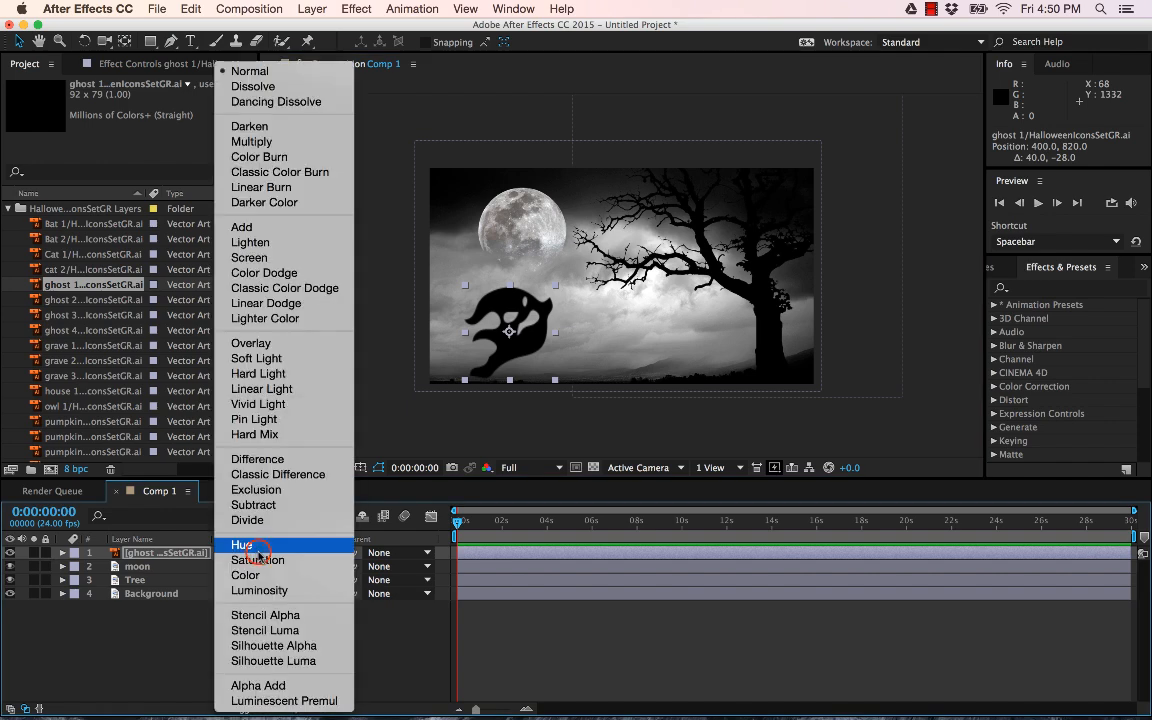
left_click(249, 258)
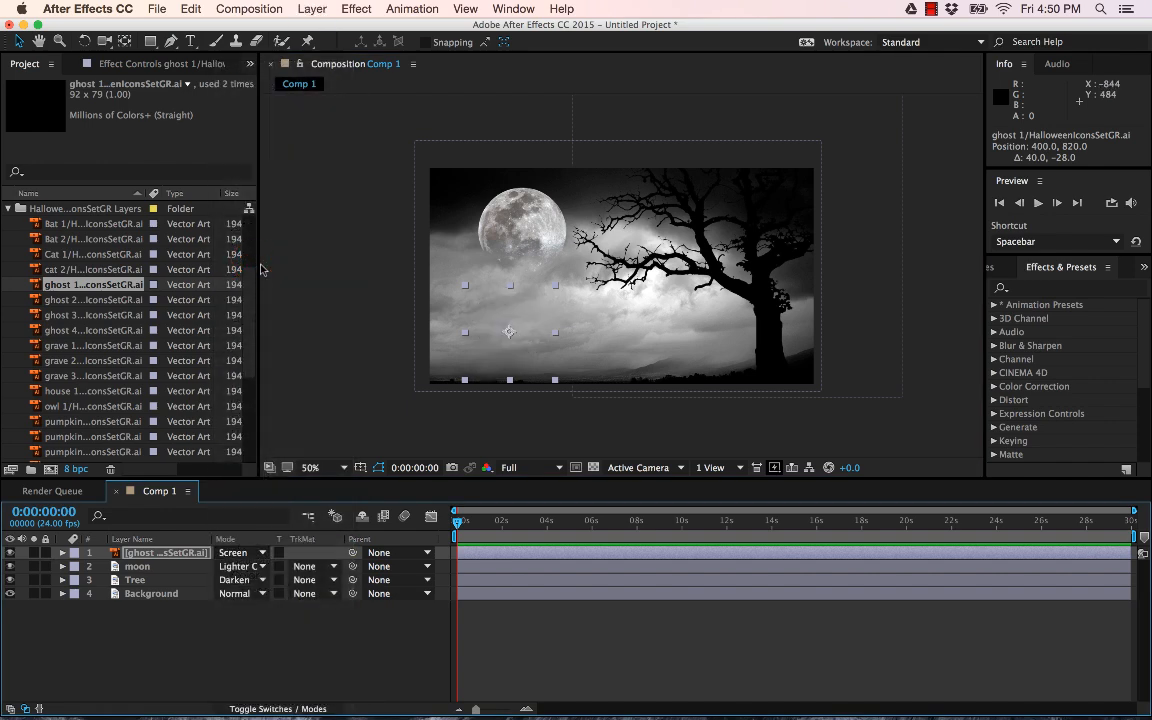
left_click(259, 555)
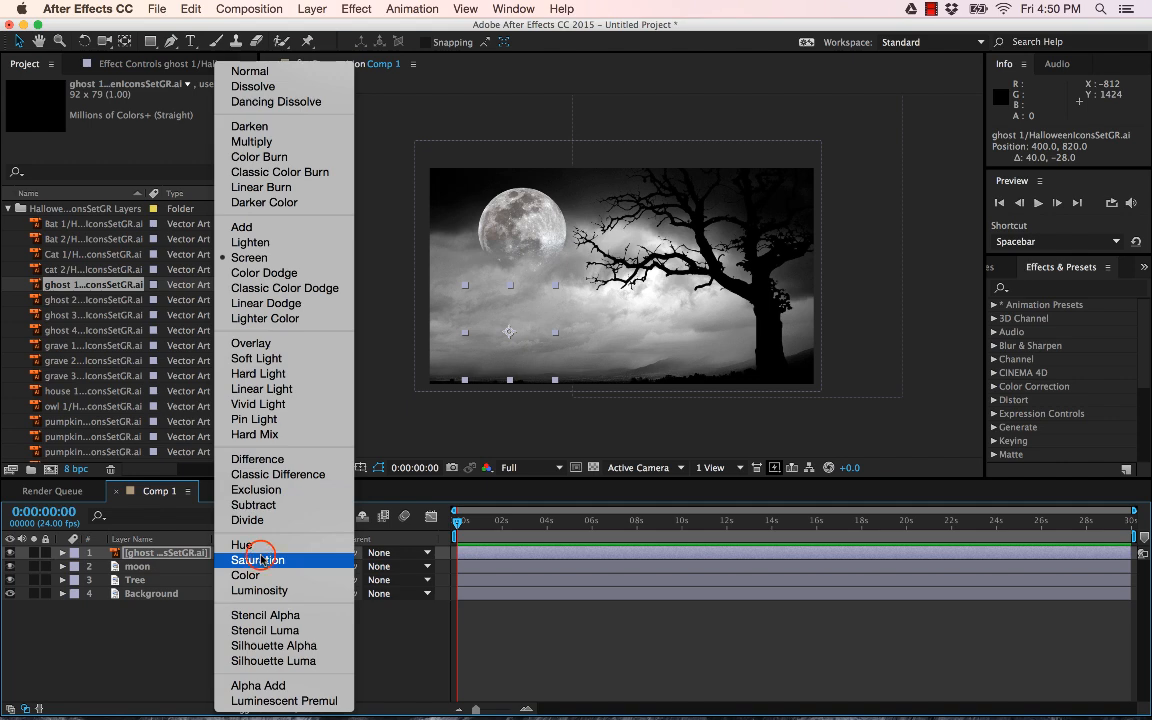
left_click(249, 357)
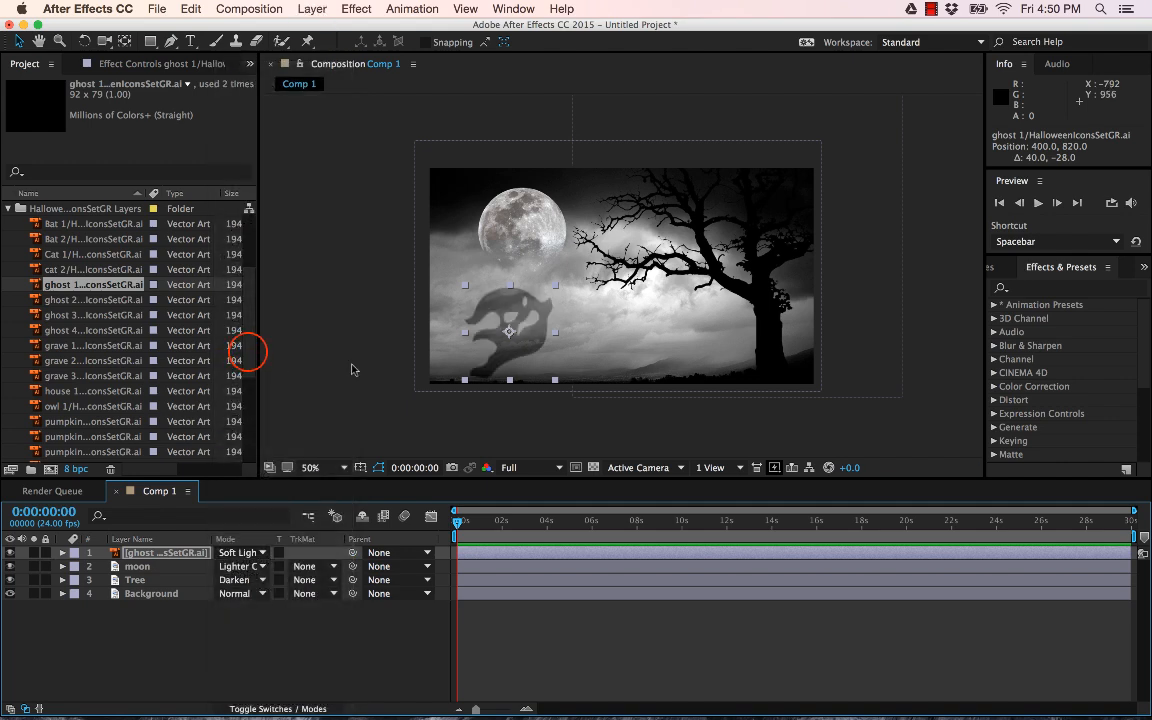
mouse_move(529, 347)
left_mouse_down()
mouse_move(524, 398)
mouse_move(543, 344)
mouse_move(520, 285)
mouse_move(536, 340)
left_mouse_up()
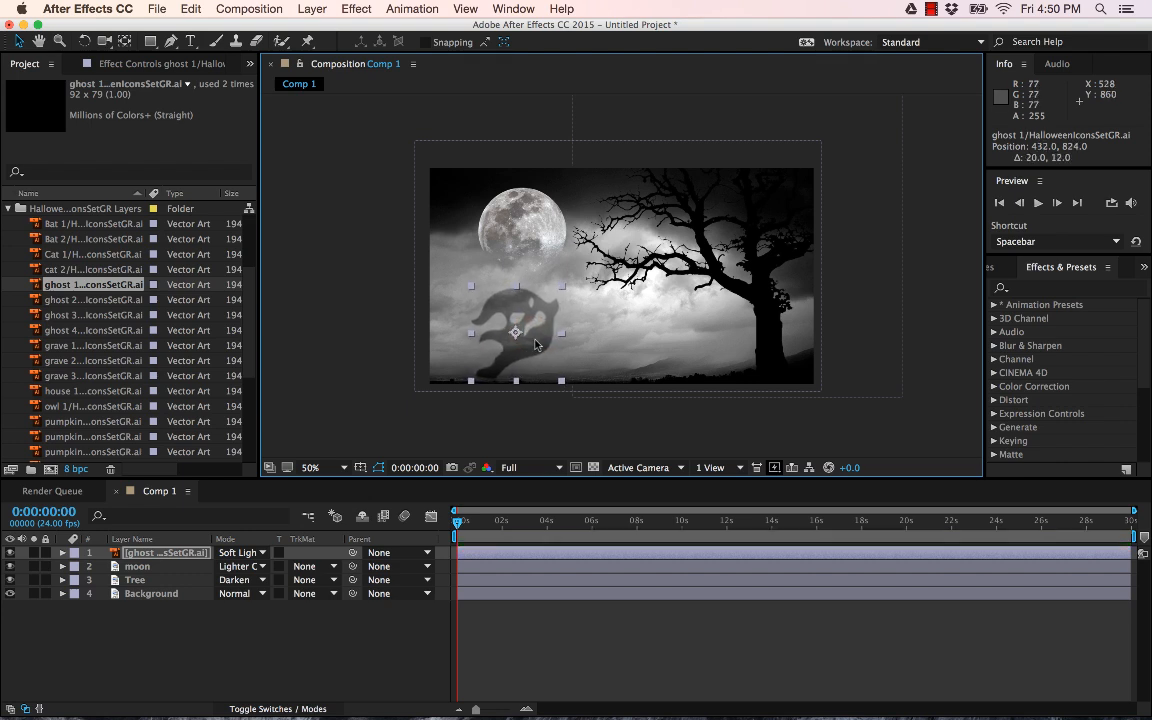
left_click(223, 643)
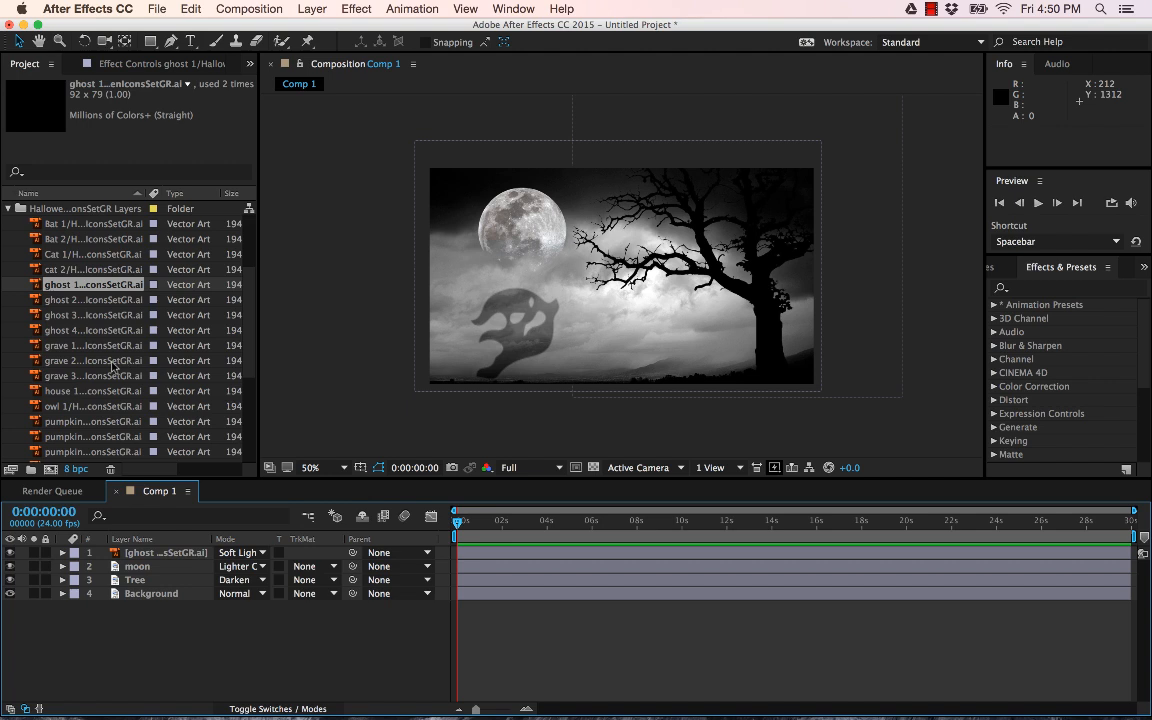
Add the grave 1 icon from the HalloweenIconsSetGR Layers folder to the composition as the top layer.
scroll(113, 368, "down", 2)
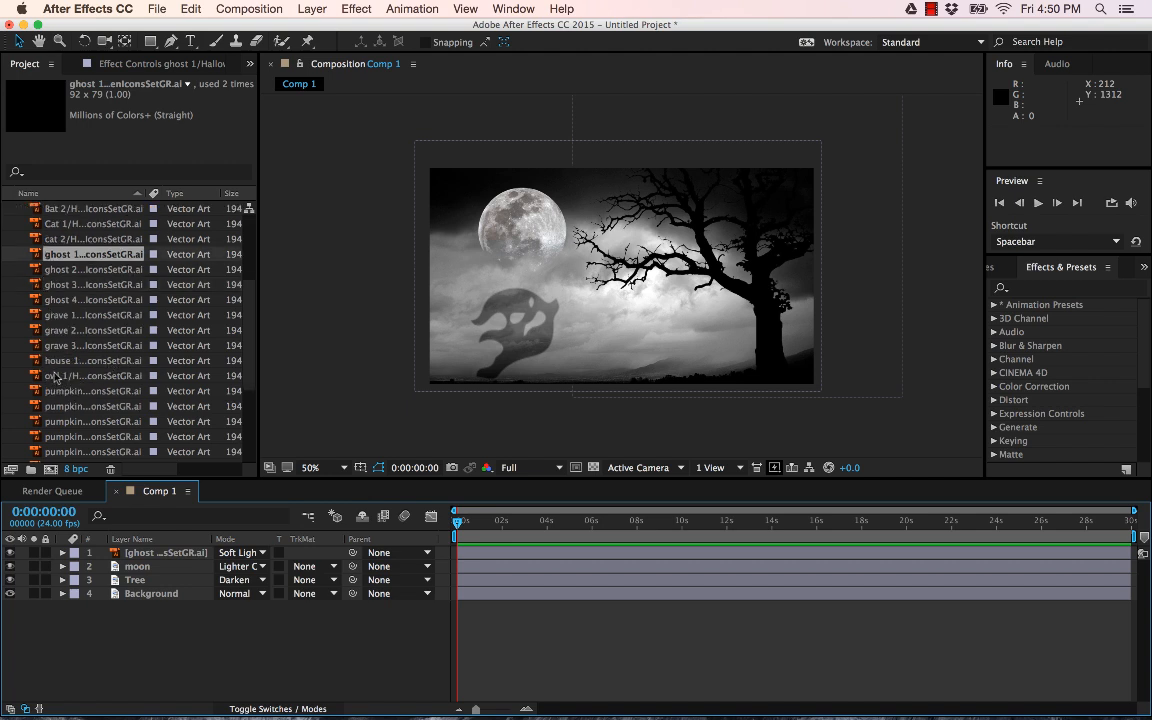
left_click(61, 316)
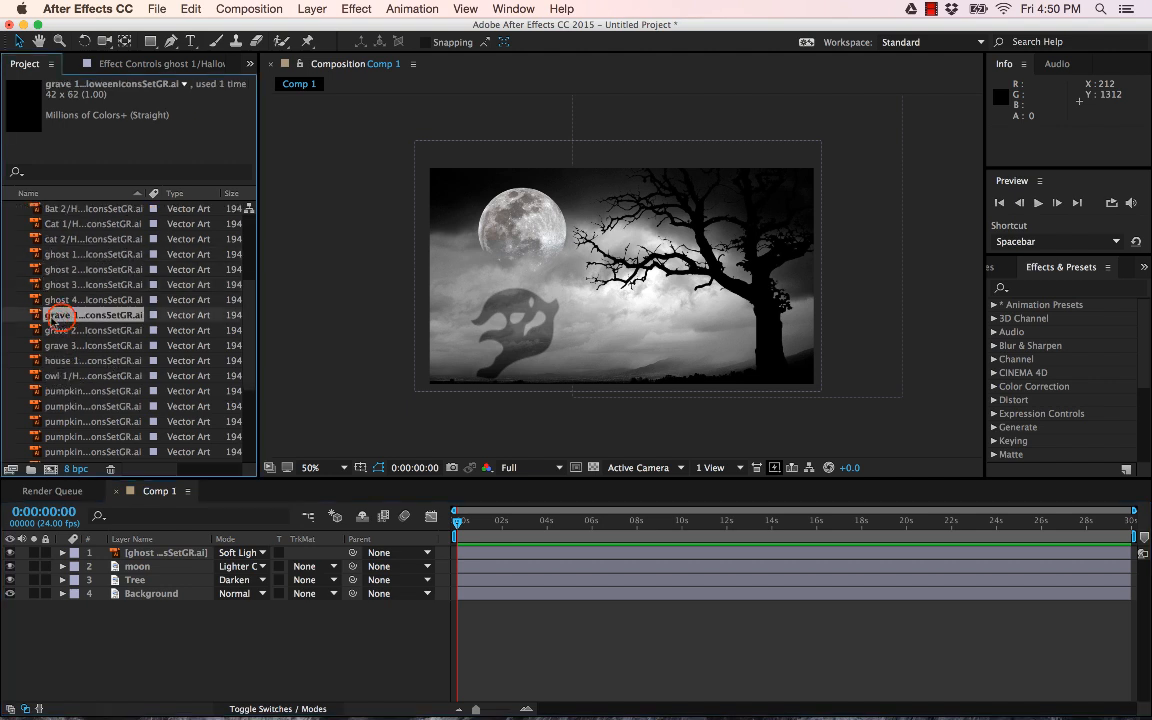
left_click_drag(35, 316, 103, 552)
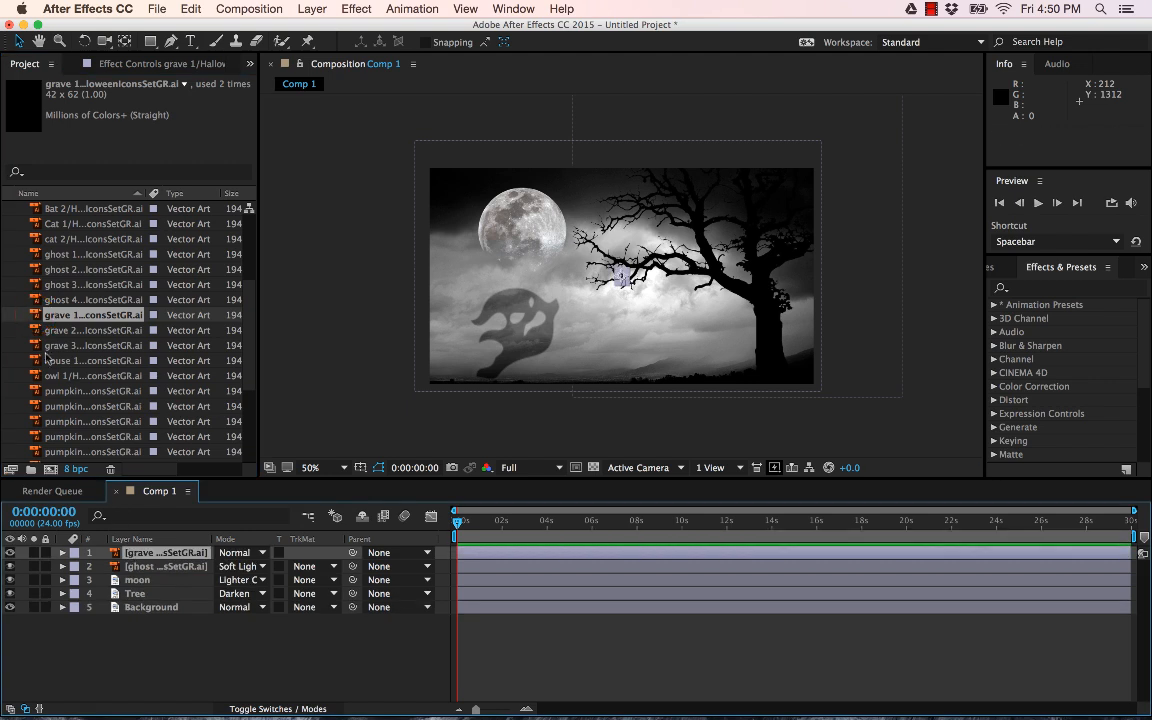
Undo the uneven stretch of the grave 1 cross and enlarge it proportionally to about 577%.
left_click_drag(617, 286, 606, 310)
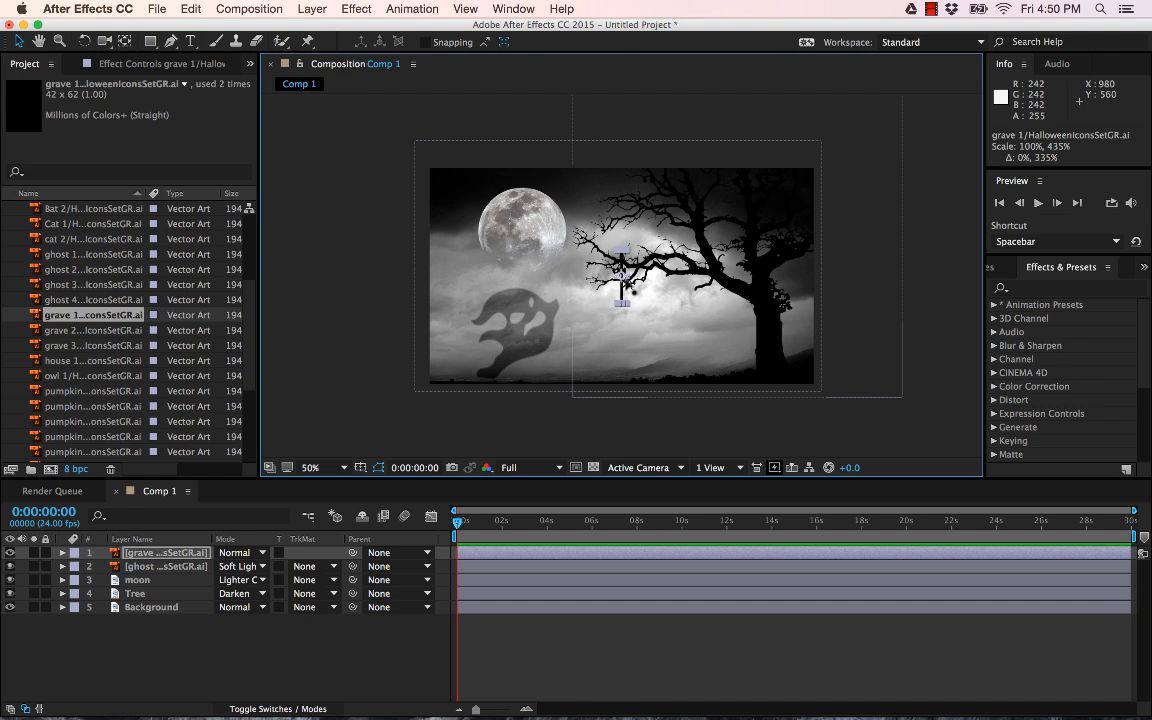
key("super+z")
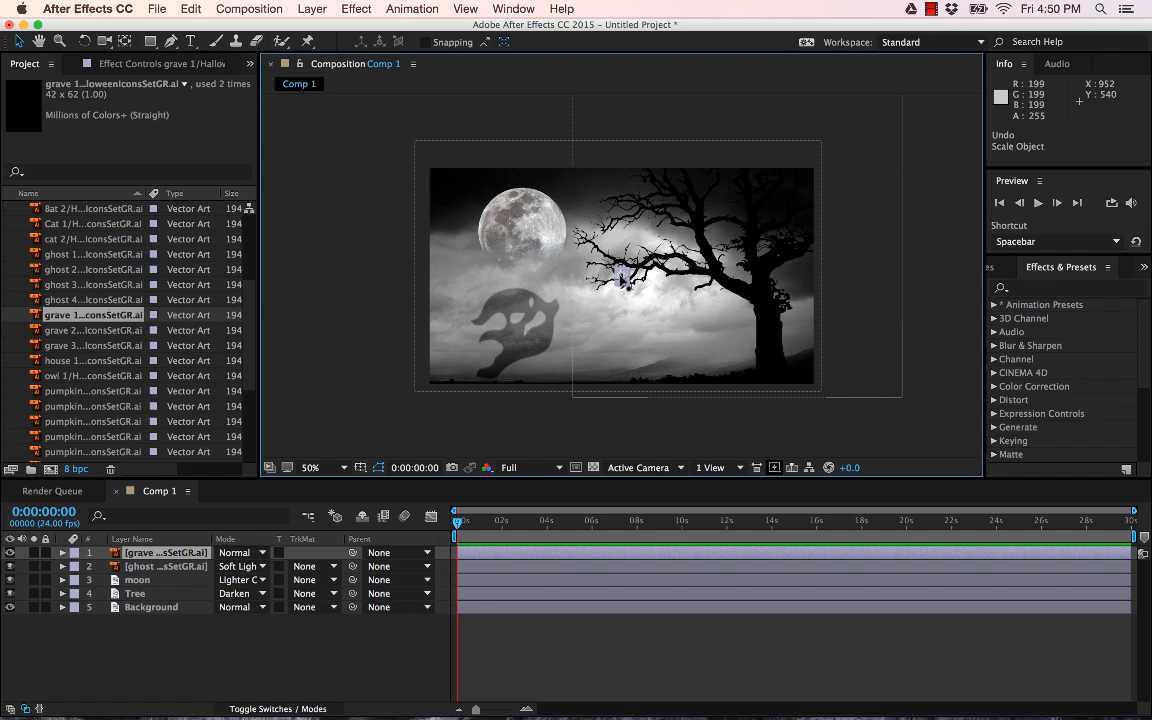
scroll(621, 277, "up", 2)
scroll(655, 291, "up", 1)
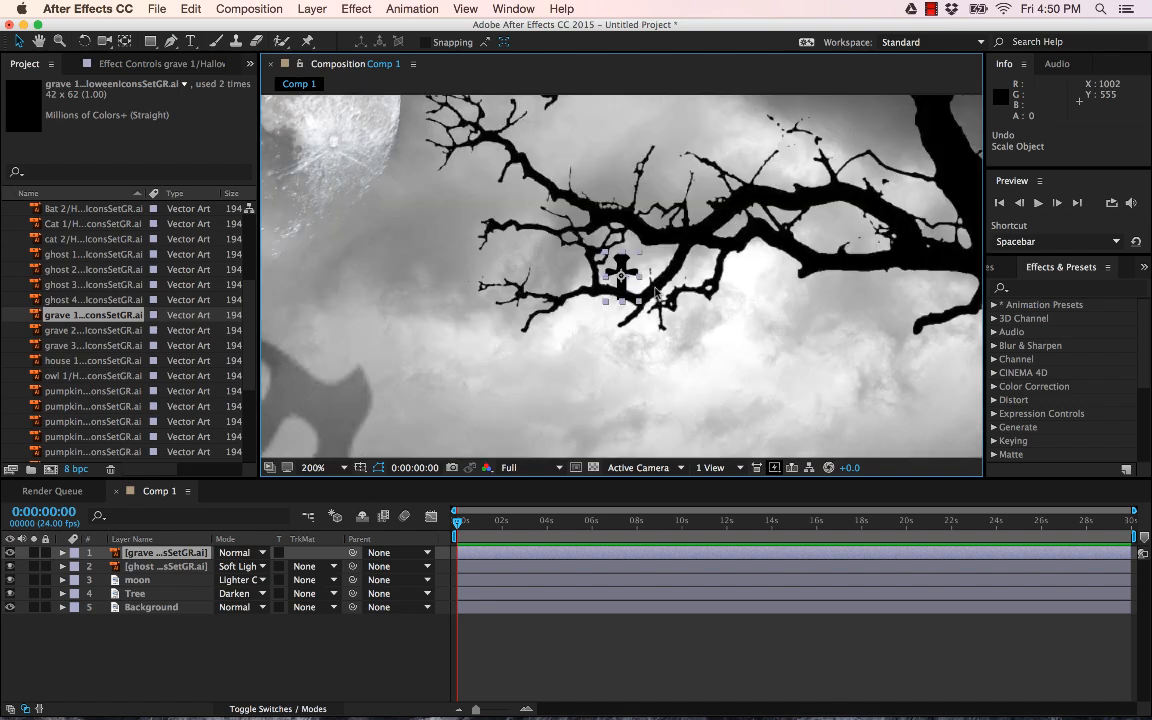
scroll(655, 291, "down", 3)
scroll(655, 291, "up", 3)
scroll(655, 291, "down", 2)
scroll(650, 296, "up", 2)
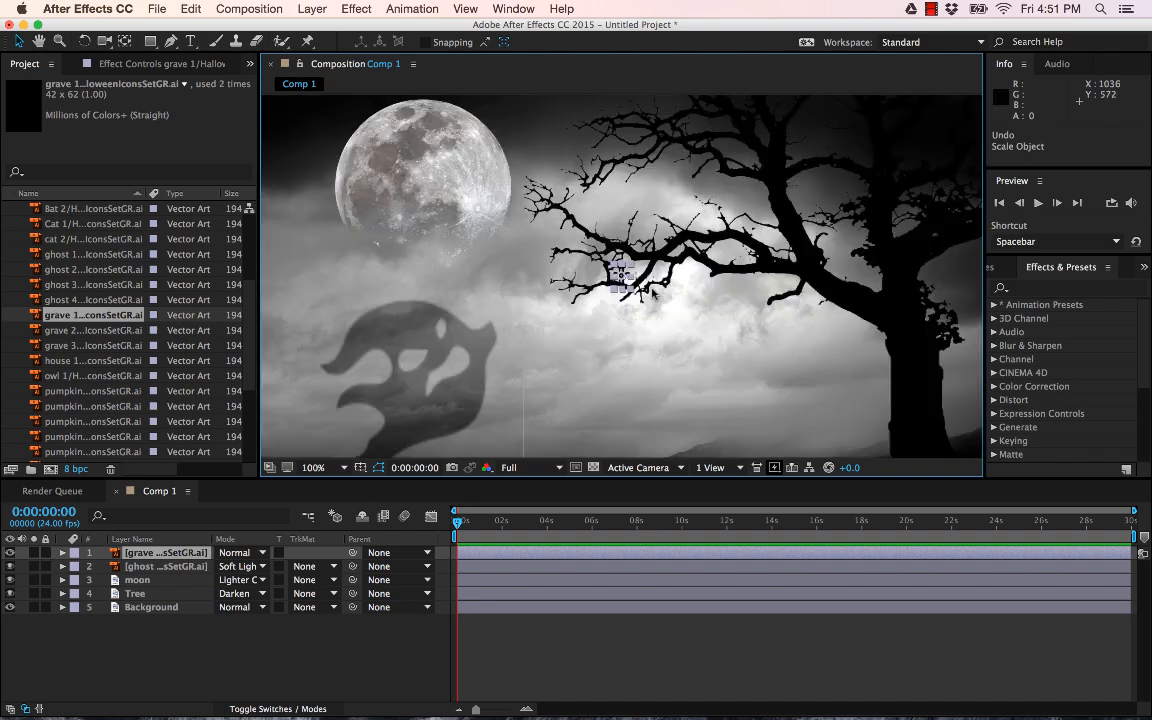
left_click_drag(648, 312, 746, 425)
scroll(746, 425, "down", 2)
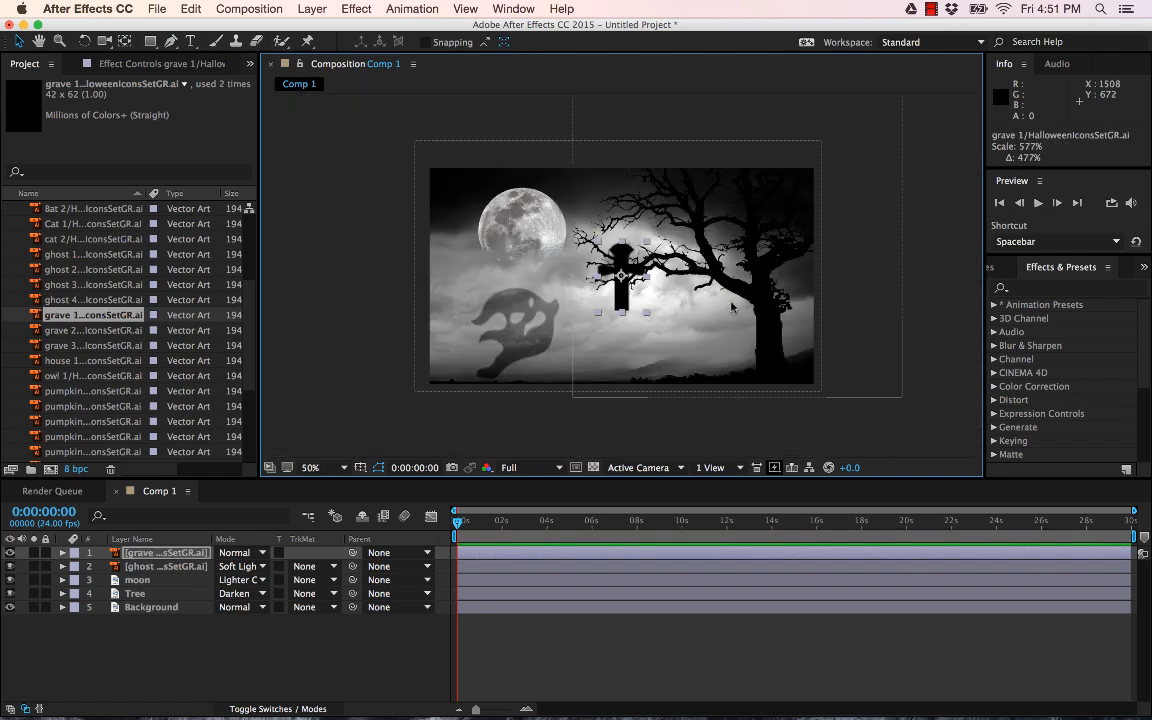
Resize the cross gravestone and place it on the ground left of the tree trunk at about 1288, 932.
left_click(648, 316)
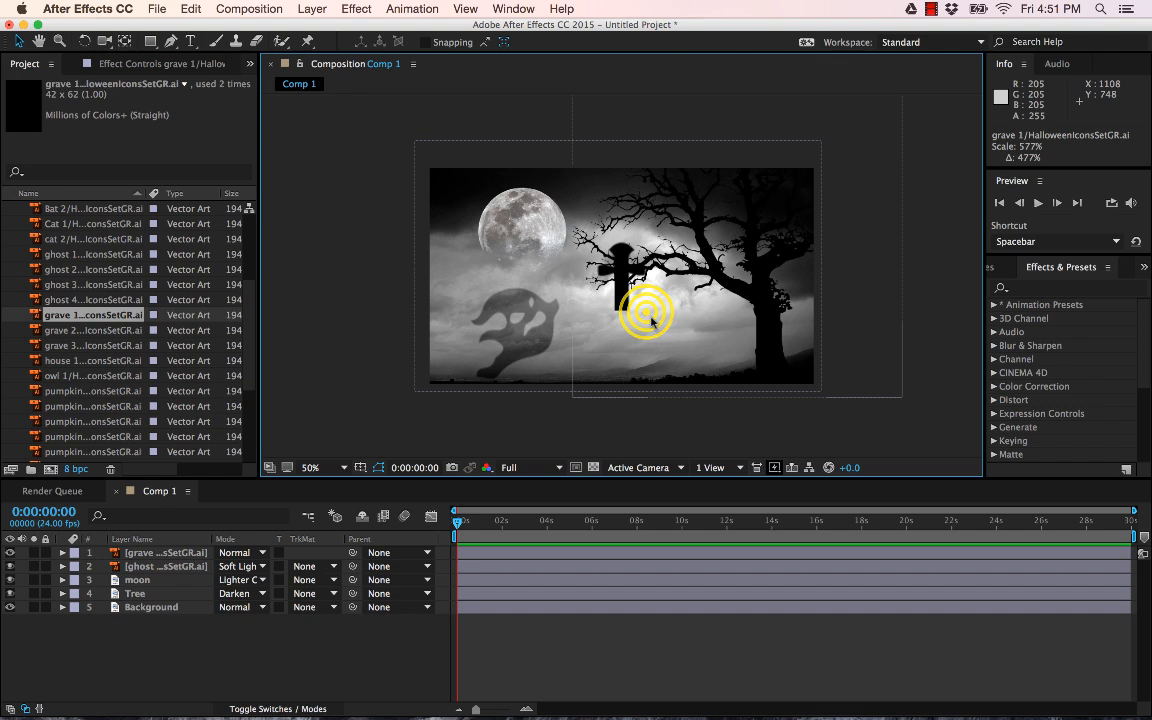
left_click(620, 296)
left_click_drag(646, 312, 655, 372)
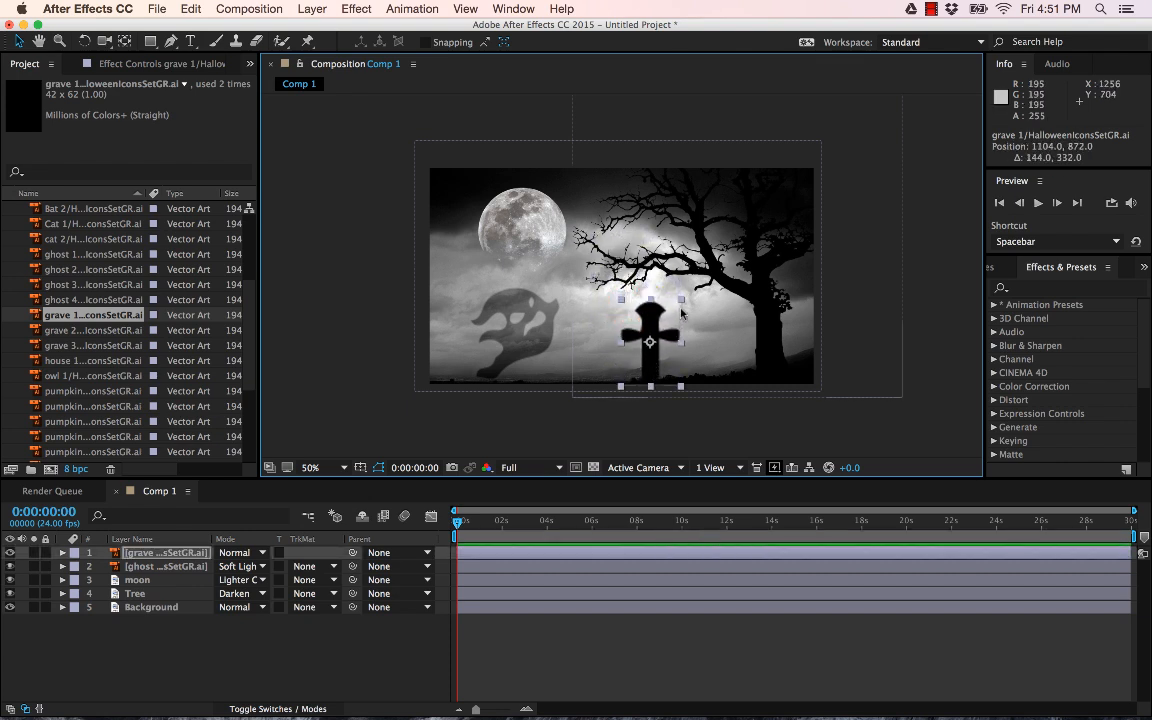
left_click_drag(681, 300, 689, 366)
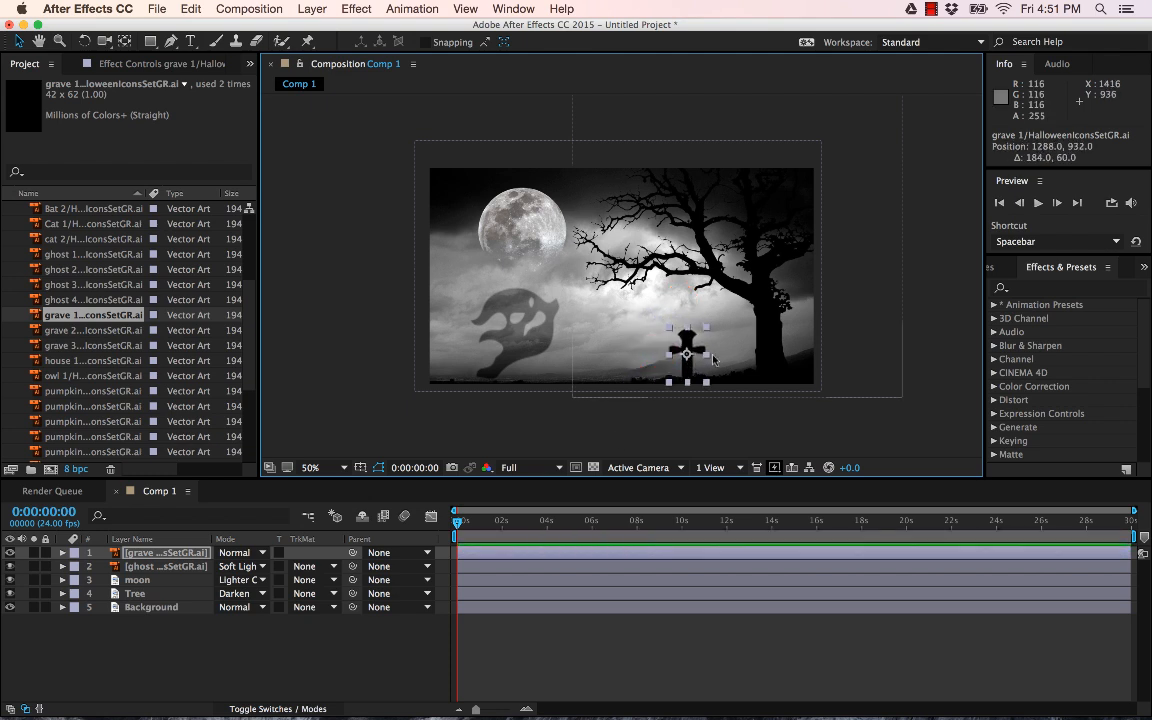
Add the grave 2 icon to the composition, enlarge it and place it between the cross and the tree trunk.
left_click_drag(60, 335, 172, 552)
key("period")
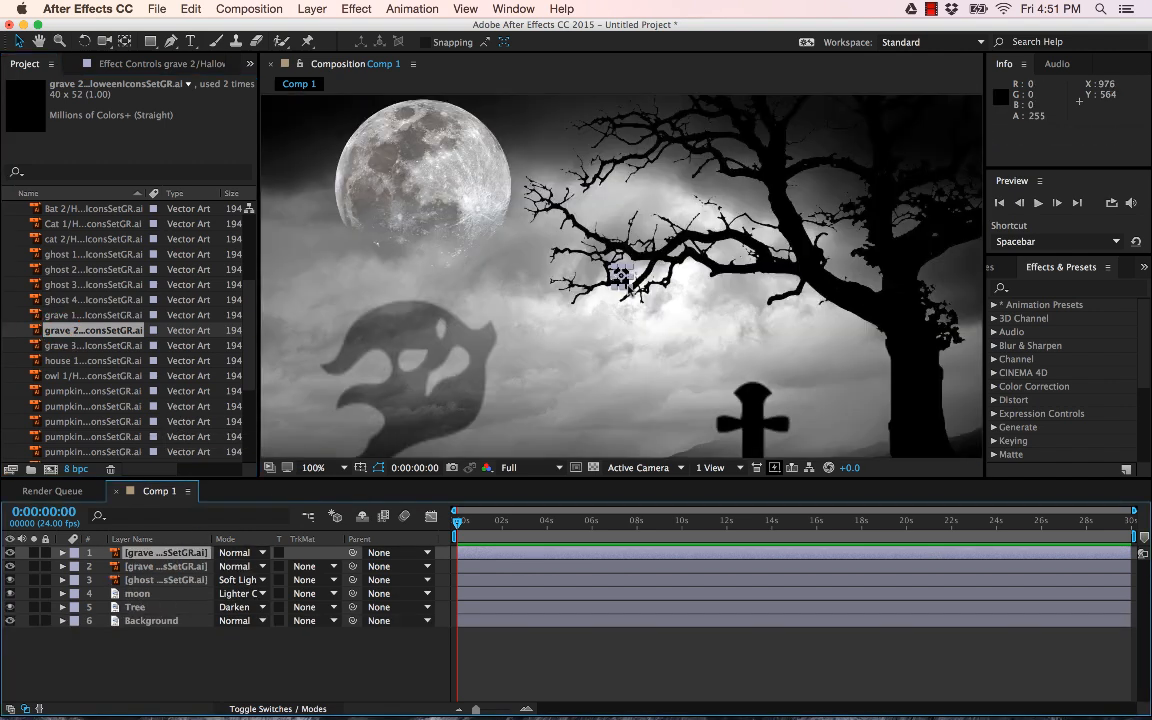
left_click_drag(642, 302, 871, 429)
Add the grave 3 icon, enlarge it and move it over the rounded gravestone at about 1532, 940.
left_click_drag(76, 346, 755, 286)
key("comma")
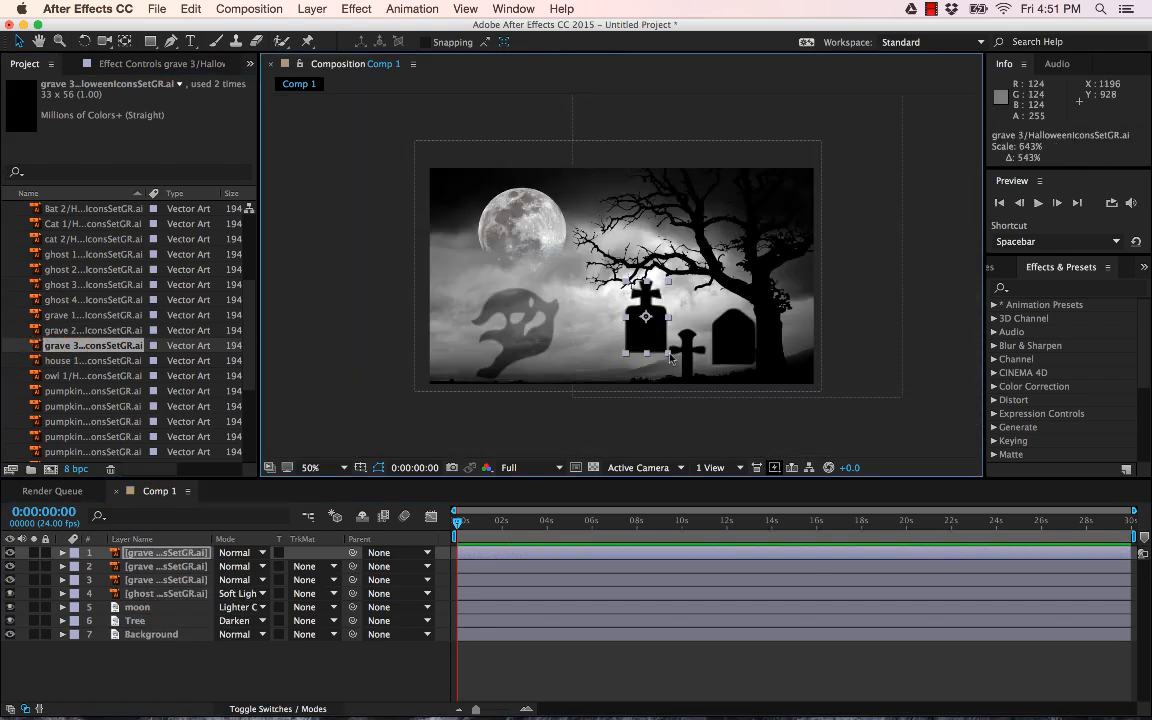
left_click_drag(661, 346, 754, 384)
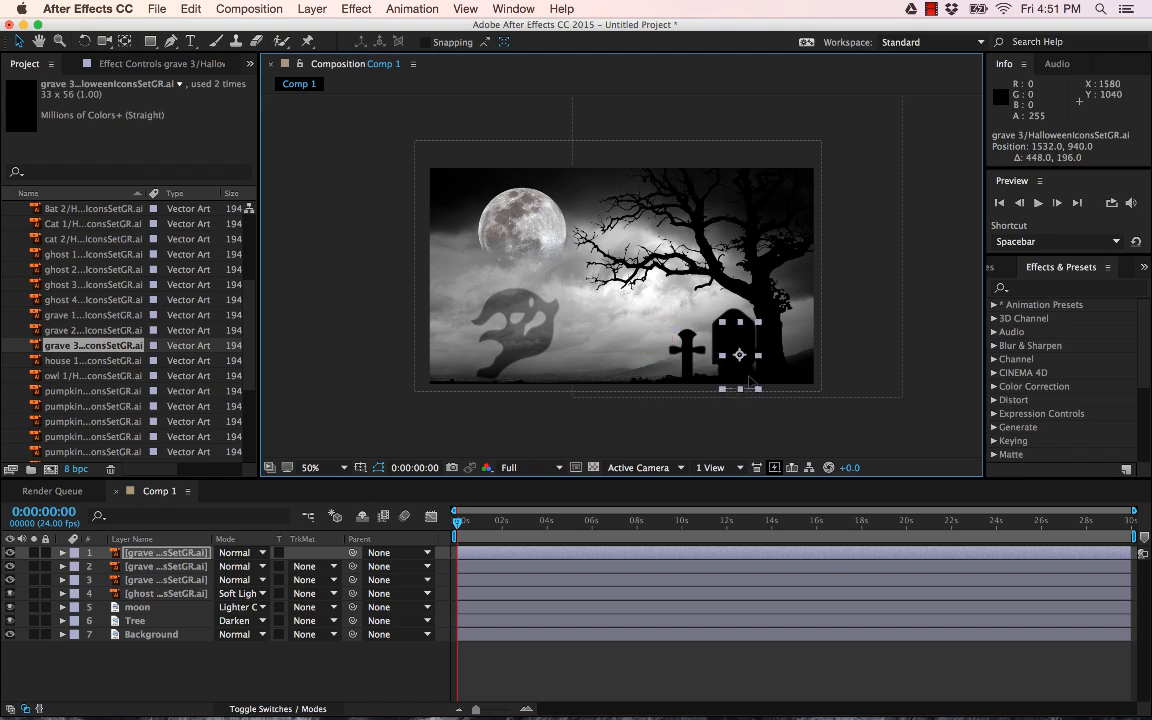
Move the grave 3 tombstone to the frame's edge right of the tree trunk, and shrink the rounded gravestone onto the ground.
left_click(730, 316)
left_click_drag(730, 316, 736, 331)
left_click(737, 333)
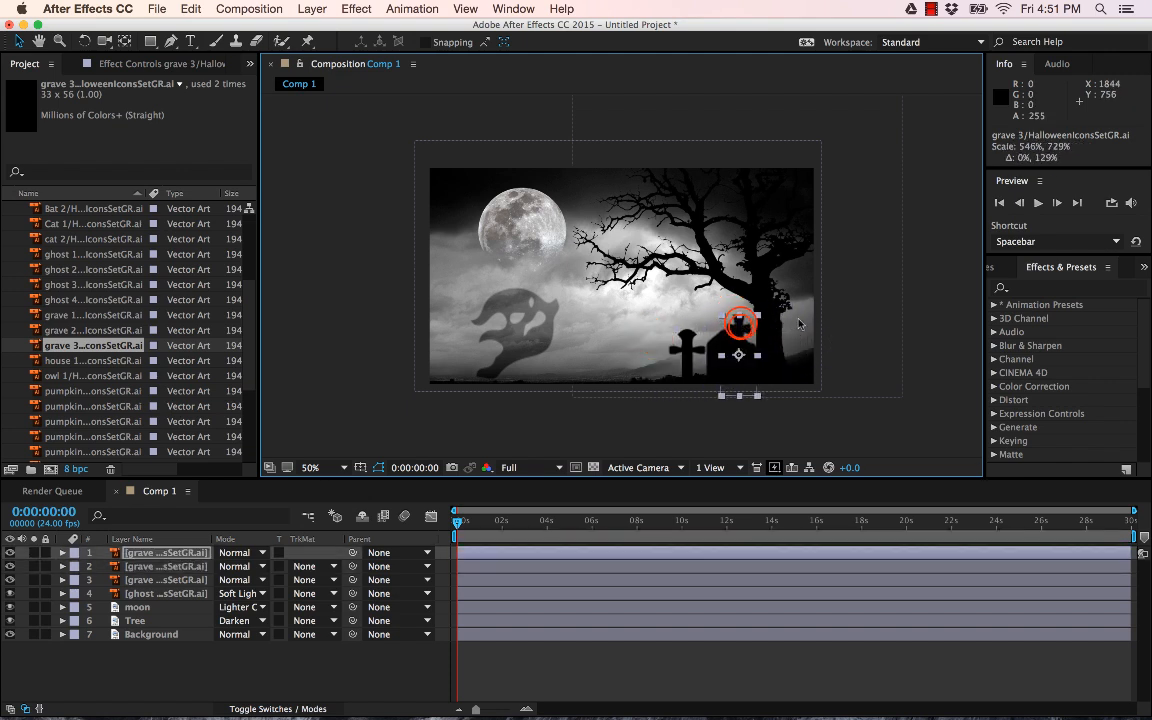
key("super+z")
left_click_drag(747, 330, 811, 326)
left_click_drag(729, 355, 810, 339)
left_click(785, 409)
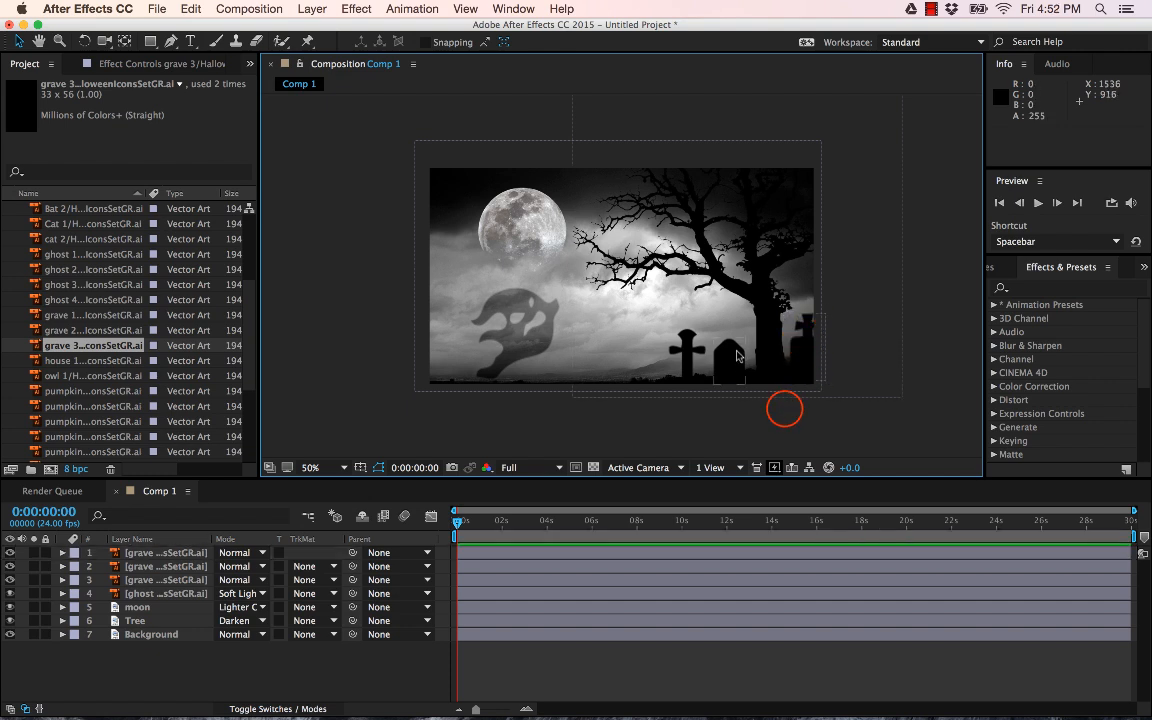
Turn on Continuously Rasterize for the three grave layers and the ghost layer.
scroll(737, 350, "up", 1)
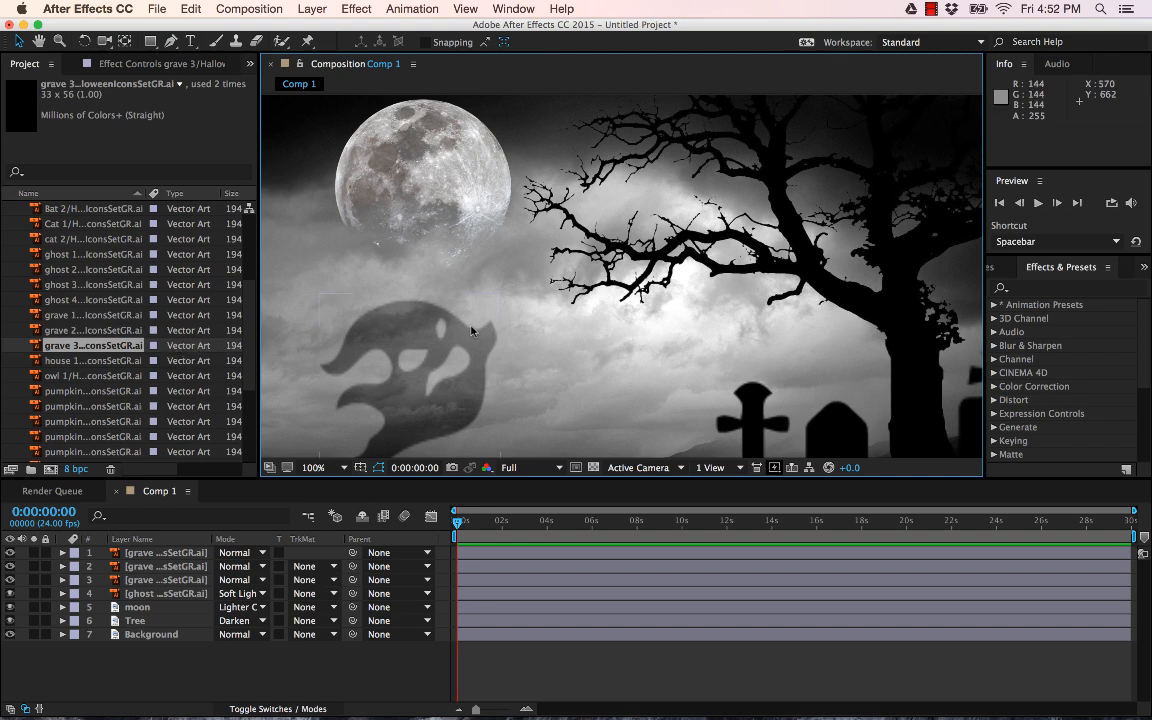
left_click(262, 708)
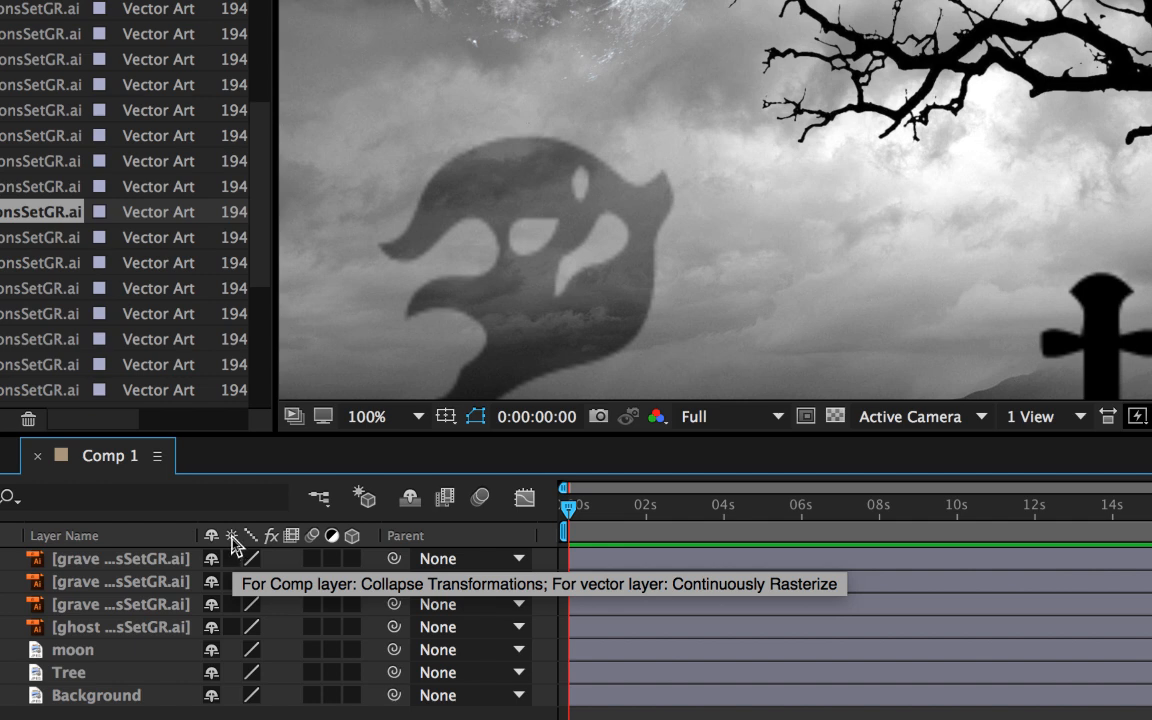
left_click_drag(231, 559, 236, 630)
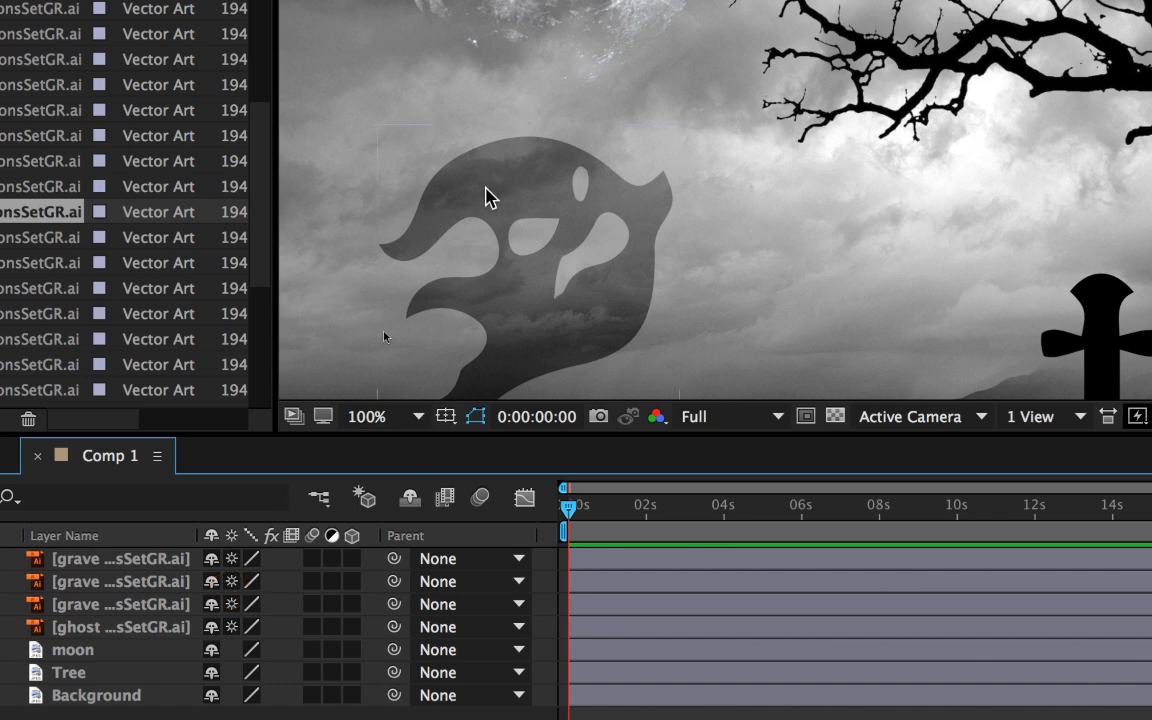
Examine the ghost and gravestone edges at several magnifications, and fit the whole composition in the viewer.
scroll(612, 264, "up", 1)
scroll(550, 266, "down", 1)
scroll(700, 230, "down", 1)
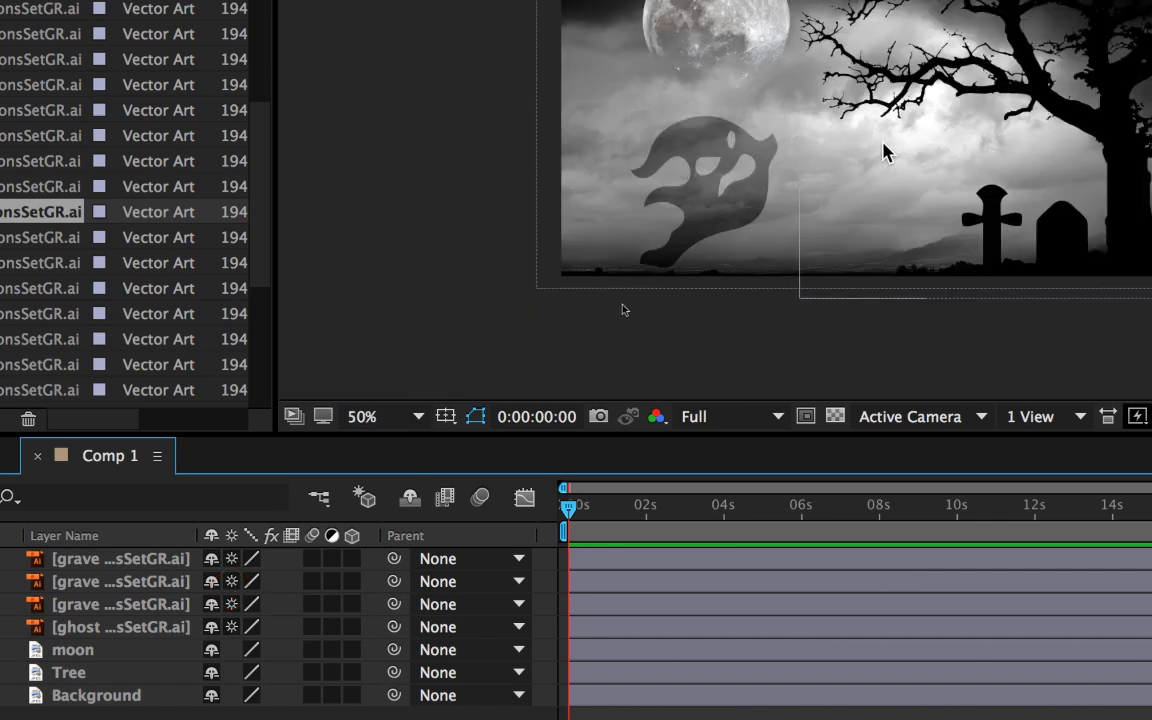
scroll(866, 175, "down", 5)
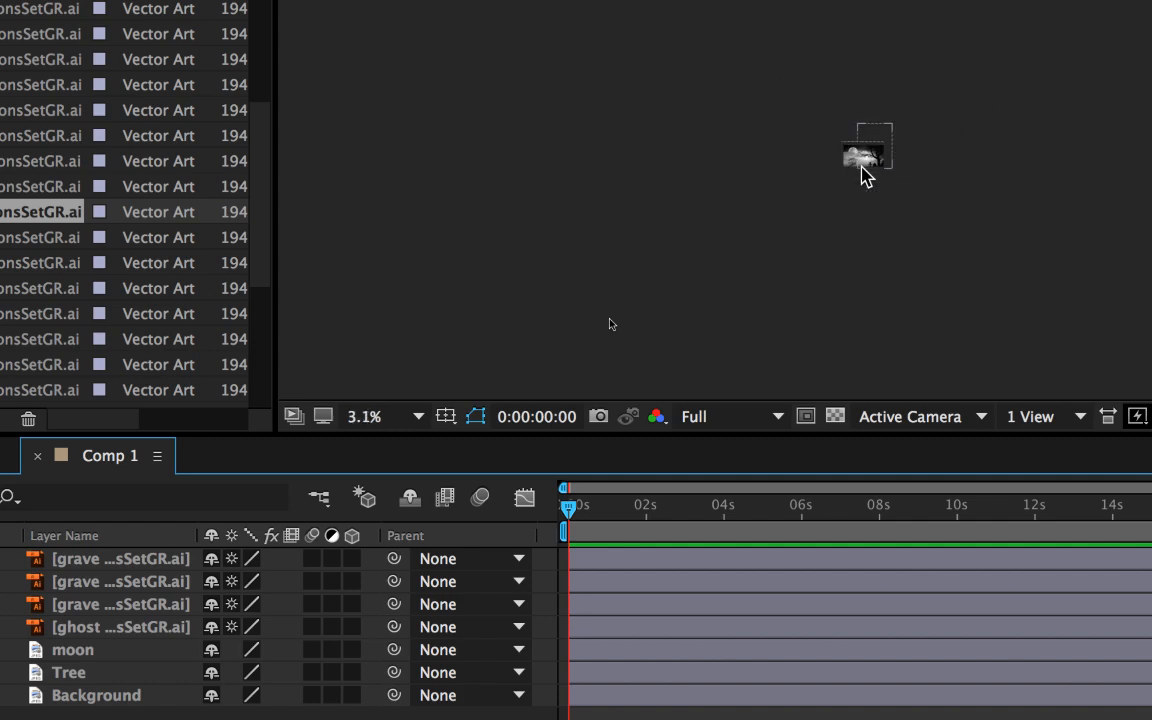
scroll(866, 175, "up", 5)
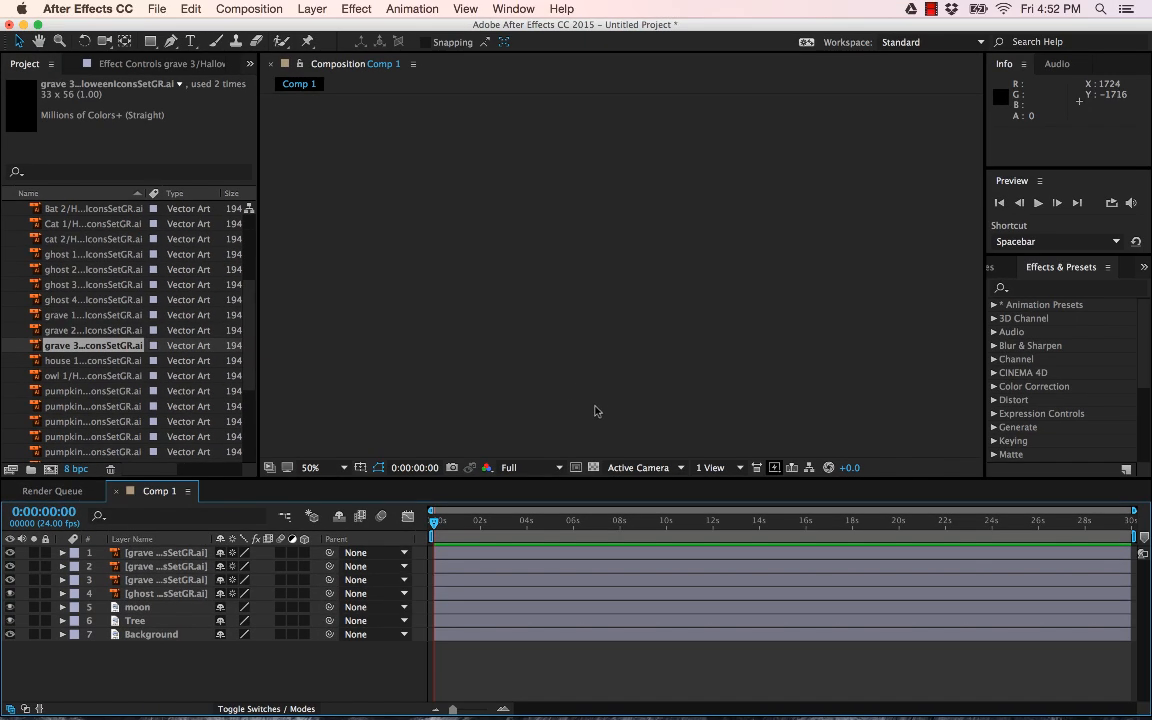
left_click_drag(548, 375, 599, 301)
left_click_drag(572, 379, 640, 293)
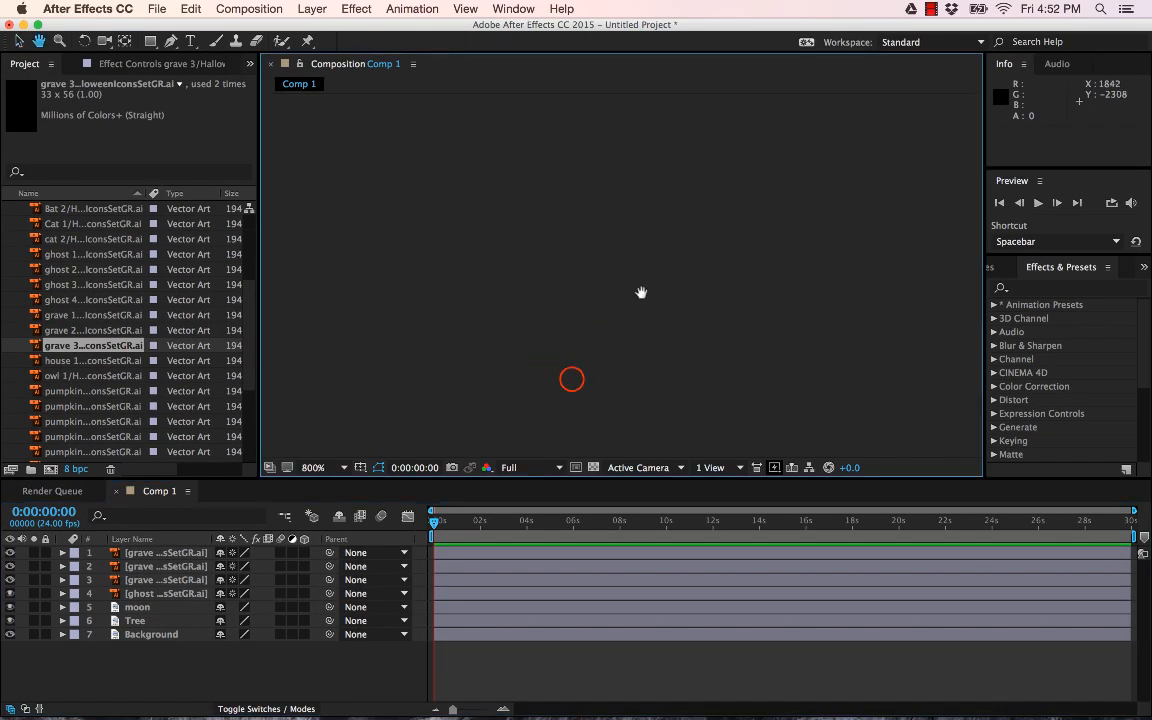
left_click_drag(631, 343, 612, 262)
left_click(318, 467)
left_click(329, 455)
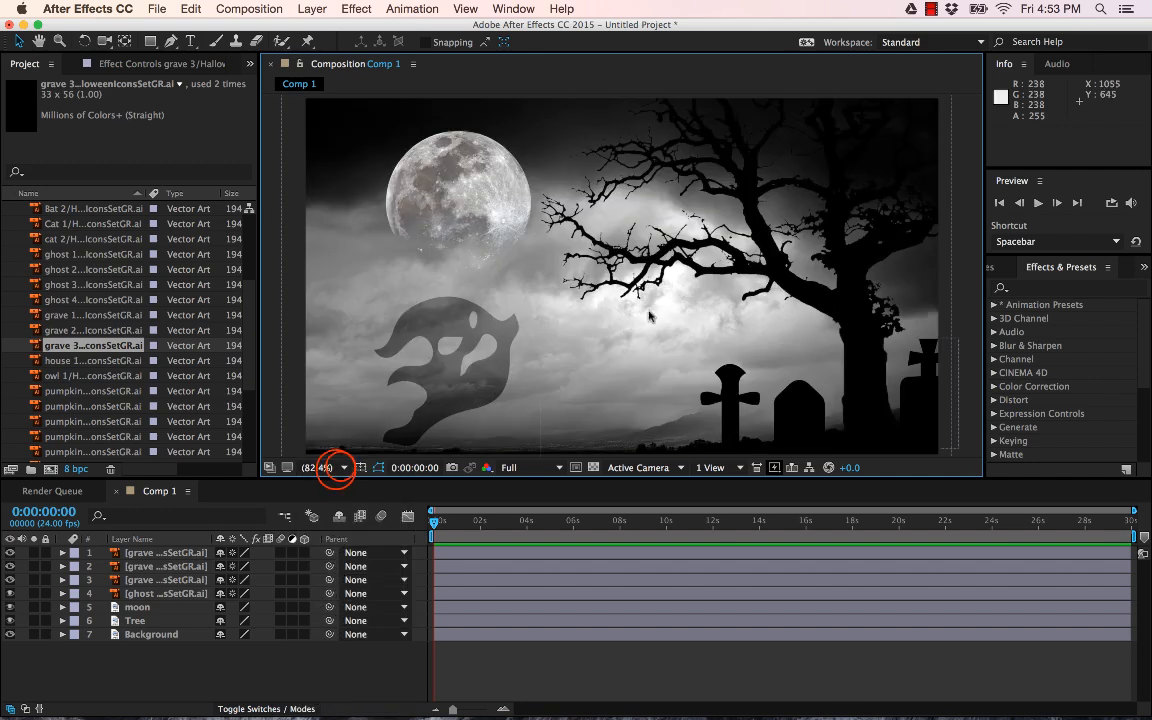
scroll(610, 333, "up", 3)
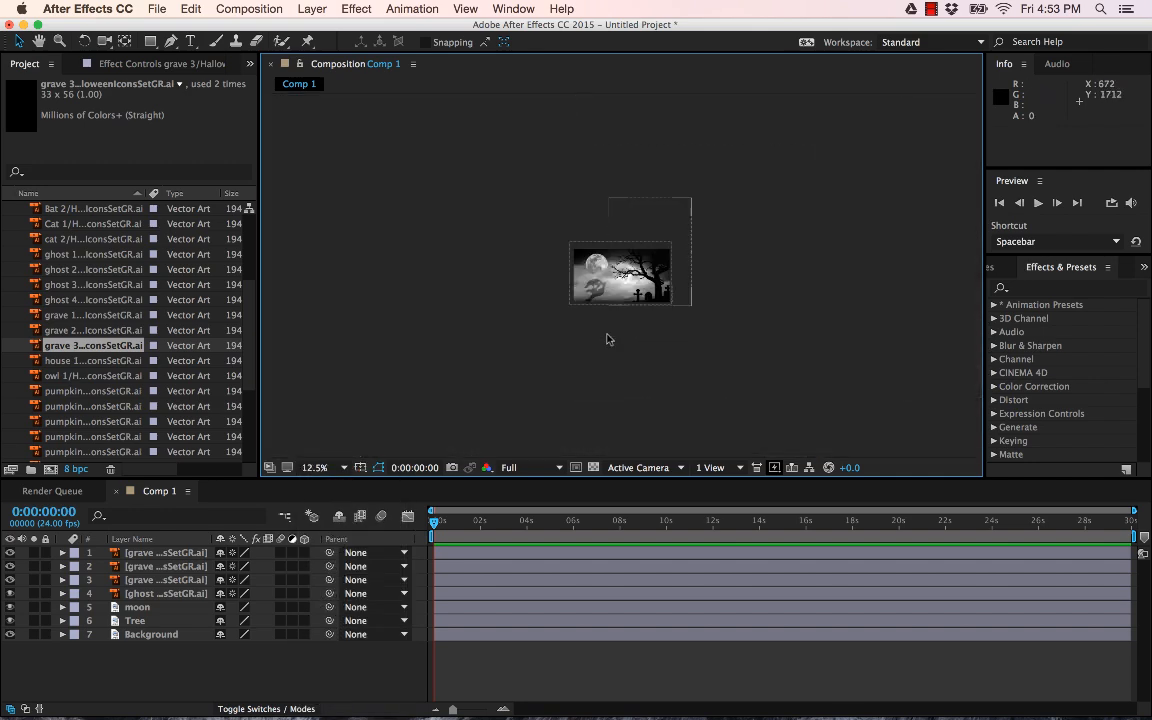
scroll(580, 350, "down", 6)
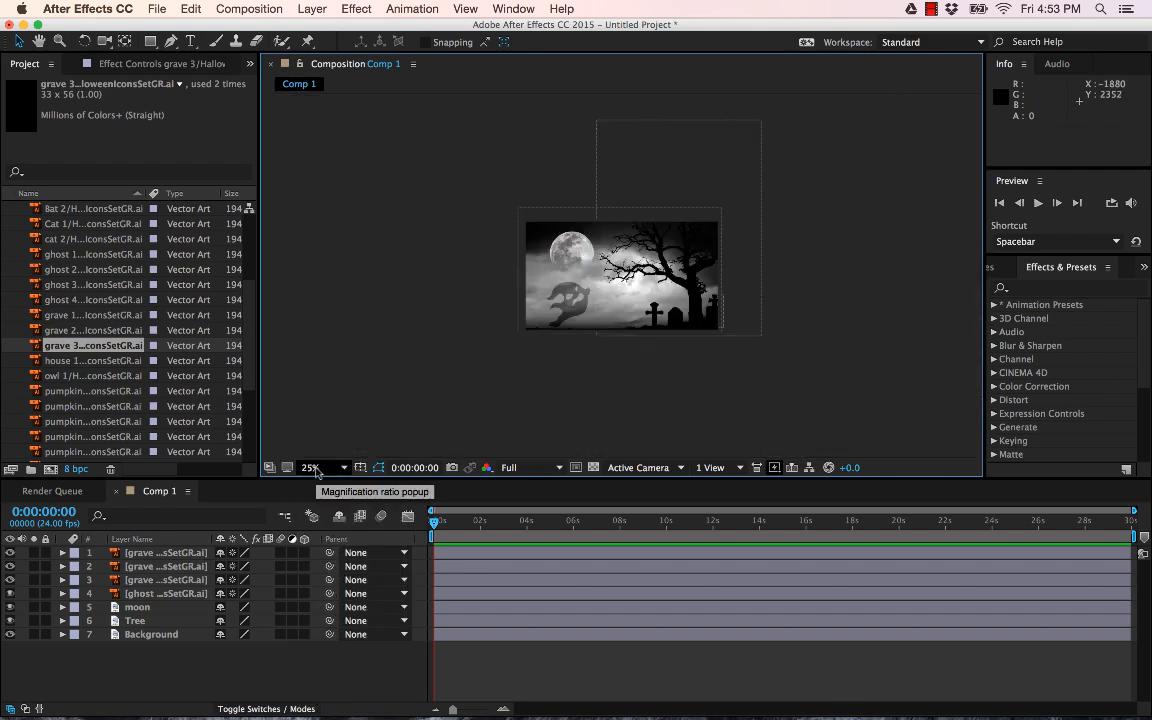
left_click(318, 467)
left_click(320, 464)
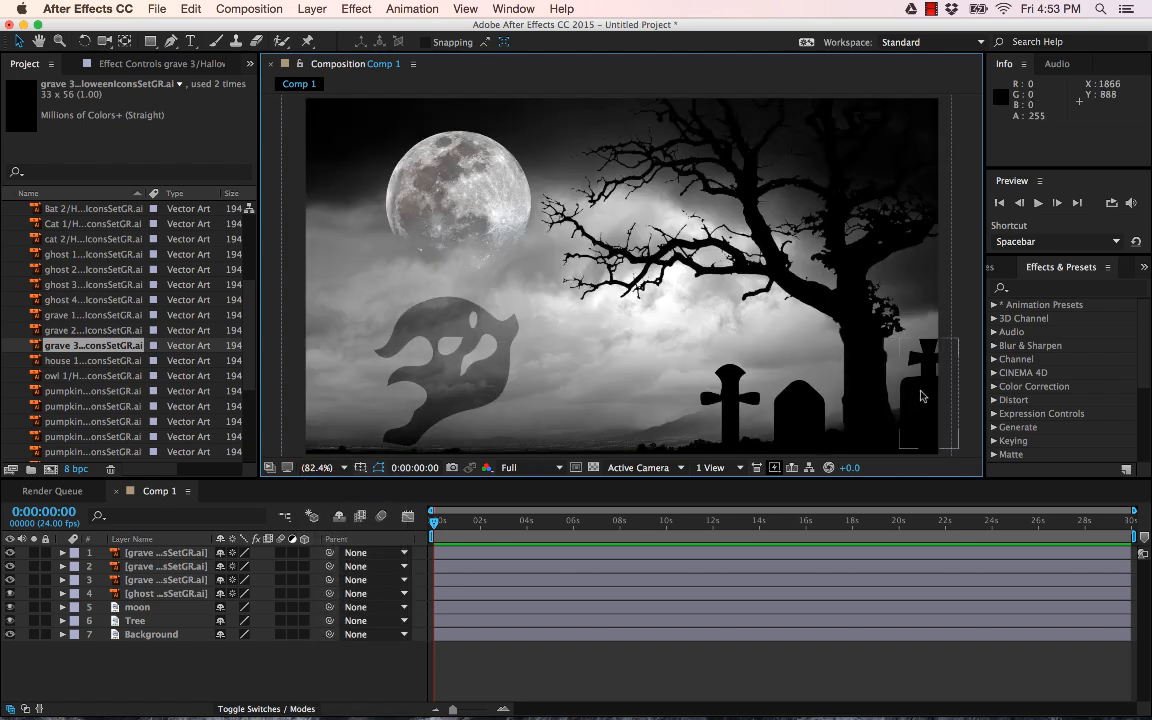
Add the house 1 icon, enlarge it over the moon side at about 172, 485, and turn on Continuously Rasterize for it.
left_click(55, 361)
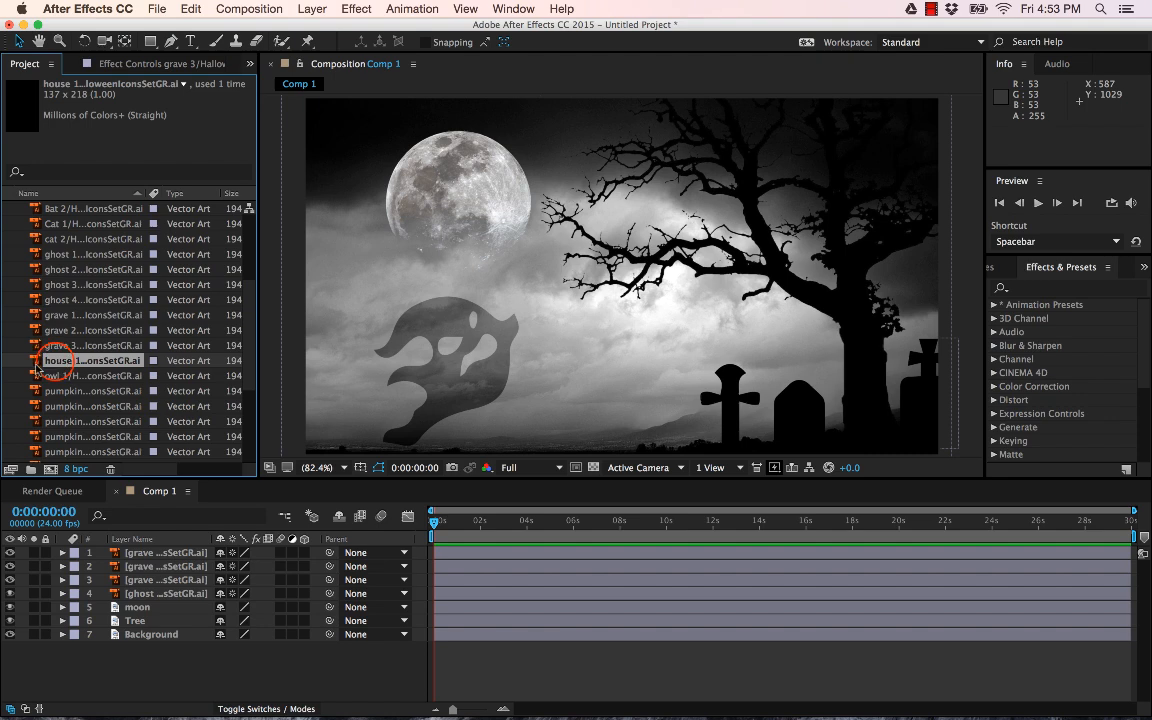
left_click_drag(55, 361, 393, 275)
left_click_drag(457, 142, 494, 98)
mouse_move(396, 296)
left_mouse_down()
mouse_move(409, 241)
mouse_move(391, 279)
left_mouse_up()
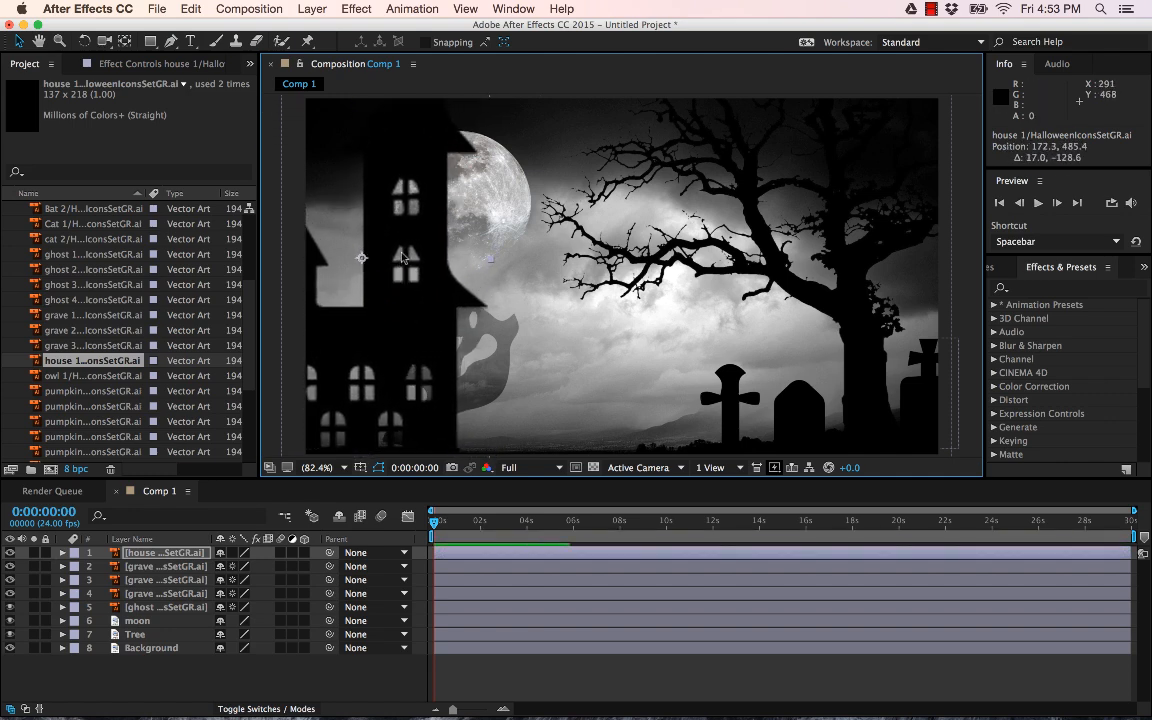
left_click(232, 552)
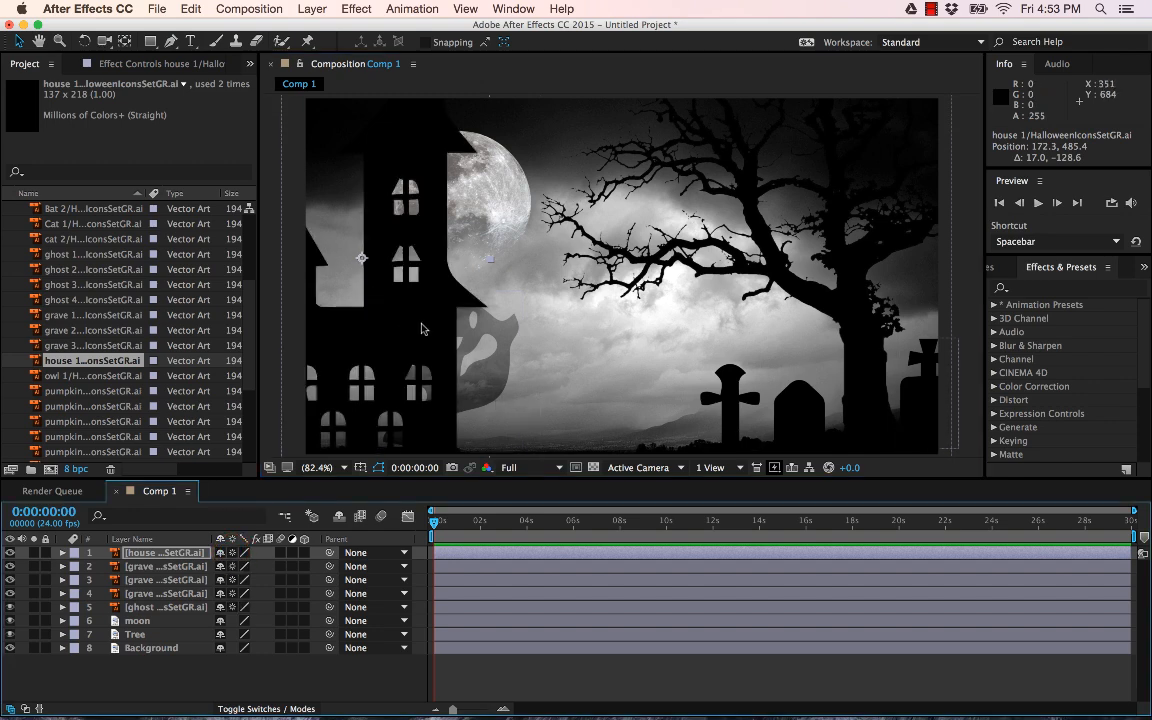
Compare the scene with the house layer hidden and shown, and delete the house layer.
left_click(10, 552)
left_click(10, 552)
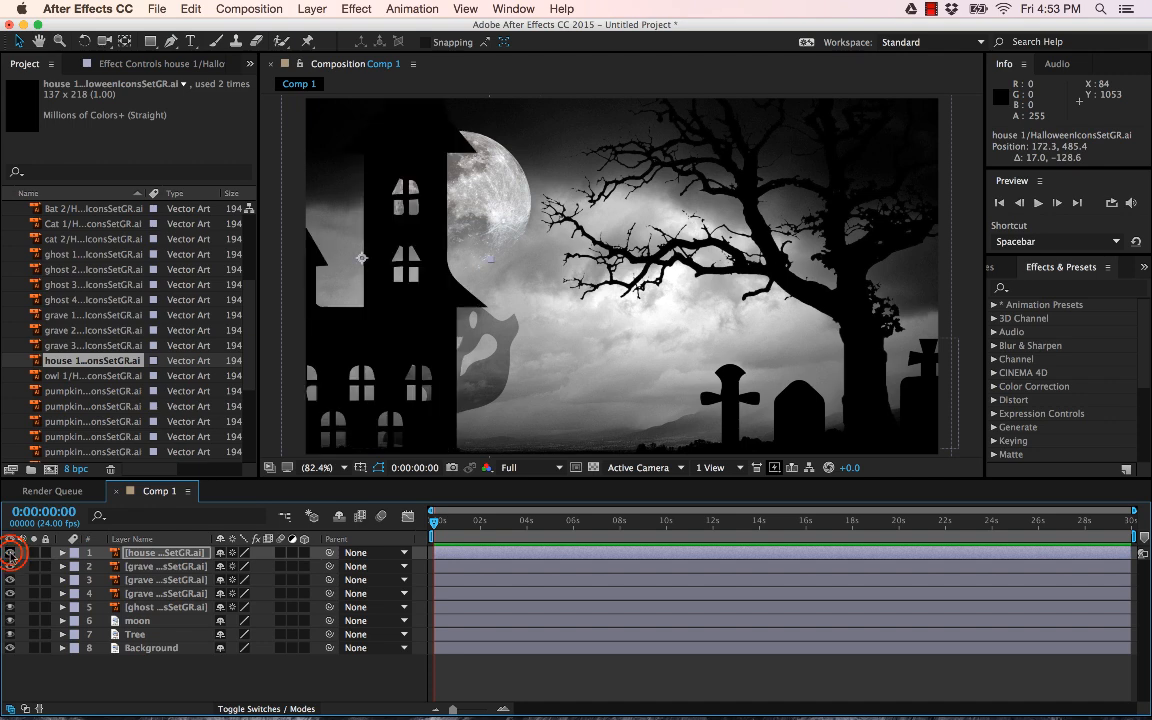
left_click(10, 552)
left_click(10, 552)
left_click(148, 553)
key("Delete")
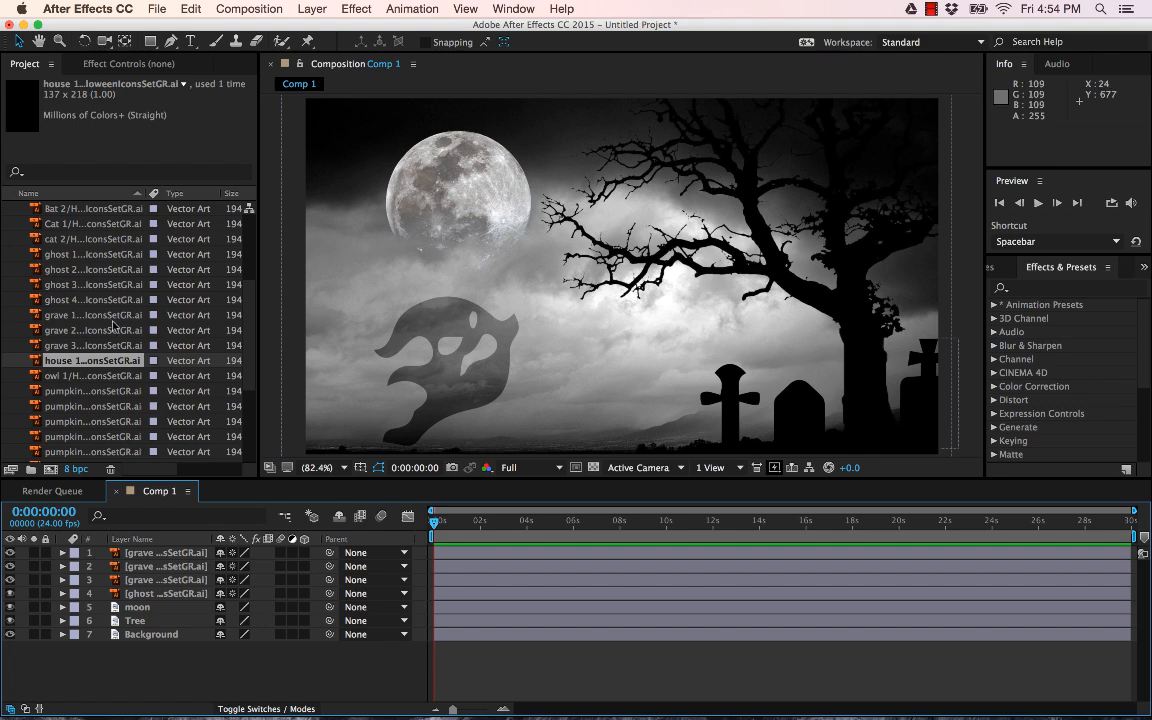
Add the spider 1 icon from the icon layers folder just below the tree's long branch.
scroll(112, 323, "up", 3)
scroll(112, 323, "down", 3)
scroll(112, 323, "down", 8)
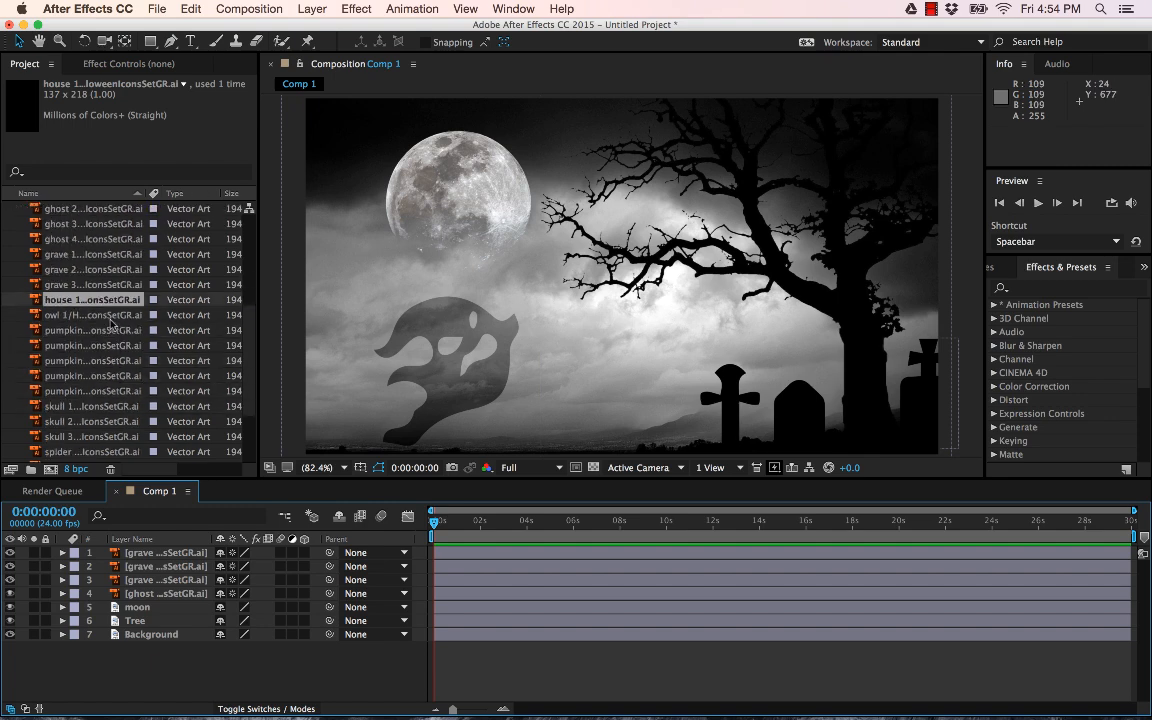
left_click(62, 392)
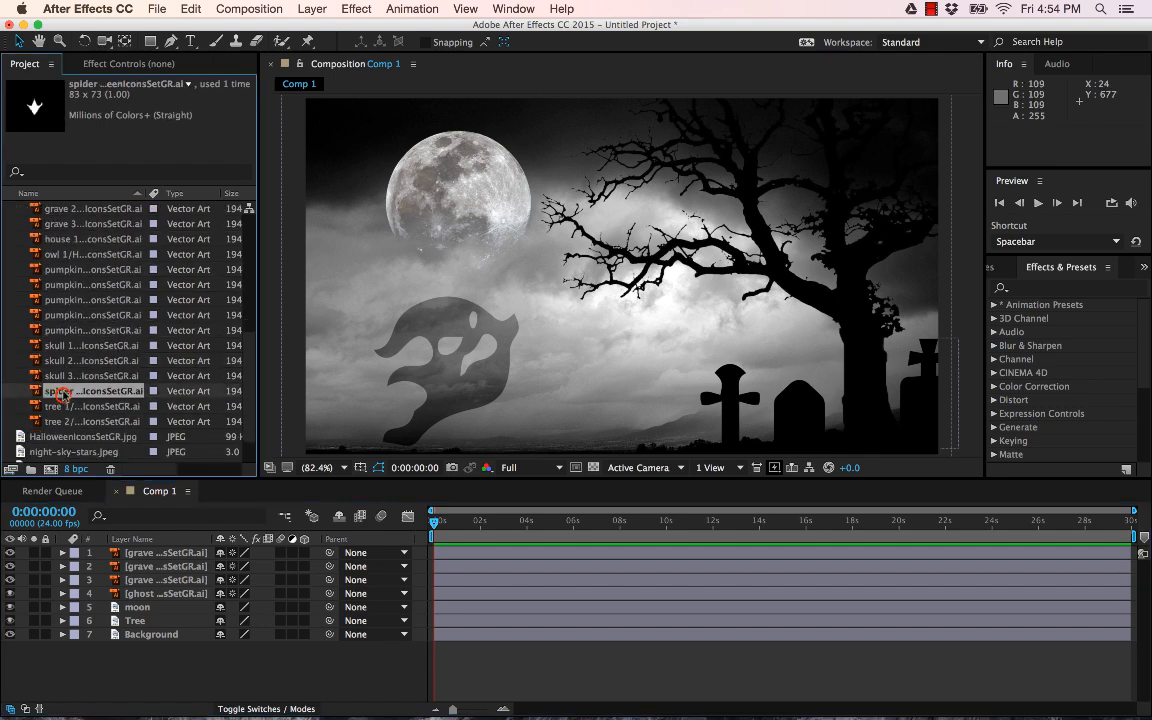
left_click_drag(35, 392, 692, 280)
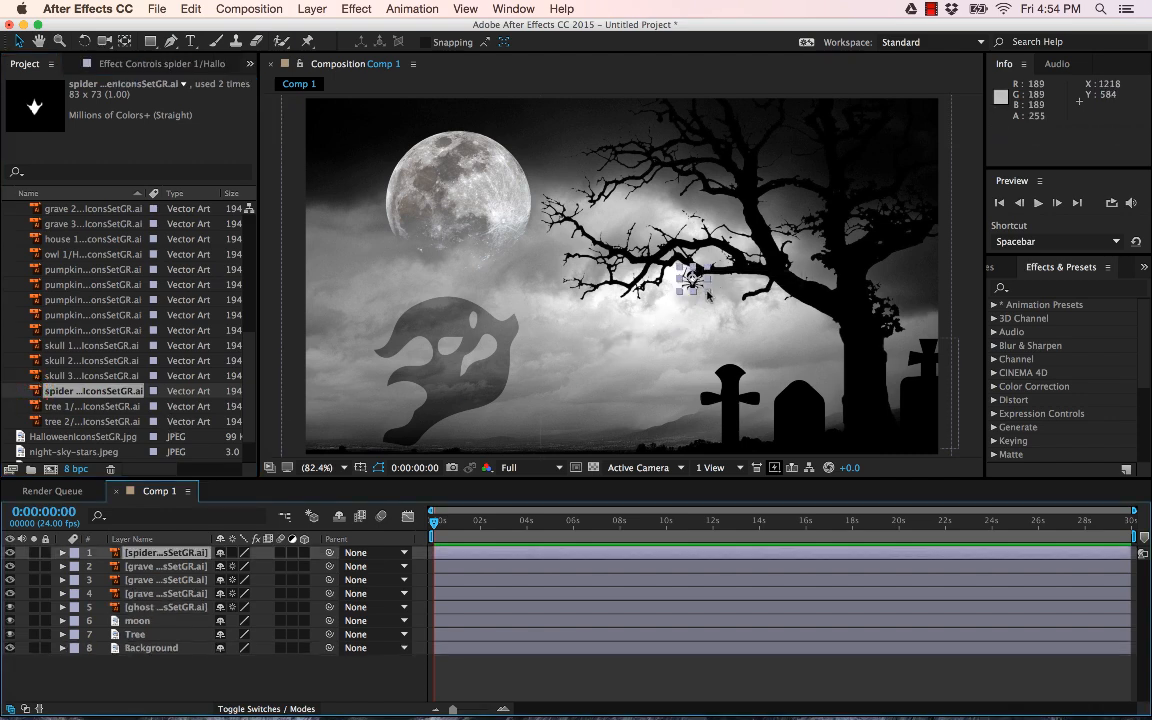
left_click_drag(694, 293, 795, 315)
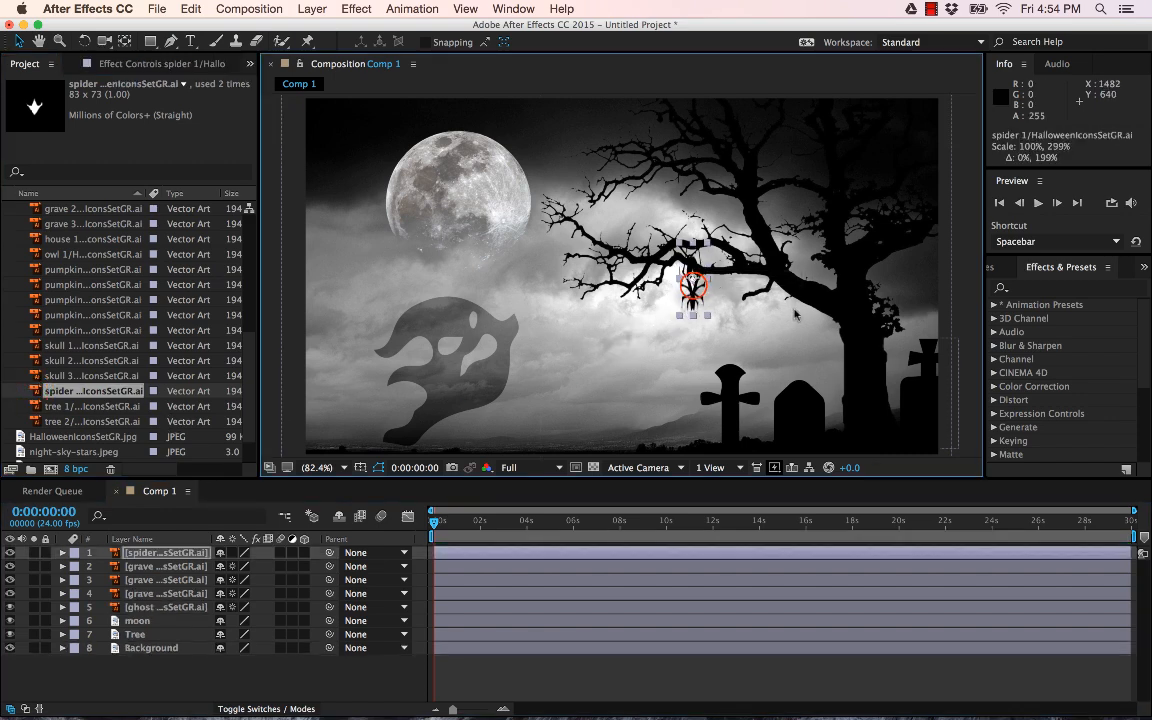
key("super+z")
left_click_drag(692, 290, 753, 304)
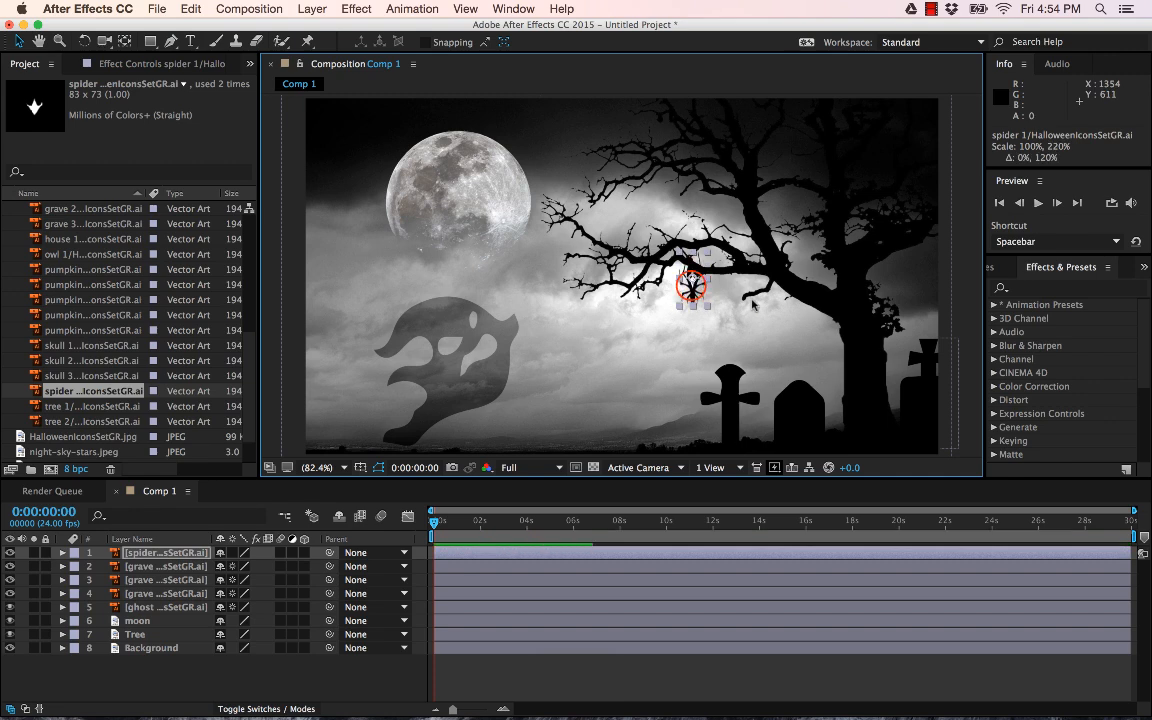
key("super+z")
Move the spider onto the thick branch beside the tree trunk, at about 1539, 596.
key("/")
left_click_drag(690, 285, 853, 298)
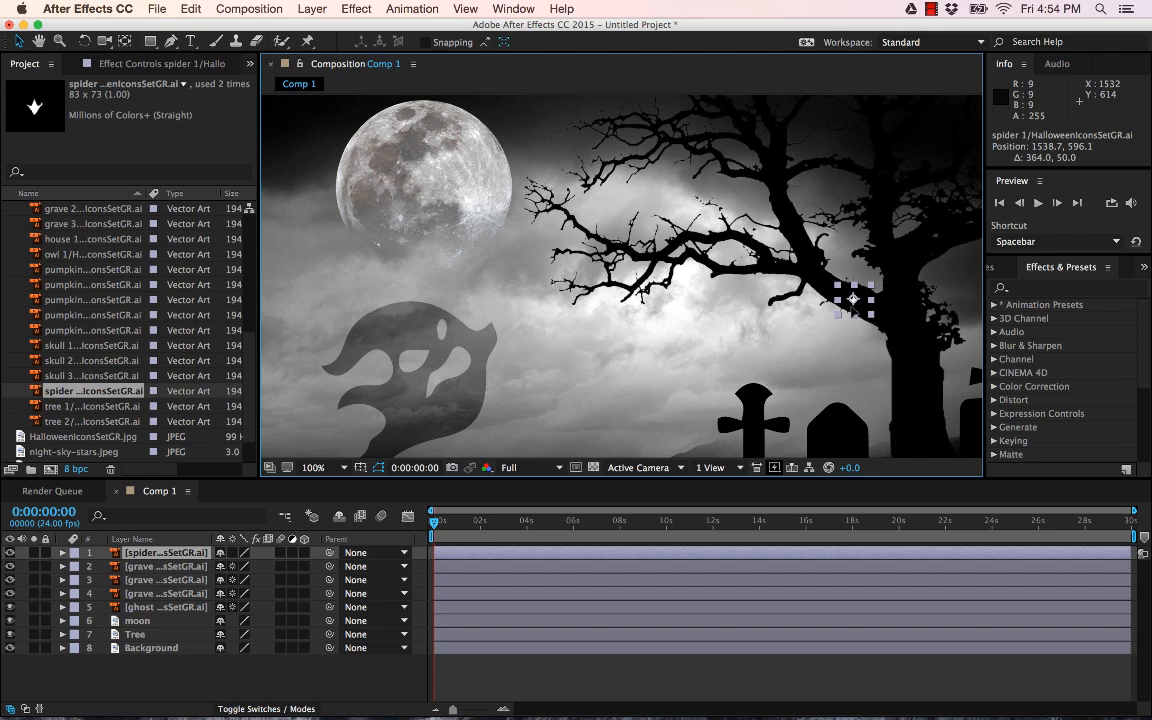
left_click(854, 297)
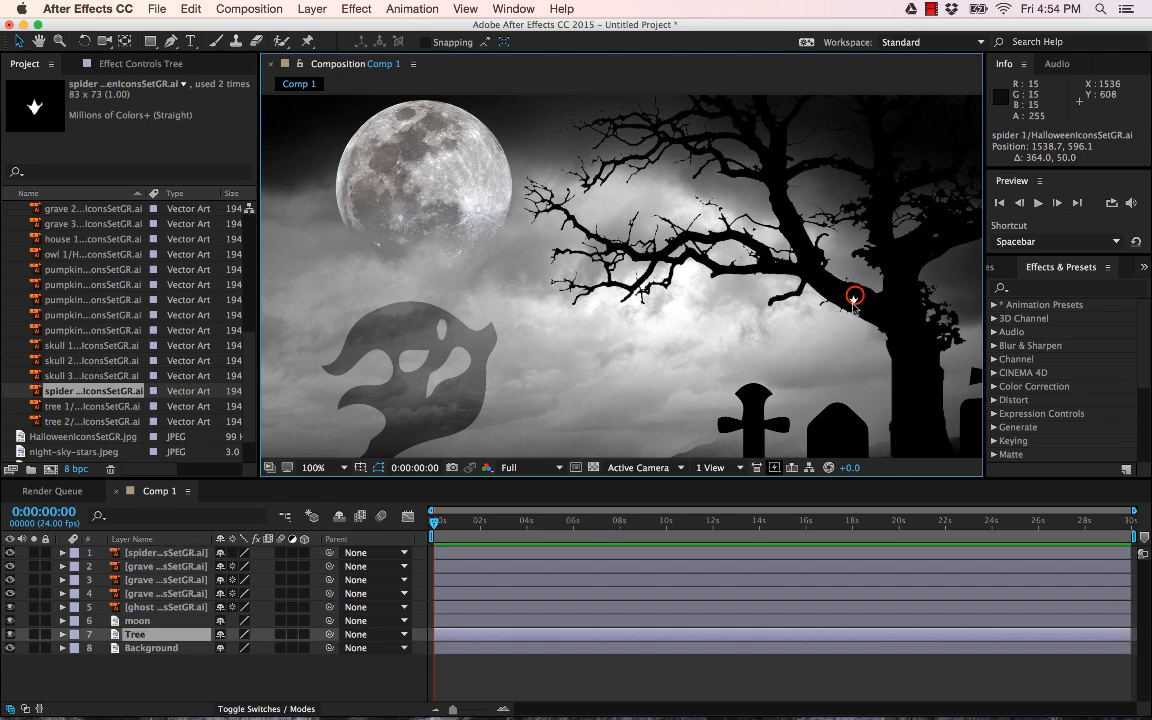
left_click(854, 300)
left_click(851, 314)
left_click(843, 292)
left_click(855, 290)
left_click(861, 281)
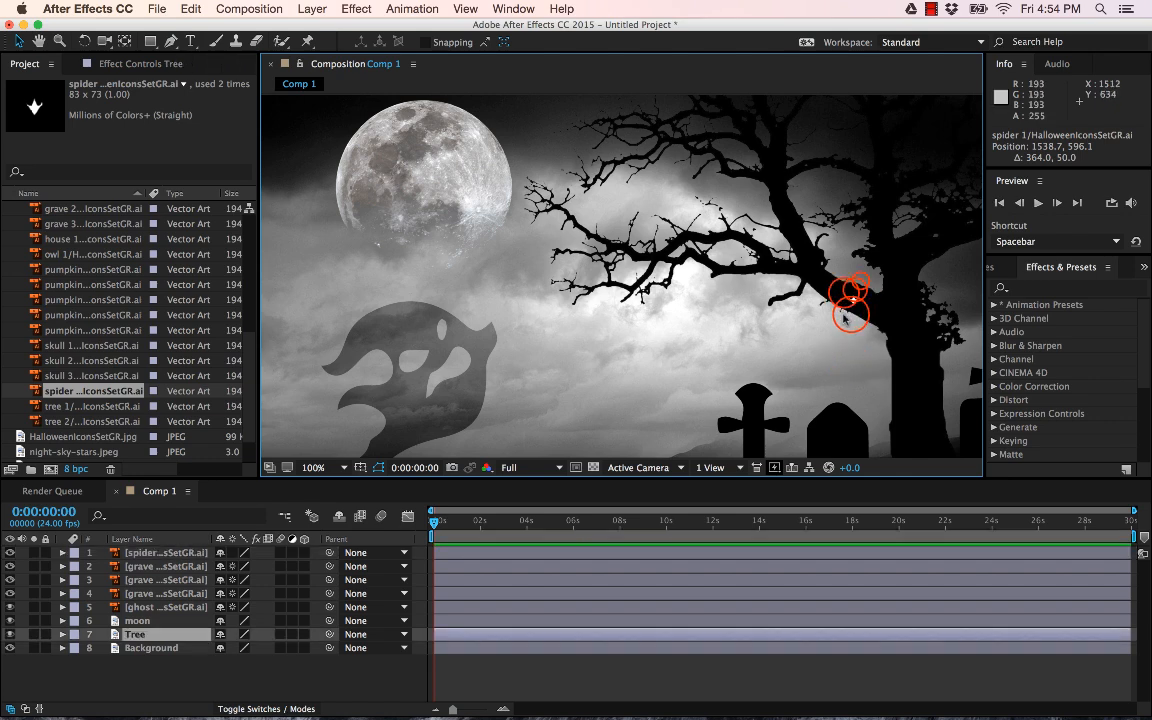
key("comma")
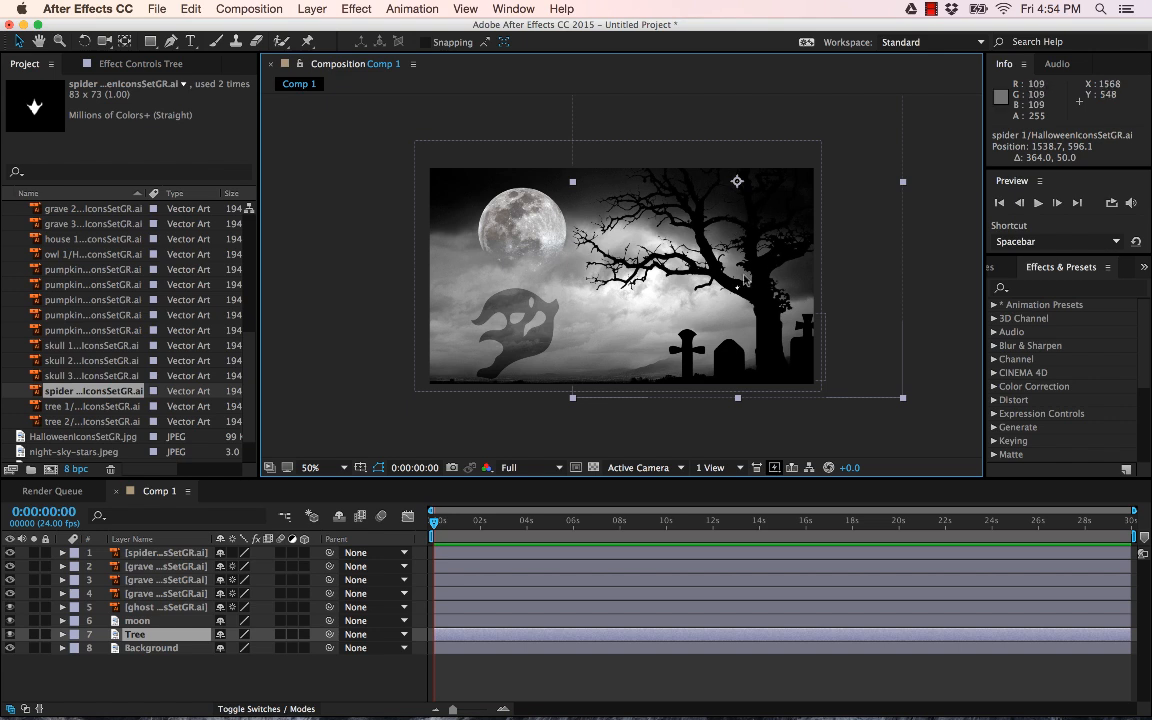
Add the ghost 2 icon over the gravestones at about 1476, 924, and turn on Continuously Rasterize for the ghost 2 and spider layers.
left_click(155, 552)
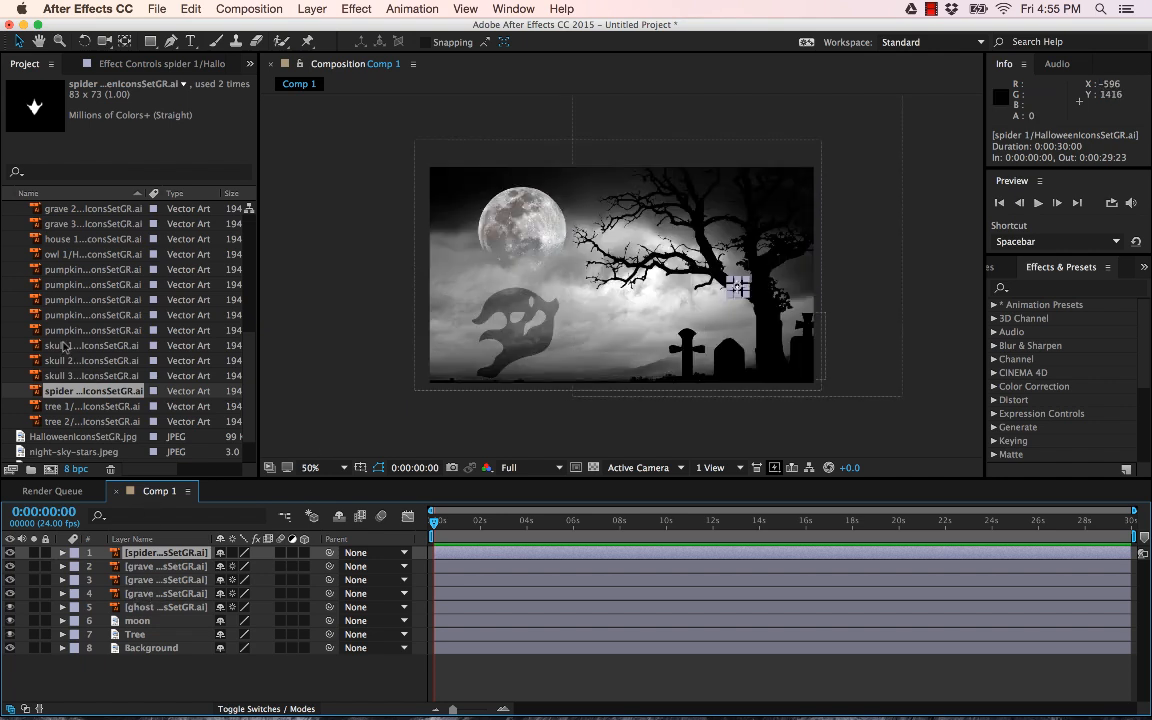
scroll(72, 275, "up", 3)
left_click_drag(57, 239, 740, 352)
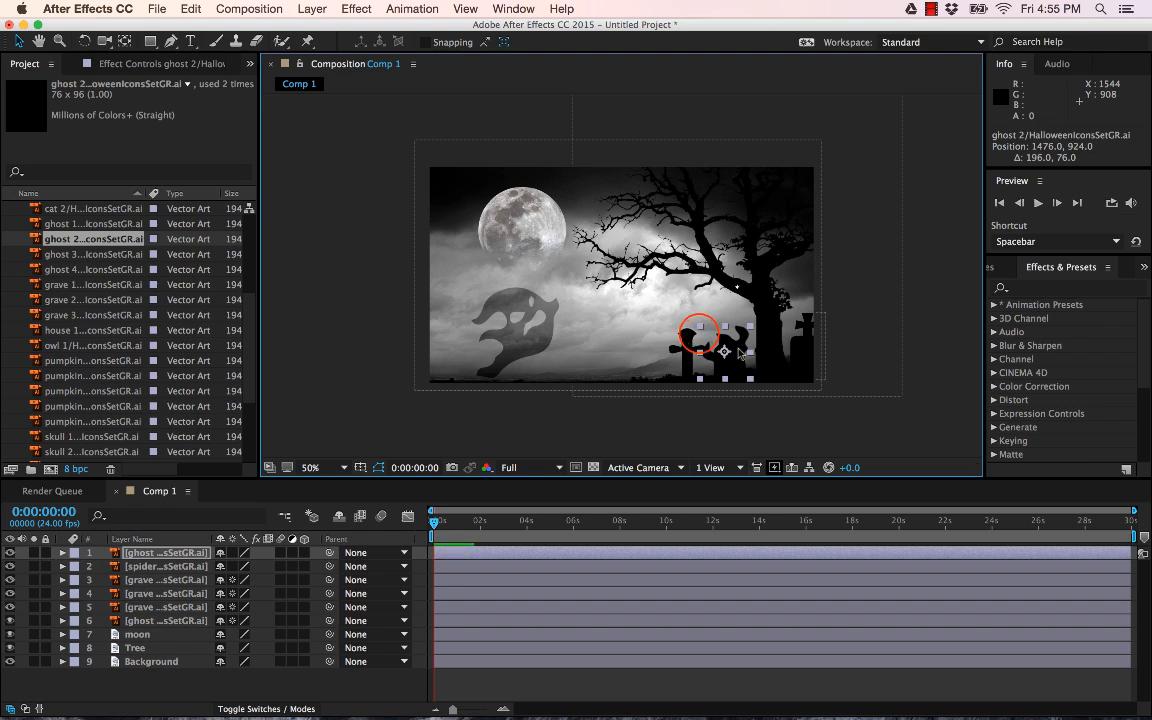
left_click_drag(232, 552, 232, 566)
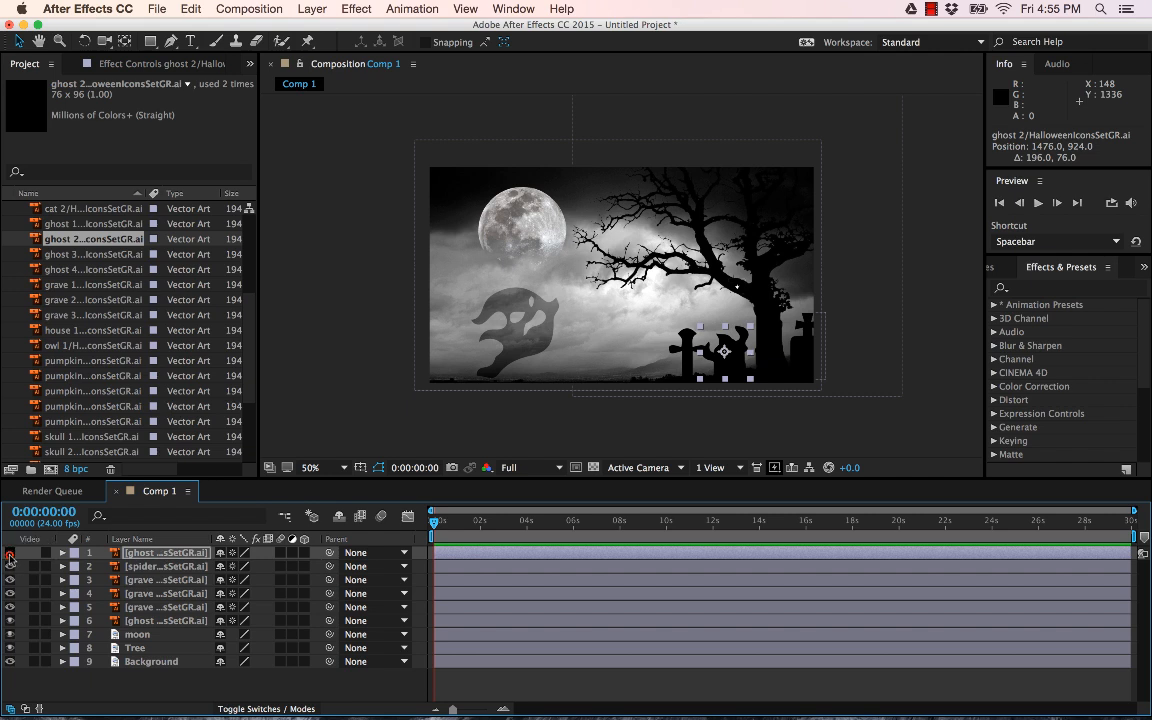
Hide both ghost layers while keeping the spider and gravestone layers visible.
left_click_drag(10, 556, 11, 582)
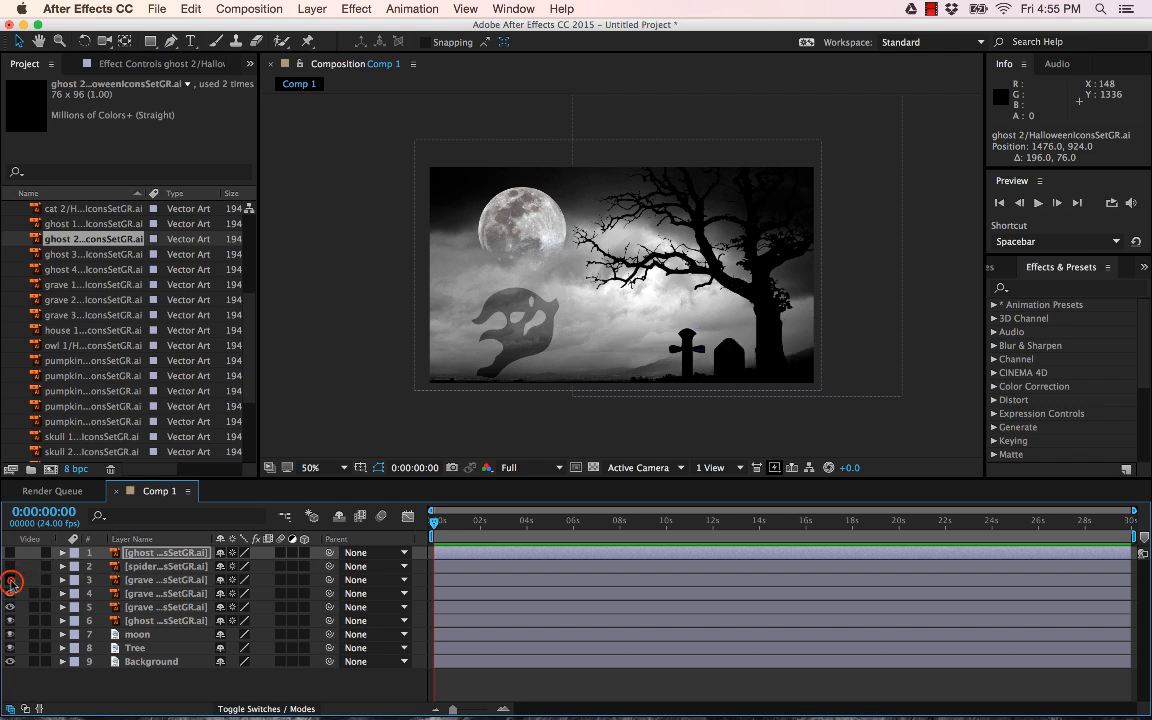
left_click(11, 582)
left_click(10, 568)
left_click(12, 621)
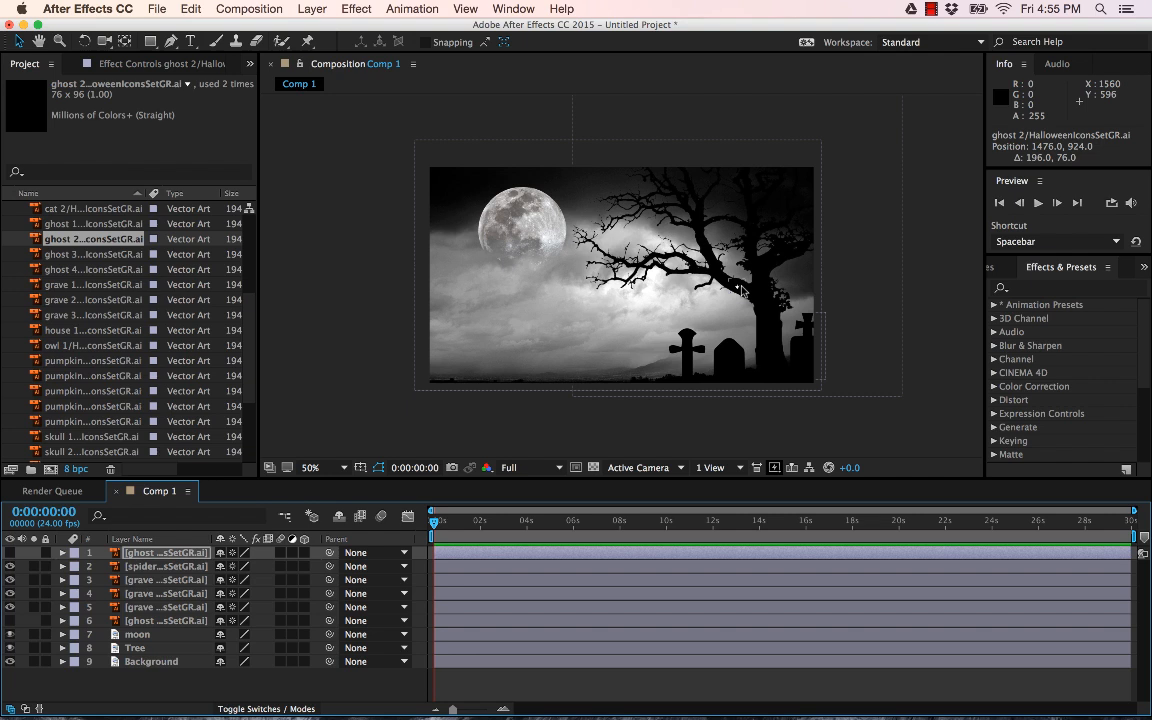
key("period")
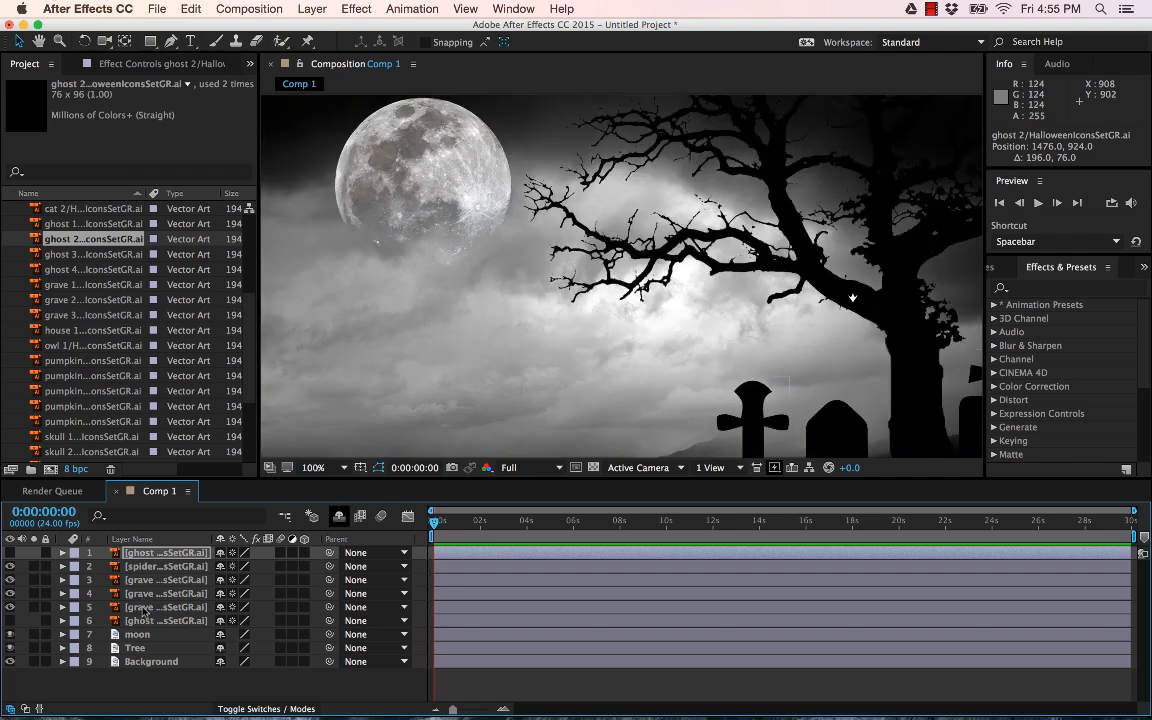
Save the project as "scarescape 3" in the After Effects folder.
left_click(140, 567)
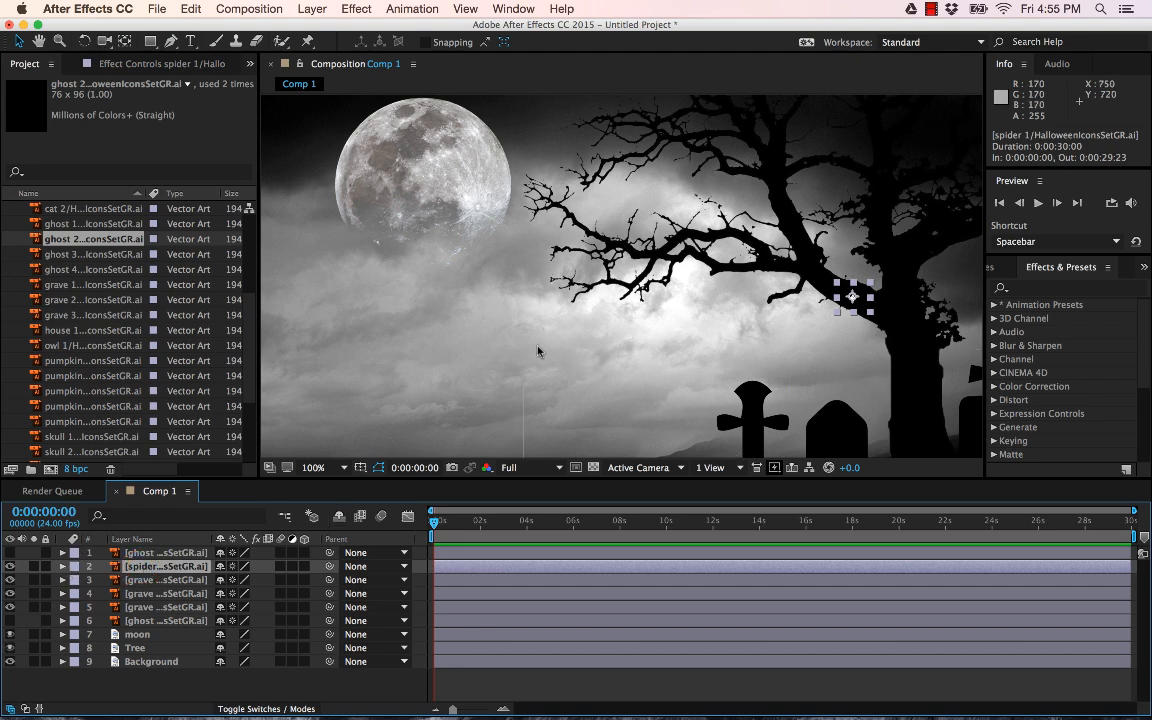
key("super+s")
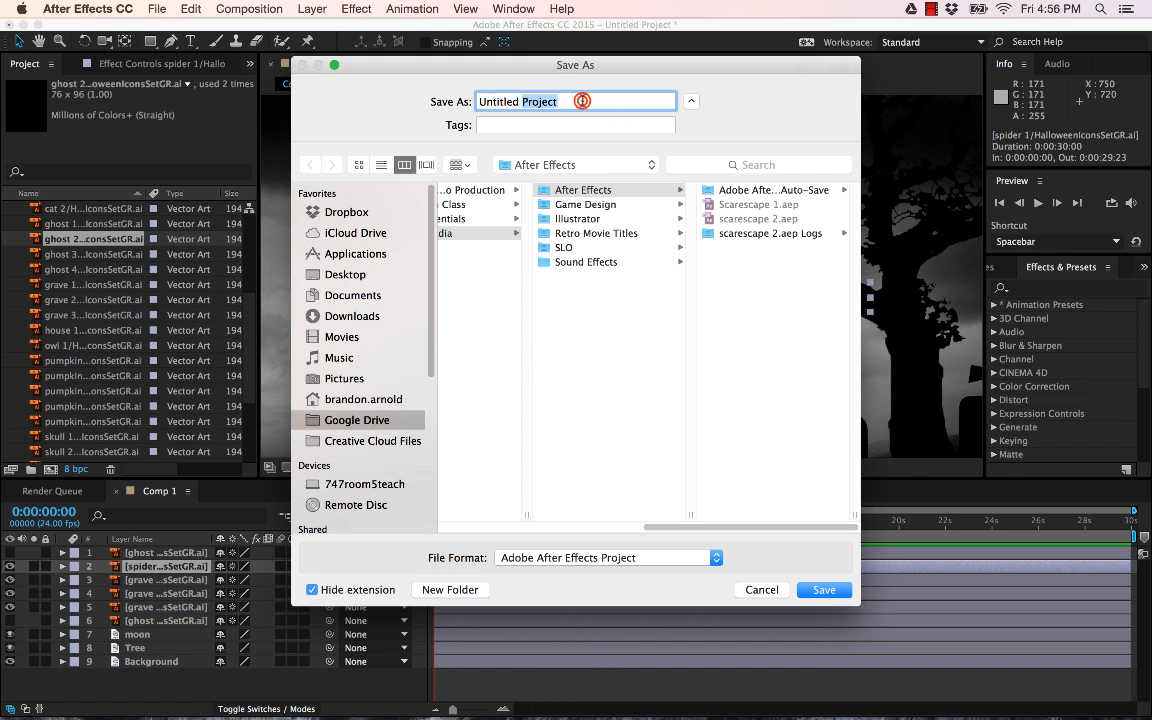
type("sc")
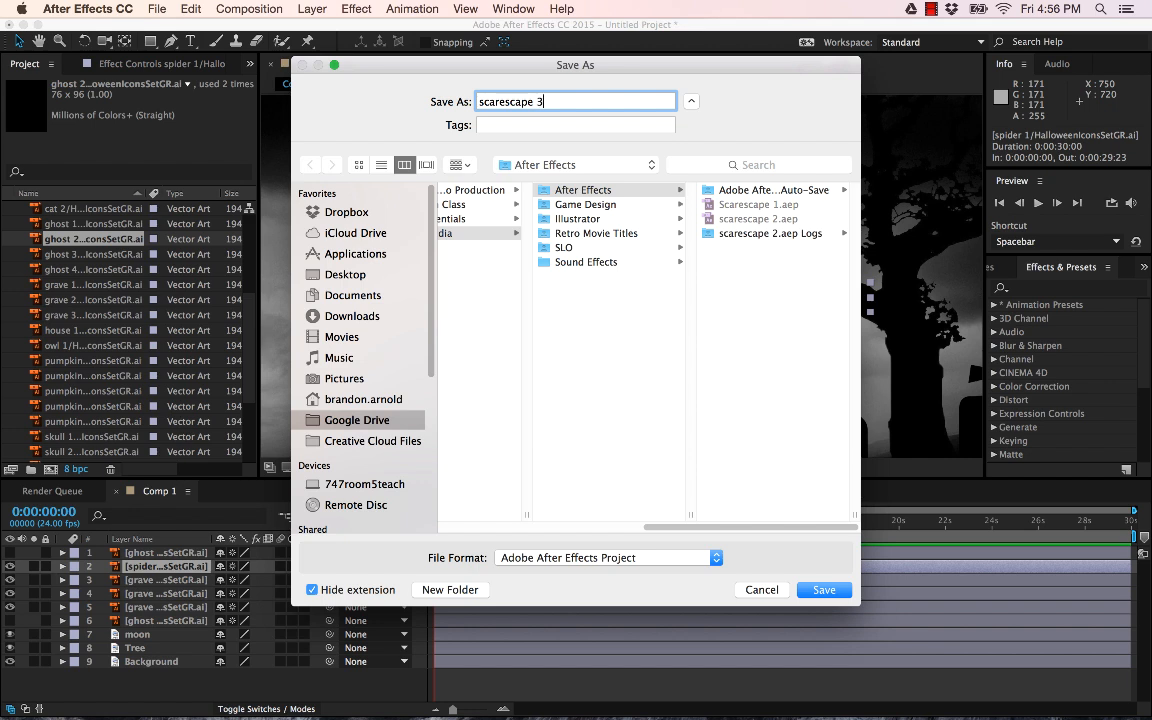
type("arescape 3")
key("Return")
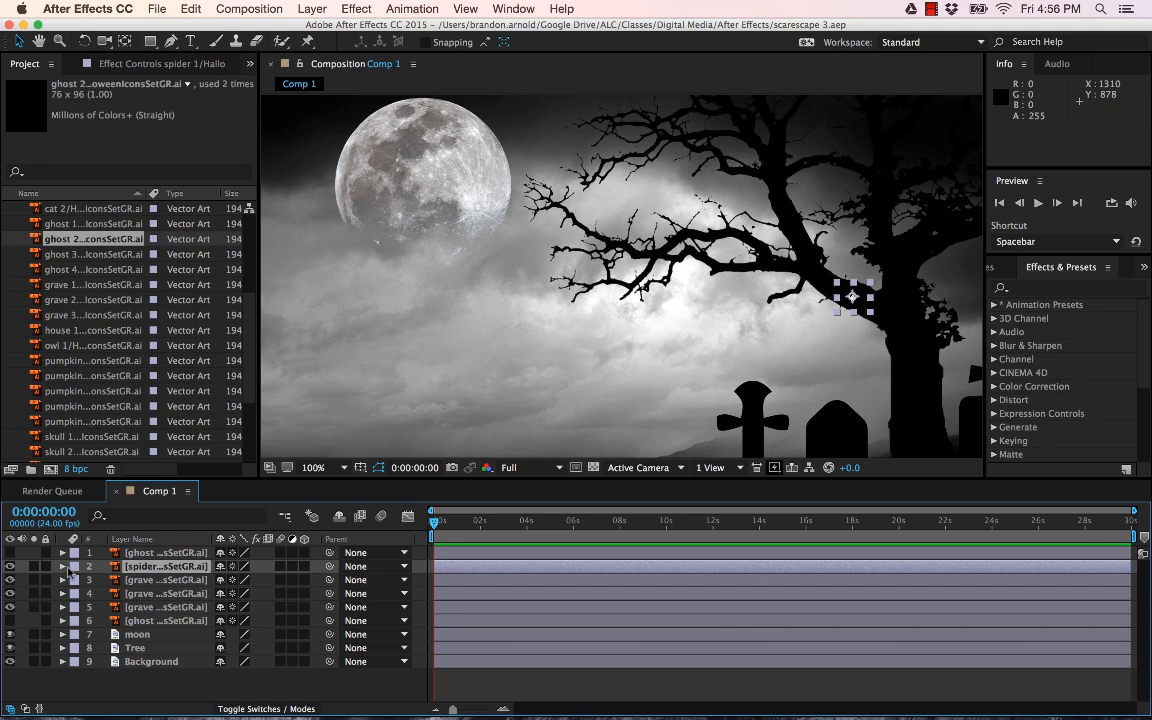
Show the spider layer's transform properties and move the spider into the bright sky below the long branch, at about 1117, 644.
left_click(62, 566)
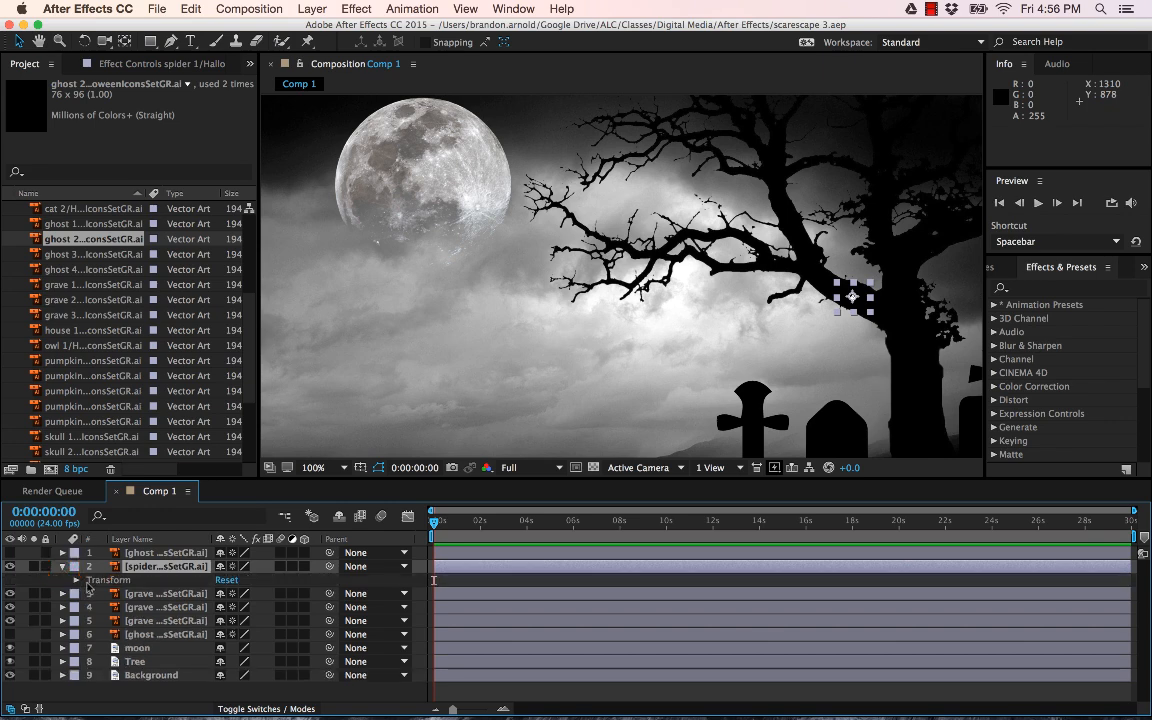
left_click(75, 580)
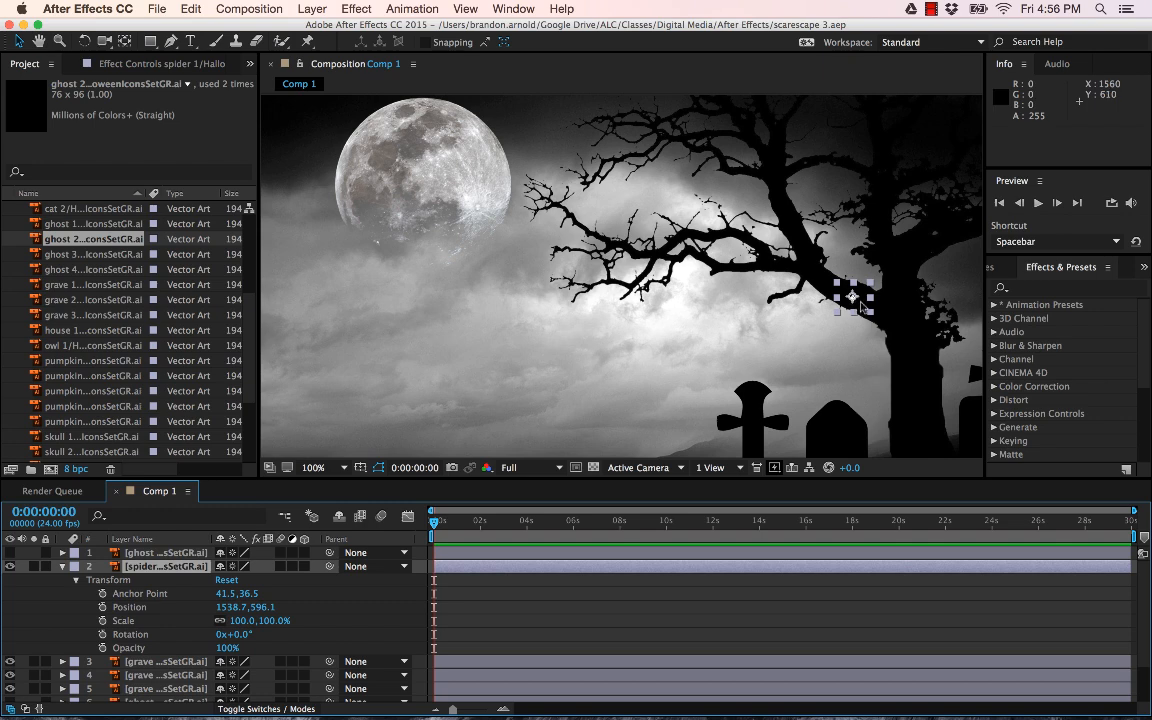
left_click_drag(851, 300, 703, 325)
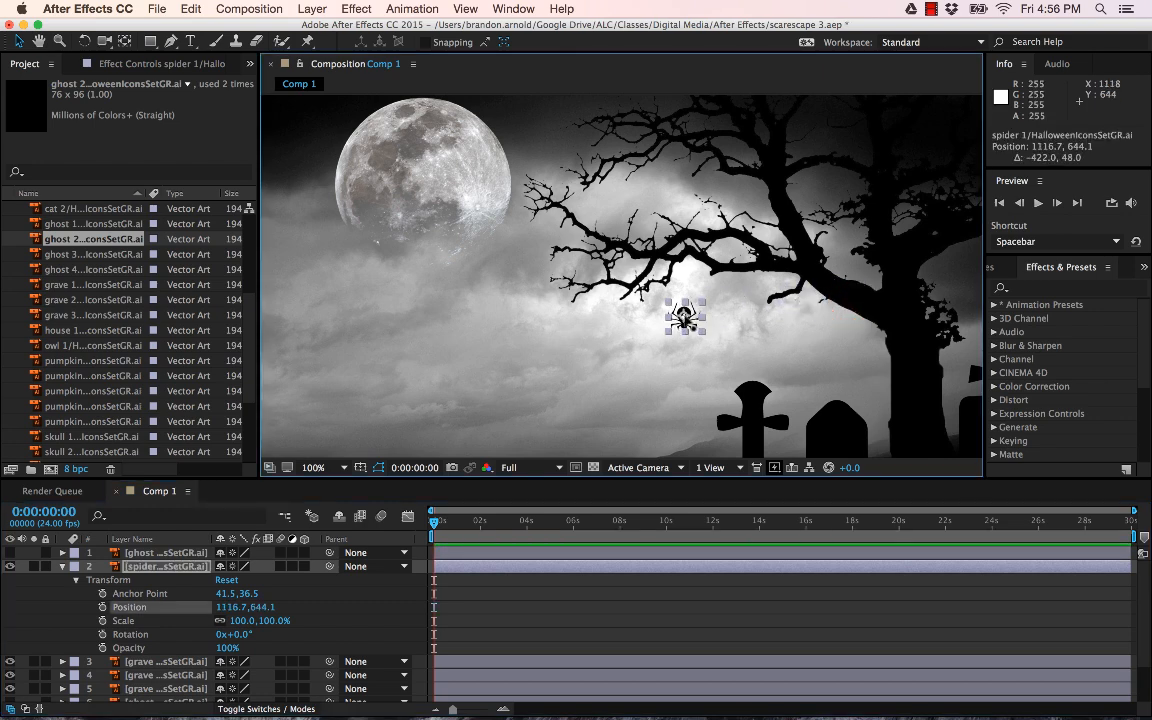
scroll(686, 318, "up", 4)
scroll(745, 355, "down", 2)
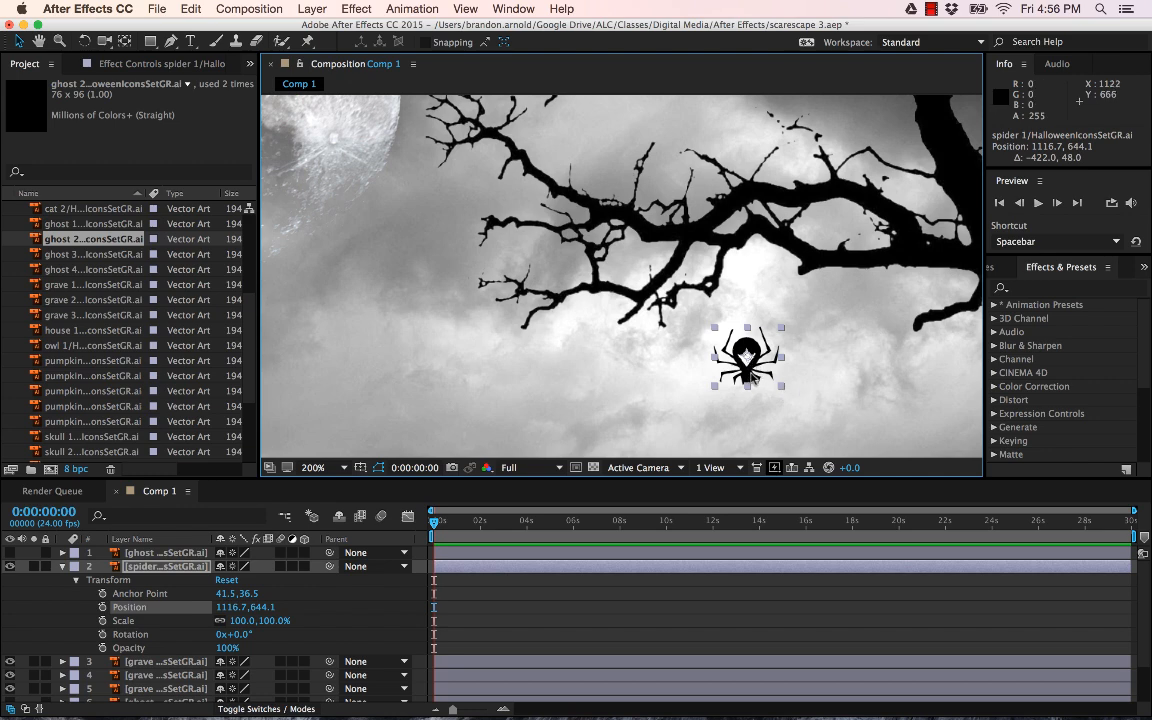
Rotate the spider slightly around its centre with the Rotation tool, to about 3.3°.
left_click(85, 41)
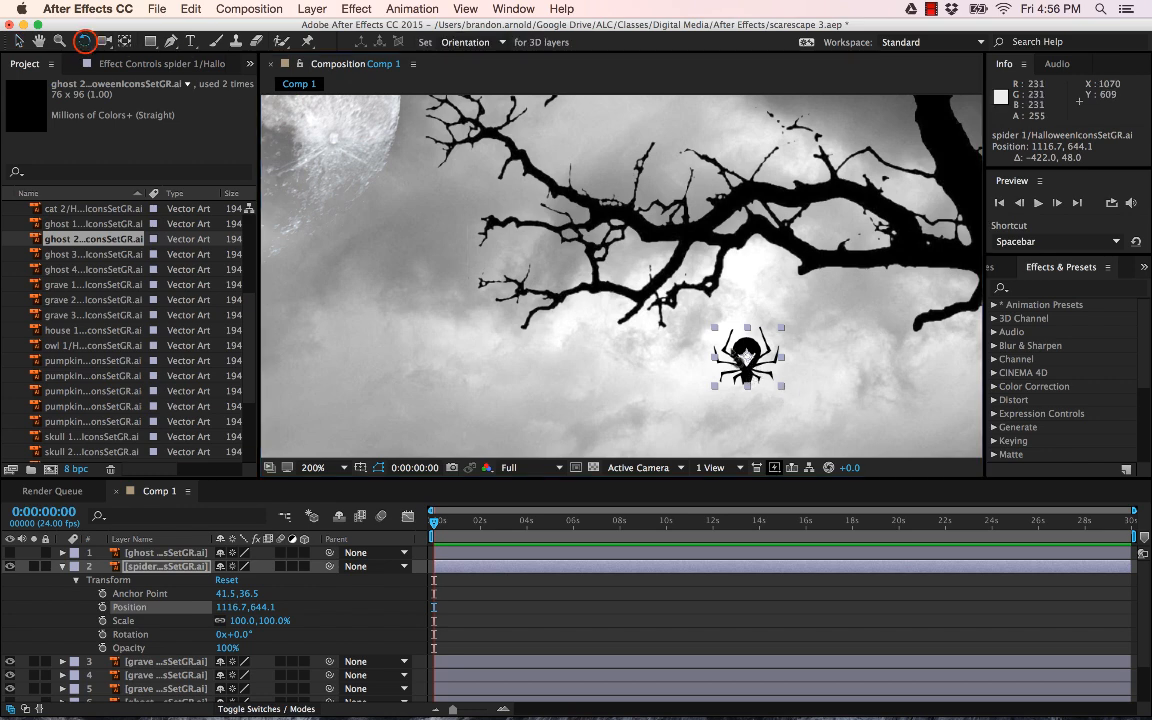
left_click(739, 398)
left_click_drag(738, 400, 697, 390)
key("super+z")
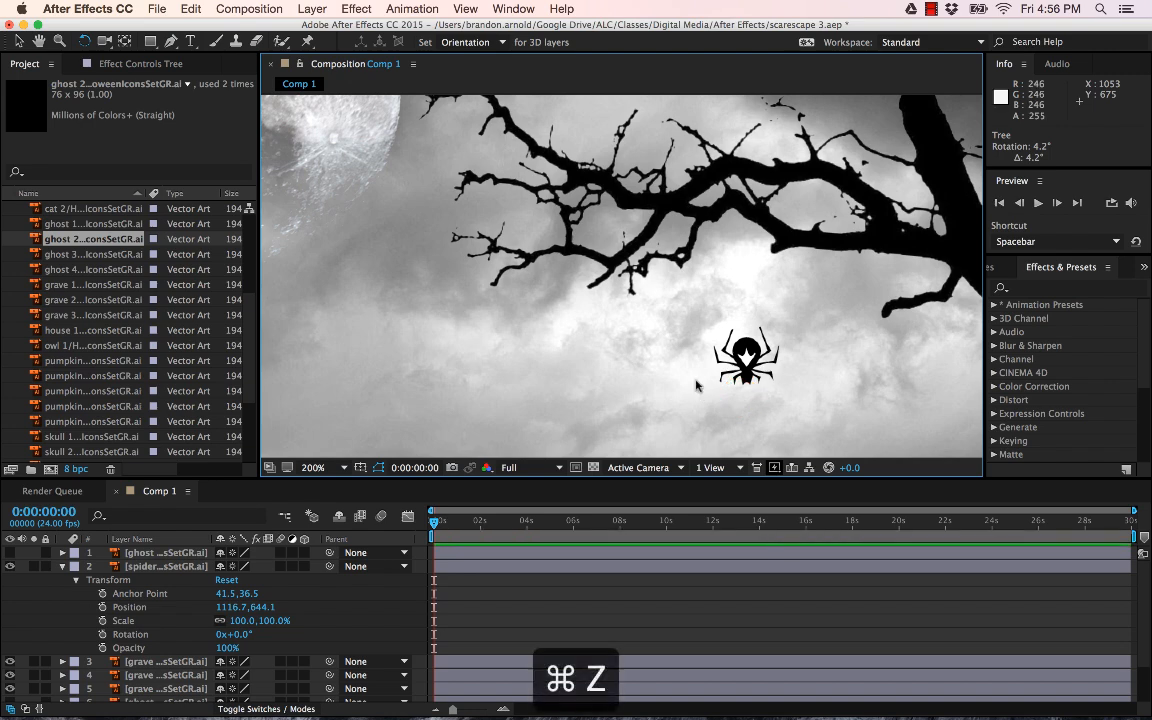
left_click(183, 566)
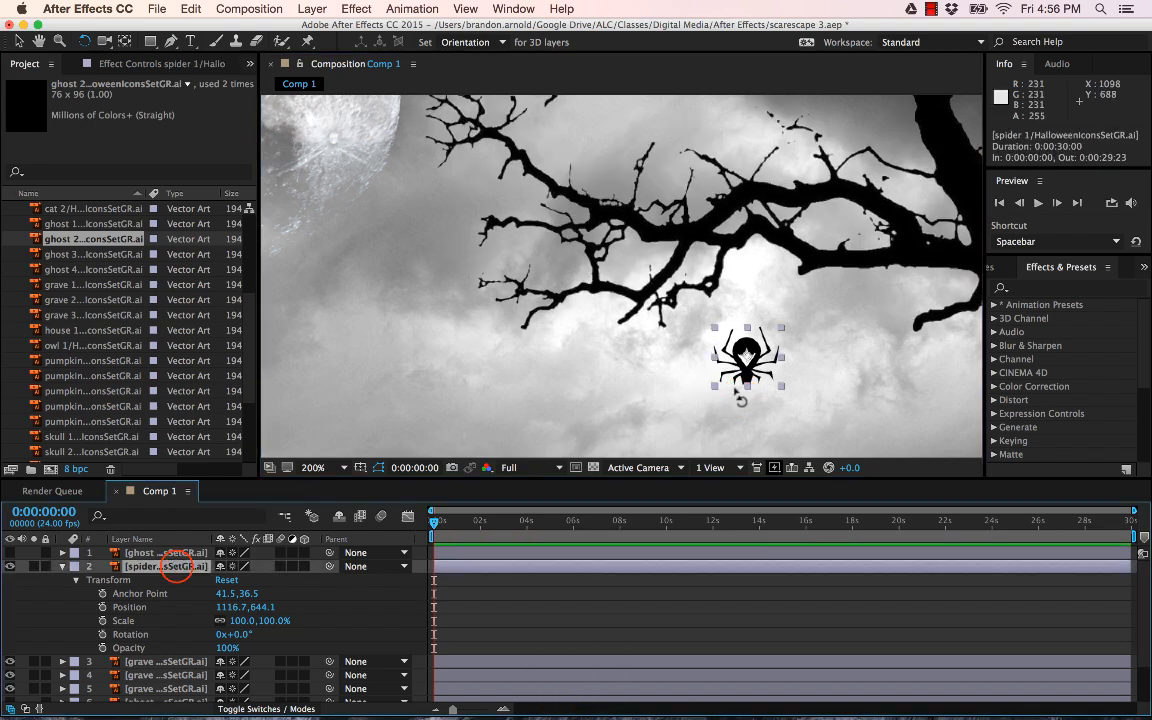
mouse_move(730, 380)
left_mouse_down()
mouse_move(708, 349)
mouse_move(725, 388)
left_mouse_up()
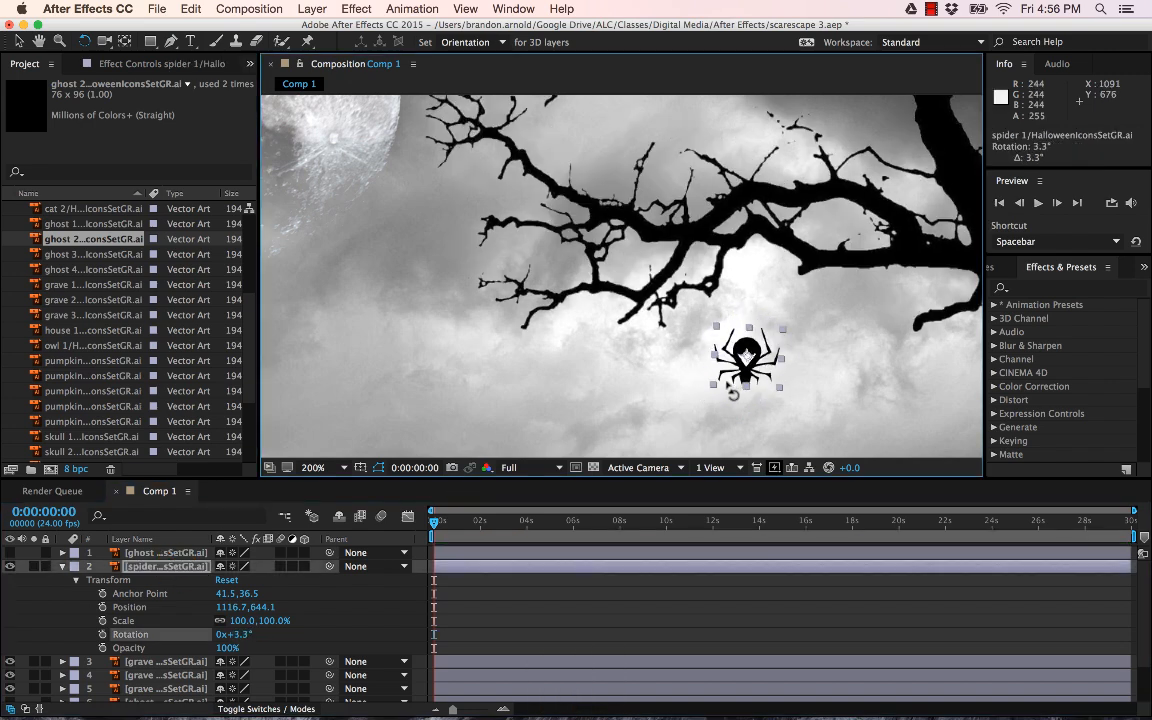
Move the spider's anchor point to its upper-left corner at about -2.9, -4.0, and rotate the spider around it to about 0.4°.
left_click(124, 41)
left_click_drag(752, 354, 708, 322)
left_click_drag(713, 325, 716, 324)
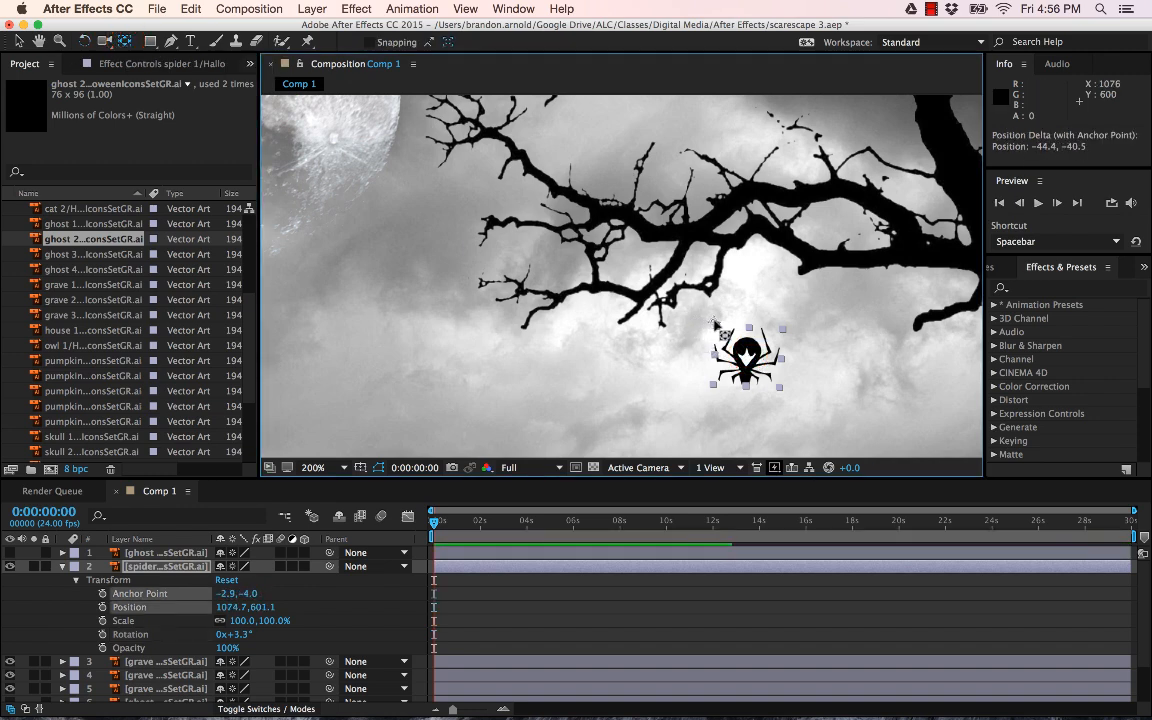
left_click(86, 41)
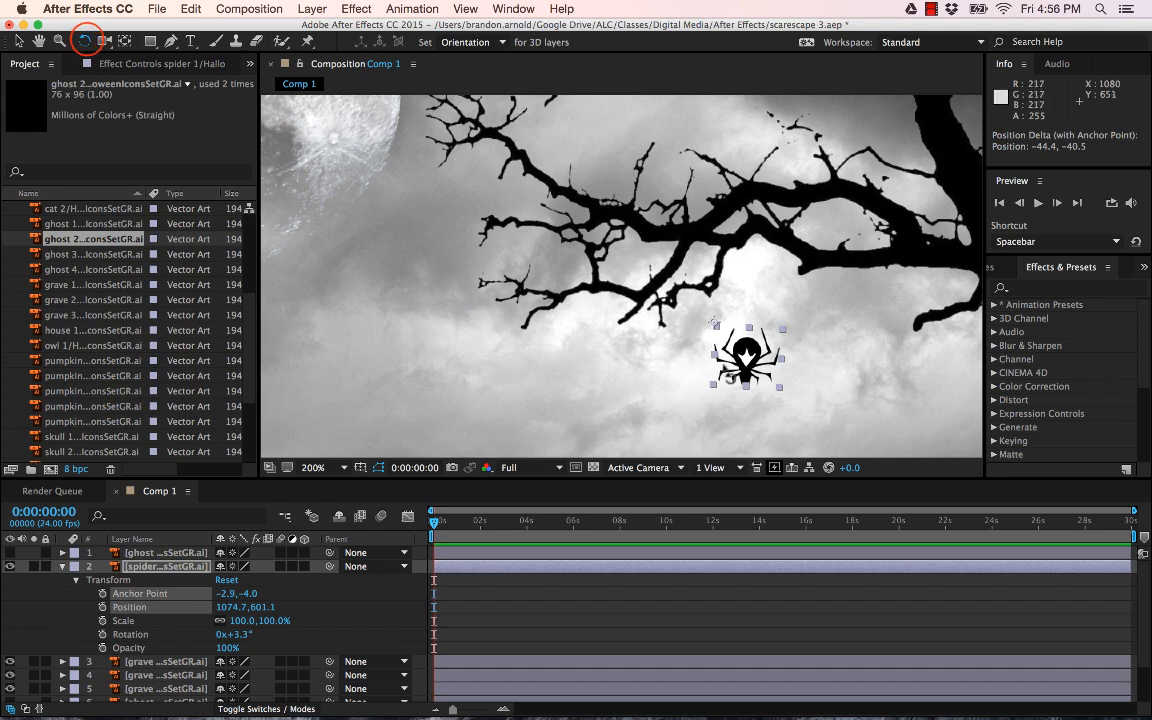
left_click_drag(775, 372, 731, 357)
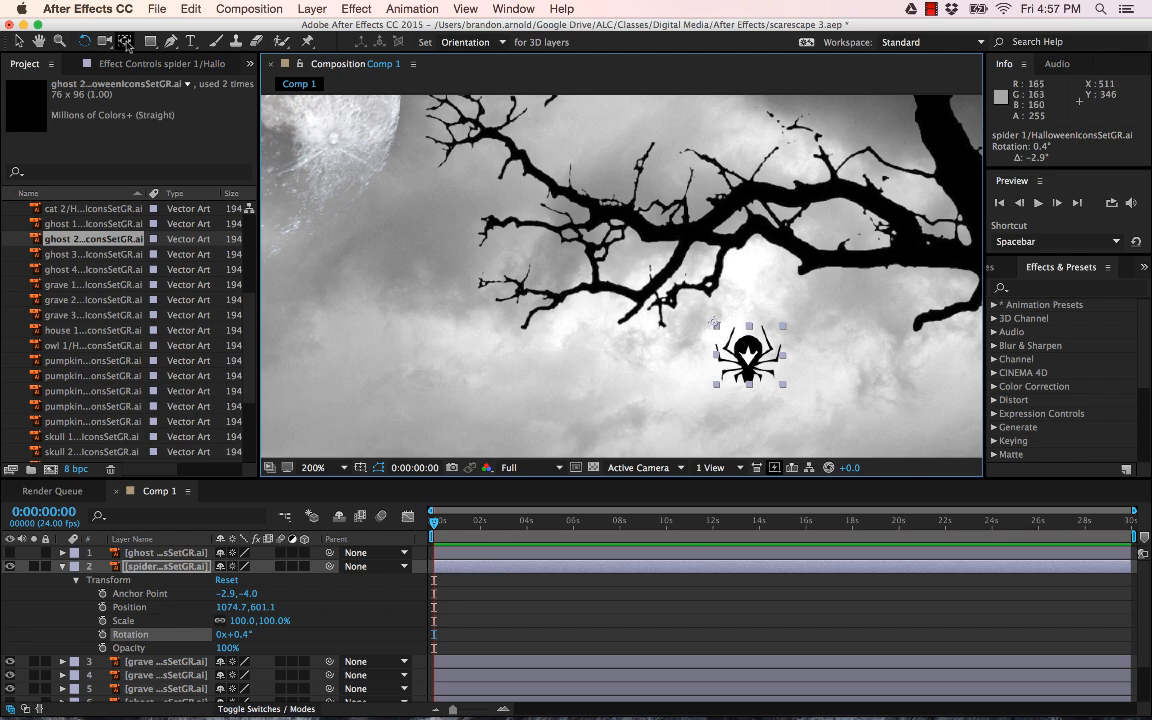
Move the anchor point back to the middle of the spider's body, at about 41.4, 39.7, and switch to the Selection tool.
left_click(125, 42)
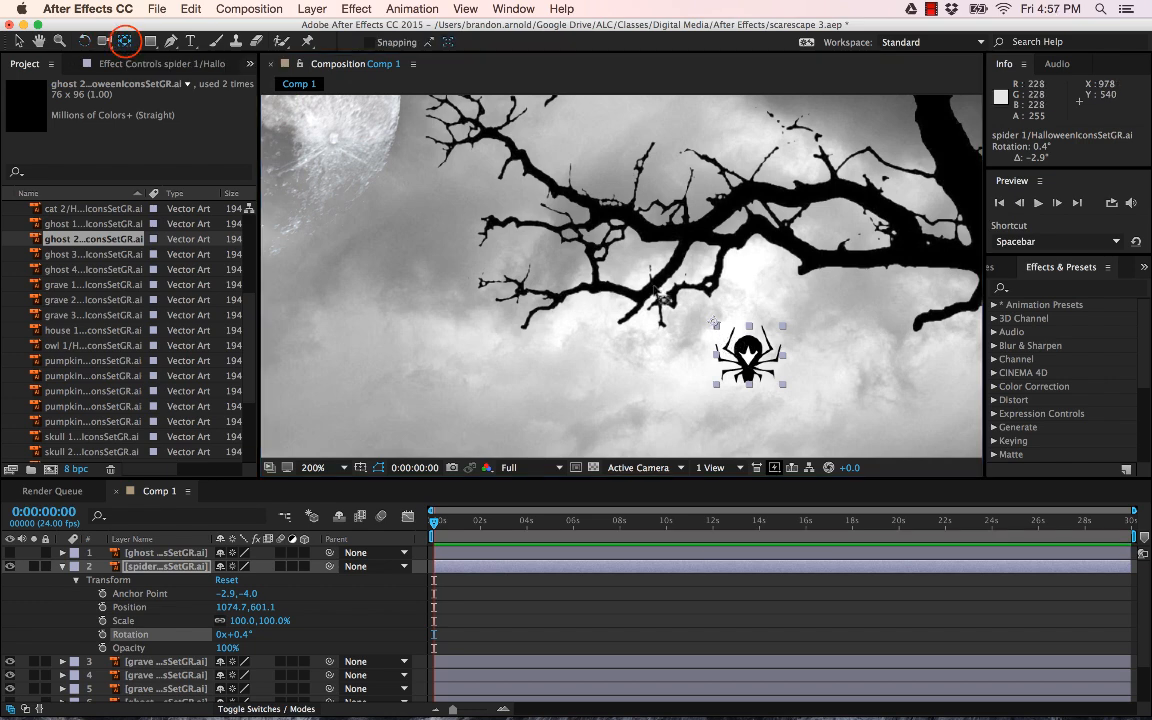
left_click_drag(714, 322, 749, 356)
left_click(84, 42)
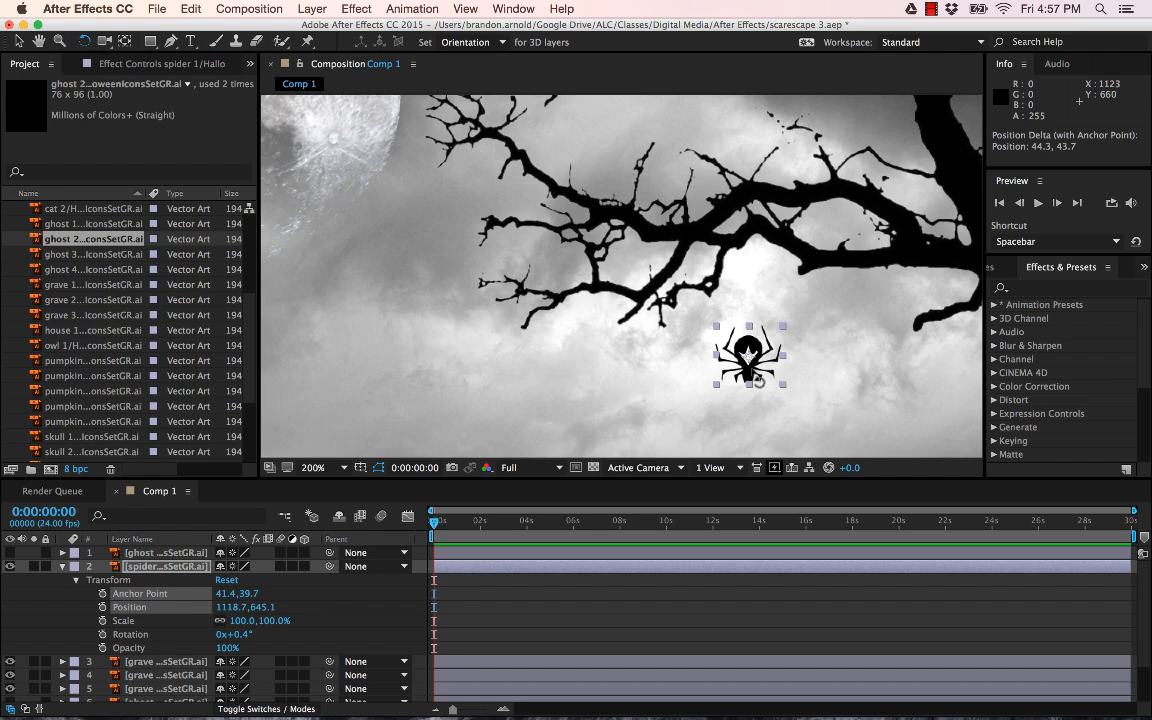
left_click(18, 42)
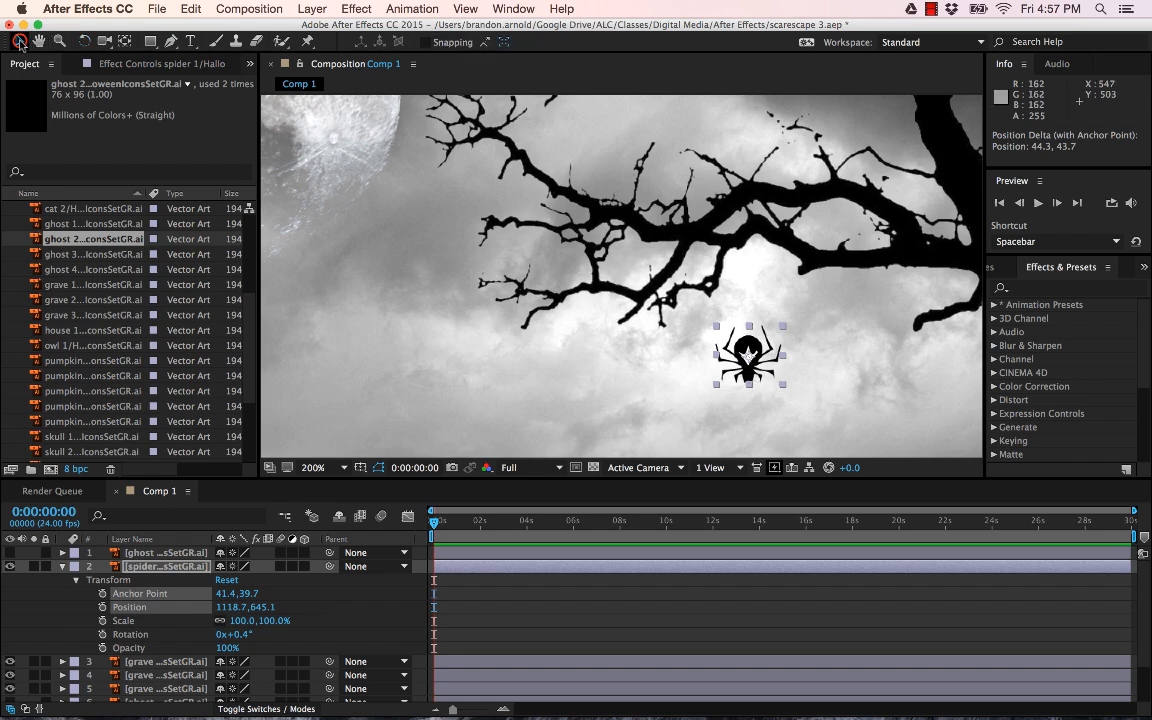
Move the spider back onto the thick branch next to the trunk, at about 1525, 586.
left_click_drag(747, 368, 931, 264)
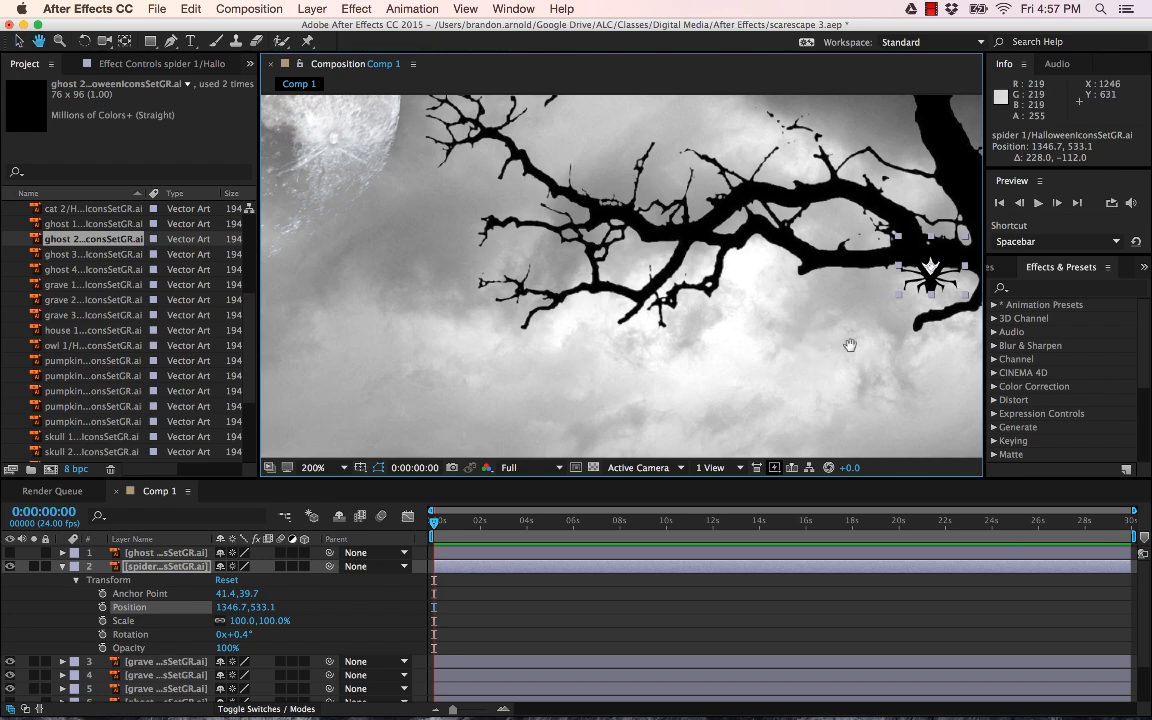
left_click_drag(848, 342, 512, 303)
left_click_drag(601, 243, 735, 281)
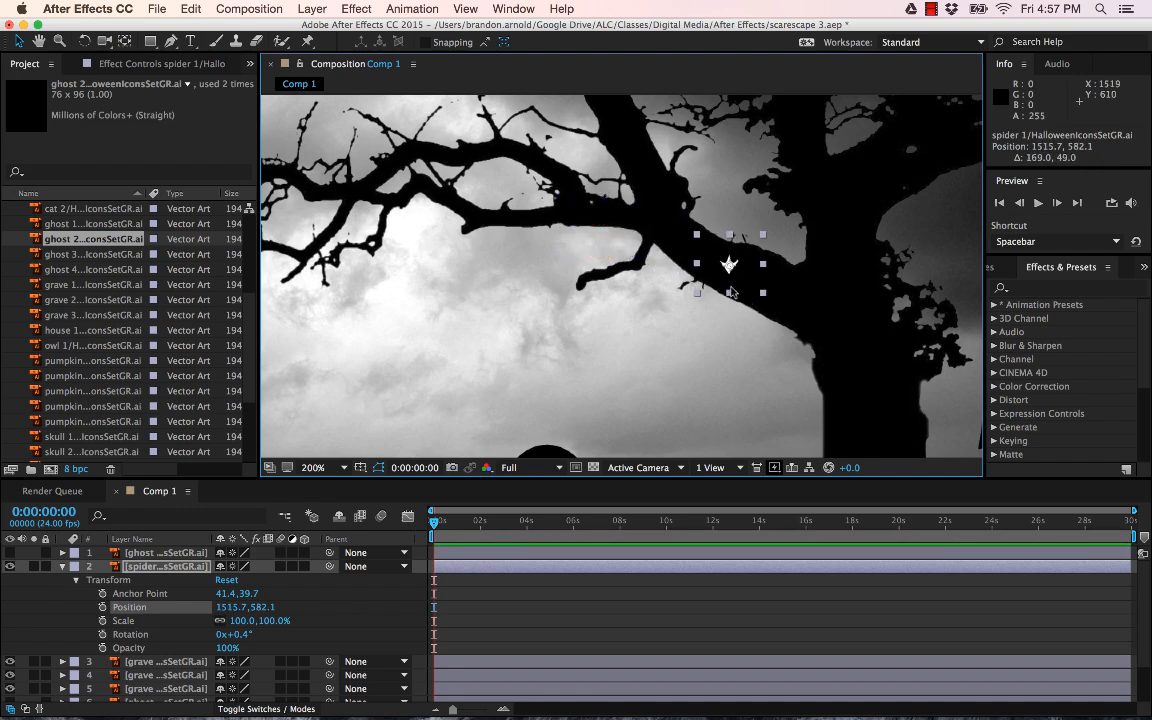
left_click_drag(731, 283, 738, 286)
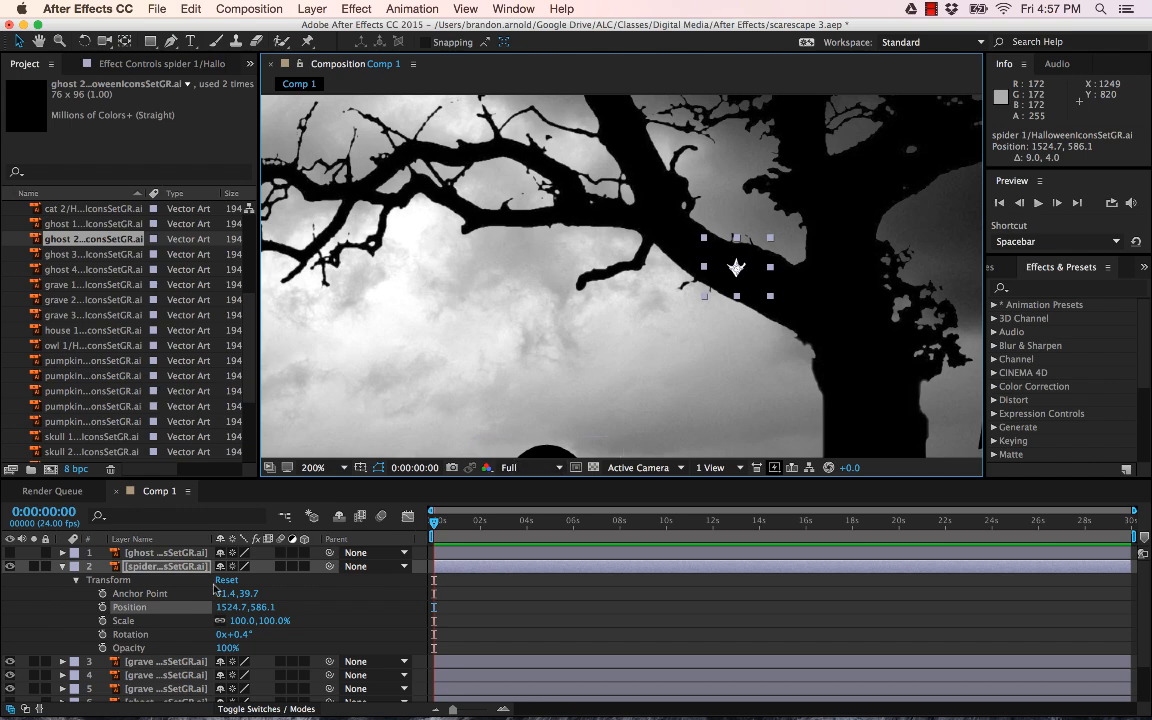
Collapse the spider layer's transform properties in the timeline.
scroll(143, 642, "down", 2)
scroll(145, 642, "up", 2)
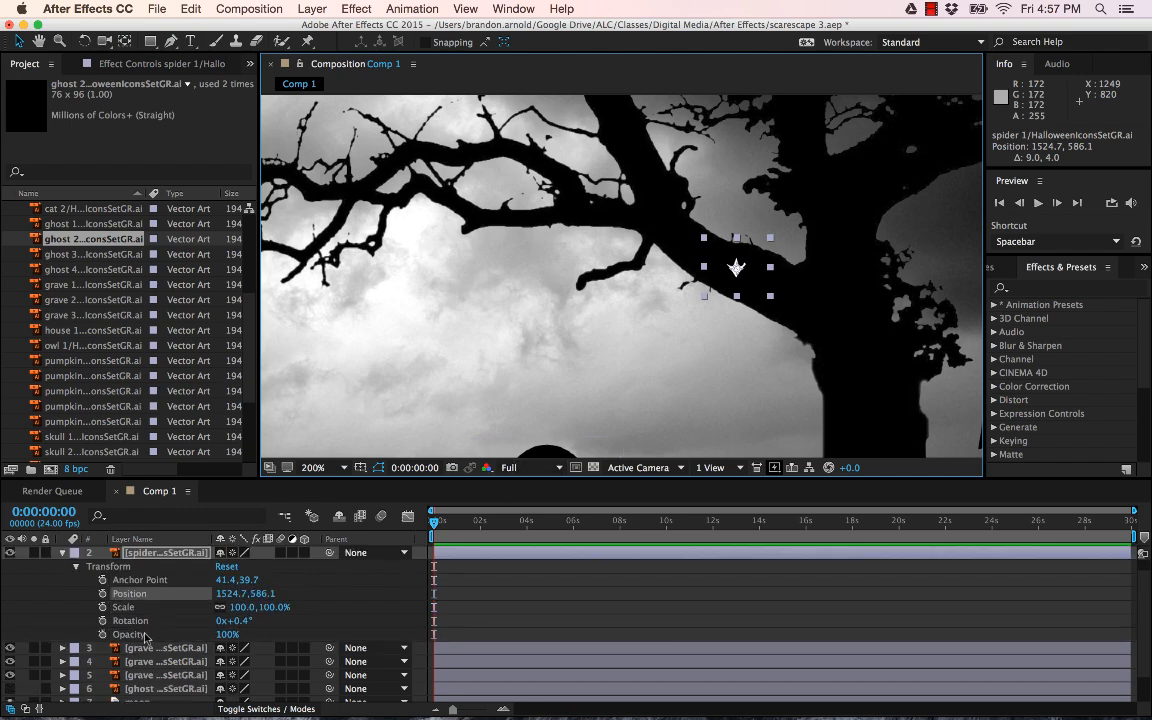
left_click(62, 567)
left_click(62, 567)
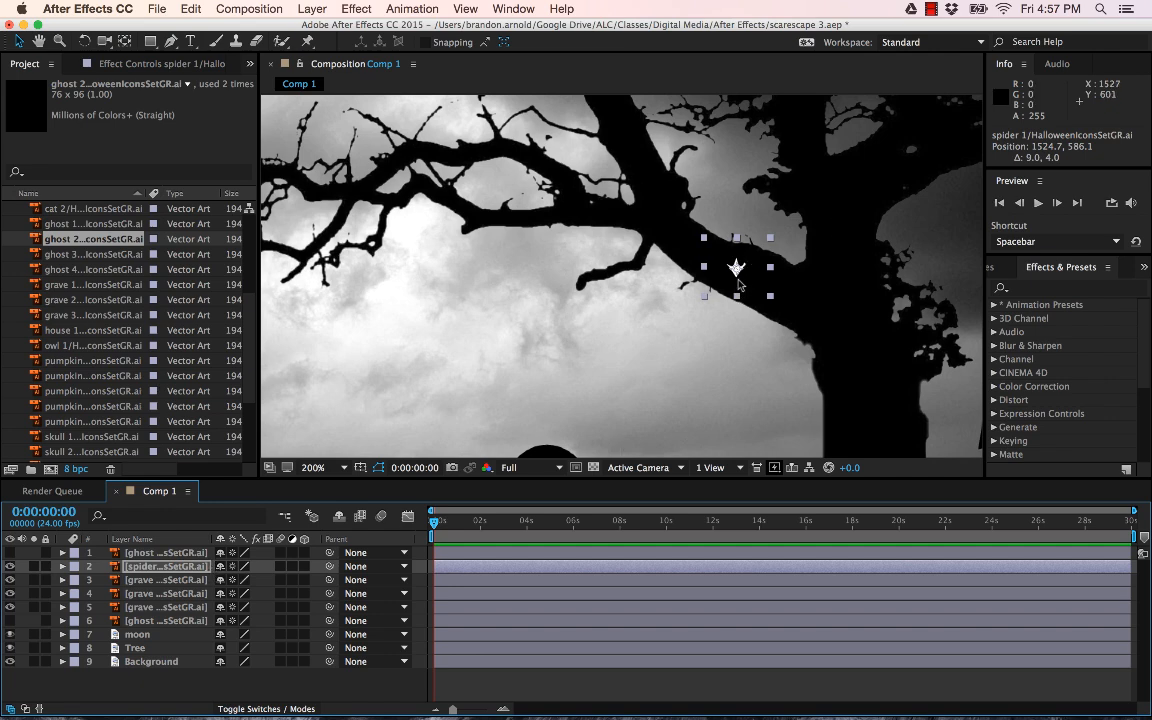
Keyframe the spider's position at 0 seconds and lower it to a vertical position of 837.1 at 0:00:03:23.
left_click(62, 567)
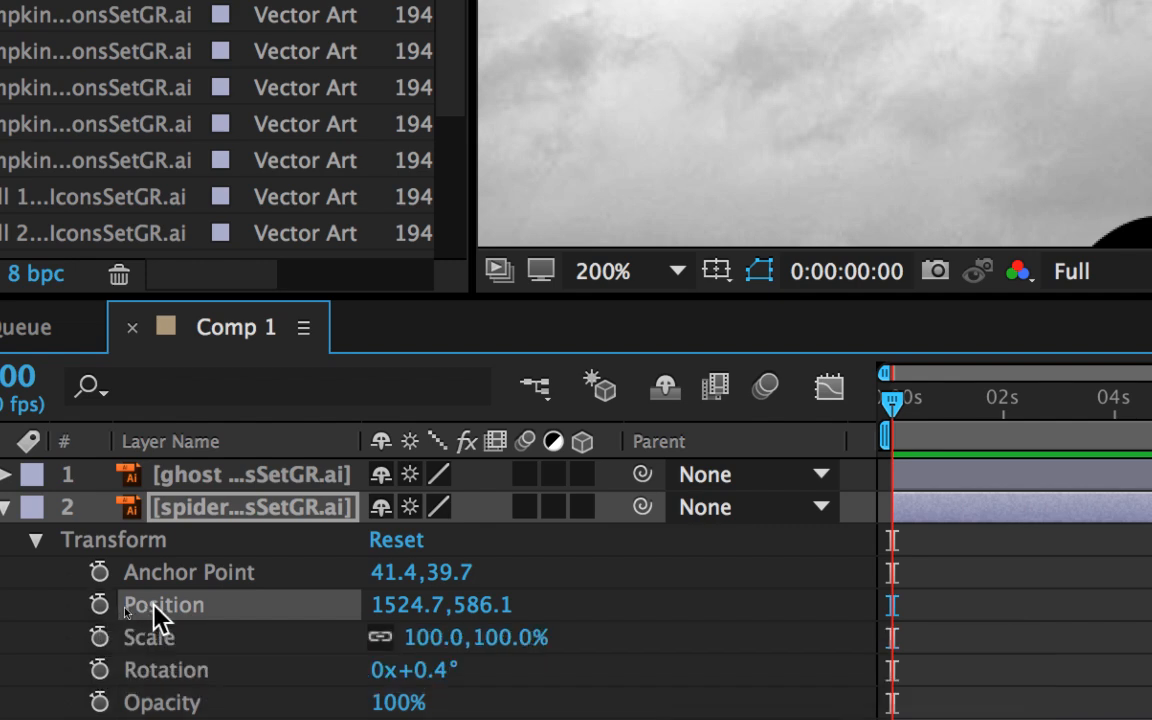
left_click(99, 605)
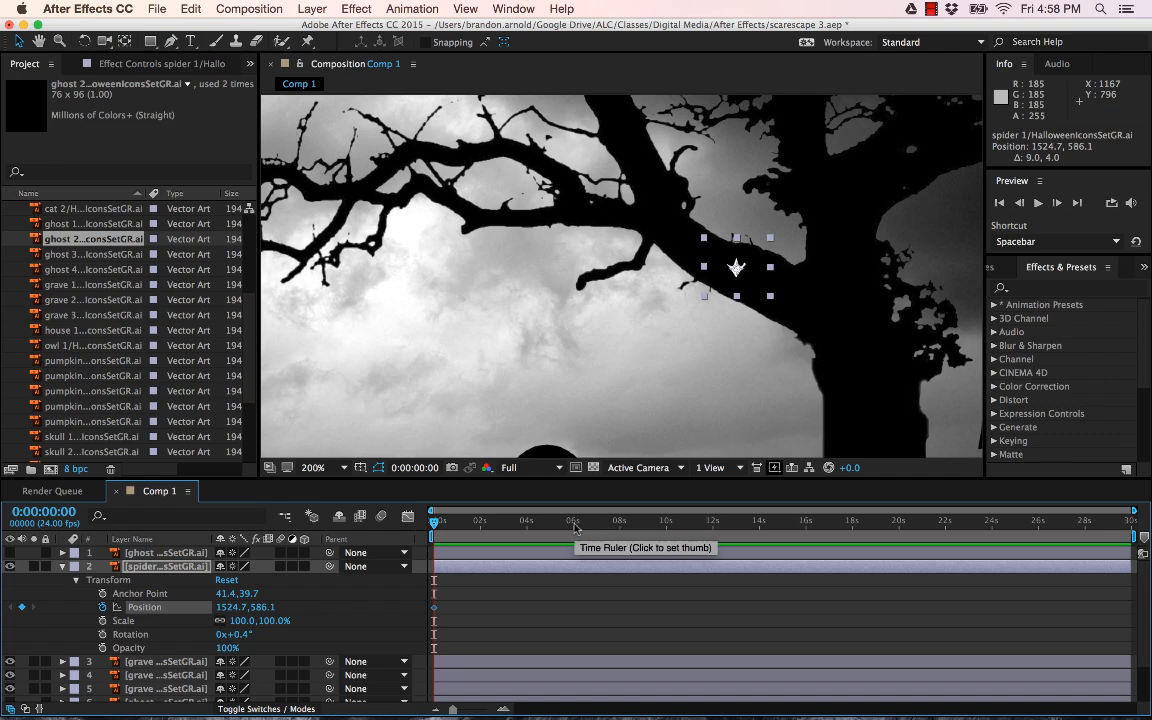
left_click(527, 522)
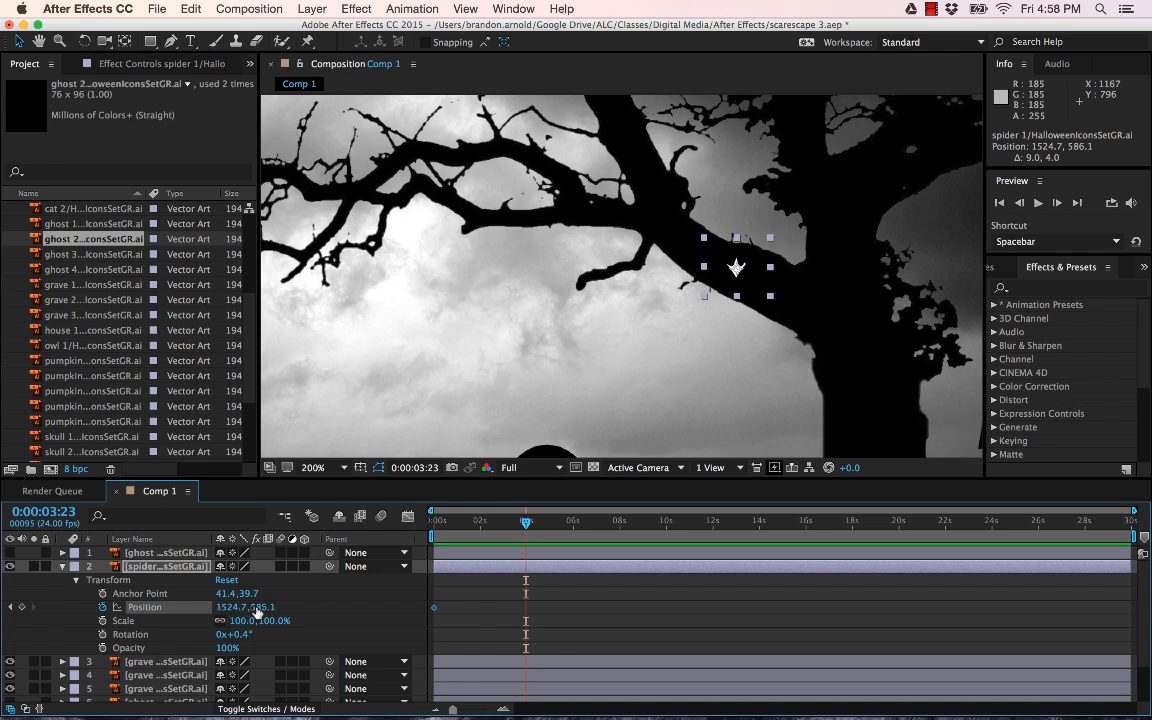
left_click_drag(258, 607, 363, 607)
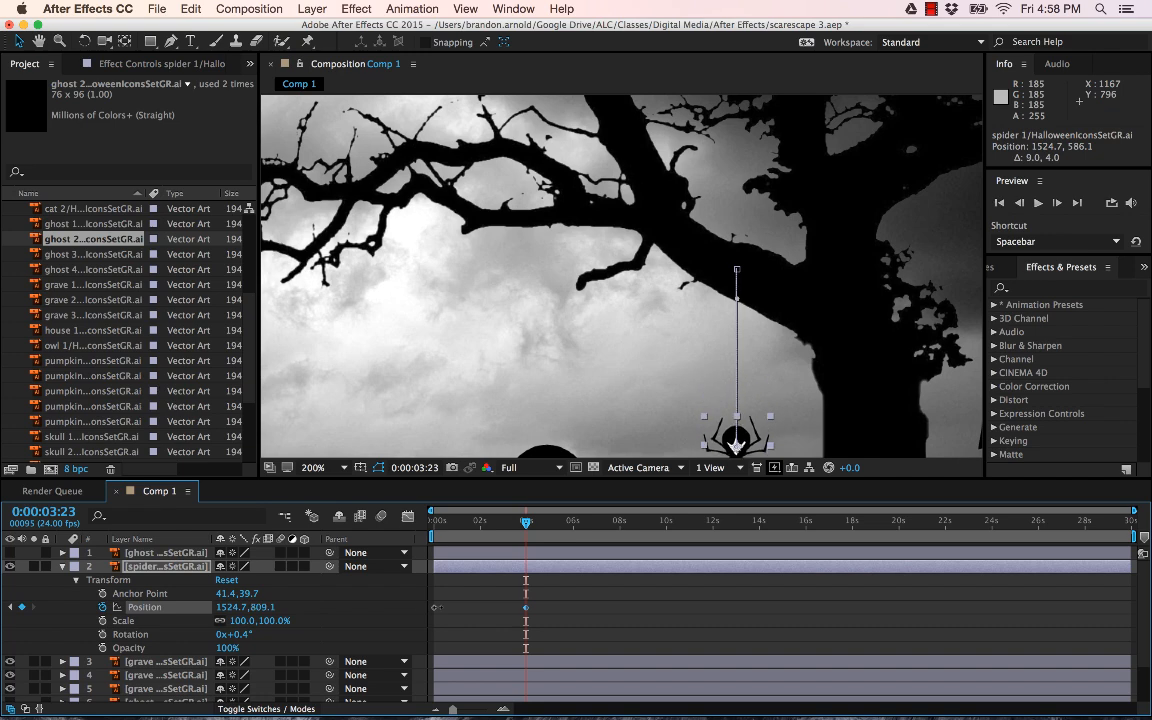
left_click_drag(441, 607, 467, 606)
scroll(625, 384, "down", 1)
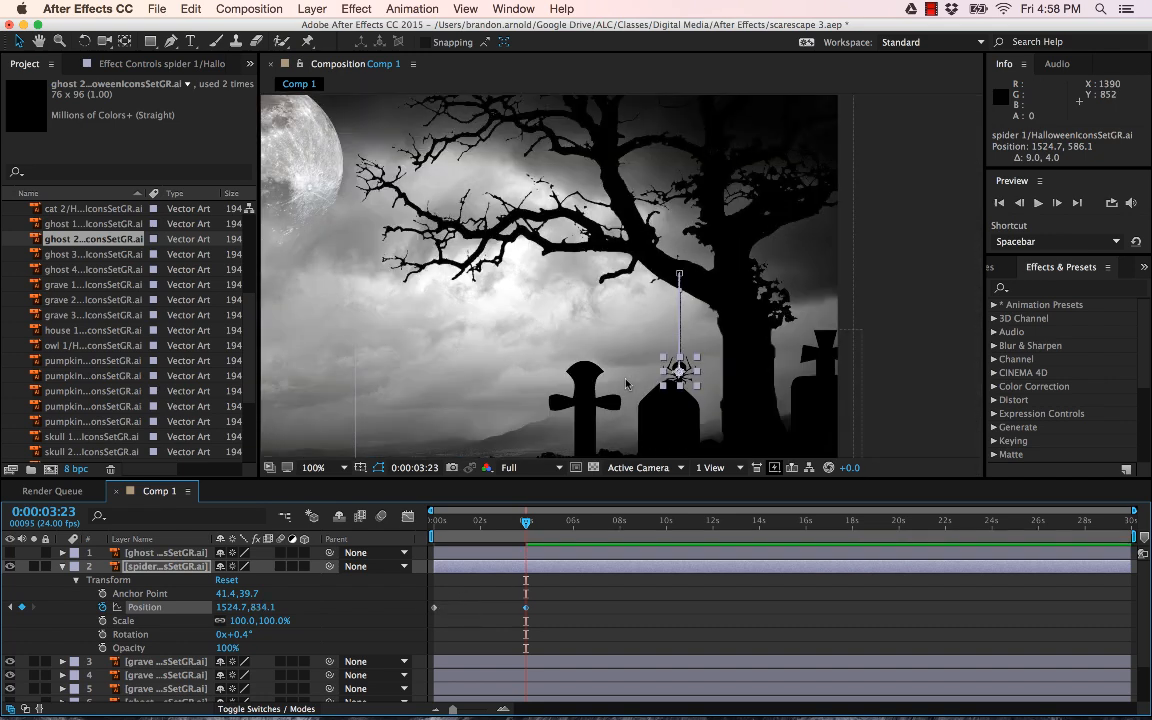
left_click(264, 620)
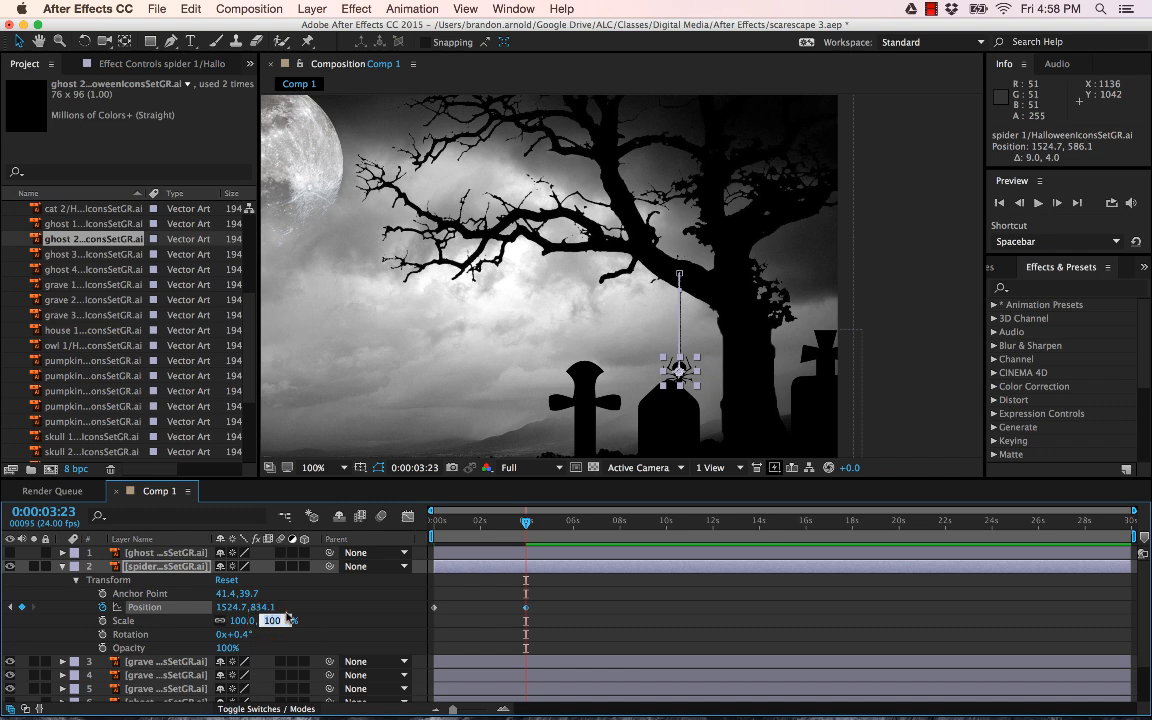
left_click_drag(261, 607, 263, 607)
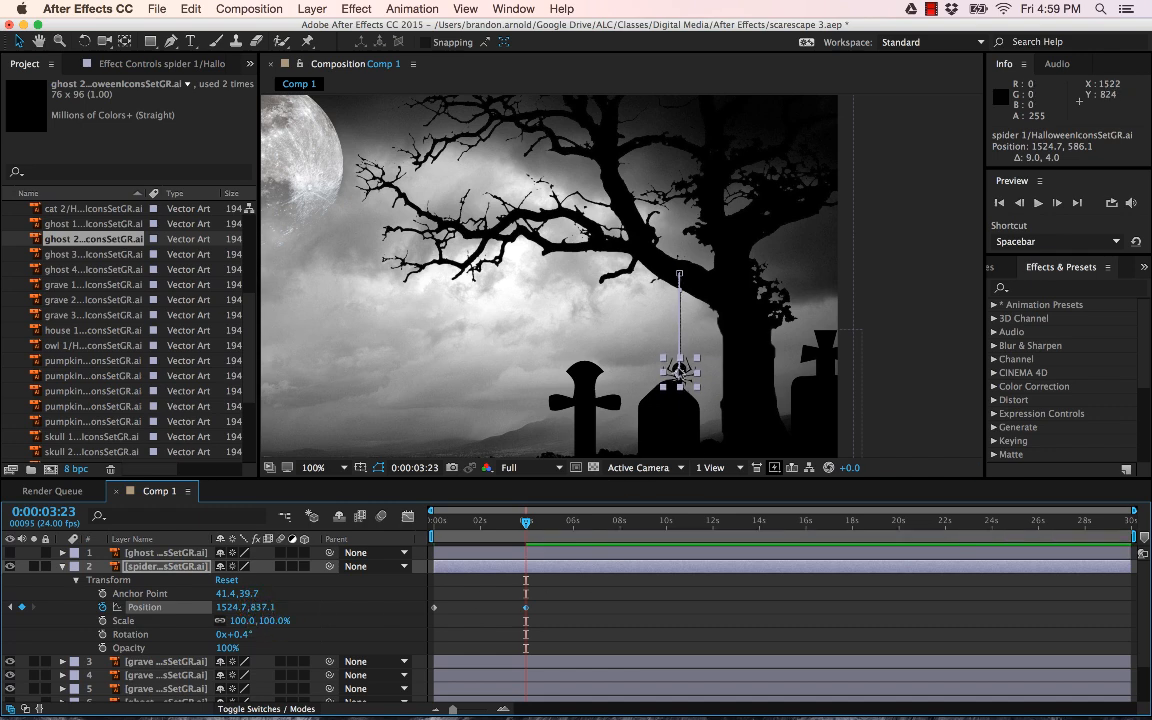
Try moving the spider diagonally toward the trunk, to about 1595, 805, and undo the move.
left_click_drag(679, 371, 706, 358)
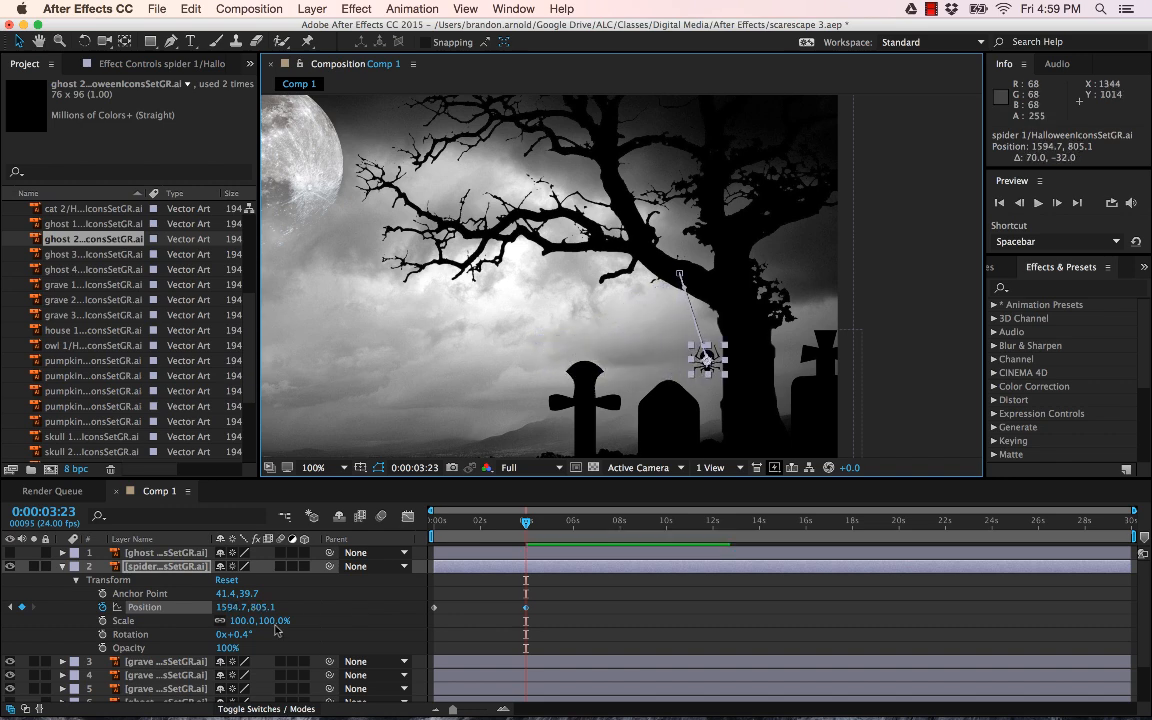
key("super+z")
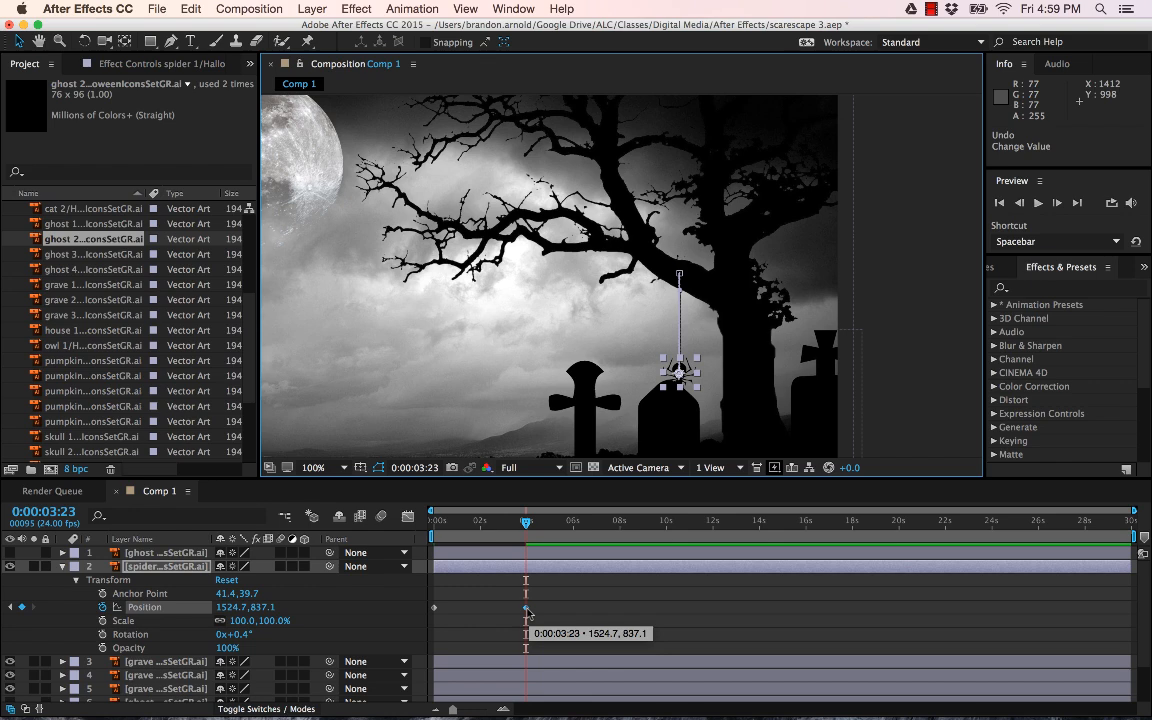
Raise the spider back onto the branch at 0:00:07:19 with a vertical position of 582.1, and scrub back through the climb.
mouse_move(527, 526)
left_mouse_down()
mouse_move(436, 526)
mouse_move(568, 537)
mouse_move(528, 532)
left_mouse_up()
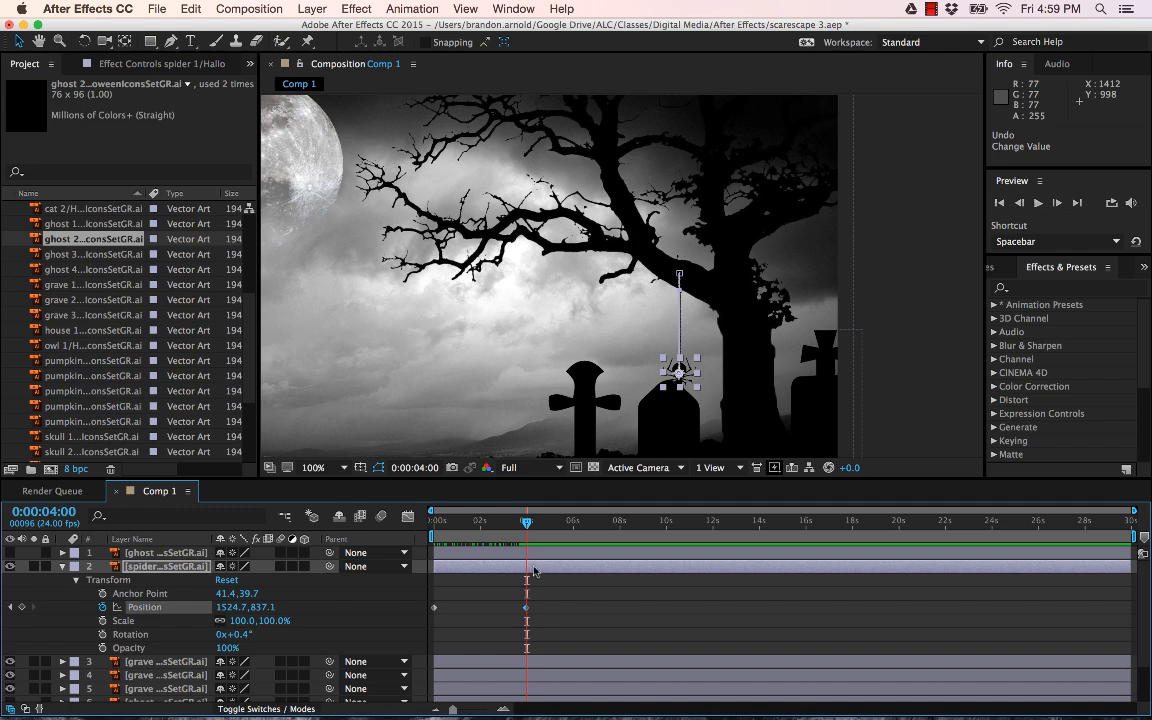
left_click_drag(527, 525, 614, 528)
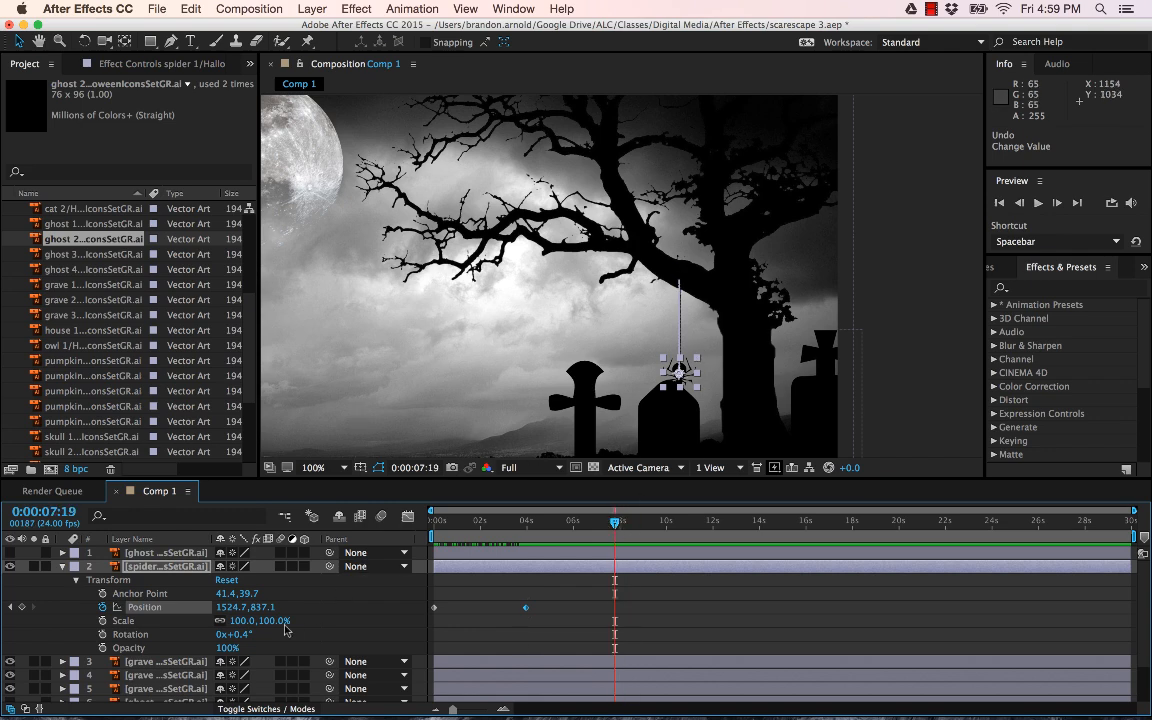
left_click_drag(257, 607, 224, 598)
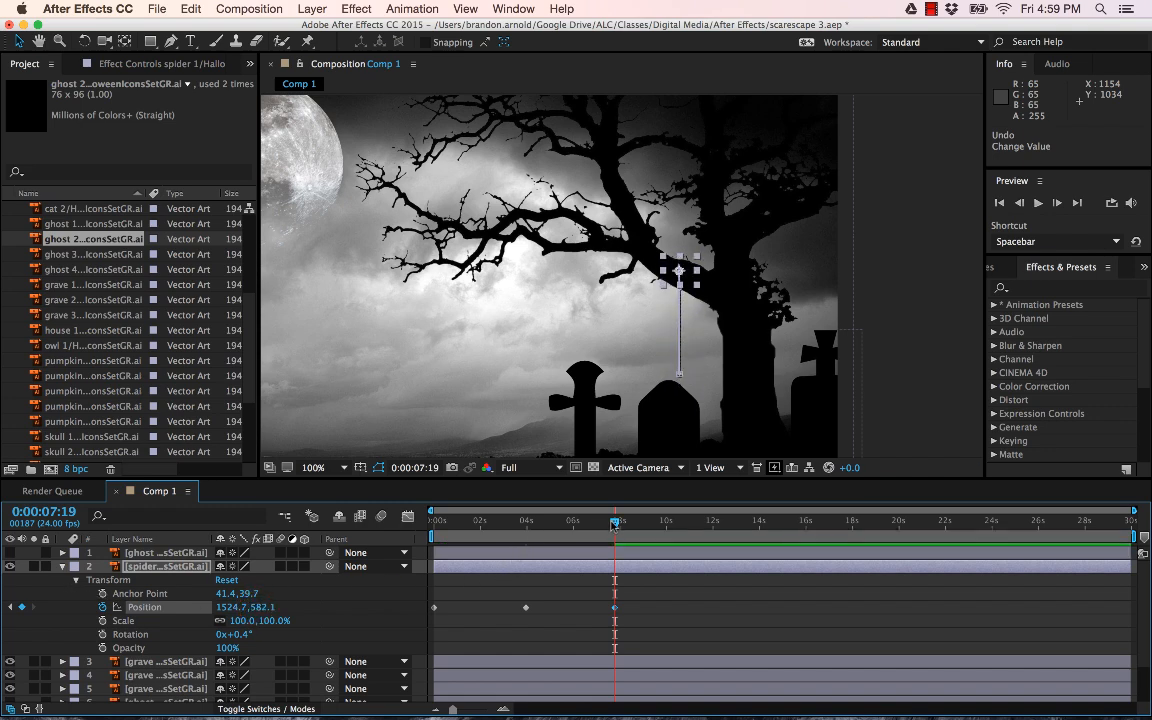
left_click_drag(612, 521, 548, 529)
left_click_drag(548, 525, 552, 525)
Retime the spider's last position keyframe to about 10 seconds to slow its climb.
left_click(615, 609)
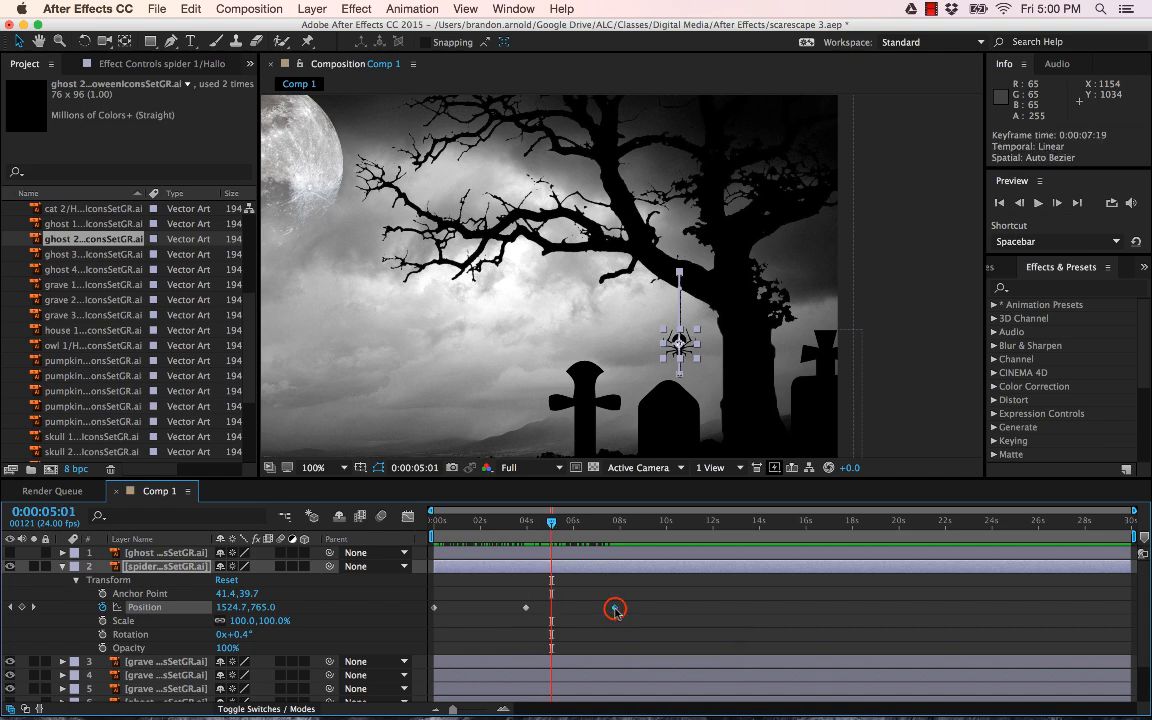
left_click_drag(615, 609, 663, 608)
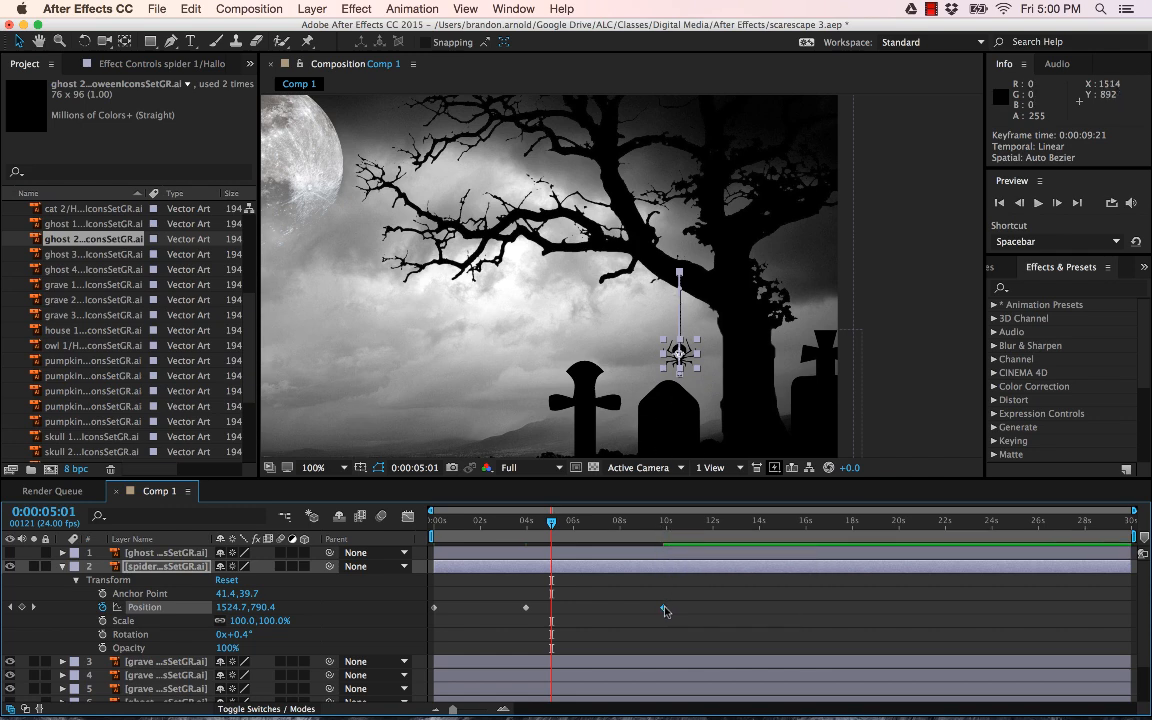
mouse_move(674, 609)
left_mouse_down()
mouse_move(716, 609)
mouse_move(667, 611)
left_mouse_up()
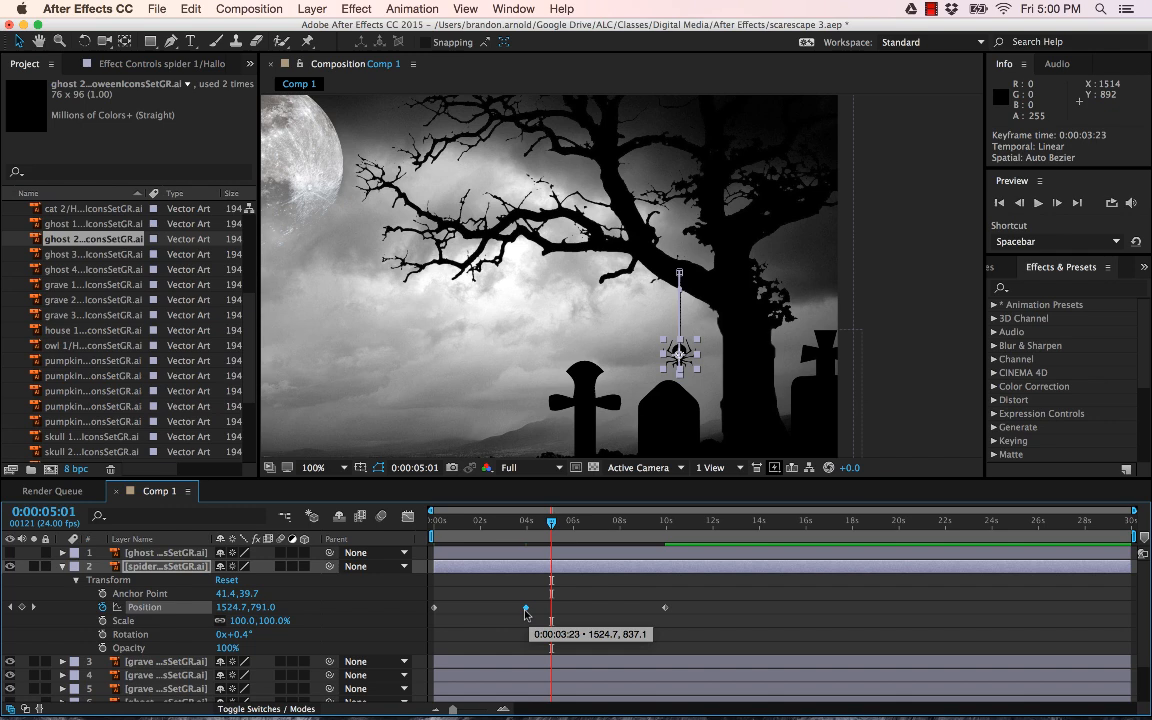
Copy the spider's lowered position keyframe at 0:00:03:23 and paste it at 0:00:06:00.
left_click(191, 10)
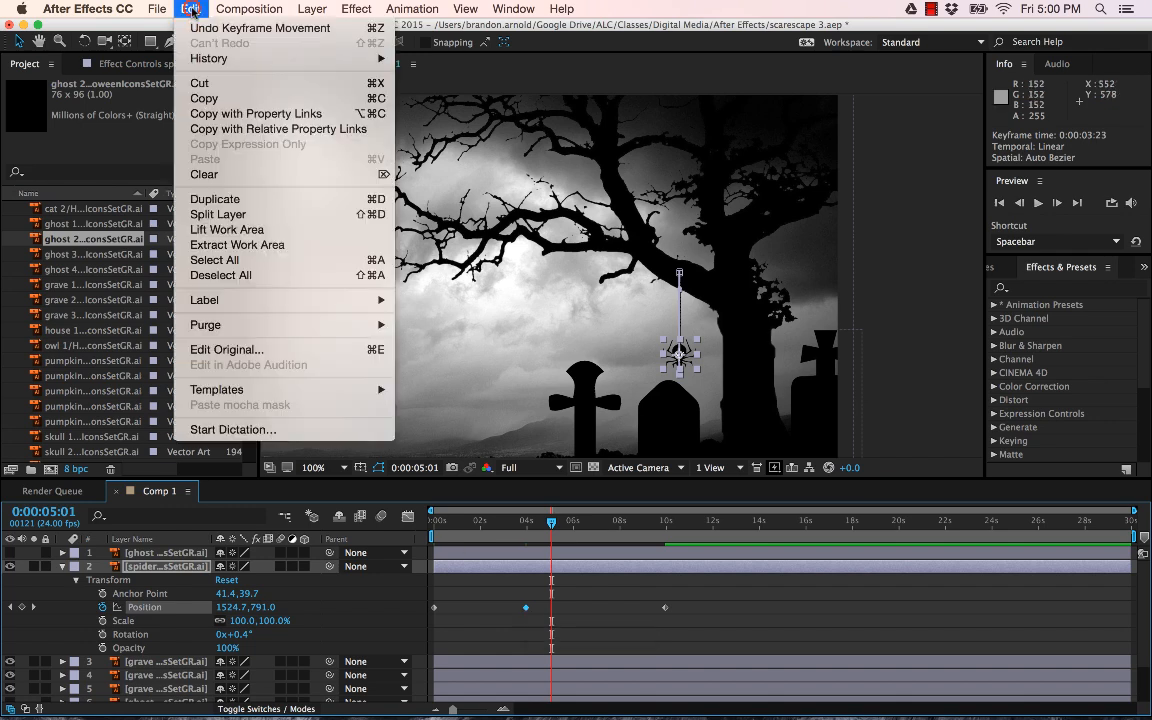
left_click(204, 98)
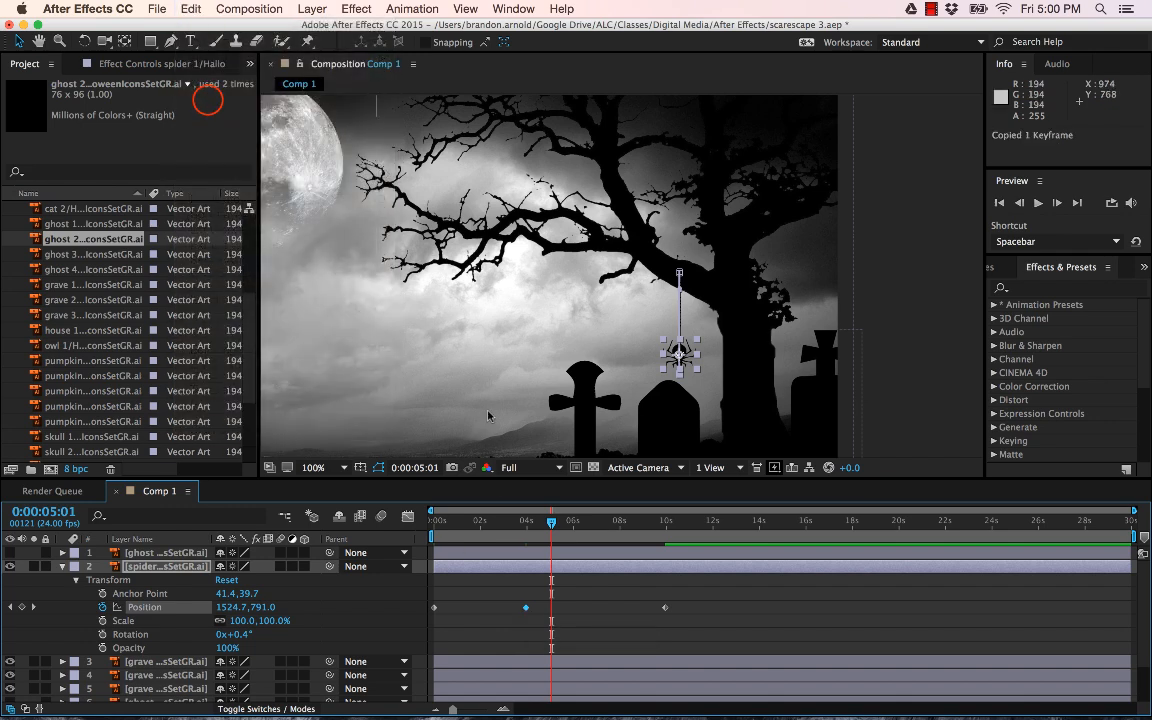
left_click_drag(552, 523, 576, 527)
left_click(190, 10)
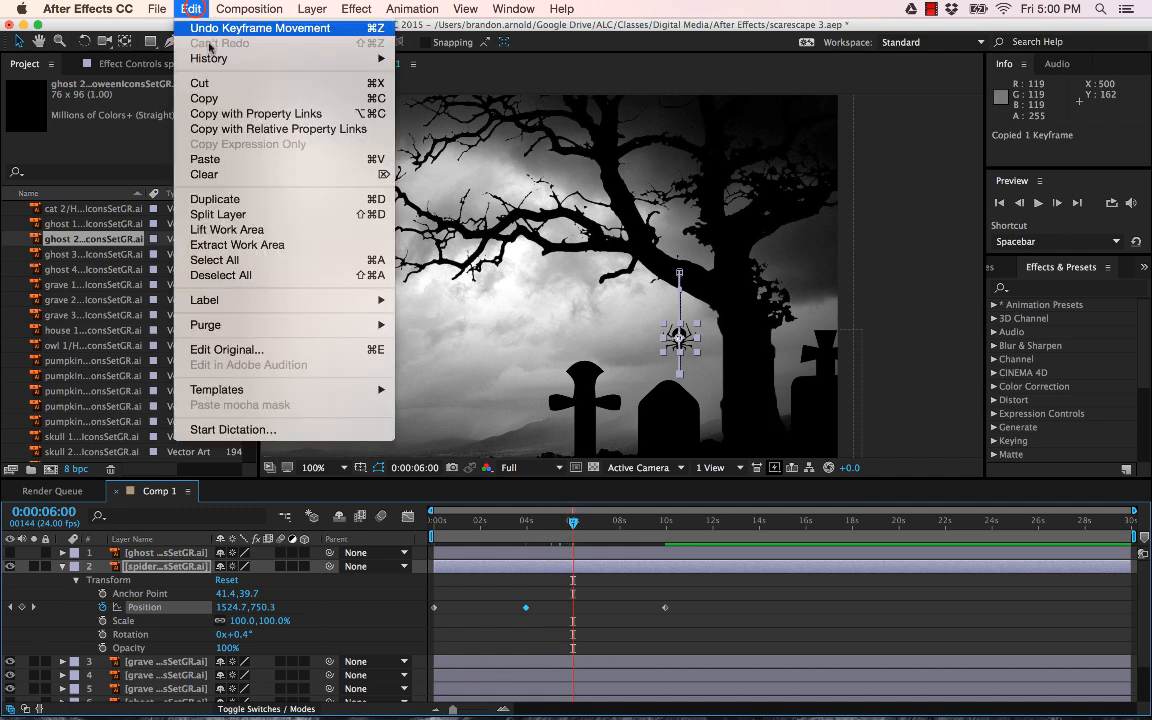
left_click(205, 159)
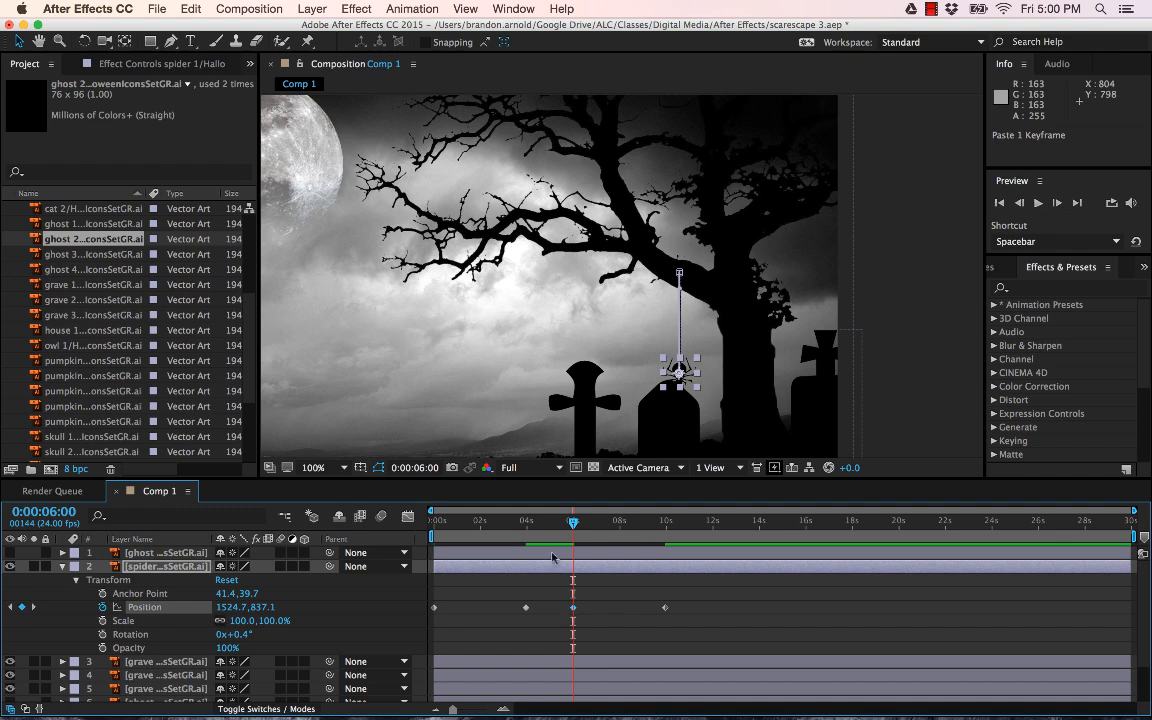
Add a bounce keyframe at 0:00:04:06 with vertical position 829.1, and paste it with the preceding keyframe twice, starting from 0:00:04:14.
left_click_drag(575, 530, 534, 527)
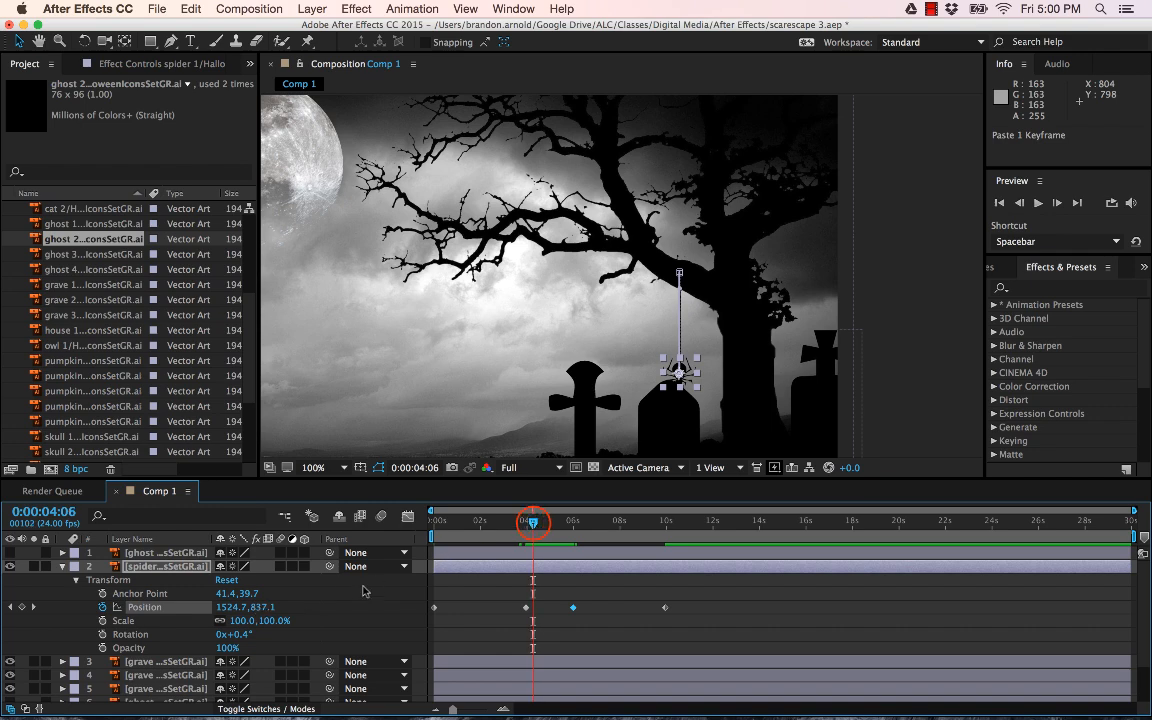
left_click_drag(258, 607, 262, 607)
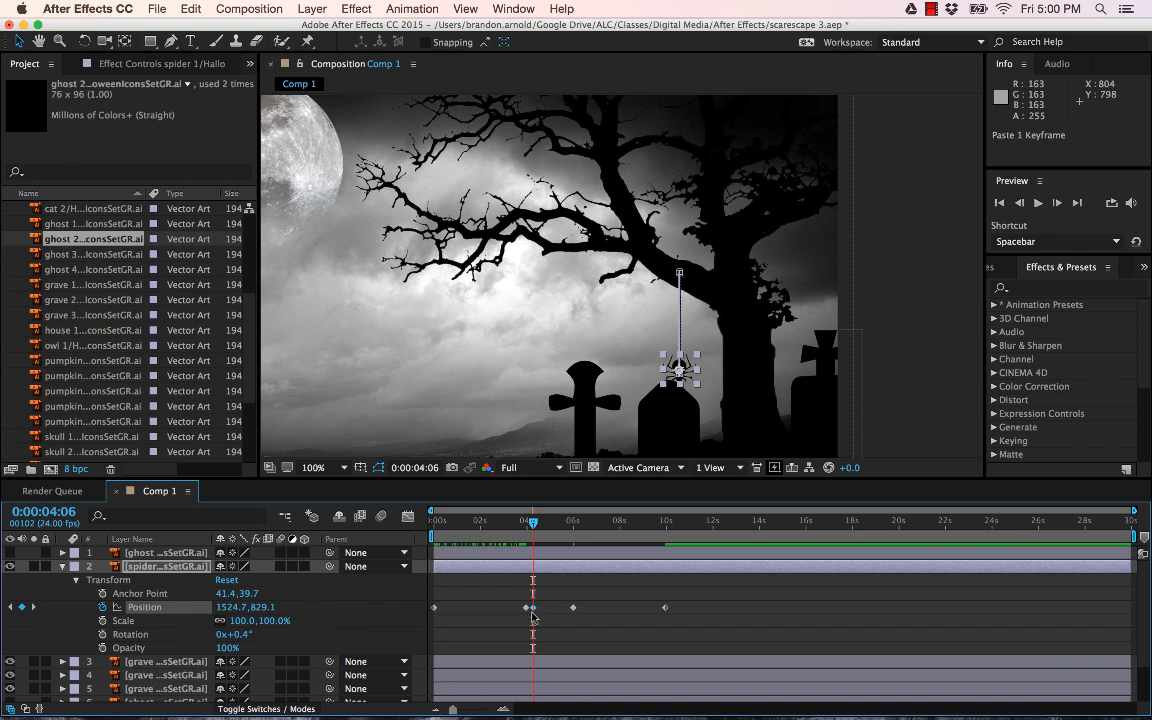
left_click_drag(516, 602, 547, 621)
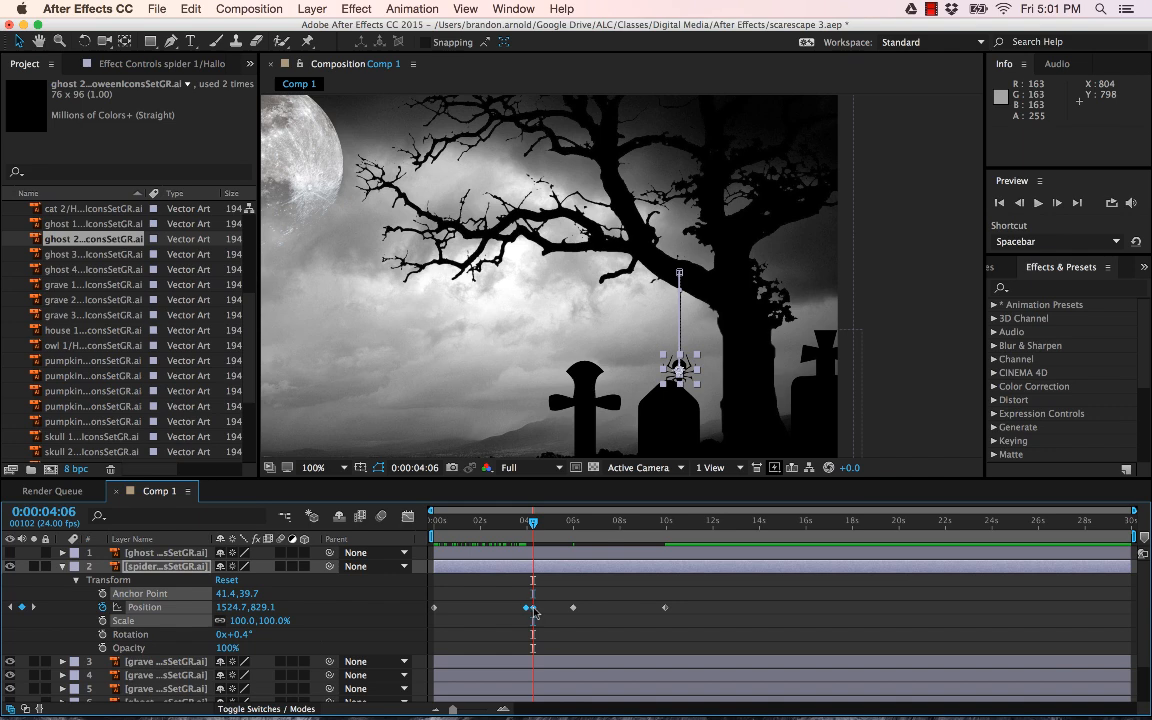
key("super+c")
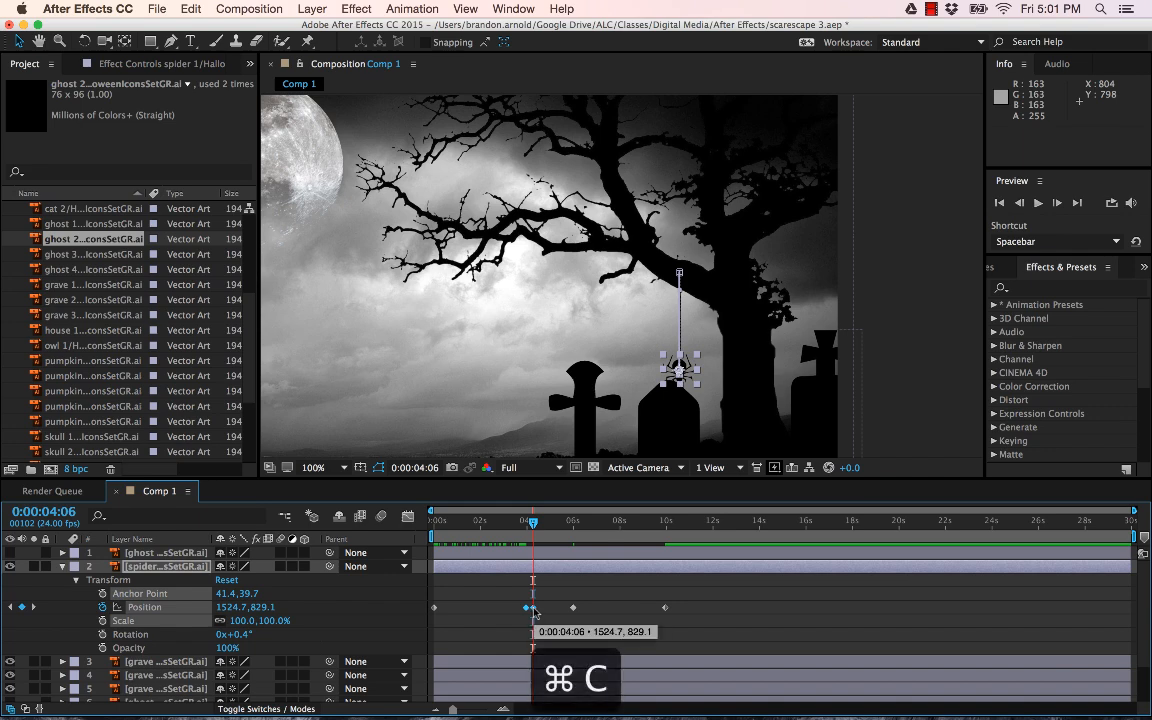
left_click(541, 524)
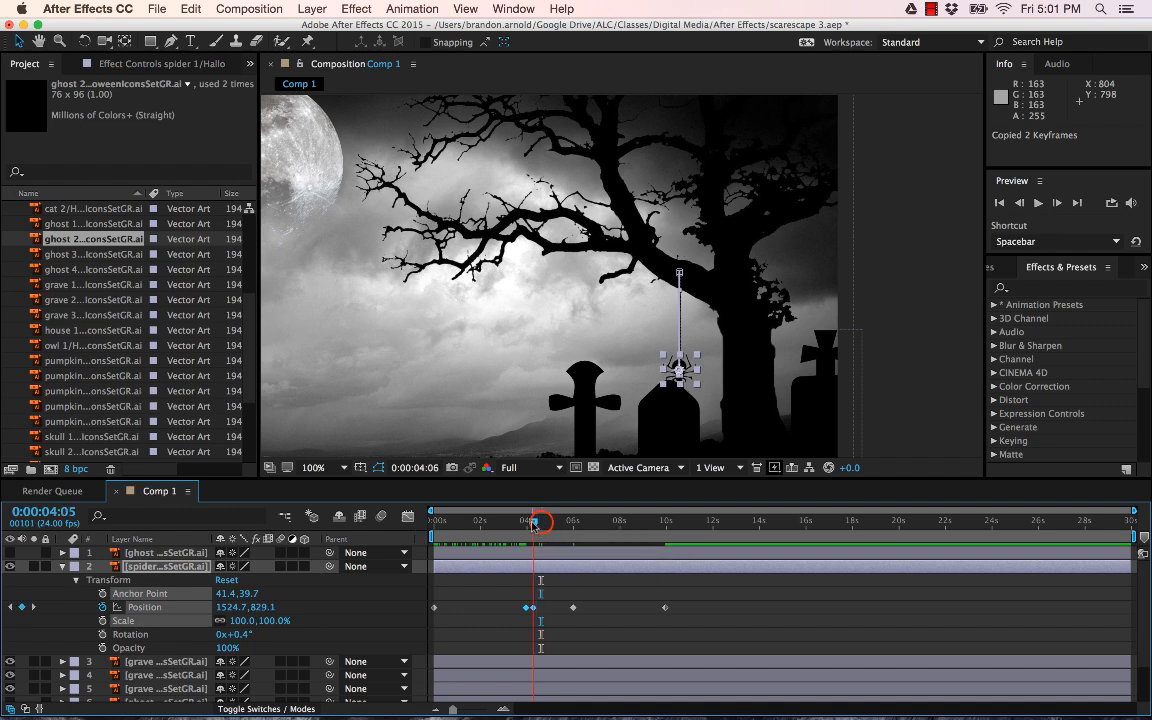
left_click(540, 523)
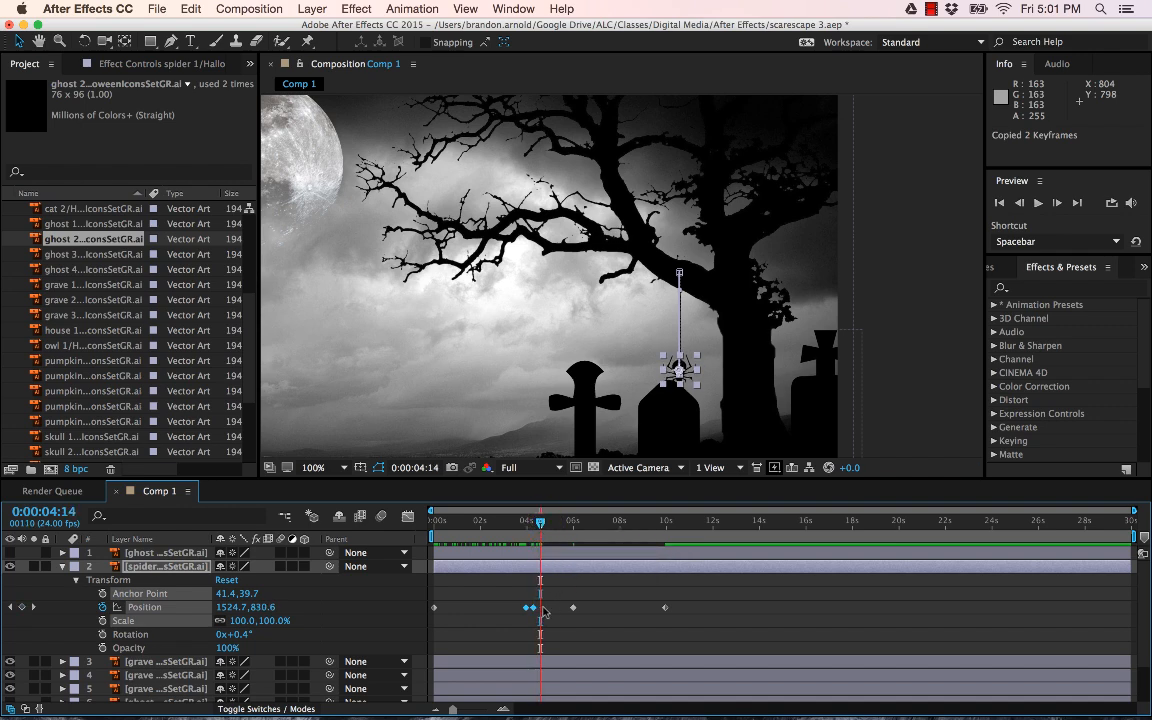
key("super+v")
left_click_drag(548, 523, 433, 527)
key("super+v")
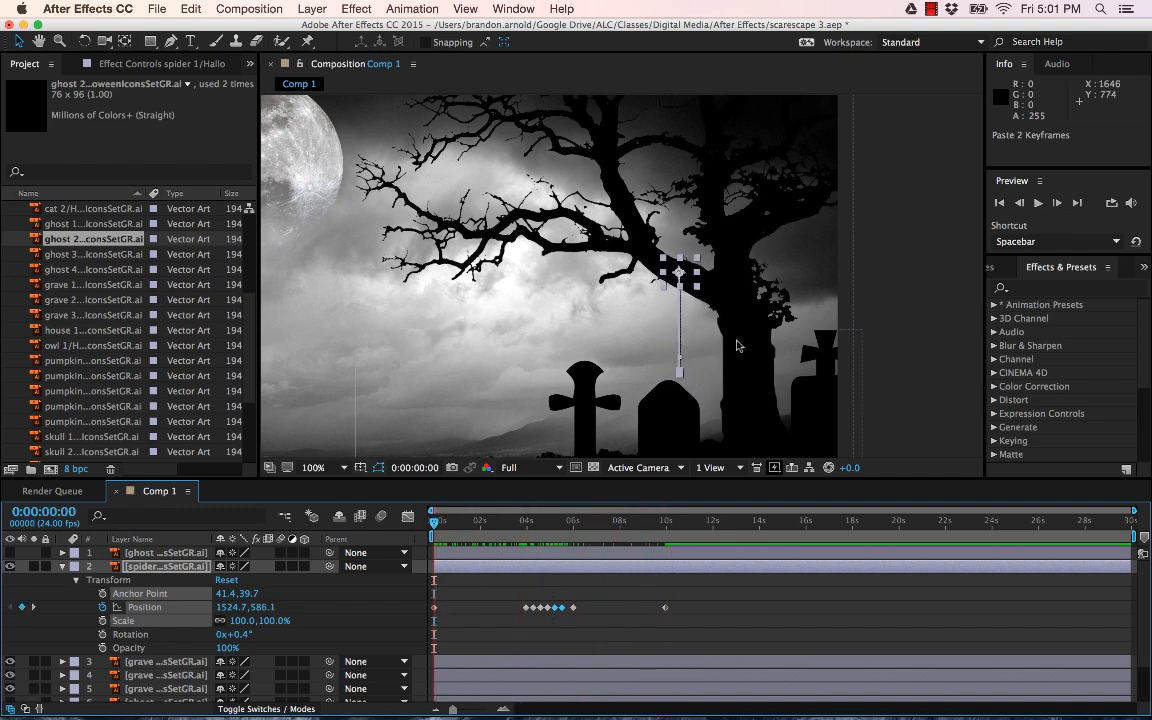
Preview the spider's drop, bounce and climb, and return to the start of the composition.
left_click(1039, 203)
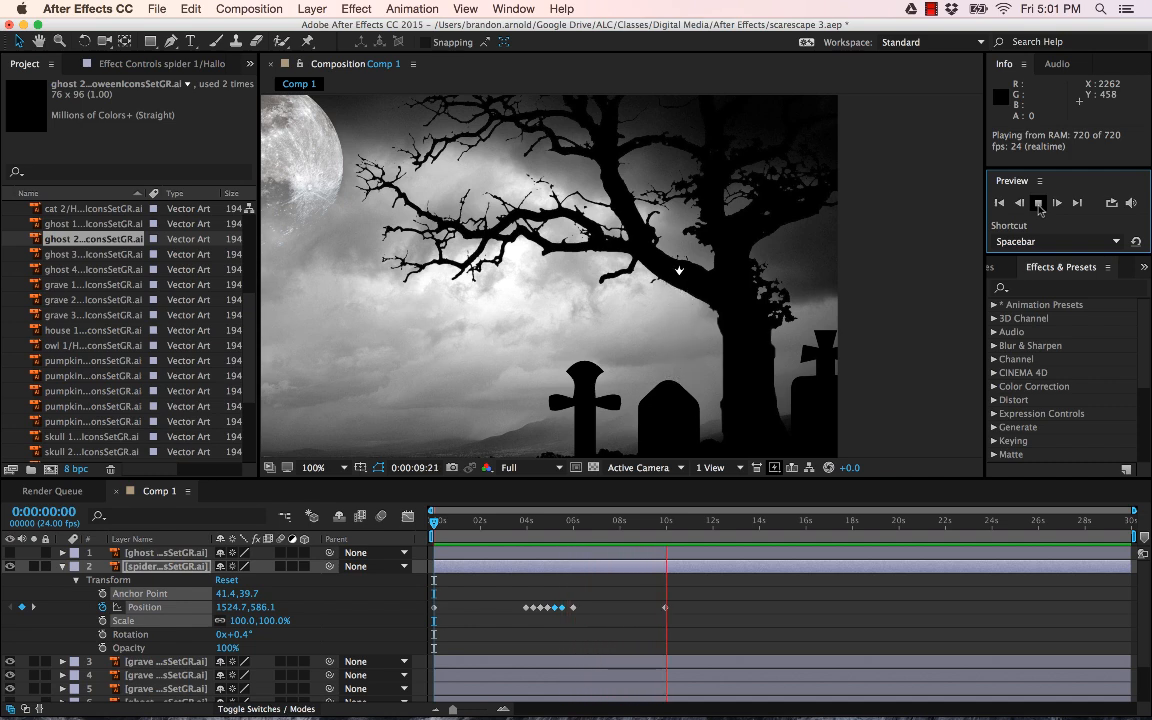
left_click(1039, 204)
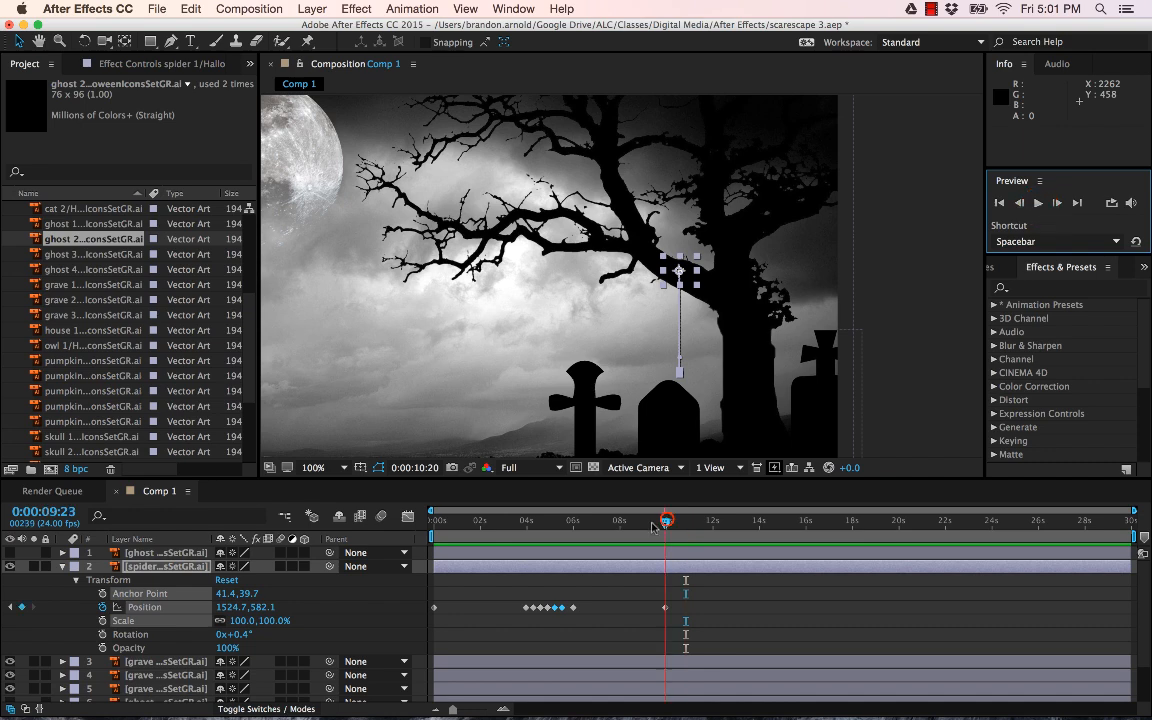
left_click_drag(665, 521, 433, 537)
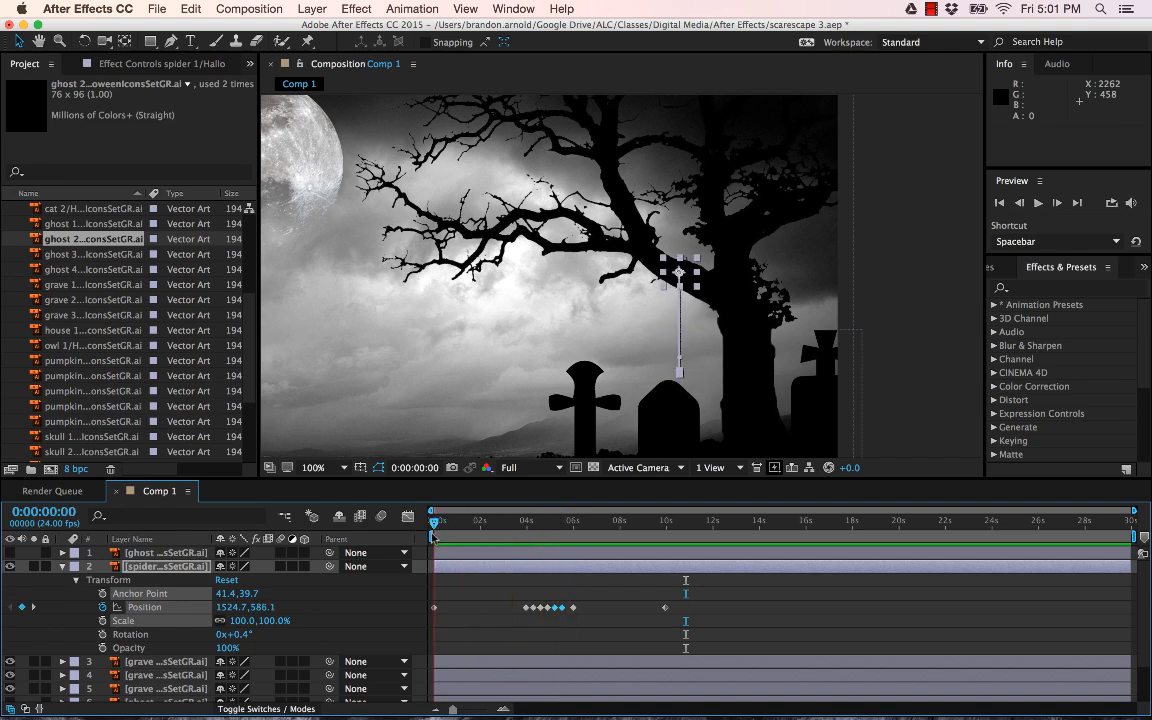
Set the spider's vertical position to 835.1 at the 0:00:04:21 keyframe to vary the bounce.
left_click(537, 534)
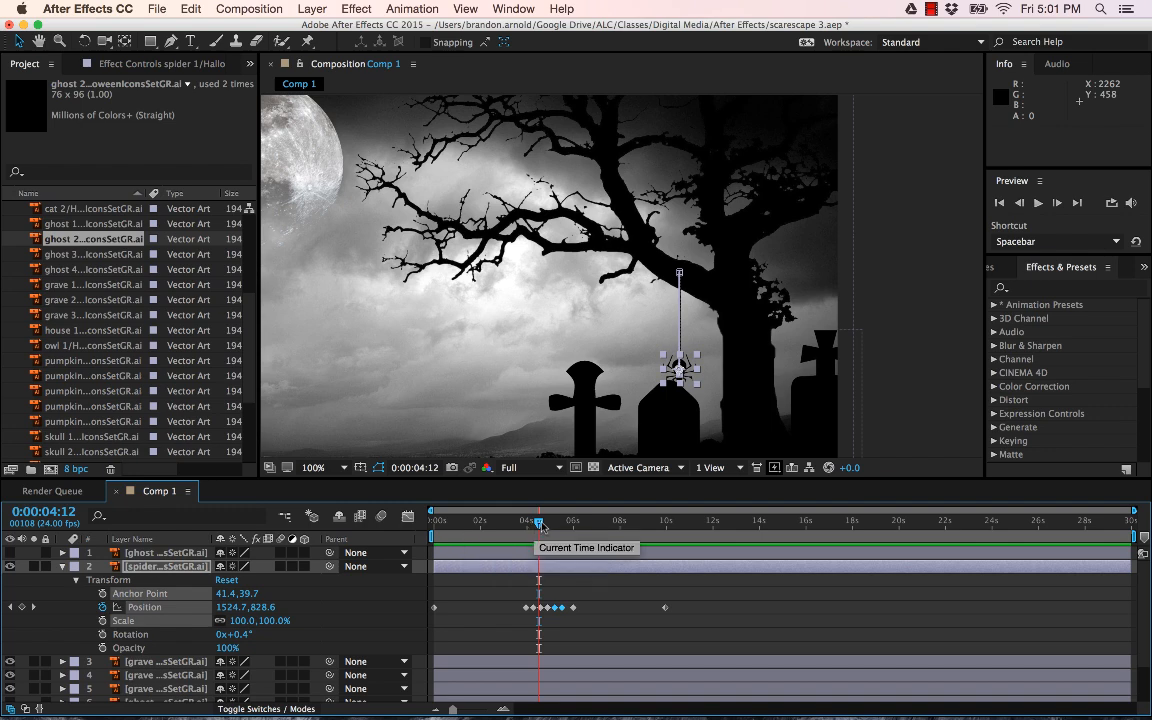
left_click_drag(539, 521, 535, 524)
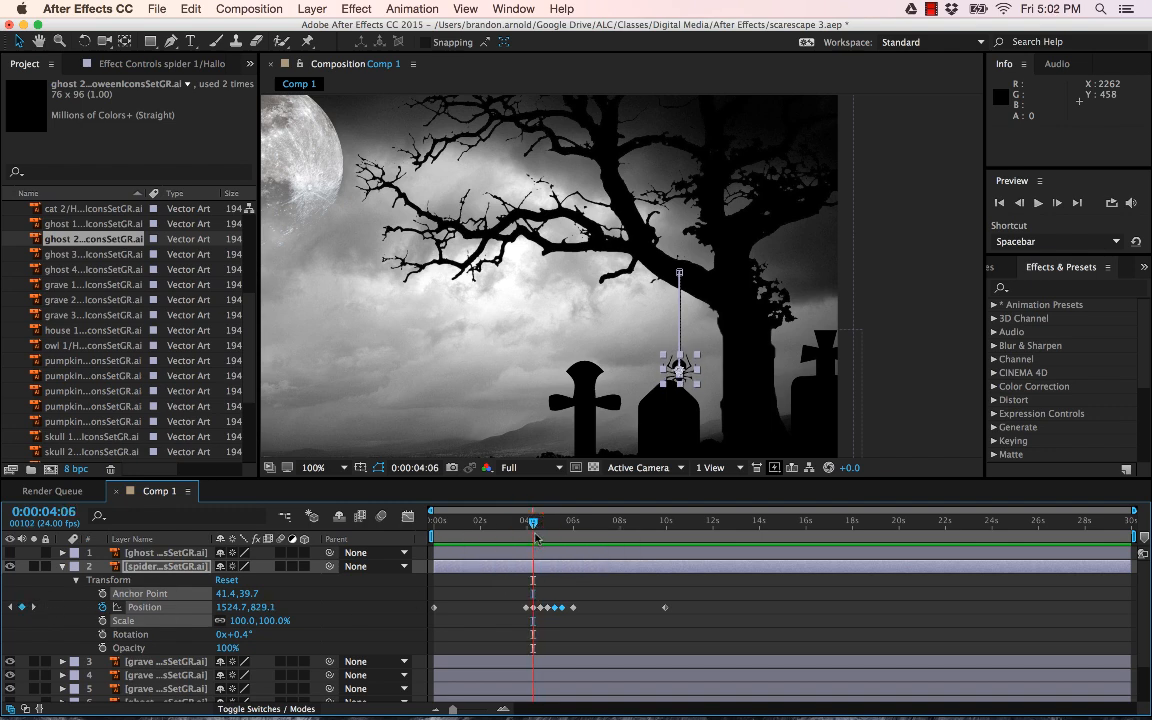
left_click(34, 607)
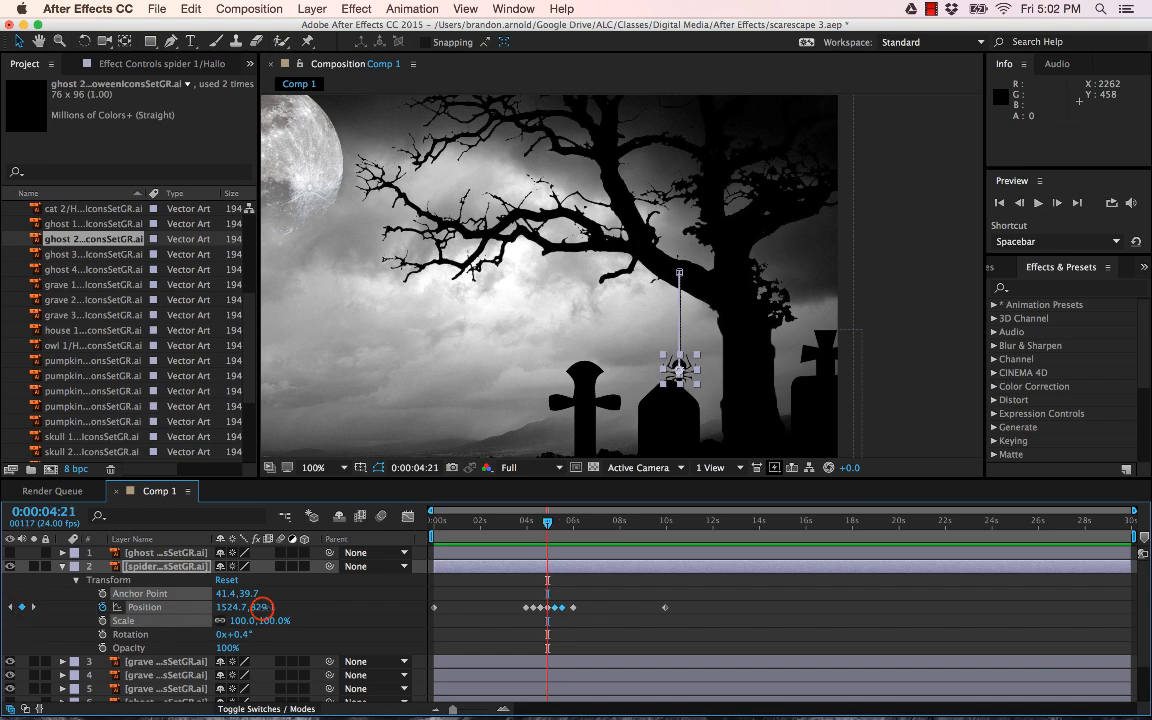
left_click_drag(256, 607, 262, 607)
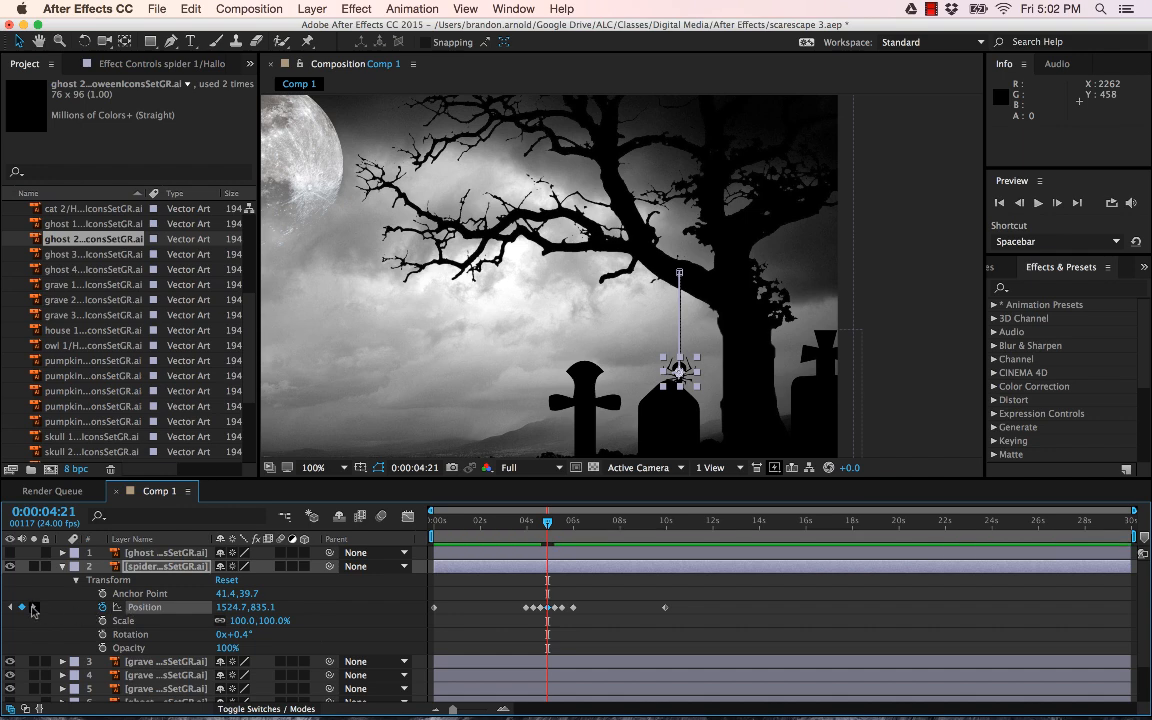
Step through the spider's remaining position keyframes to check its pause and return to the branch.
left_click(32, 607)
left_click(32, 607)
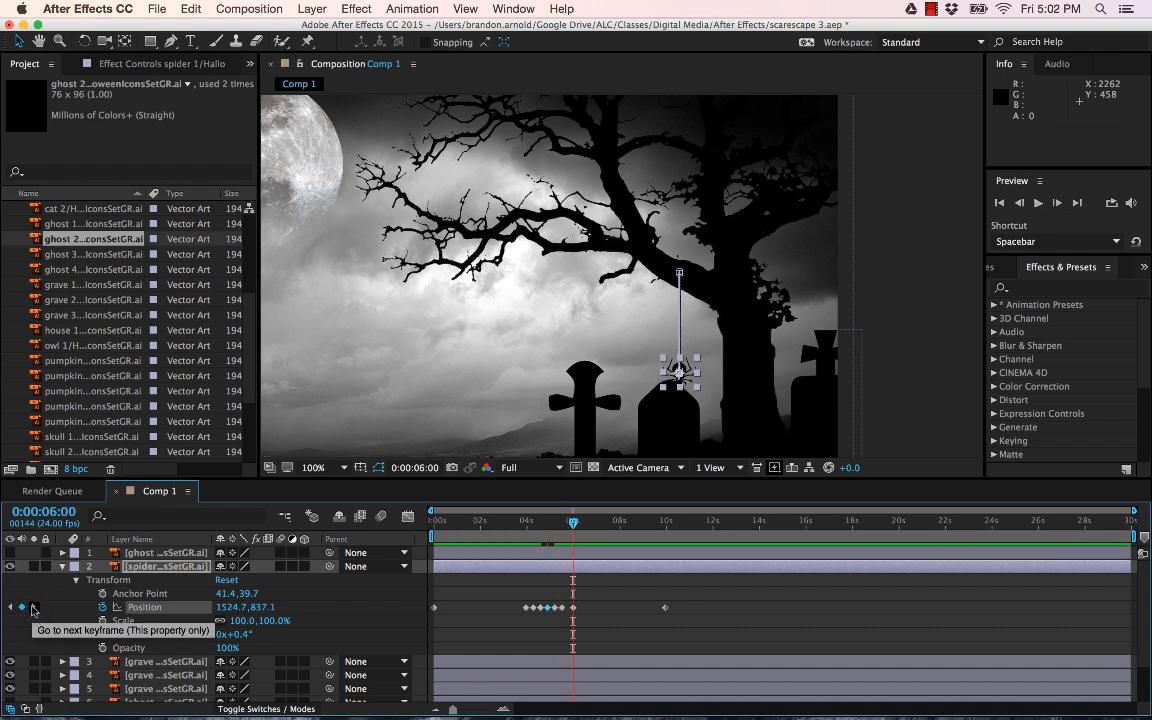
left_click(32, 607)
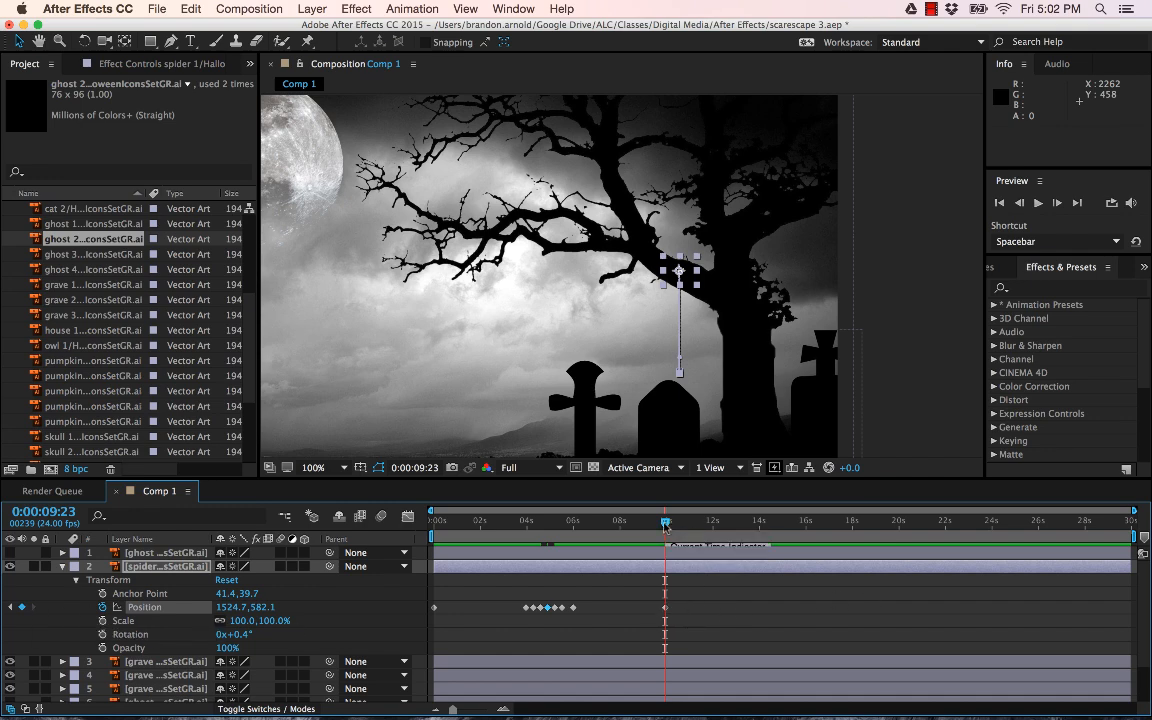
mouse_move(665, 522)
left_mouse_down()
mouse_move(496, 521)
mouse_move(664, 525)
left_mouse_up()
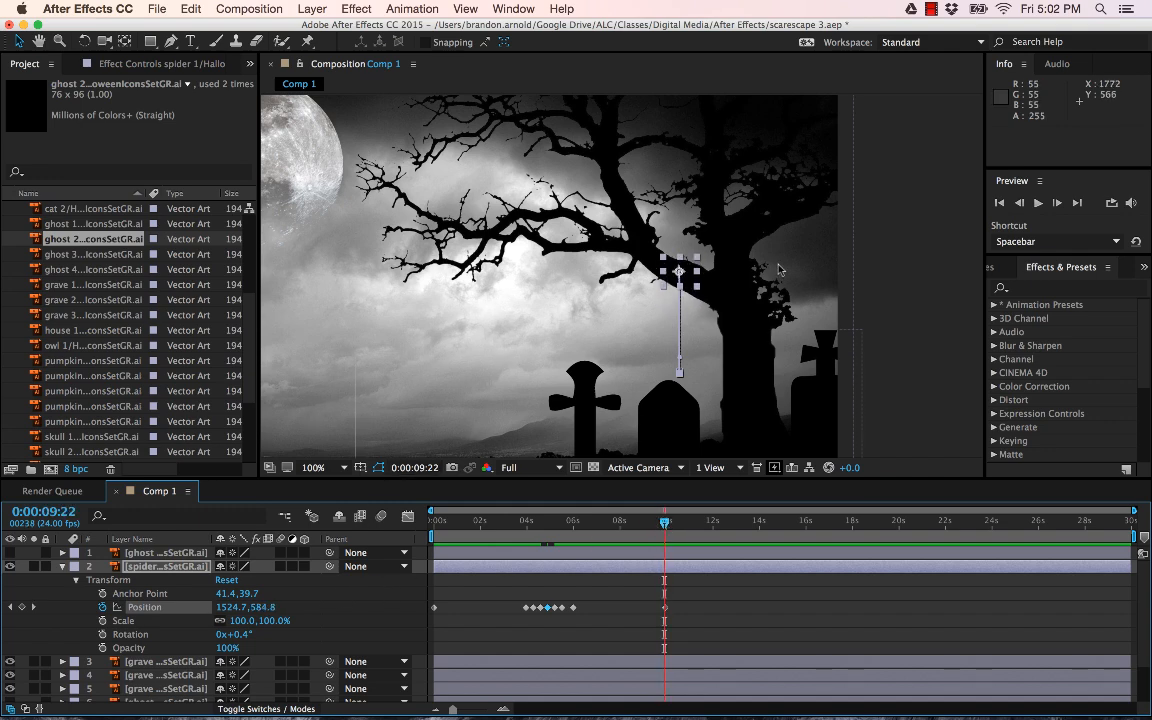
Return the composition to 0:00:00:00, collapse the spider layer's properties and rename the top ghost layer as ghost 2.
left_click_drag(666, 524, 433, 524)
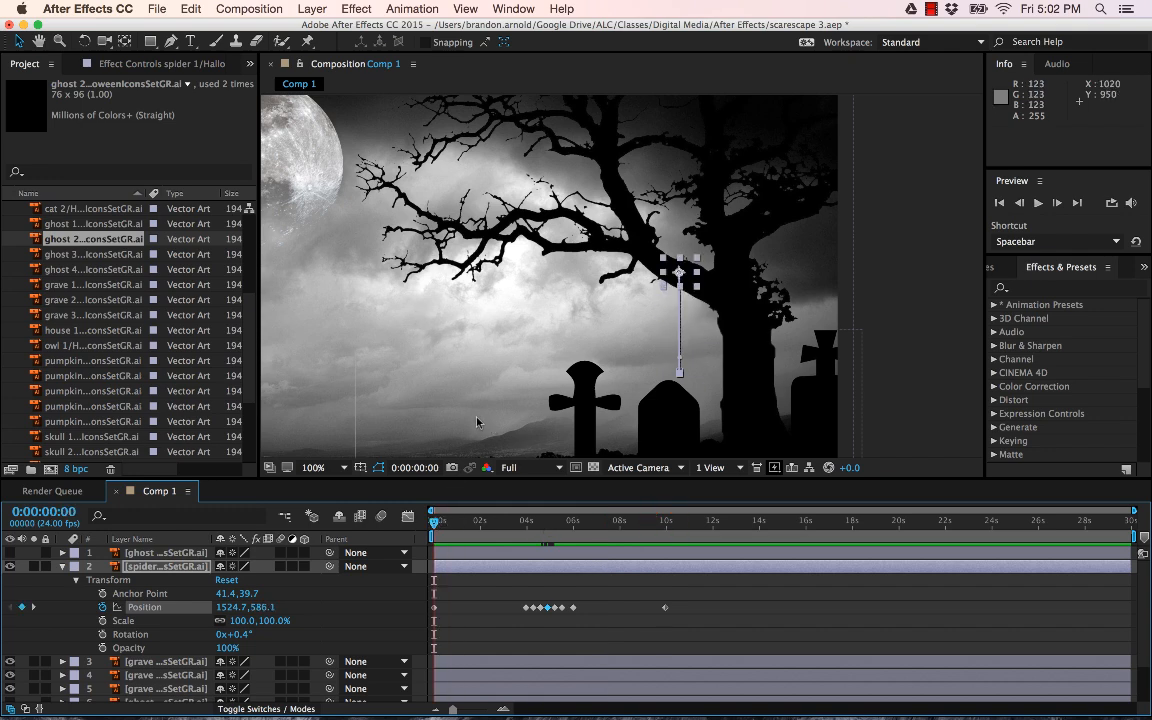
left_click(62, 566)
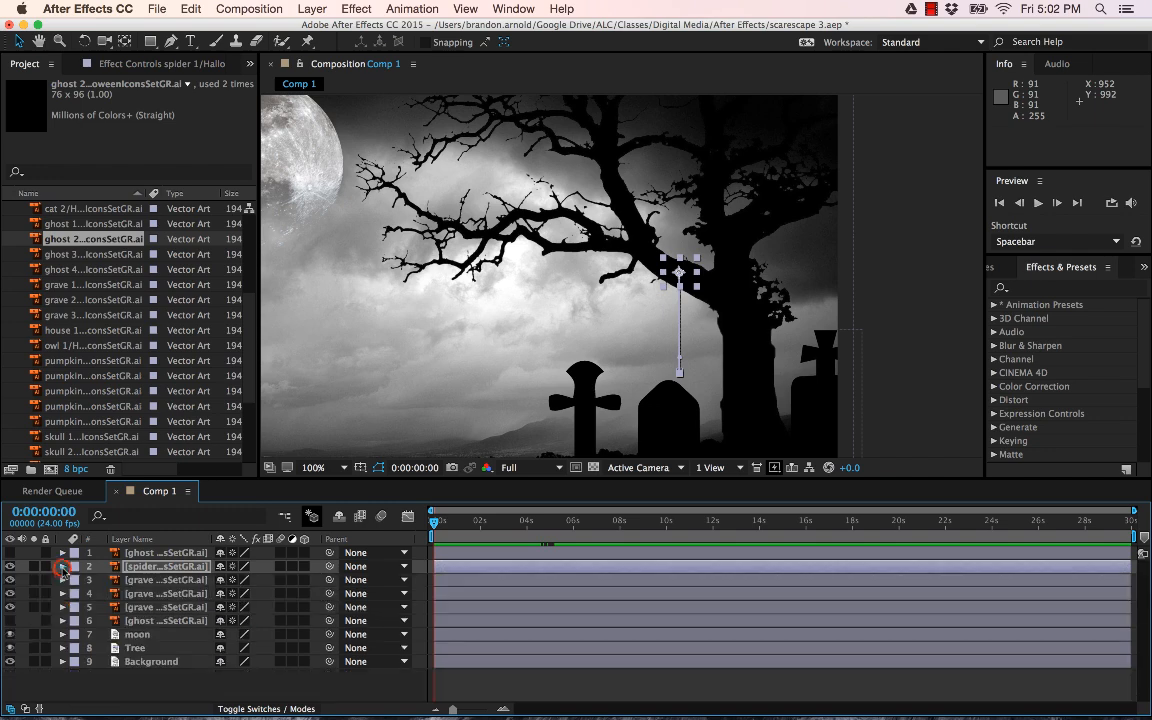
left_click(152, 553)
right_click(152, 553)
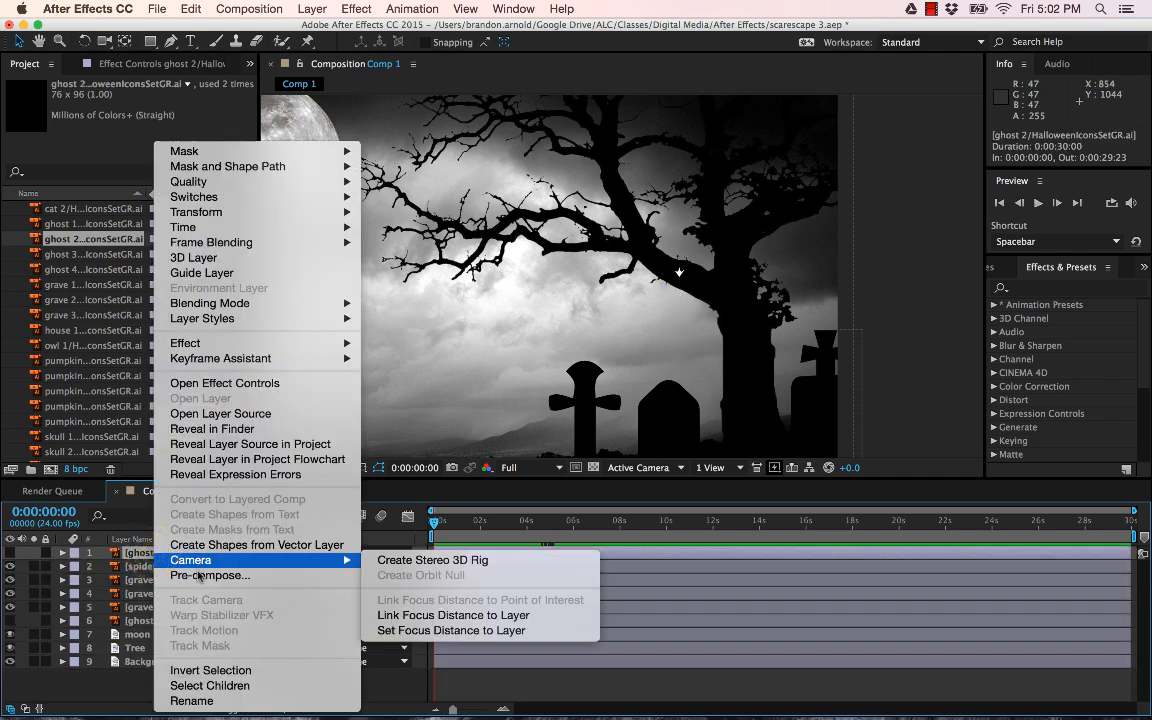
left_click(191, 700)
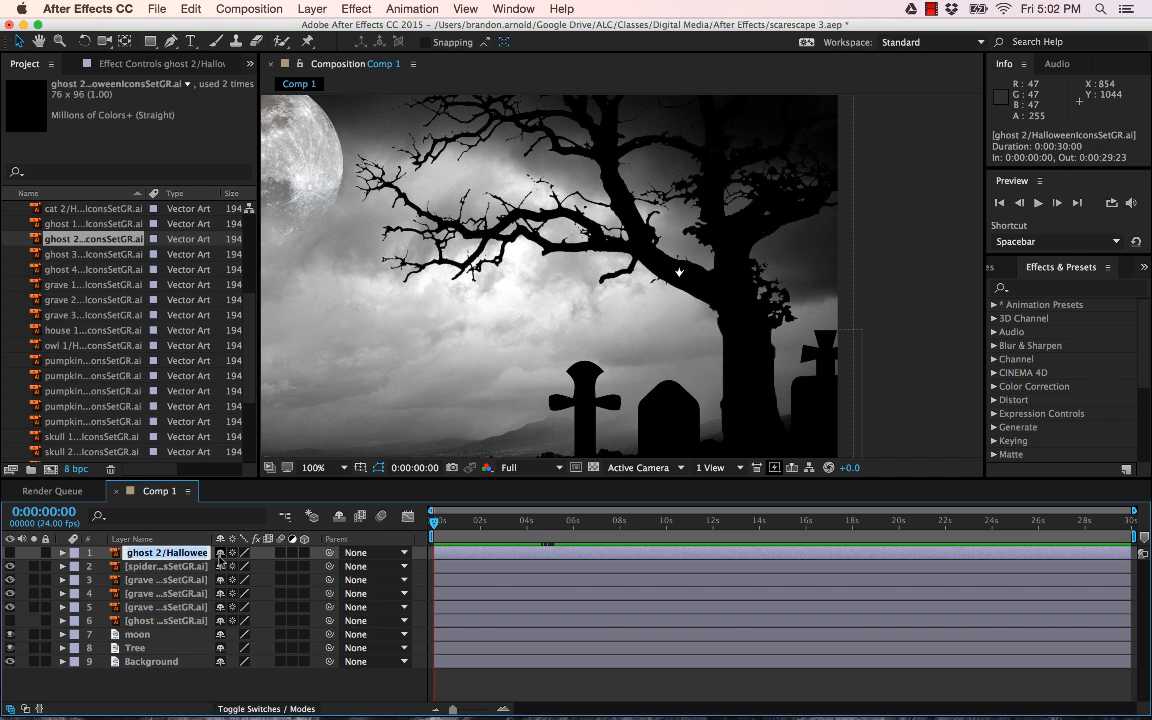
type("ghost 2")
key("Return")
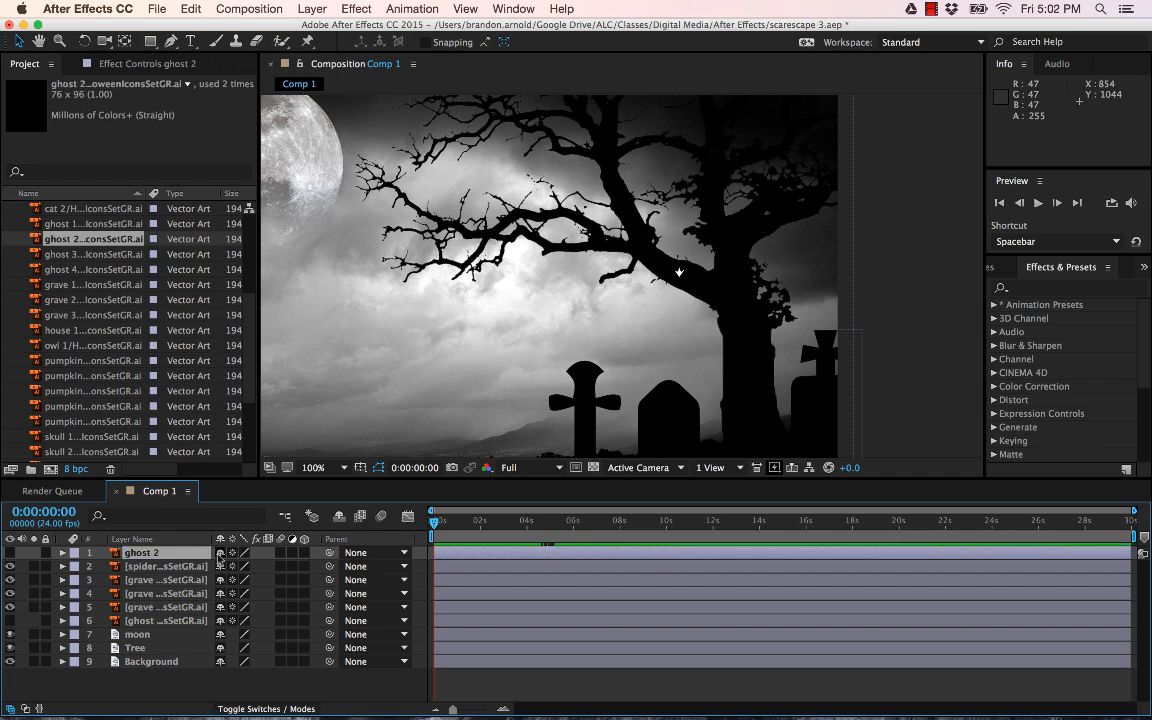
Make the ghost 2 layer visible and enable keyframing for its Position, Scale, Rotation and Opacity at 0:00:00:00.
left_click(10, 553)
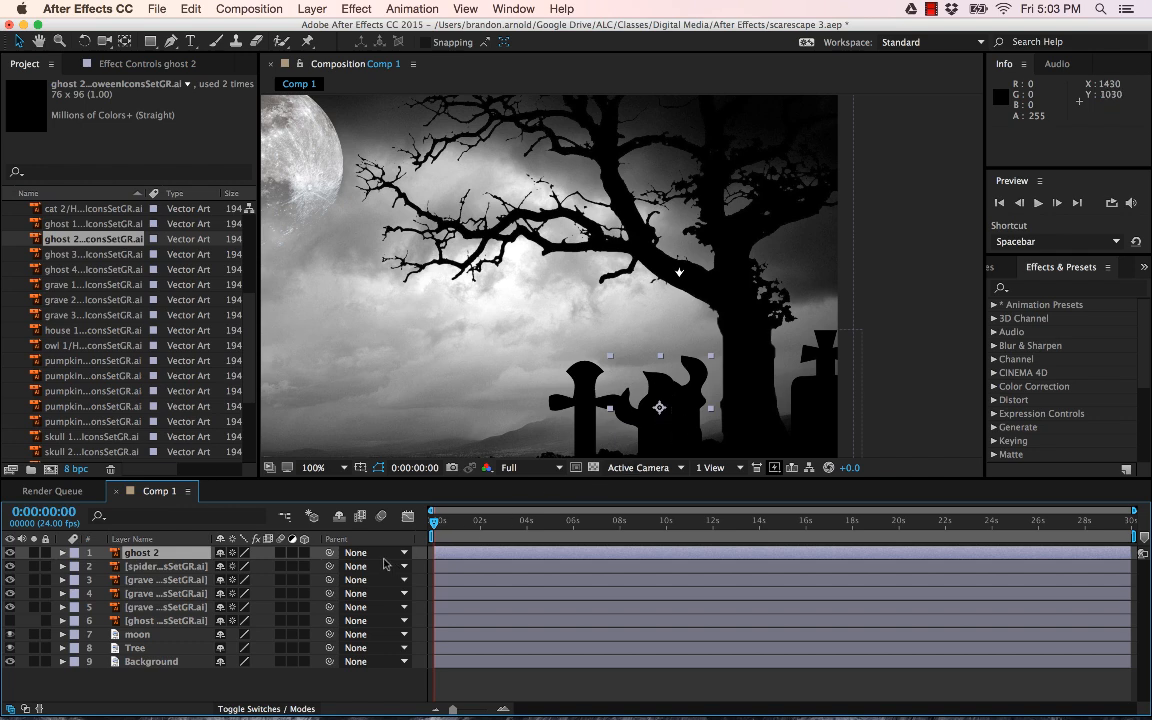
left_click(62, 553)
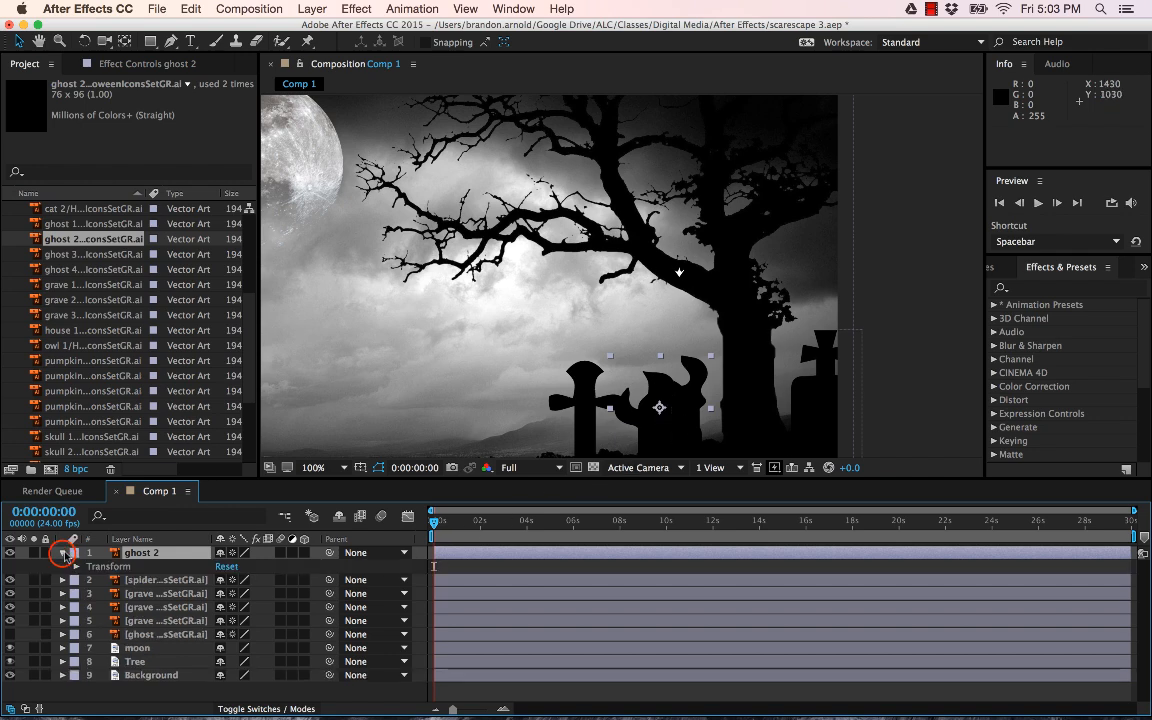
left_click(75, 567)
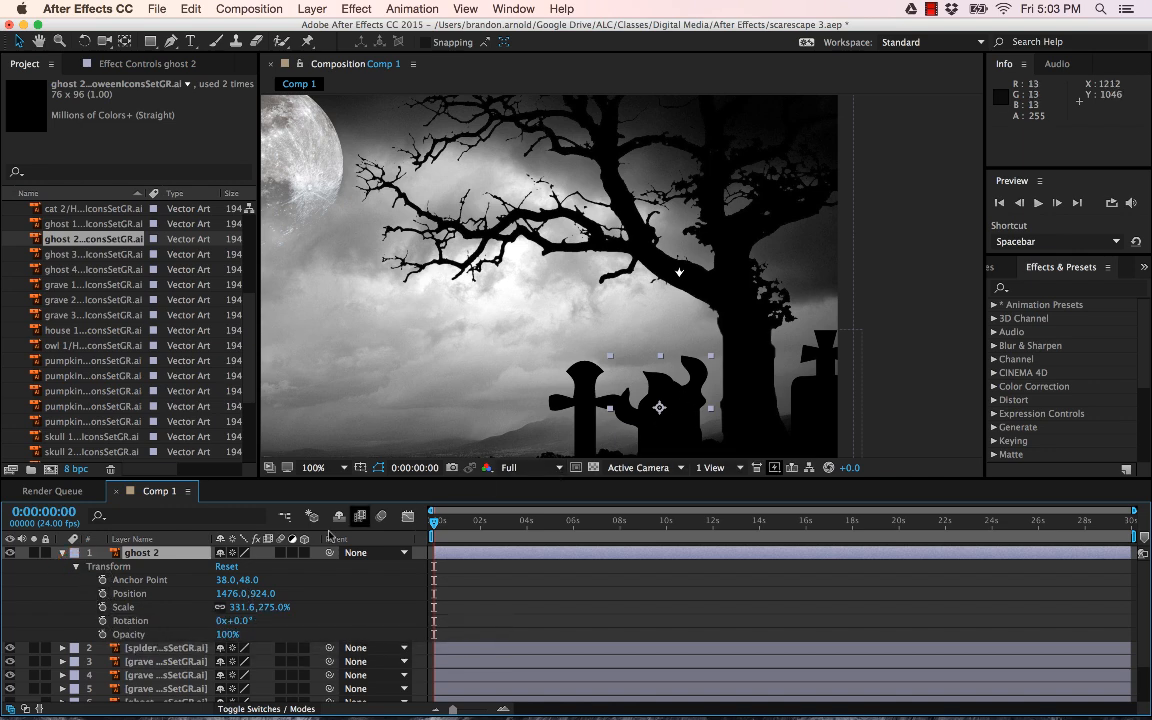
left_click(102, 594)
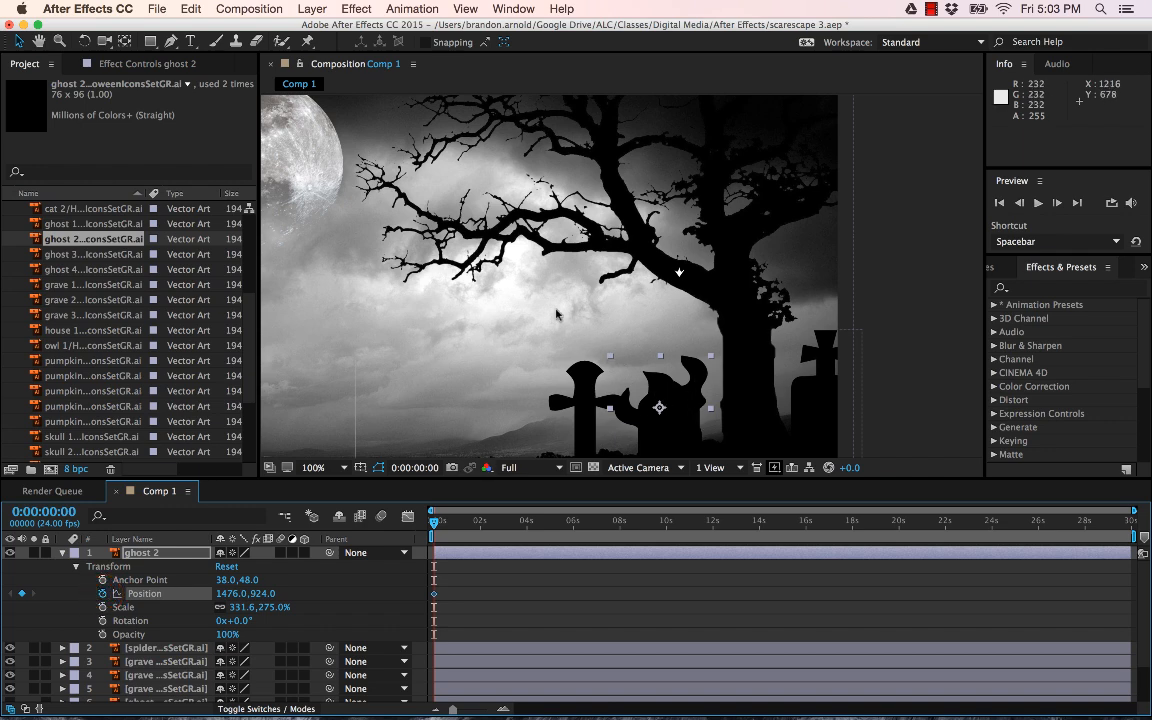
left_click(102, 607)
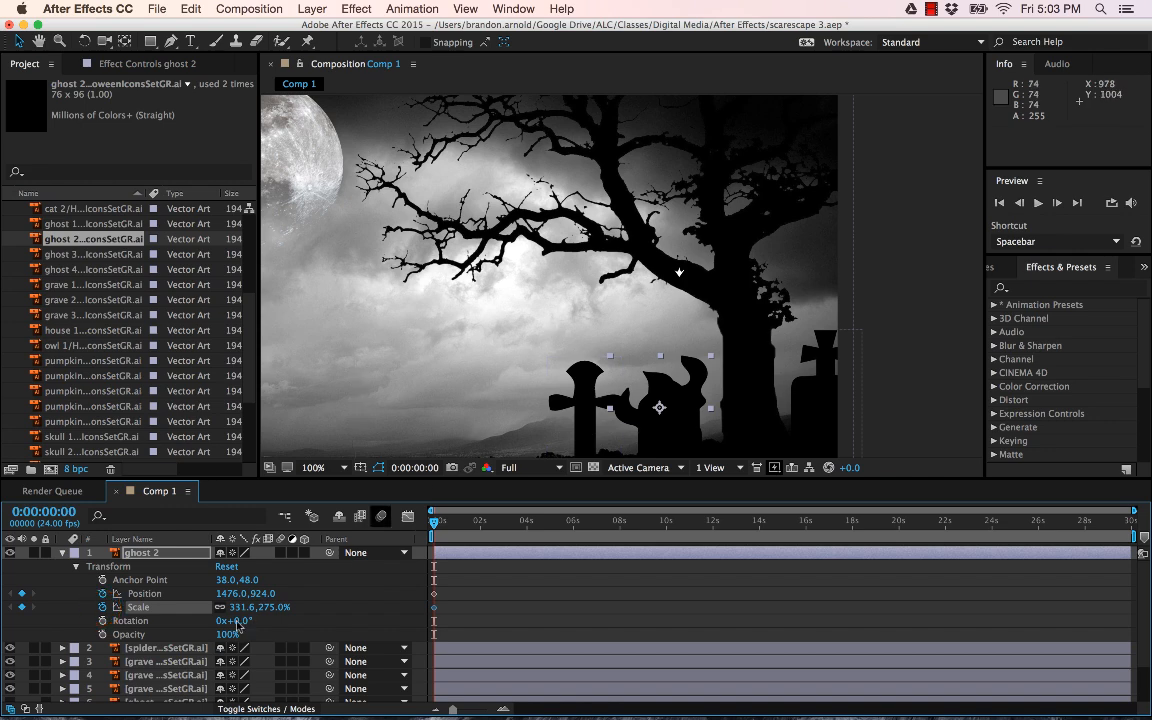
left_click(102, 620)
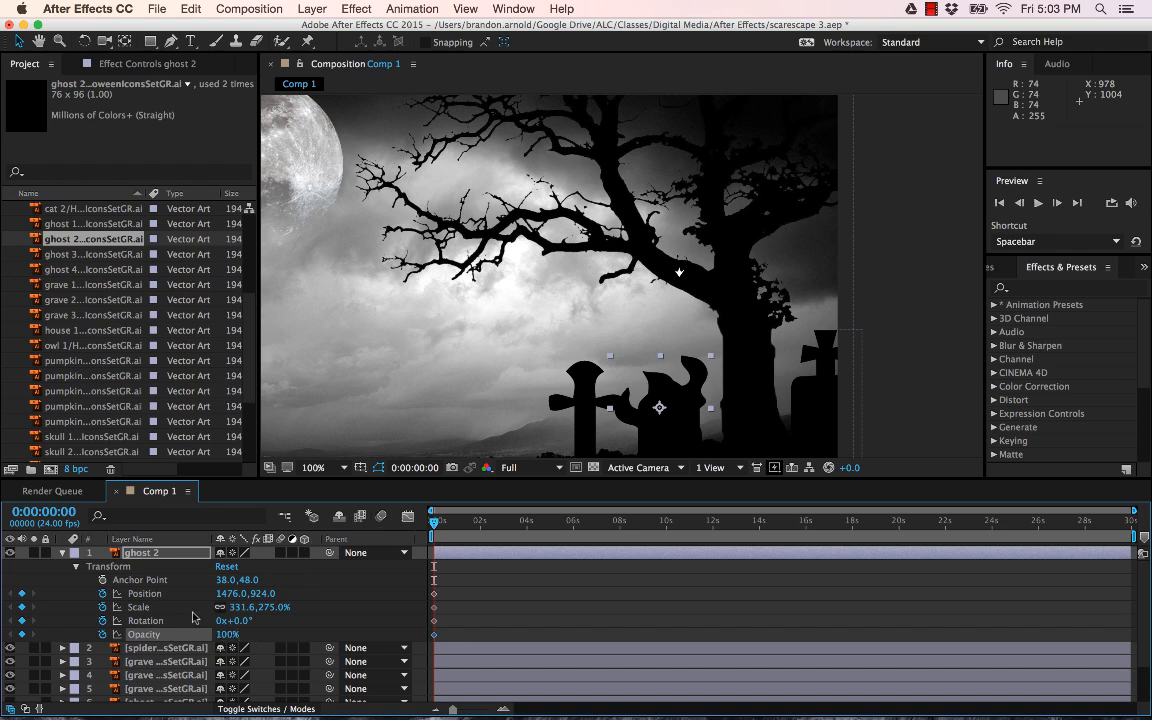
Set the ghost 2 layer's blending mode to Soft Light.
scroll(156, 624, "down", 1)
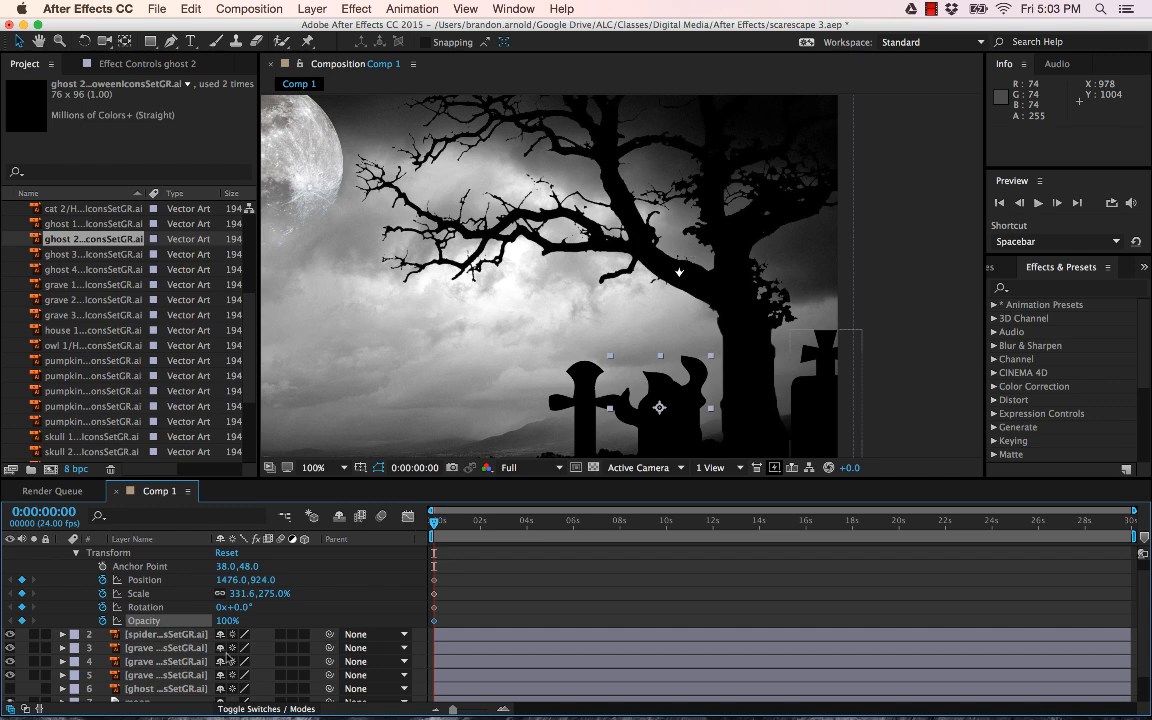
left_click(250, 708)
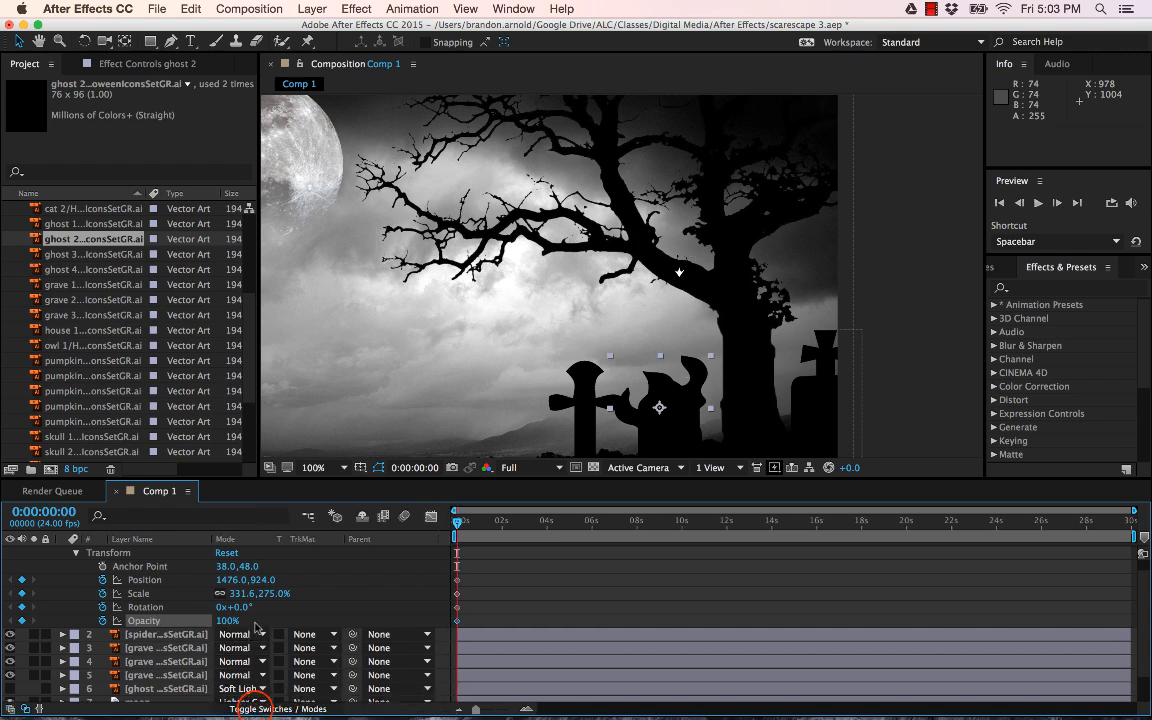
scroll(245, 575, "up", 1)
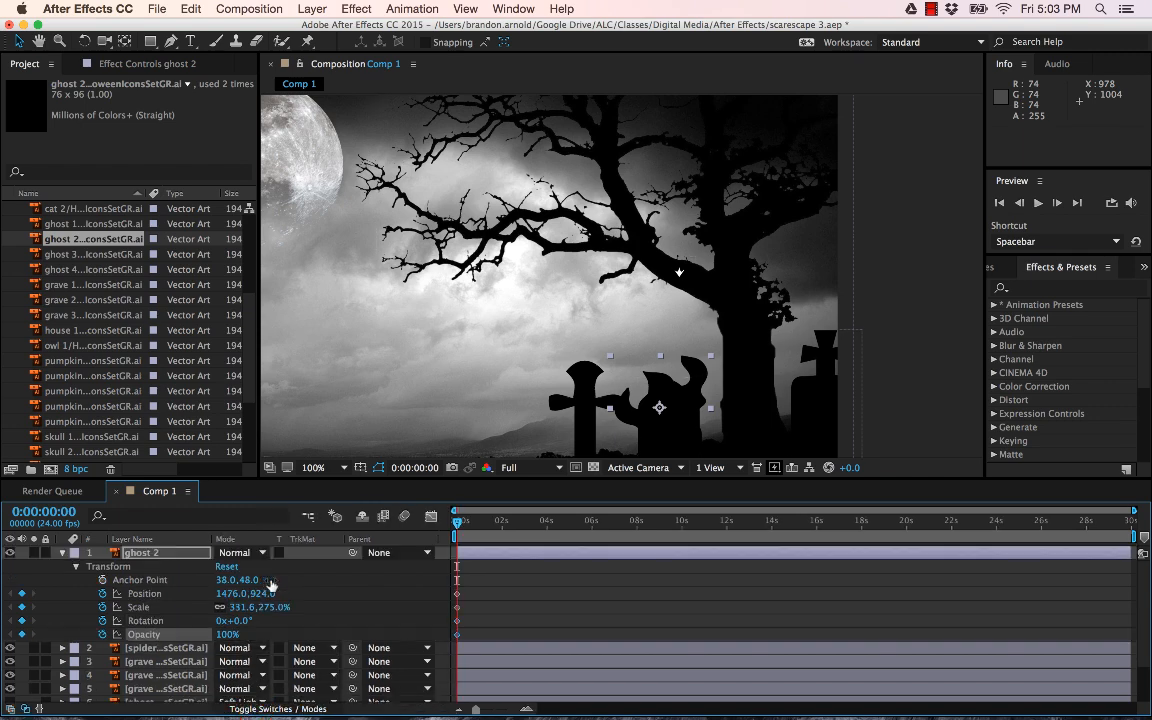
left_click(62, 553)
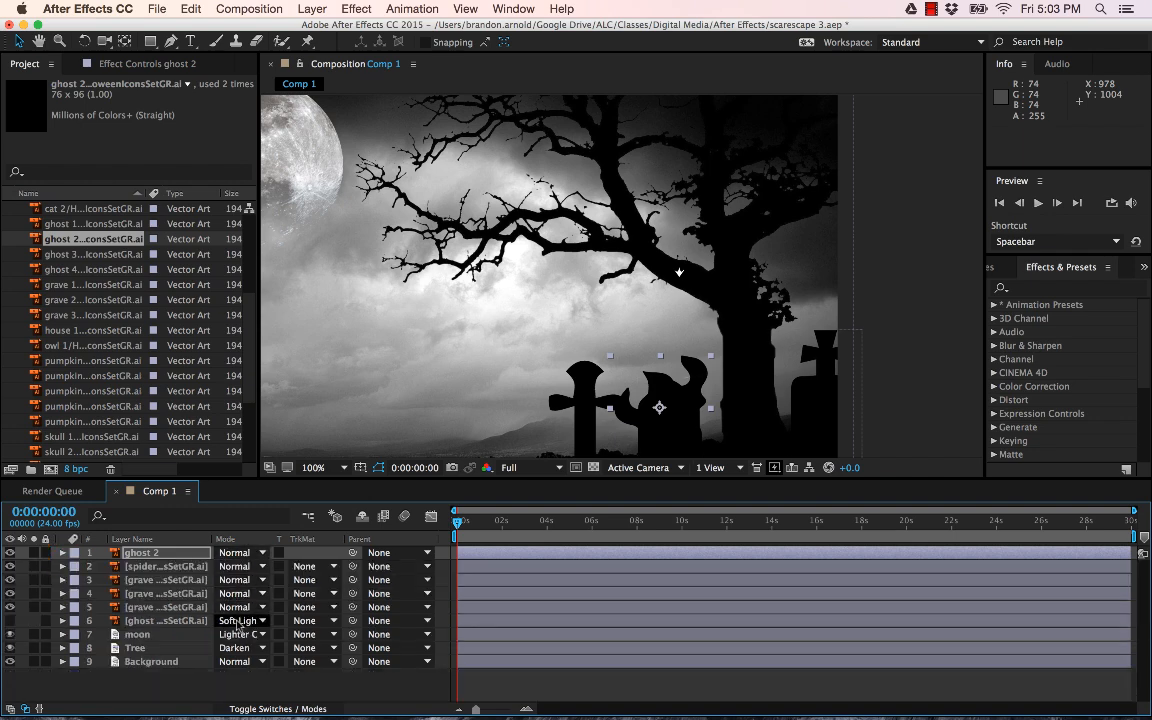
left_click(240, 552)
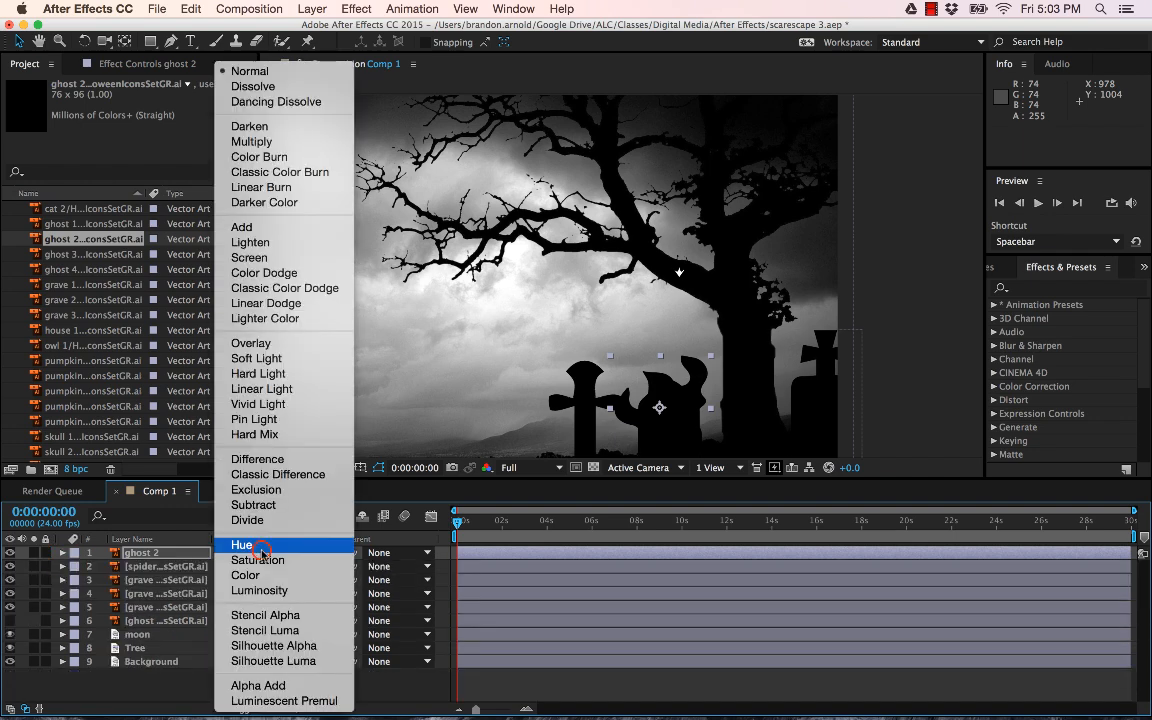
left_click(243, 358)
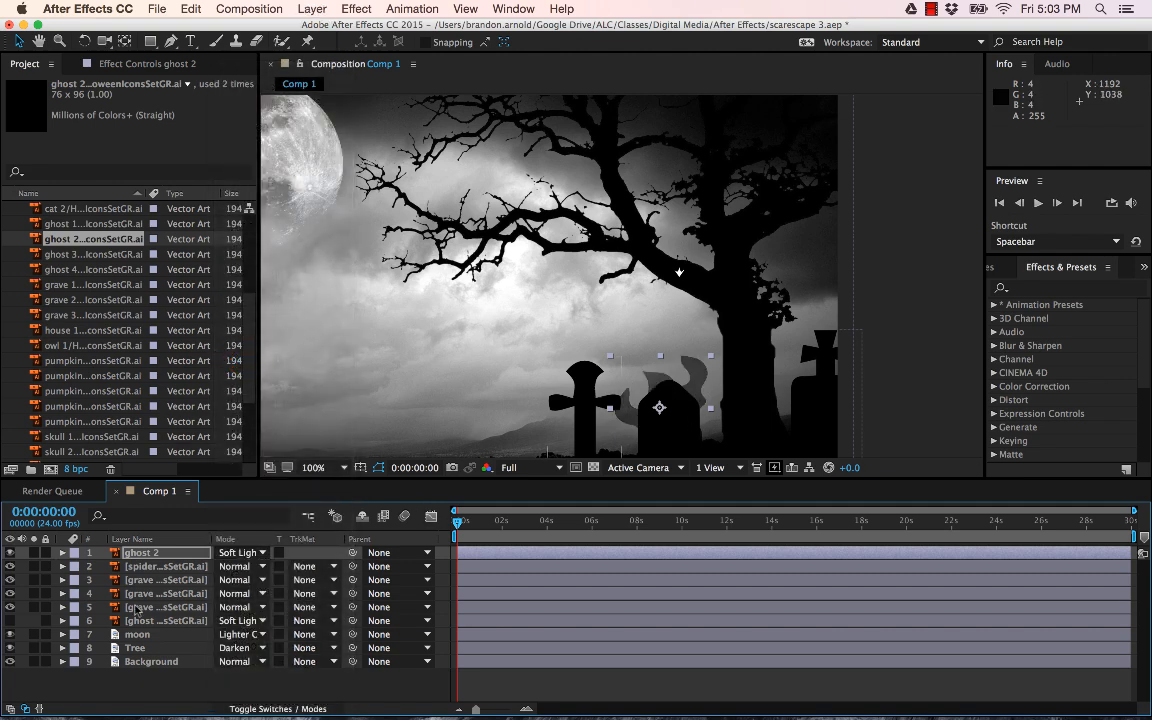
left_click(283, 708)
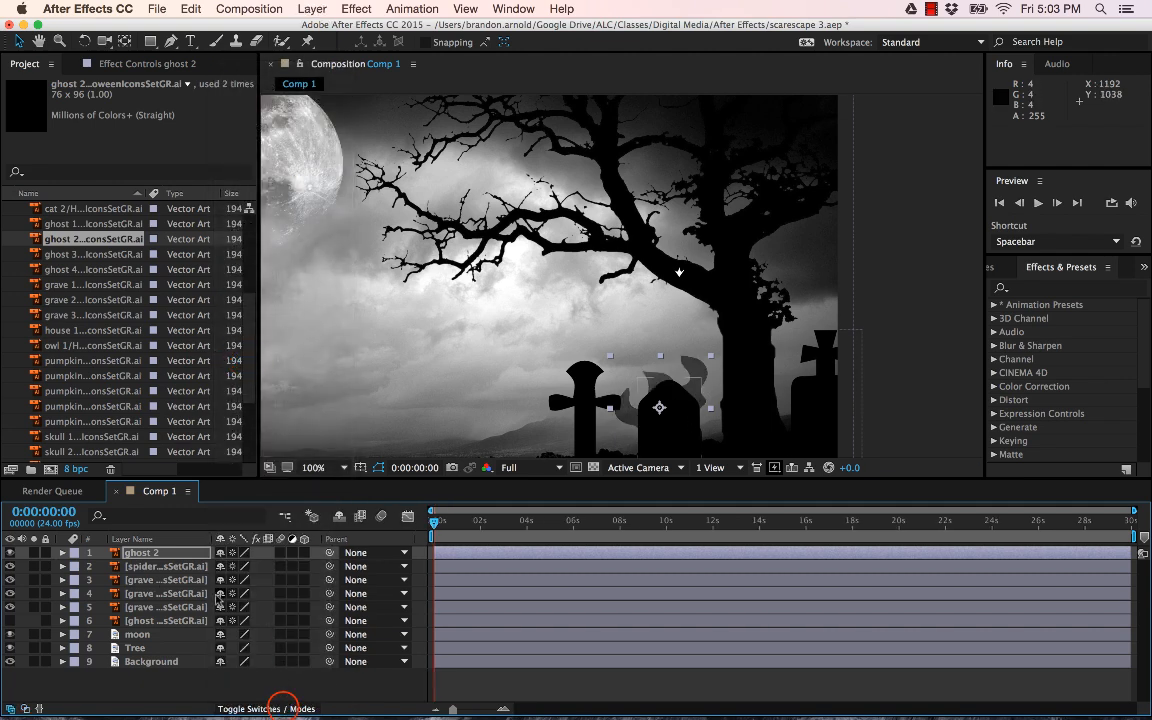
Keyframe a fade-in on ghost 2 with opacity 0% at 0:00:00:00 and 0:00:10:14, and 100% at 0:00:13:23.
left_click(62, 555)
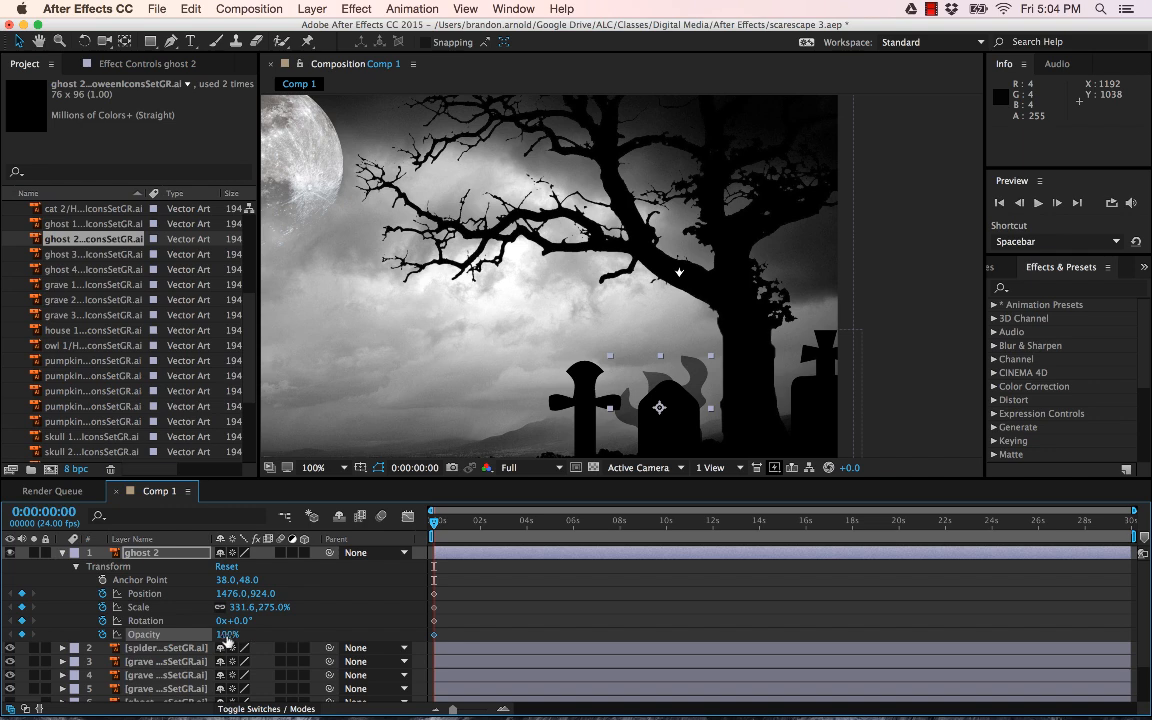
left_click_drag(226, 635, 170, 637)
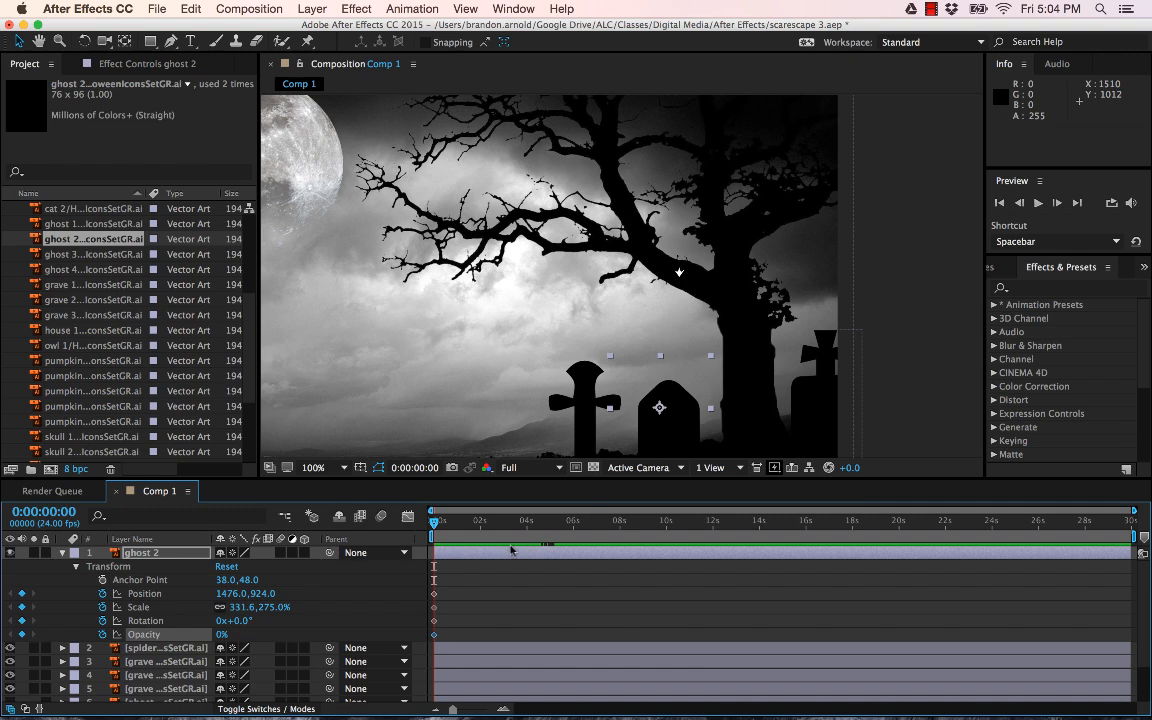
left_click_drag(478, 521, 681, 522)
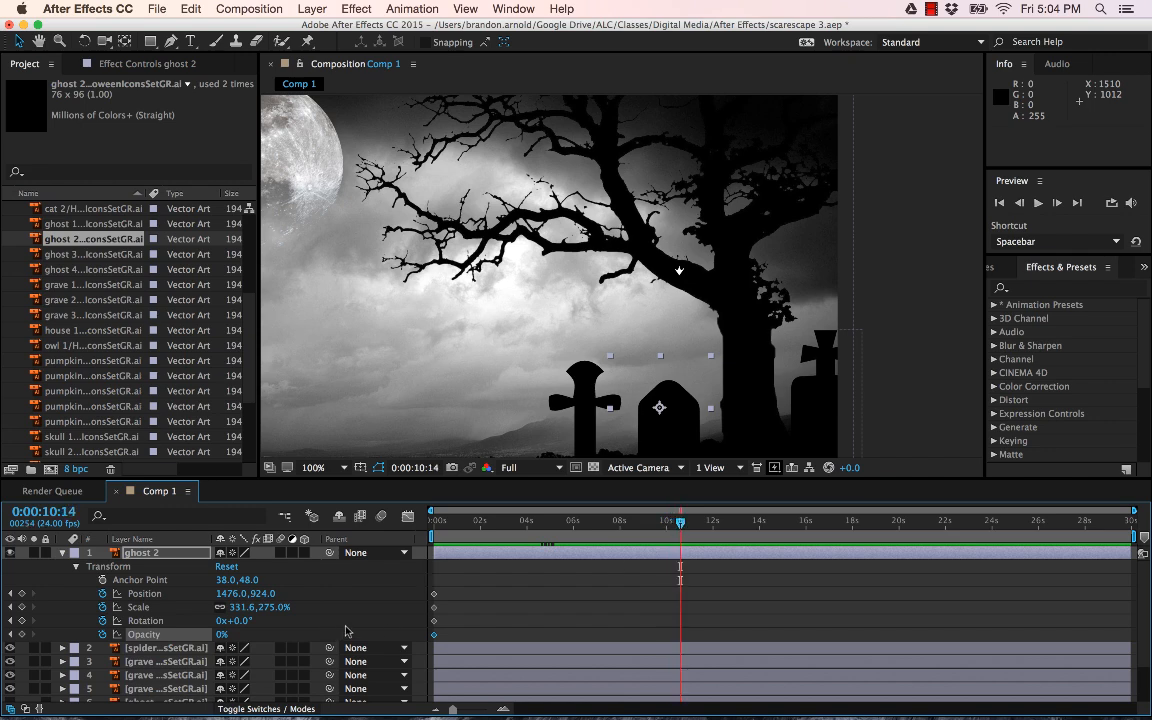
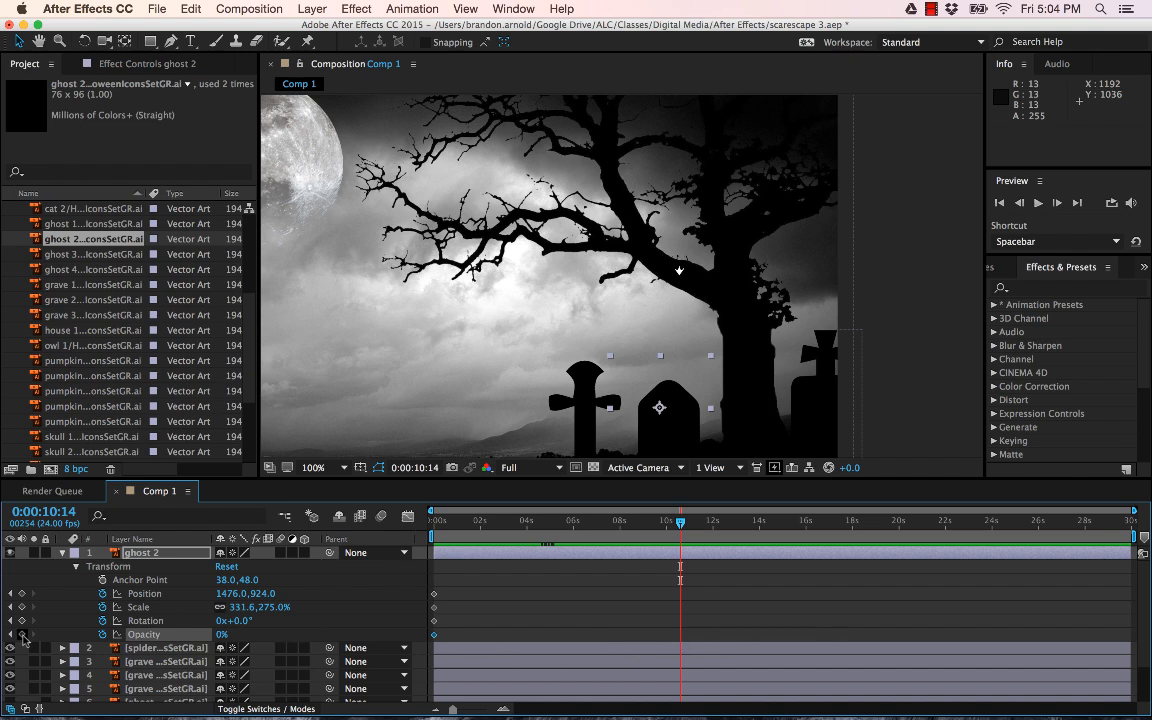
left_click(21, 634)
left_click_drag(682, 528, 759, 527)
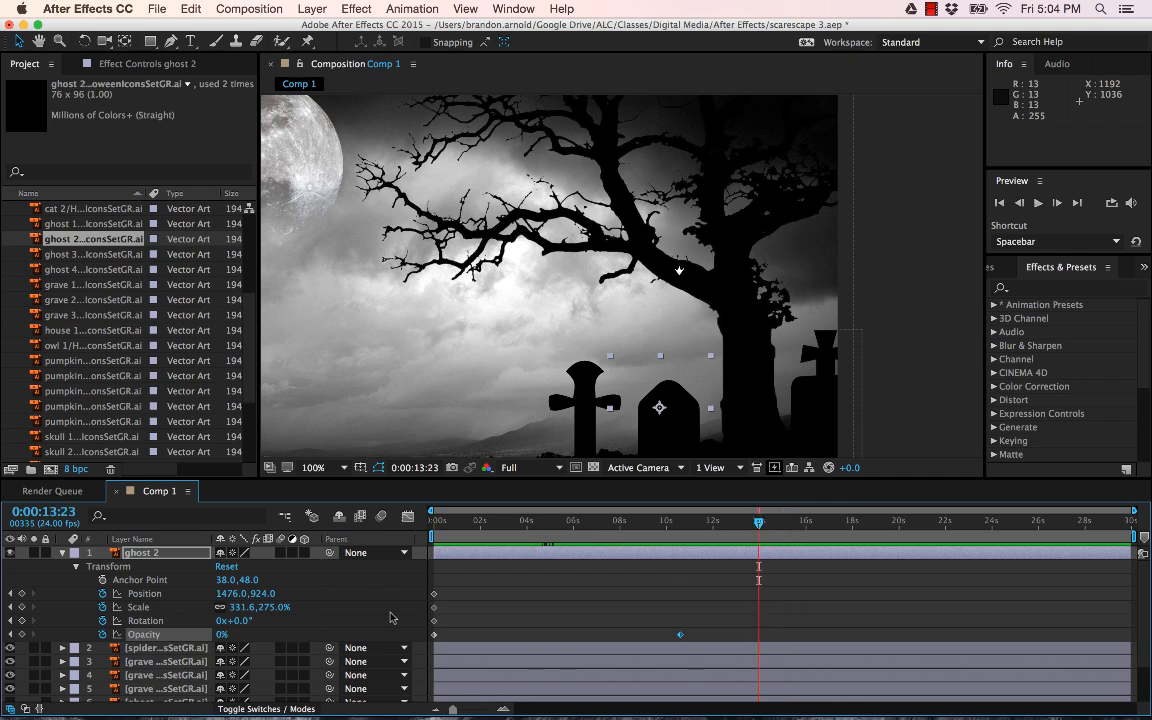
left_click_drag(222, 634, 324, 634)
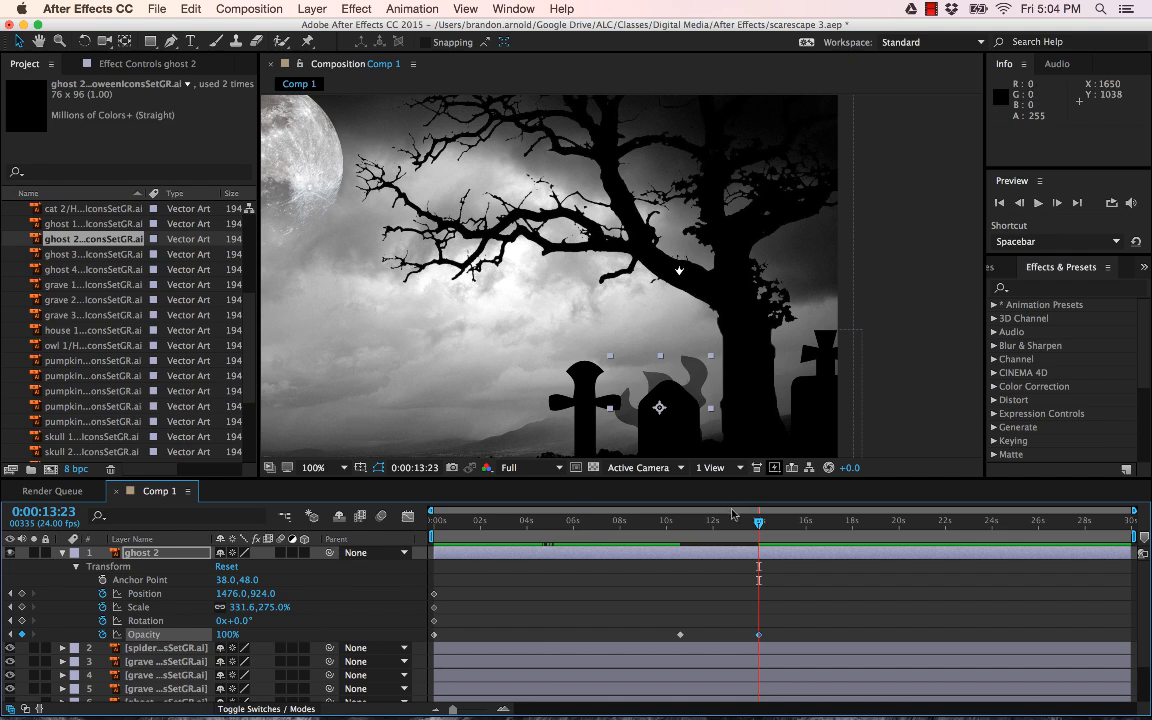
Add Rotation, Scale and Position keyframes to ghost 2 at 0:00:10:14.
left_click_drag(760, 524, 680, 527)
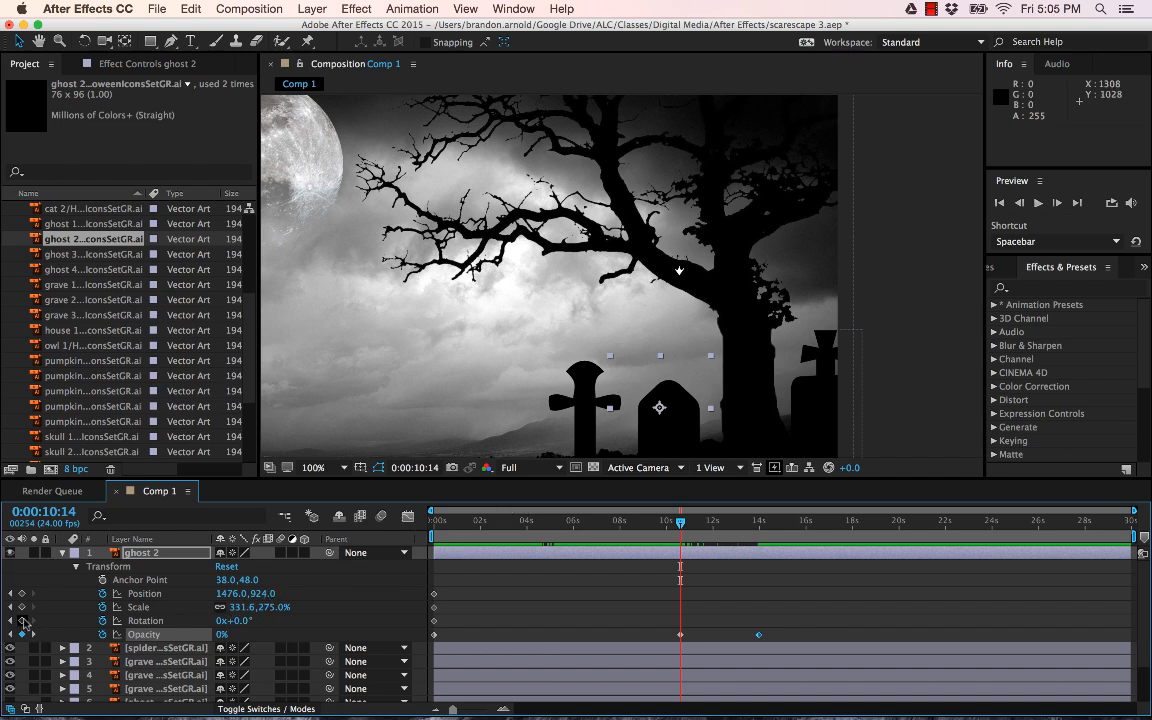
left_click(22, 620)
left_click(22, 607)
left_click(22, 593)
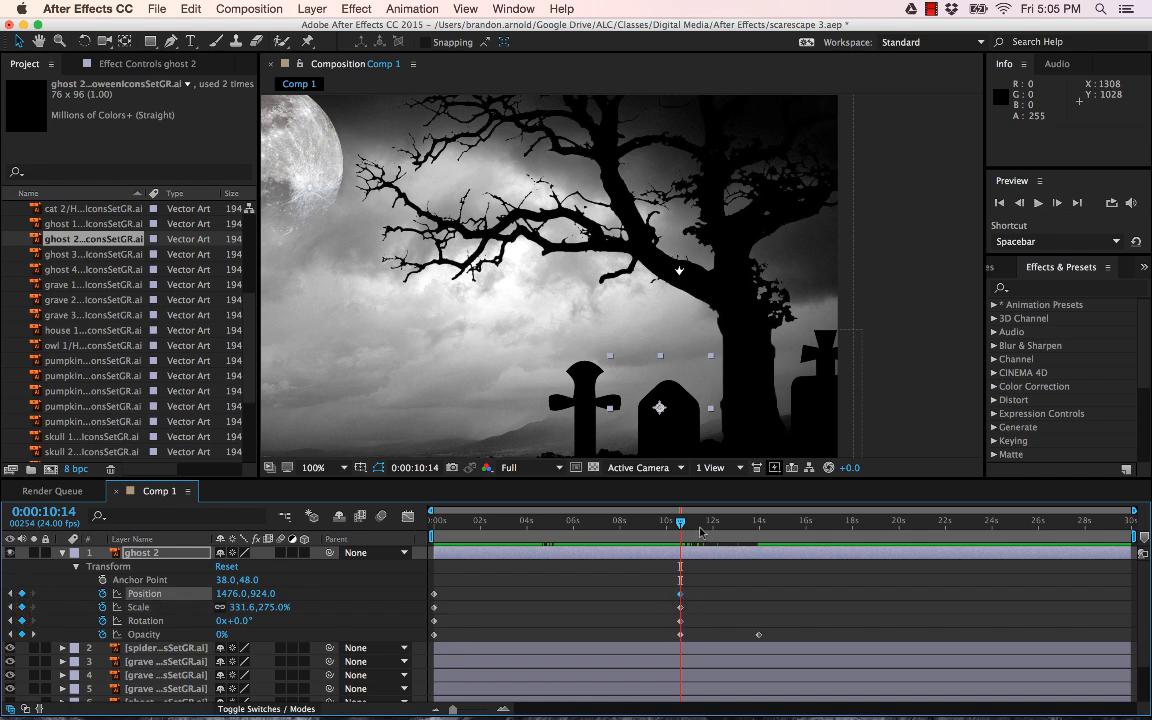
At 0:00:13:23, keyframe ghost 2 with rotation -25°, scale about 473.6, 392.8% and position about 1300, 794.
mouse_move(683, 527)
left_mouse_down()
mouse_move(762, 527)
mouse_move(684, 527)
left_mouse_up()
left_click(33, 634)
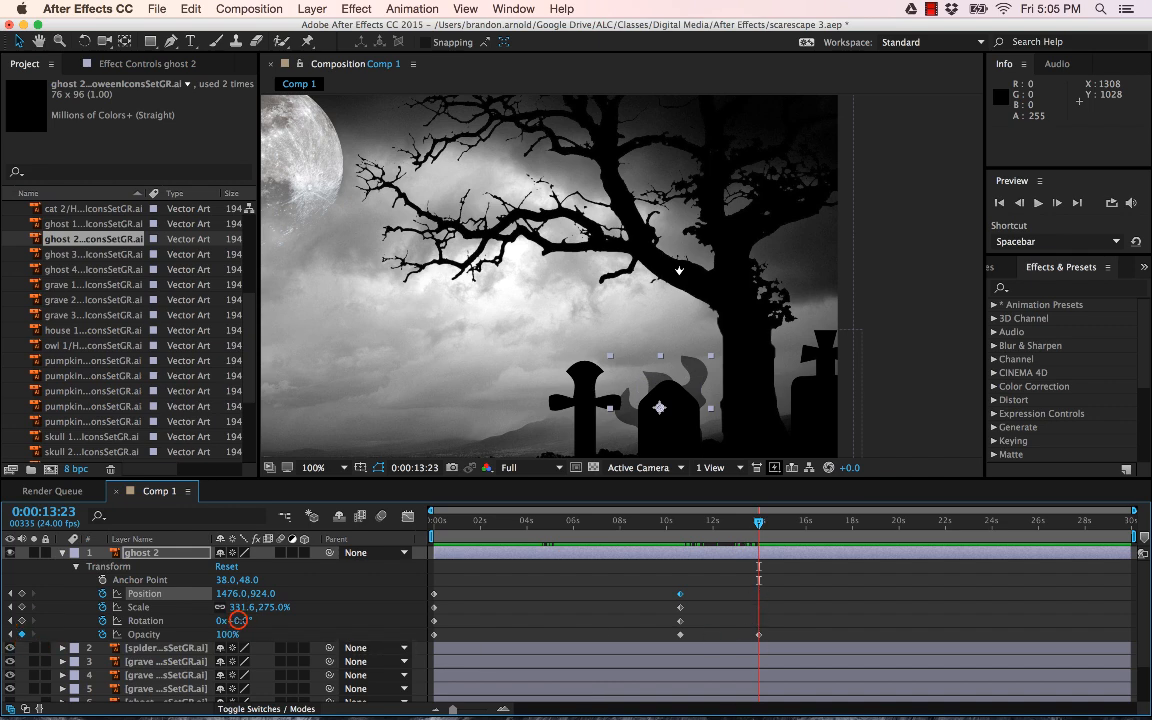
left_click_drag(238, 620, 213, 620)
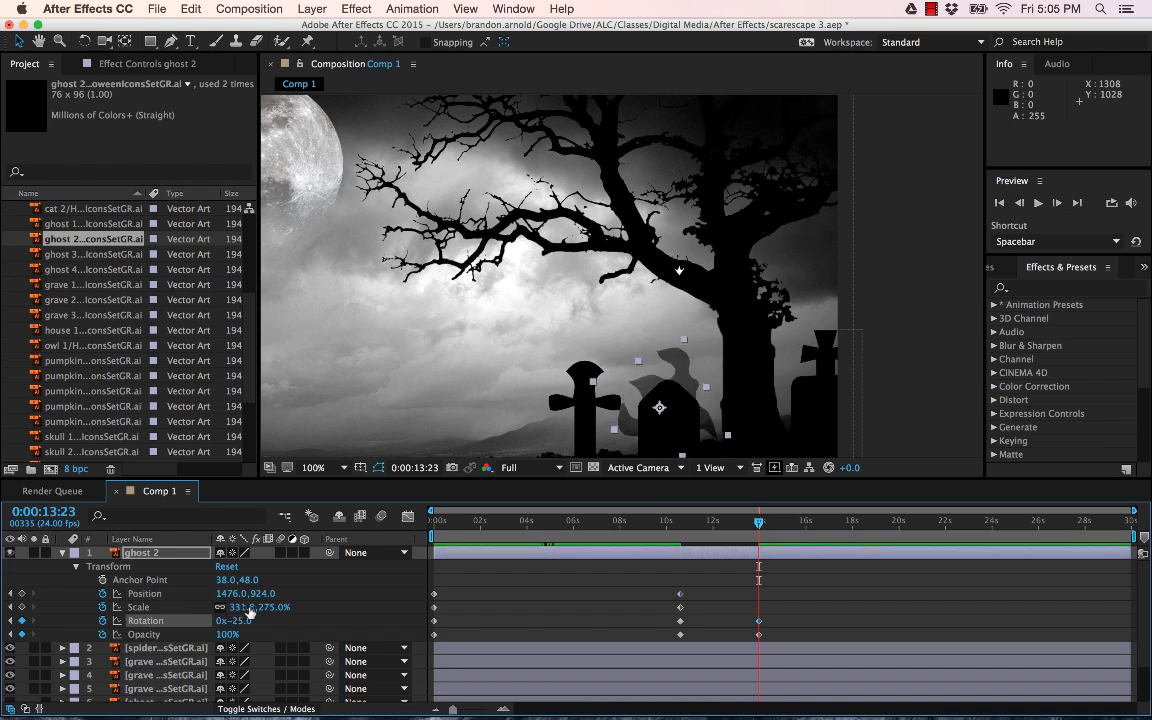
left_click_drag(210, 607, 318, 607)
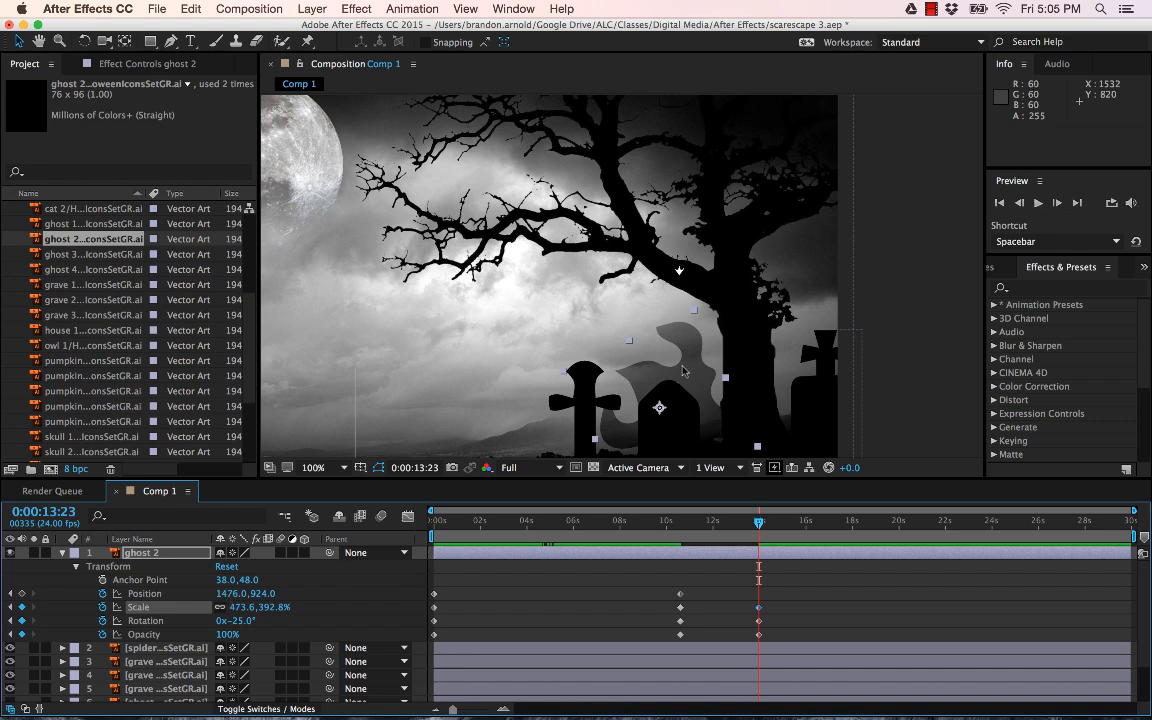
left_click_drag(652, 374, 587, 330)
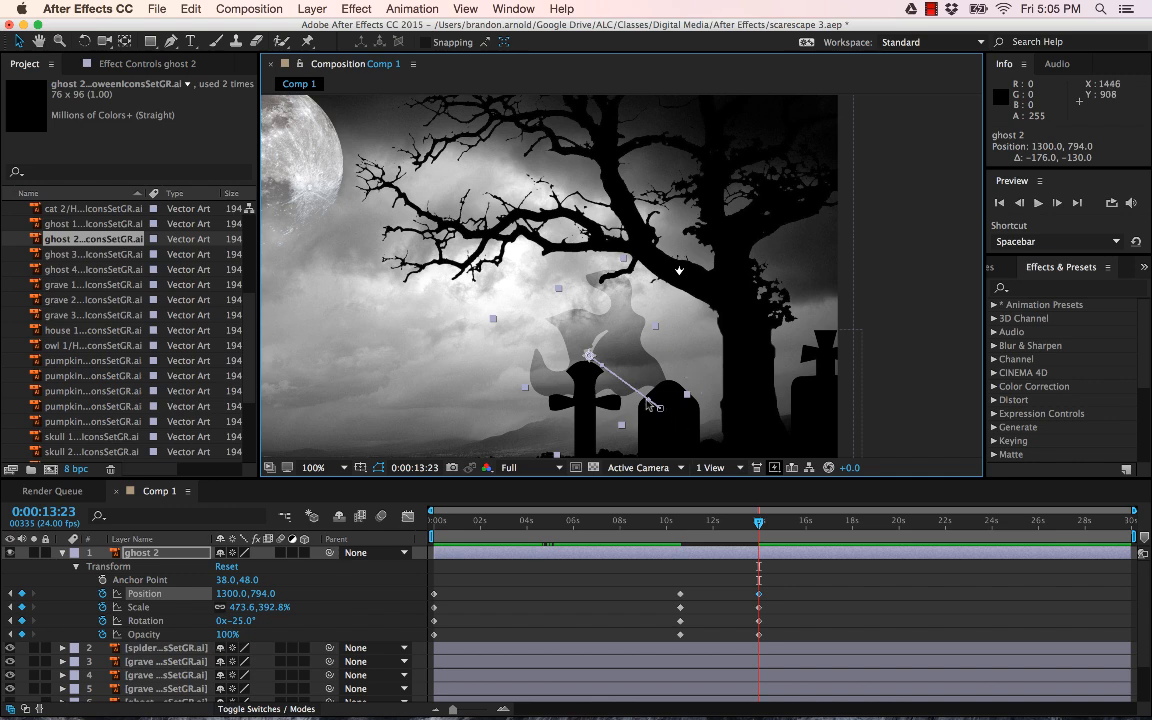
At 0:00:18:01, move ghost 2 up toward the moon to about position 920, 610.
left_click_drag(759, 526, 853, 527)
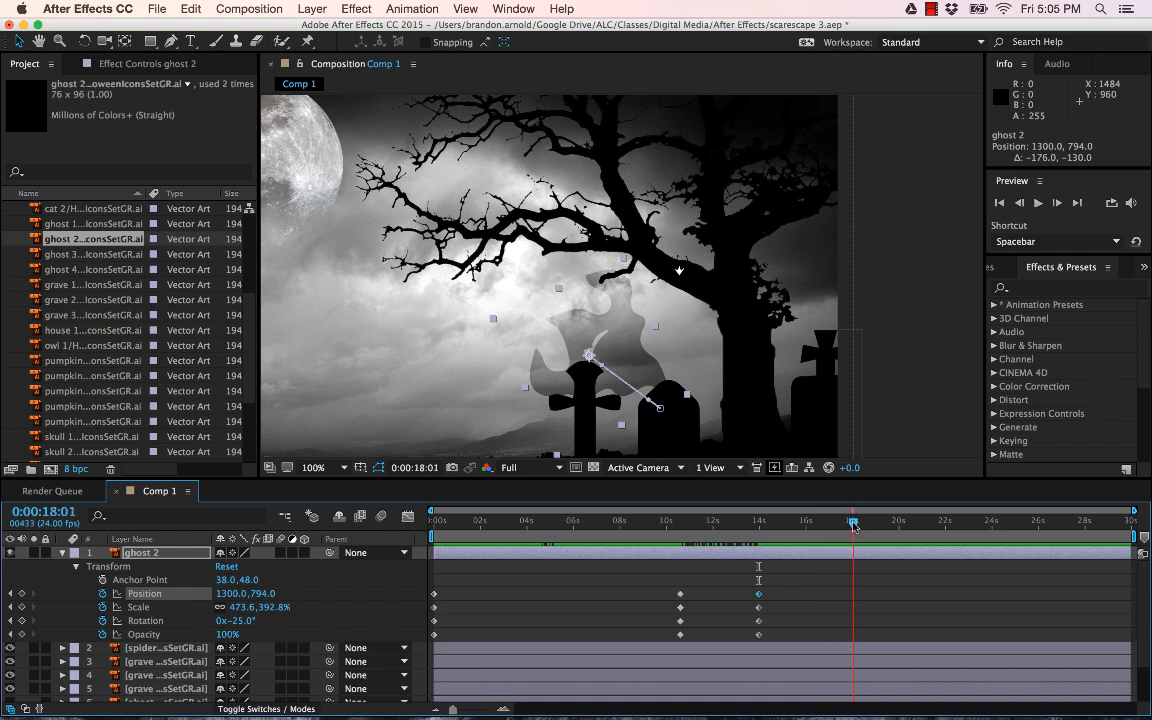
left_click_drag(866, 525, 853, 524)
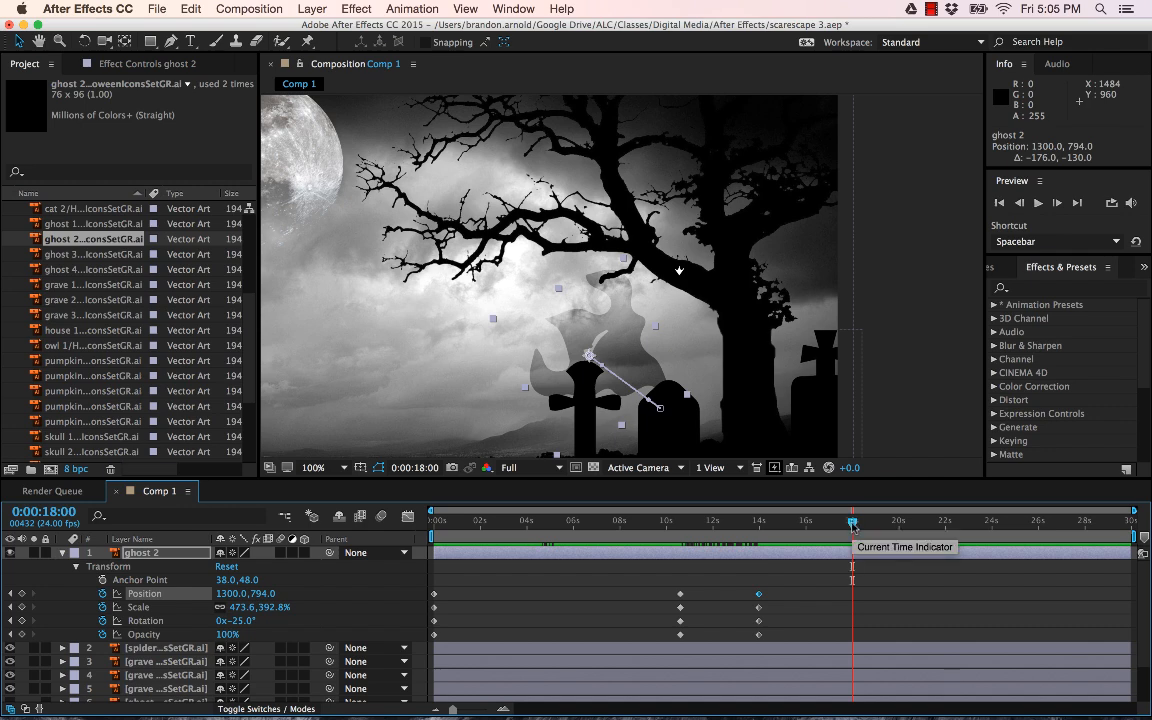
mouse_move(853, 524)
left_mouse_down()
mouse_move(808, 524)
mouse_move(853, 525)
left_mouse_up()
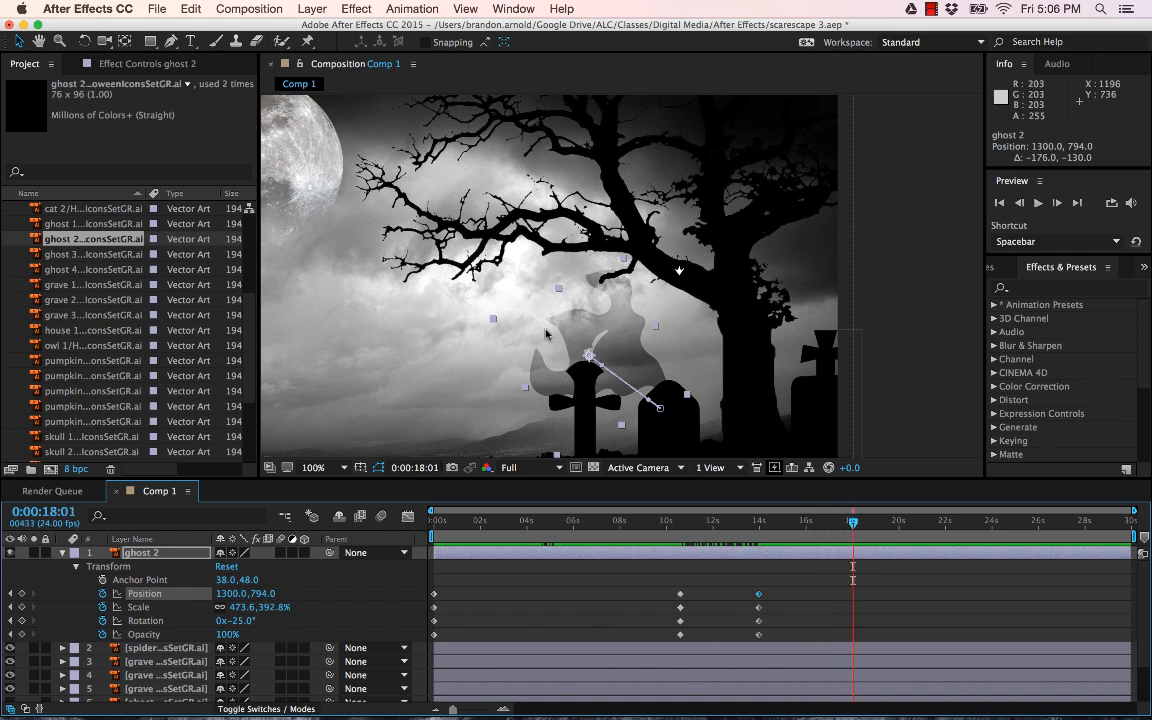
scroll(480, 302, "down", 2)
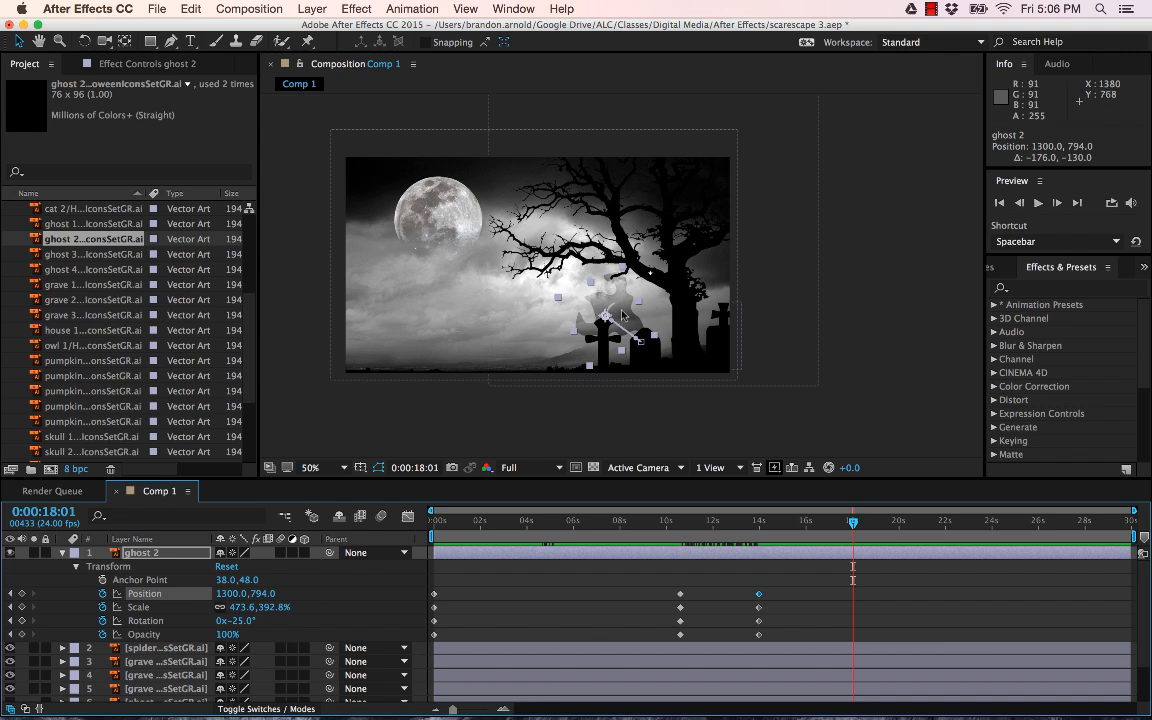
left_click_drag(620, 313, 536, 273)
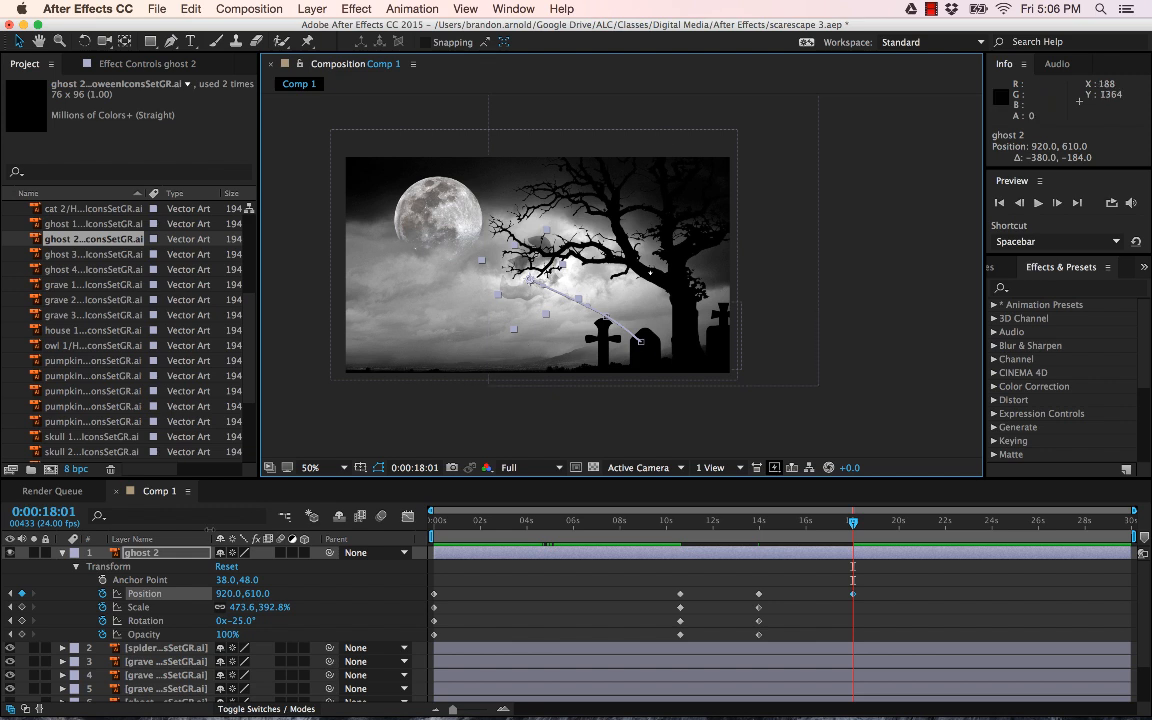
At 0:00:18:01, keyframe ghost 2 with scale 6000.0, 4976.2% and rotation -52°.
left_click_drag(237, 612, 1000, 591)
left_click_drag(211, 612, 246, 614)
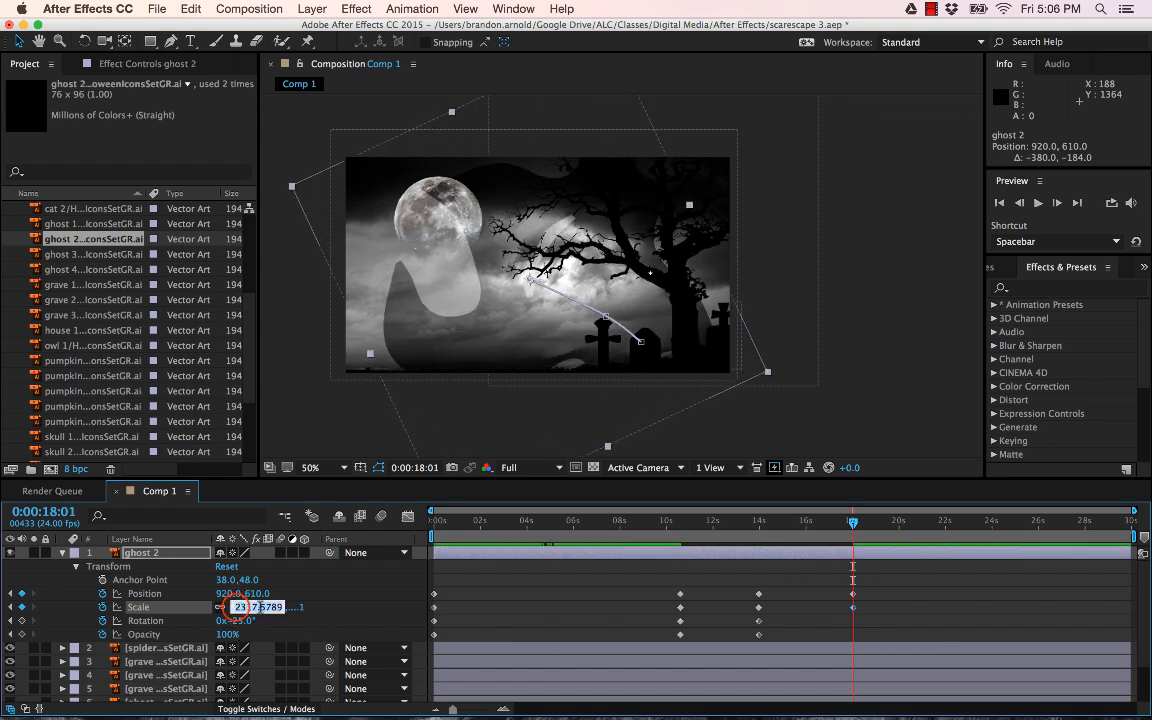
left_click(236, 608)
type("6000")
key("Return")
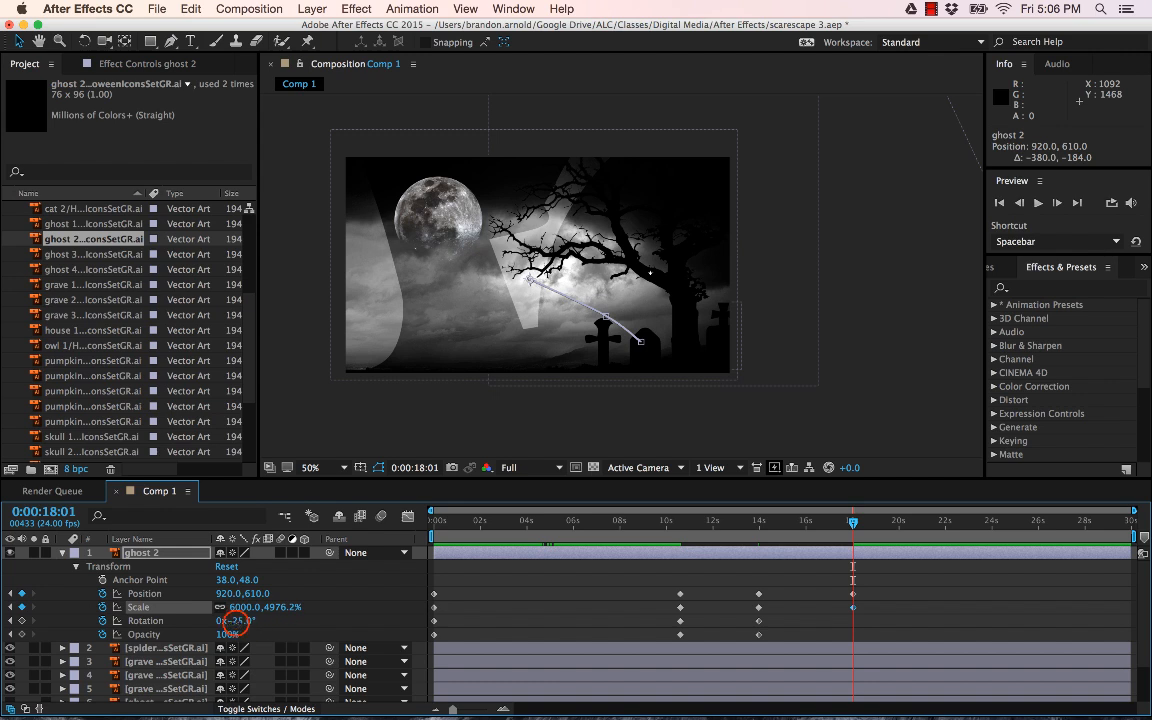
mouse_move(232, 620)
left_mouse_down()
mouse_move(220, 620)
mouse_move(253, 621)
mouse_move(215, 621)
left_mouse_up()
Keyframe a fade-out on ghost 2 with opacity 100% at 0:00:18:01 and 2% at 0:00:19:19.
left_click_drag(853, 521, 900, 526)
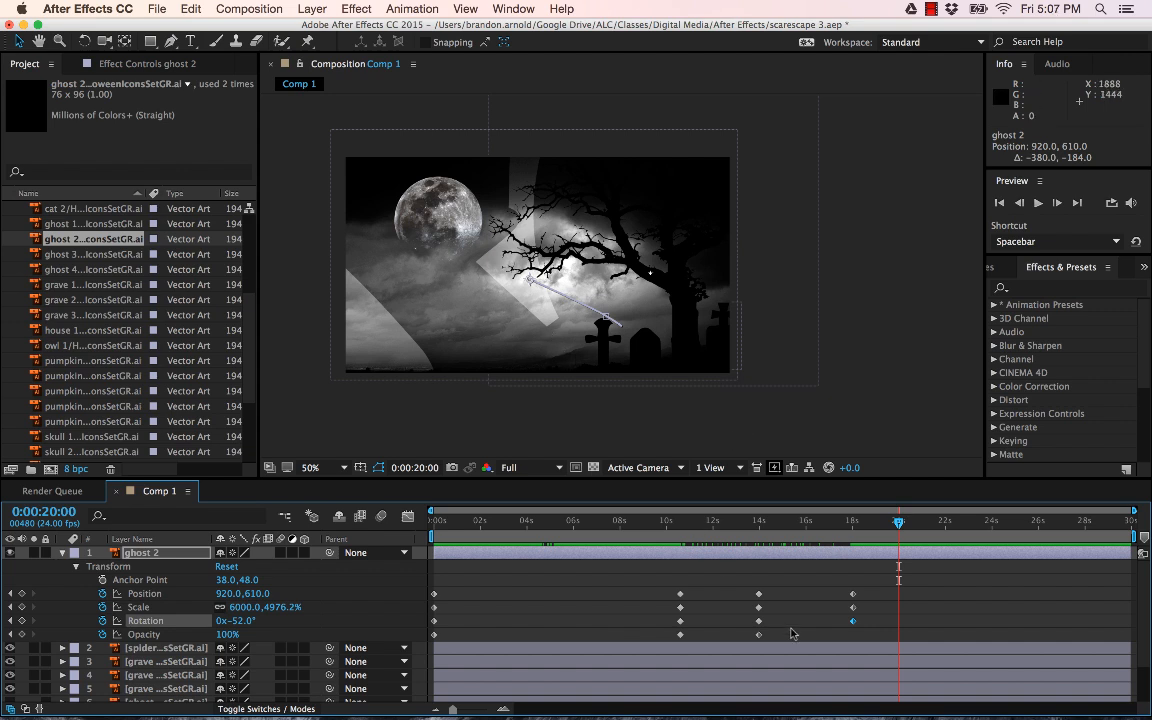
left_click_drag(902, 527, 855, 532)
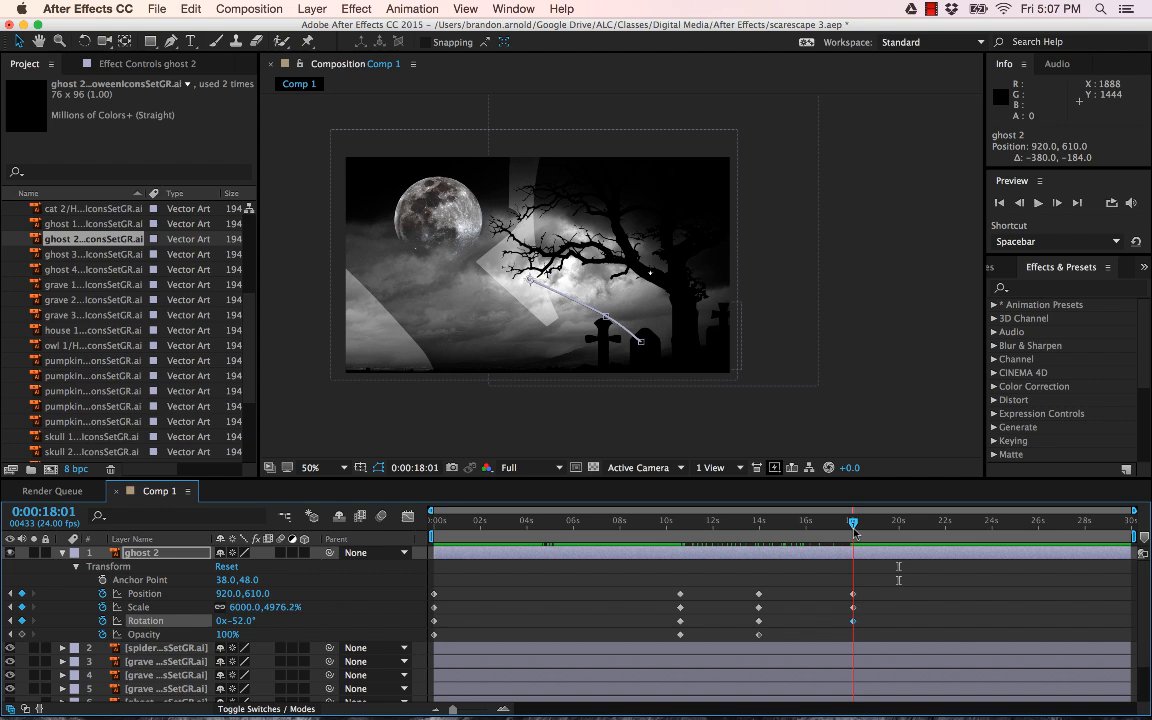
key("space")
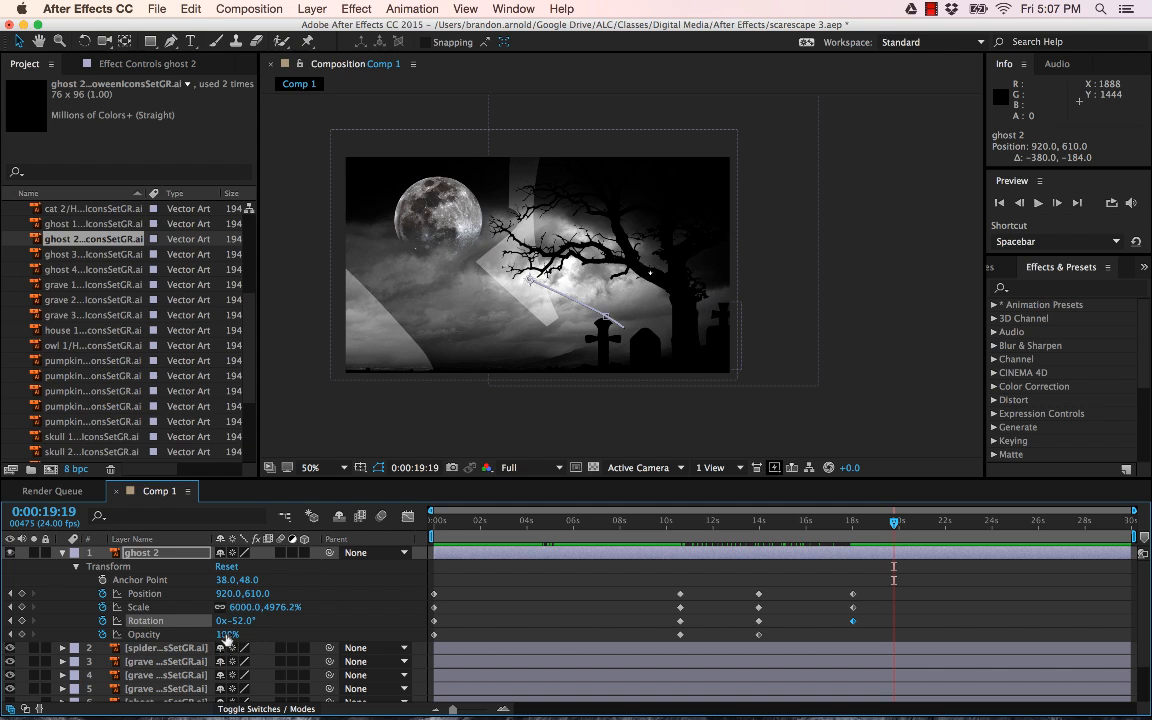
left_click_drag(225, 634, 100, 634)
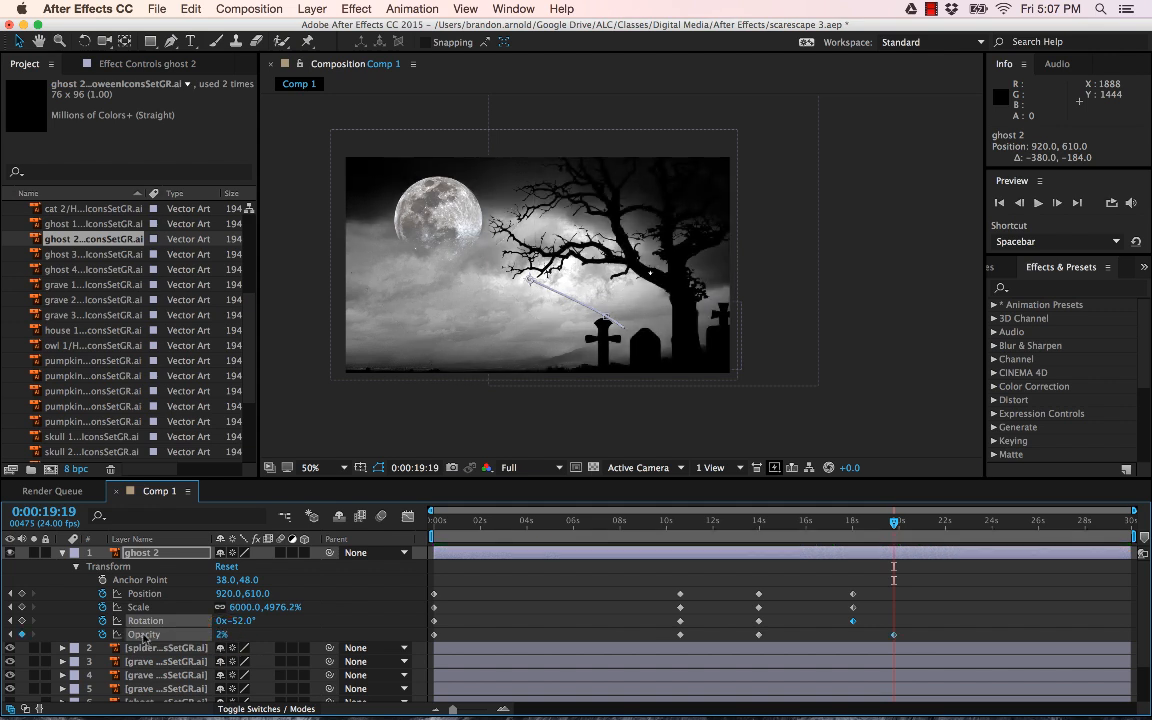
mouse_move(760, 638)
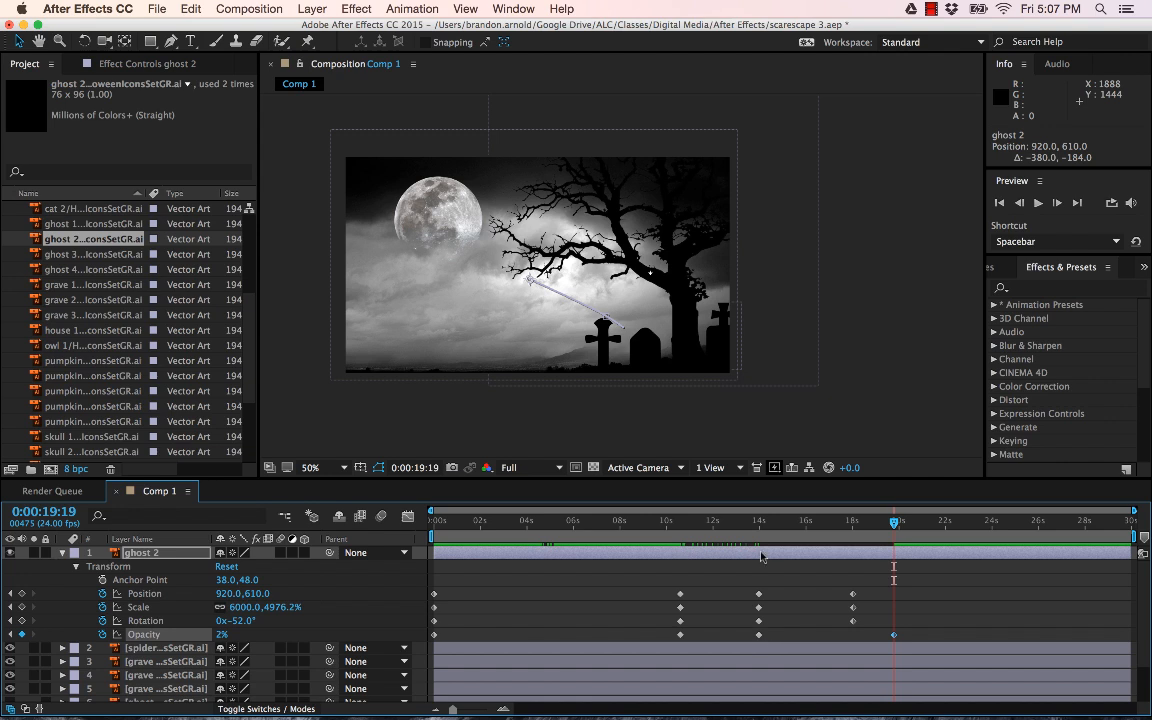
left_click(757, 521)
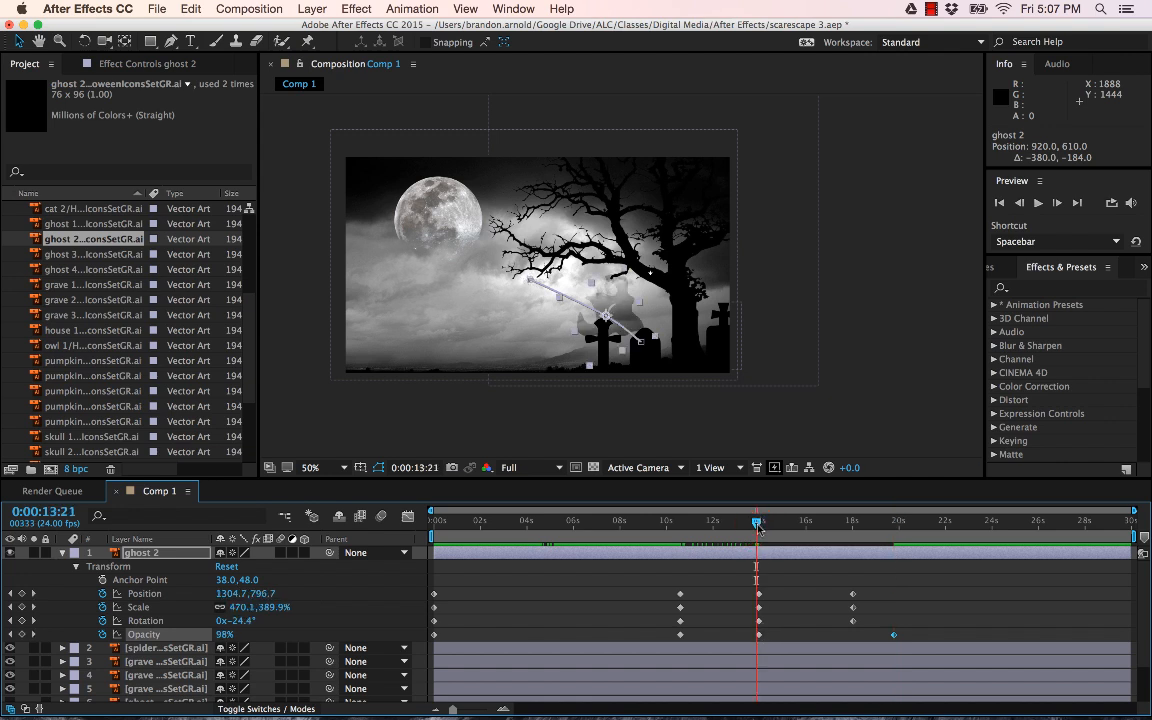
left_click_drag(757, 527, 854, 530)
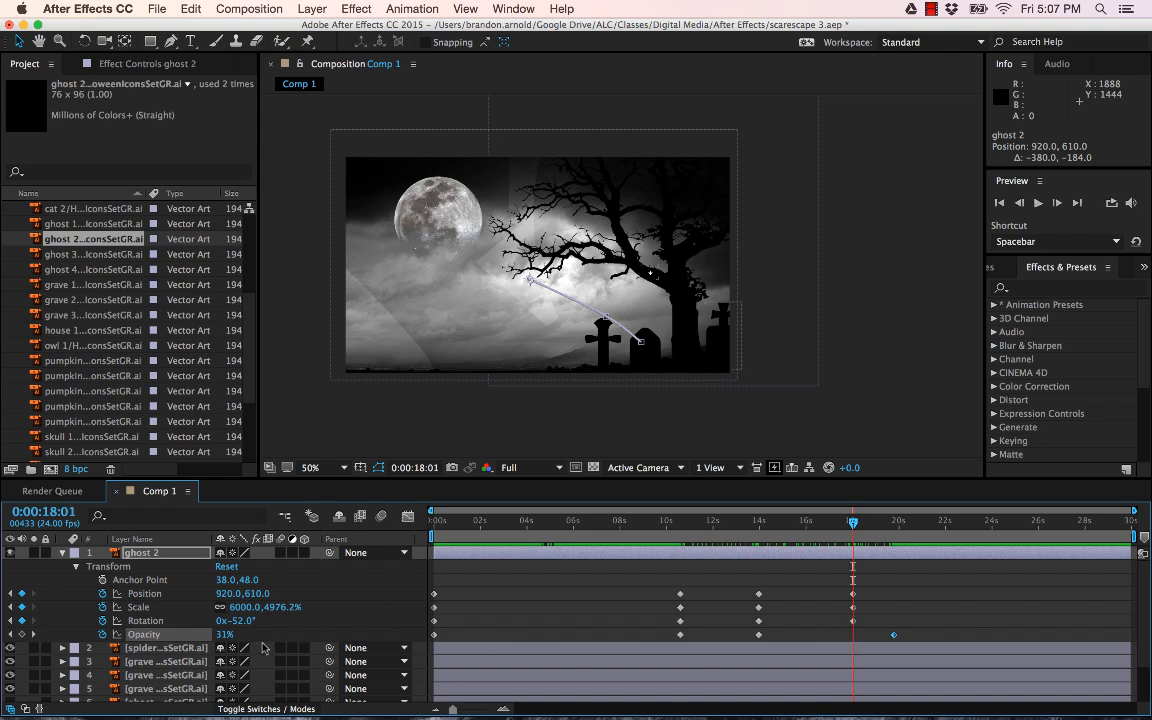
left_click_drag(220, 634, 276, 637)
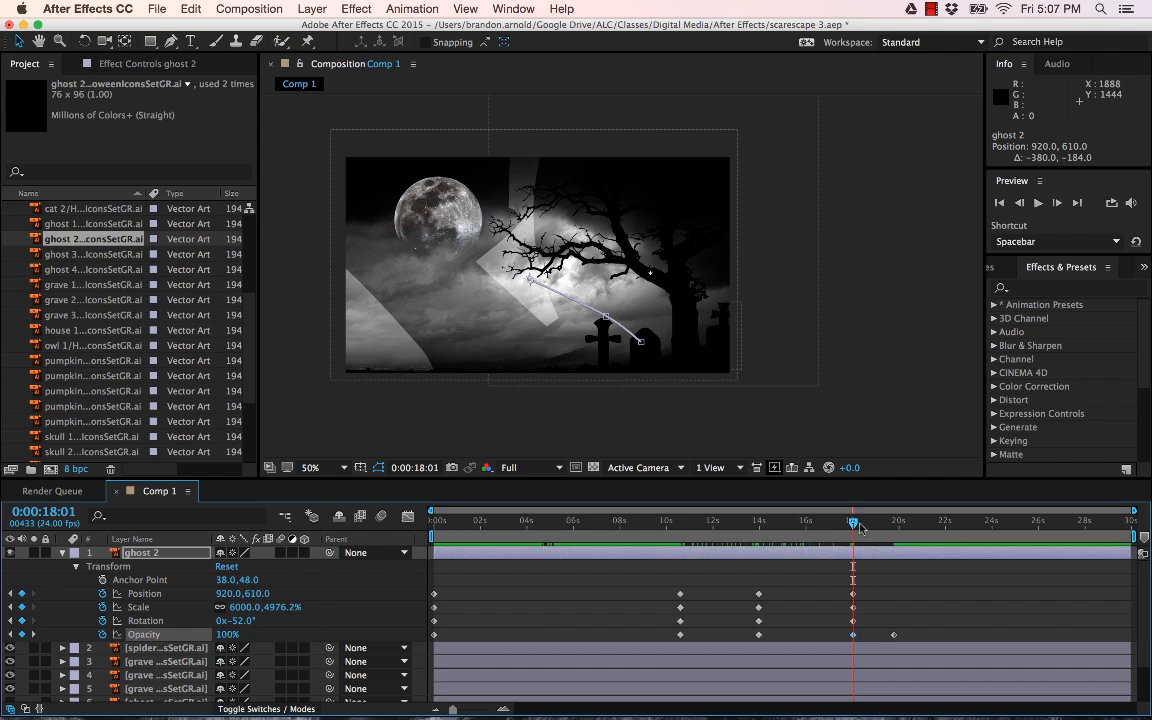
At 0:00:19:20, keyframe ghost 2 with position 864, 610, scale 8000.0, 6634.9% and rotation -68°.
left_click_drag(853, 521, 897, 532)
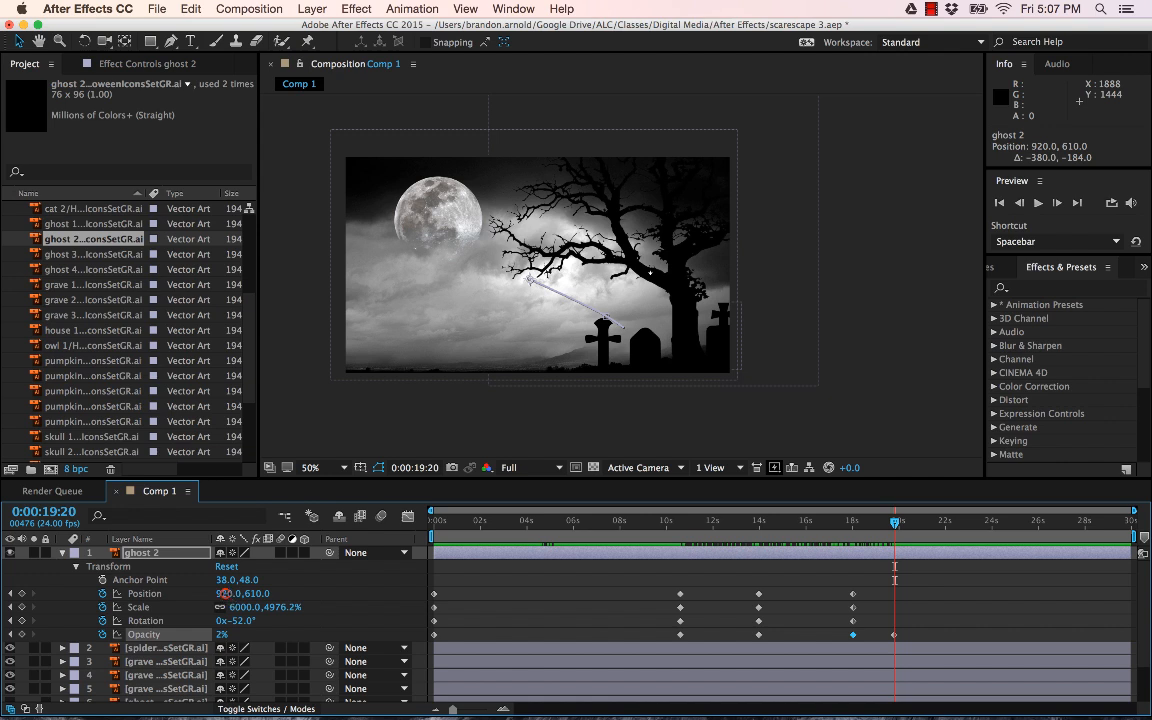
left_click_drag(225, 593, 744, 581)
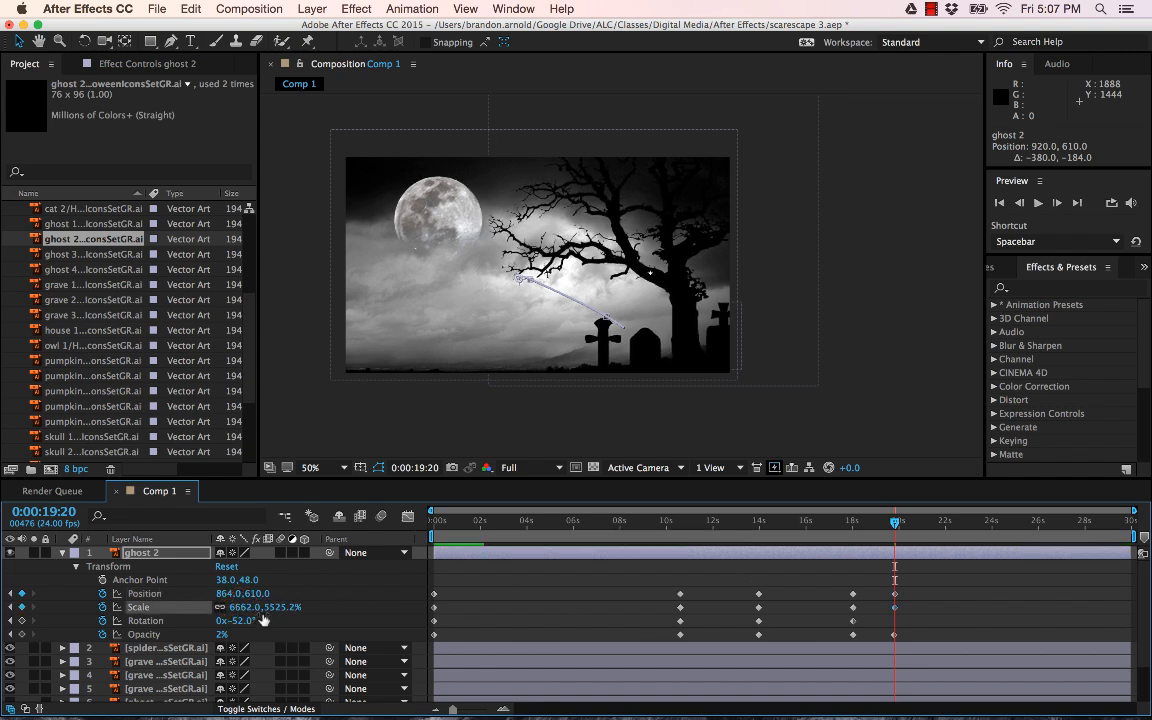
left_click(235, 610)
type("8000")
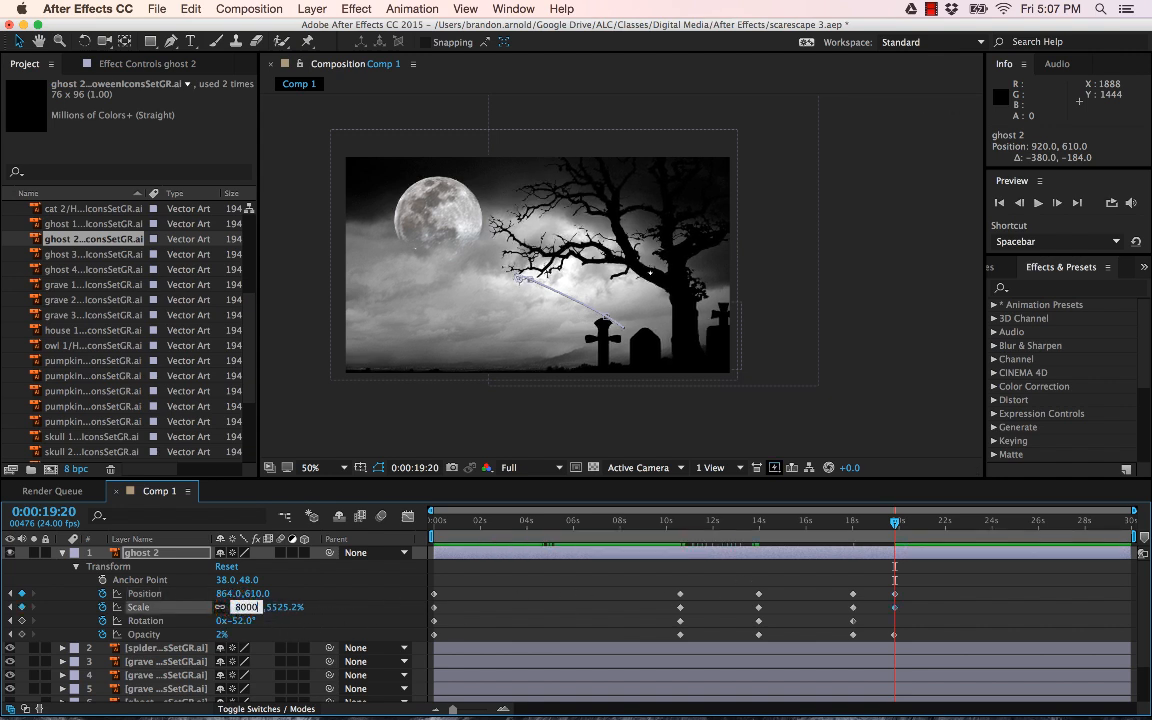
key("Return")
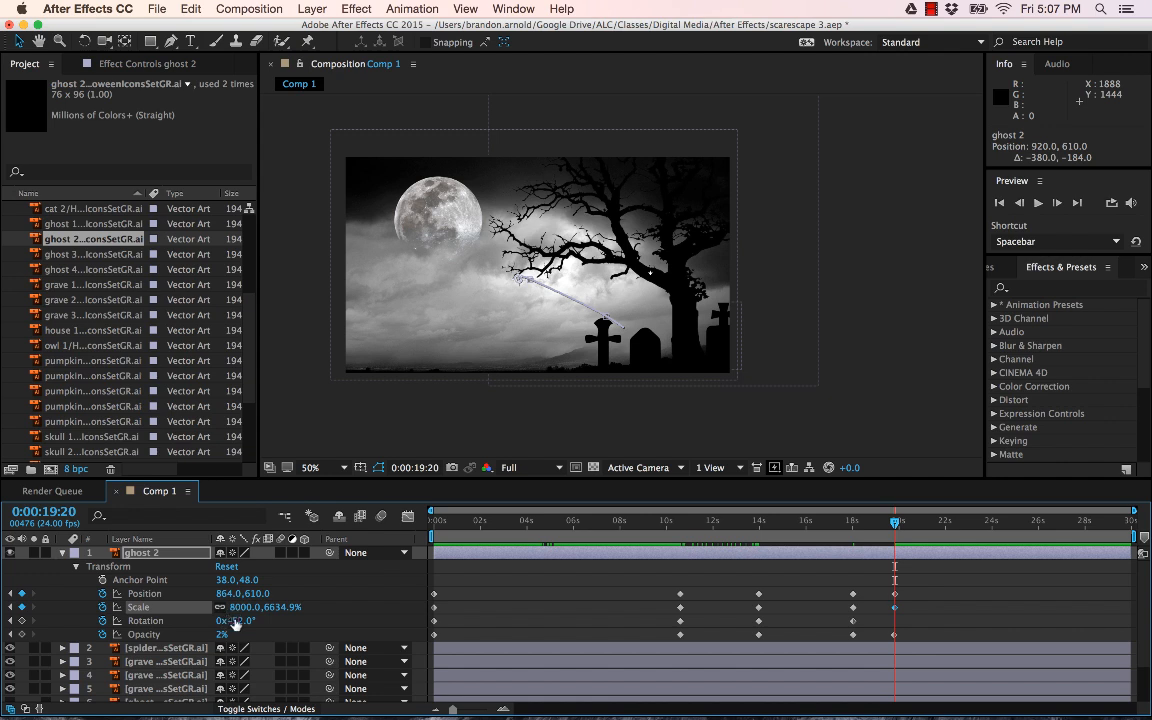
left_click_drag(238, 625, 228, 622)
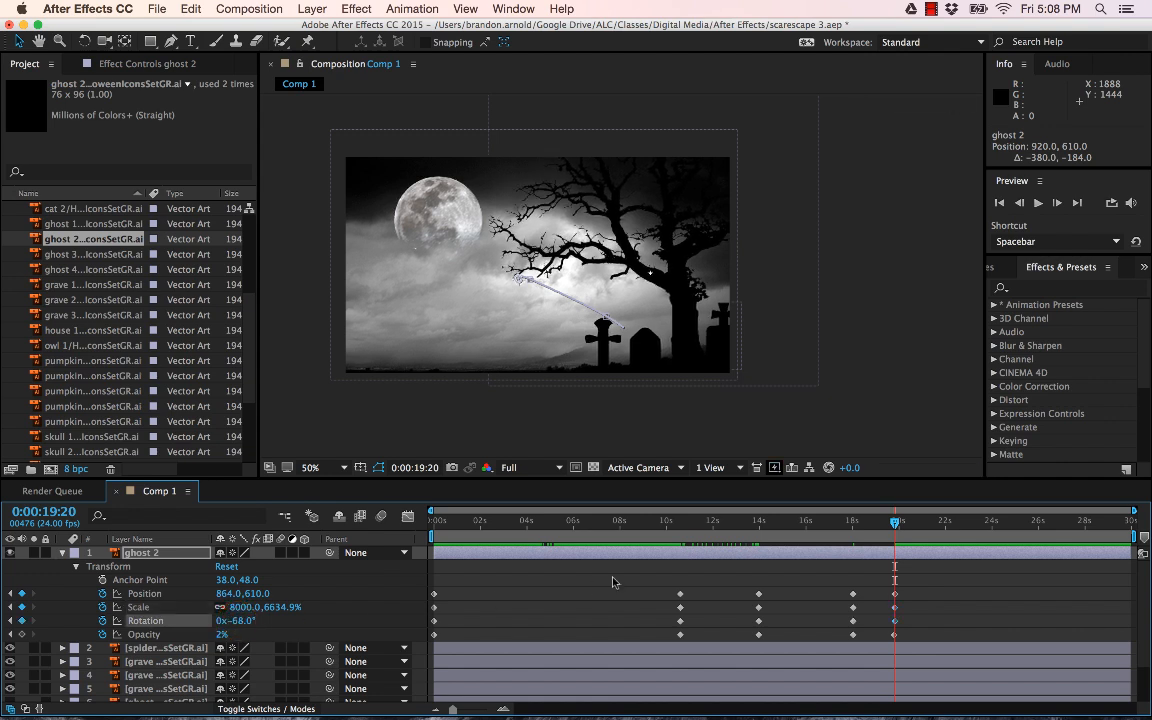
Scrub through ghost 2's animation from 0:00:10:09 to 0:00:22:07 and collapse the layer's properties.
left_click_drag(893, 521, 944, 530)
left_click(675, 521)
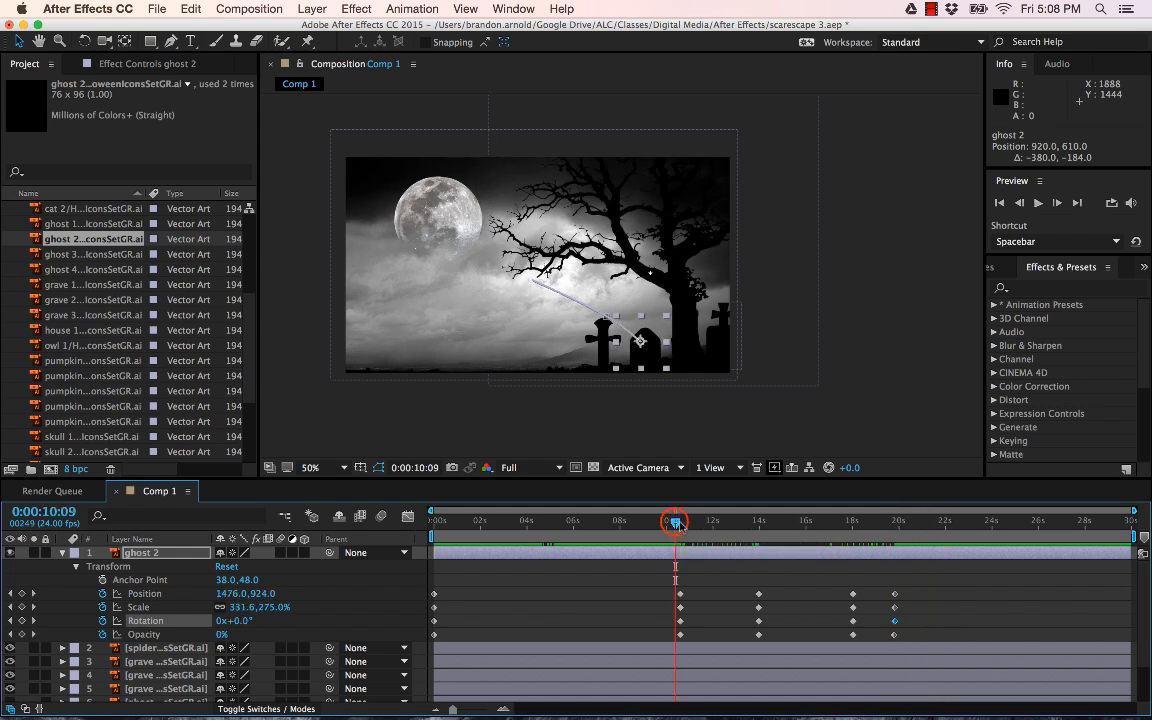
left_click_drag(675, 521, 952, 527)
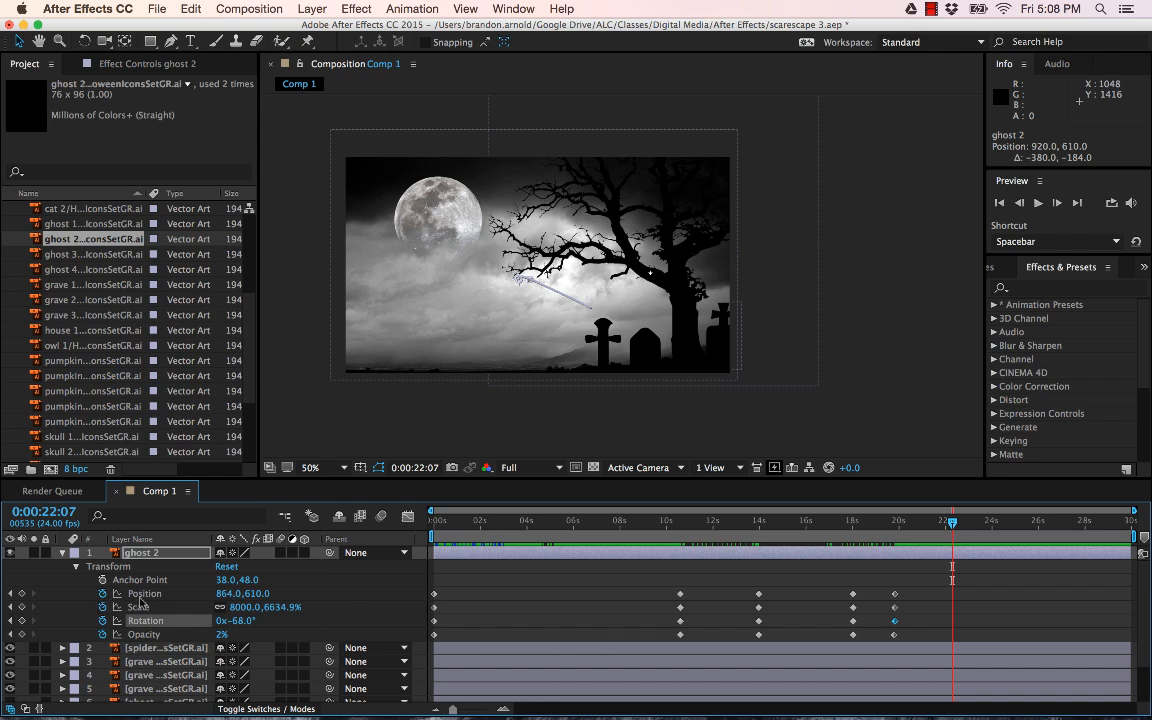
scroll(153, 600, "down", 1)
scroll(153, 600, "up", 1)
left_click(62, 553)
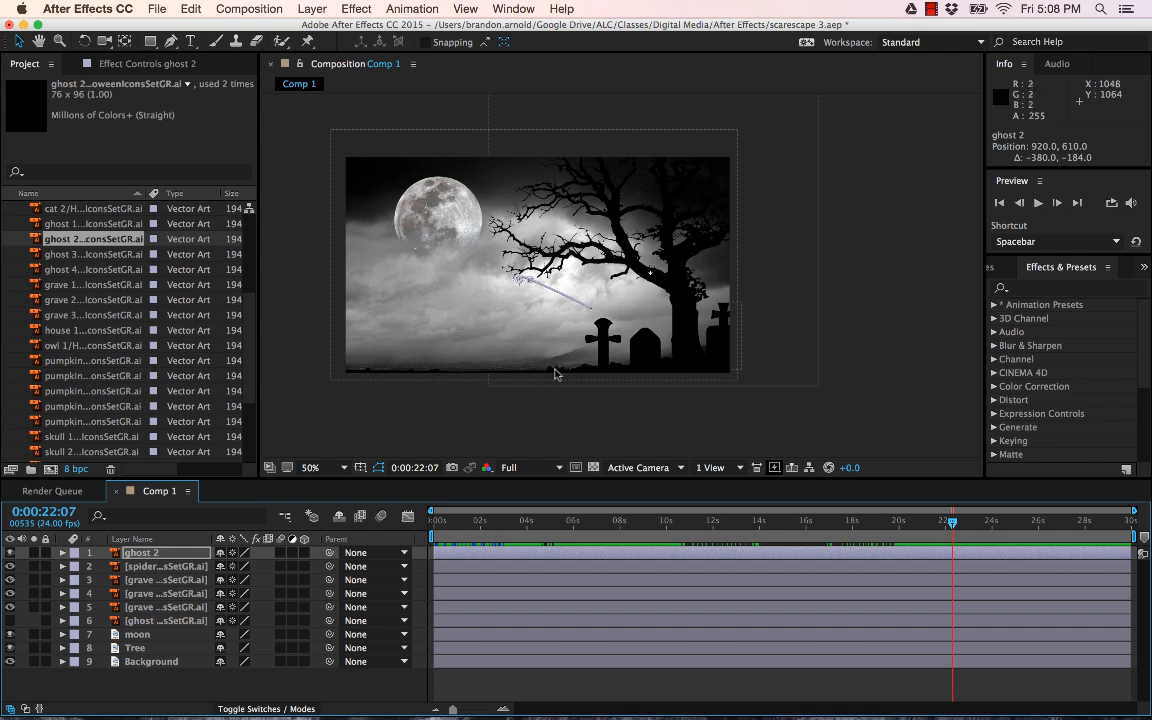
Rename the hidden ghost layer, layer 6, as Ghost 1 and make it visible.
left_click(145, 621)
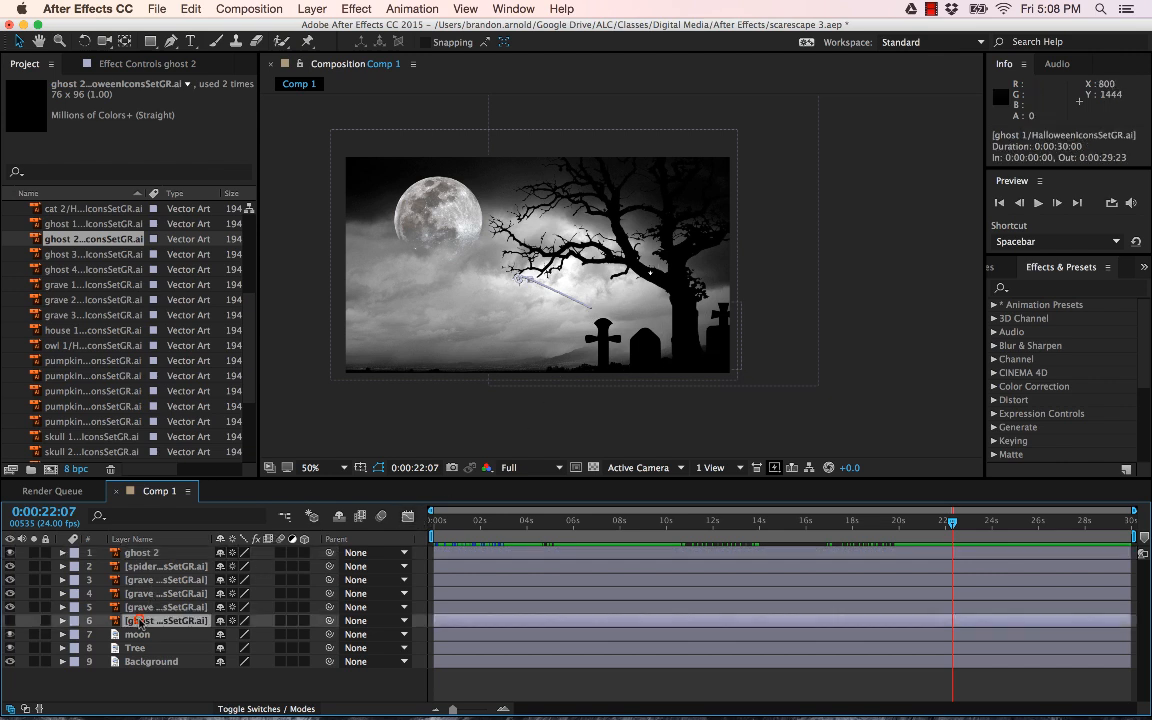
right_click(146, 621)
left_click(193, 700)
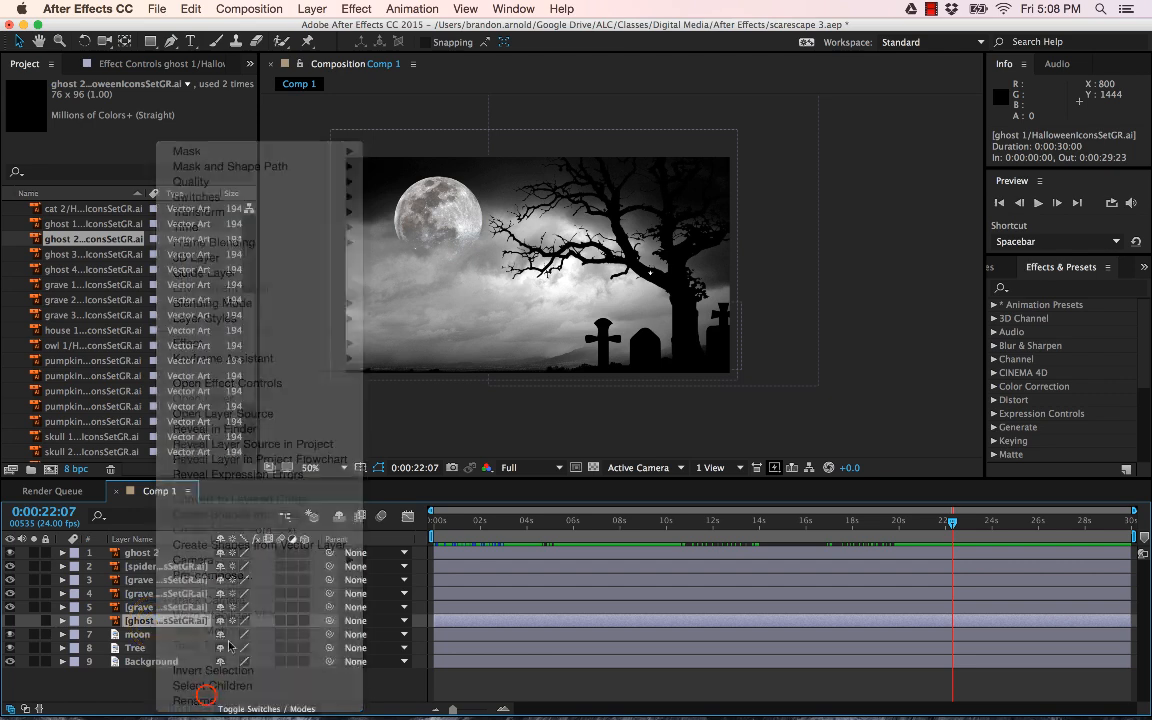
type("Ghost")
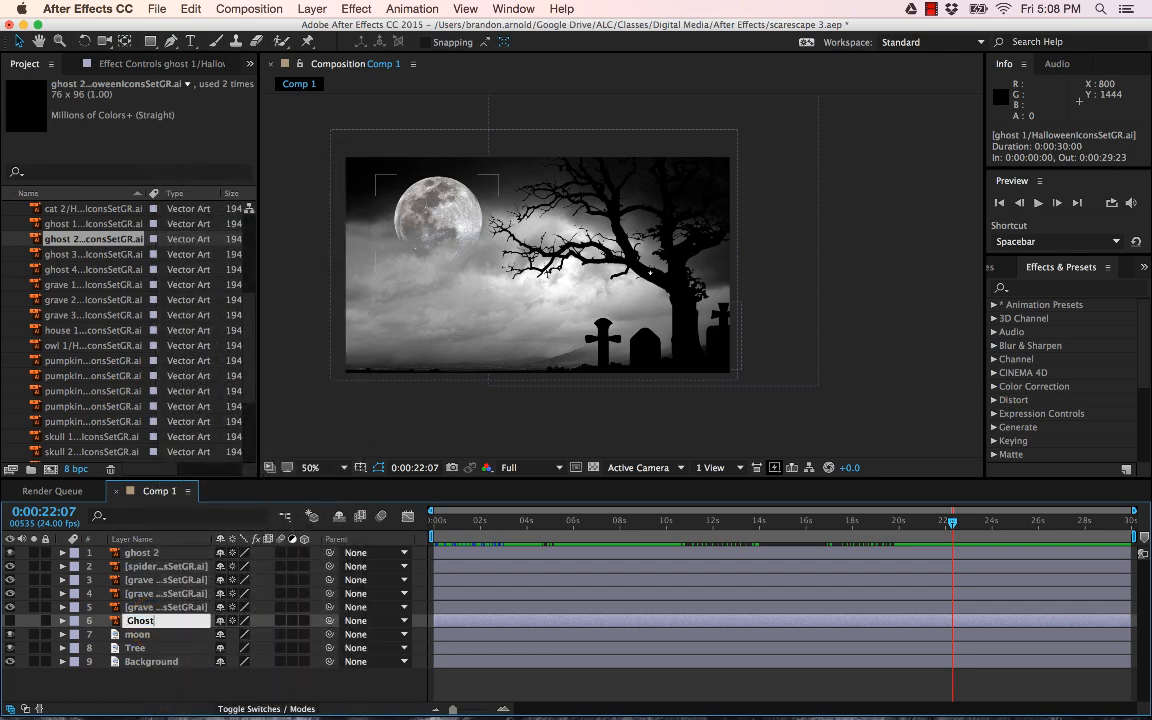
type(" 1")
key("Return")
left_click(10, 621)
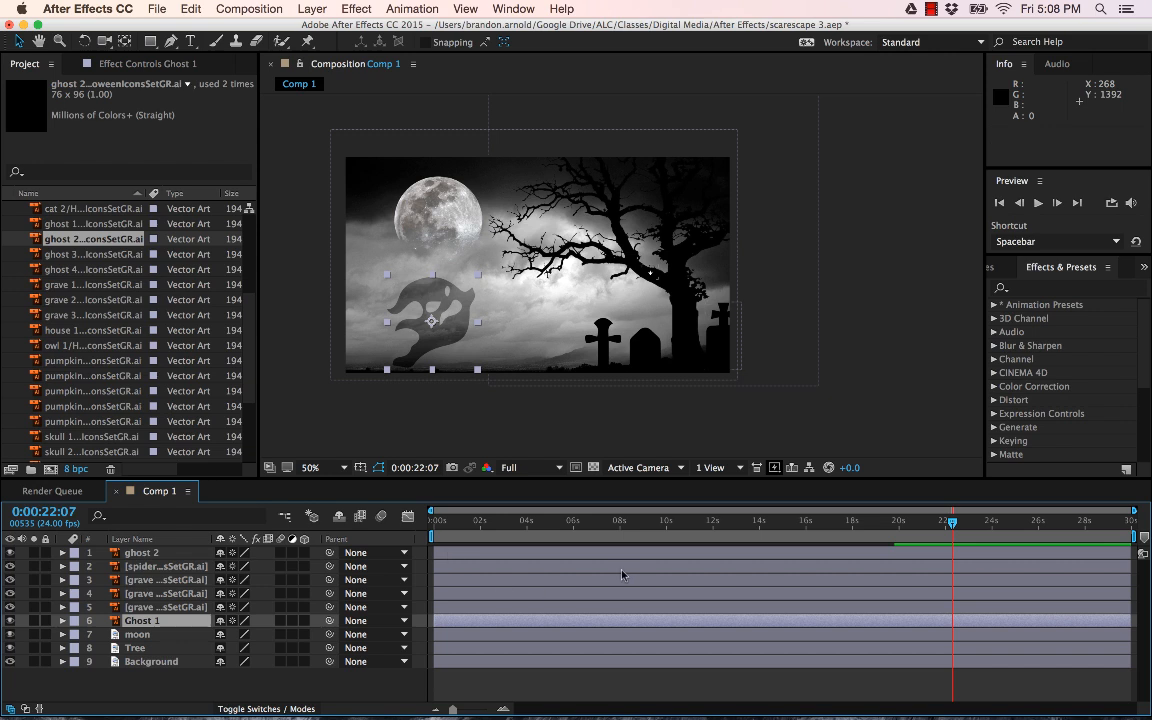
At 0:00:11:09, move Ghost 1 behind the tree trunk to about 1716, 884 and shrink it to about 282.6, 353.2%.
left_click(62, 621)
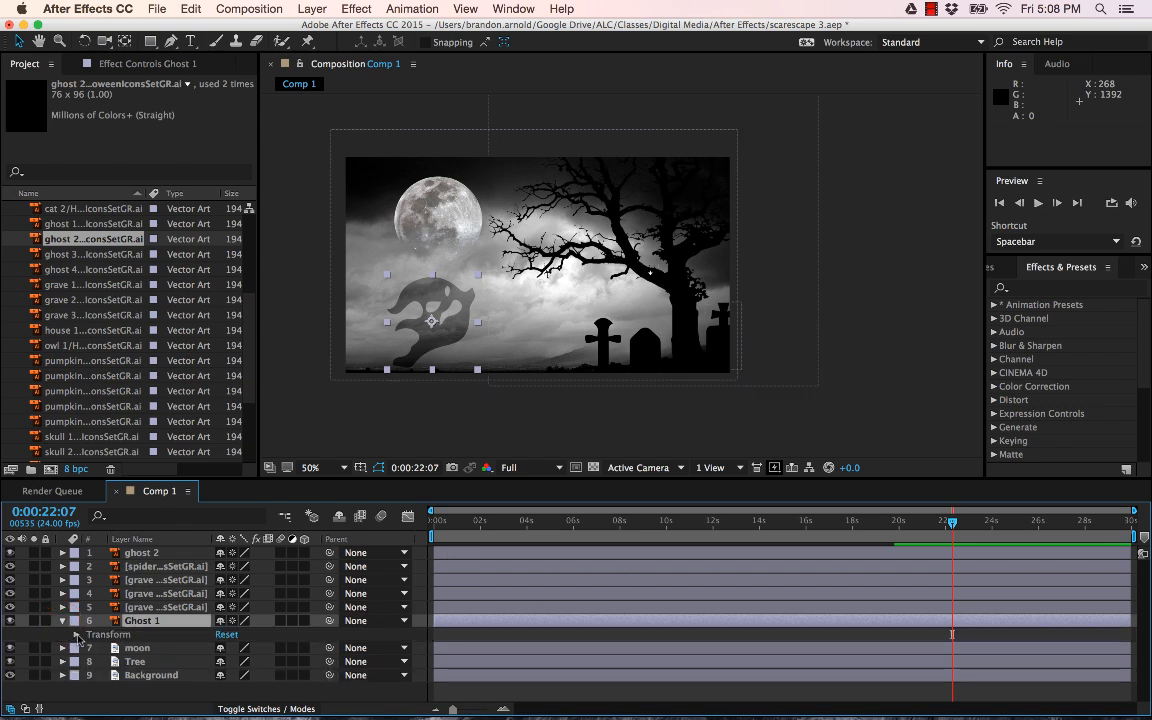
left_click(76, 634)
scroll(77, 630, "down", 2)
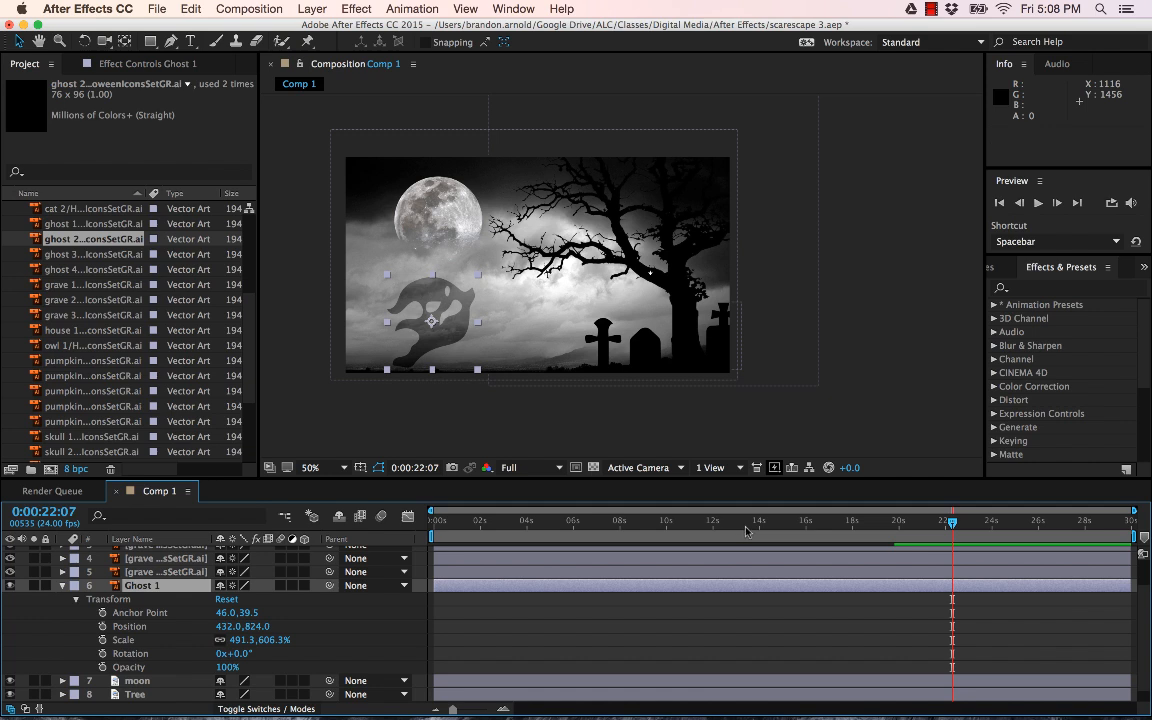
left_click_drag(753, 524, 698, 532)
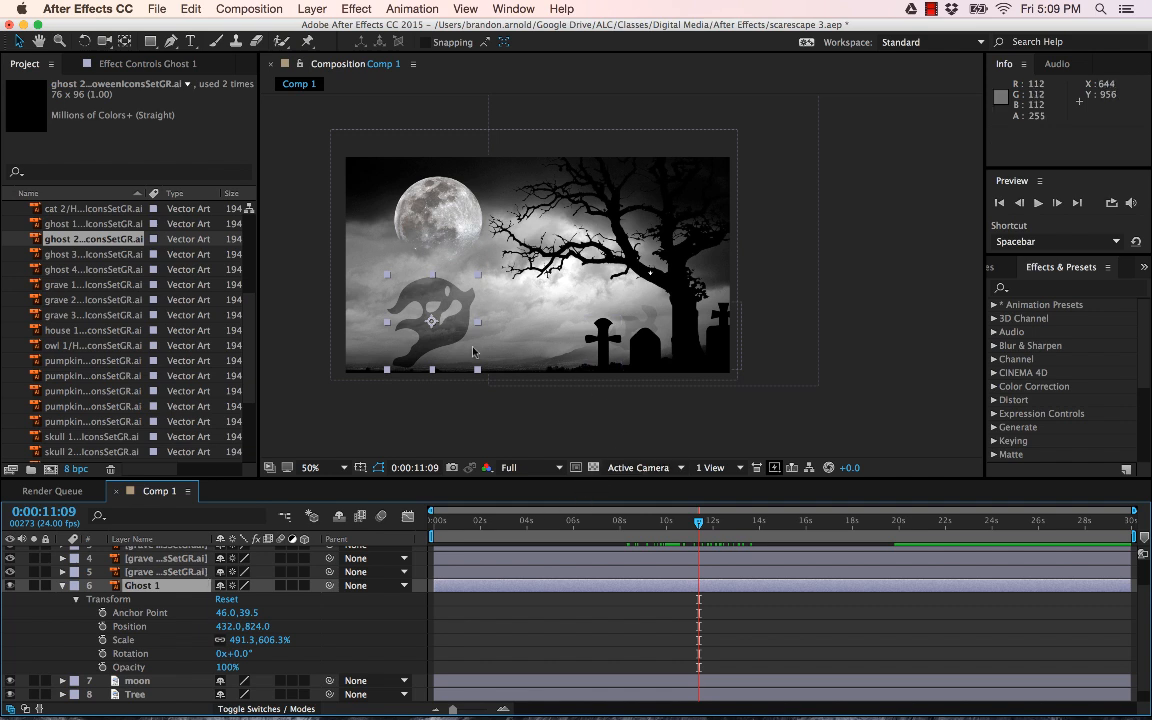
left_click_drag(447, 338, 698, 346)
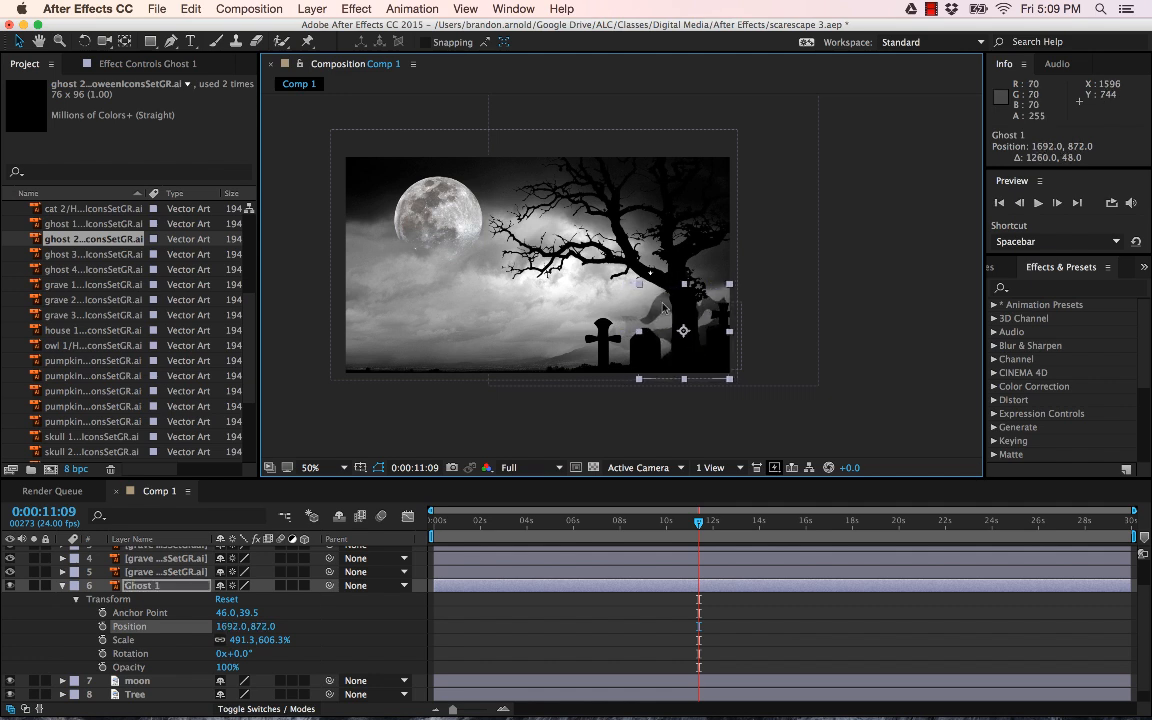
left_click_drag(640, 285, 661, 312)
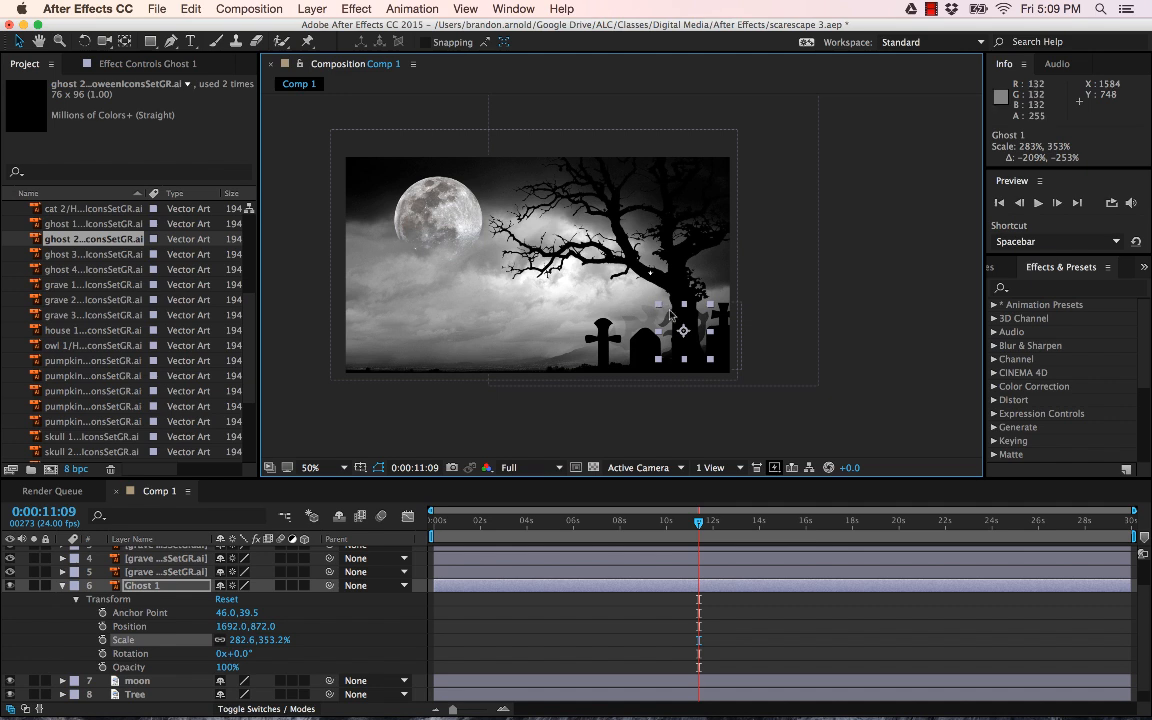
left_click_drag(698, 318, 704, 321)
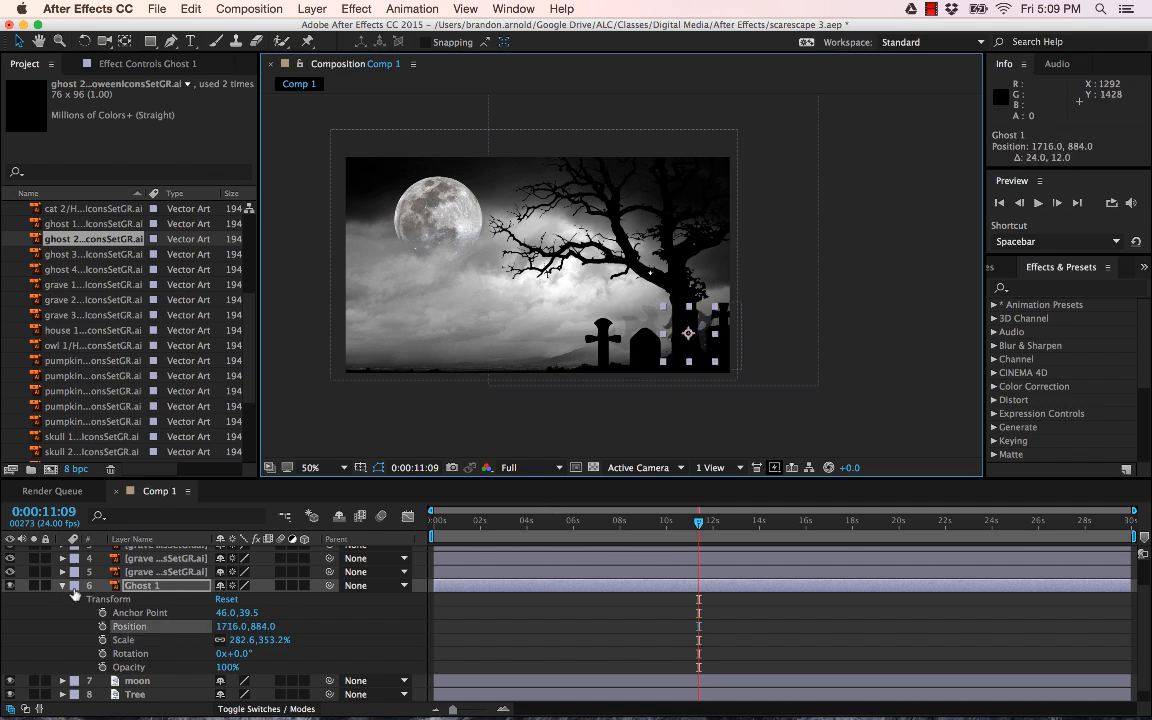
Parent the Ghost 1 layer to ghost 2 and scrub through the timeline to check the linked motion.
scroll(325, 565, "up", 2)
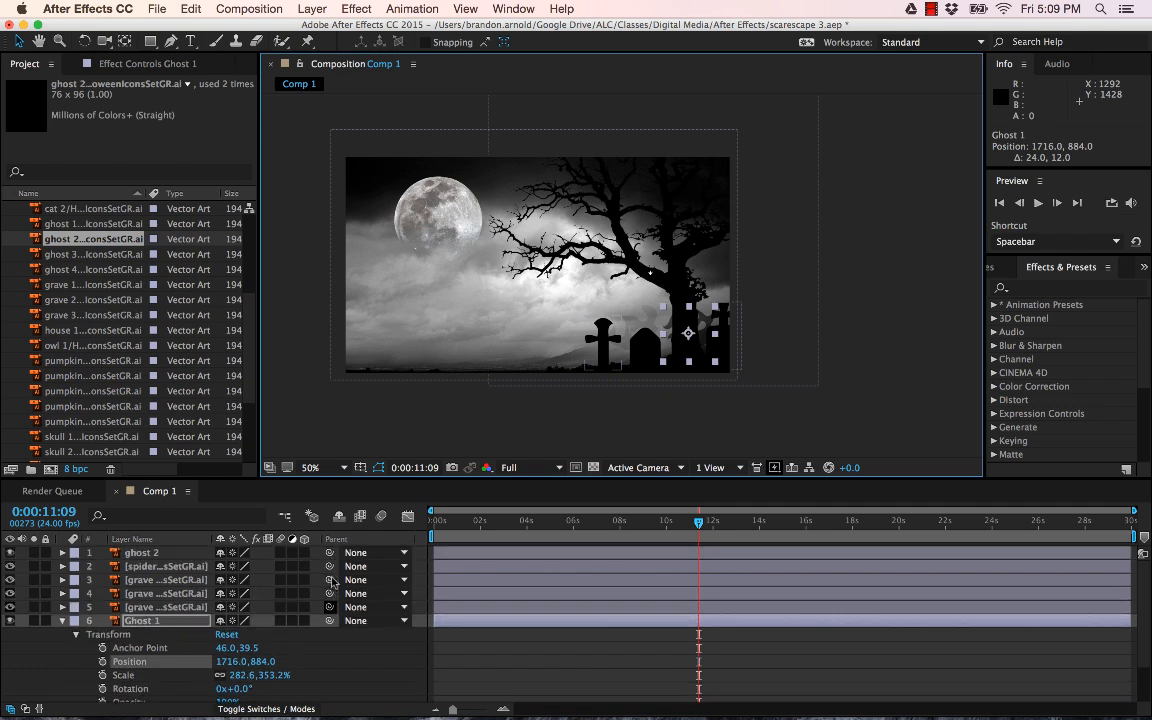
left_click(62, 621)
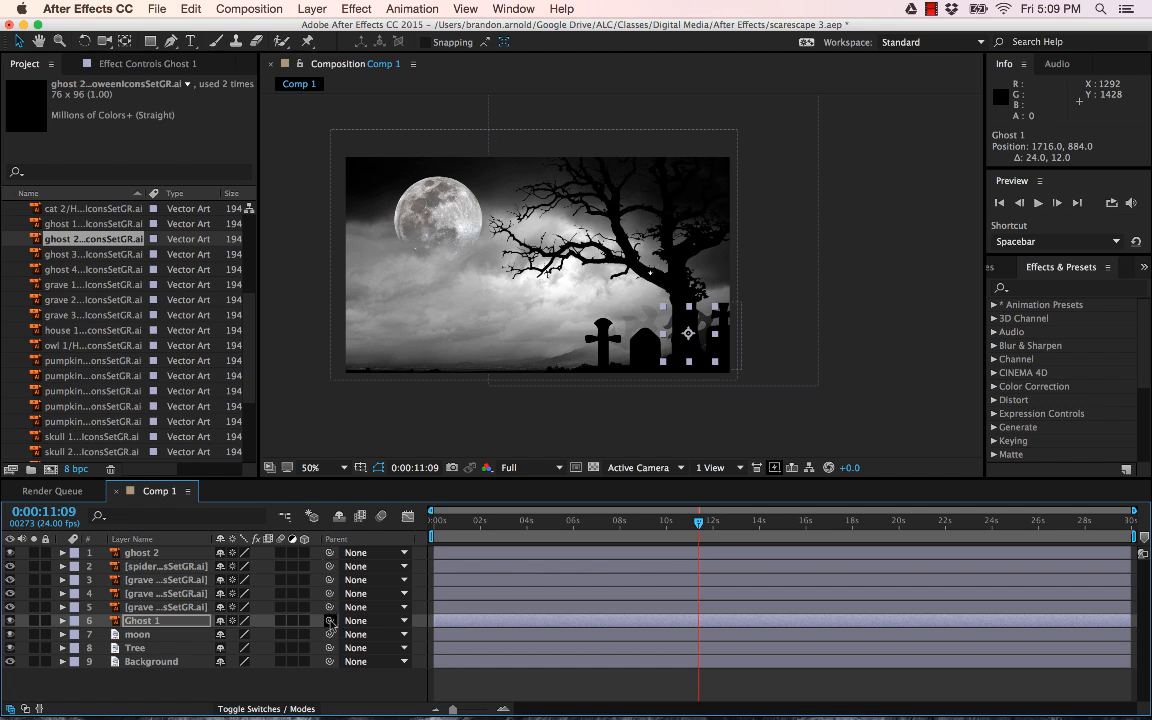
mouse_move(329, 621)
left_mouse_down()
mouse_move(285, 590)
mouse_move(200, 566)
mouse_move(170, 607)
mouse_move(168, 595)
mouse_move(328, 622)
left_mouse_up()
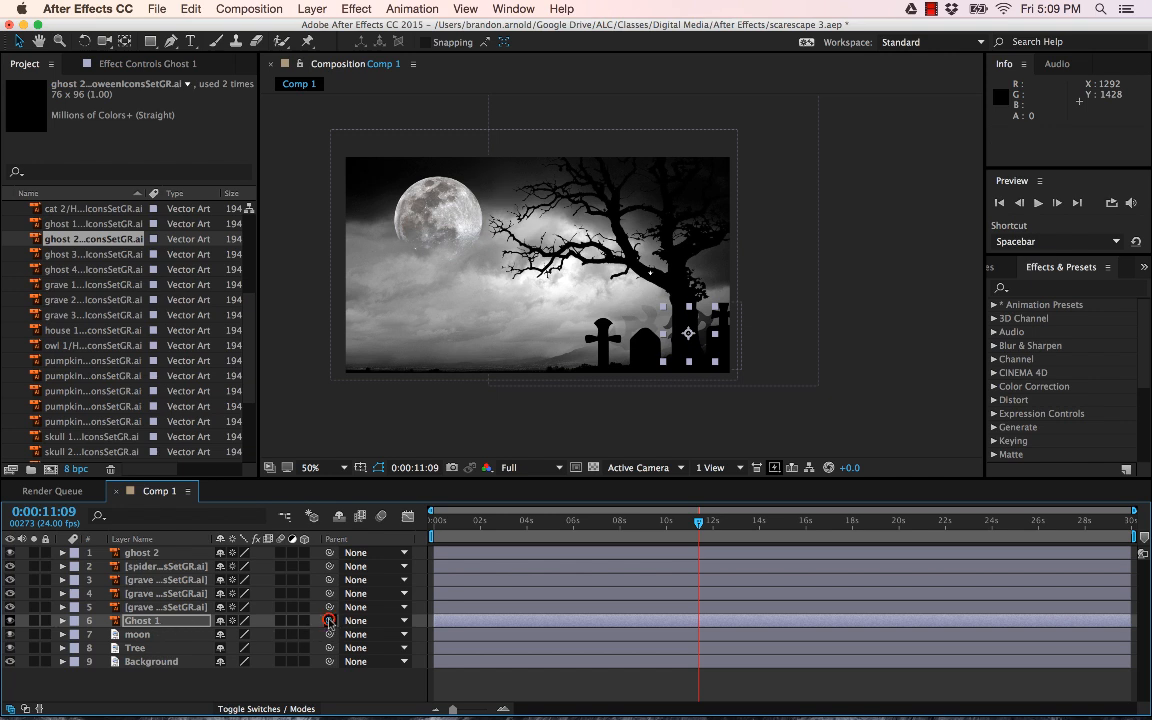
left_click_drag(329, 621, 155, 557)
left_click_drag(683, 524, 419, 492)
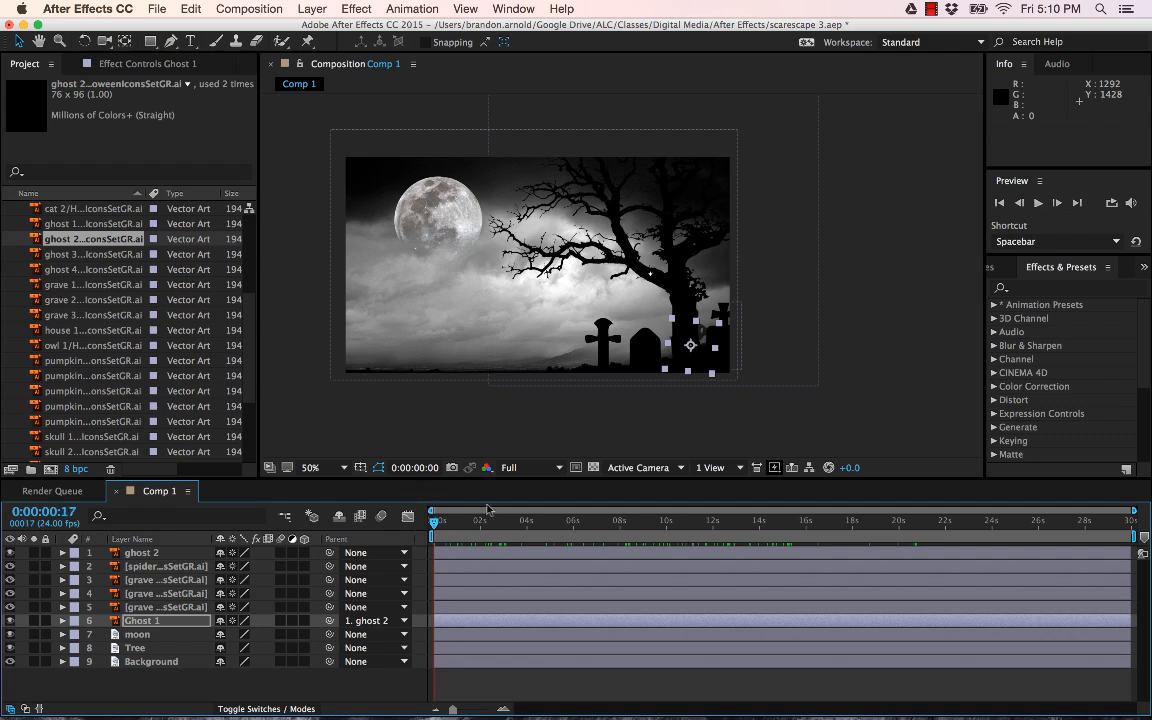
left_click_drag(487, 510, 760, 505)
left_click_drag(754, 505, 620, 512)
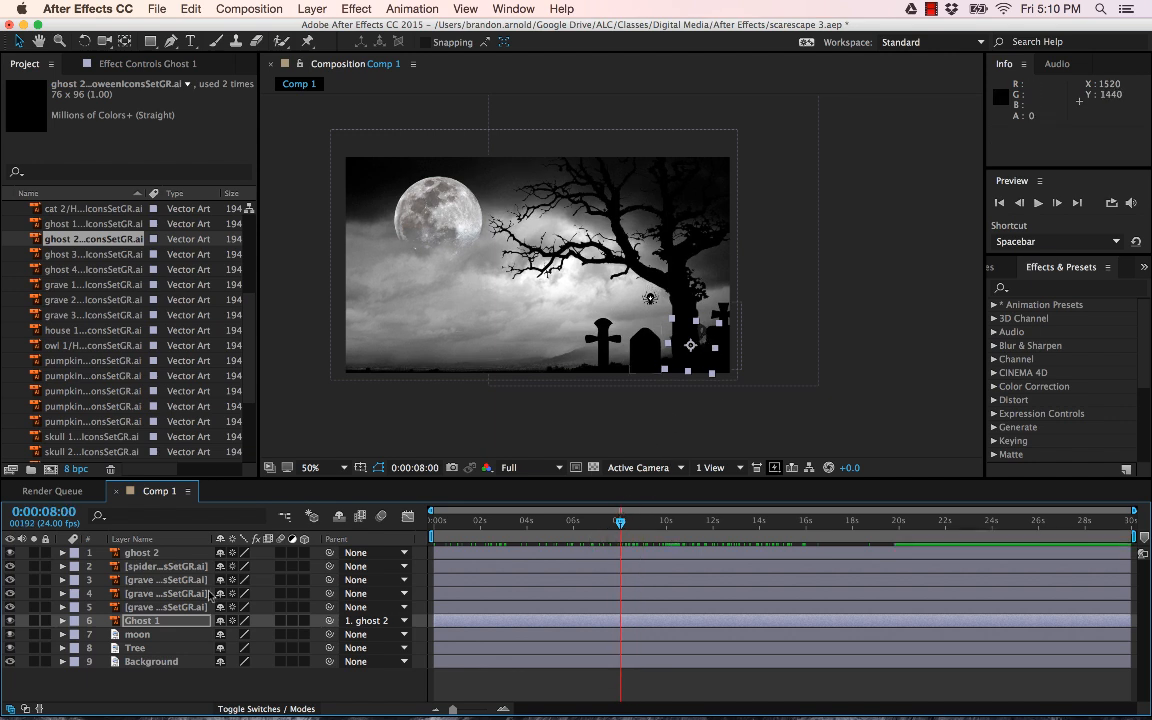
Expand Ghost 1's transform properties, scrub to 0:00:08:22 to check its opacity, and return to 0:00:00:00.
left_click(62, 620)
scroll(62, 626, "down", 1)
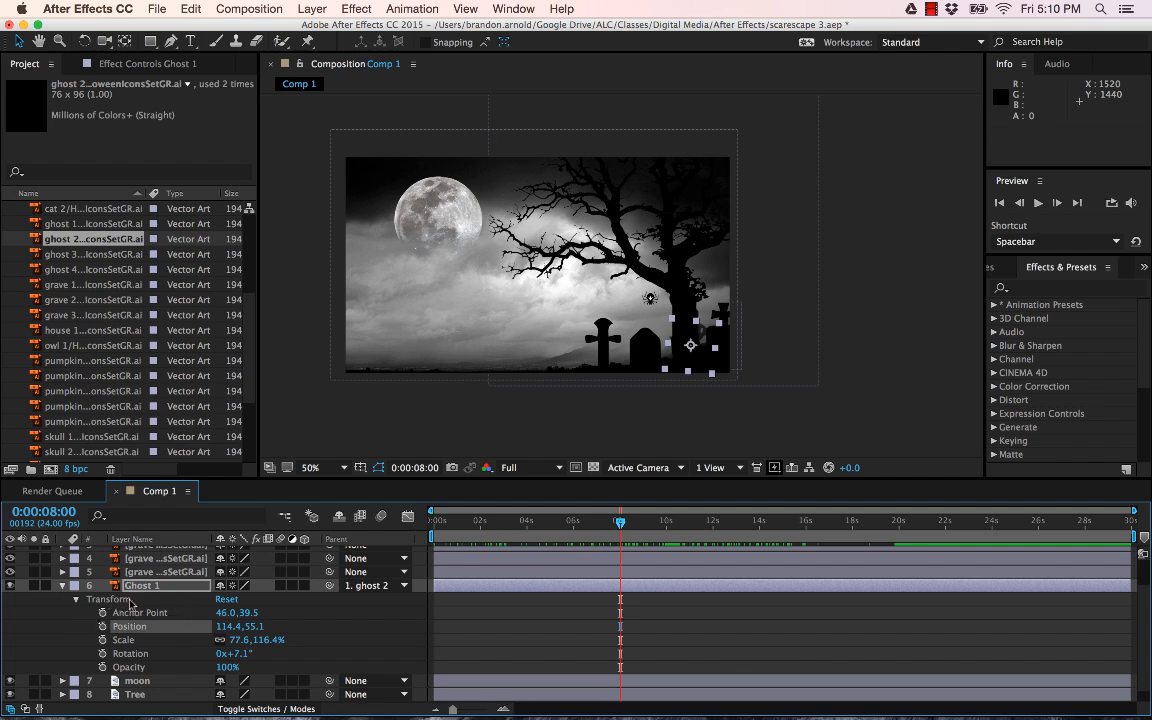
mouse_move(620, 522)
left_mouse_down()
mouse_move(766, 522)
mouse_move(641, 522)
left_mouse_up()
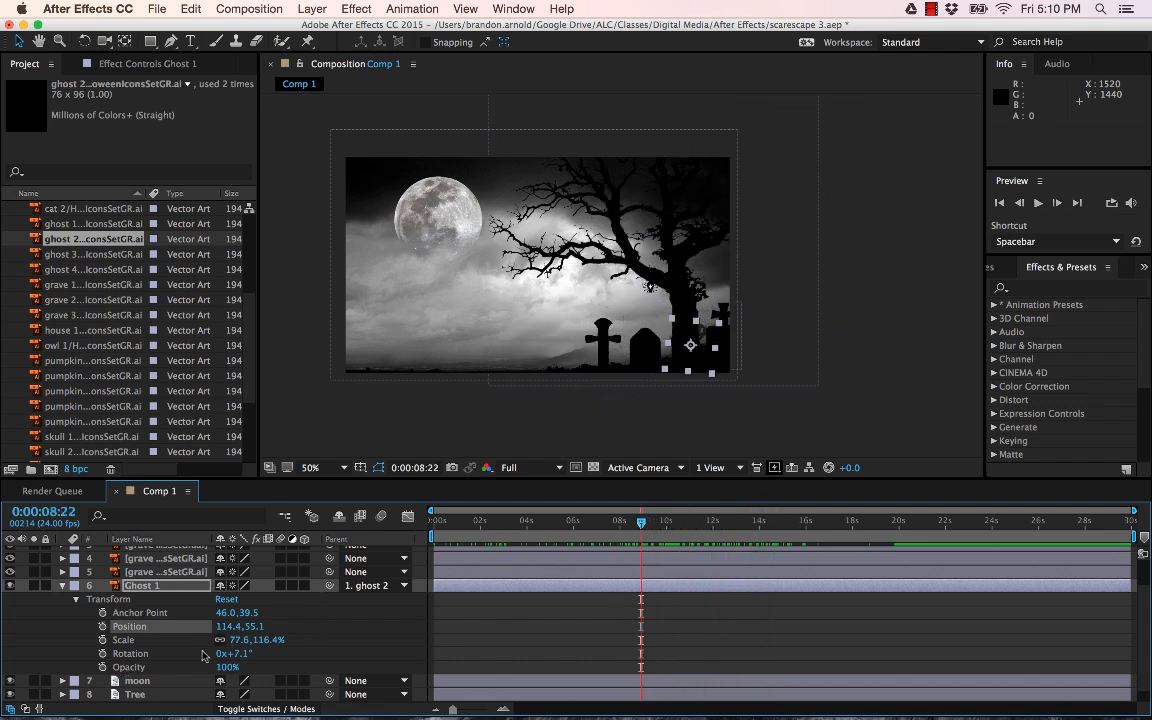
left_click_drag(642, 523, 428, 524)
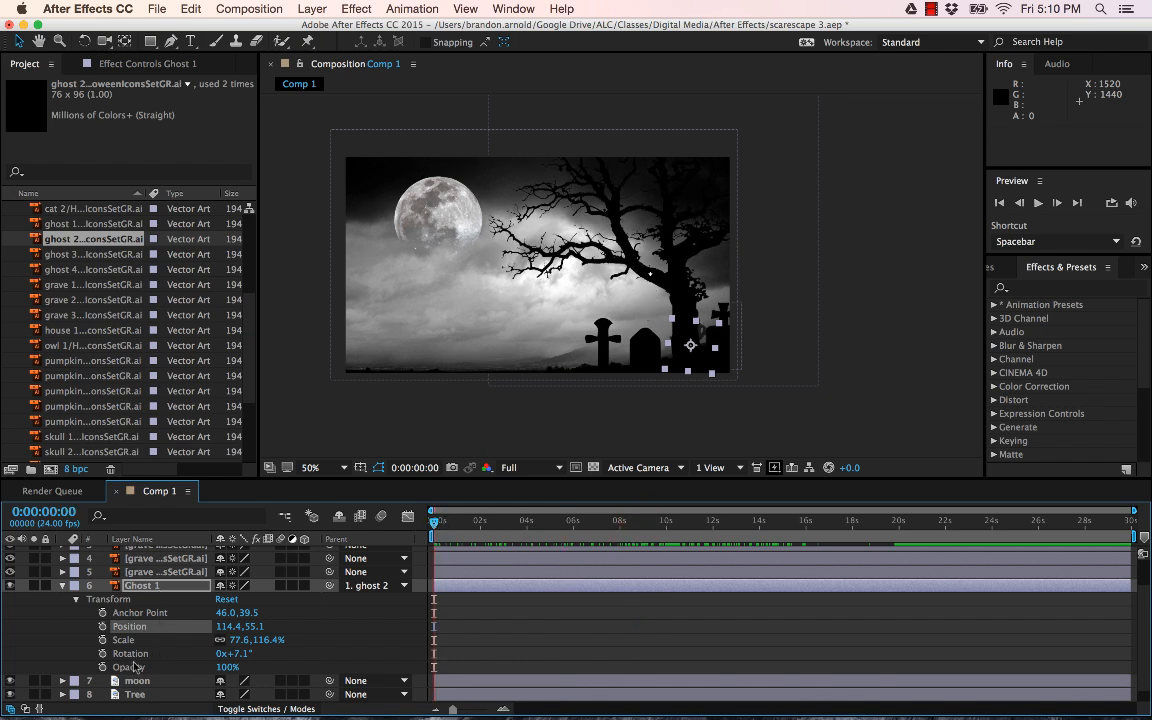
Move the Ghost 1 layer directly below ghost 2 in the layer stack and collapse both layers' properties.
scroll(153, 566, "up", 3)
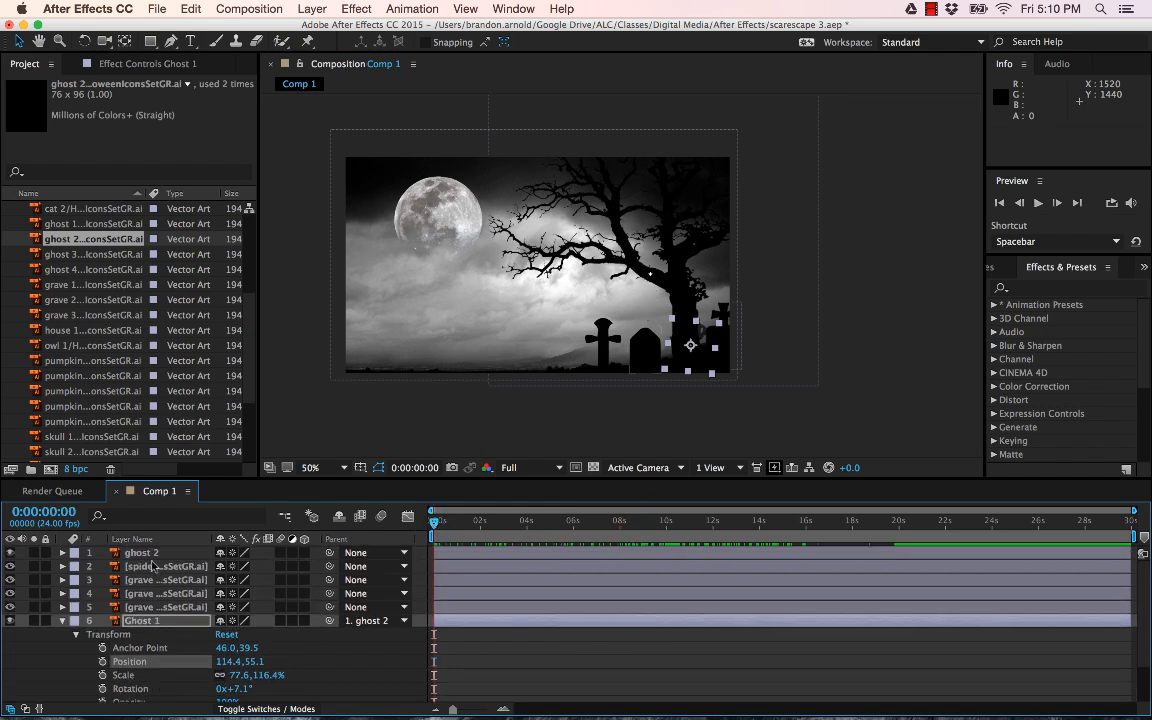
left_click(62, 552)
scroll(140, 640, "down", 2)
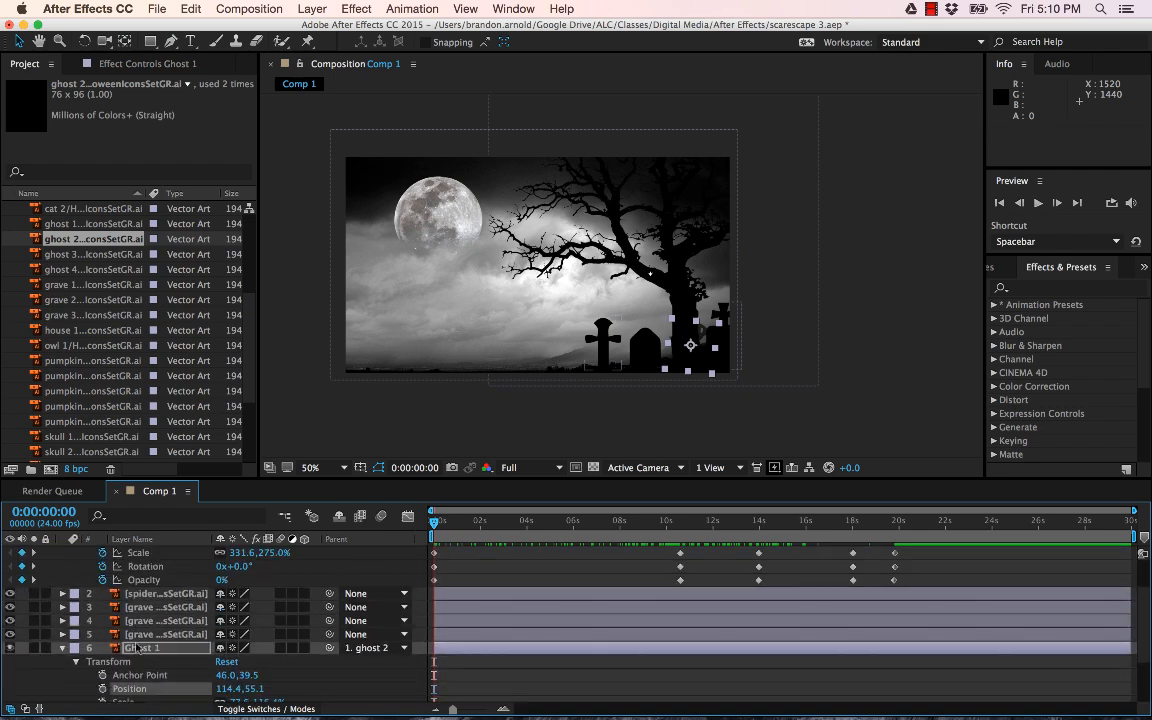
left_click_drag(143, 655, 143, 594)
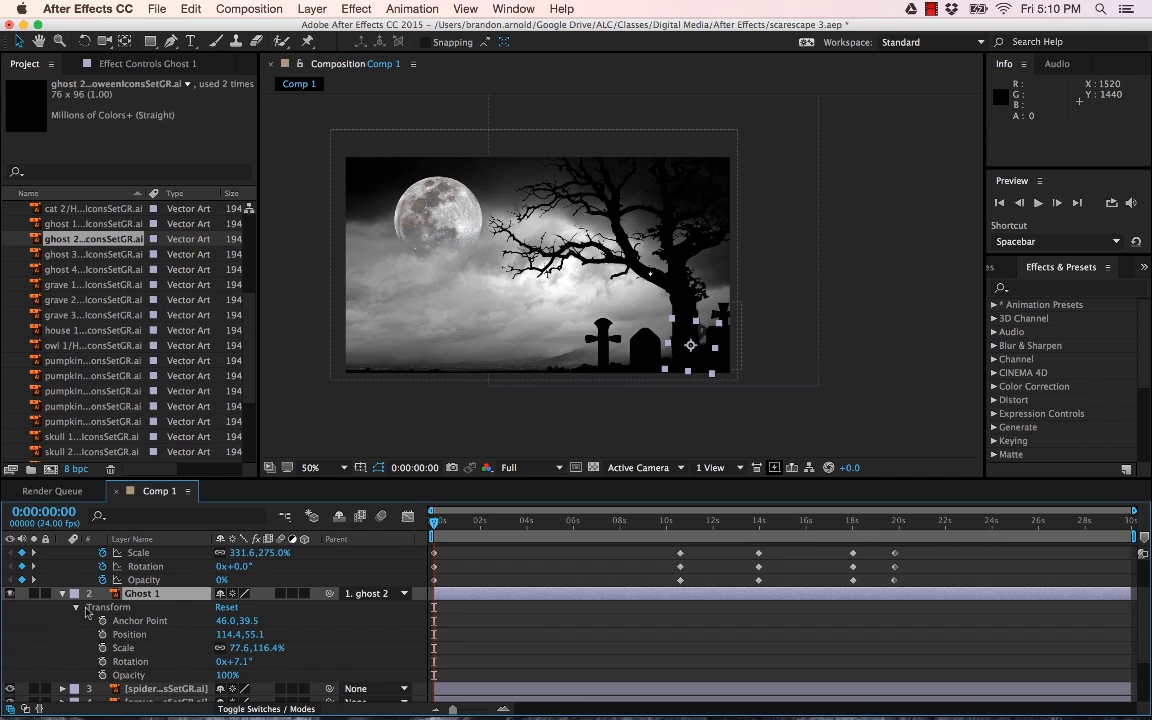
left_click(63, 594)
scroll(64, 598, "up", 2)
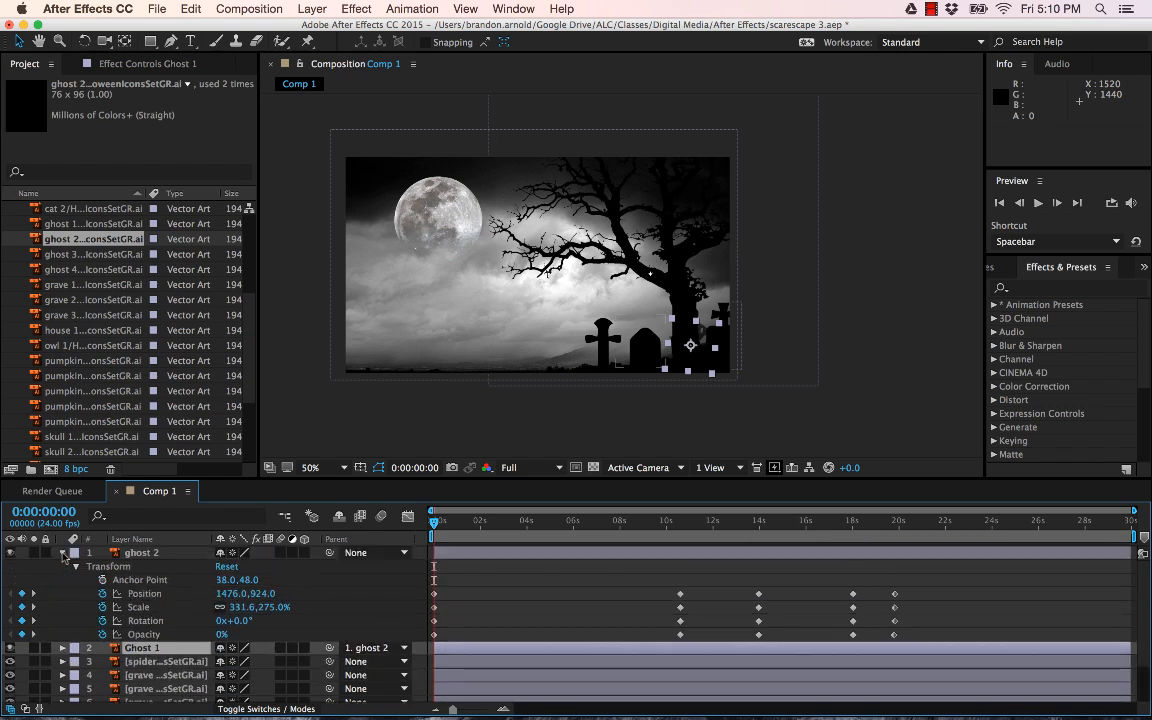
left_click(62, 552)
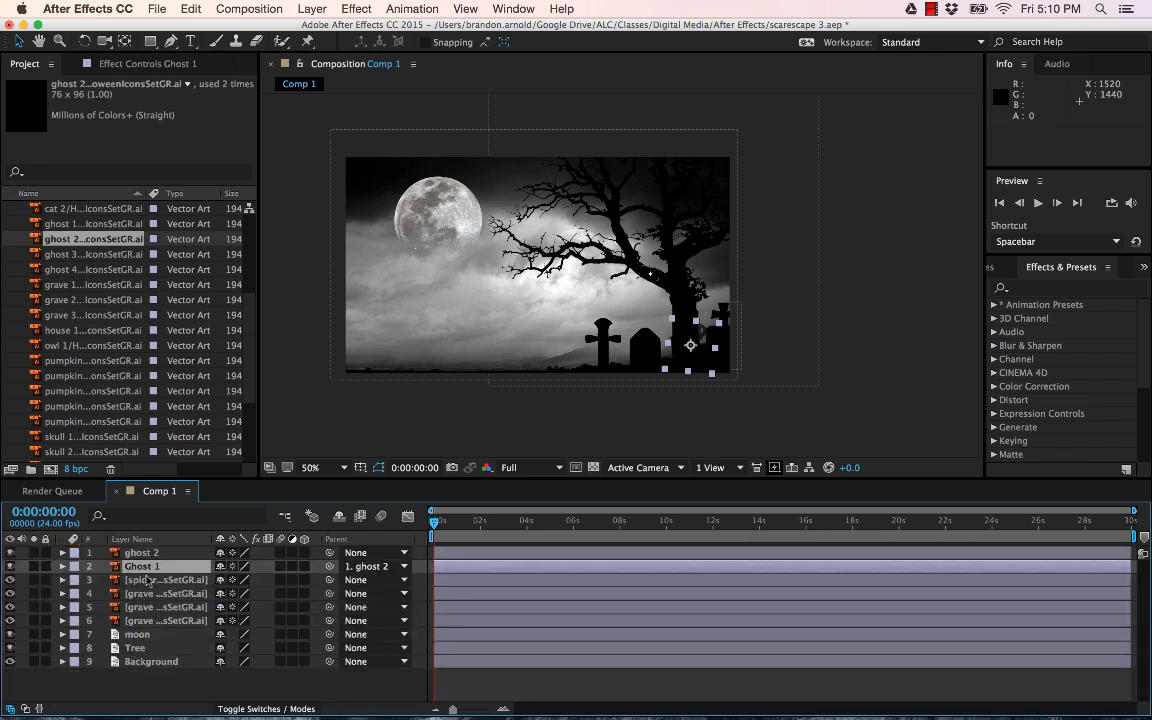
Expand the transform properties of both Ghost 1 and ghost 2, and make the timeline area taller to fit them.
mouse_move(141, 567)
left_mouse_down()
mouse_move(145, 626)
mouse_move(155, 553)
left_mouse_up()
left_click(62, 567)
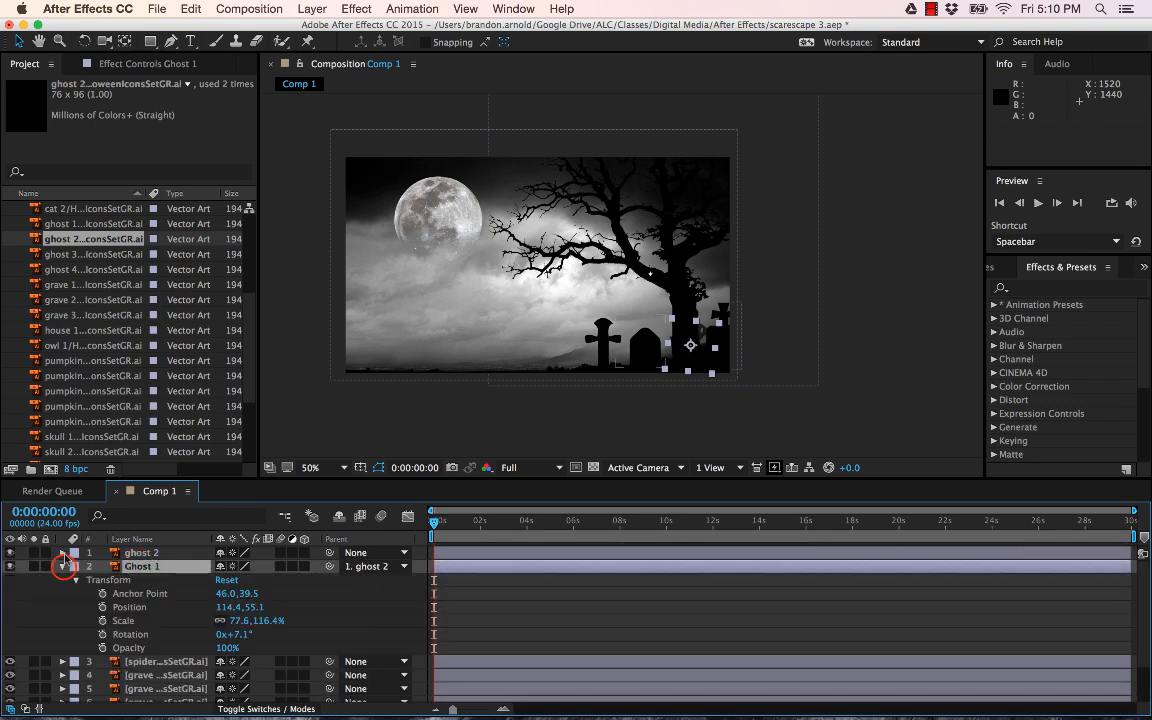
left_click(62, 553)
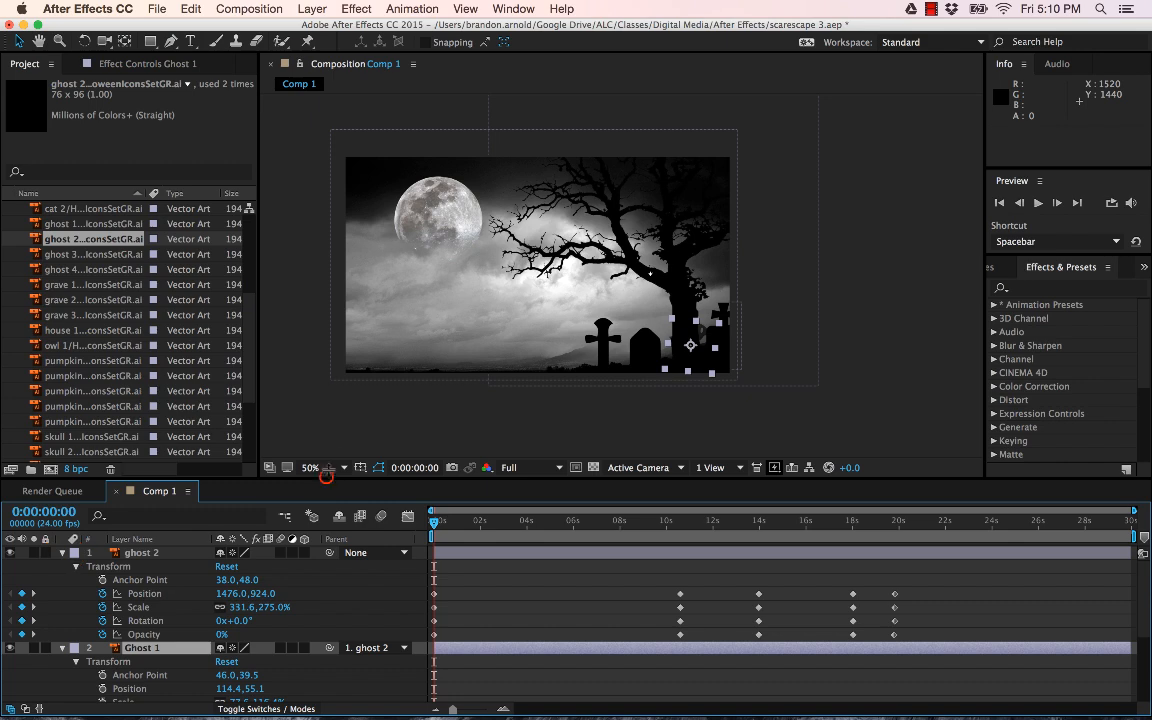
left_click_drag(327, 476, 280, 381)
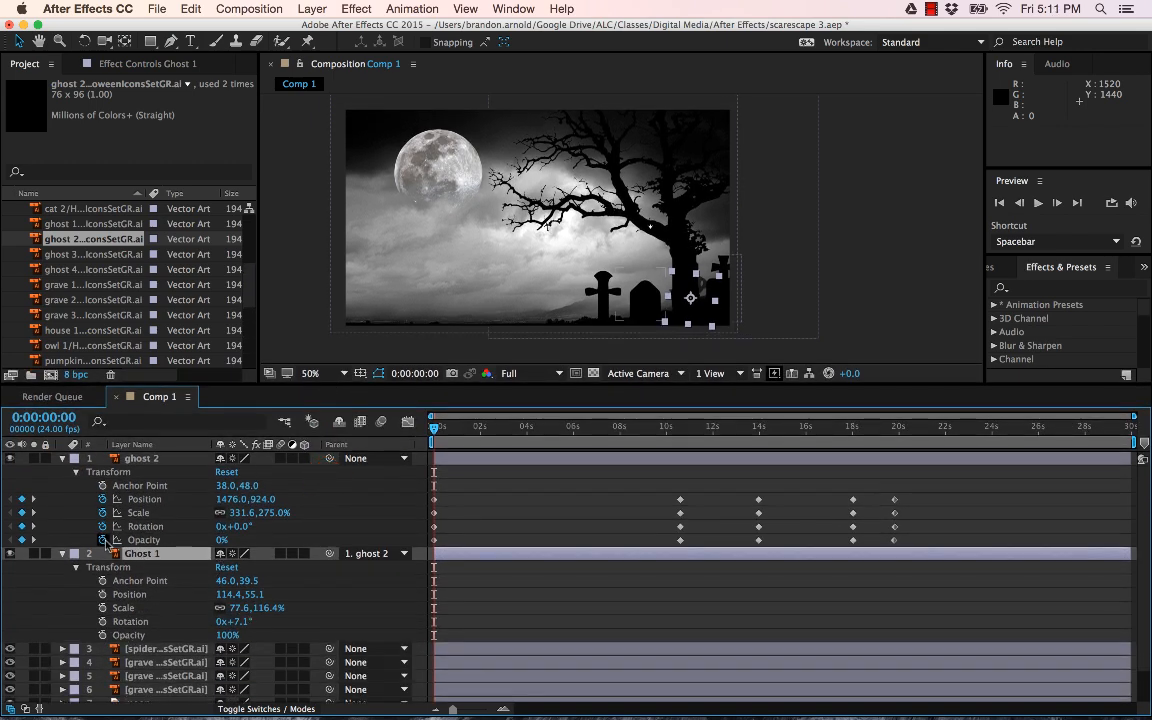
Add an expression to Ghost 1's Opacity that links it to ghost 2's Opacity.
left_click(102, 636, "alt")
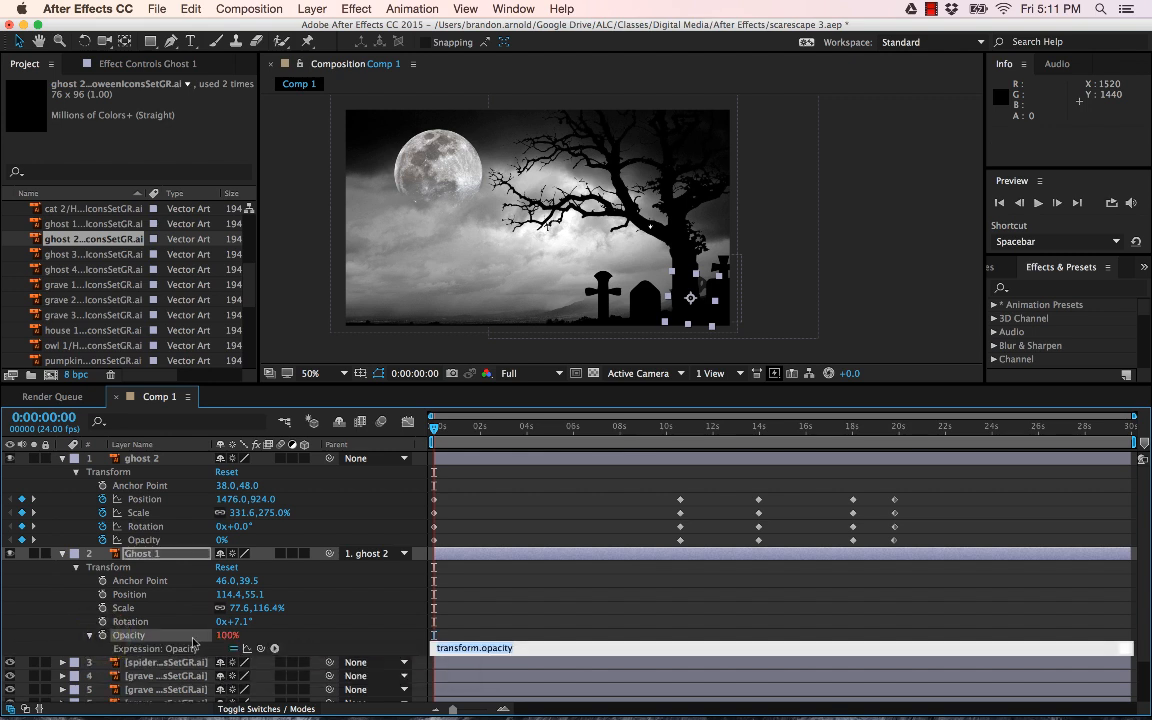
left_click(89, 635)
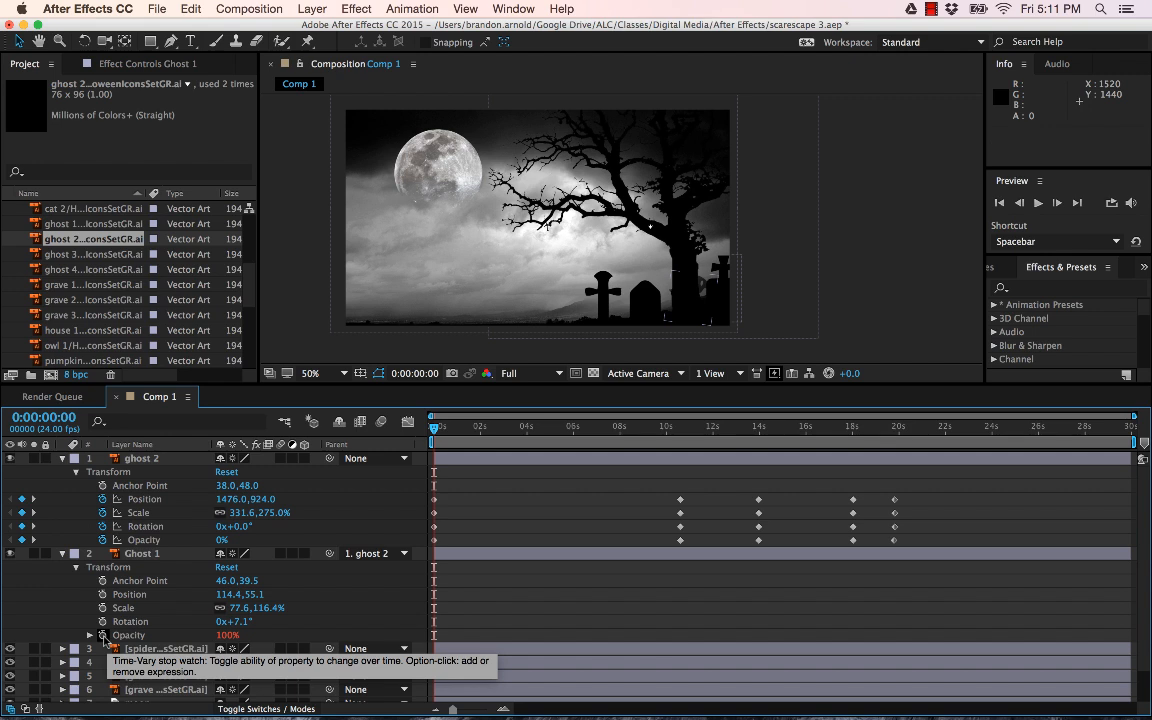
left_click(103, 637, "alt")
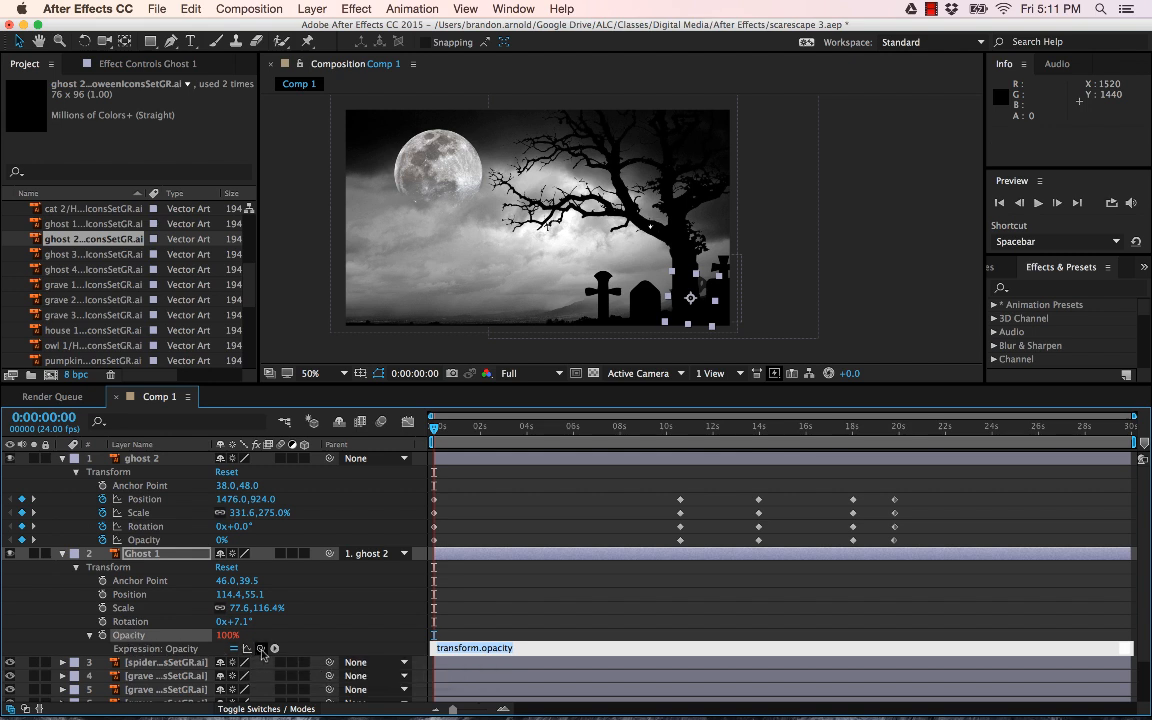
left_click_drag(261, 649, 147, 540)
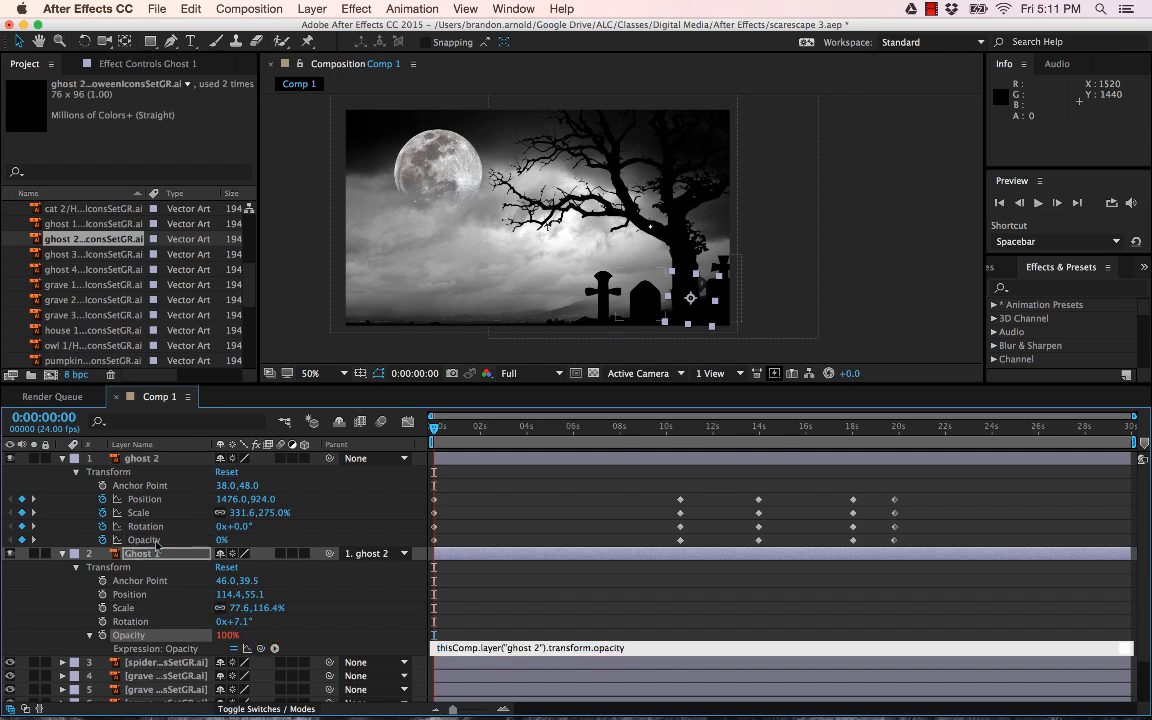
Scrub to 0:00:10:13 to check Ghost 1's linked opacity, and collapse the properties of both ghost layers.
left_click_drag(483, 433, 511, 432)
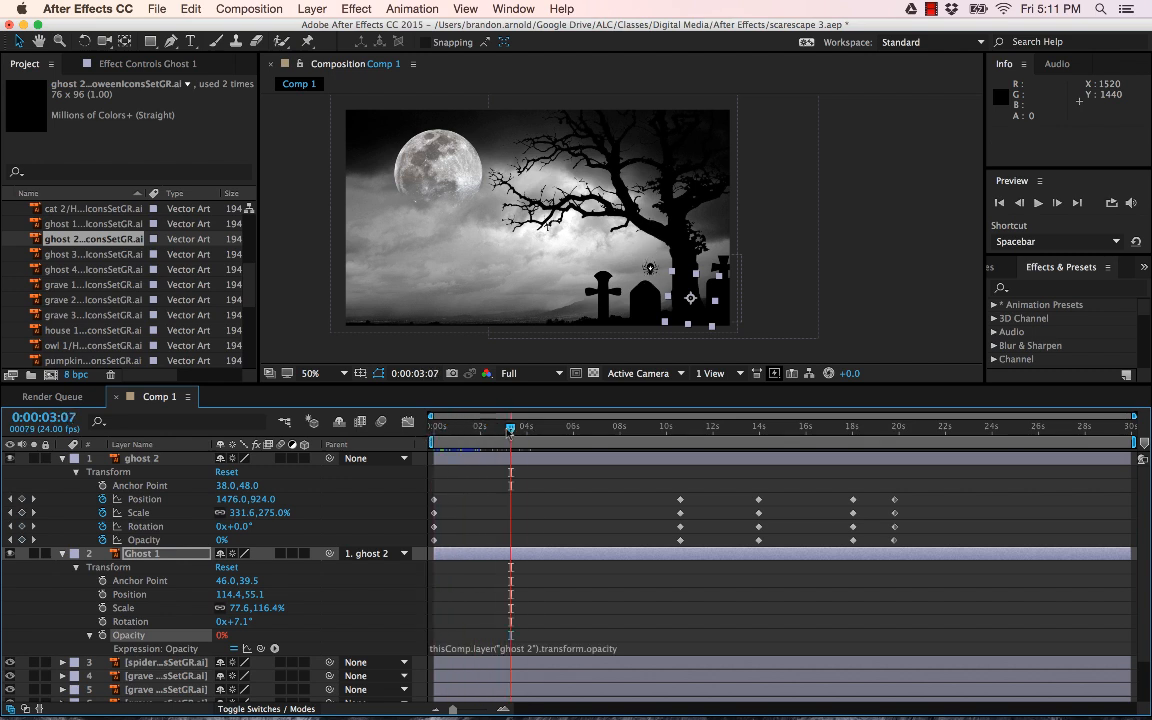
scroll(700, 302, "up", 1)
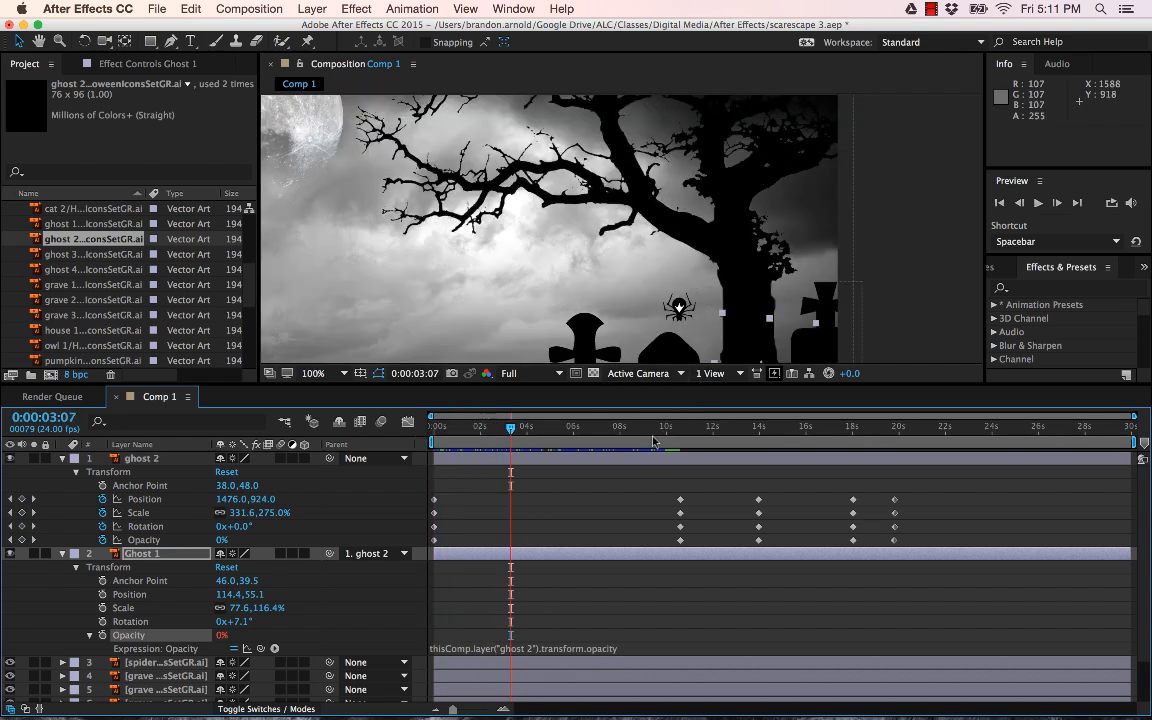
scroll(652, 438, "down", 1)
left_click_drag(588, 436, 680, 437)
key("comma")
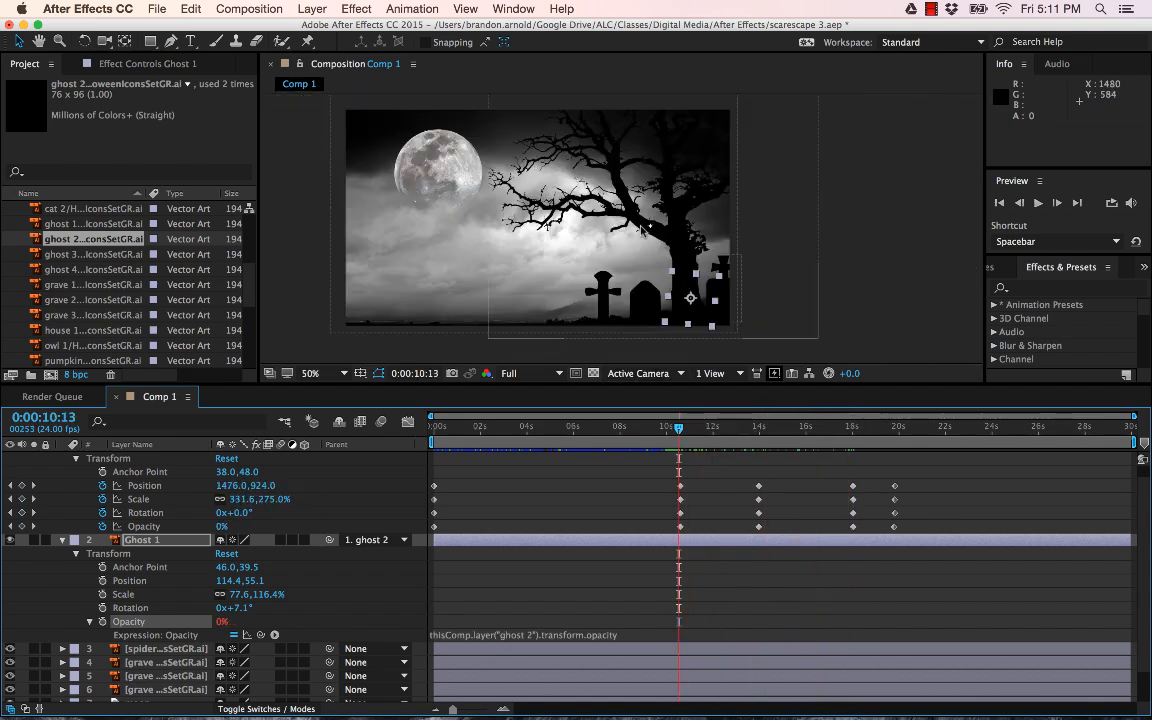
left_click(62, 541)
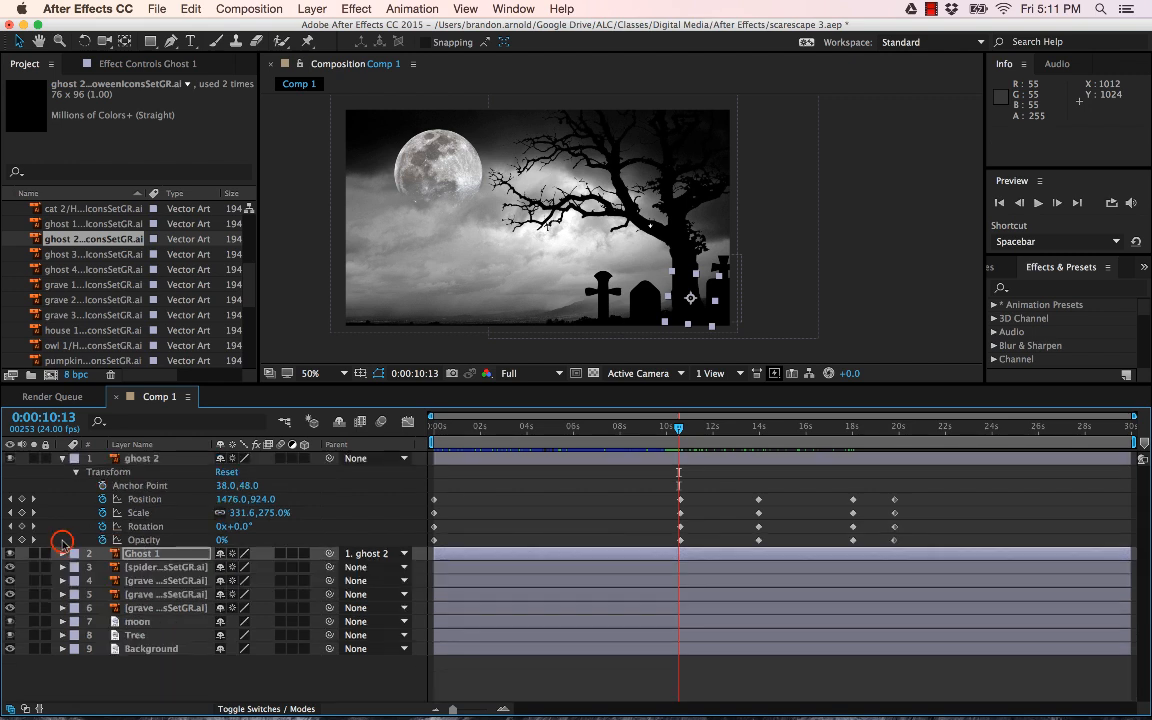
left_click(62, 458)
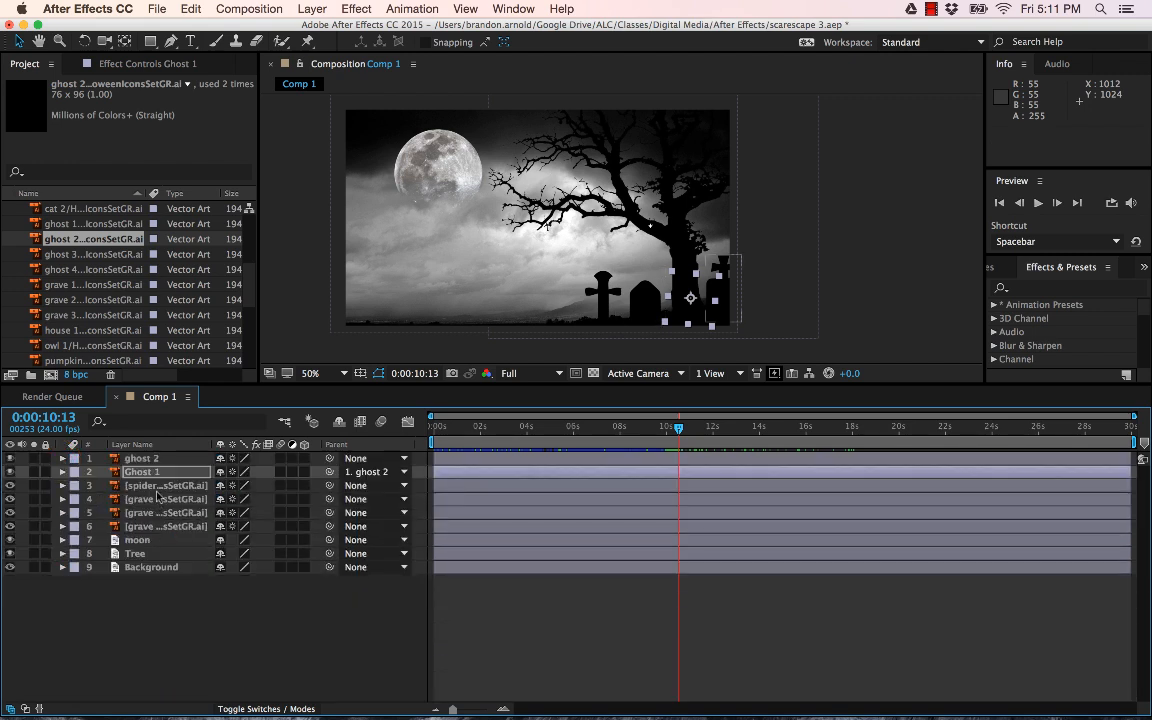
Add the ghost 3 artwork to the composition below the Ghost 1 layer and rename the new layer as Ghost 3.
left_click(52, 254)
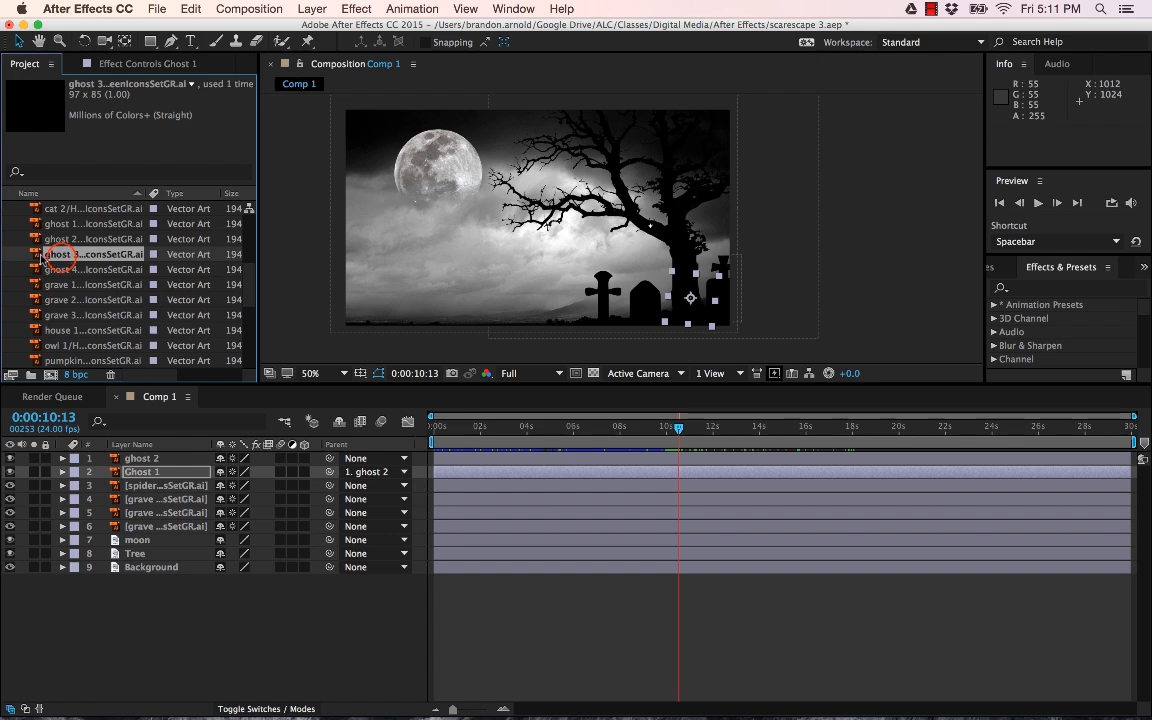
left_click_drag(38, 256, 125, 486)
right_click(153, 486)
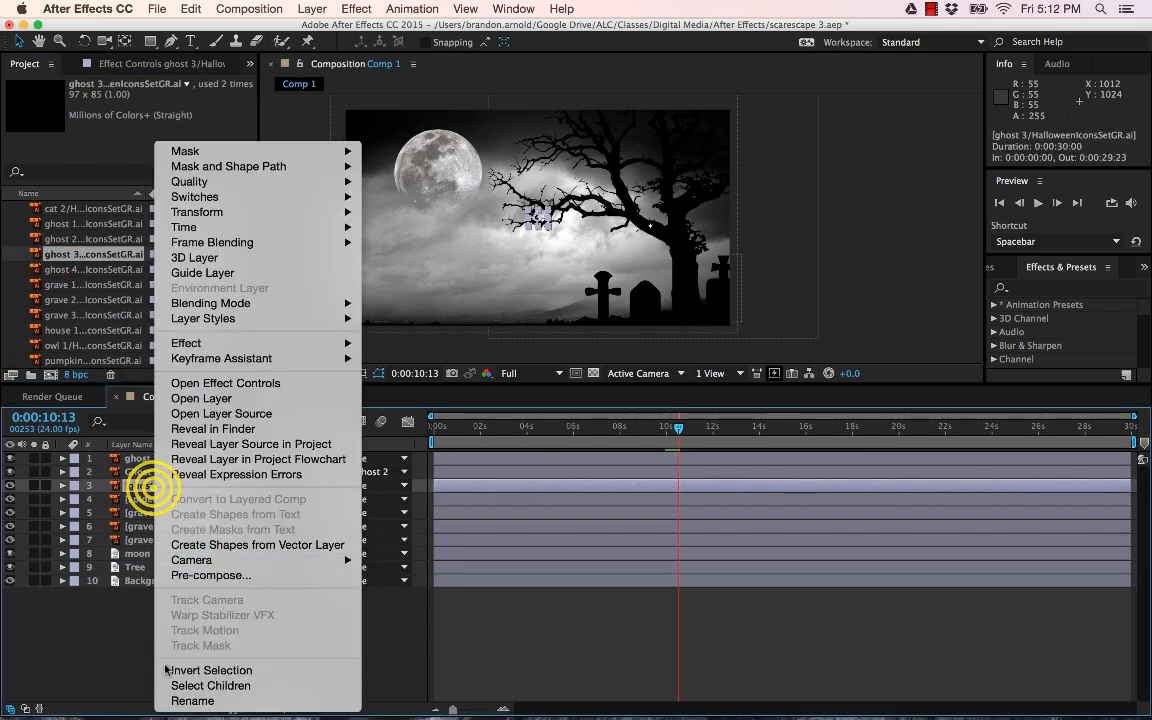
left_click(186, 697)
type("G")
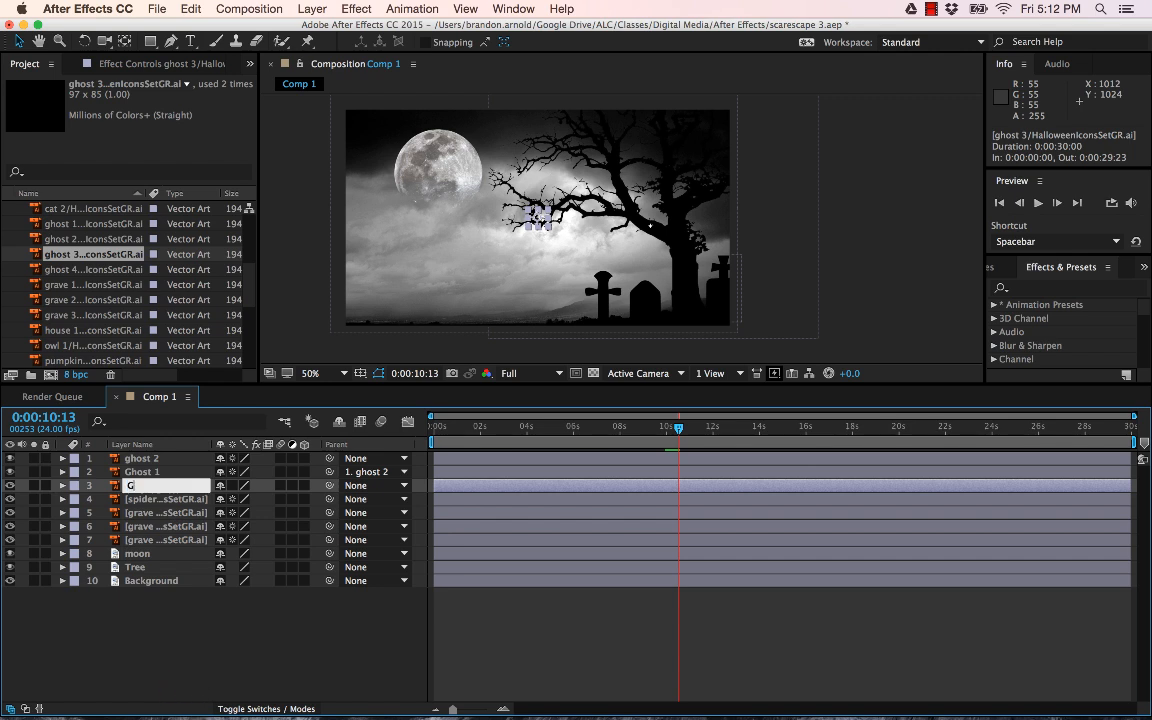
type("host 3")
key("Return")
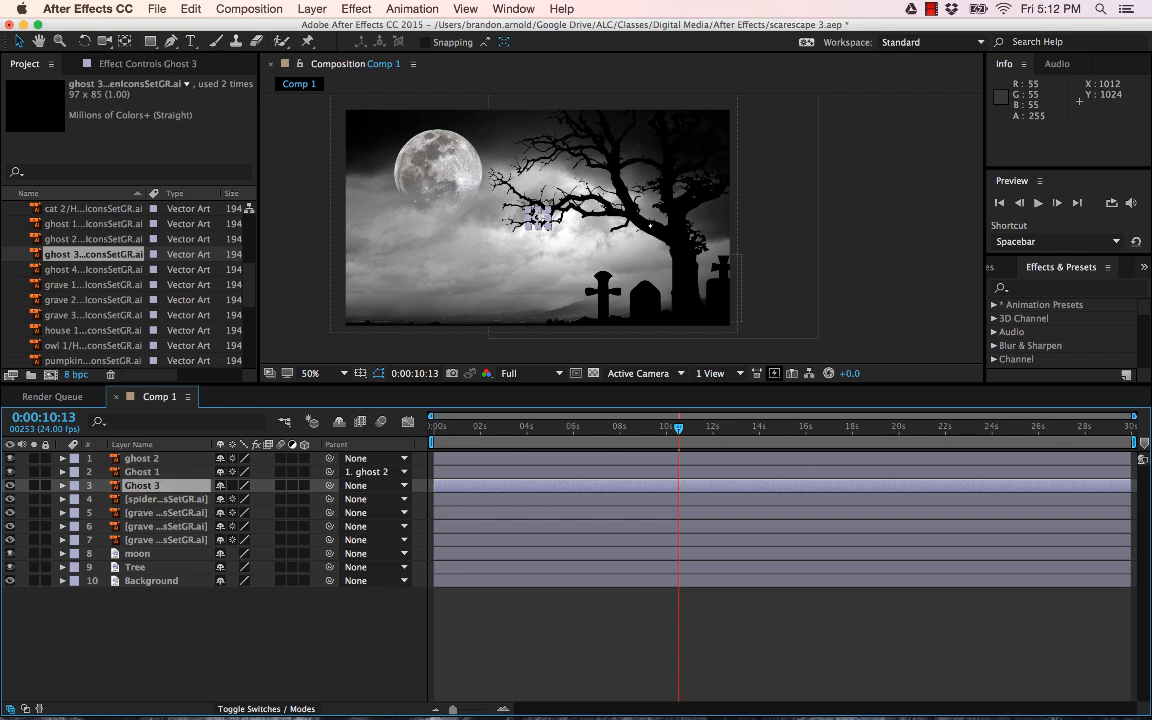
Enlarge Ghost 3 to about 289.7, 344.7%, place it beside the cross gravestone at 1032, 964, and return to 0:00:00:00.
left_click_drag(528, 230, 553, 325)
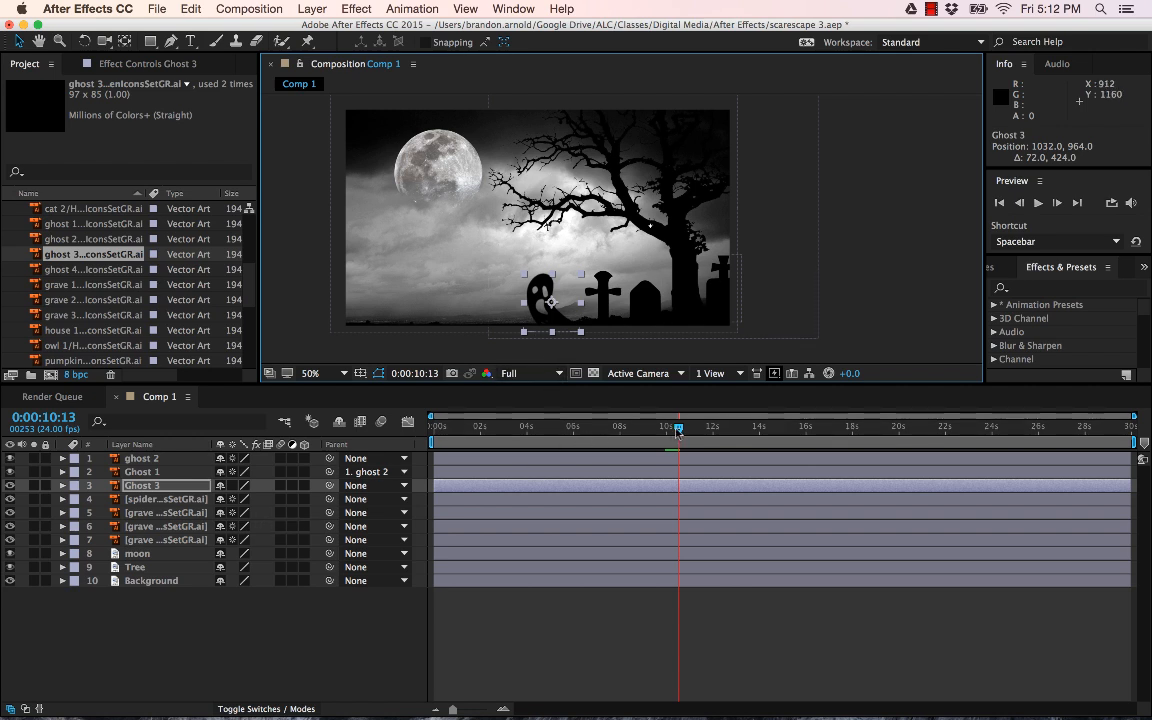
left_click_drag(678, 431, 400, 437)
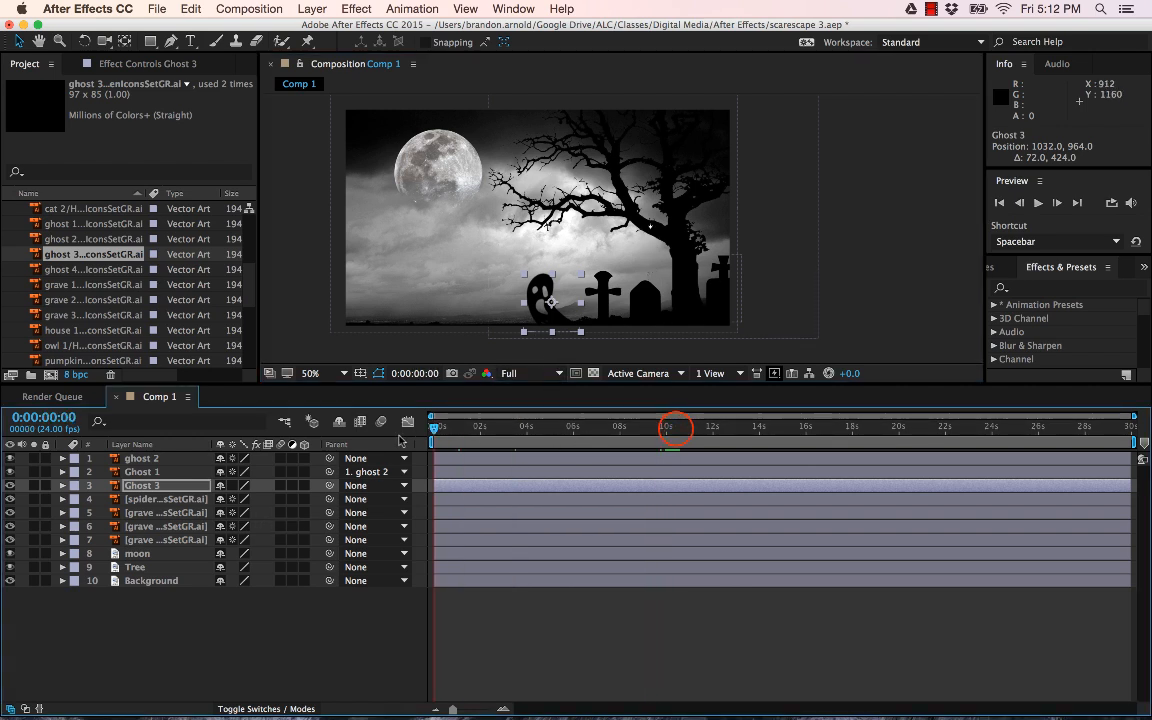
Expand the transform properties of the Ghost 3 and ghost 2 layers.
left_click(62, 485)
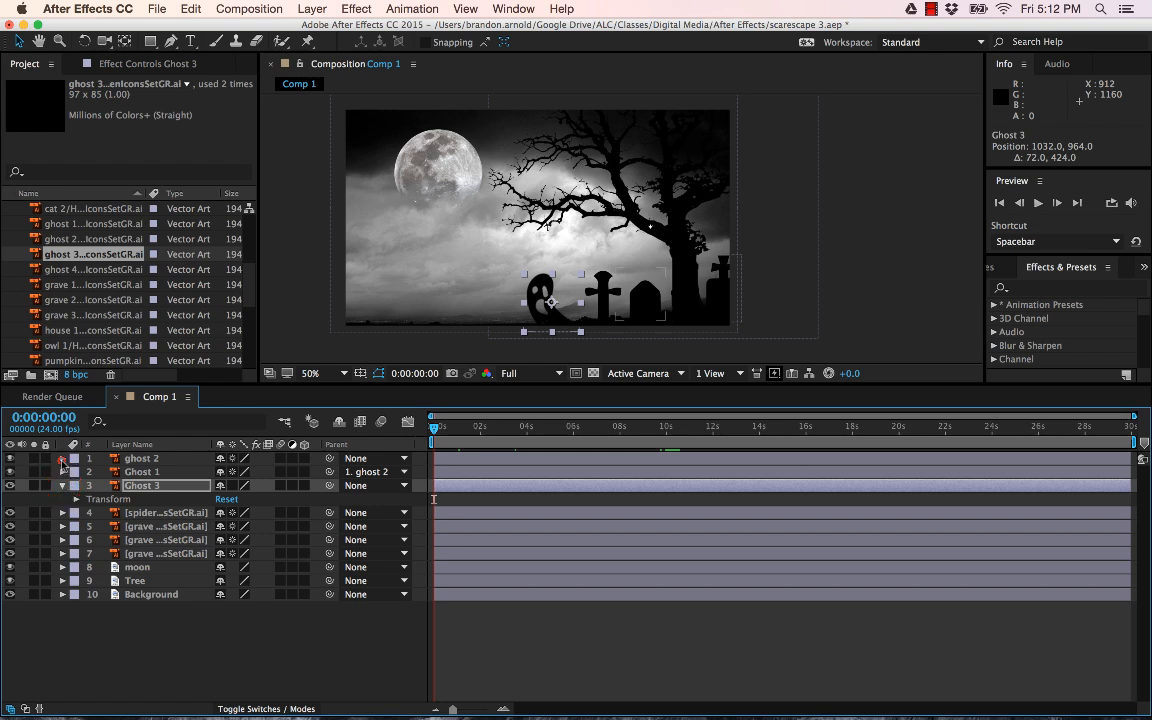
left_click(62, 458)
left_click(76, 581)
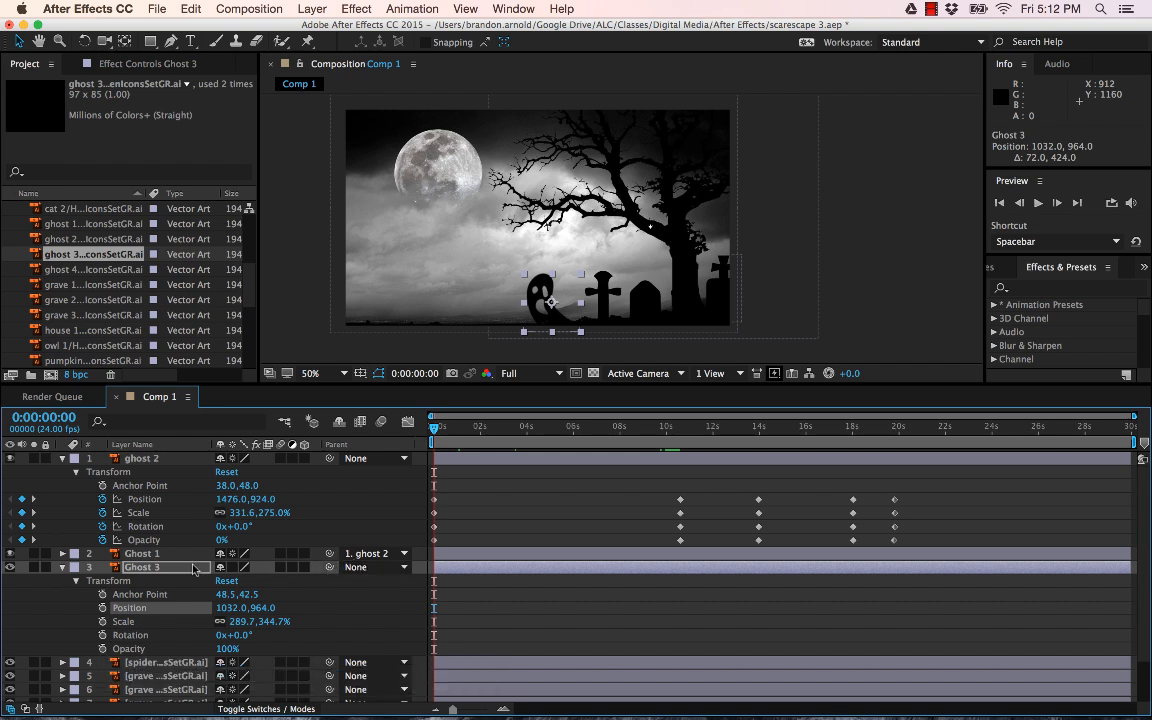
Try parenting Ghost 3 to ghost 2, scrub through the motion, and reset Ghost 3's parent to None at 0:00:00:00.
left_click_drag(323, 568, 153, 460)
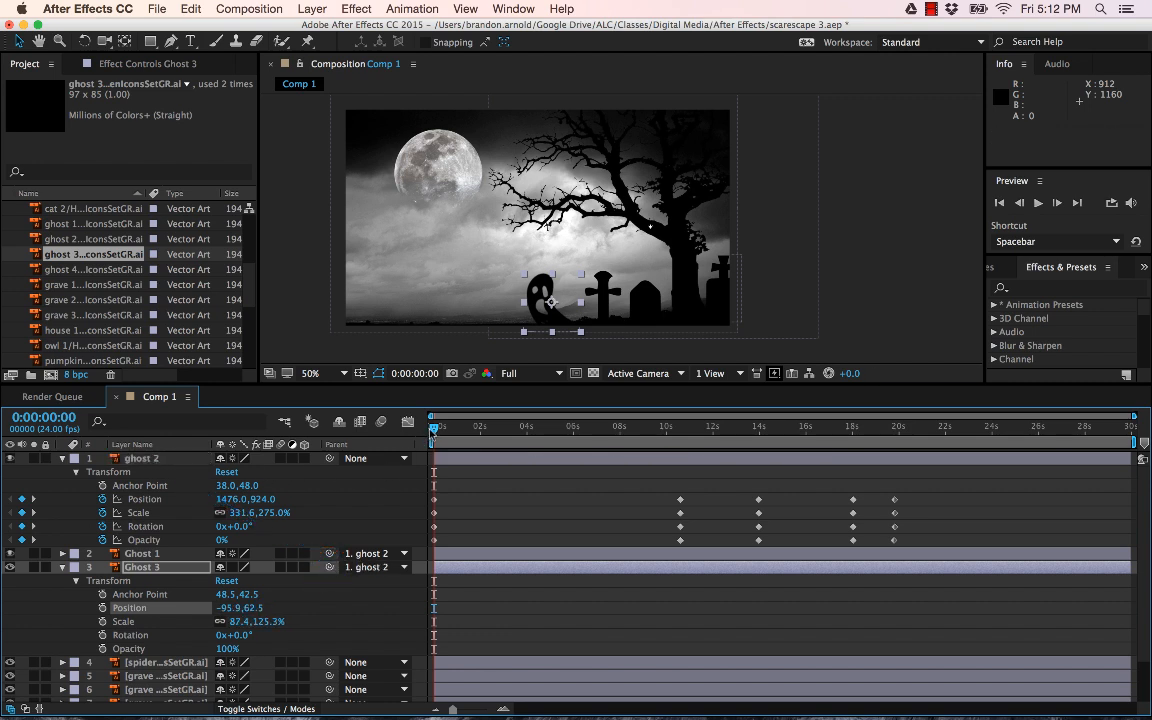
left_click_drag(470, 432, 697, 437)
key("space")
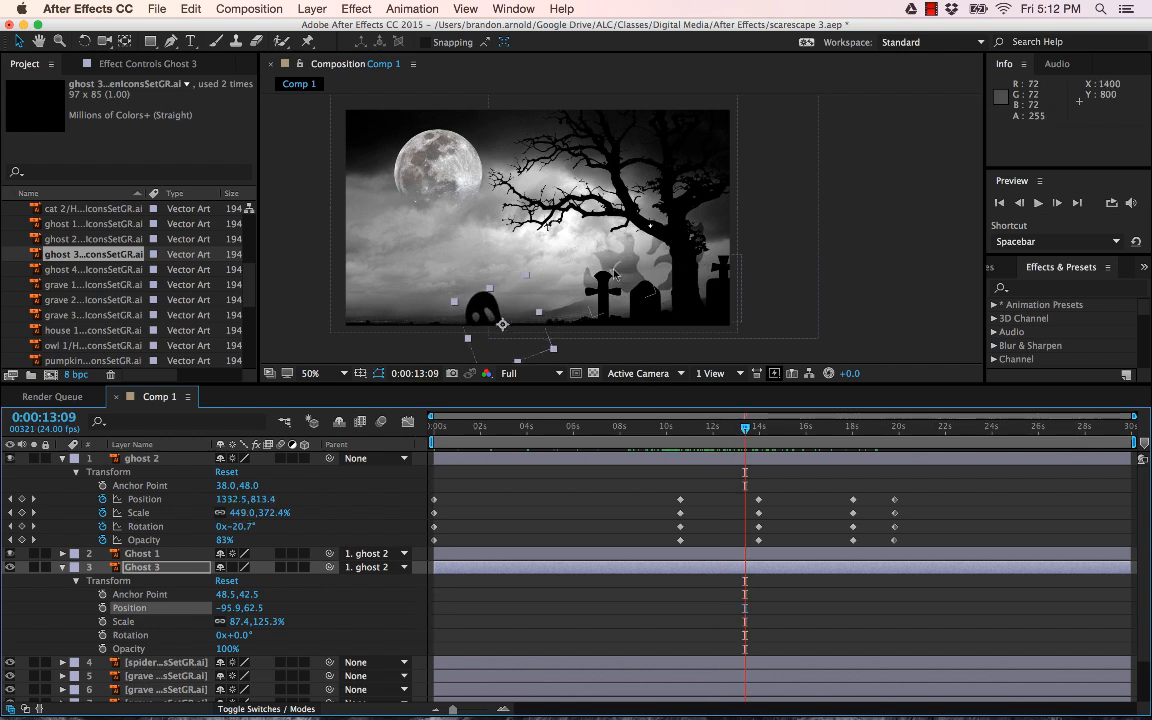
left_click_drag(747, 428, 440, 442)
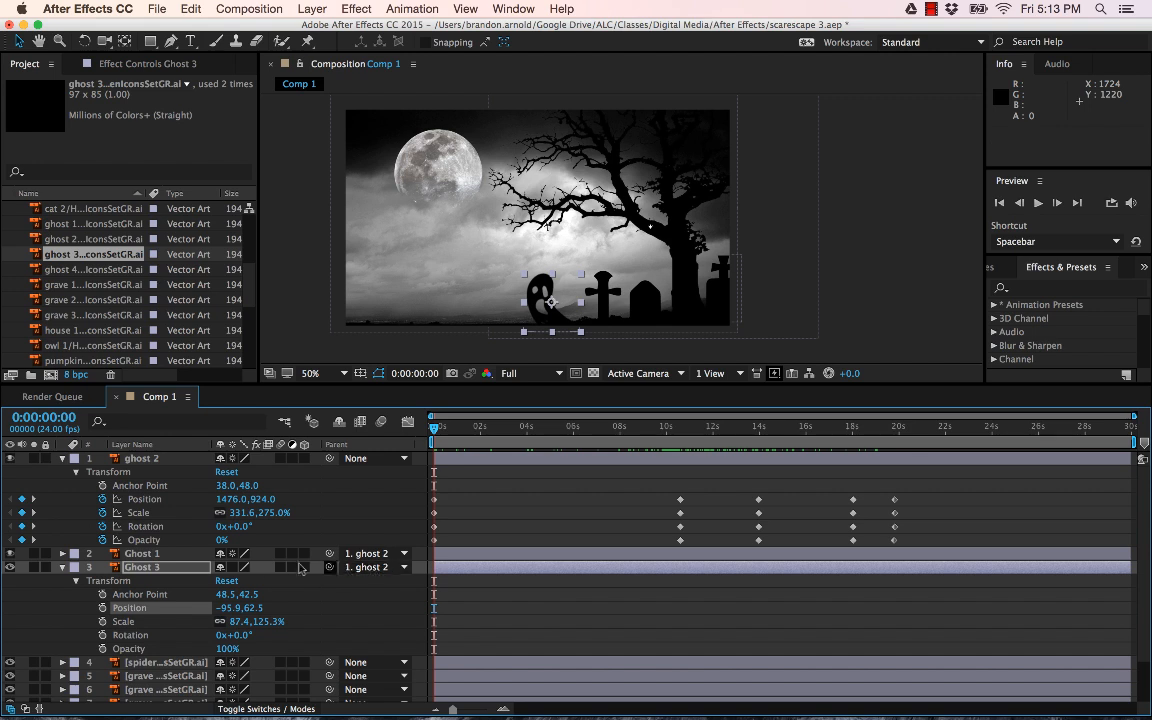
left_click(386, 566)
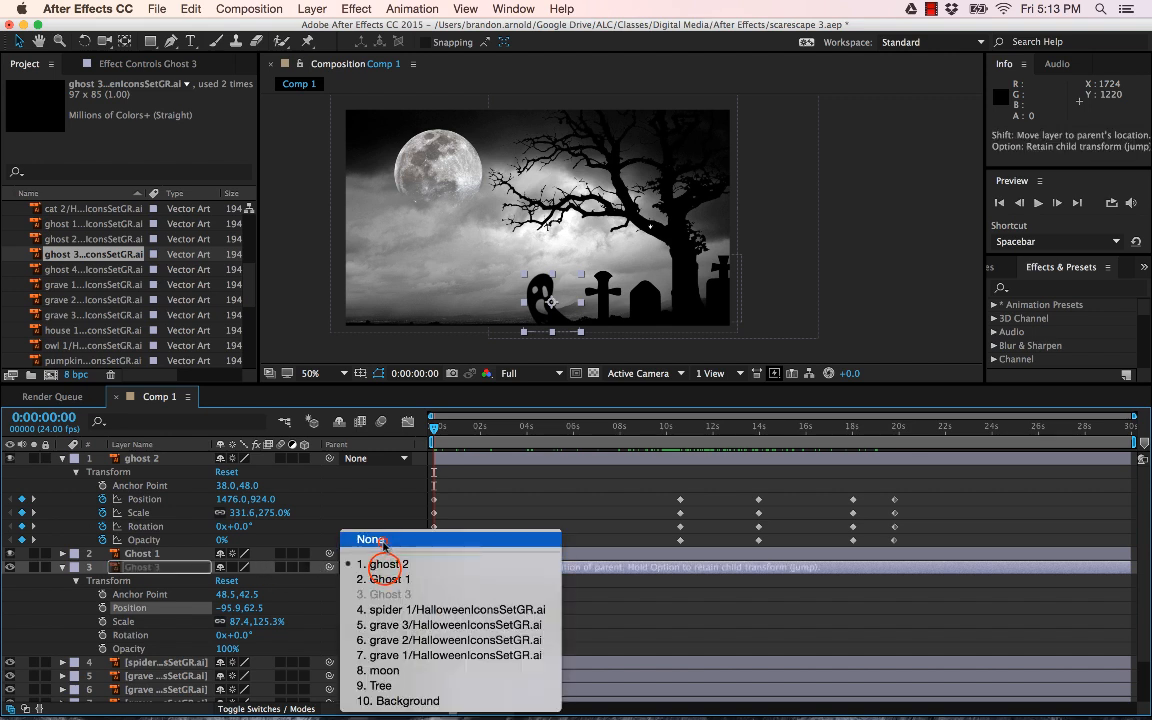
left_click(380, 541)
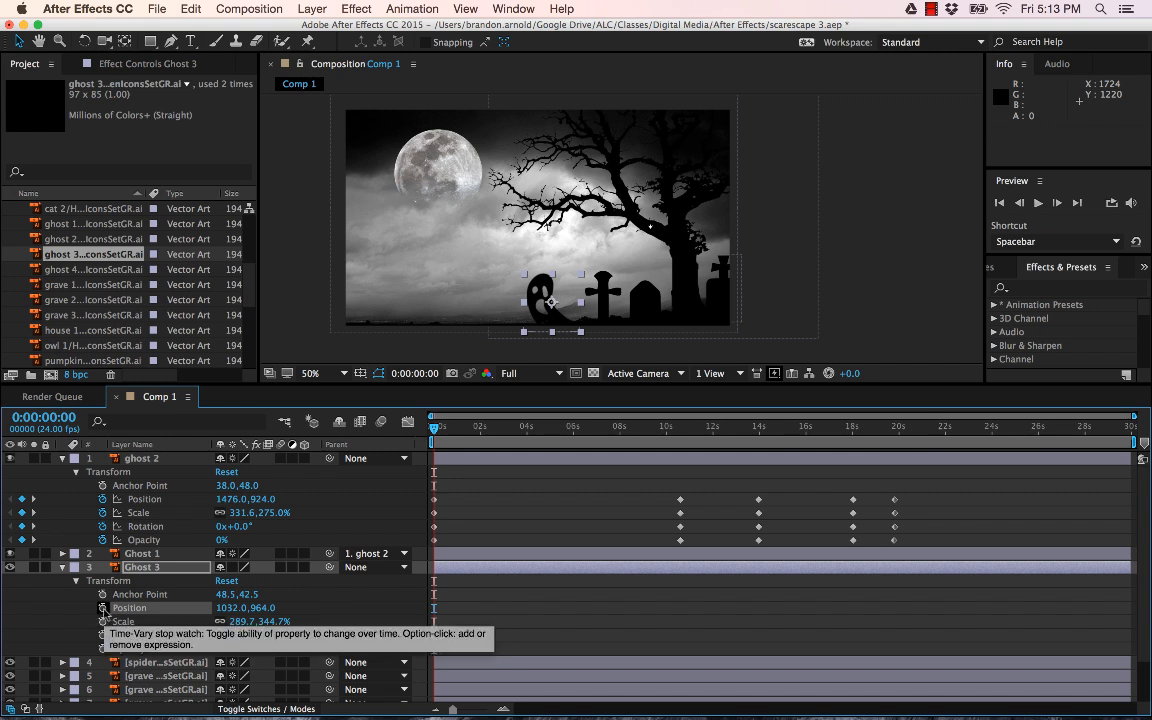
Link Ghost 3's Position, Scale, Rotation and Opacity to the matching ghost 2 properties with expressions.
left_click(103, 609, "alt")
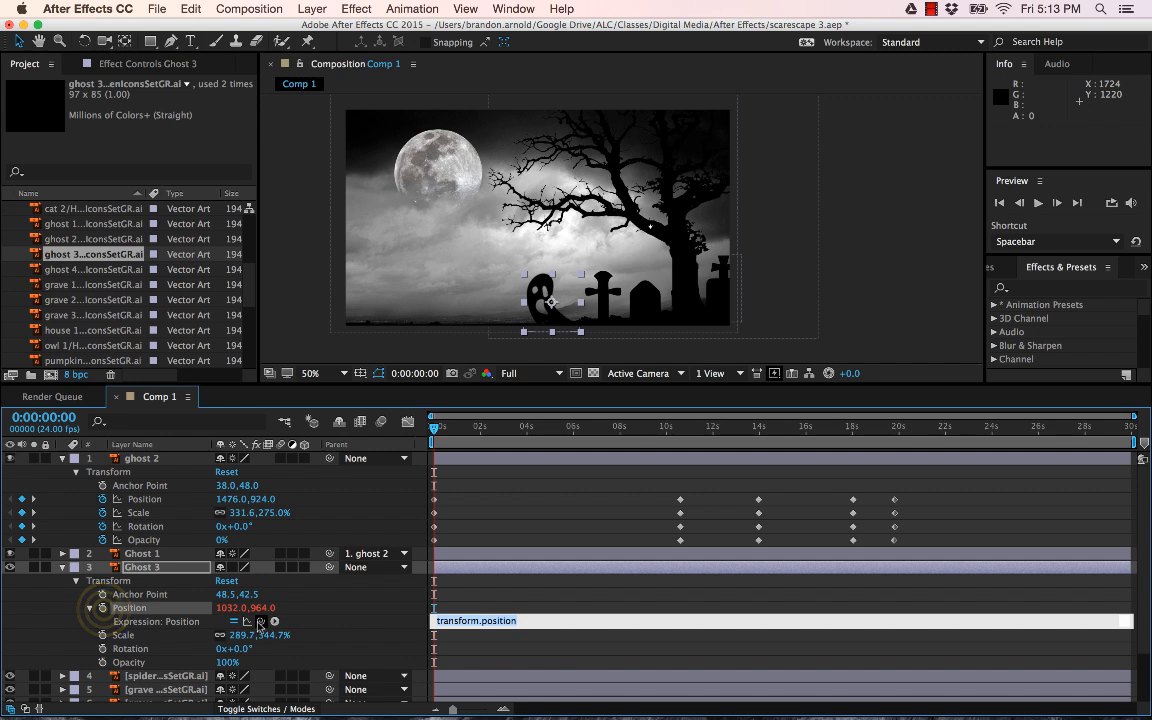
left_click_drag(258, 621, 153, 507)
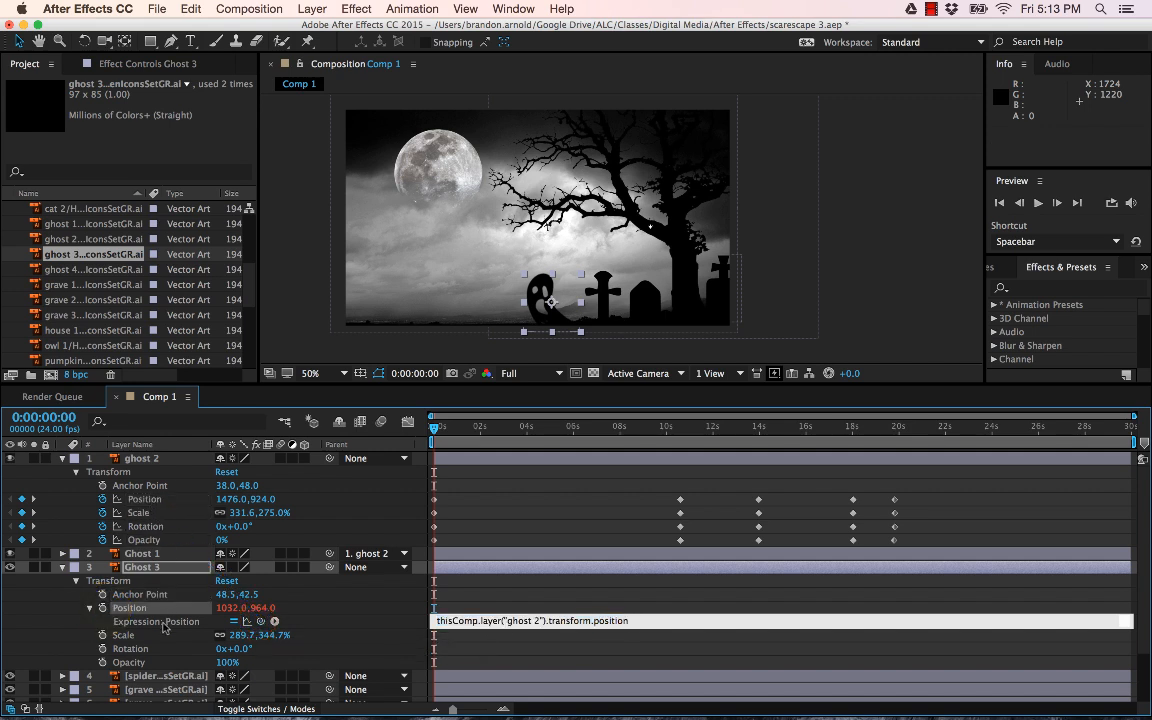
left_click(103, 635, "alt")
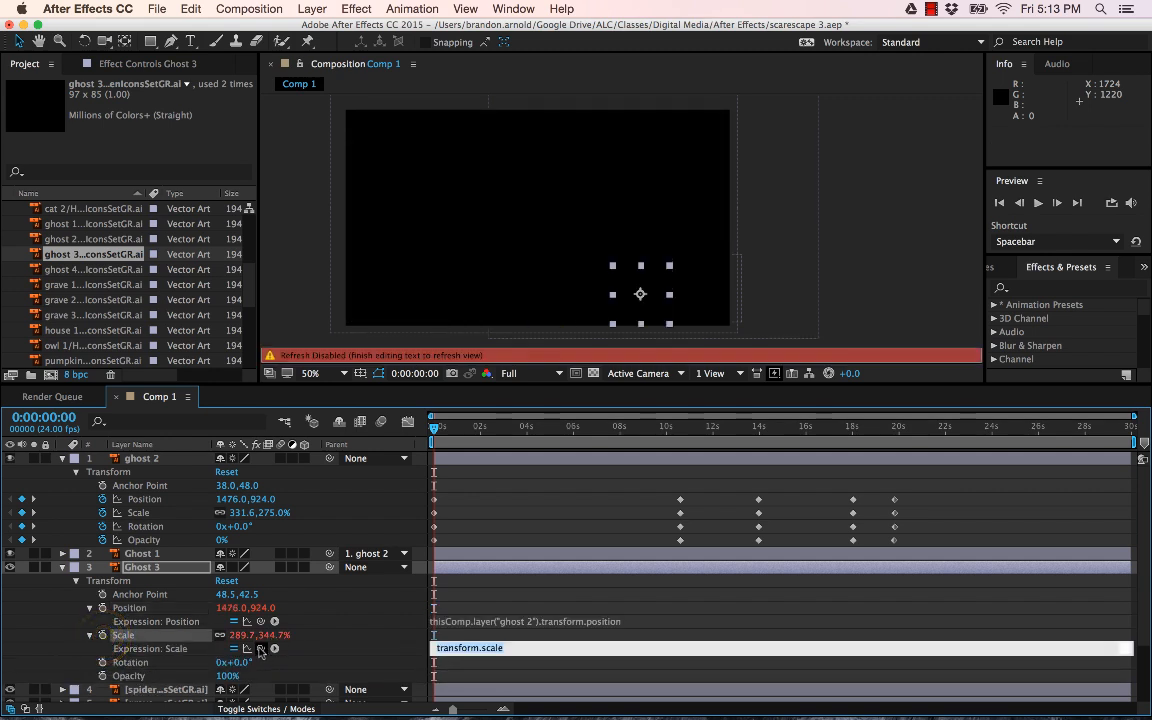
left_click_drag(260, 648, 147, 515)
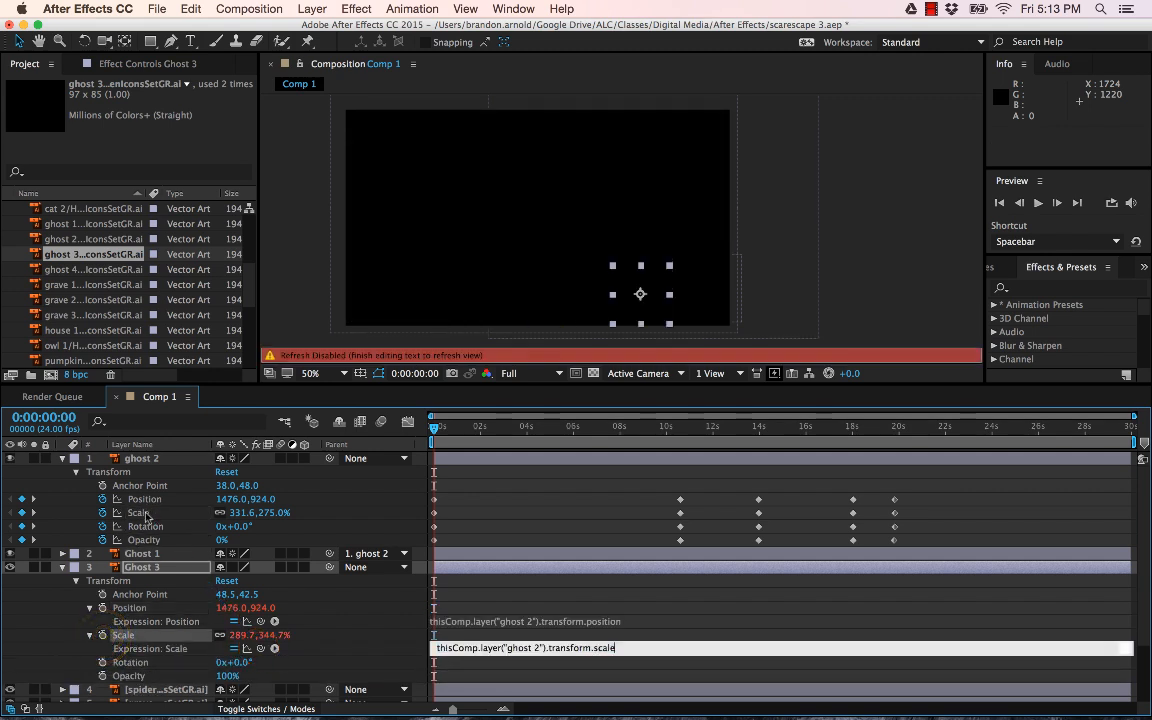
left_click(103, 663, "alt")
left_click_drag(260, 677, 142, 526)
left_click(152, 603)
scroll(140, 620, "down", 1)
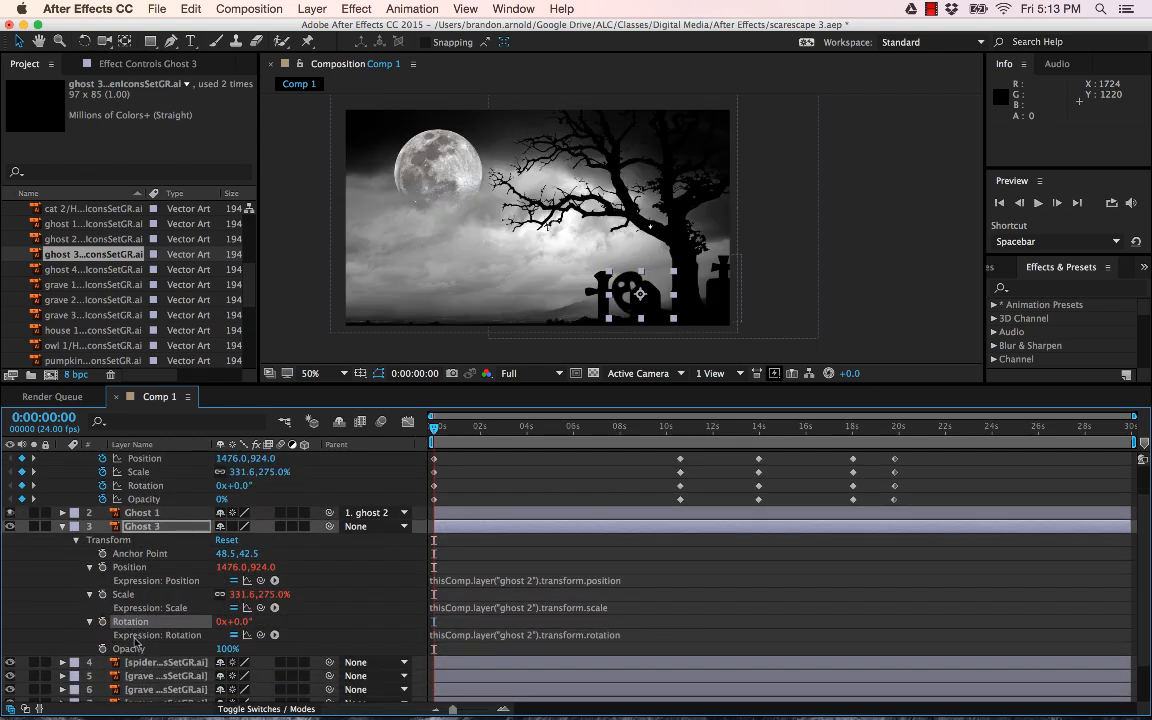
left_click(103, 649, "alt")
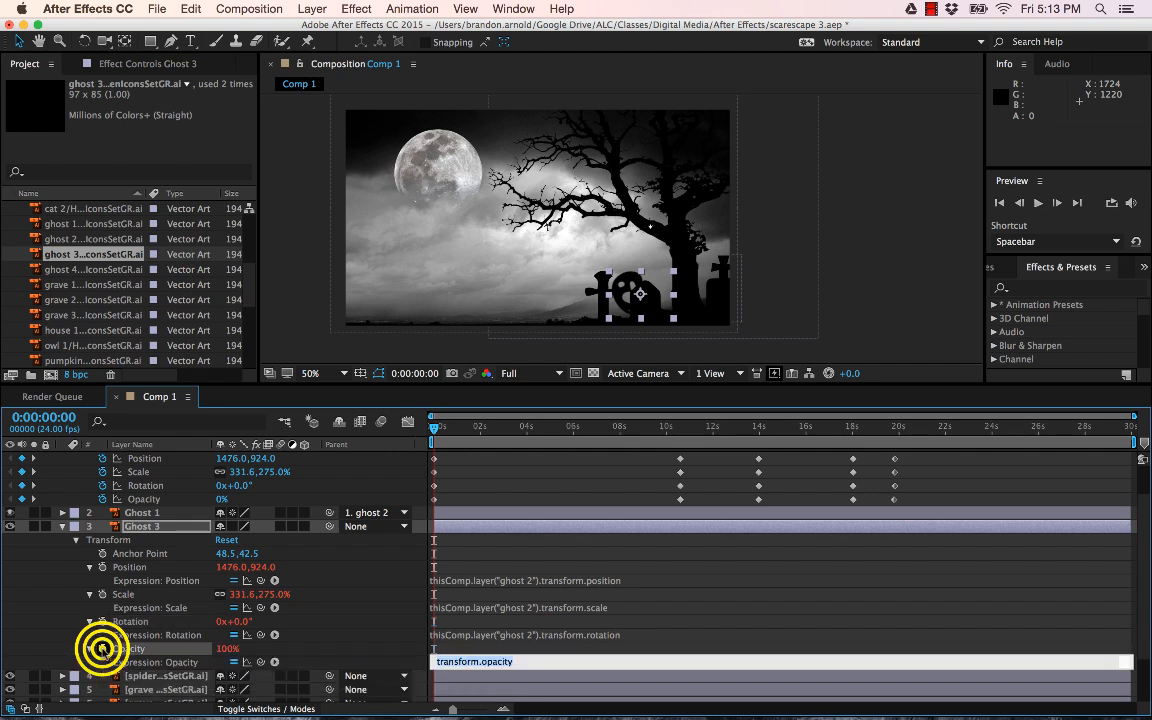
left_click_drag(260, 665, 148, 499)
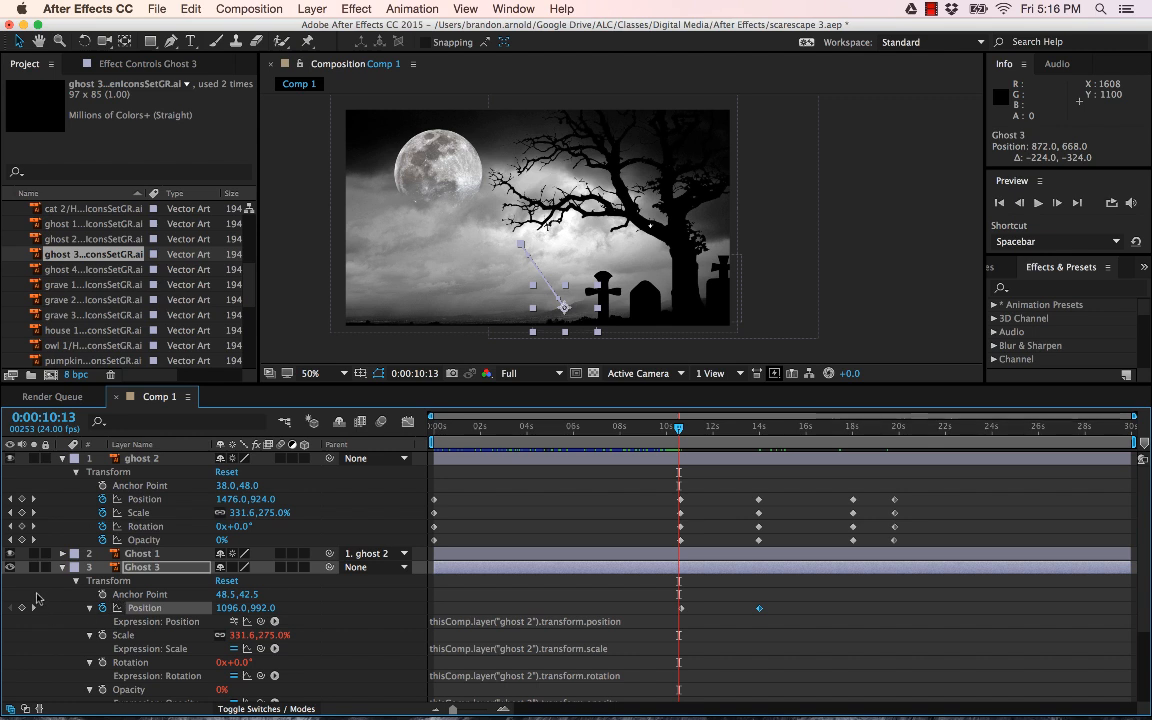
Collapse the Ghost 3 and ghost 2 layers, scrub to 0:00:15:23, and turn on continuous rasterization for Ghost 3.
left_click(62, 567)
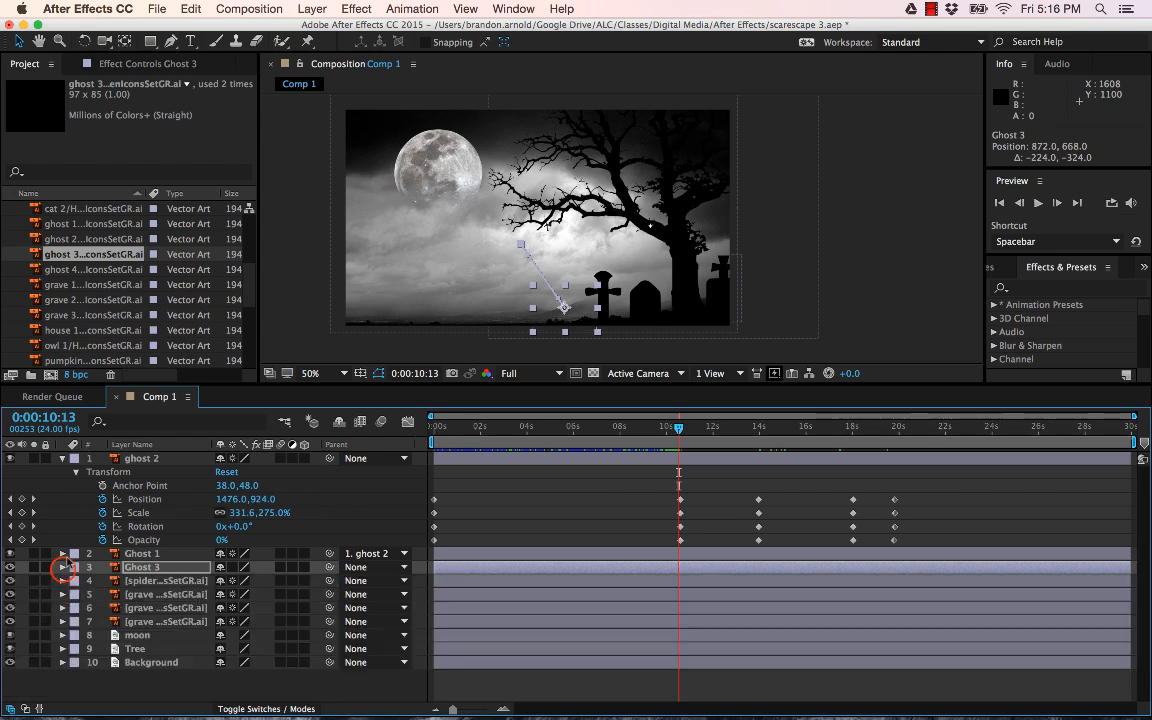
left_click(62, 458)
left_click_drag(677, 431, 755, 430)
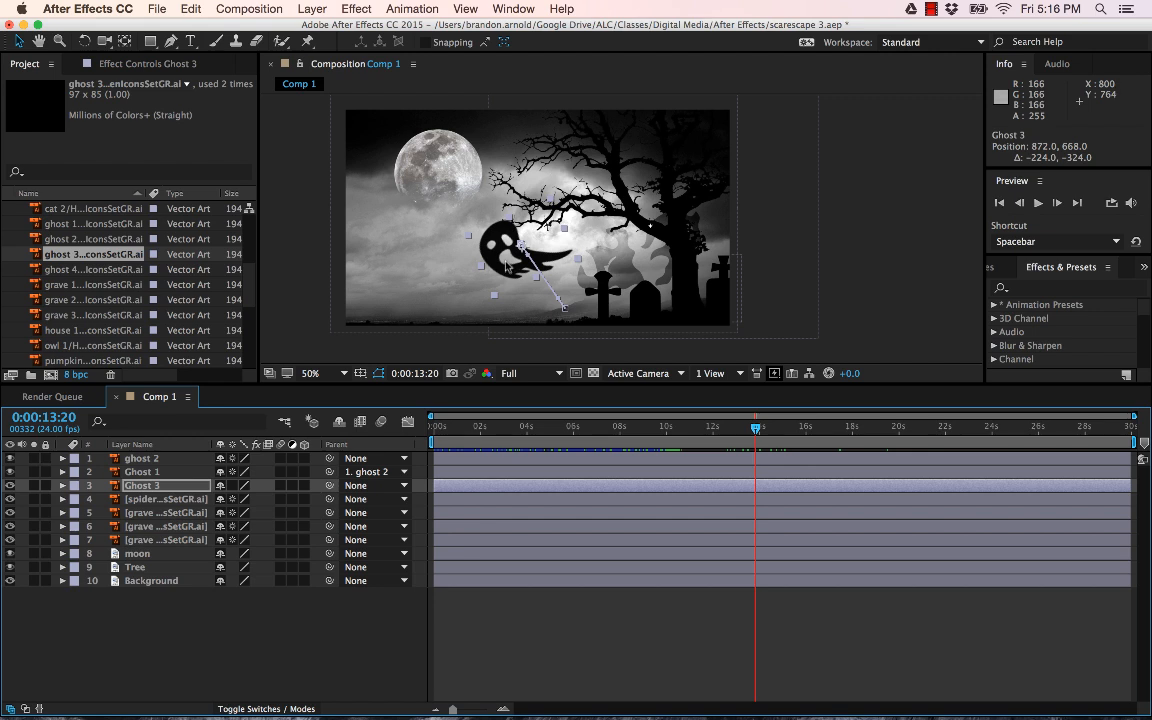
left_click_drag(758, 432, 806, 430)
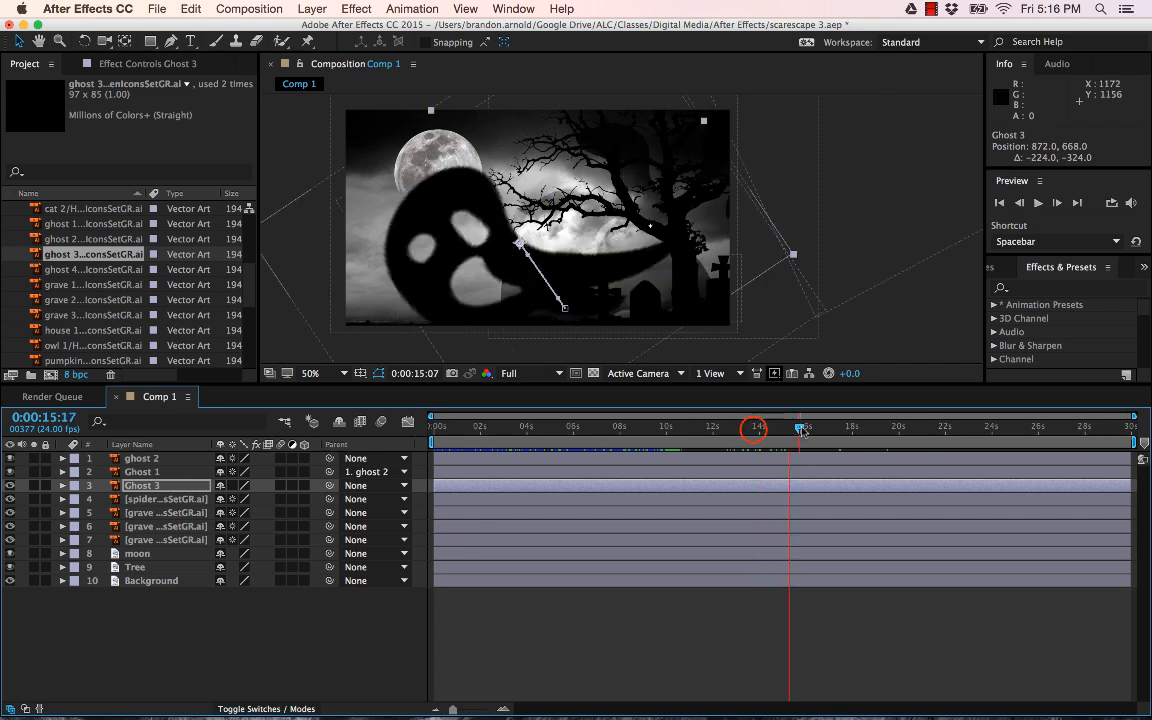
left_click(232, 485)
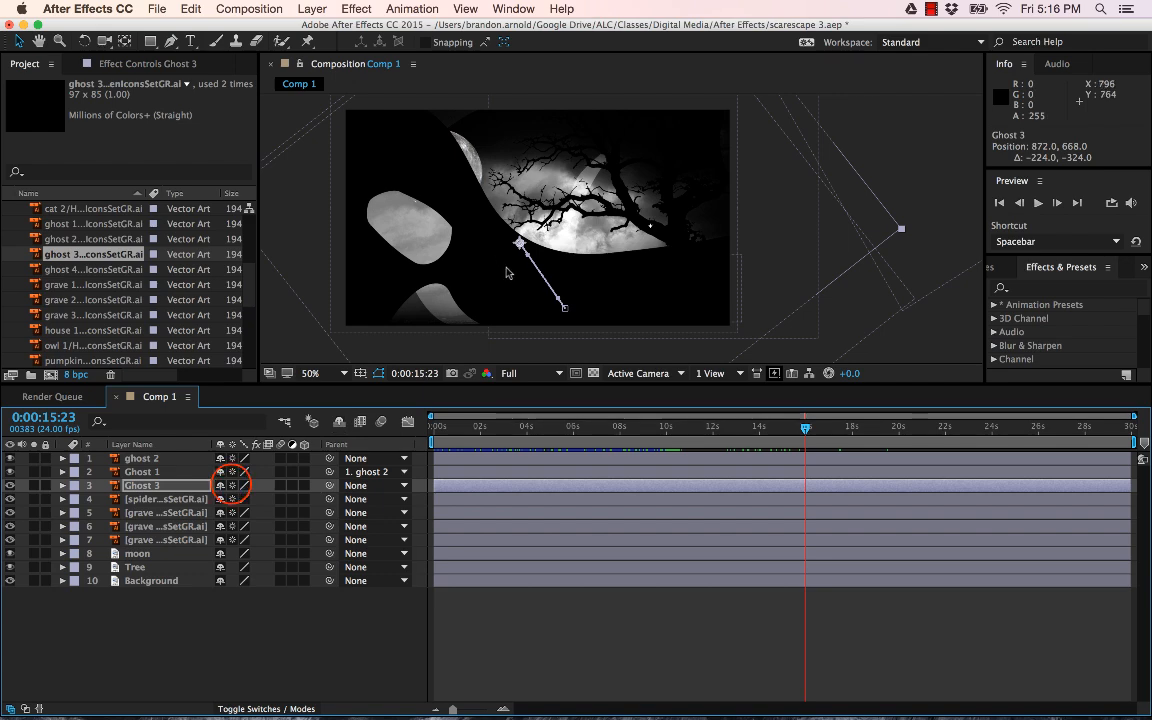
Set Ghost 3's blending mode to Soft Light and return to 0:00:00:00.
left_click(262, 709)
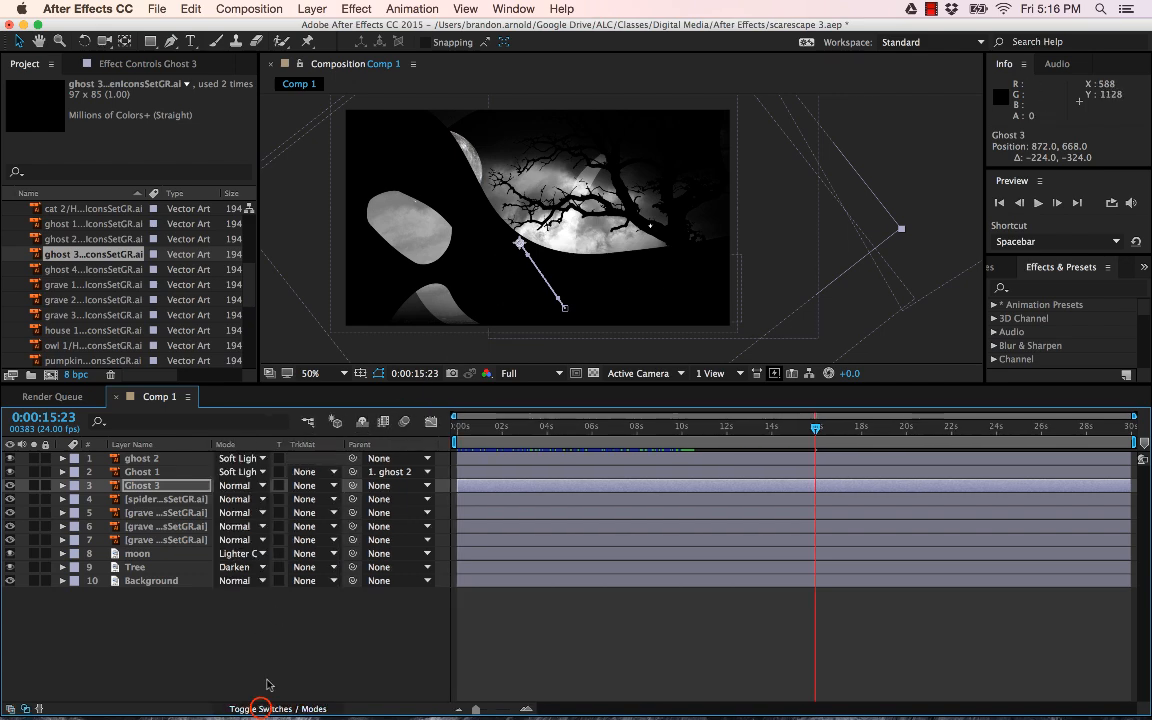
left_click(255, 487)
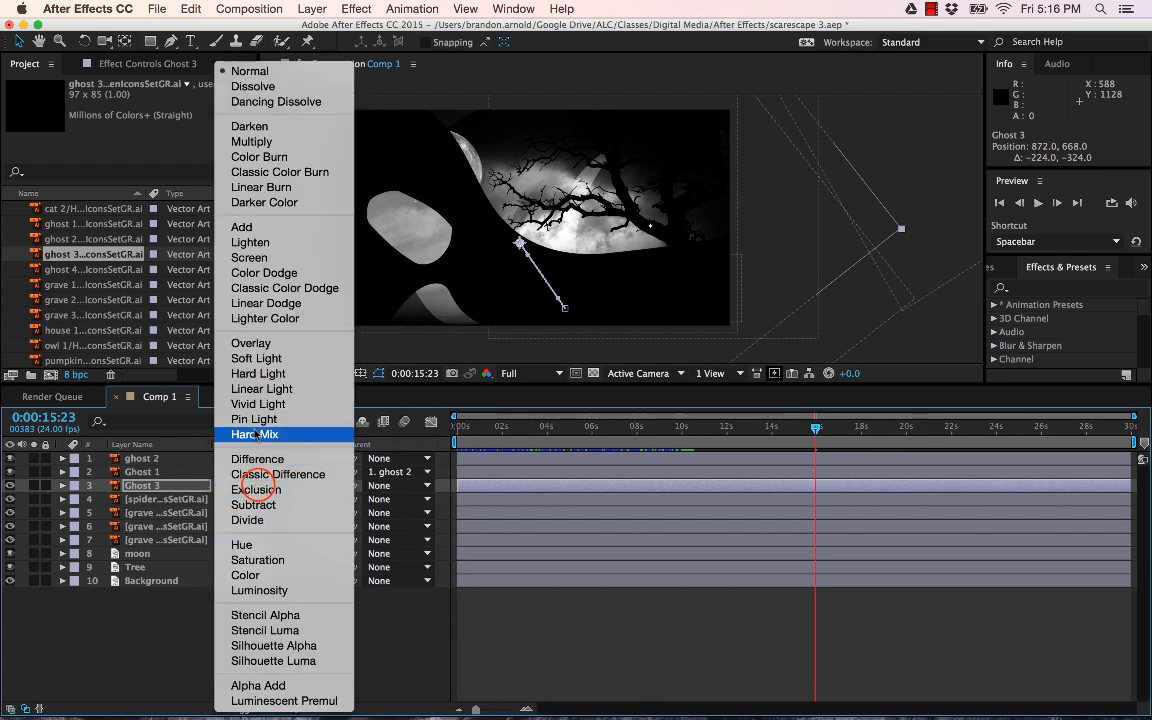
left_click(256, 358)
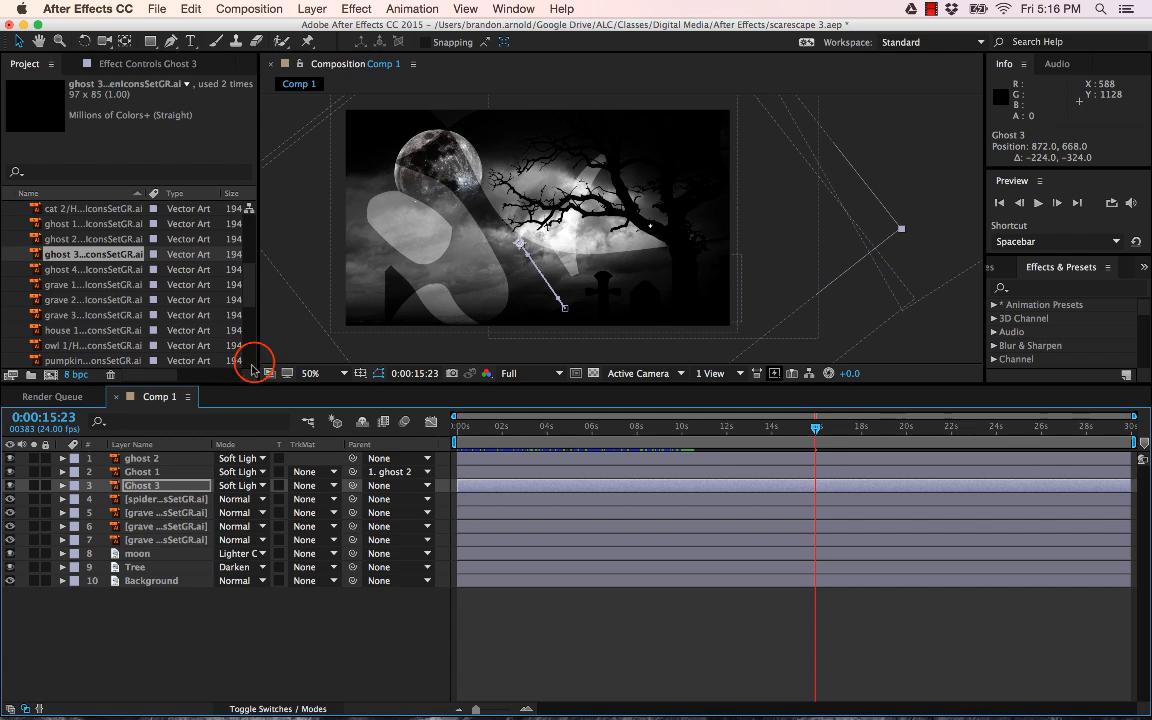
left_click_drag(817, 430, 456, 428)
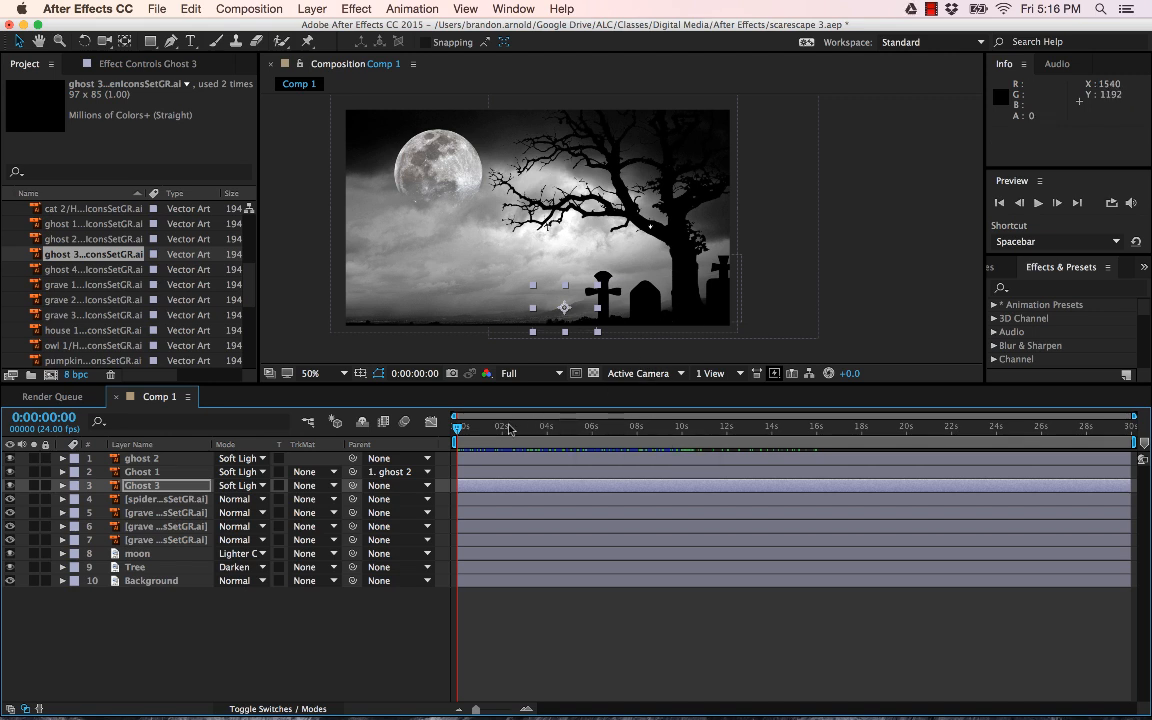
Move to 0:00:06:21, search the effects for "tint", and apply the Tint effect to the spider layer.
left_click_drag(503, 428, 614, 437)
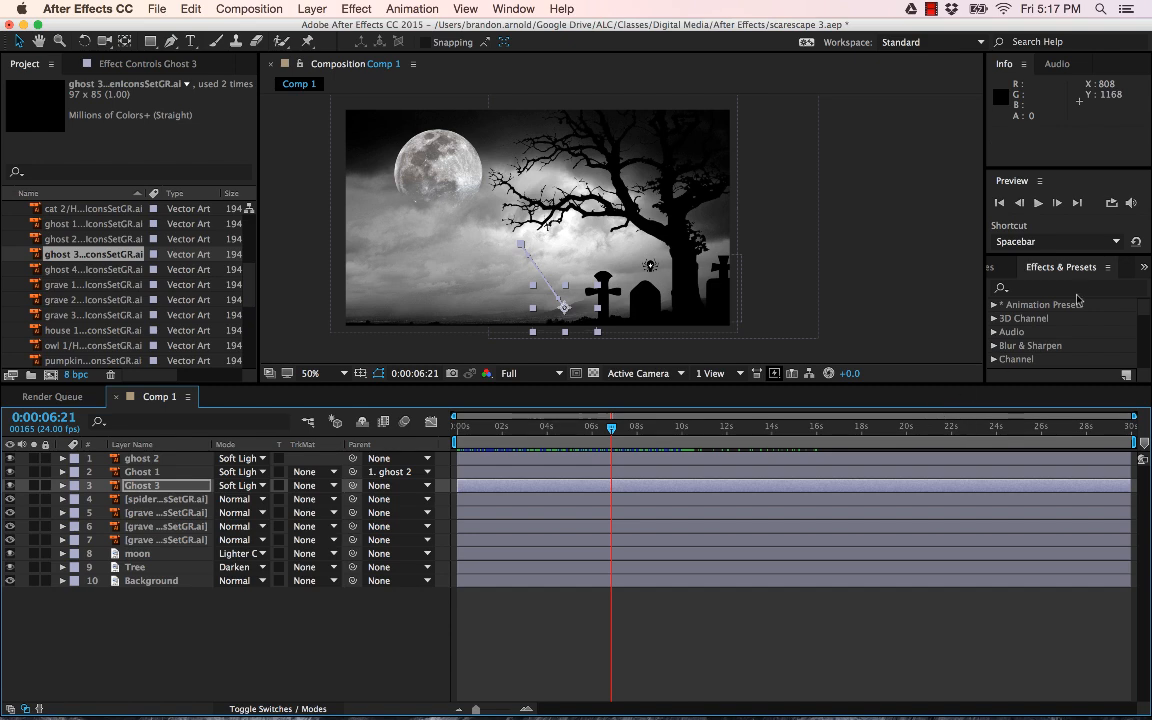
left_click_drag(926, 384, 926, 455)
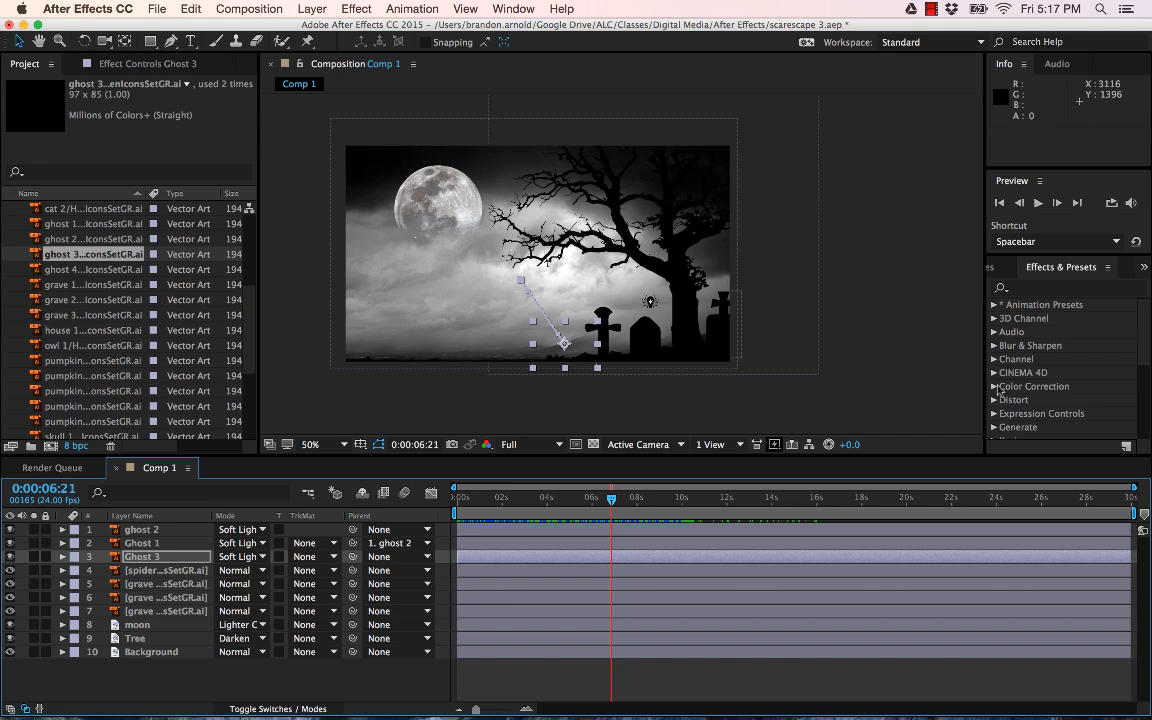
scroll(997, 389, "down", 5)
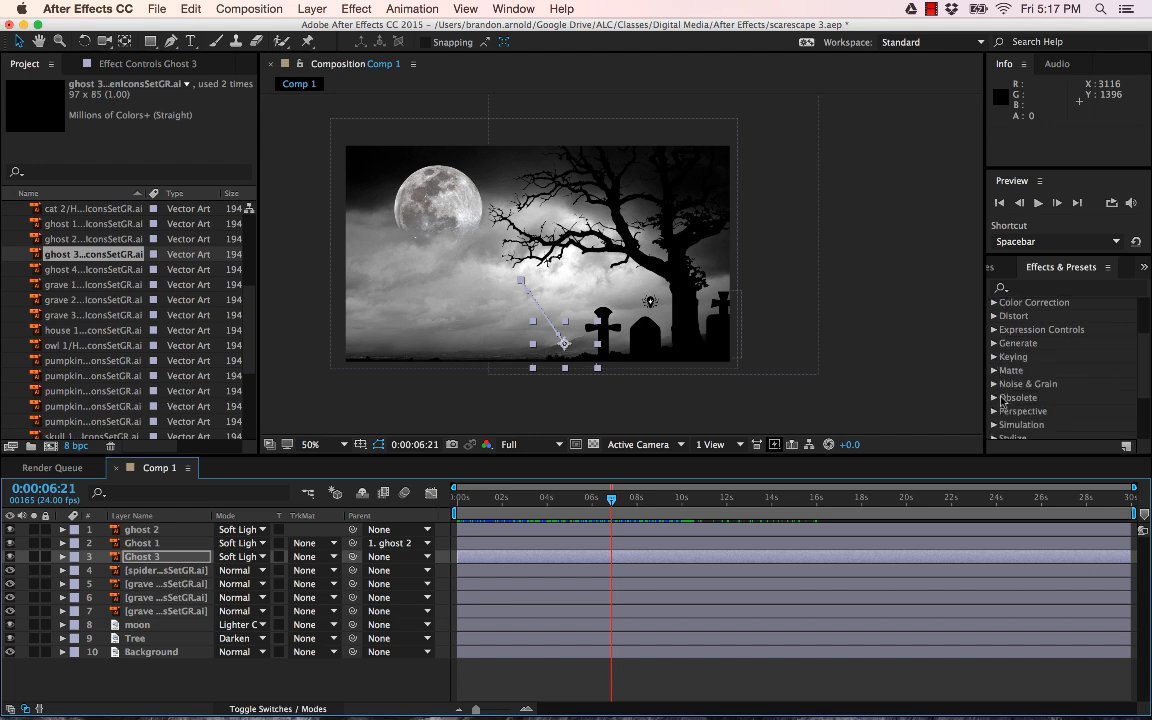
scroll(1000, 401, "up", 5)
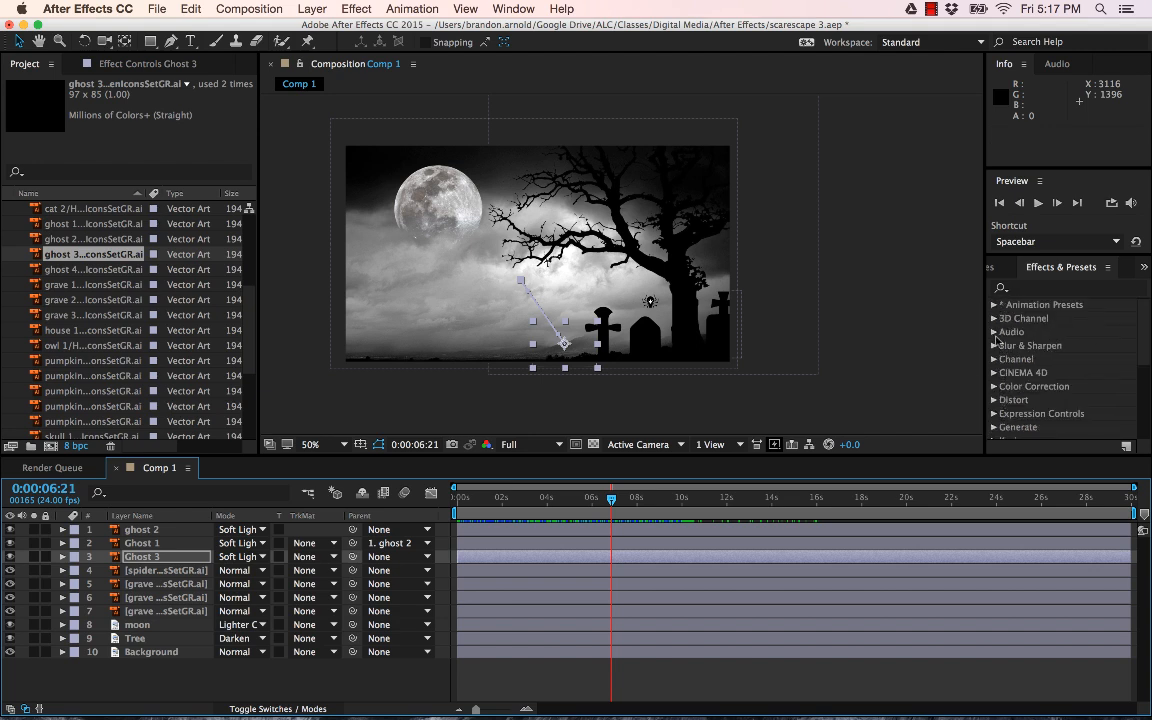
left_click(994, 386)
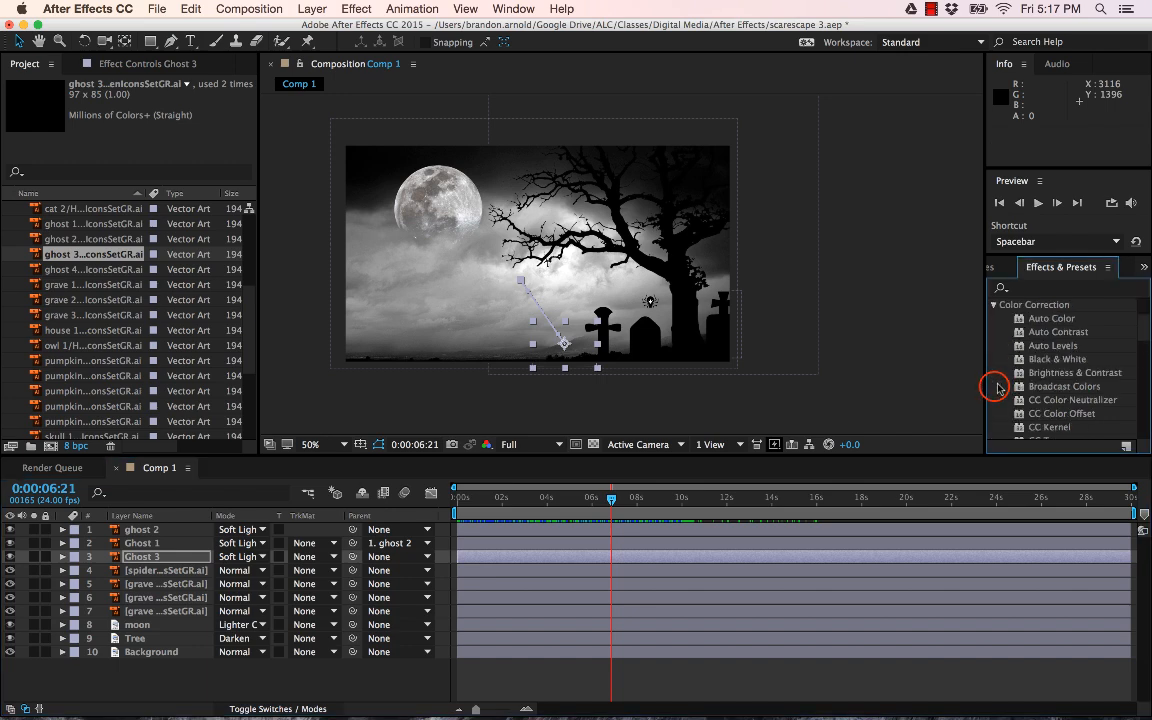
left_click(994, 305)
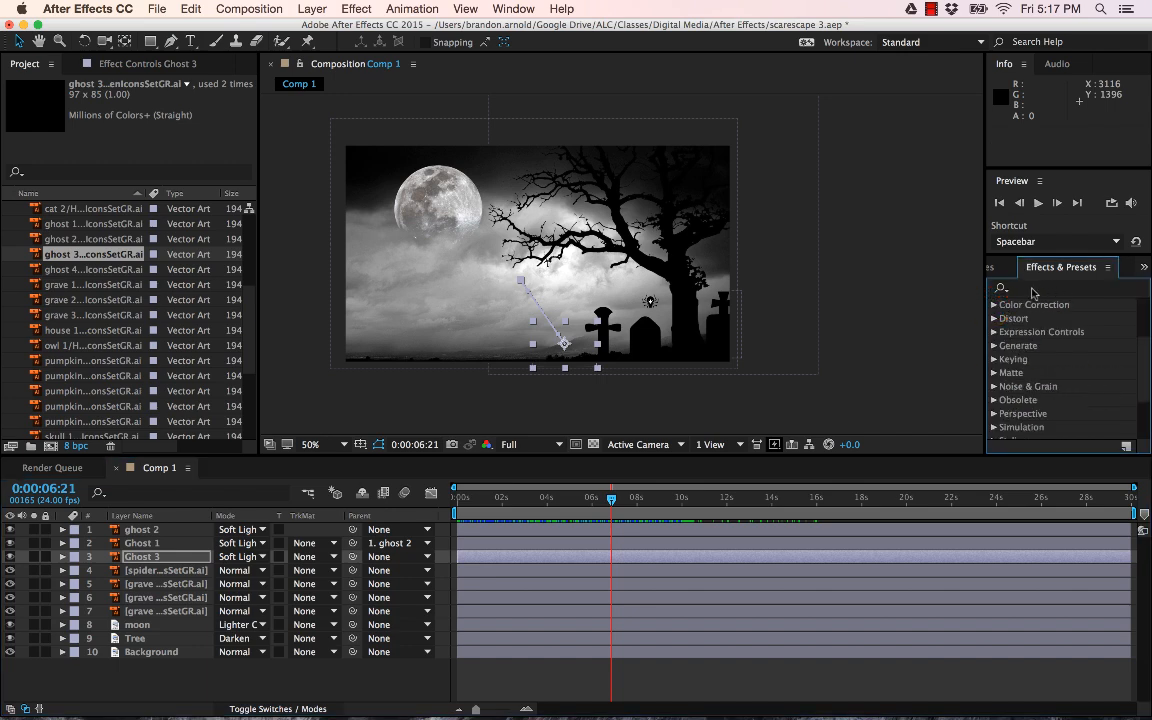
left_click(1045, 289)
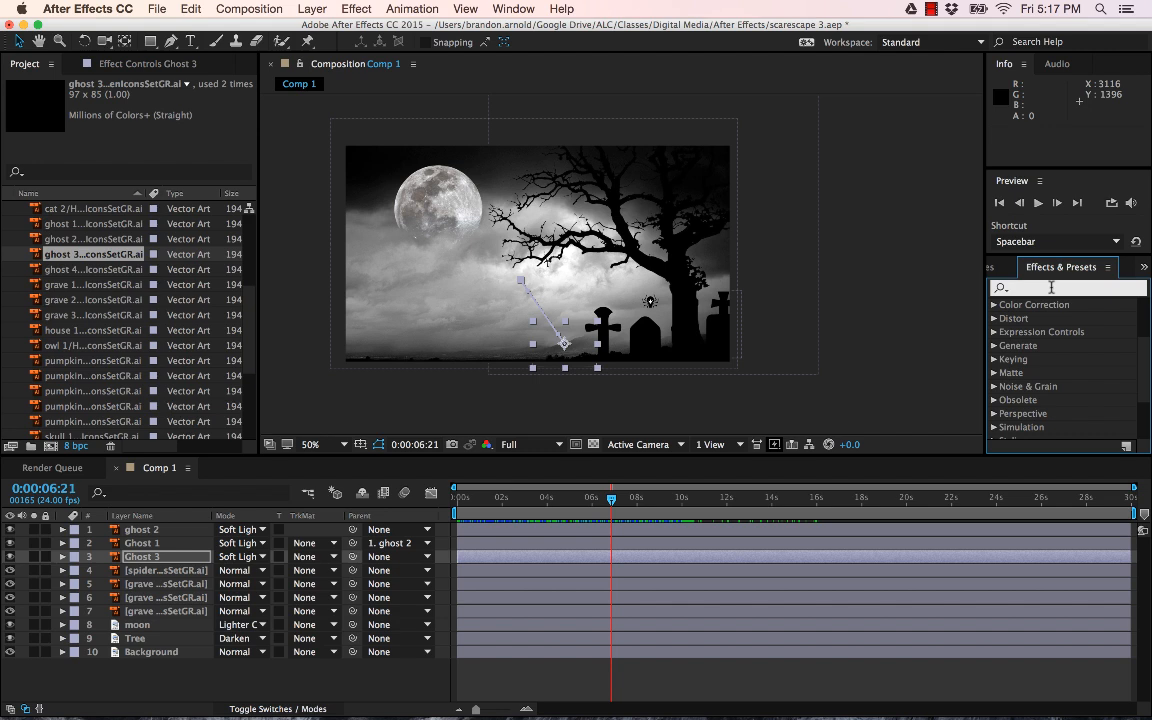
type("tint")
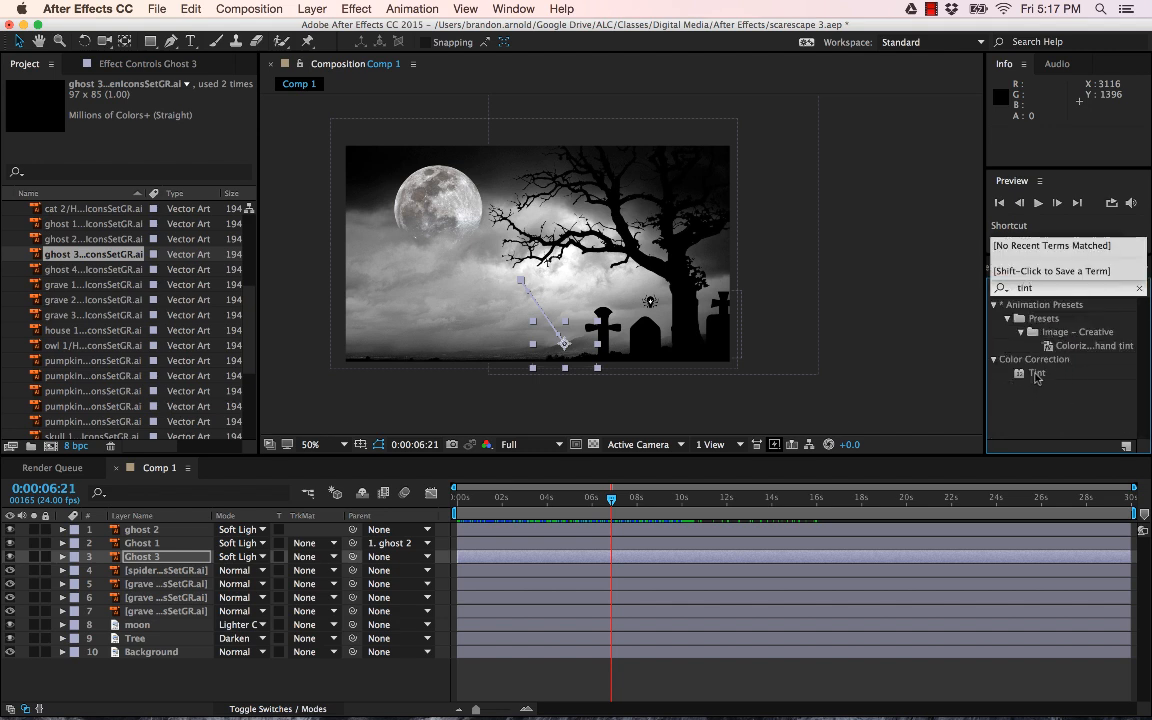
left_click(1039, 376)
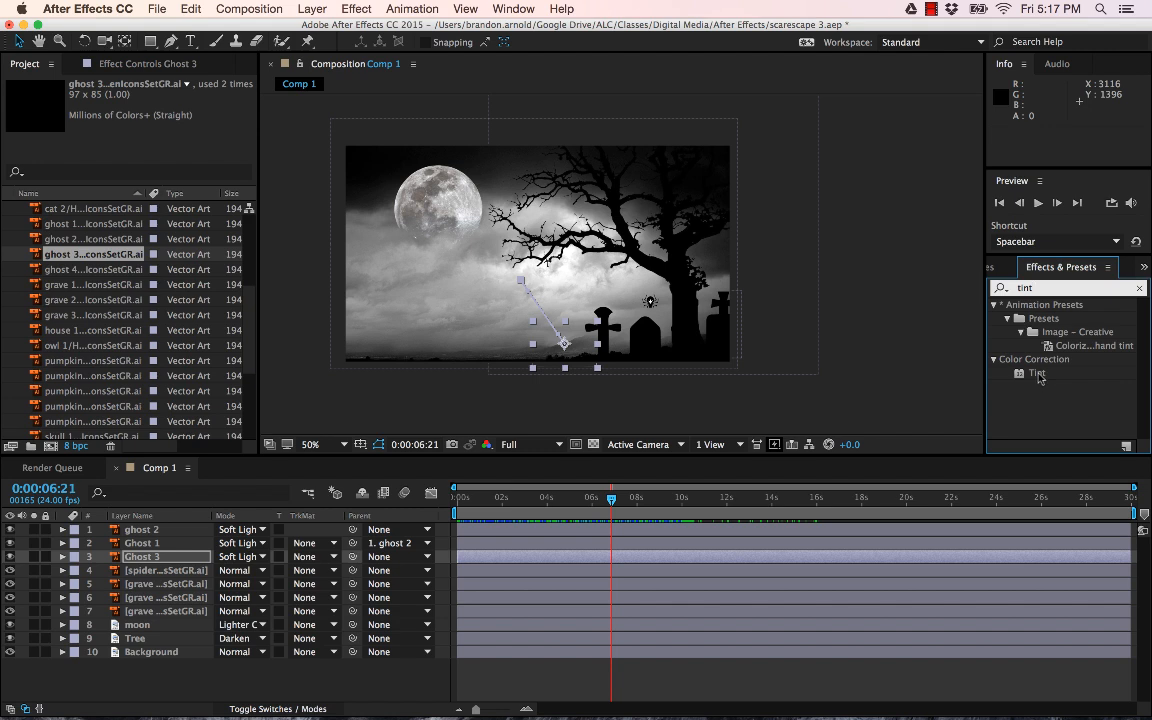
left_click_drag(1039, 376, 150, 574)
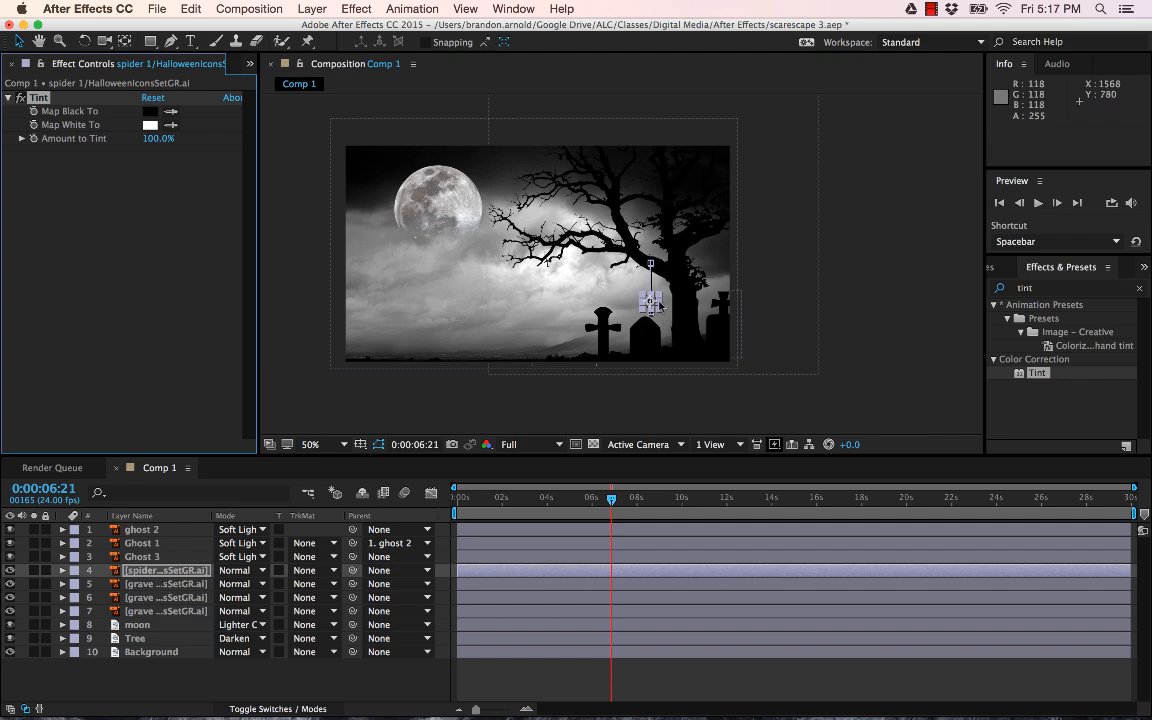
Magnify the composition view to 200% around the spider, reselect the spider layer, and widen its effect settings area.
scroll(605, 275, "up", 4)
left_click(666, 372)
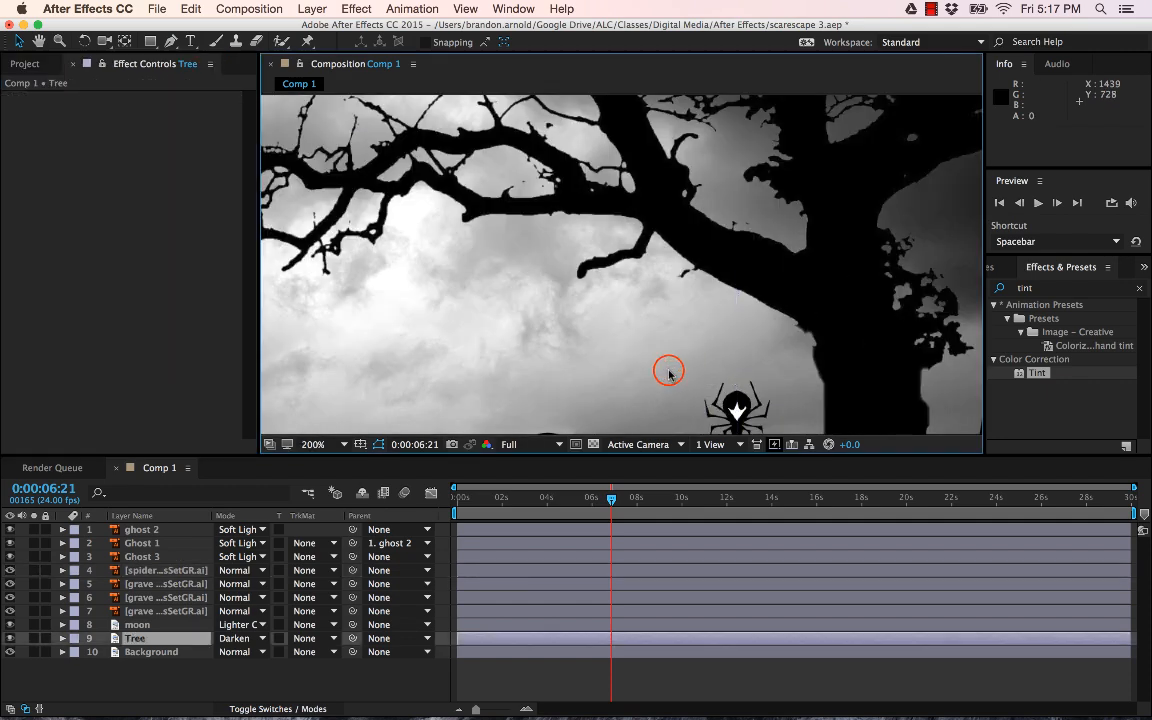
key("h")
left_click_drag(695, 341, 600, 205)
key("v")
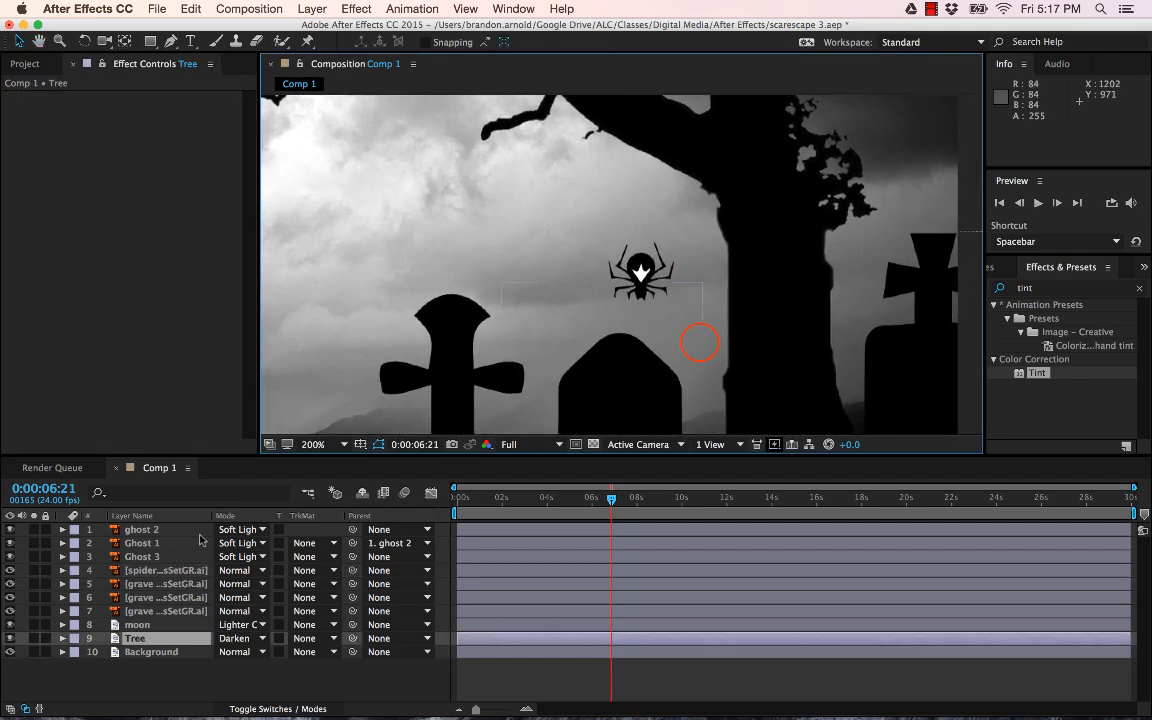
left_click(143, 572)
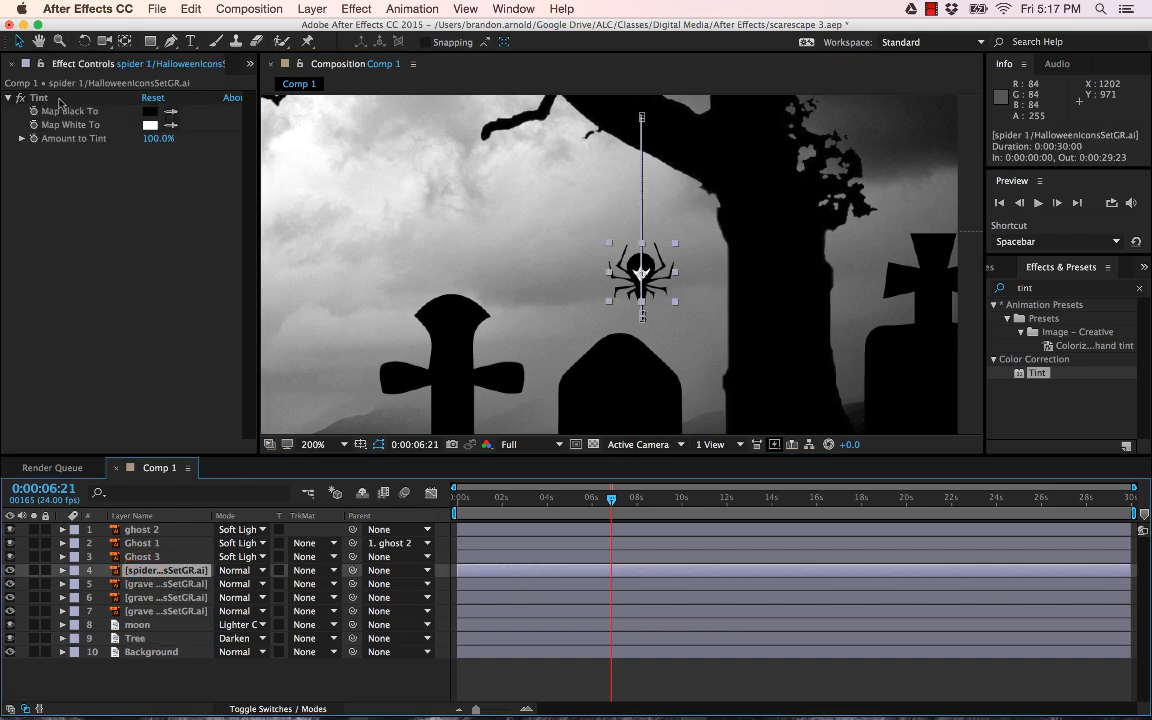
left_click_drag(257, 124, 289, 124)
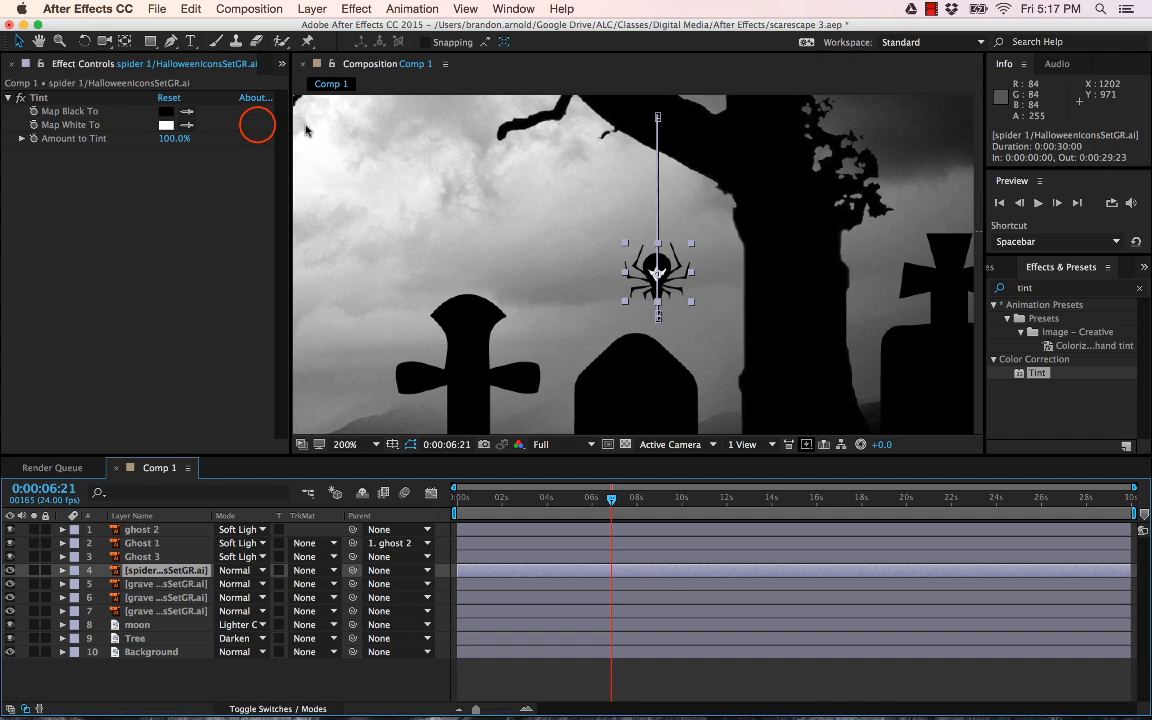
Collapse the Halloween icon set's Layers folder in the project file list.
left_click(282, 67)
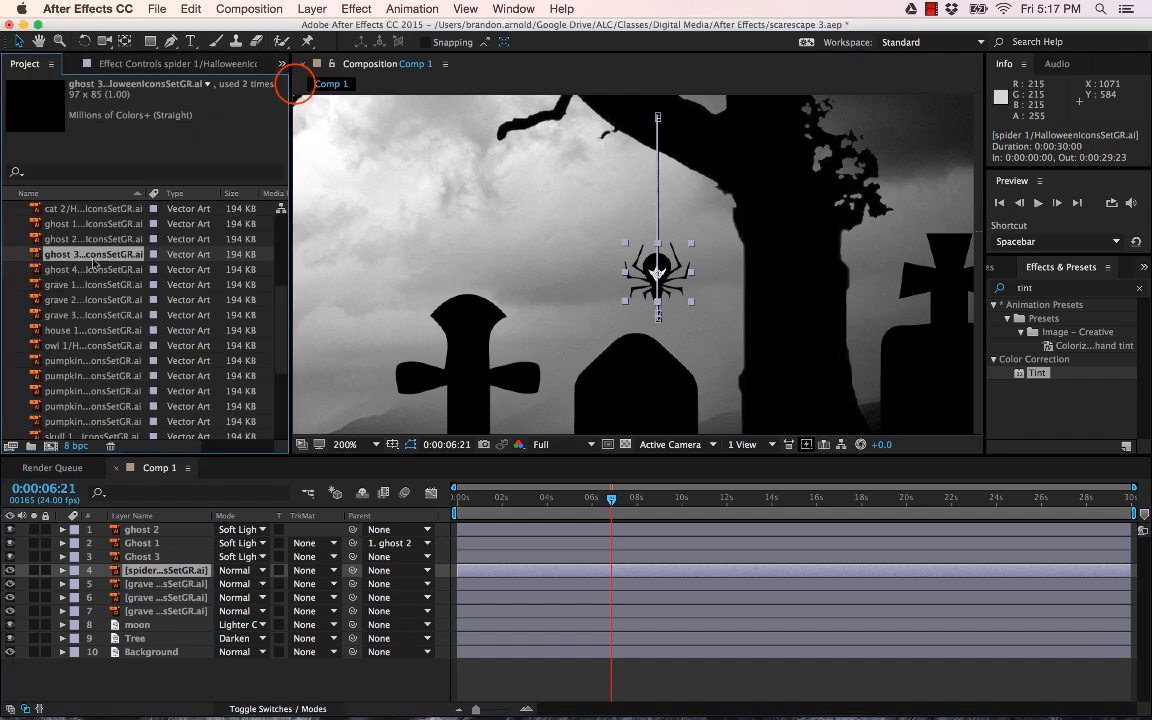
scroll(85, 272, "up", 4)
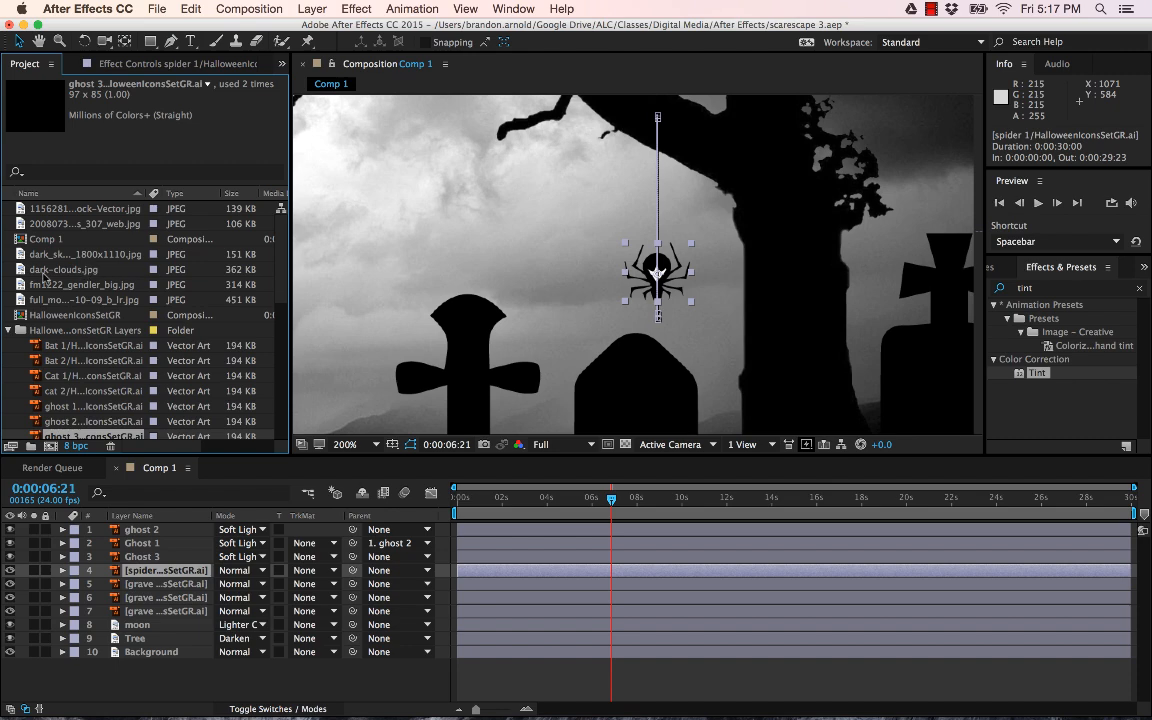
left_click(9, 331)
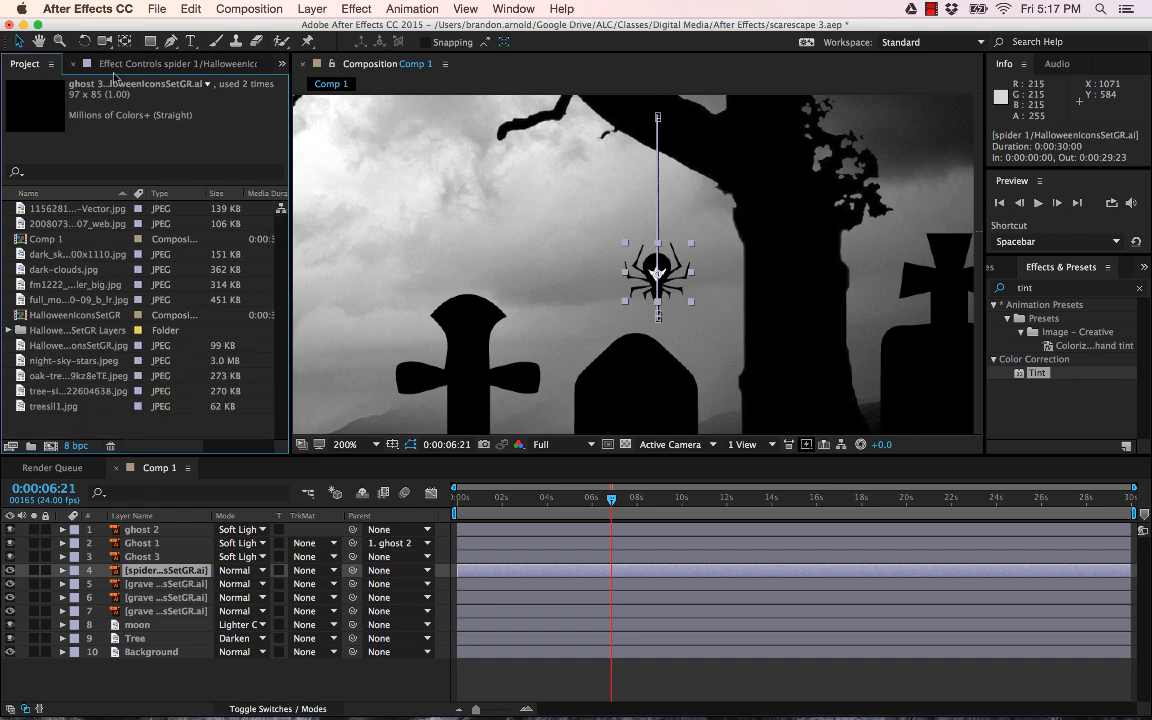
Set the Map Black To color of the spider's Tint effect to a bright red.
left_click(212, 63)
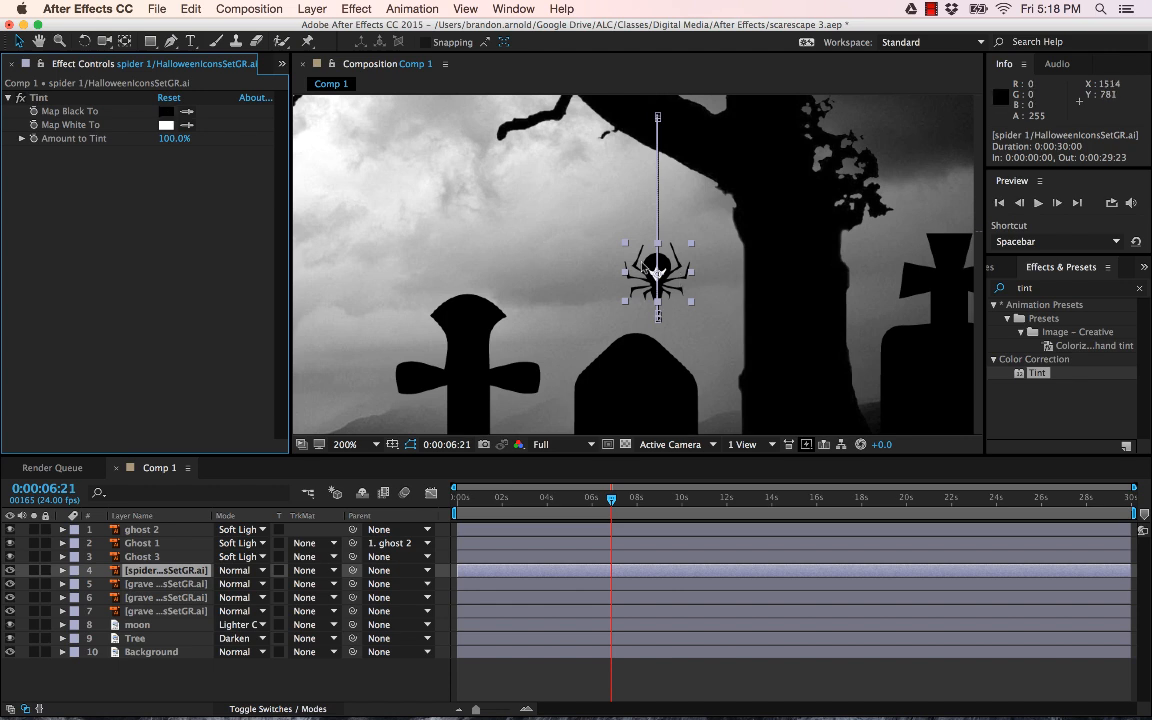
left_click(166, 111)
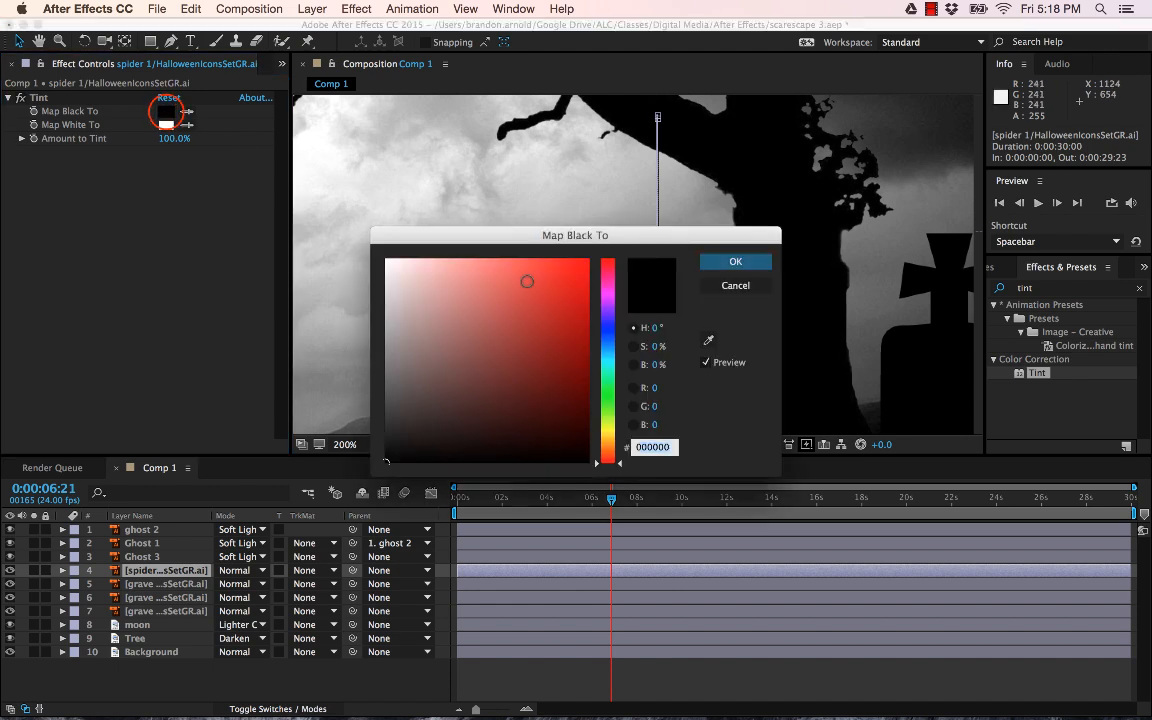
left_click(541, 277)
left_click(735, 262)
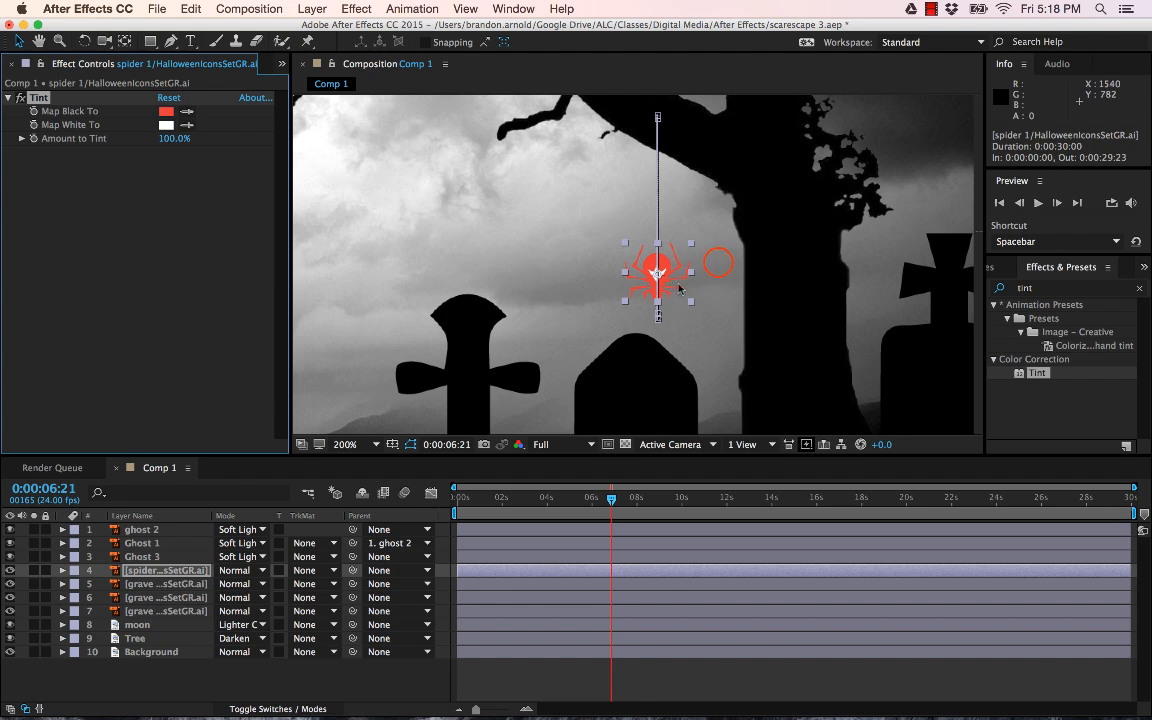
Reset the spider's Tint effect and set its Map White To color to dark red A71111.
left_click(169, 98)
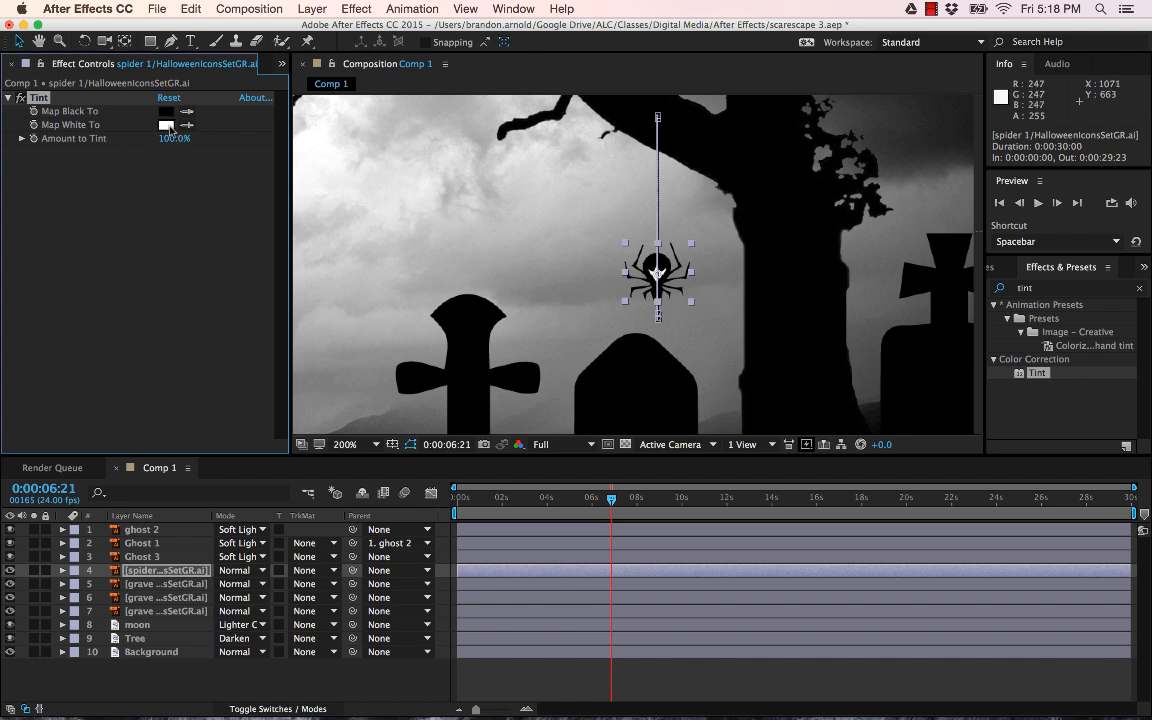
left_click(166, 125)
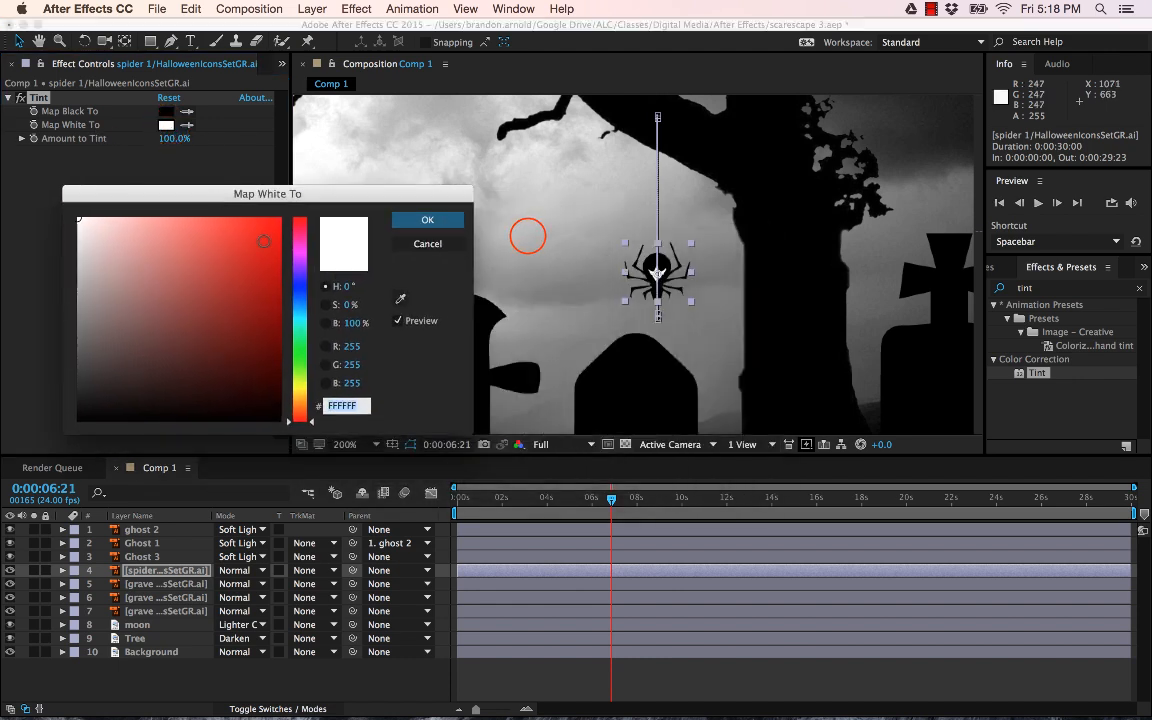
left_click_drag(263, 241, 260, 292)
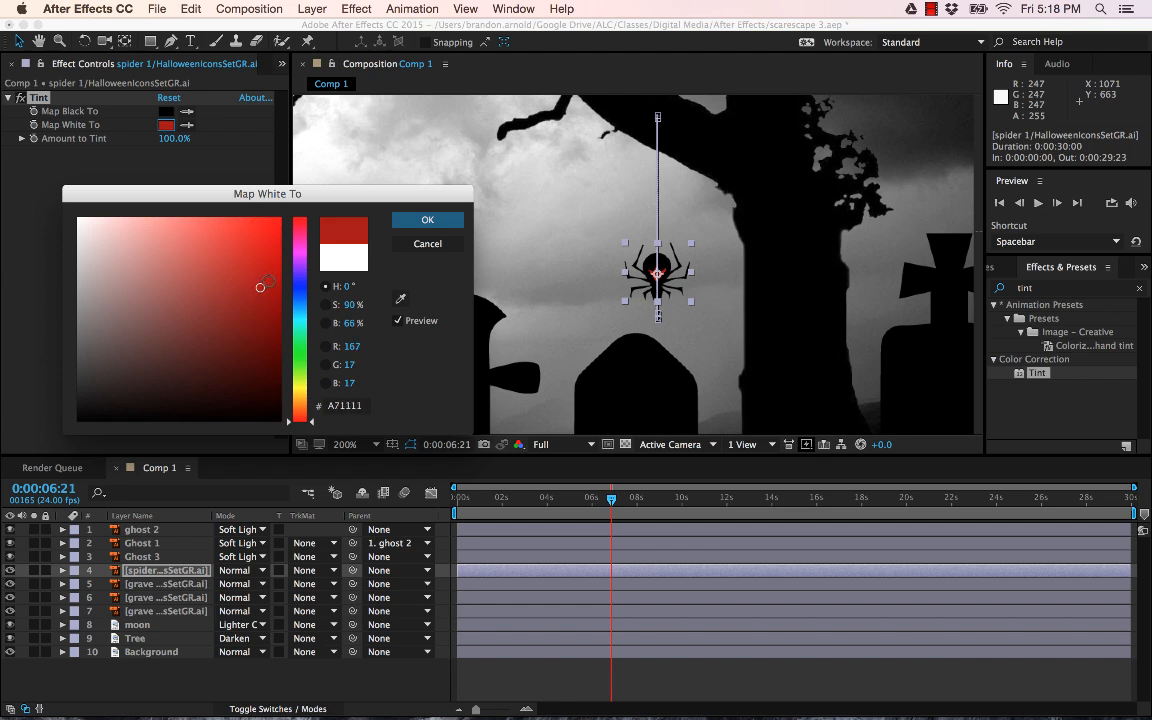
left_click(428, 221)
left_click(584, 244)
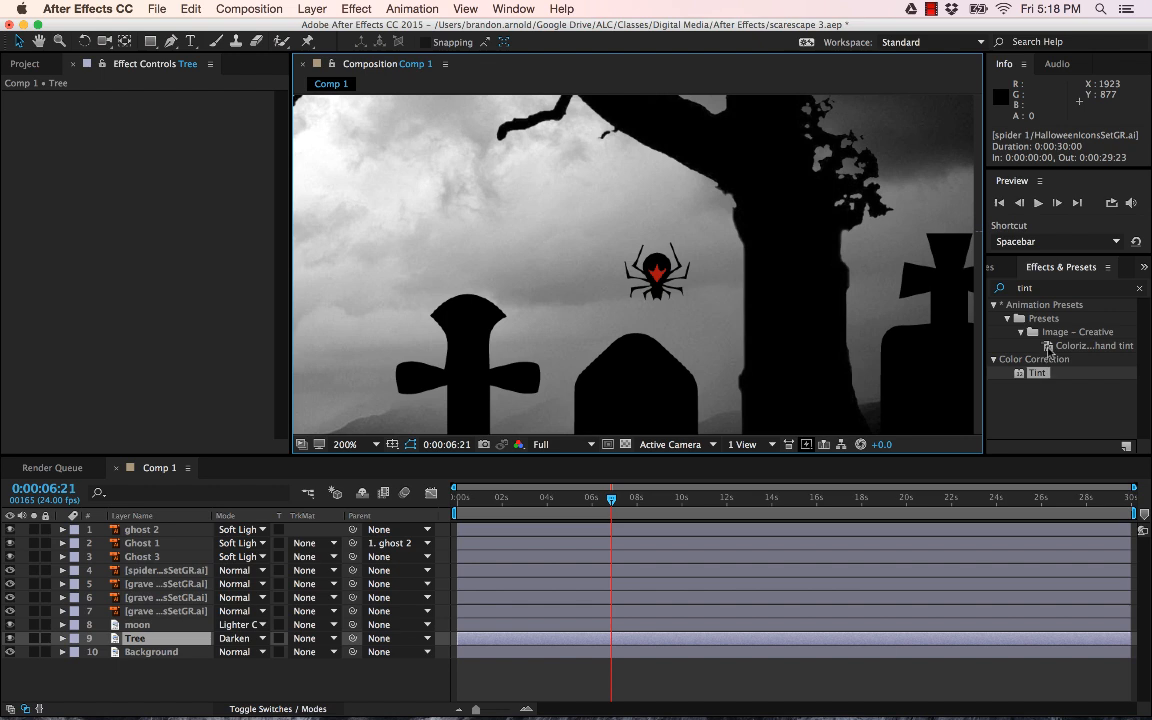
Collapse the Animation Presets and Color Correction groups in the effects search results.
left_click(993, 305)
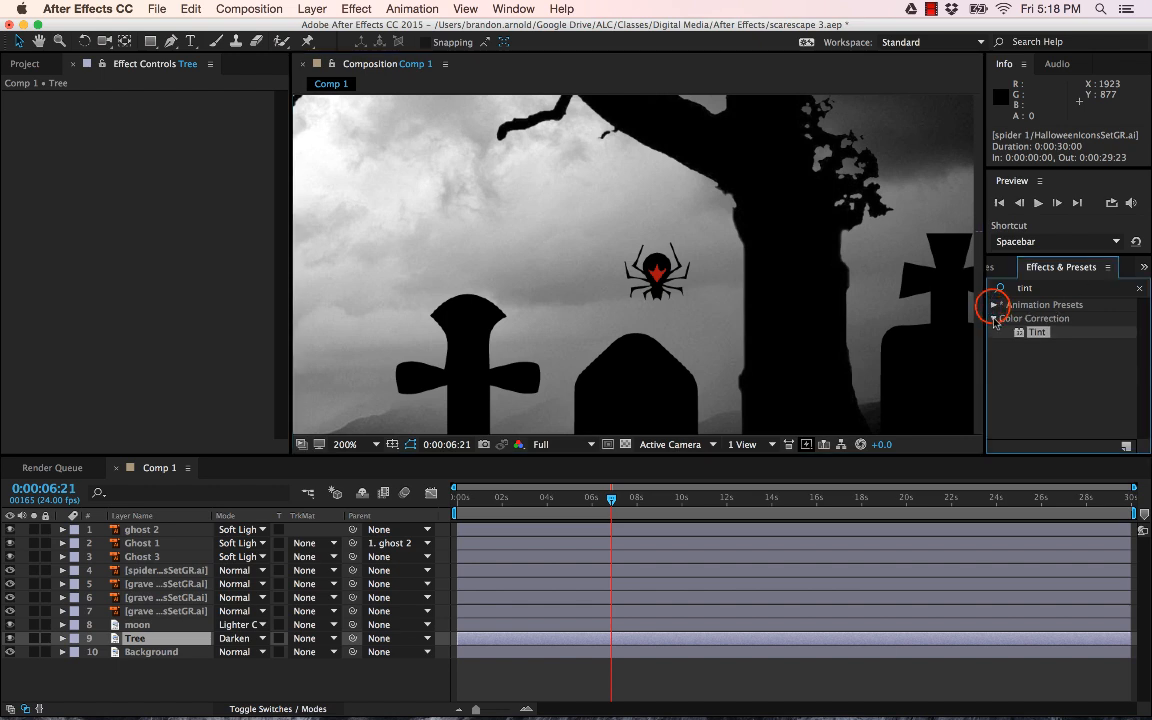
left_click(993, 318)
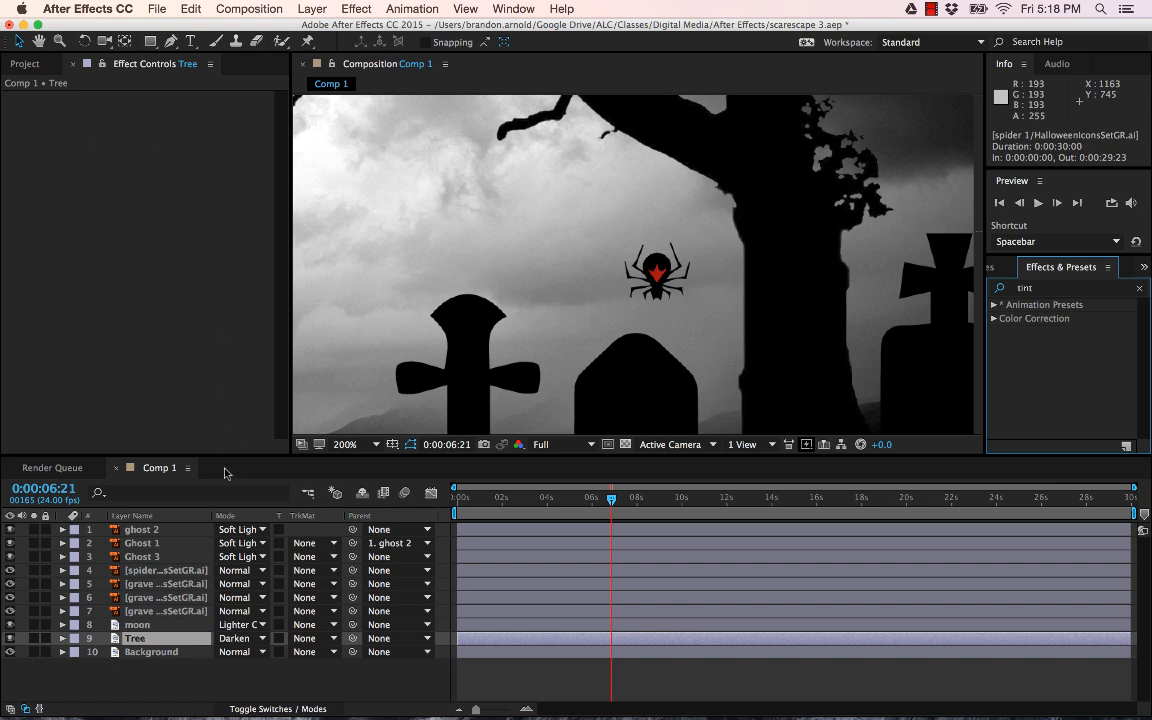
Keyframe the spider's Map White To color at 0:00:00:22 and reveal its Tint properties in the timeline.
left_click(150, 570)
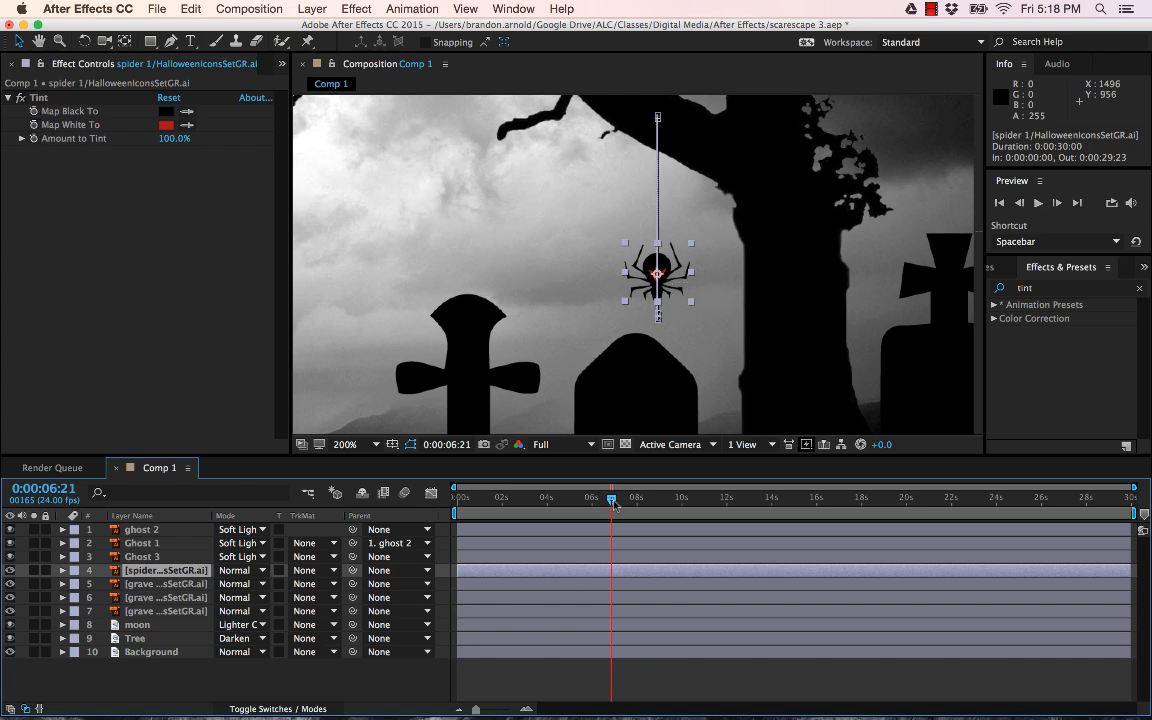
left_click_drag(613, 501, 457, 500)
key("space")
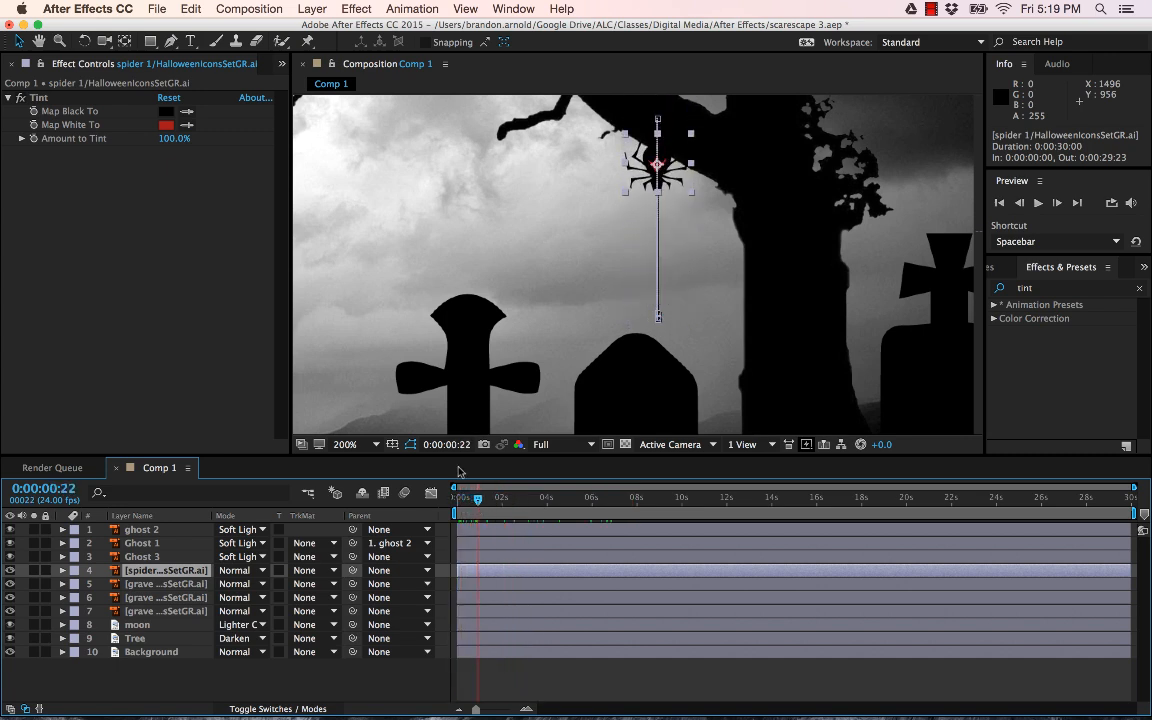
left_click(34, 125)
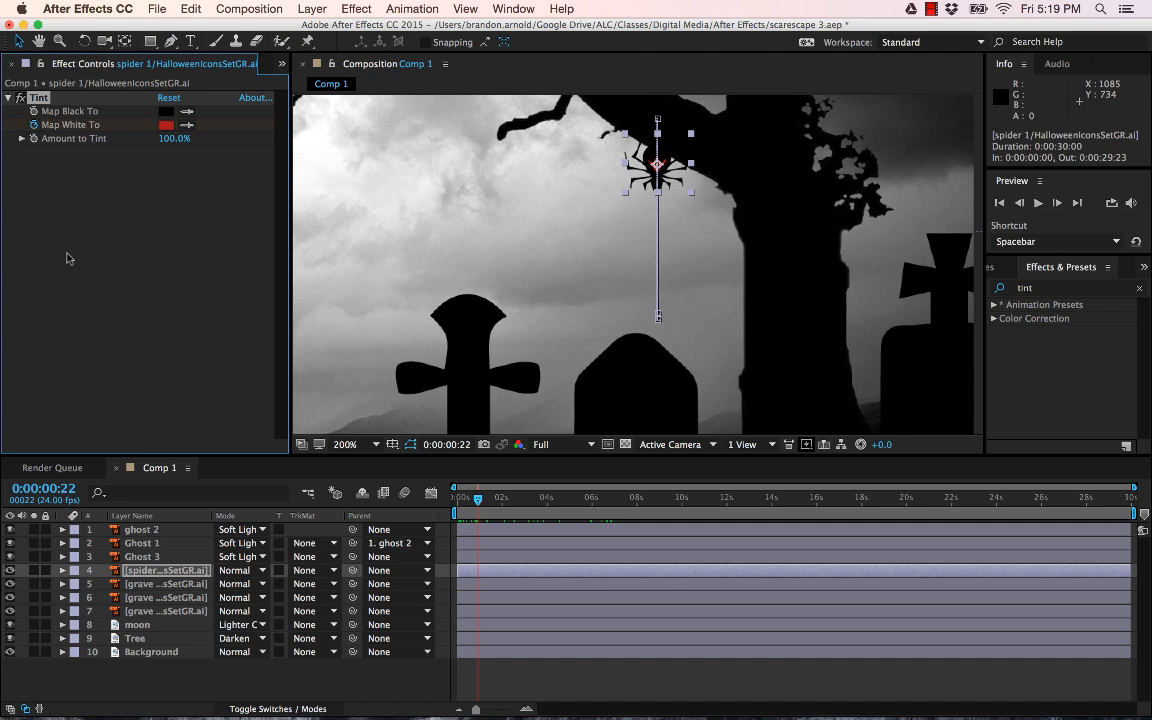
left_click(62, 570)
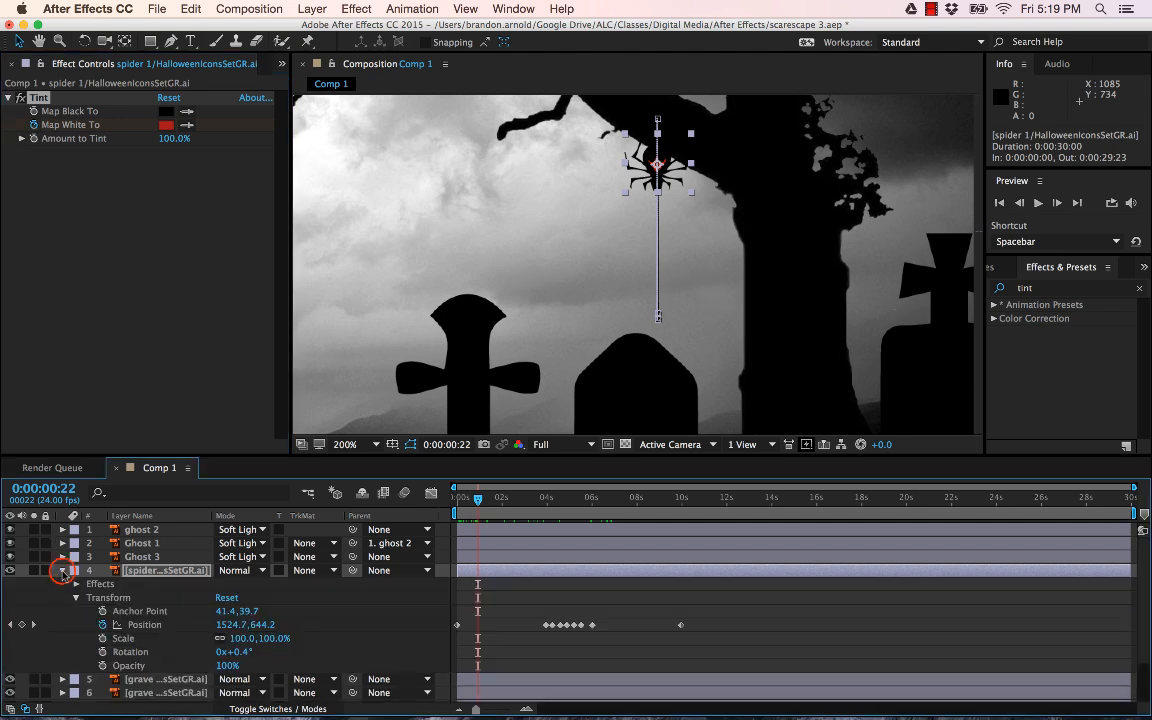
left_click(77, 597)
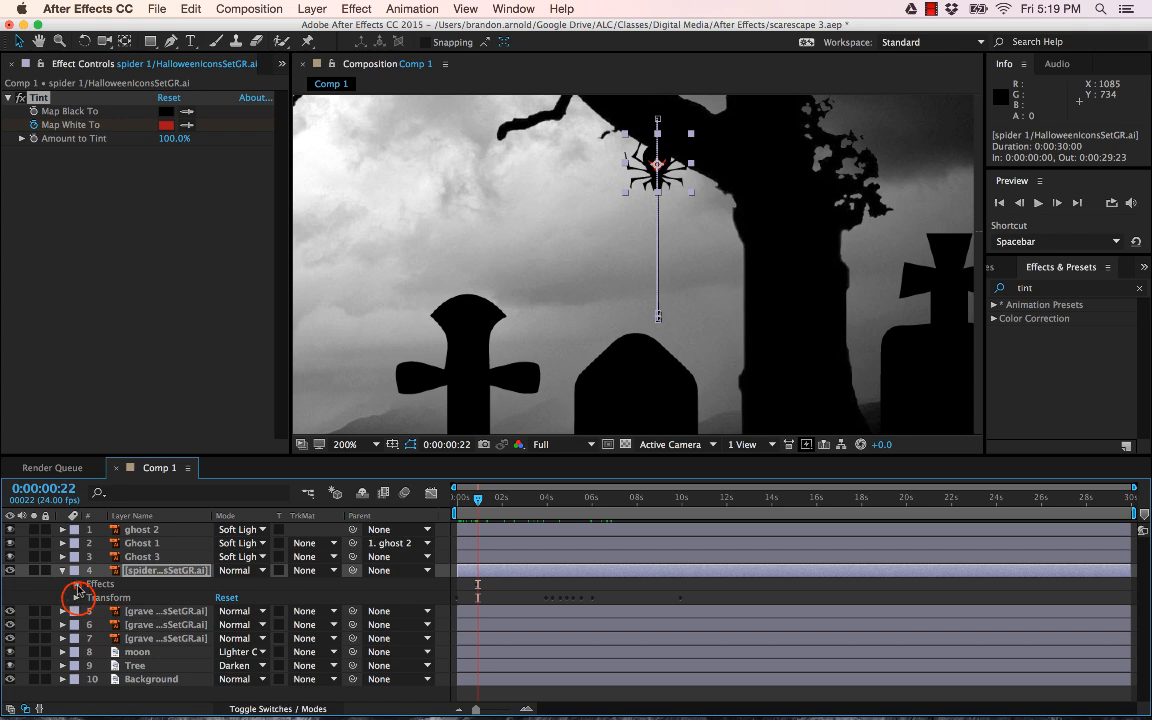
left_click(77, 584)
left_click(89, 597)
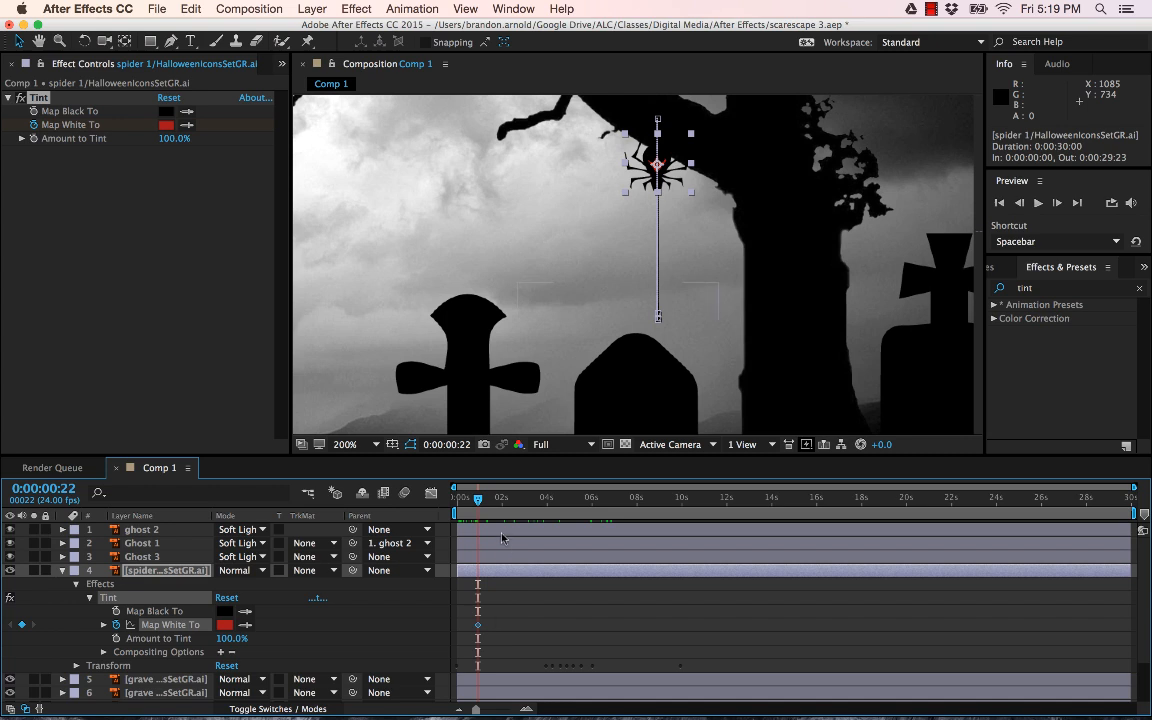
Add a Map White To keyframe at 0:00:07:23 and change its color to a pale pink.
left_click(636, 498)
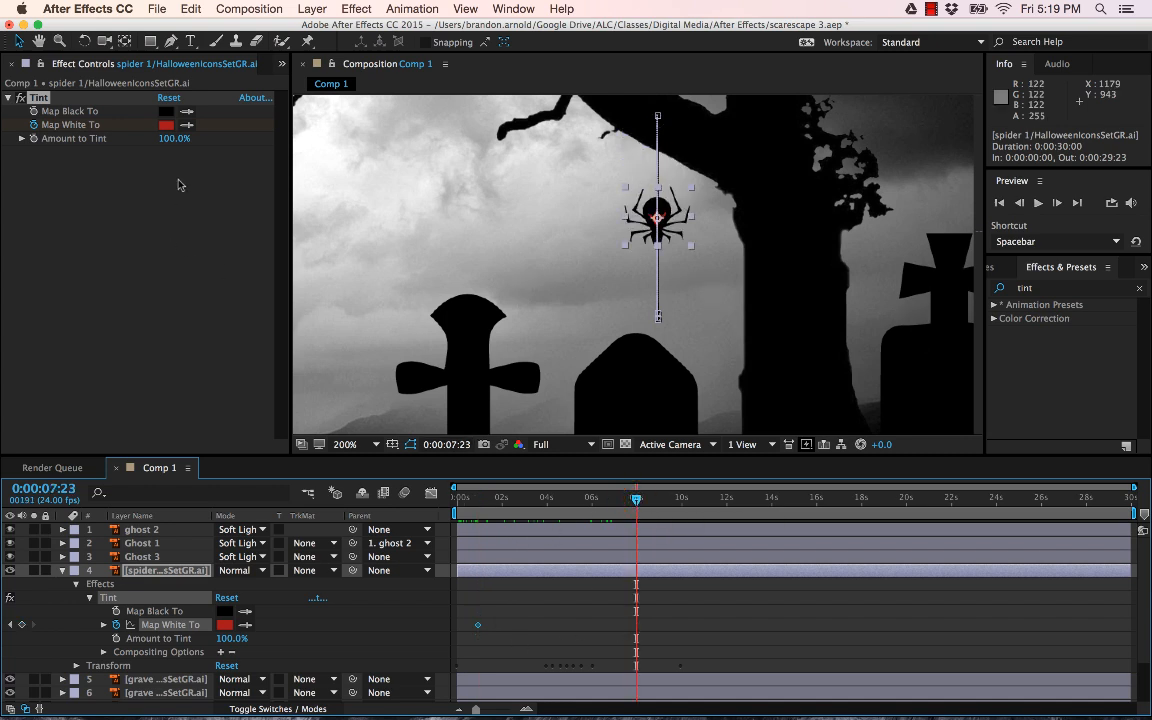
left_click(21, 624)
left_click(164, 124)
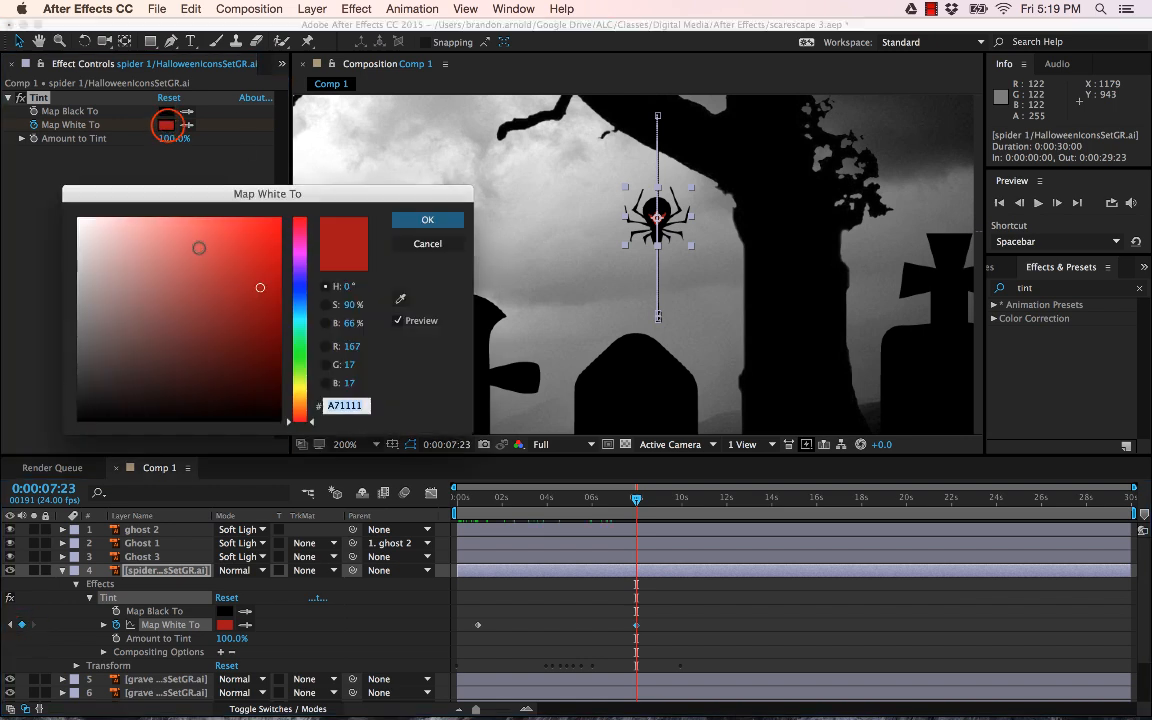
left_click(94, 240)
left_click(427, 220)
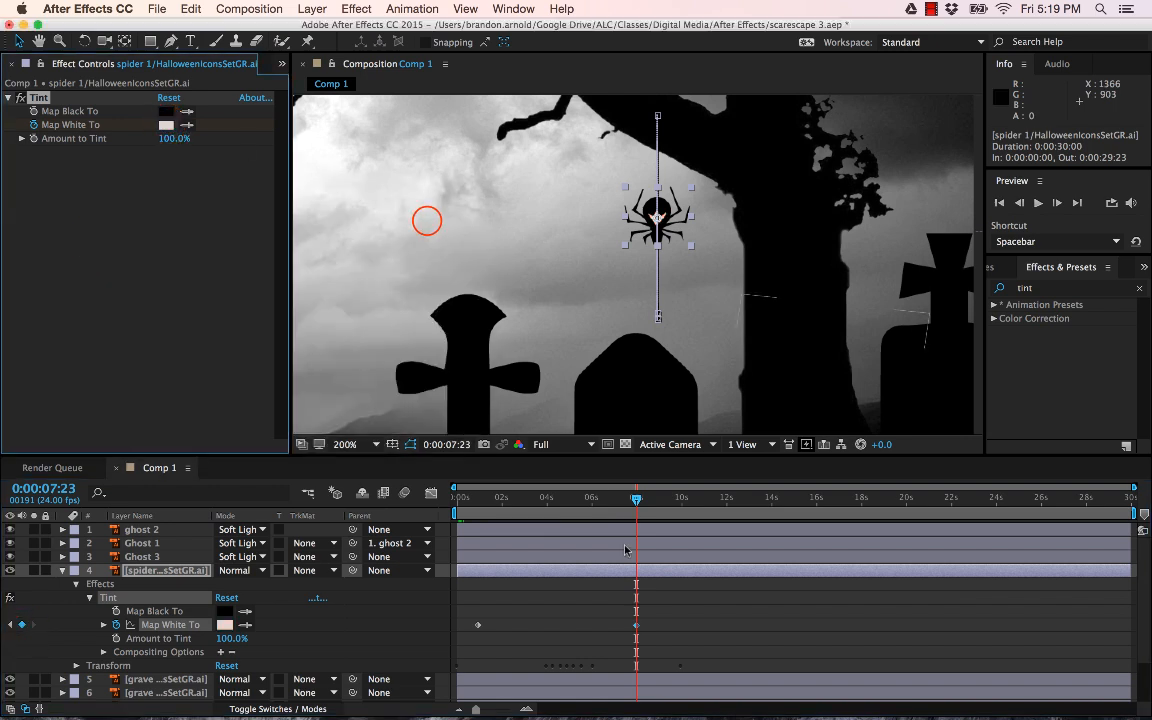
Return to 0:00:00:22 and remove the Map White To animation from the spider.
left_click_drag(636, 499, 476, 511)
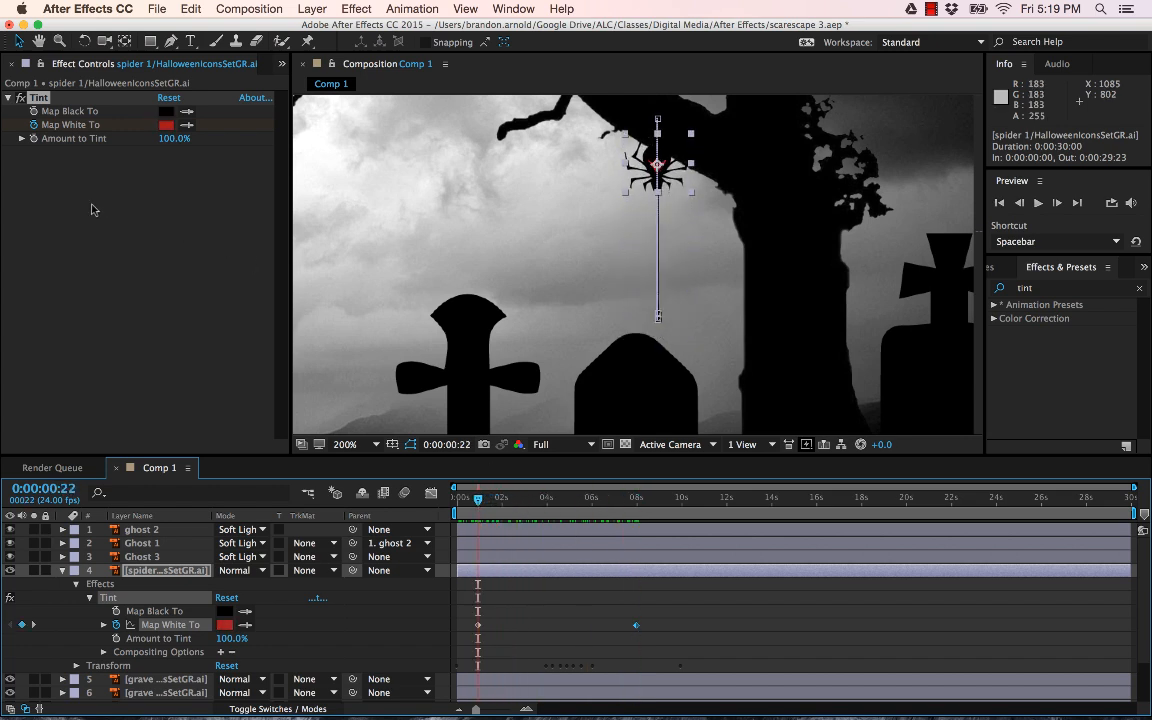
left_click(34, 124)
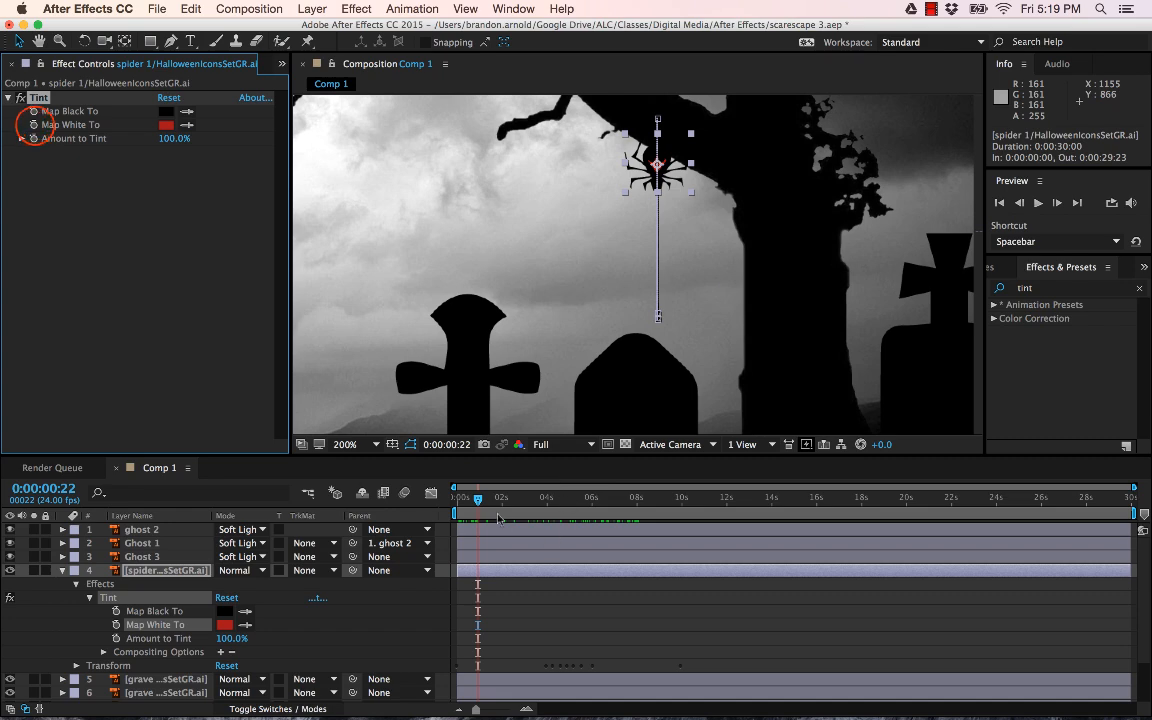
Show the composition at 50%, collapse the spider layer's properties, and return to 0:00:00:00.
left_click_drag(478, 507, 626, 505)
scroll(508, 254, "down", 2)
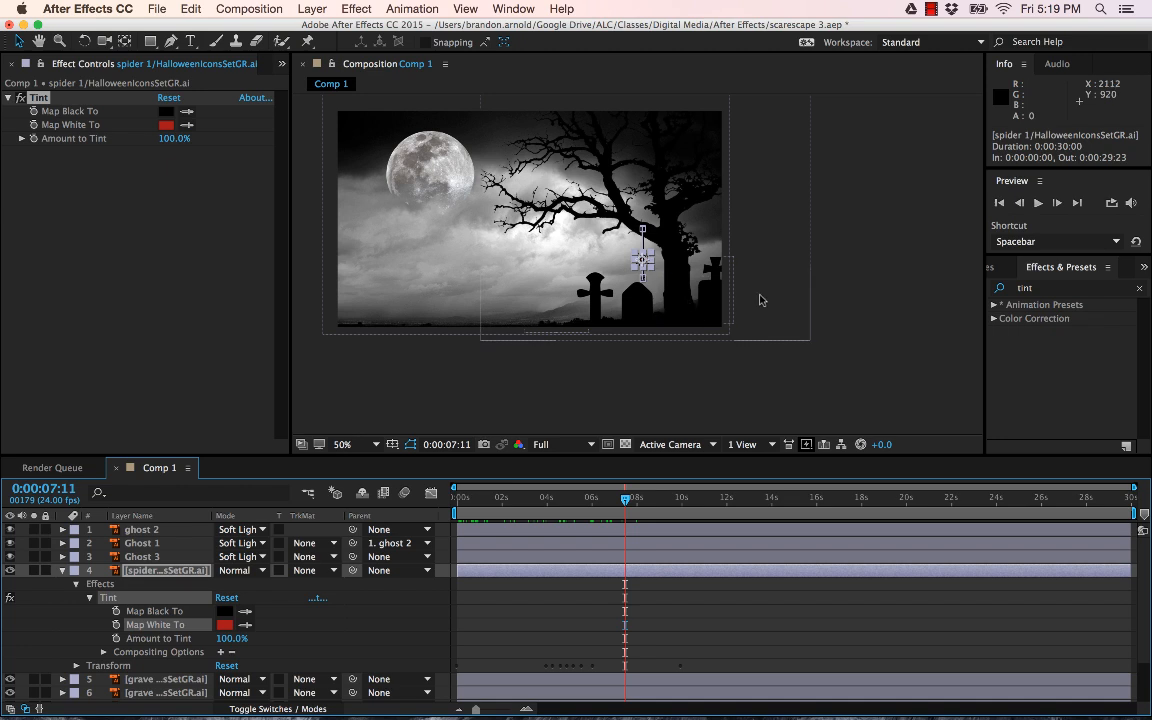
left_click(63, 570)
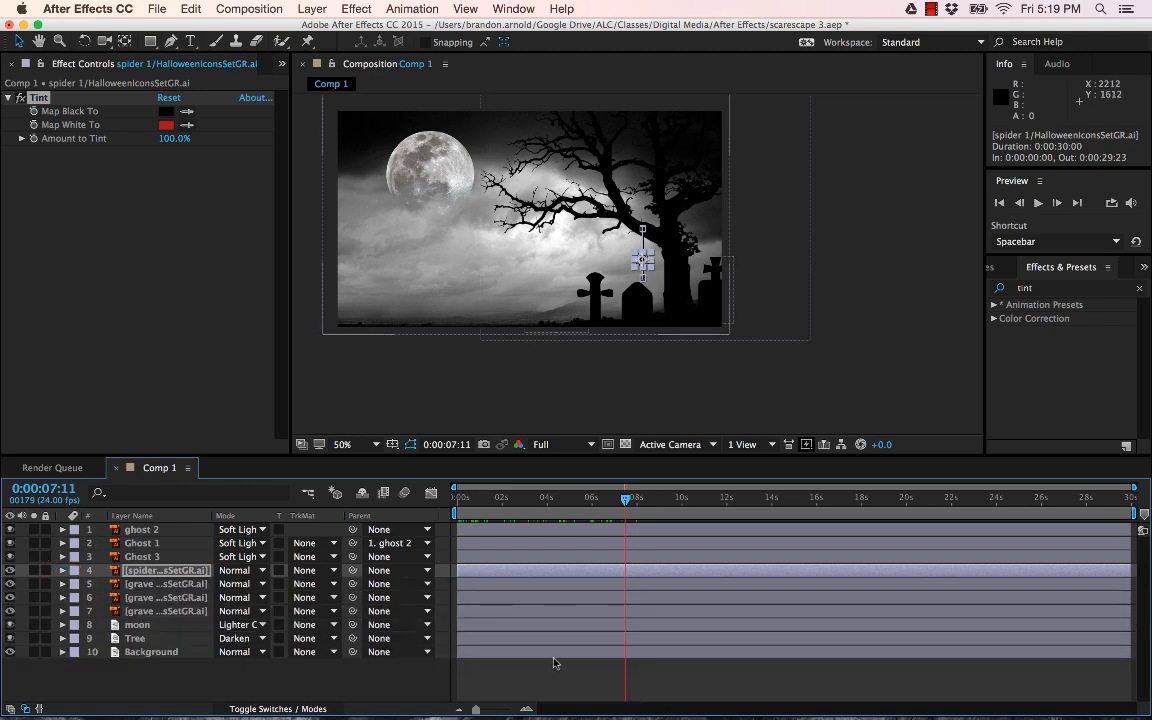
left_click_drag(564, 501, 456, 502)
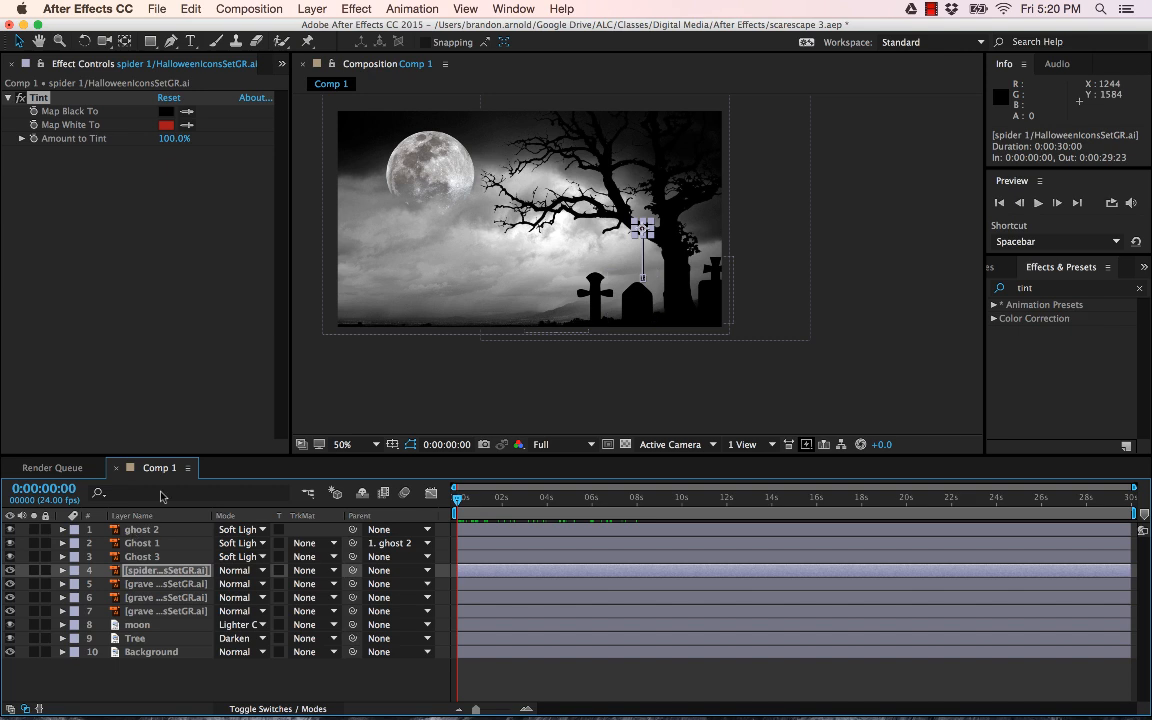
Save the project and add Comp 1 to the render queue.
left_click(157, 9)
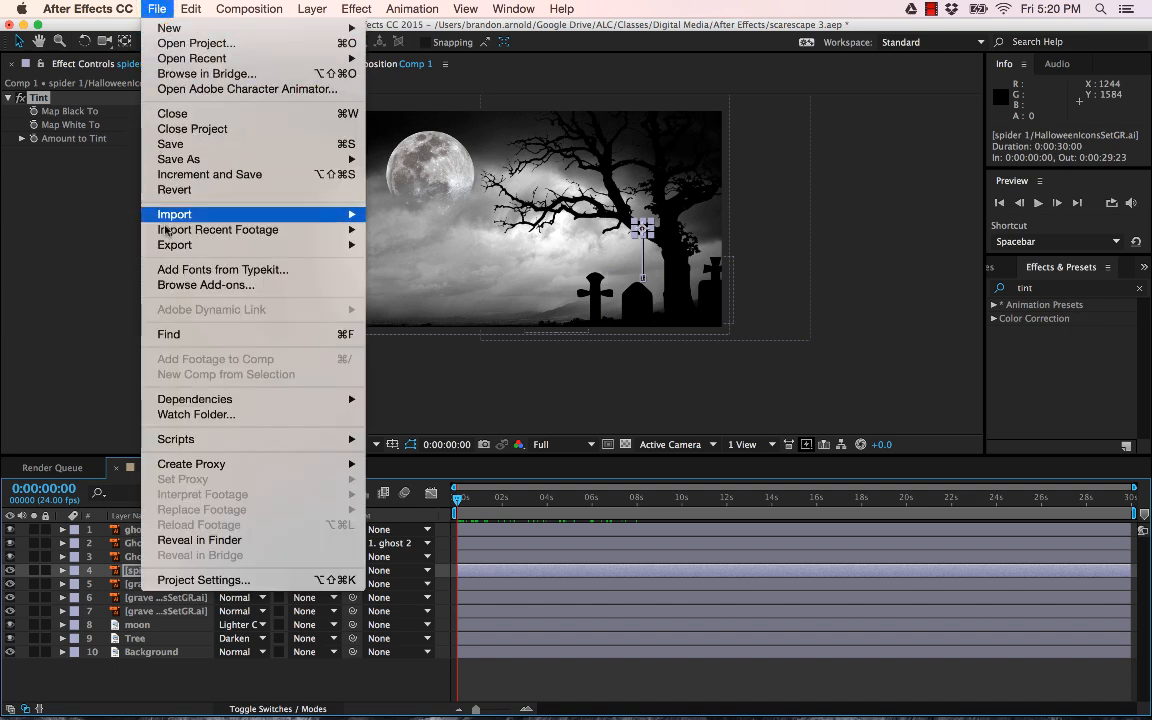
left_click(176, 146)
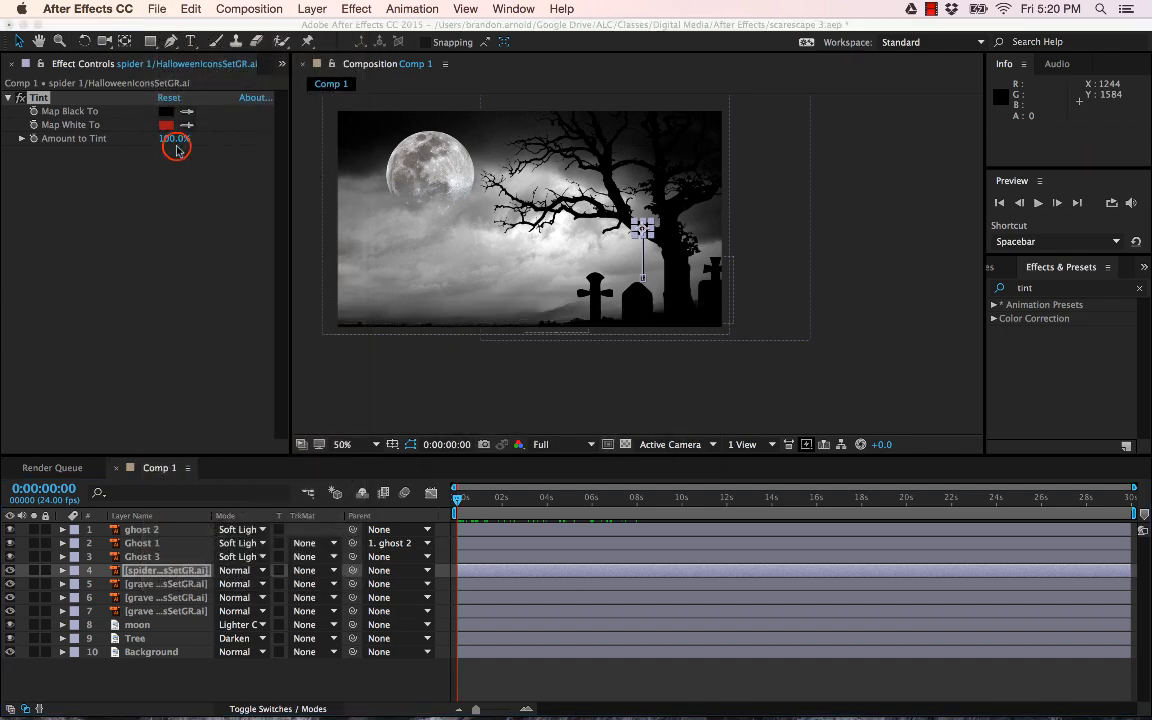
left_click(157, 9)
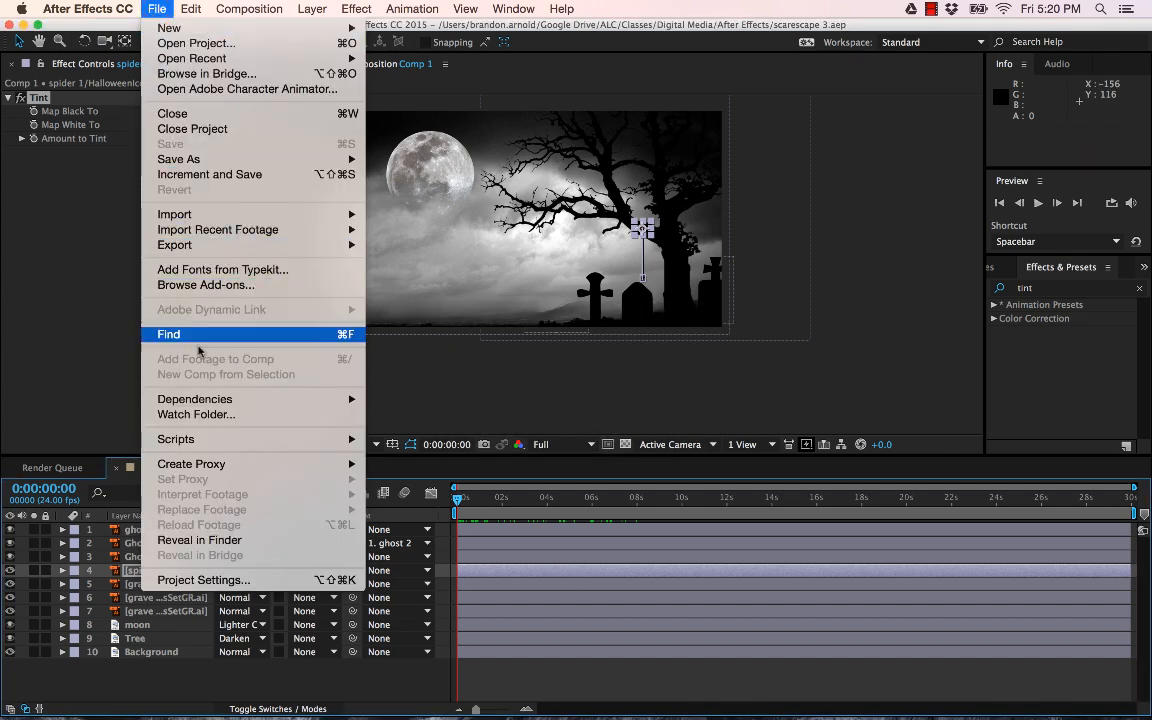
mouse_move(300, 245)
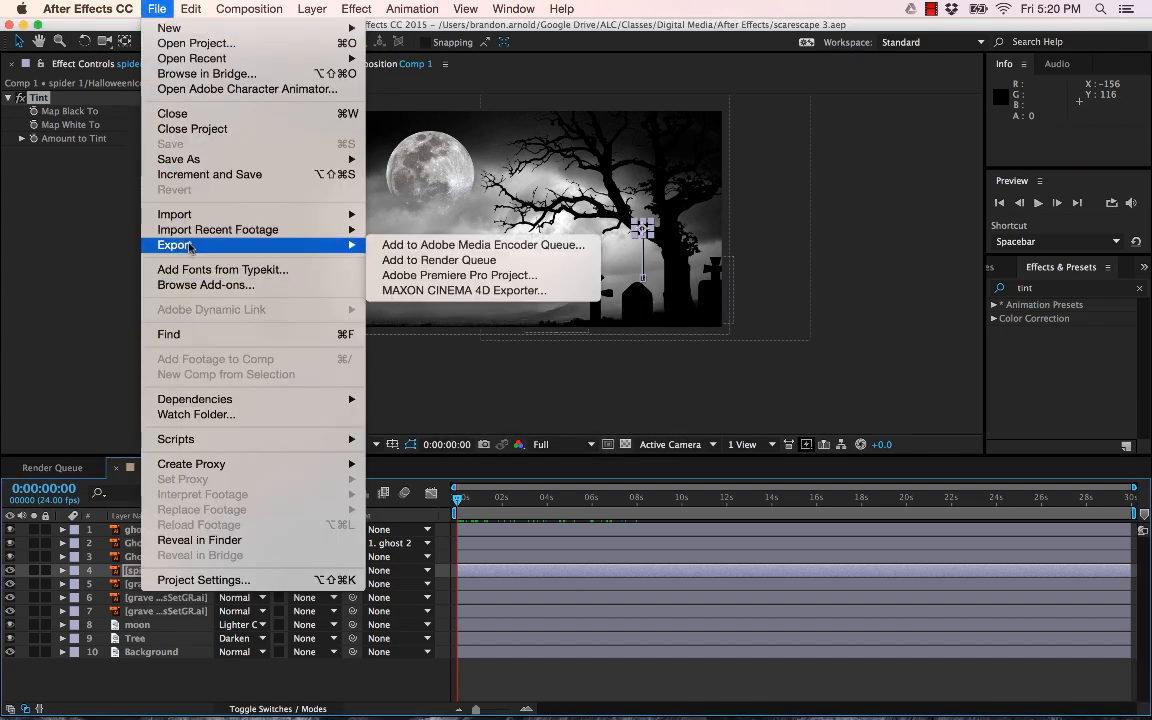
left_click(479, 261)
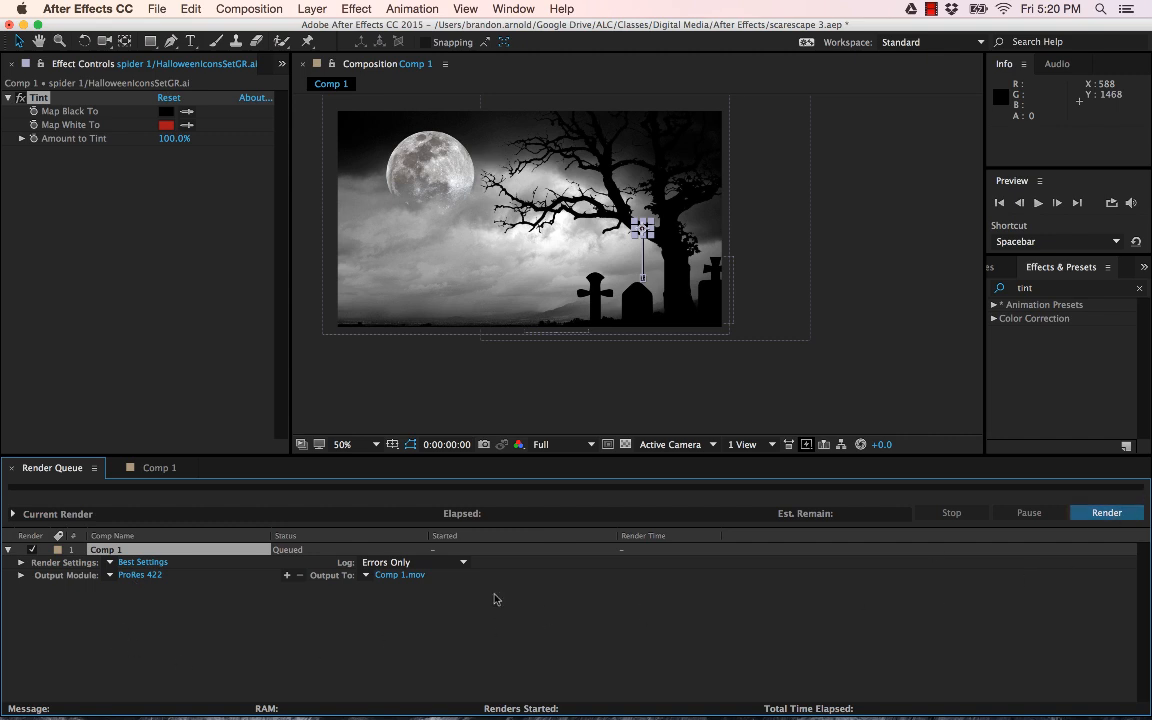
Set the output module of Comp 1's render to Lossless.
left_click(145, 576)
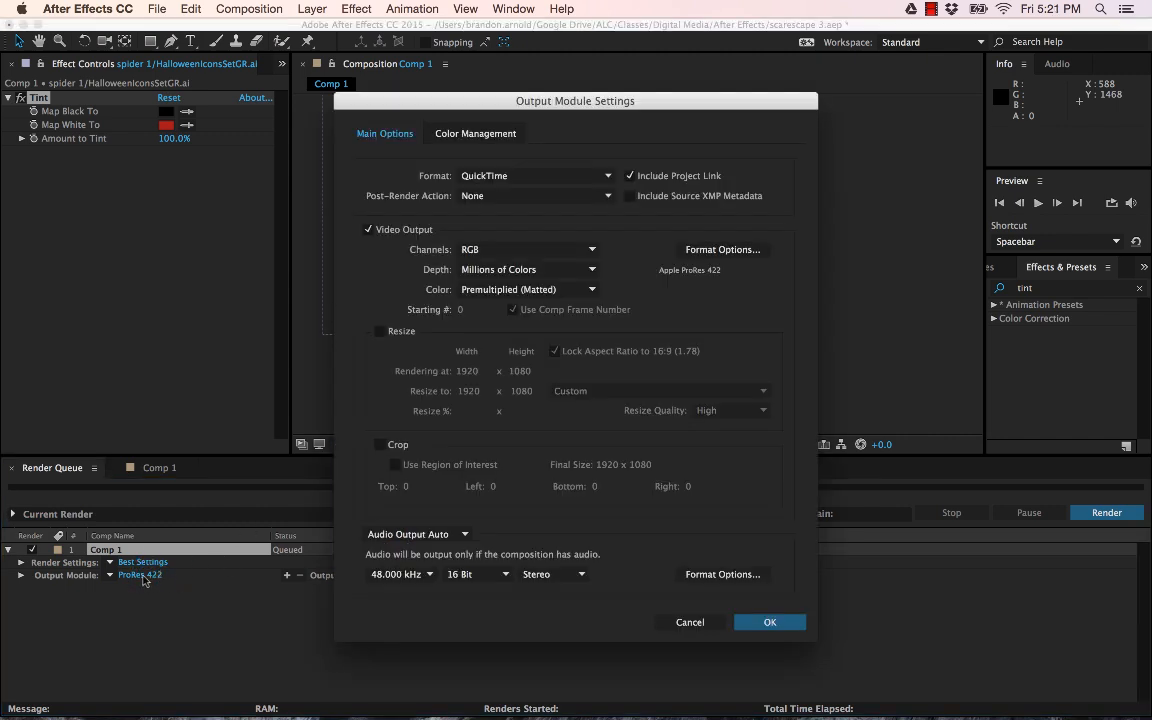
left_click(692, 621)
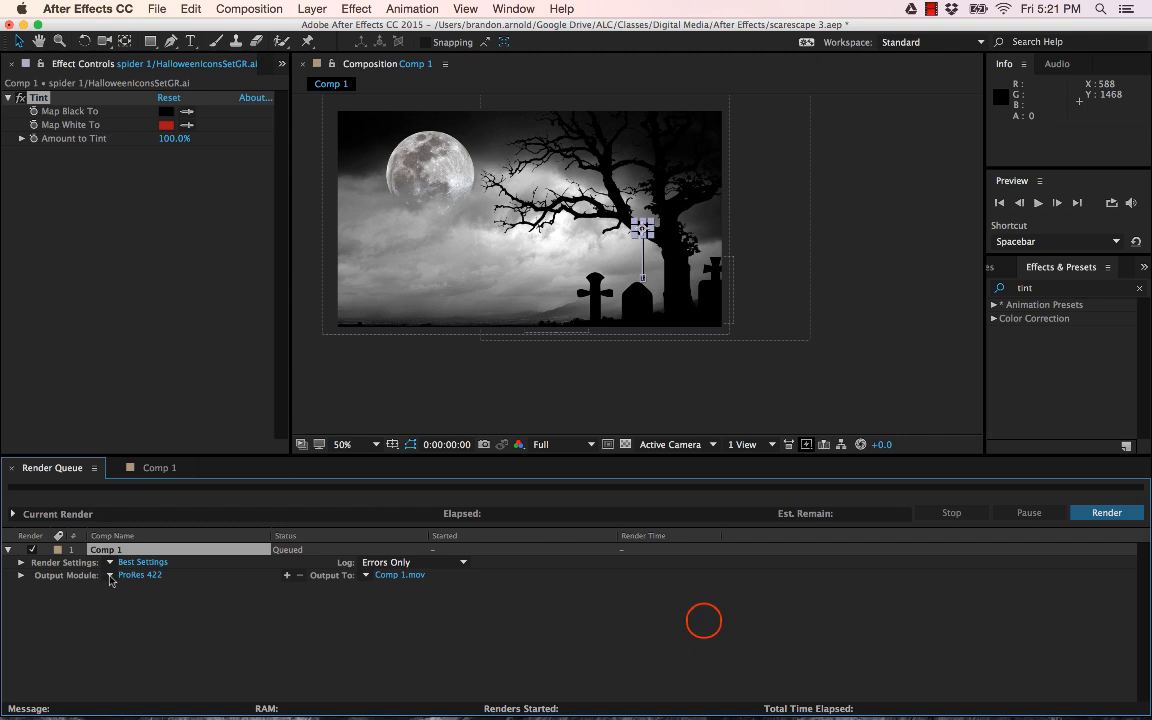
left_click(110, 576)
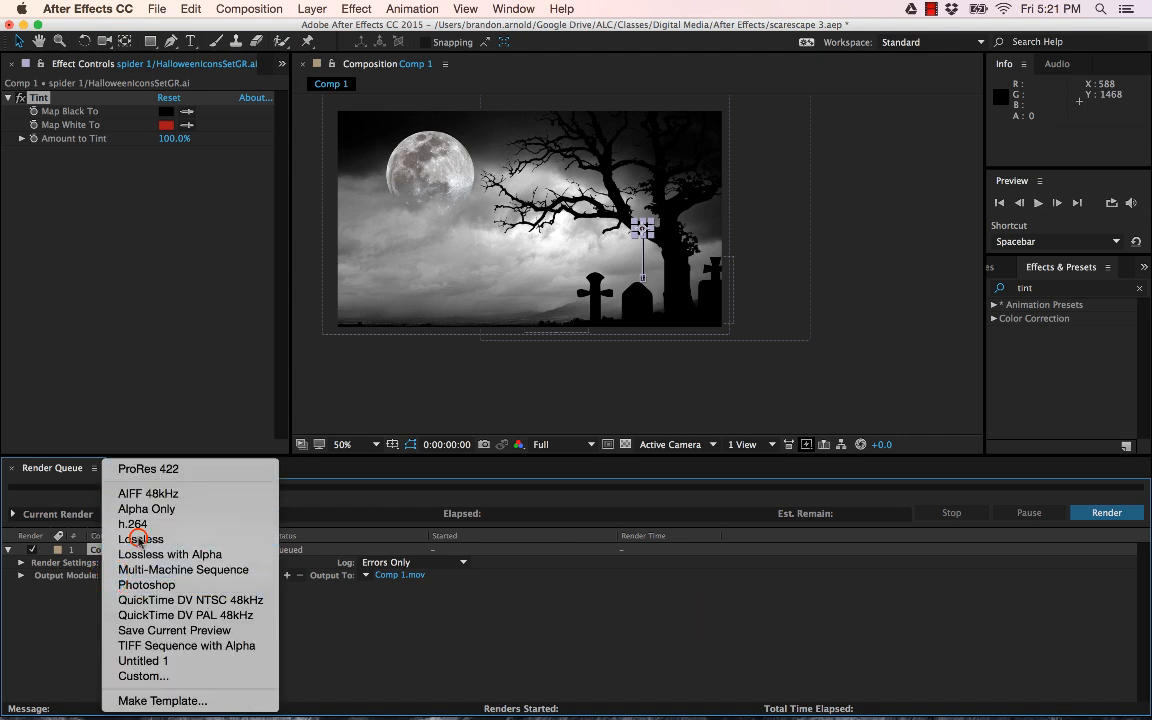
left_click(136, 539)
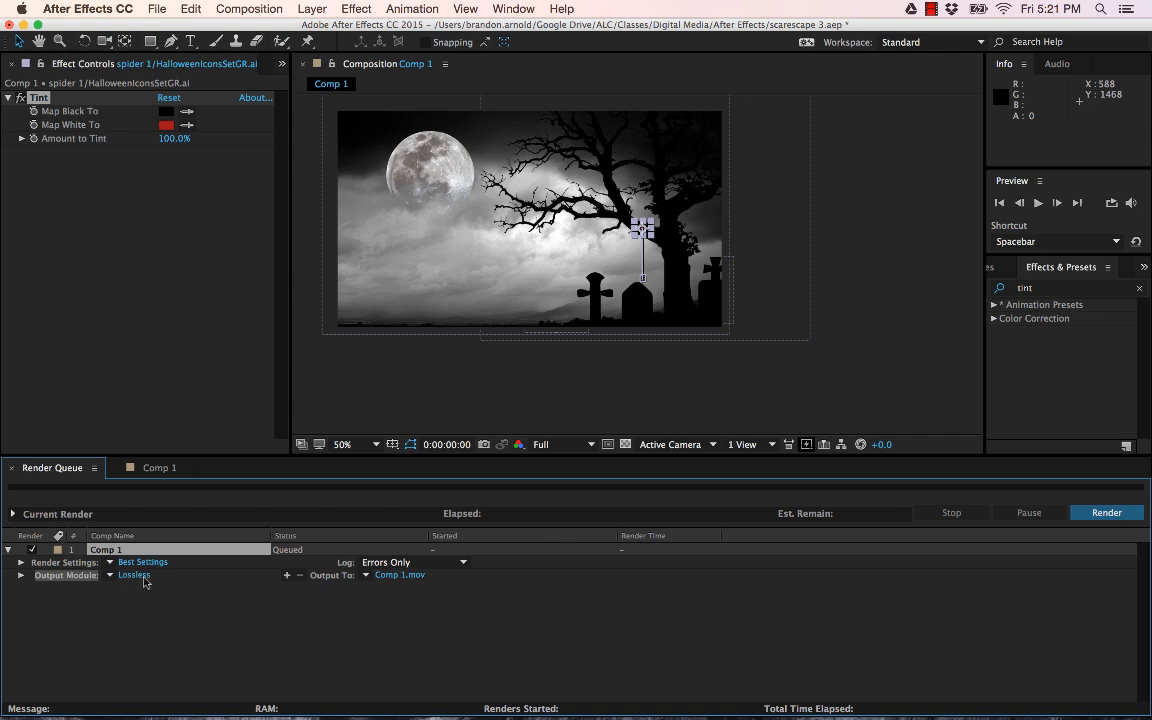
Open Comp 1's output module settings, try RGB + Alpha for the channels, and set them back to RGB.
left_click(136, 576)
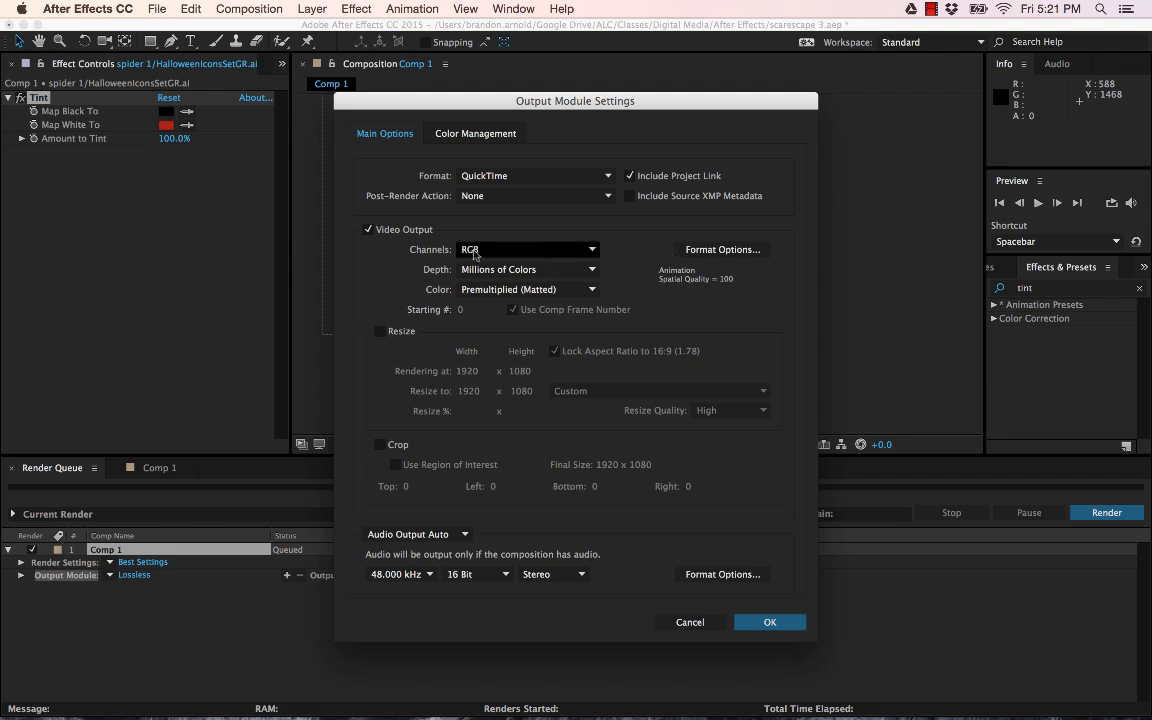
left_click(593, 271)
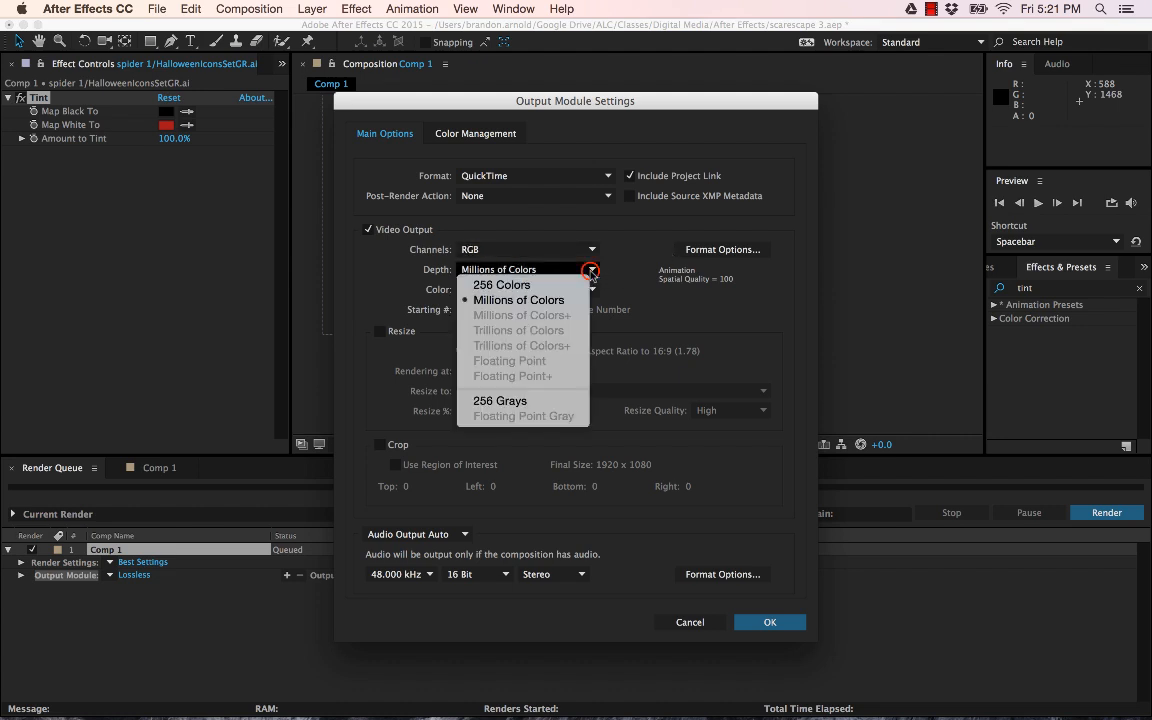
left_click(623, 266)
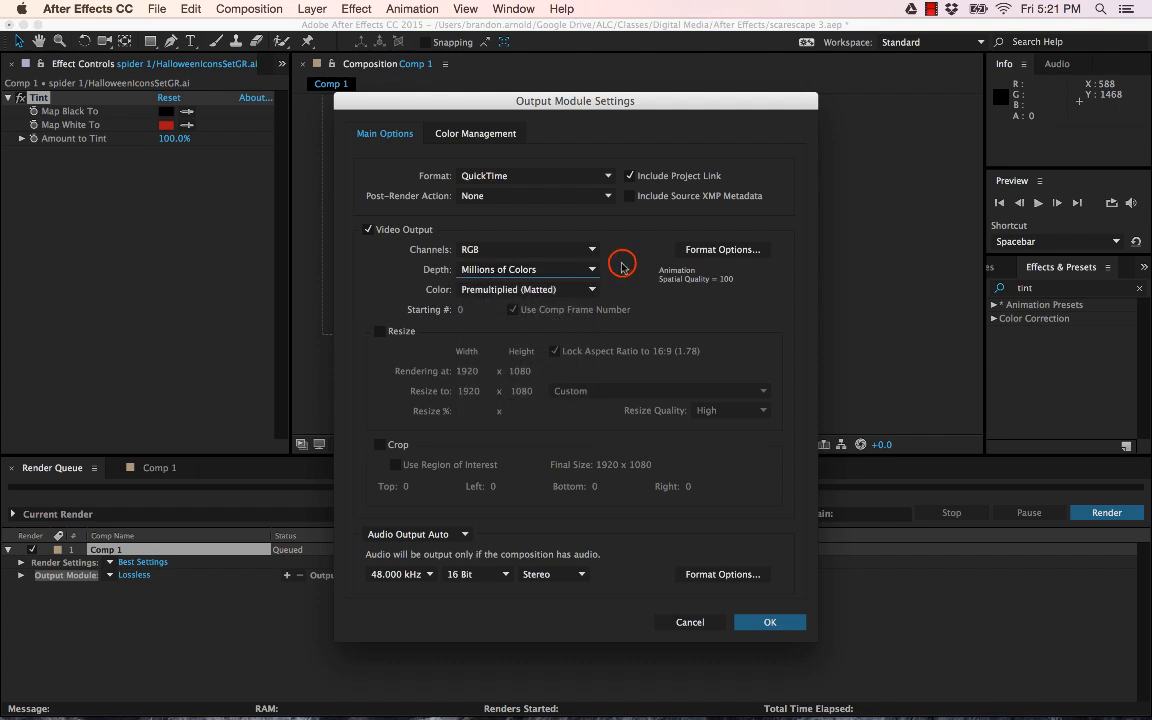
left_click(591, 251)
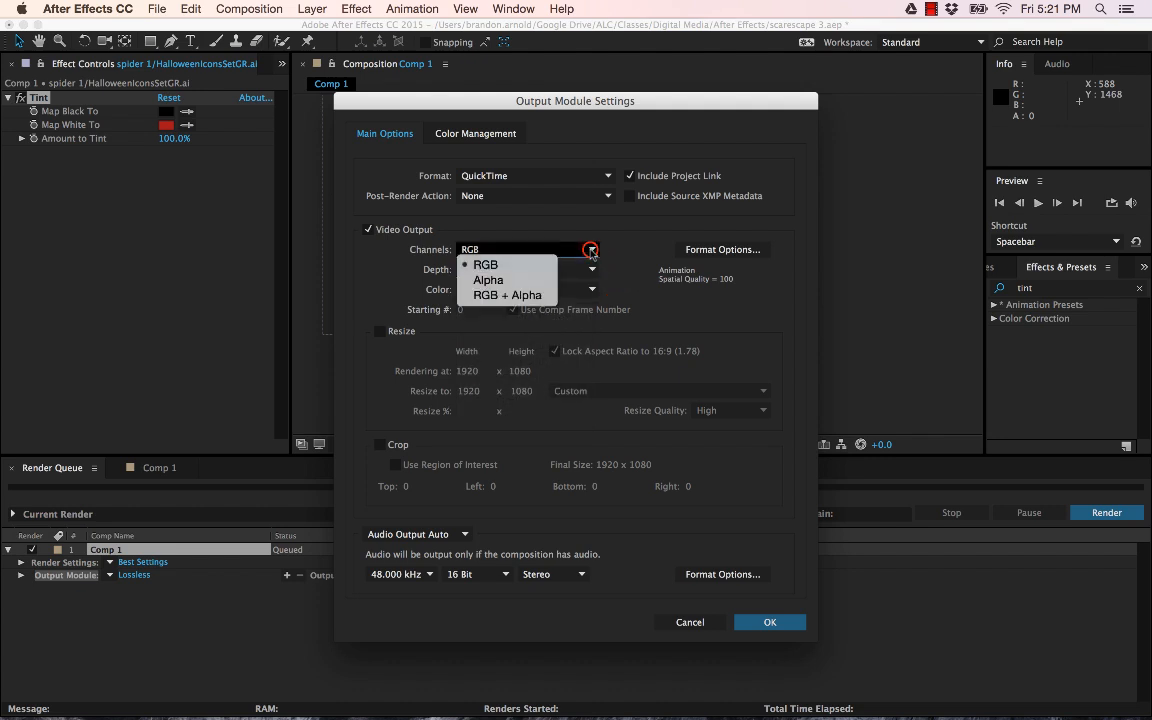
left_click(527, 295)
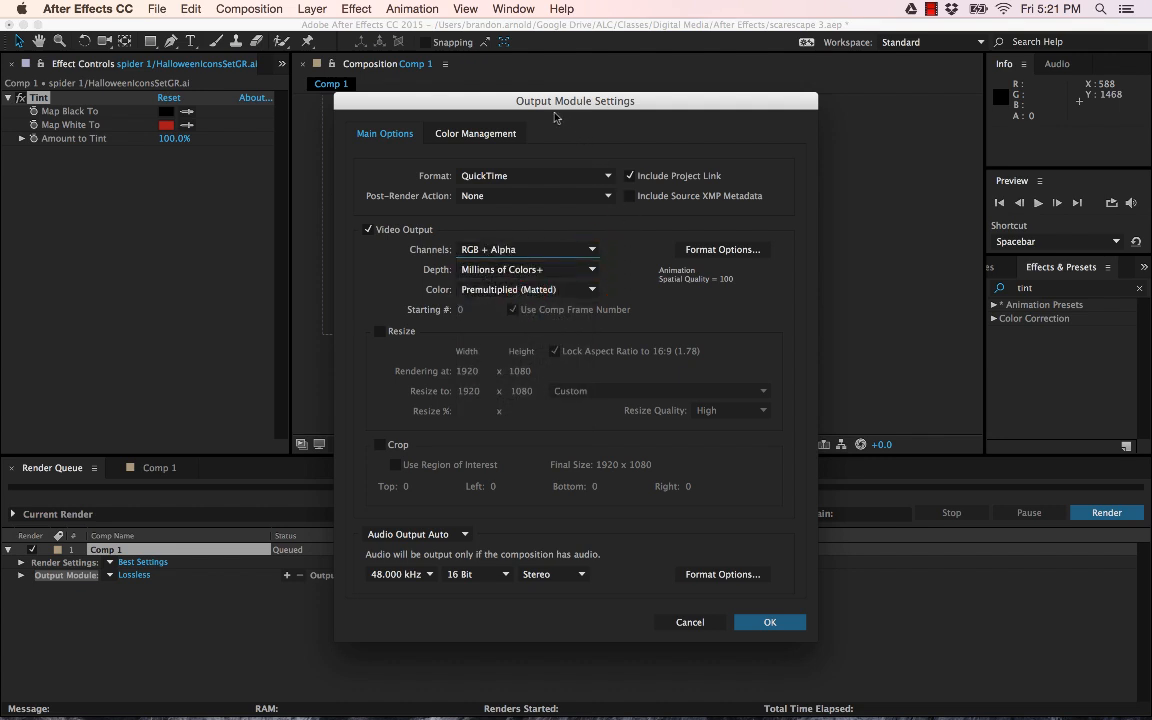
left_click_drag(537, 104, 283, 109)
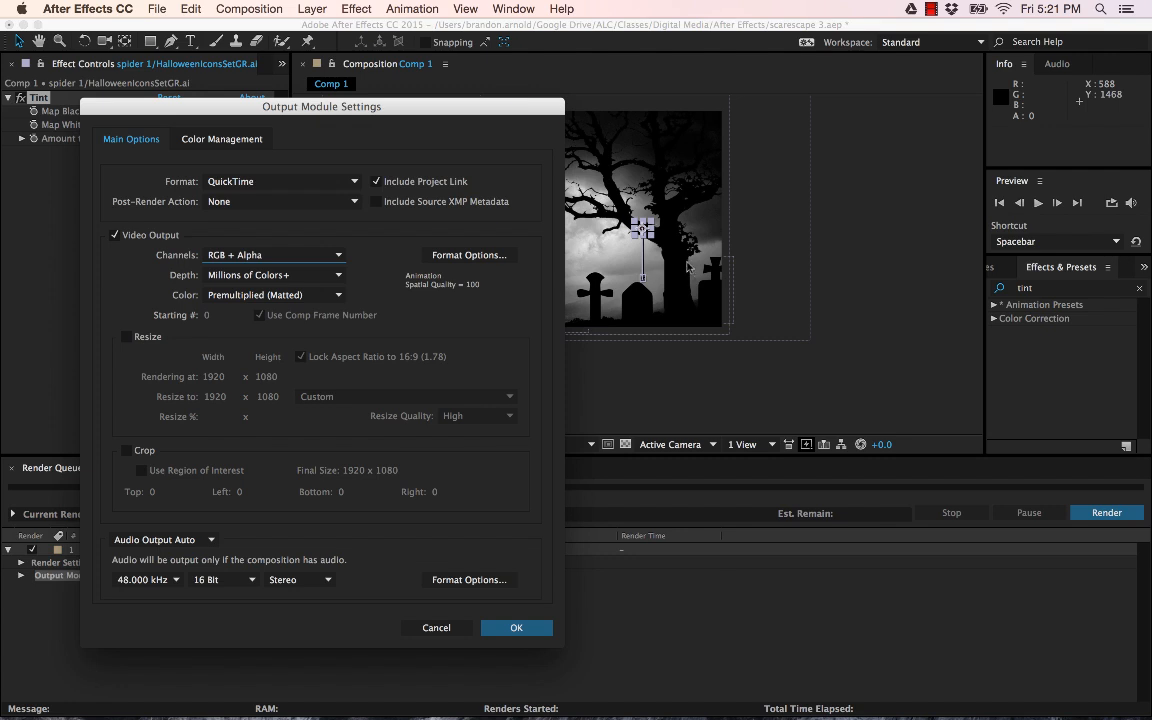
left_click_drag(370, 113, 596, 94)
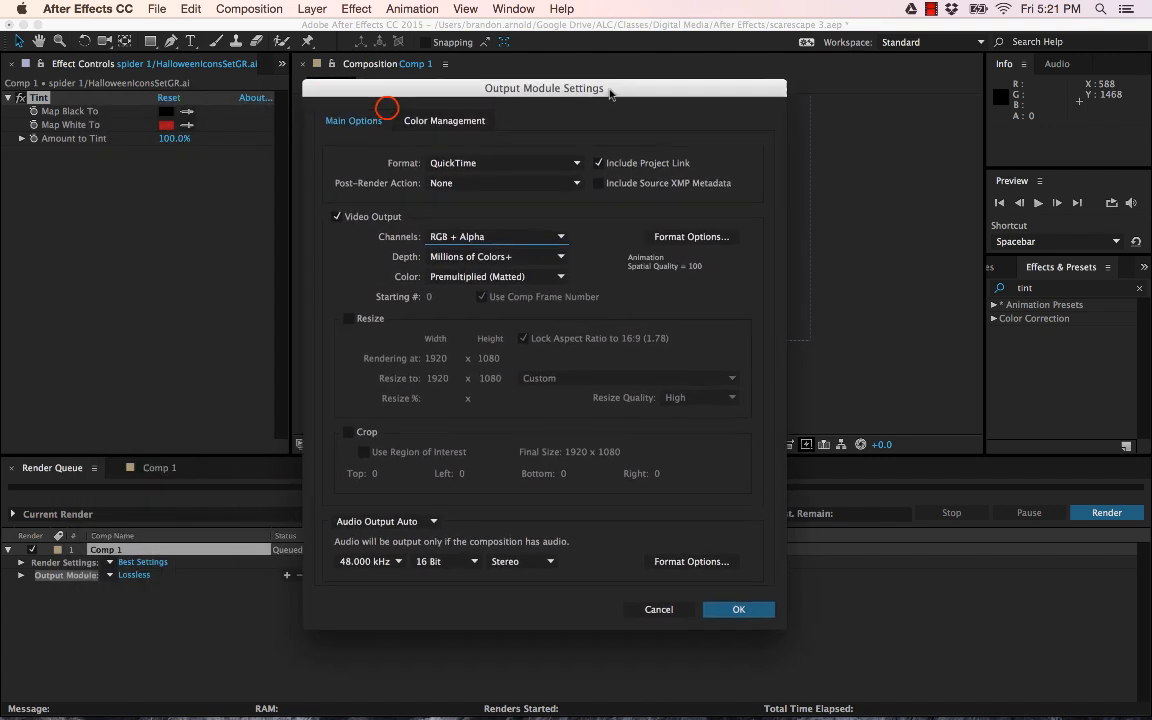
left_click(562, 236)
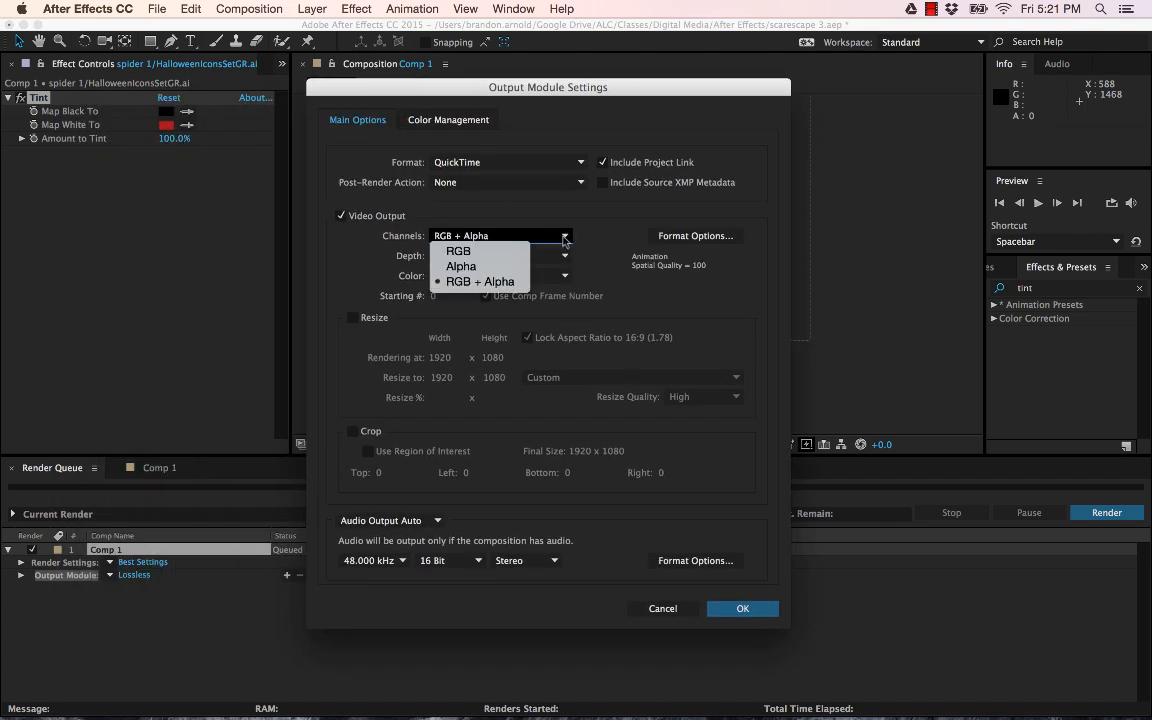
left_click(507, 250)
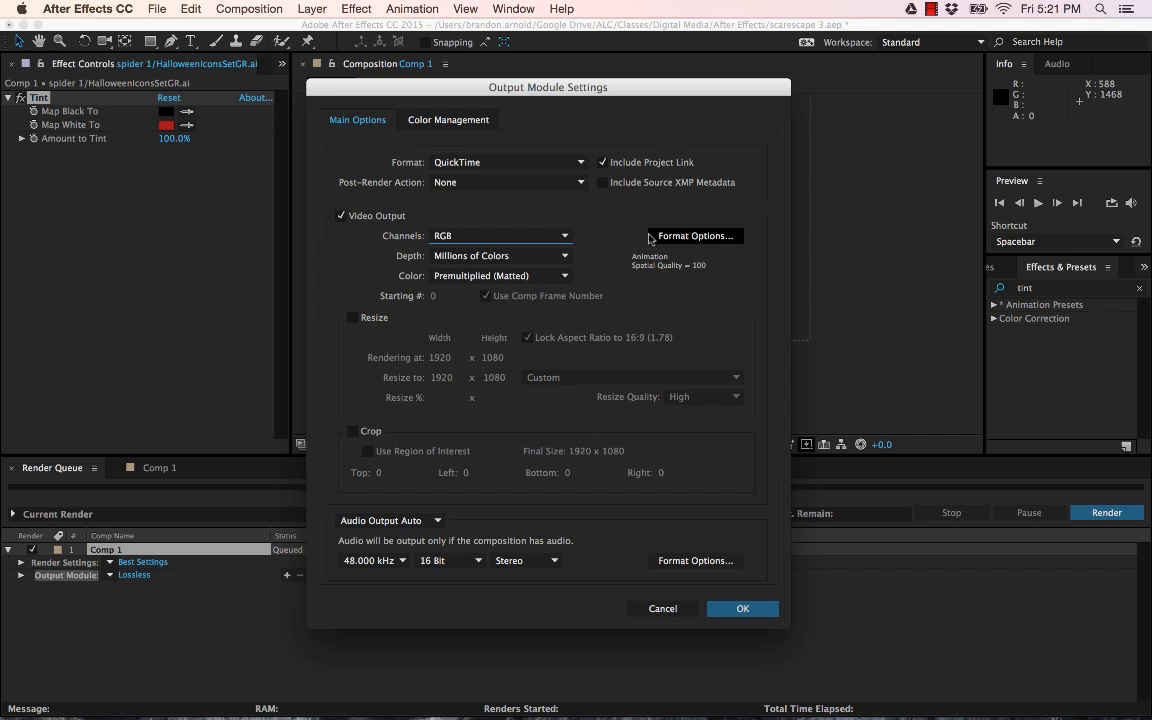
Set the QuickTime video codec to Apple ProRes 422 and accept the output module settings.
left_click(711, 237)
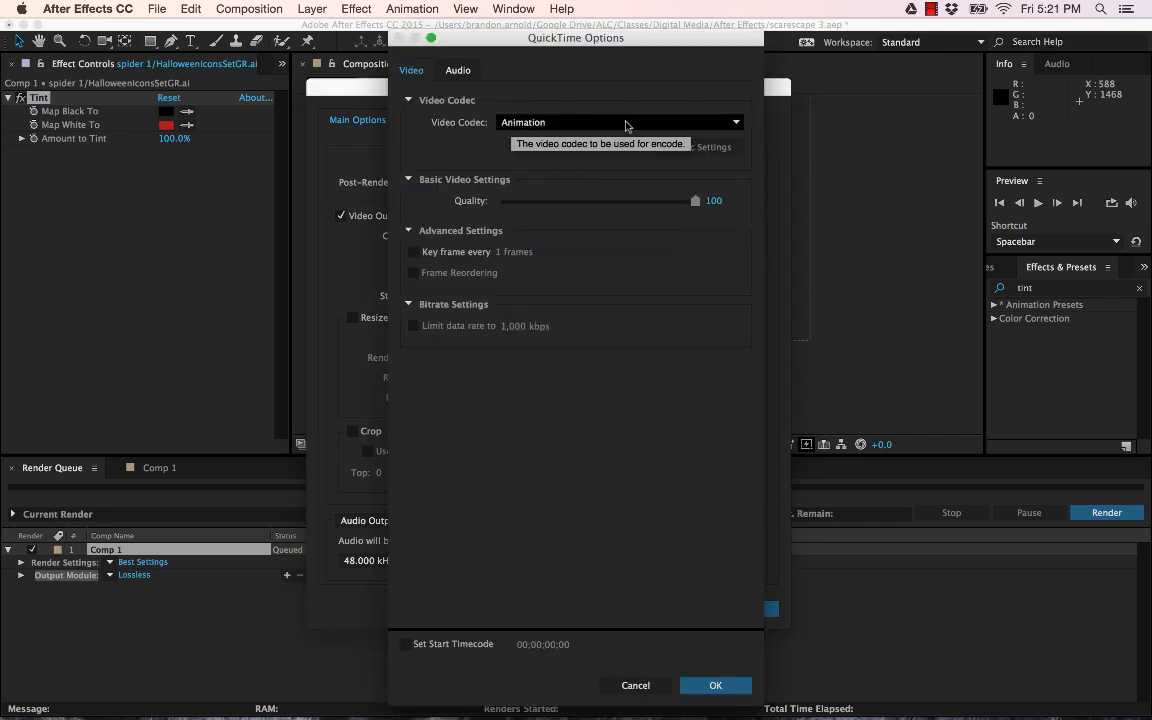
left_click(737, 124)
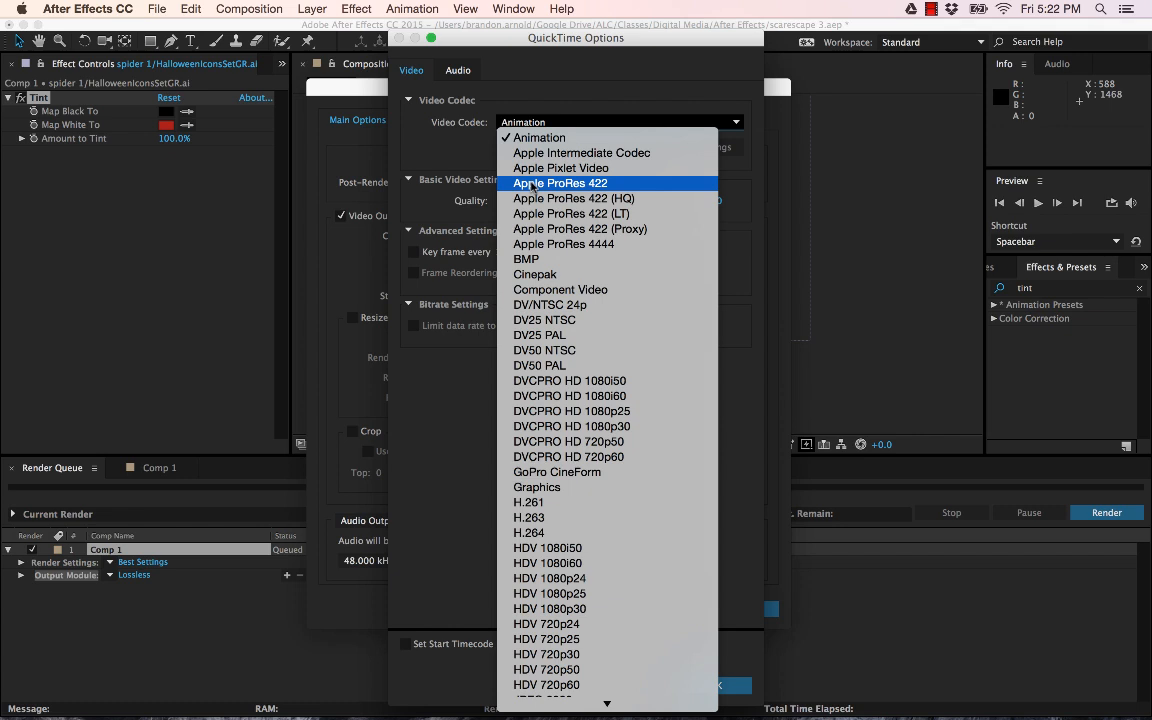
left_click(532, 186)
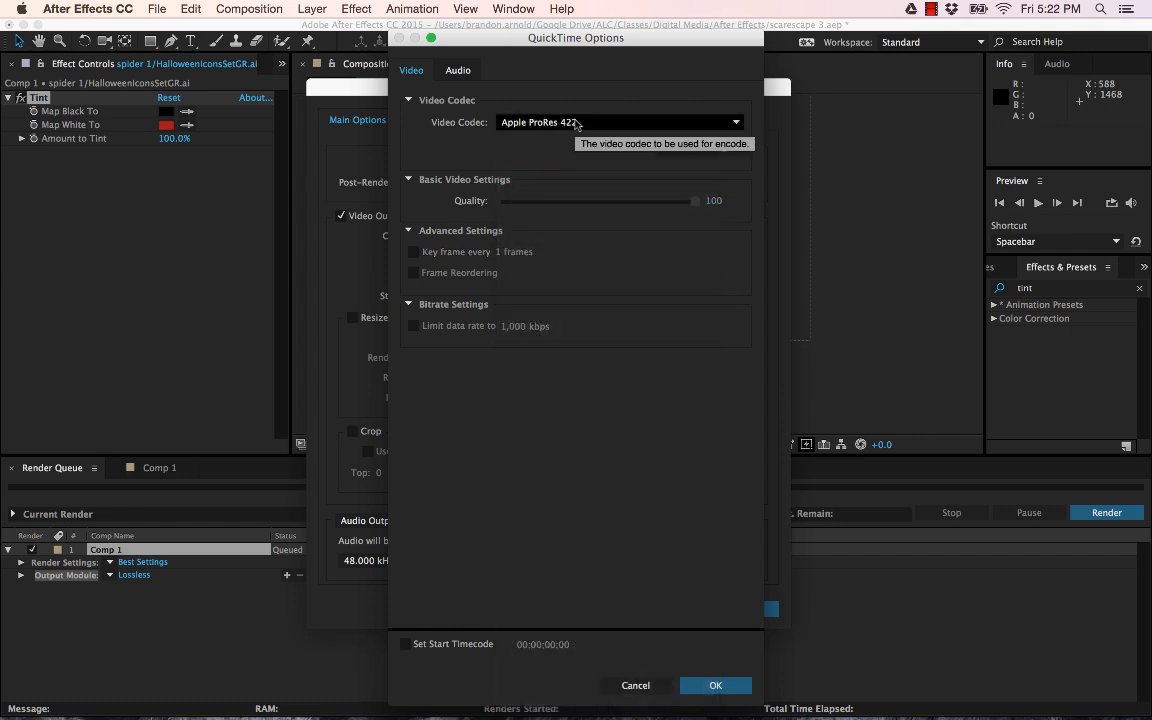
left_click(714, 686)
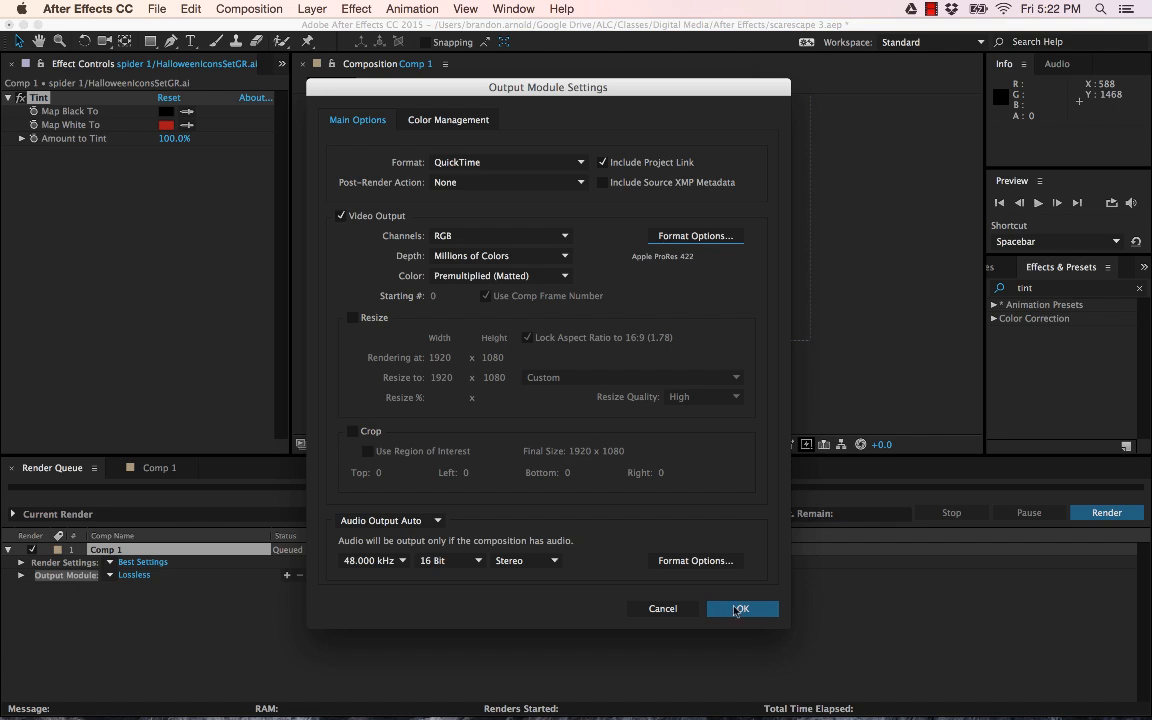
left_click(737, 609)
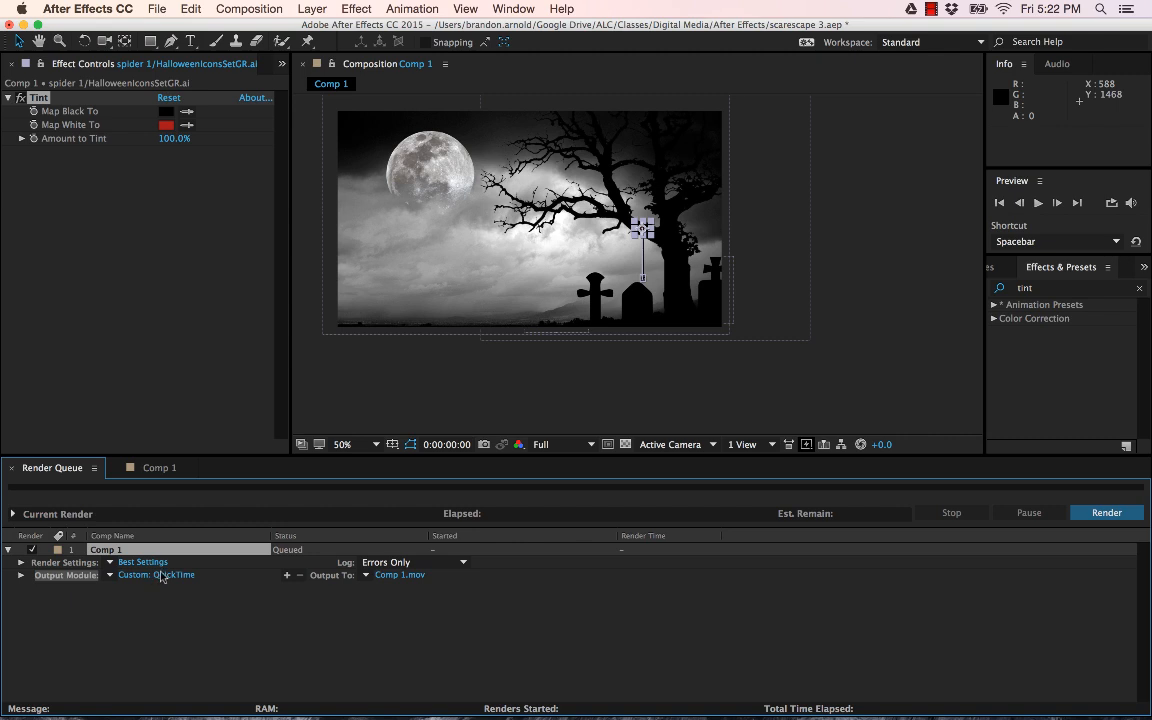
left_click(111, 579)
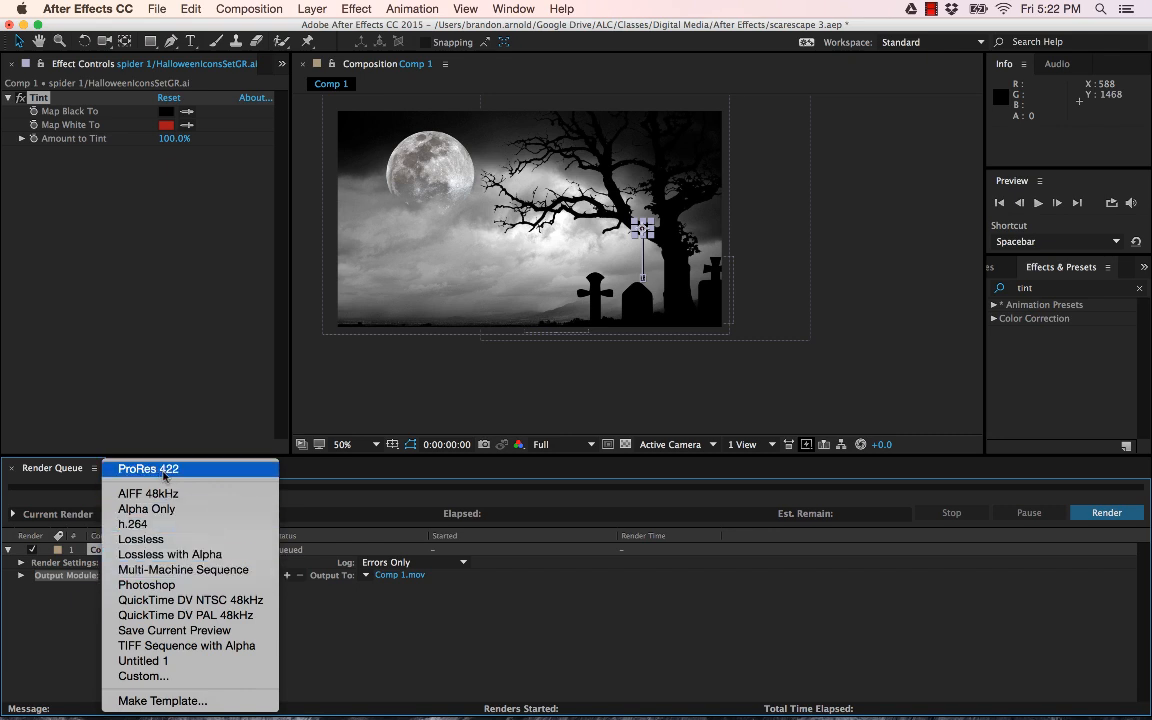
left_click(149, 701)
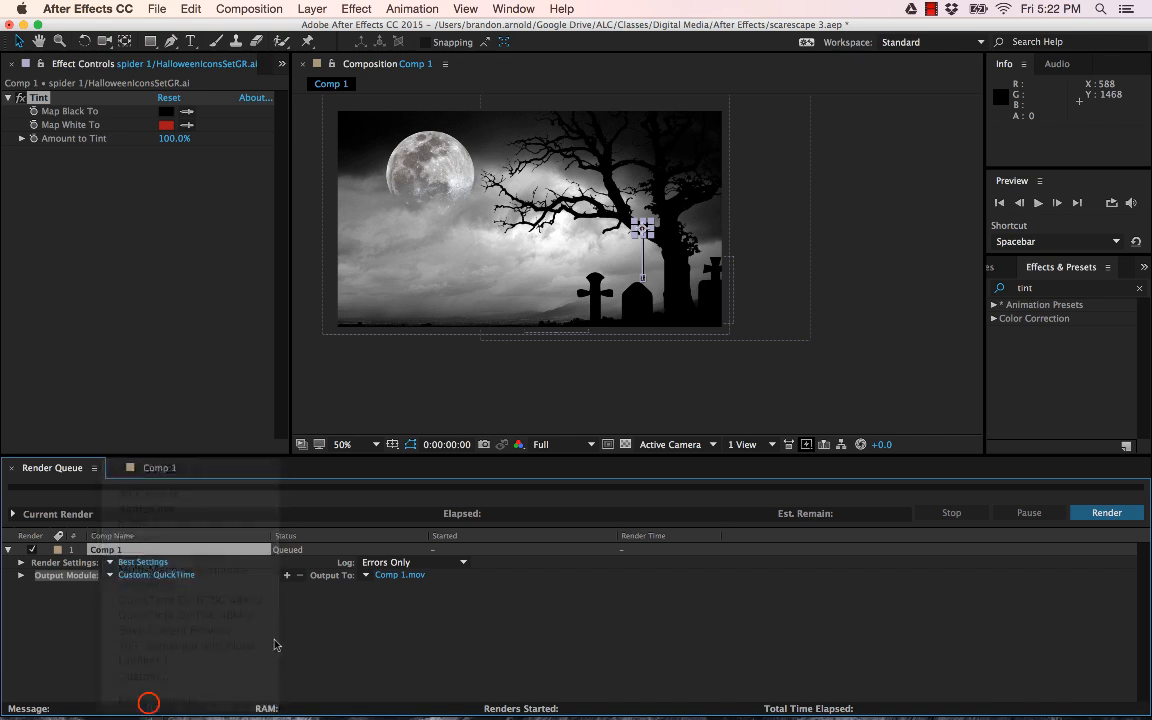
triple_click(617, 357)
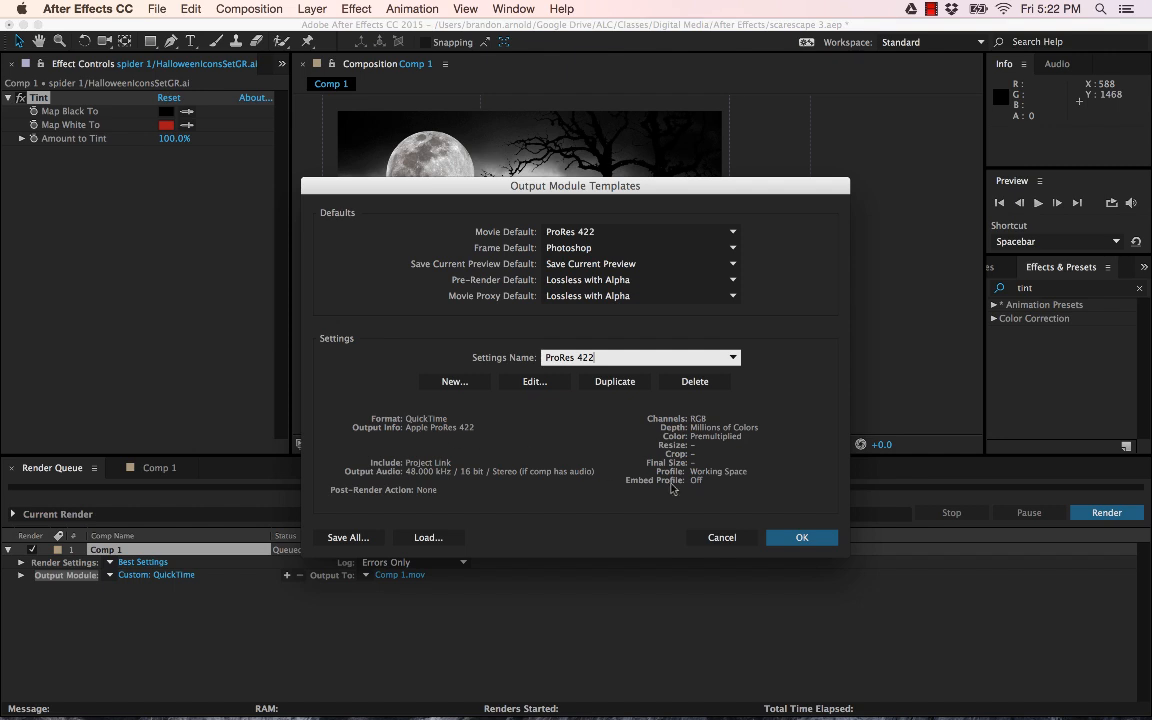
left_click(736, 539)
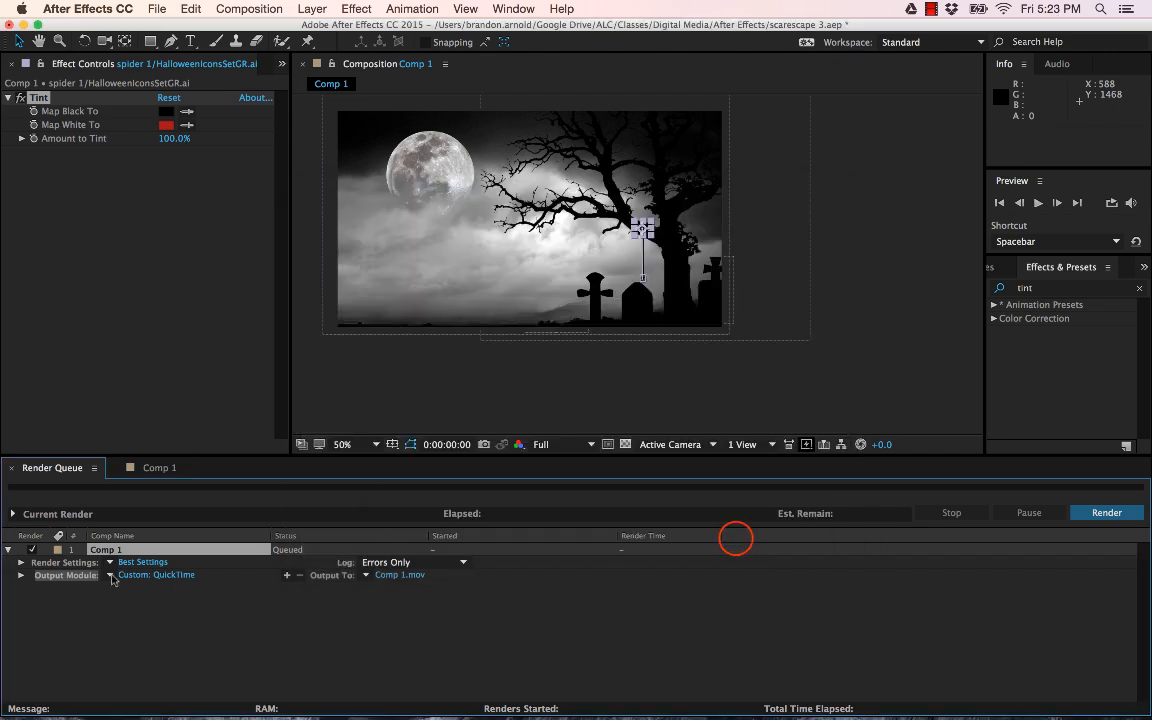
Apply the ProRes 422 output module template to Comp 1's render.
left_click(111, 576)
left_click(138, 467)
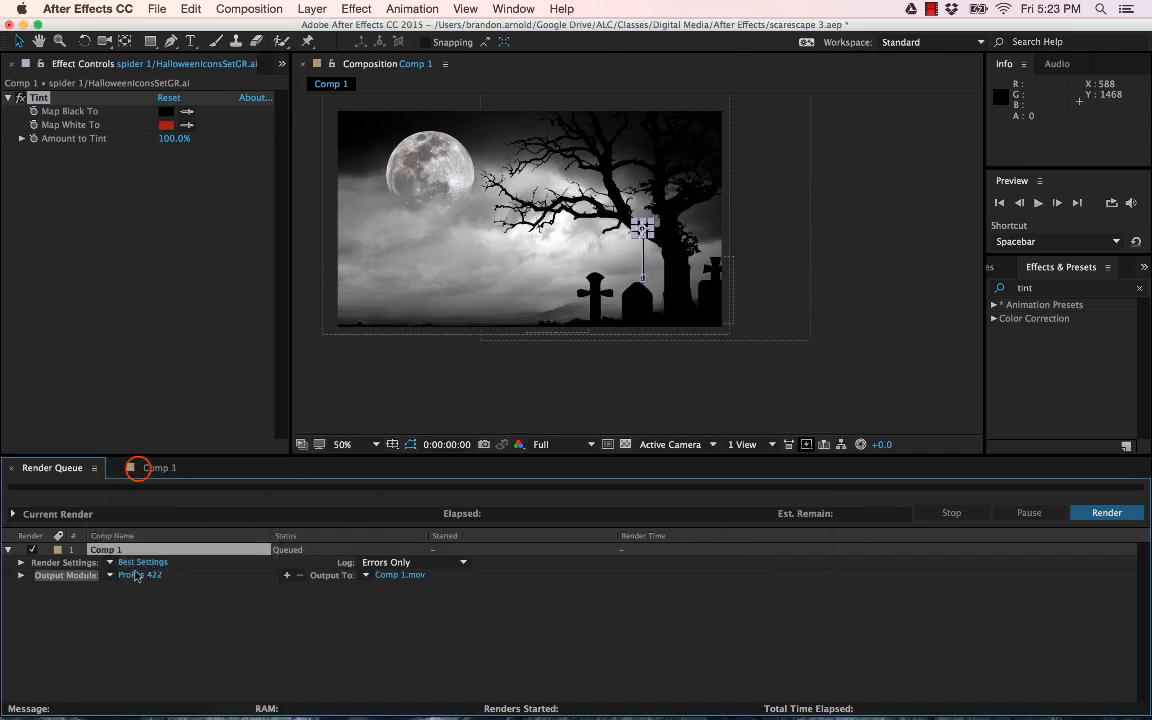
Set the output movie to Scarescape v2 in the Movies folder and render Comp 1.
left_click(399, 576)
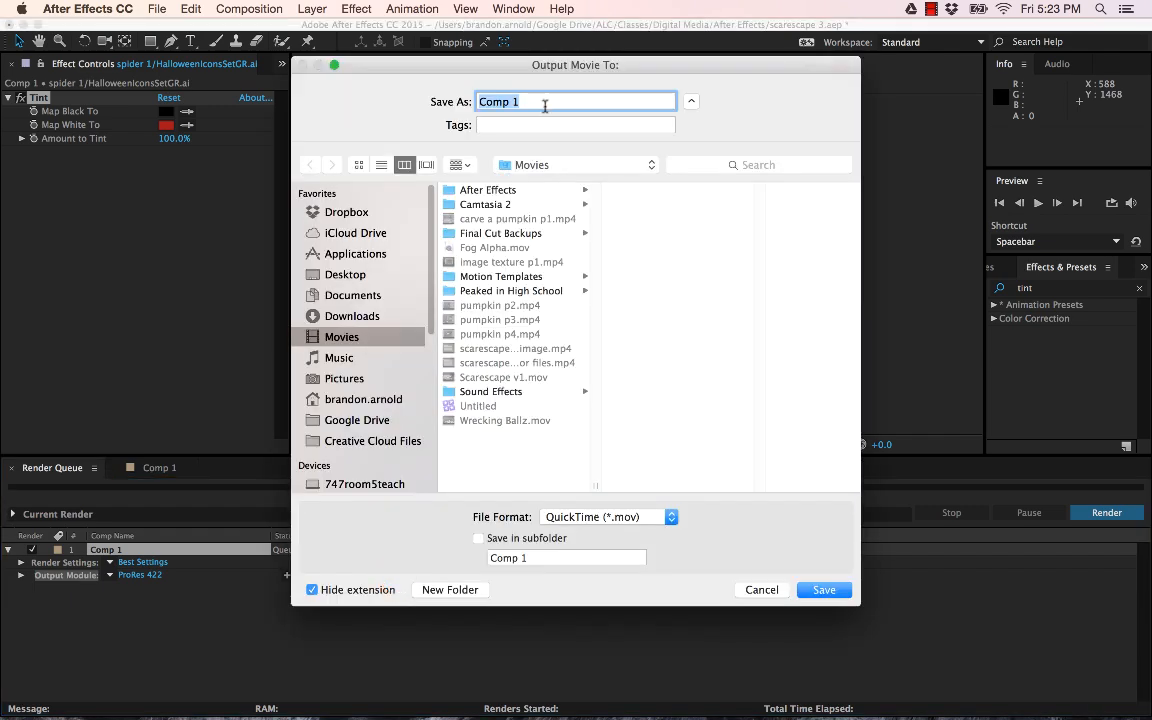
left_click(340, 316)
left_click(338, 336)
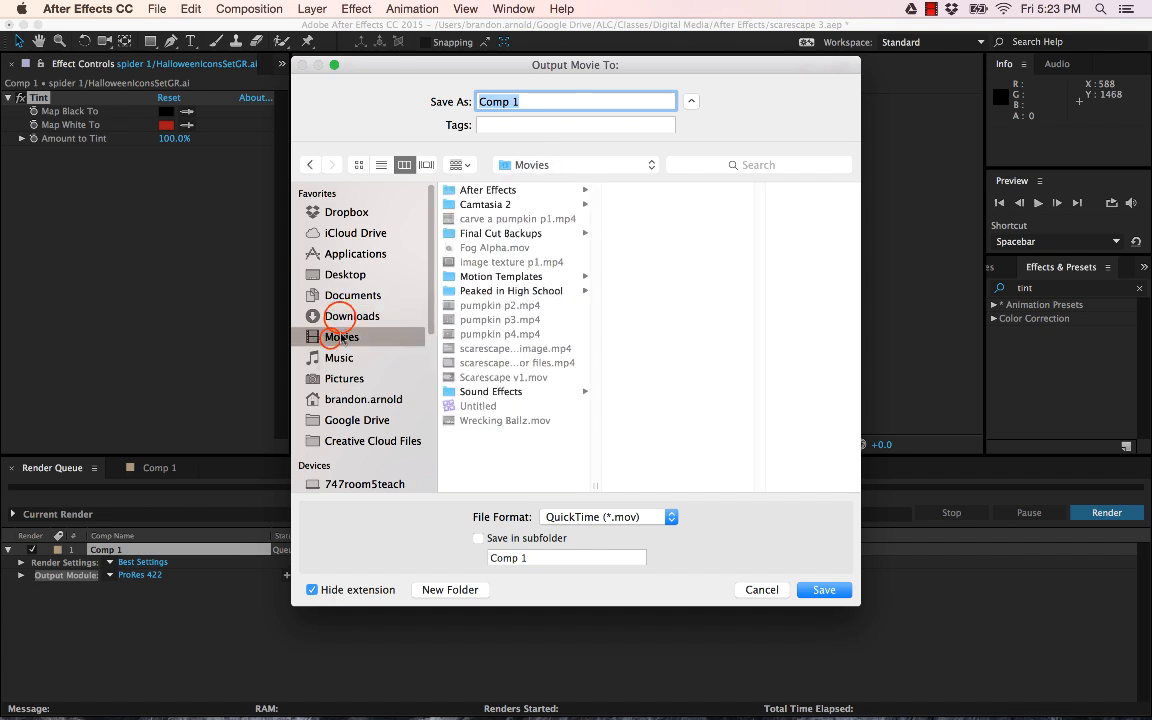
left_click(541, 101)
type("Scarescape v2")
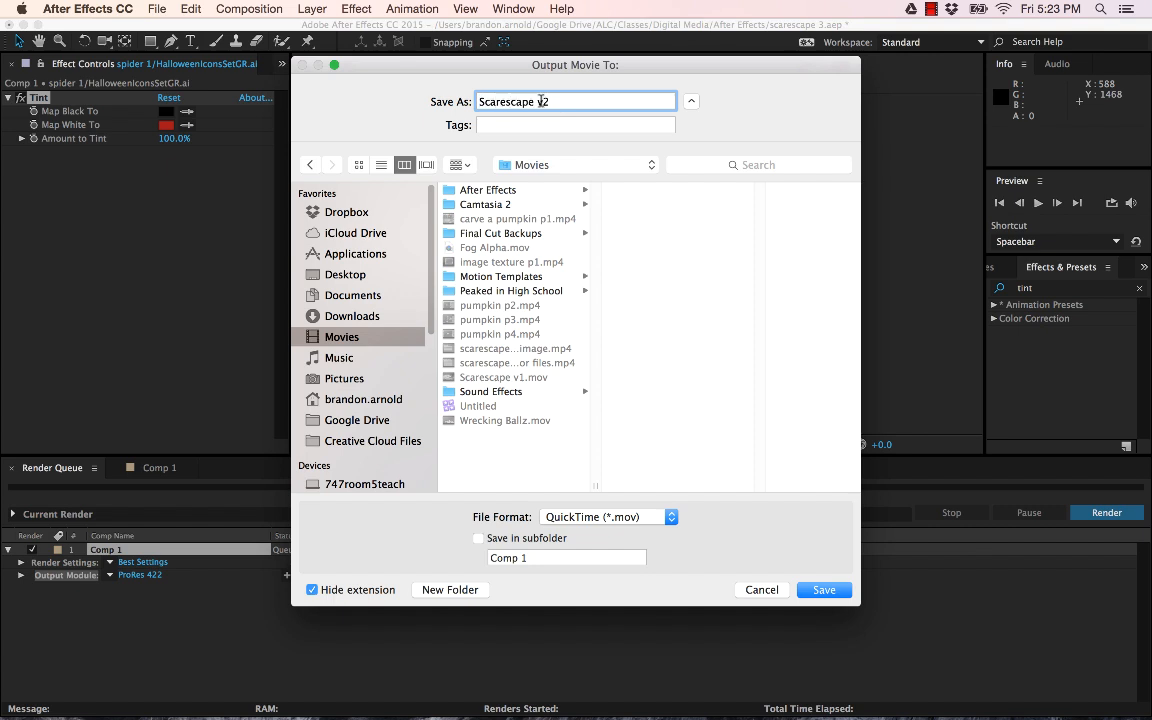
left_click(830, 588)
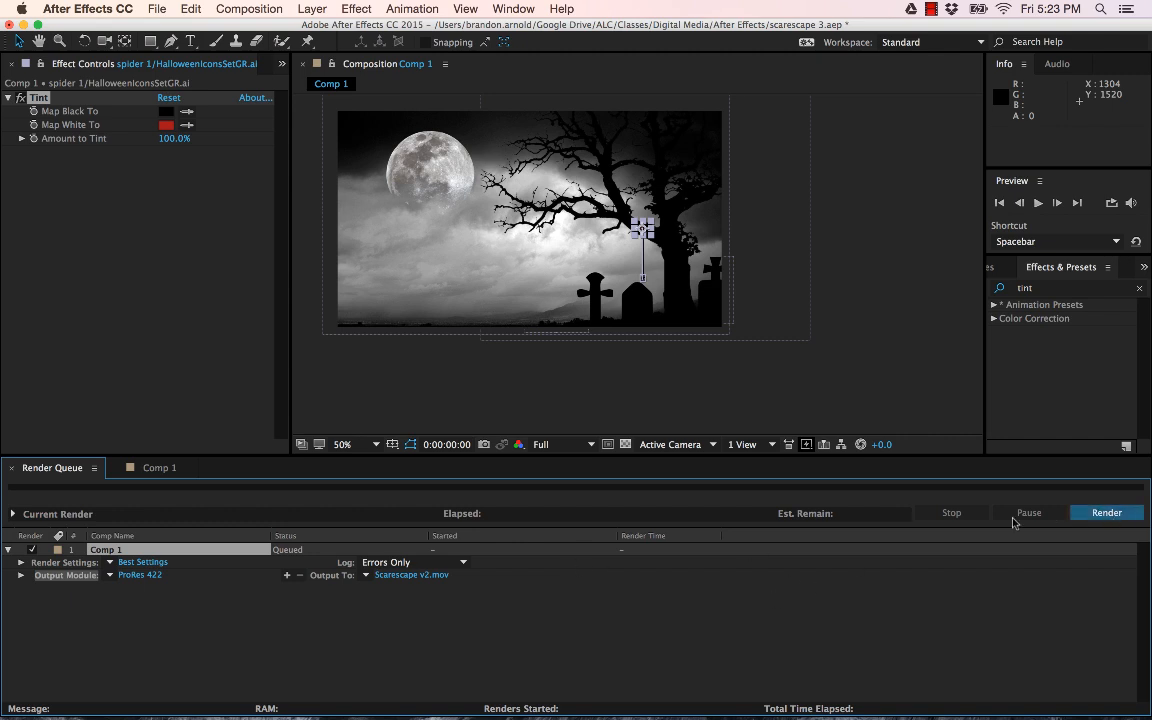
left_click(1107, 515)
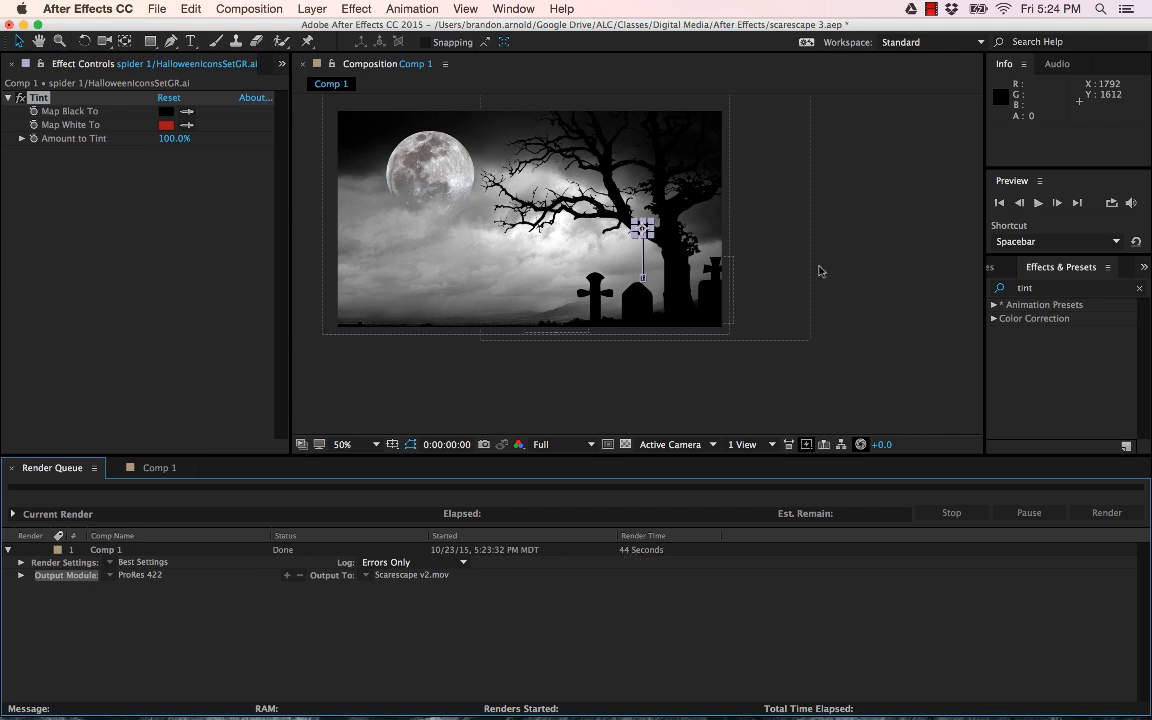
Hide After Effects and close the Scarescape v1.mov window in QuickTime Player.
key("super+h")
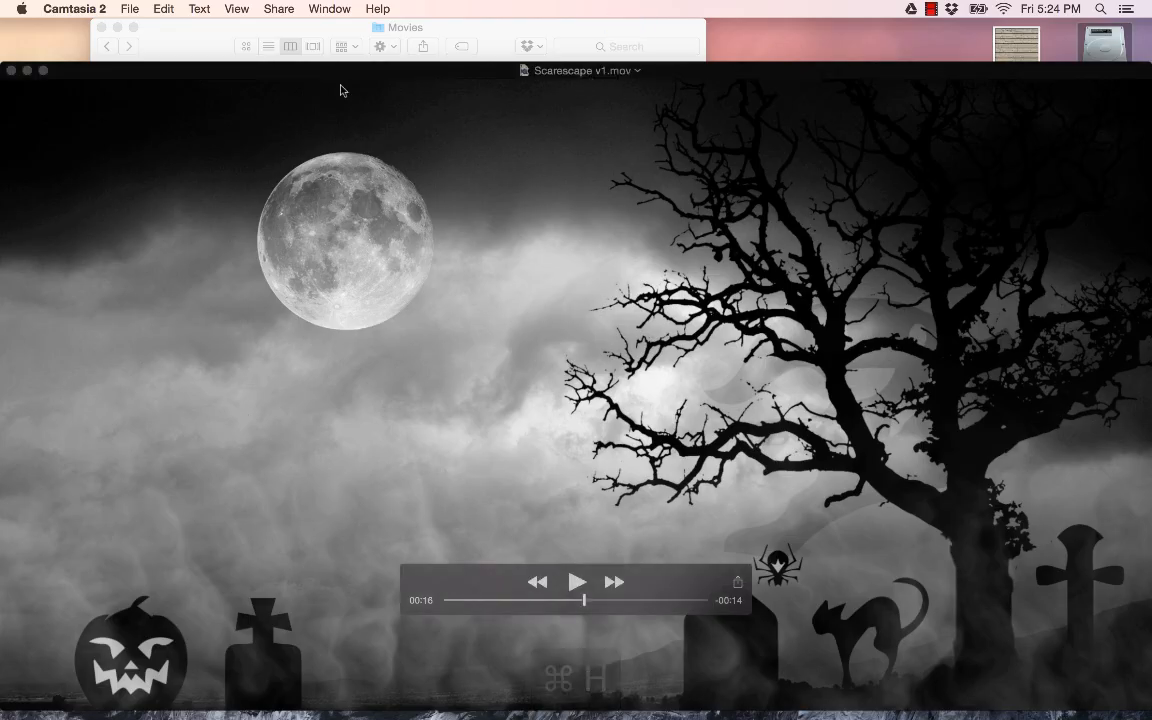
left_click(270, 69)
left_click(13, 70)
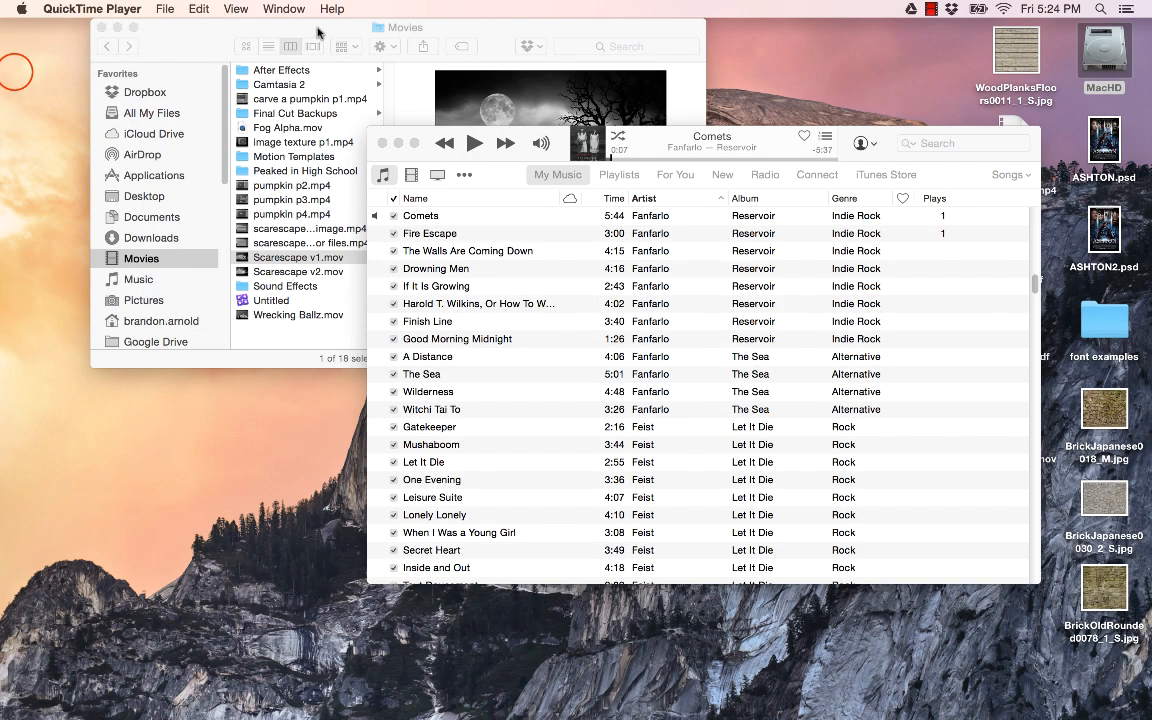
Open Scarescape v2.mov from the Movies folder, review it in full-screen playback, and close it.
left_click(287, 26)
double_click(298, 272)
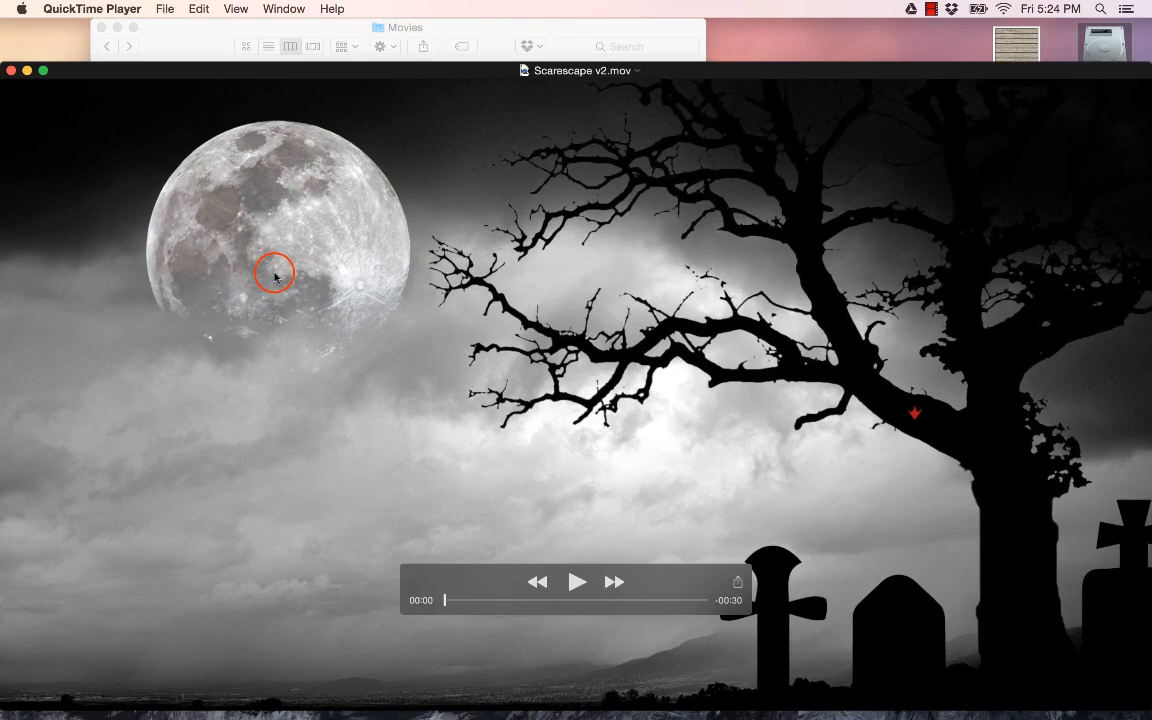
key("super+f")
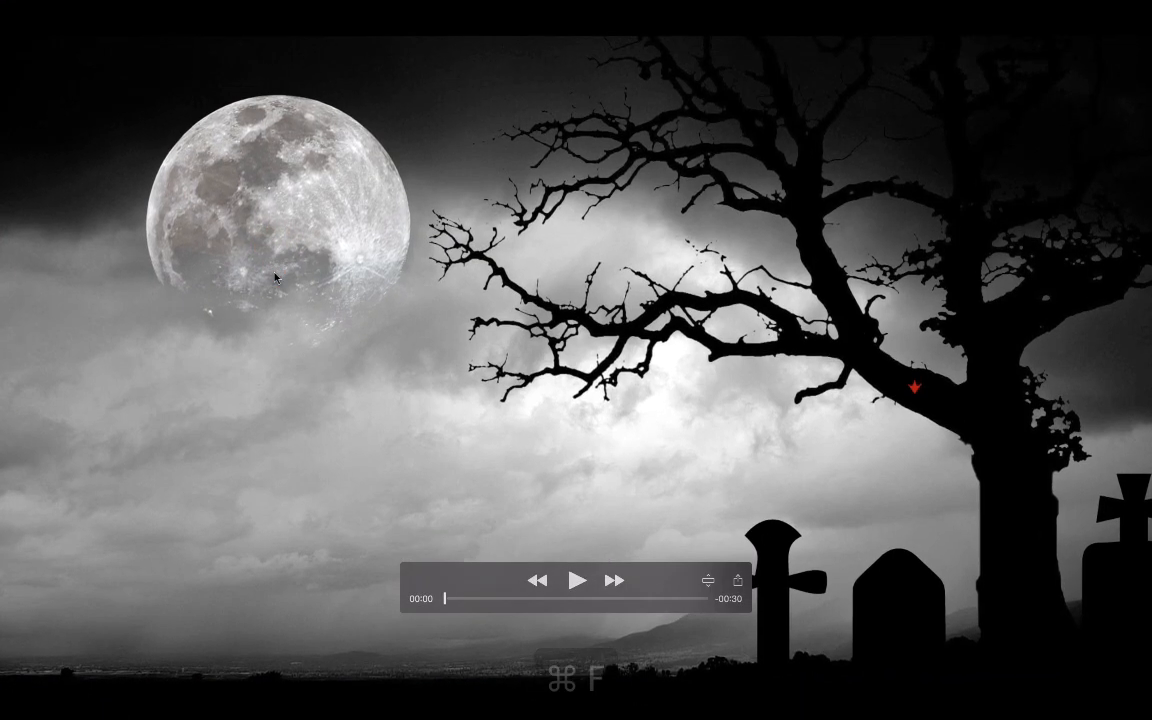
key("space")
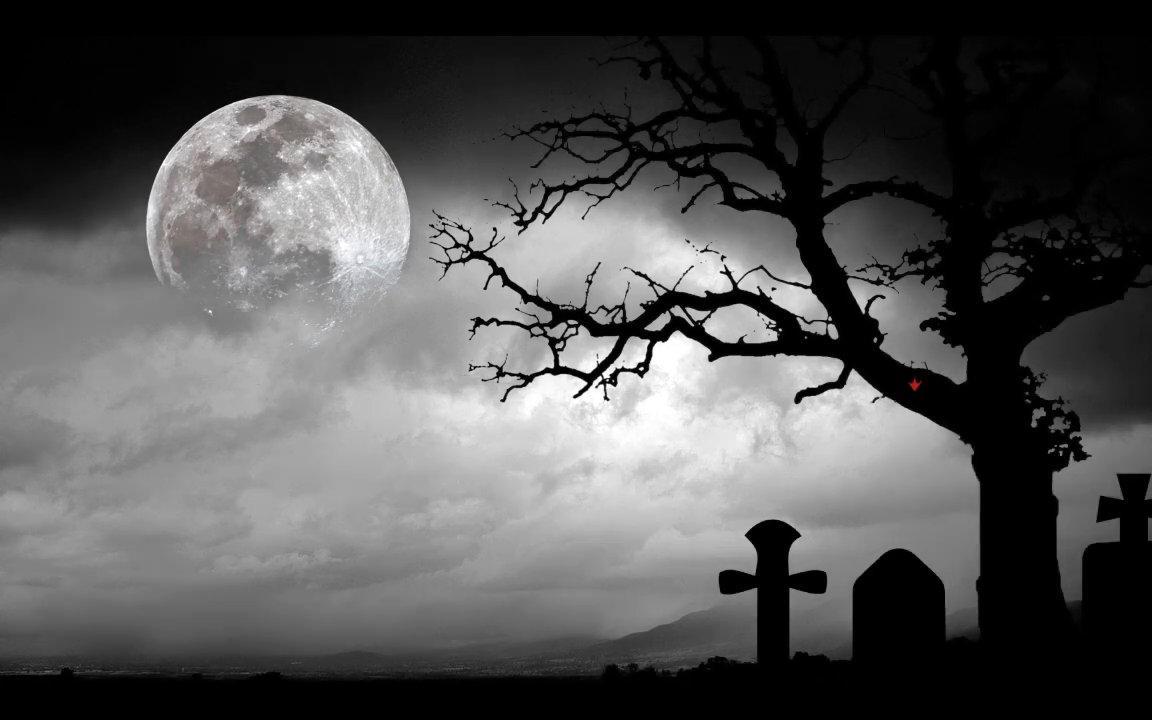
mouse_move(933, 376)
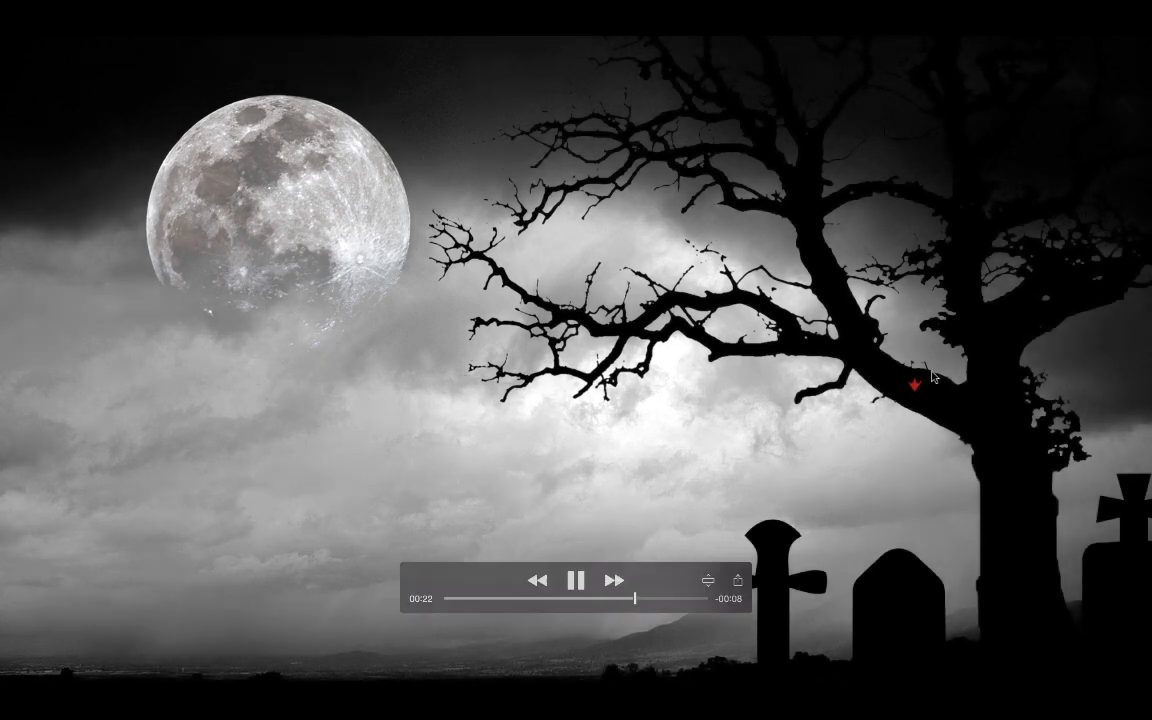
key("Escape")
left_click(577, 581)
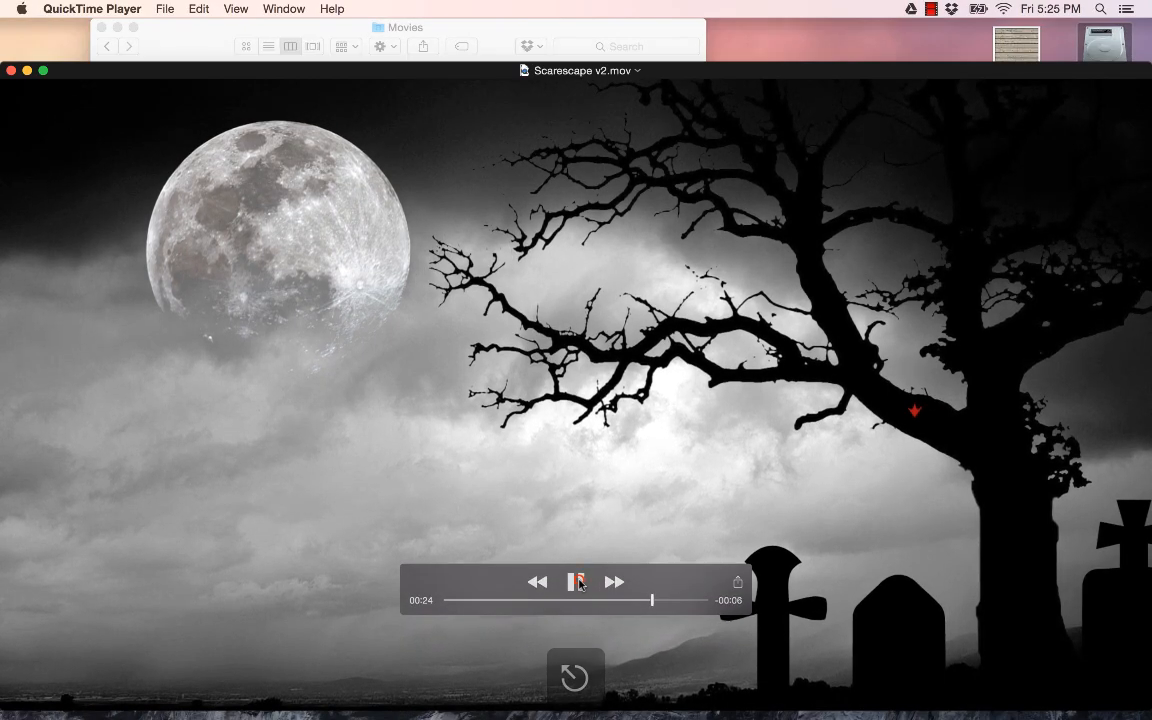
left_click(11, 71)
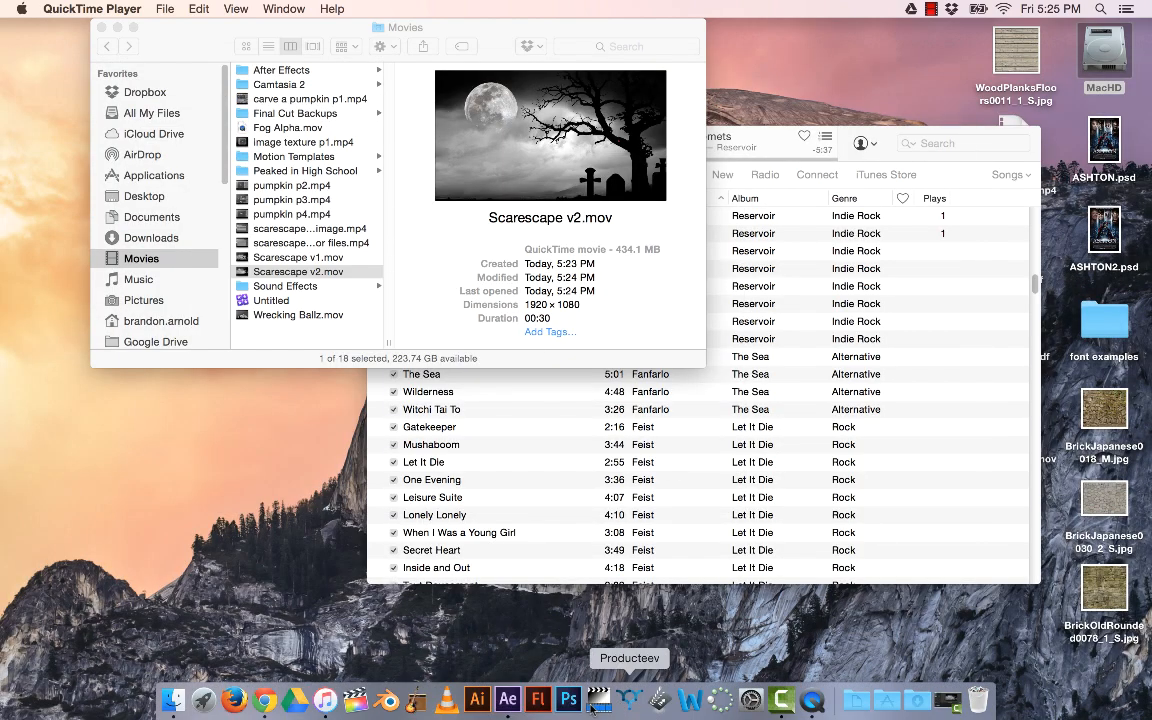
Switch back to After Effects and show the ghost 2 layer's transform properties in the Comp 1 timeline.
left_click(514, 708)
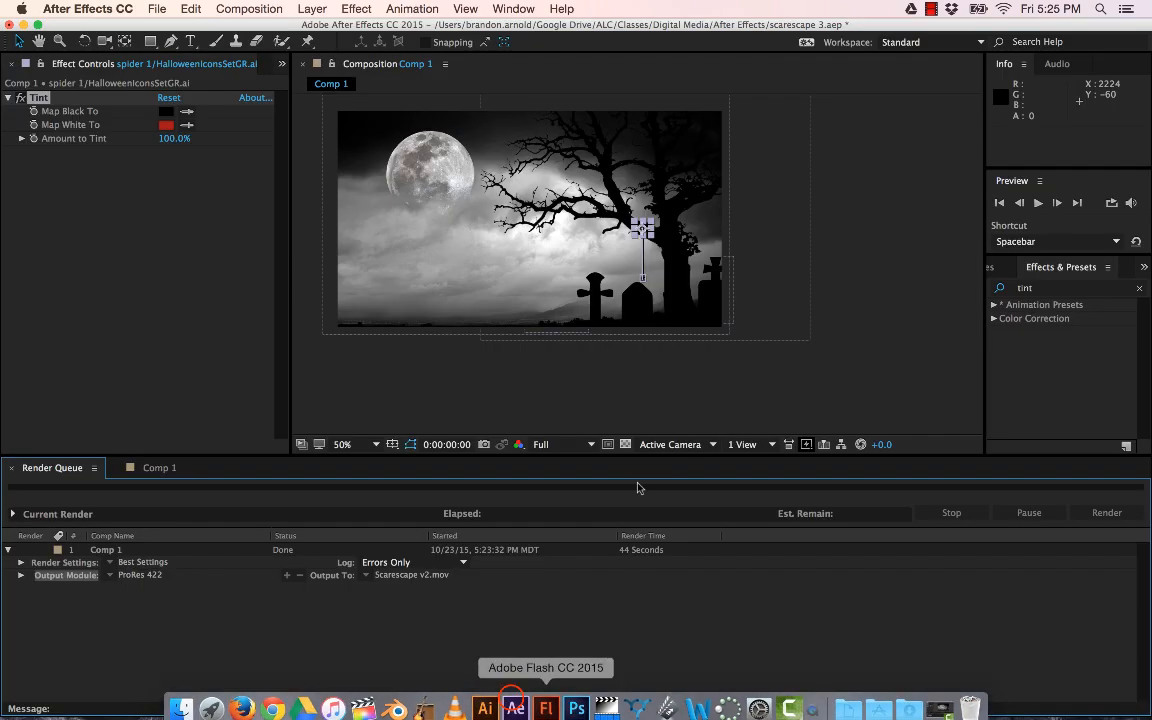
left_click(152, 469)
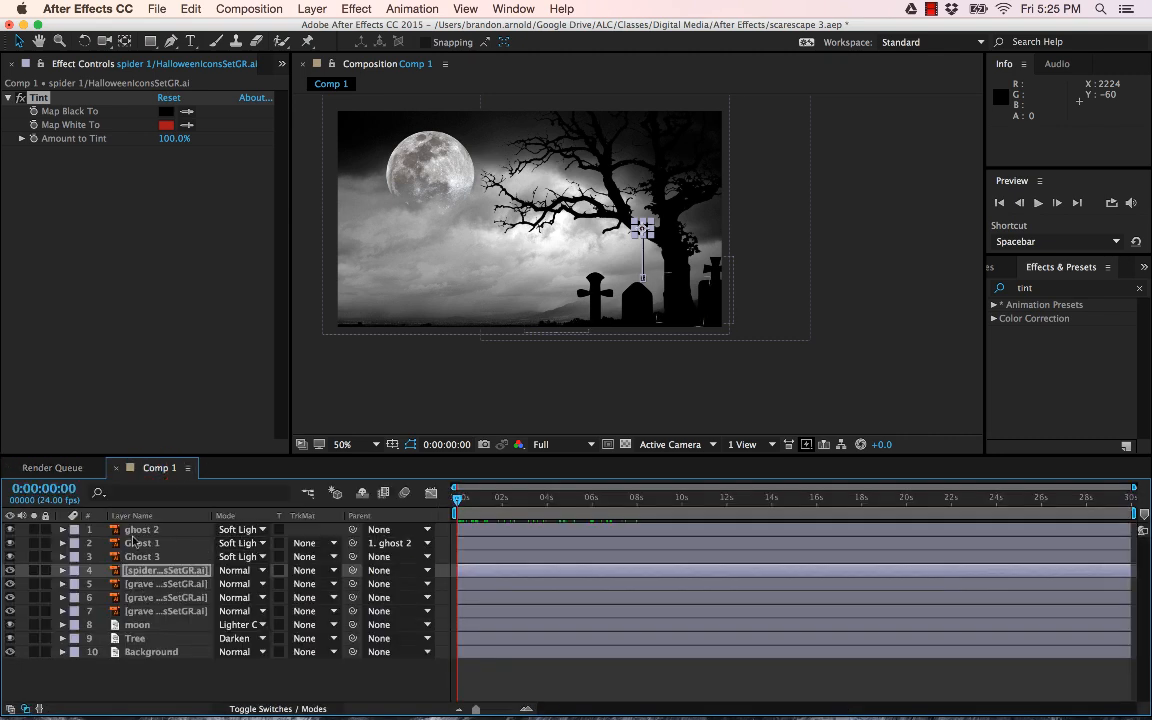
left_click(62, 530)
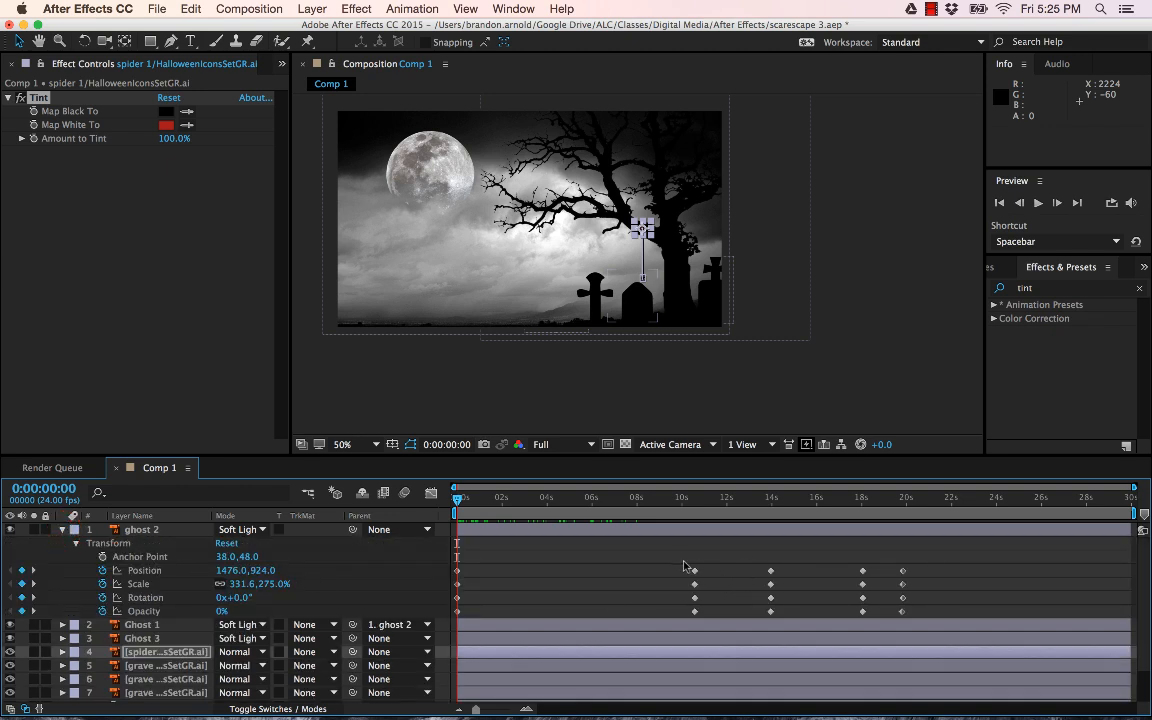
Shift ghost 2's last four keyframe columns earlier to start at 0:00:09:02, with the final two columns starting at 0:00:14:03.
left_click_drag(671, 558, 920, 620)
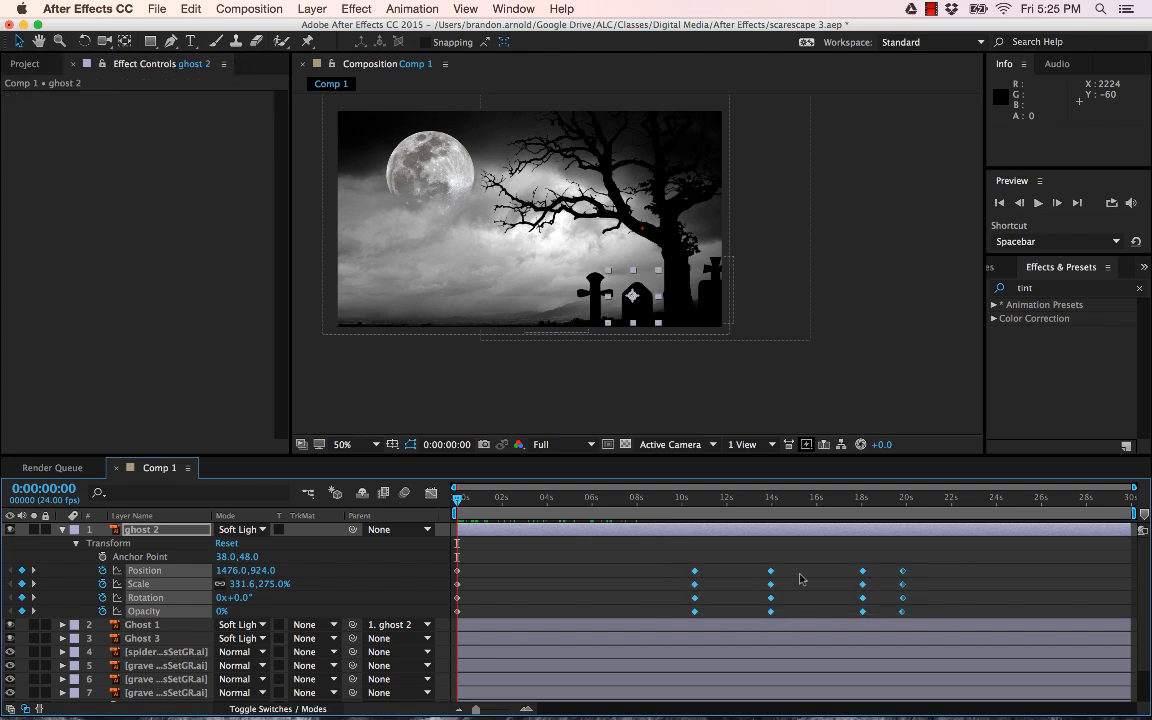
left_click_drag(696, 575, 662, 575)
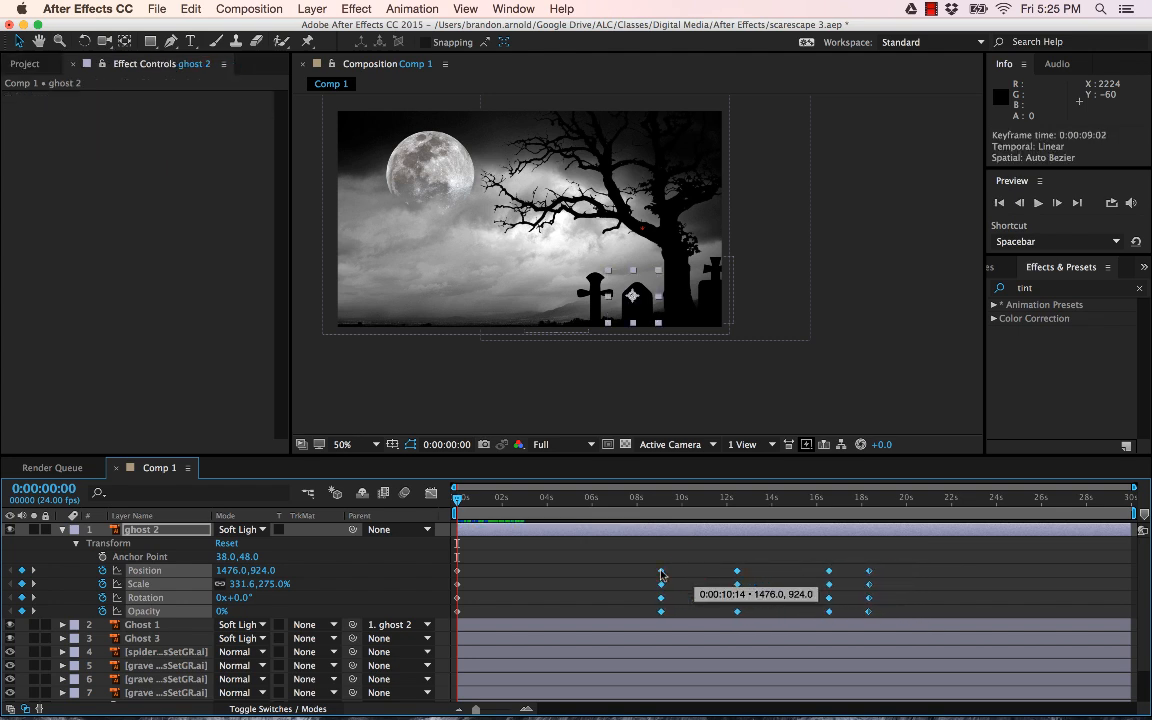
left_click_drag(660, 498, 737, 512)
left_click_drag(812, 556, 887, 617)
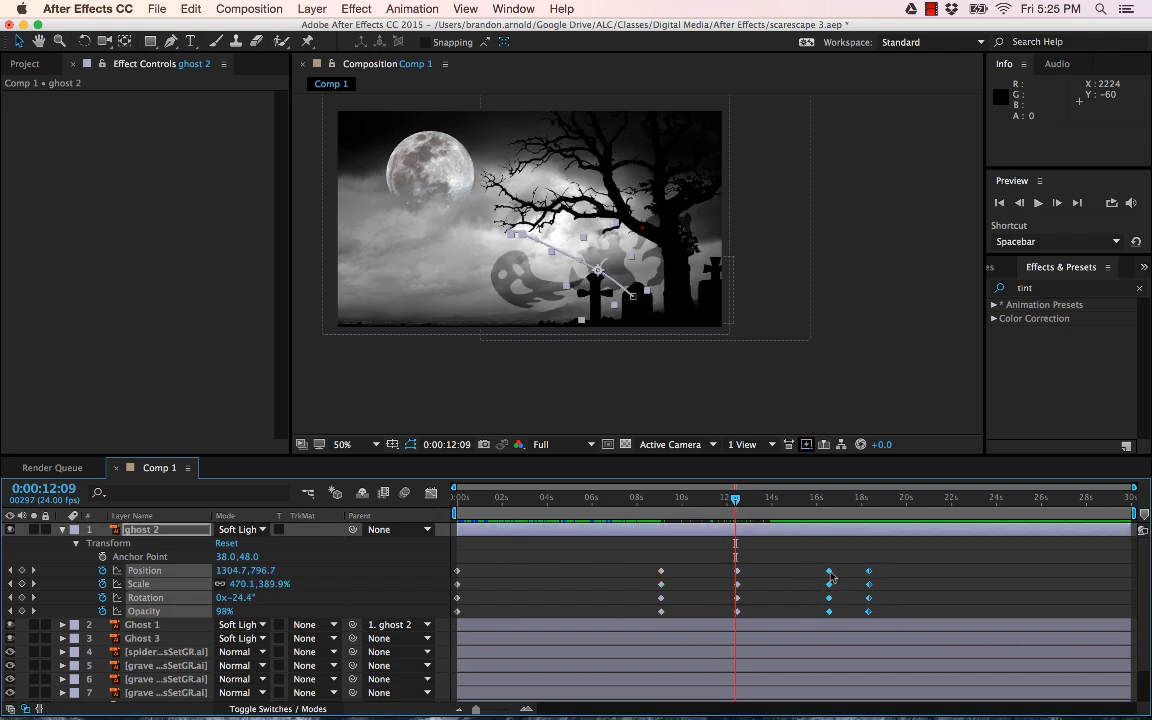
left_click_drag(830, 571, 775, 572)
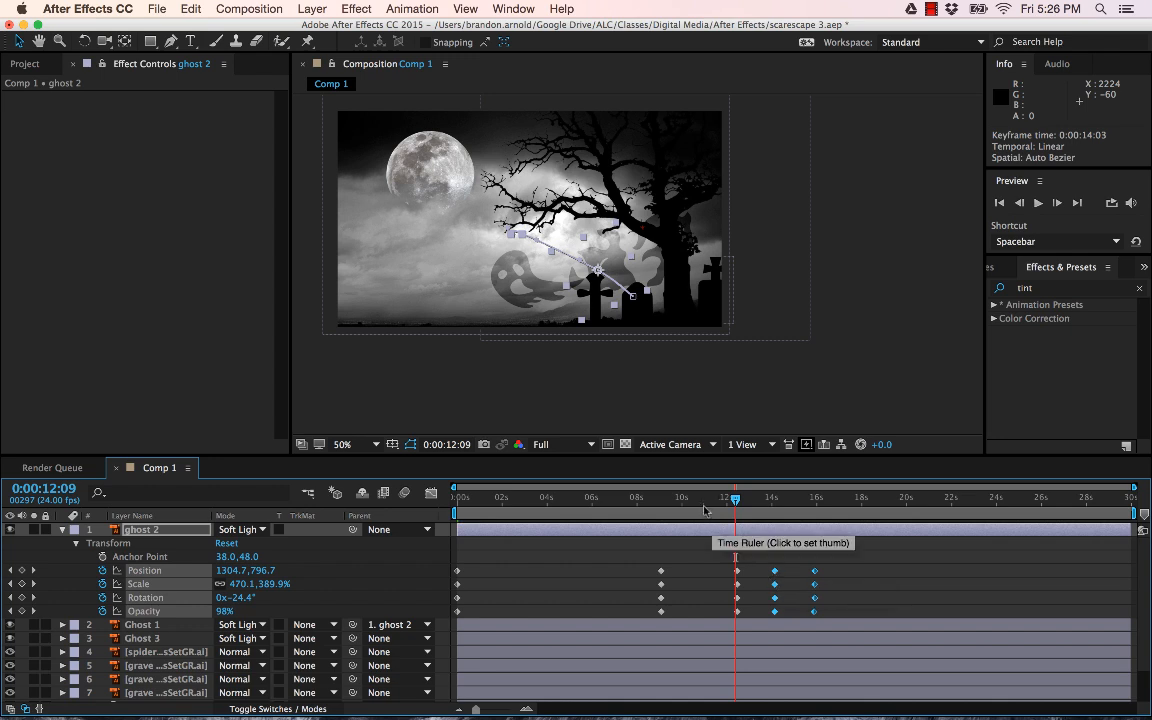
Preview the retimed ghost animation from about 0:00:09:04 at full resolution, then stop playback.
left_click(664, 499)
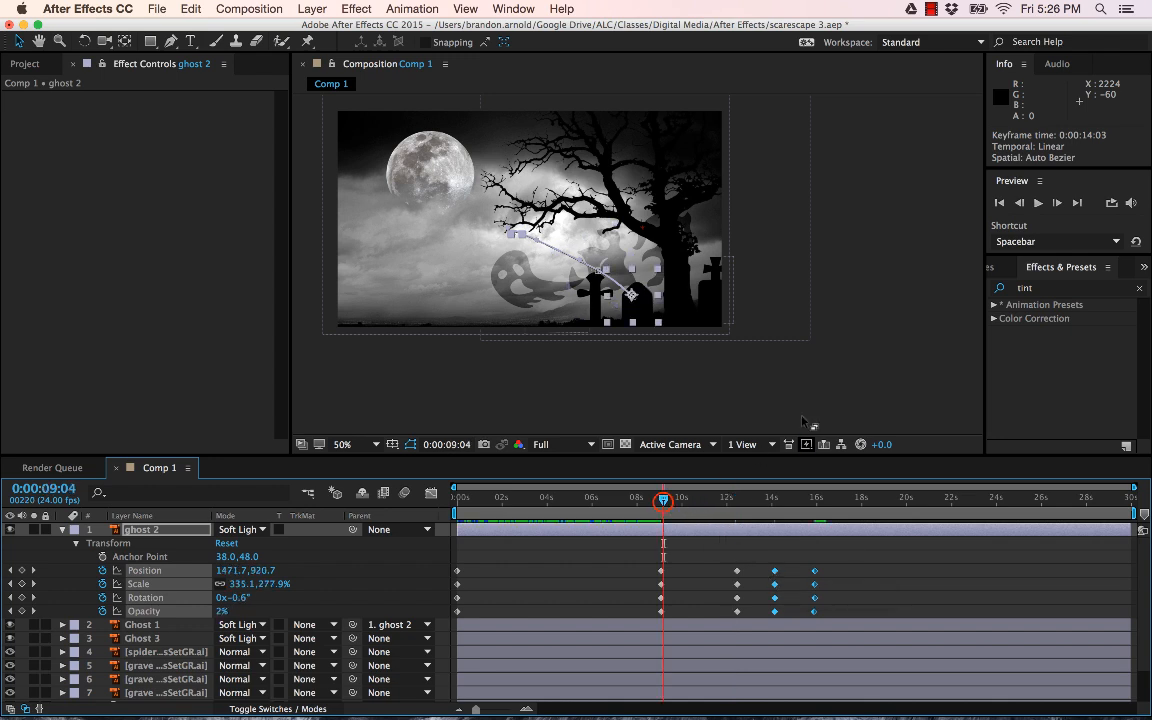
left_click(1038, 203)
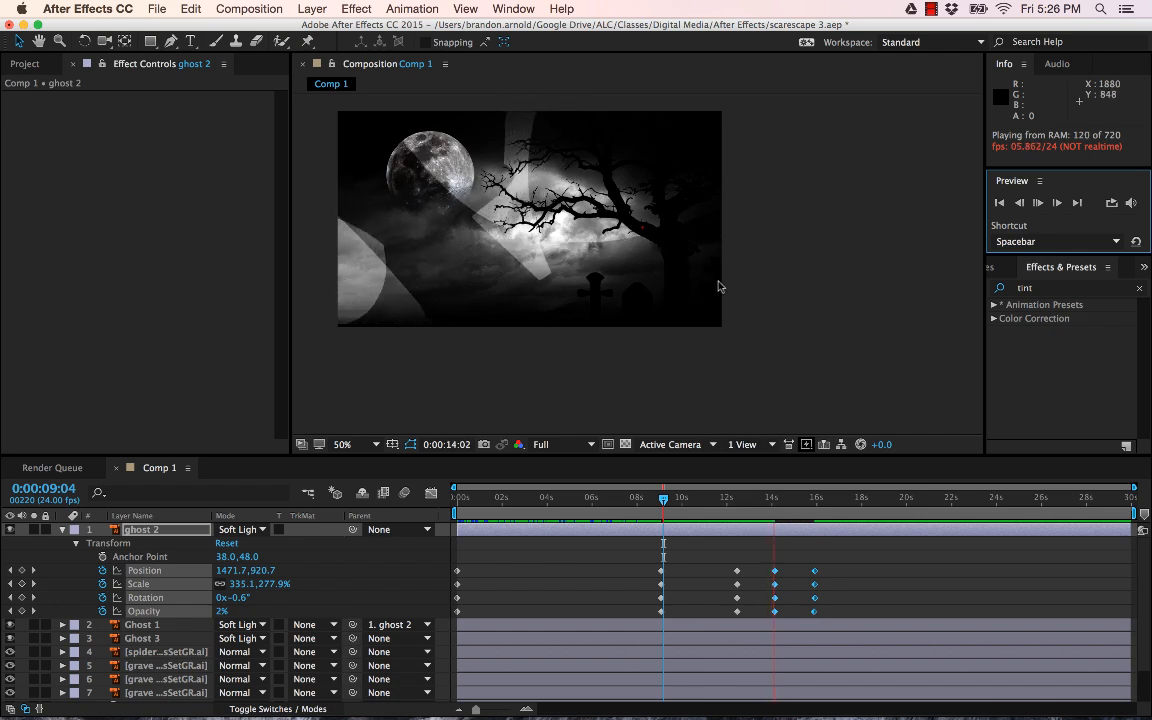
left_click(1038, 203)
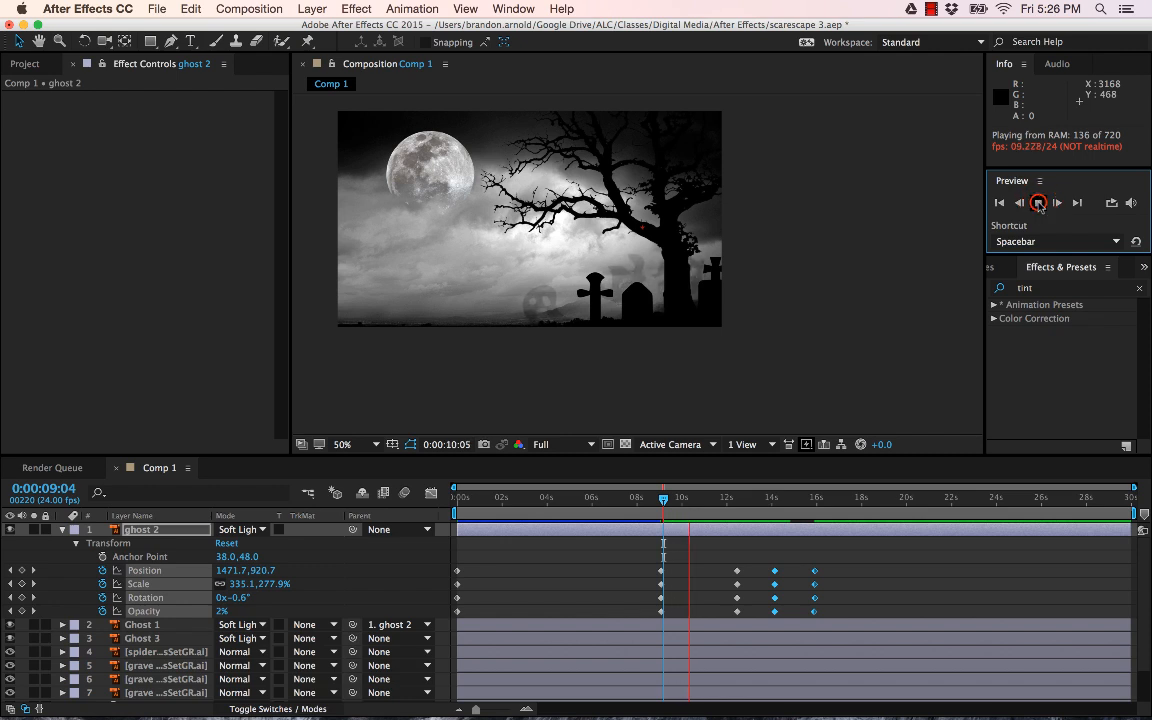
left_click(1038, 203)
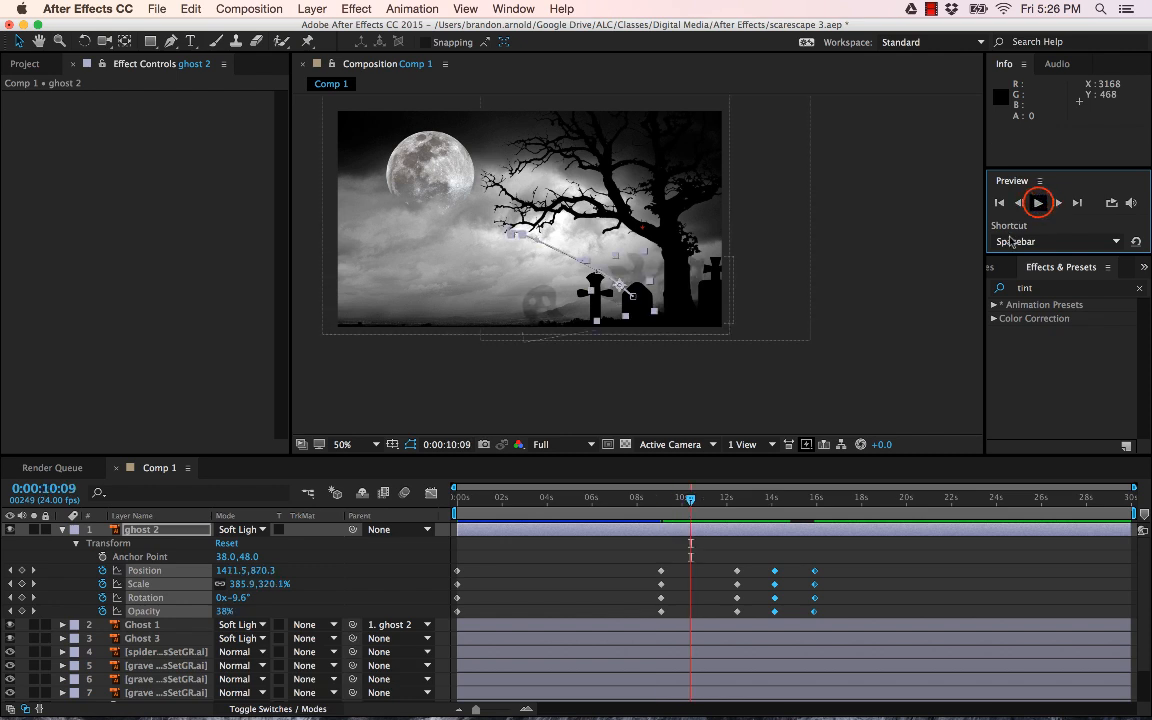
Lower the composition's preview resolution to Quarter and play the ghost animation from 0:00:09:01.
left_click(569, 447)
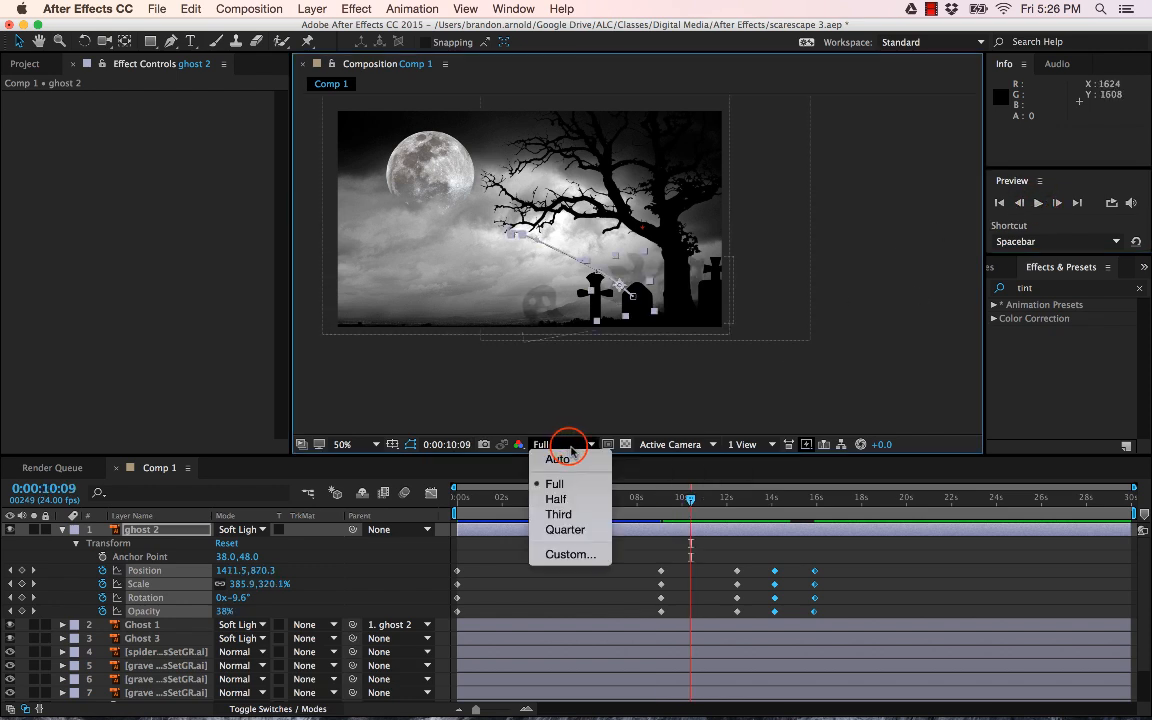
left_click(569, 530)
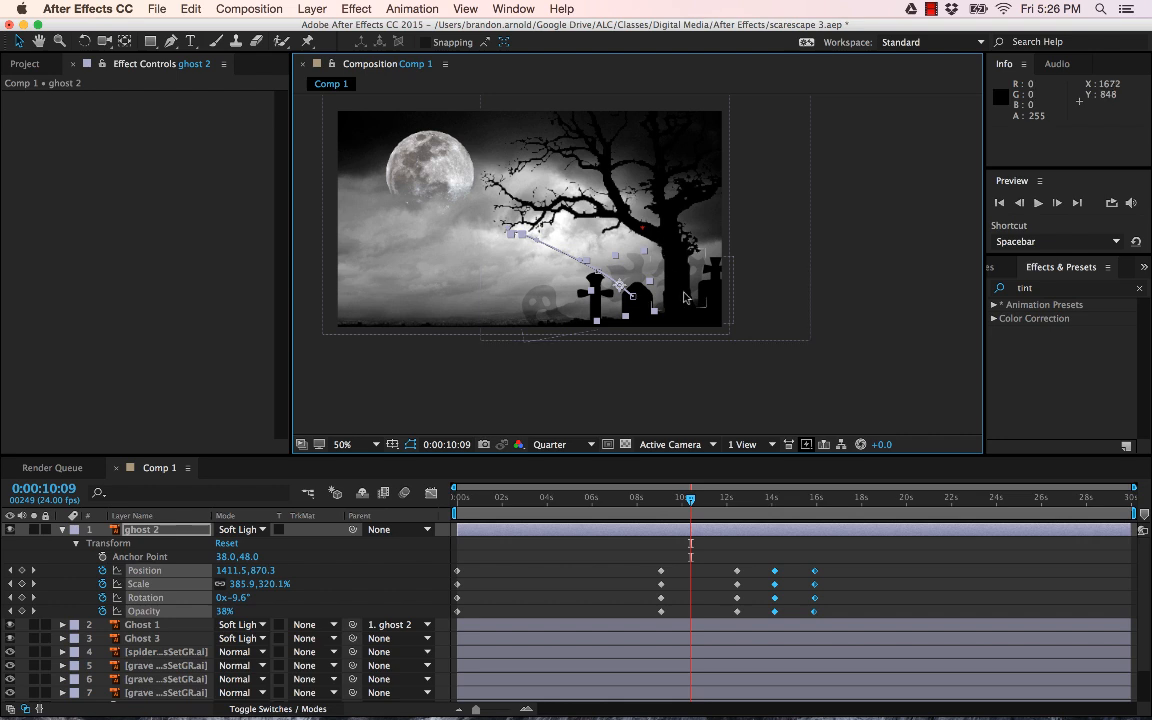
left_click(1038, 203)
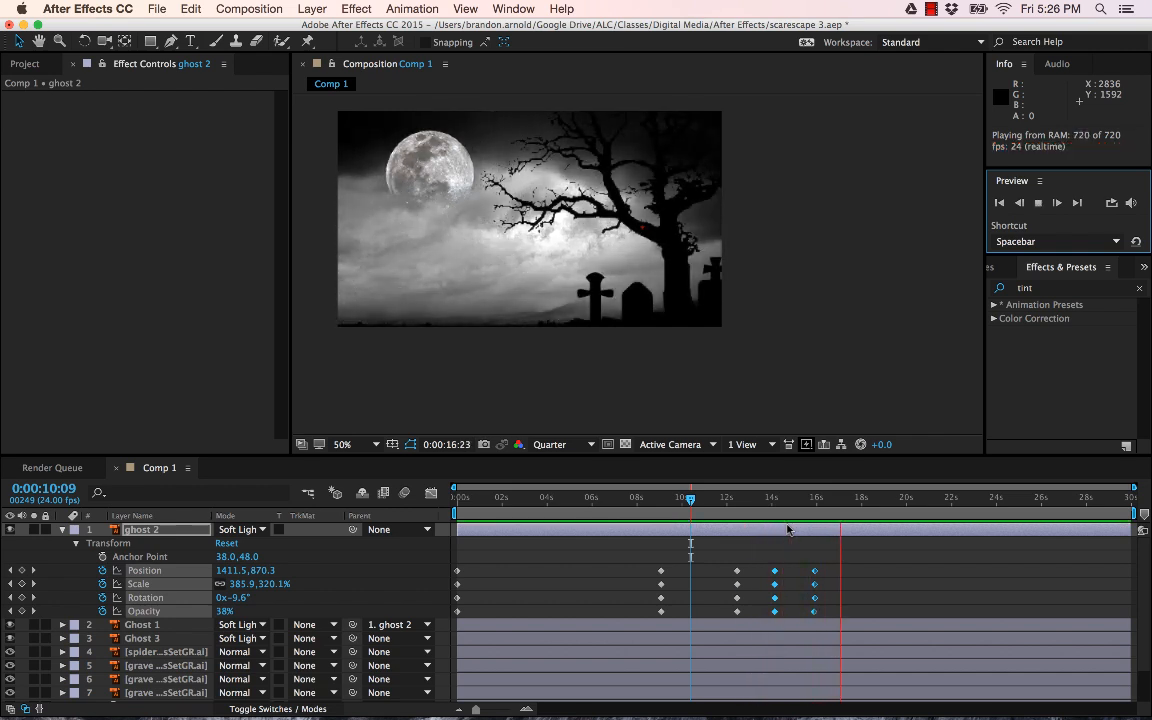
left_click(660, 500)
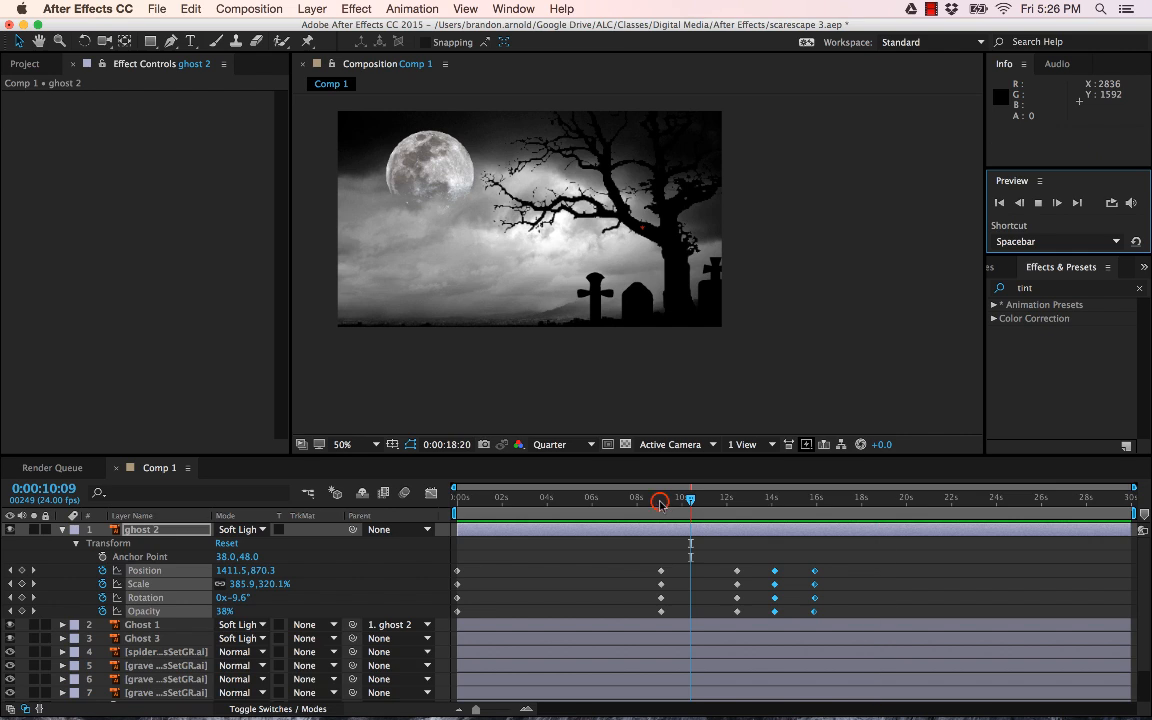
left_click(1039, 203)
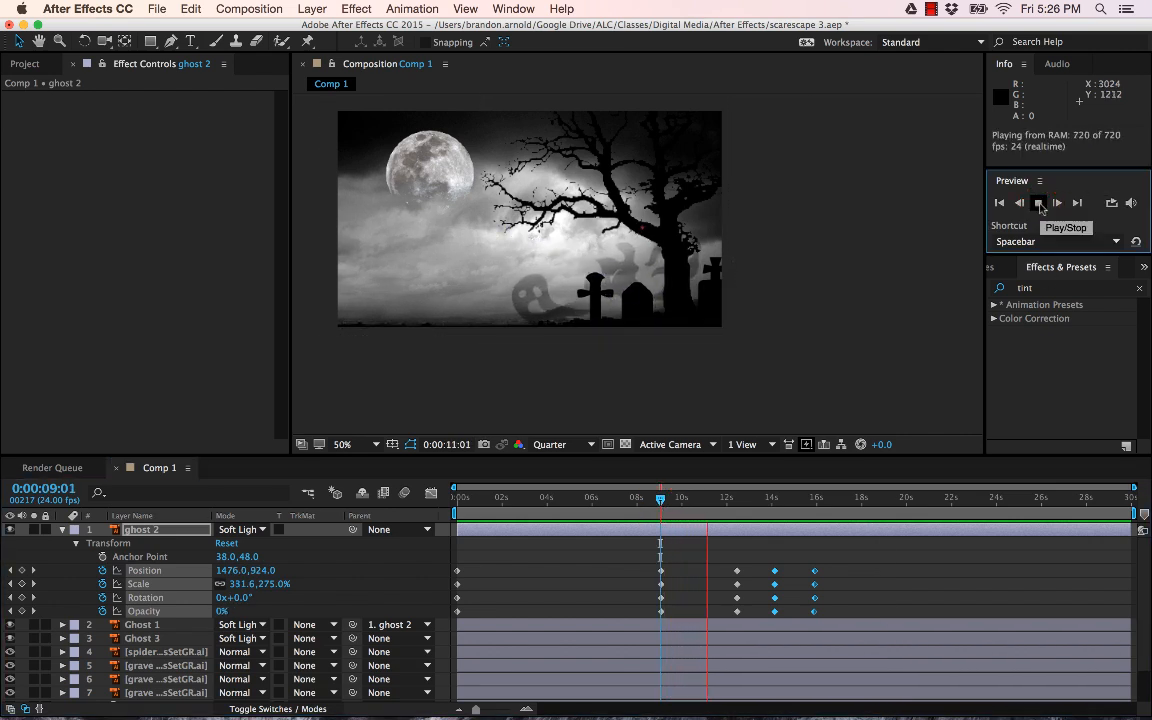
left_click(1039, 204)
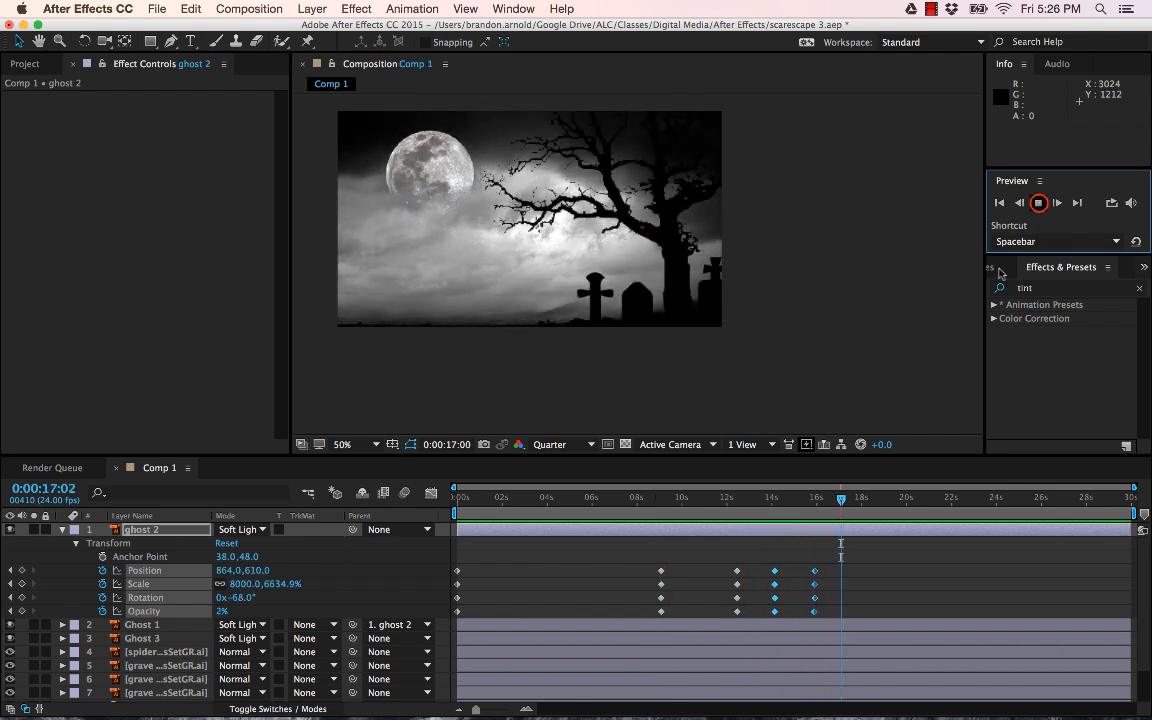
Tighten ghost 2's last three keyframe columns to about 12 seconds, 0:00:13:05 and about 14 seconds.
left_click_drag(765, 558, 829, 618)
left_click_drag(797, 553, 792, 605)
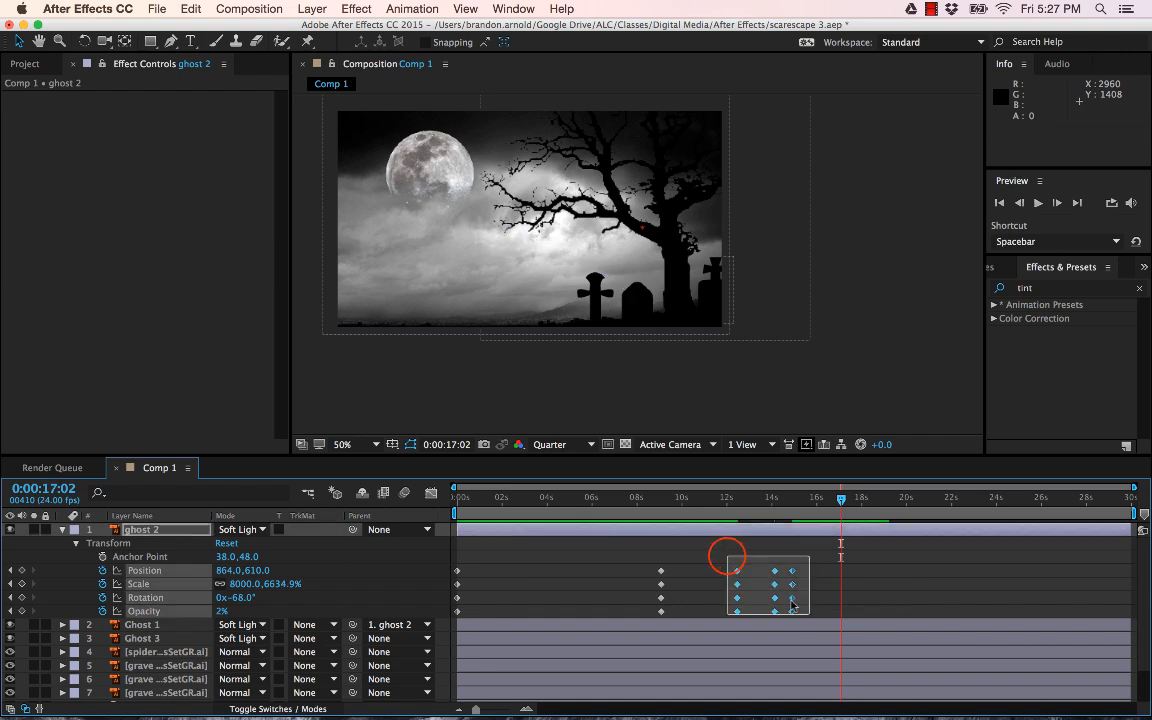
mouse_move(736, 573)
left_mouse_down()
mouse_move(723, 576)
mouse_move(786, 618)
mouse_move(754, 572)
left_mouse_up()
left_click(751, 560)
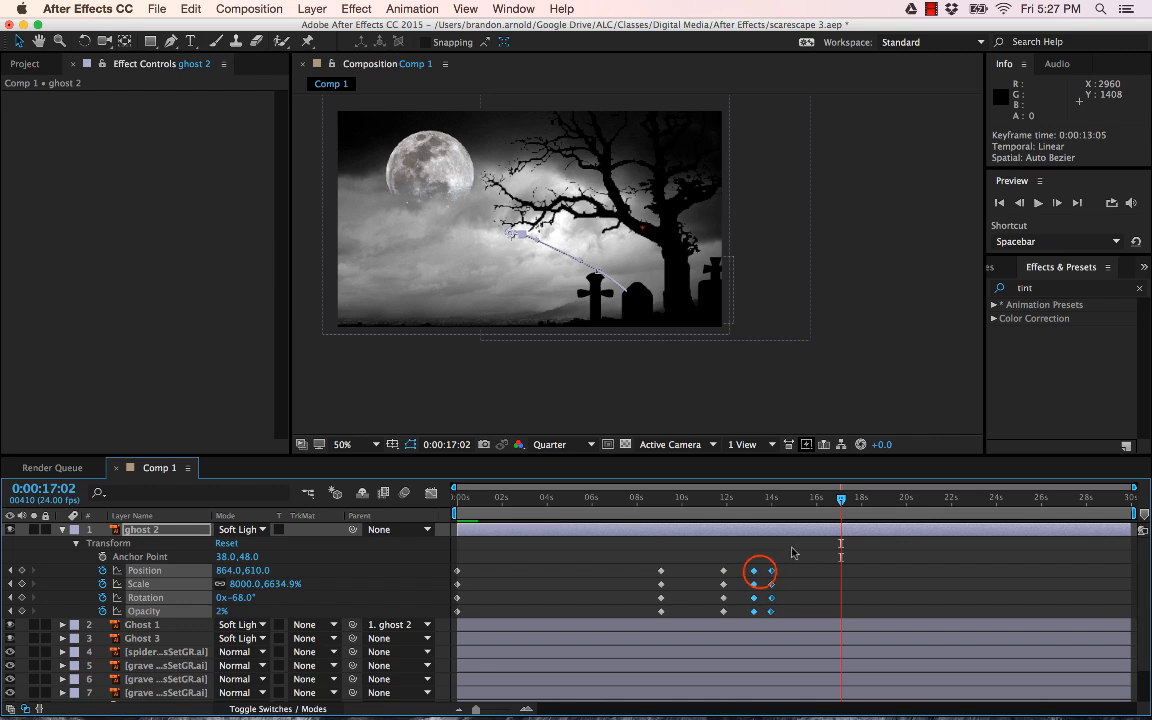
Preview the tightened ghost 2 animation from 0:00:11:04 through its final keyframes.
left_click(1039, 203)
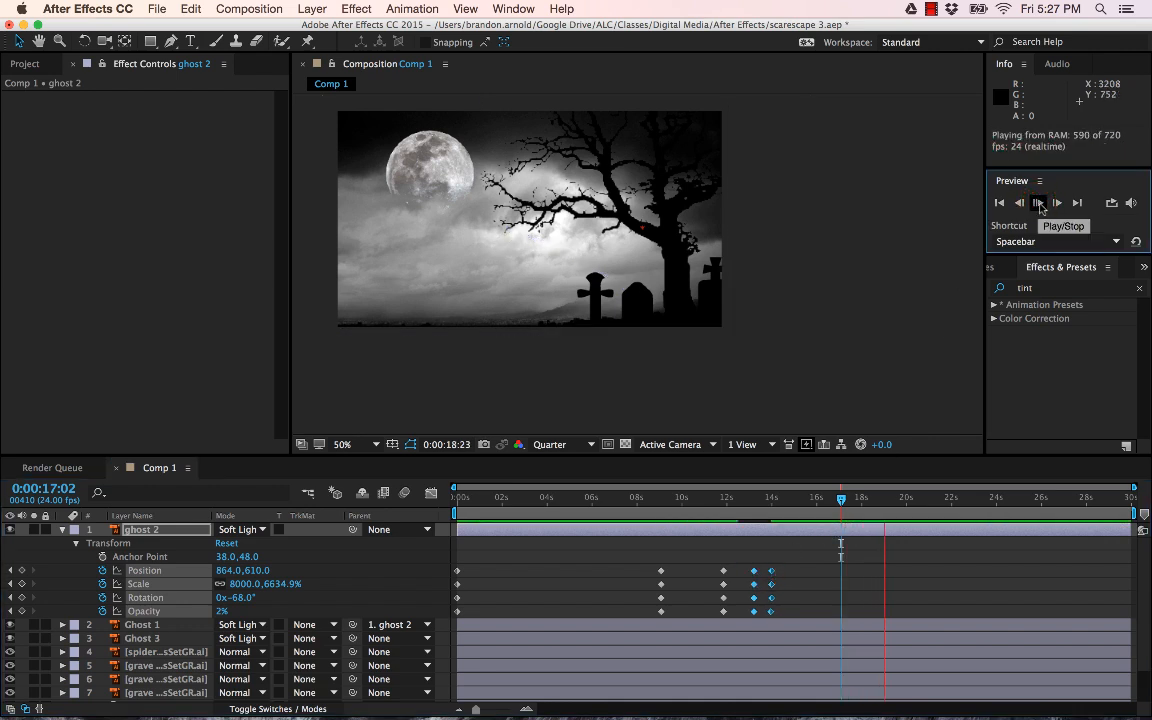
left_click(707, 500)
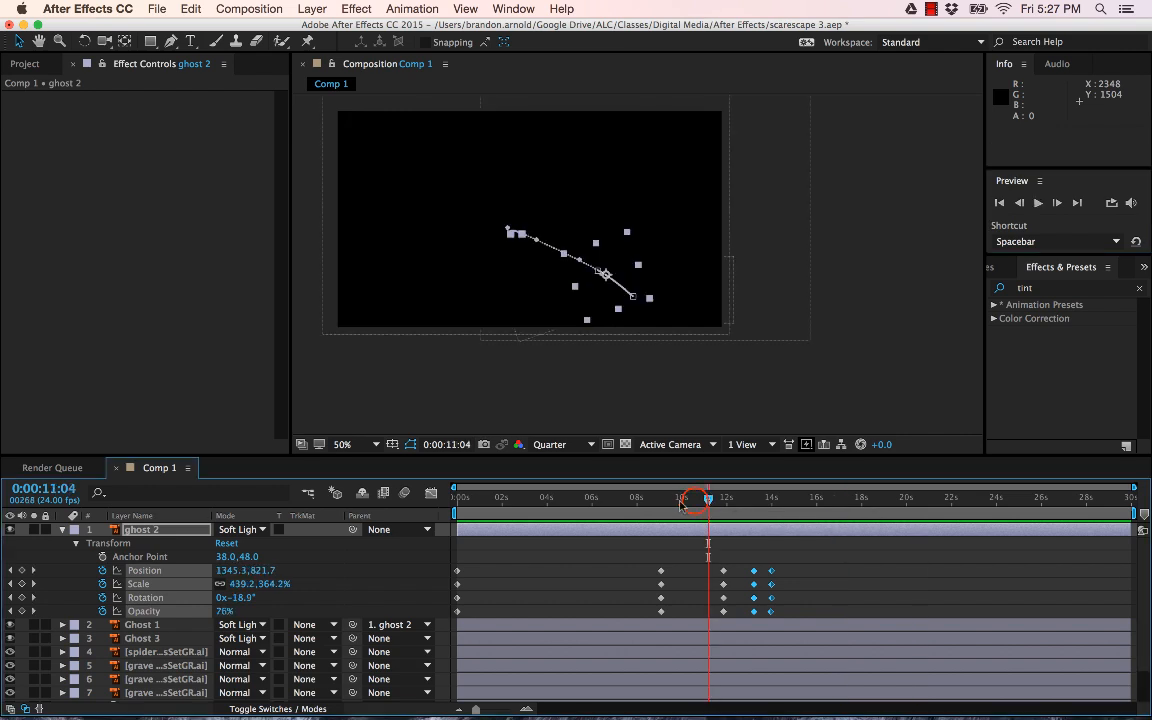
left_click(1036, 203)
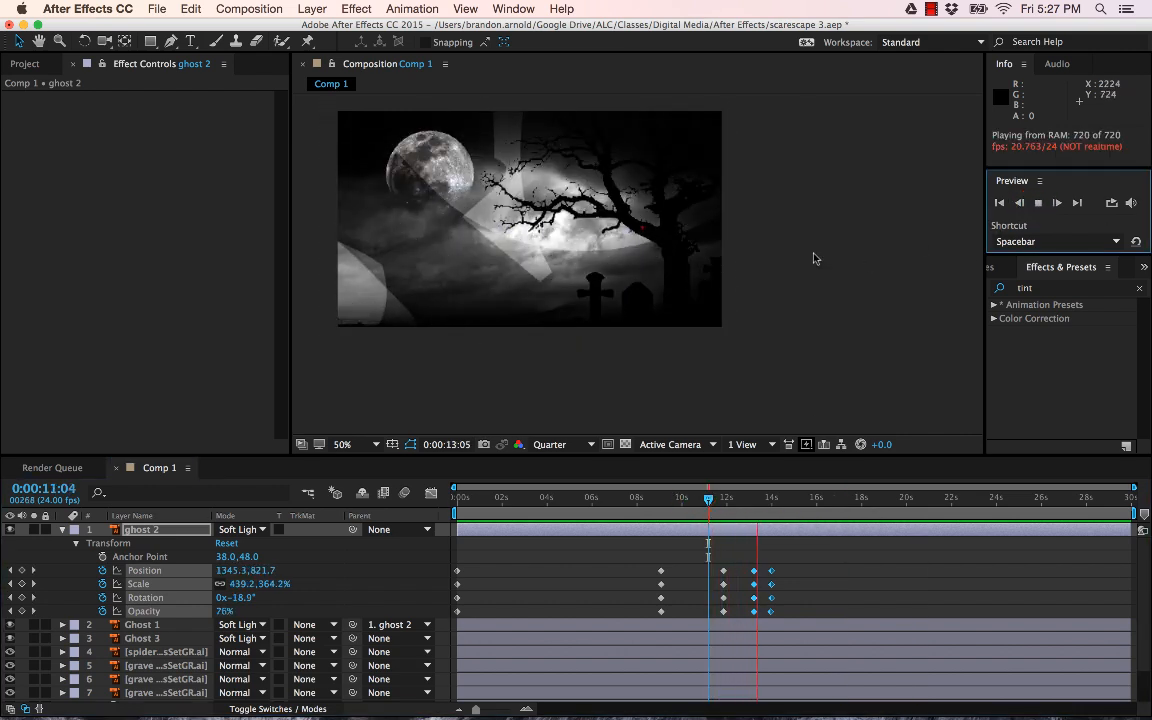
key("space")
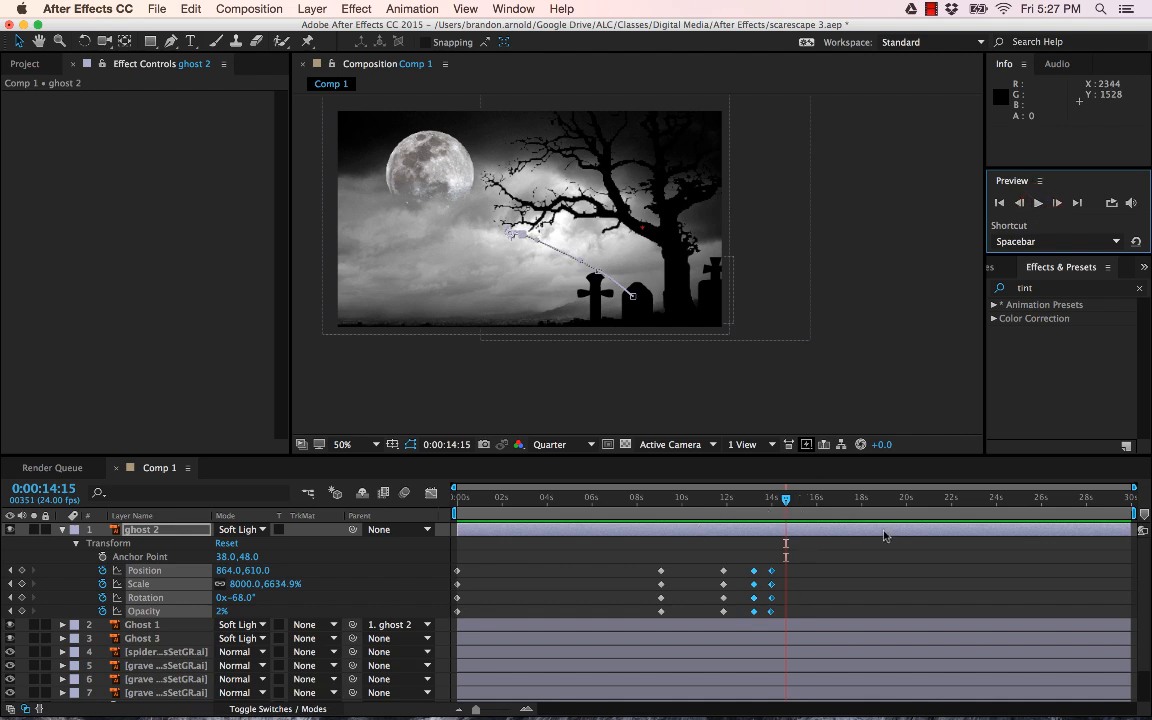
scroll(810, 587, "down", 1)
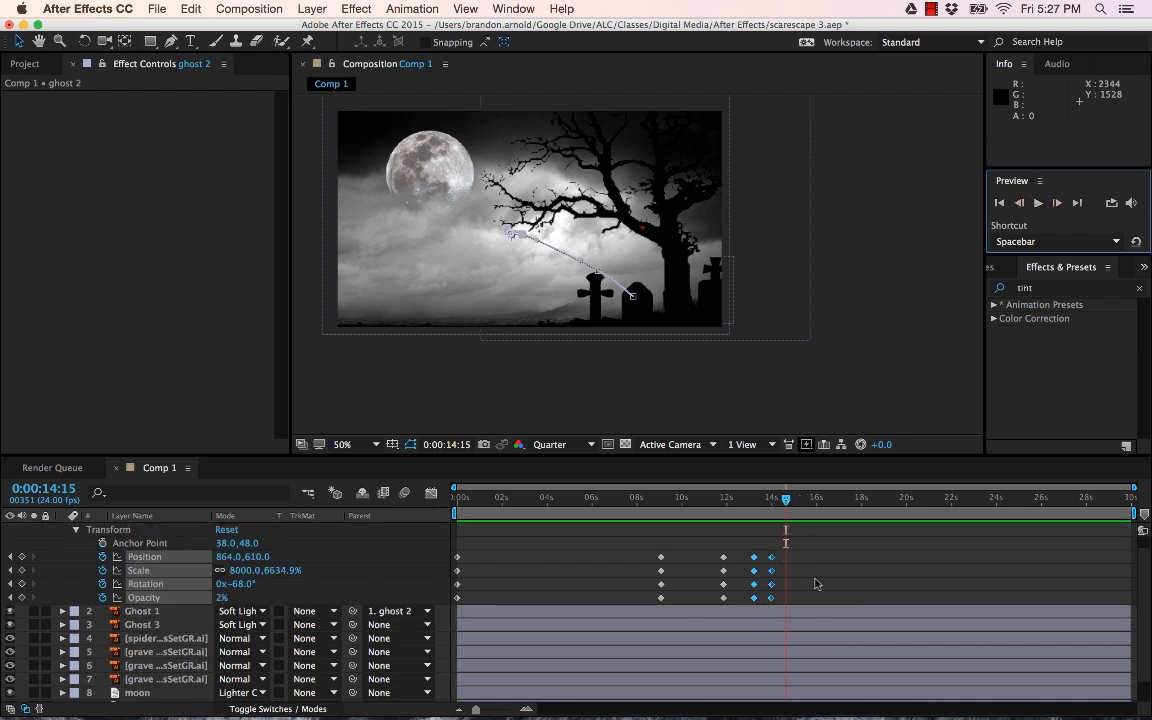
scroll(810, 600, "up", 1)
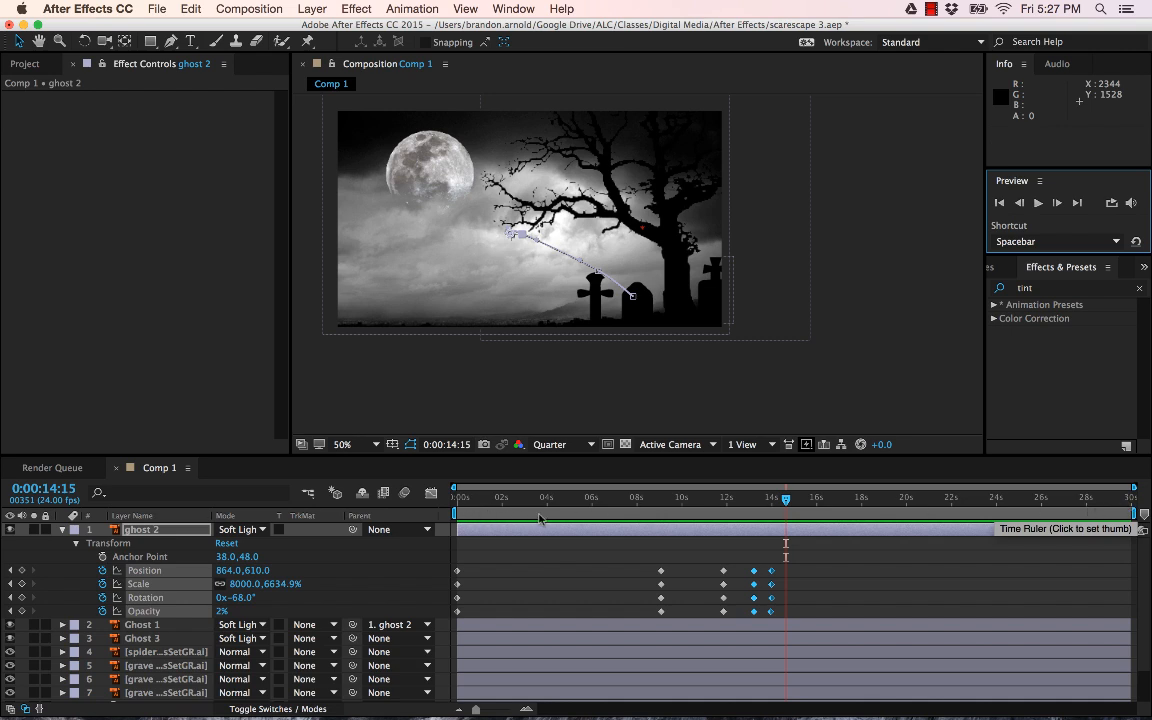
Check the duration in Comp 1's composition settings and close them without changes.
left_click(249, 9)
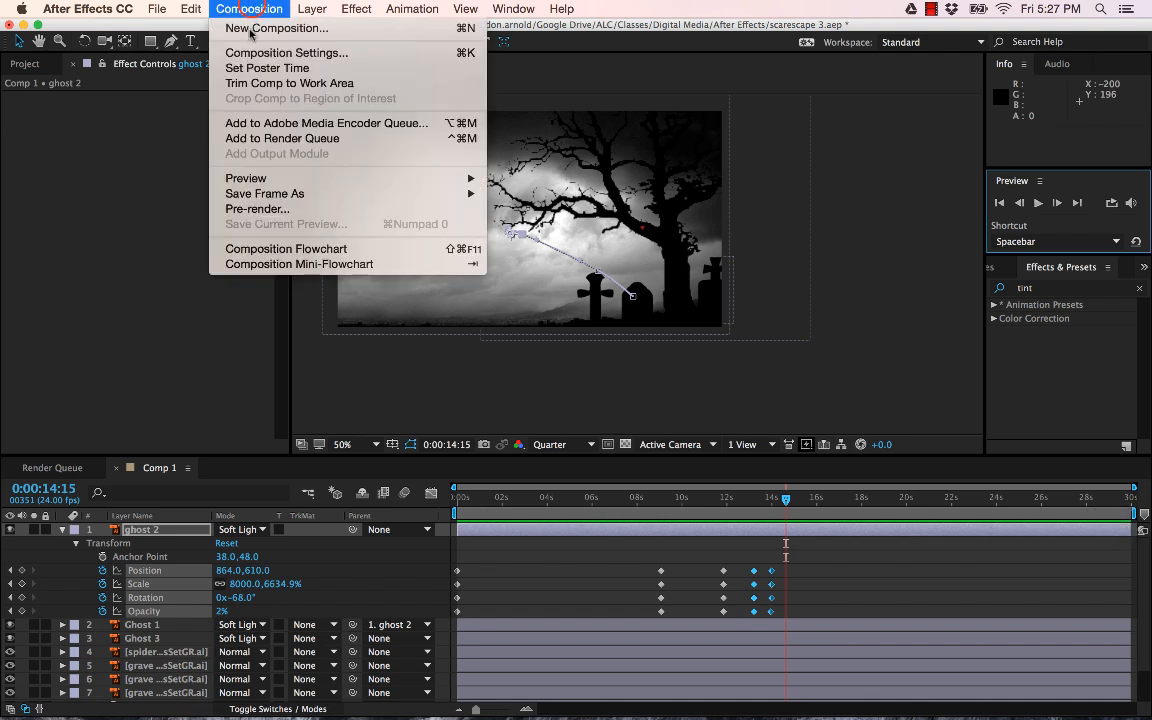
left_click(269, 54)
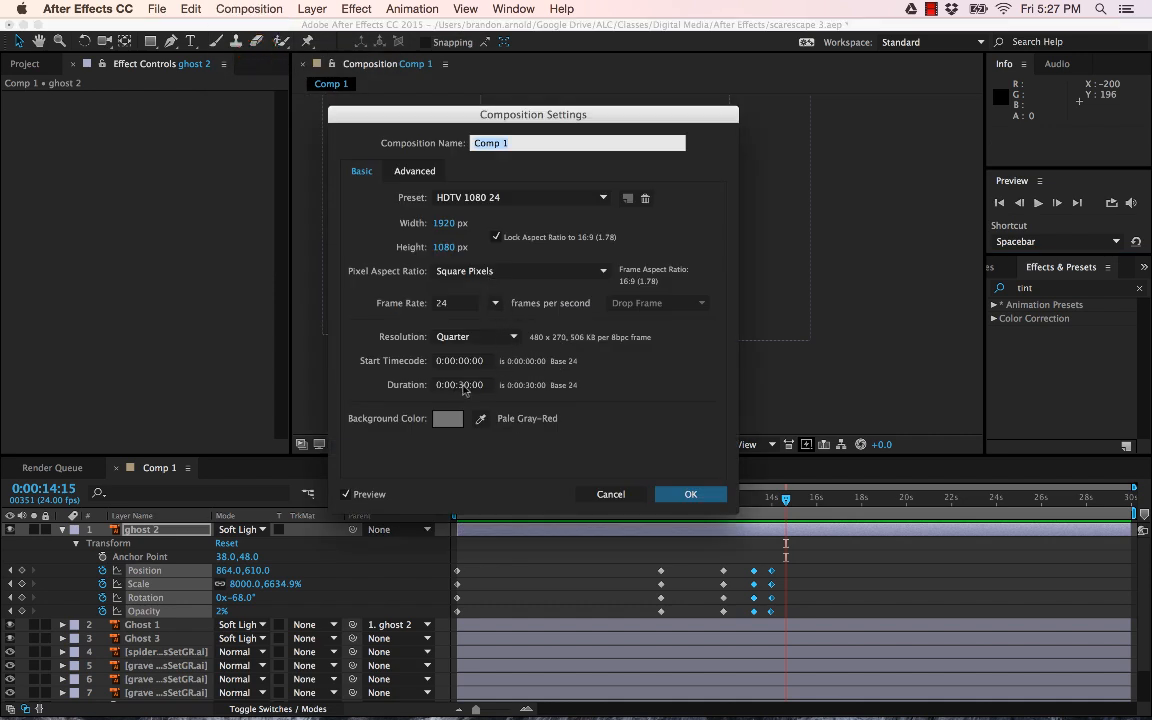
left_click(463, 386)
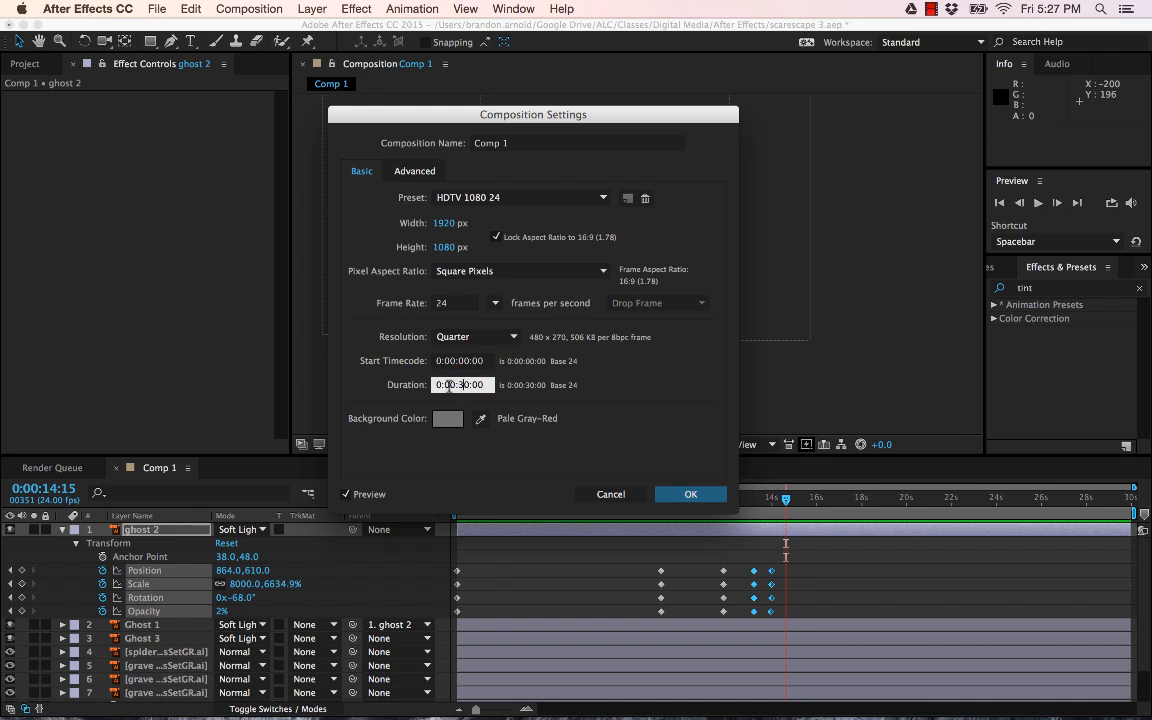
left_click(611, 495)
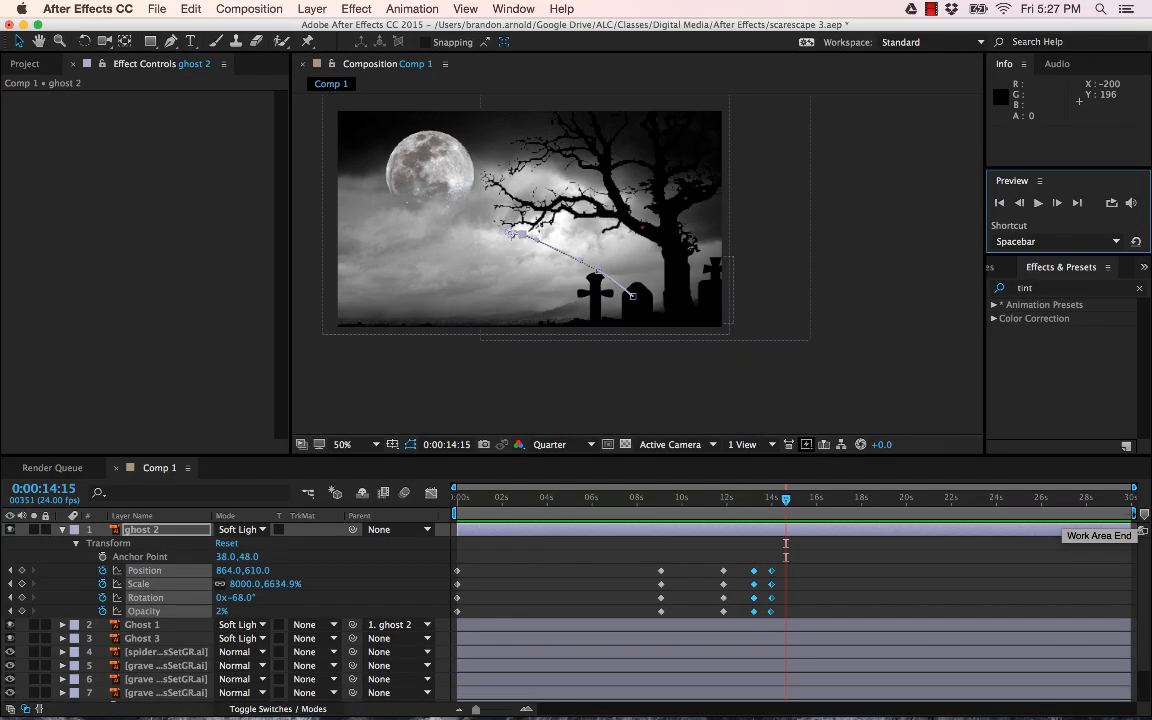
End the work area at 0:00:15:21 and trim Comp 1 to the work area.
left_click_drag(1134, 513, 817, 513)
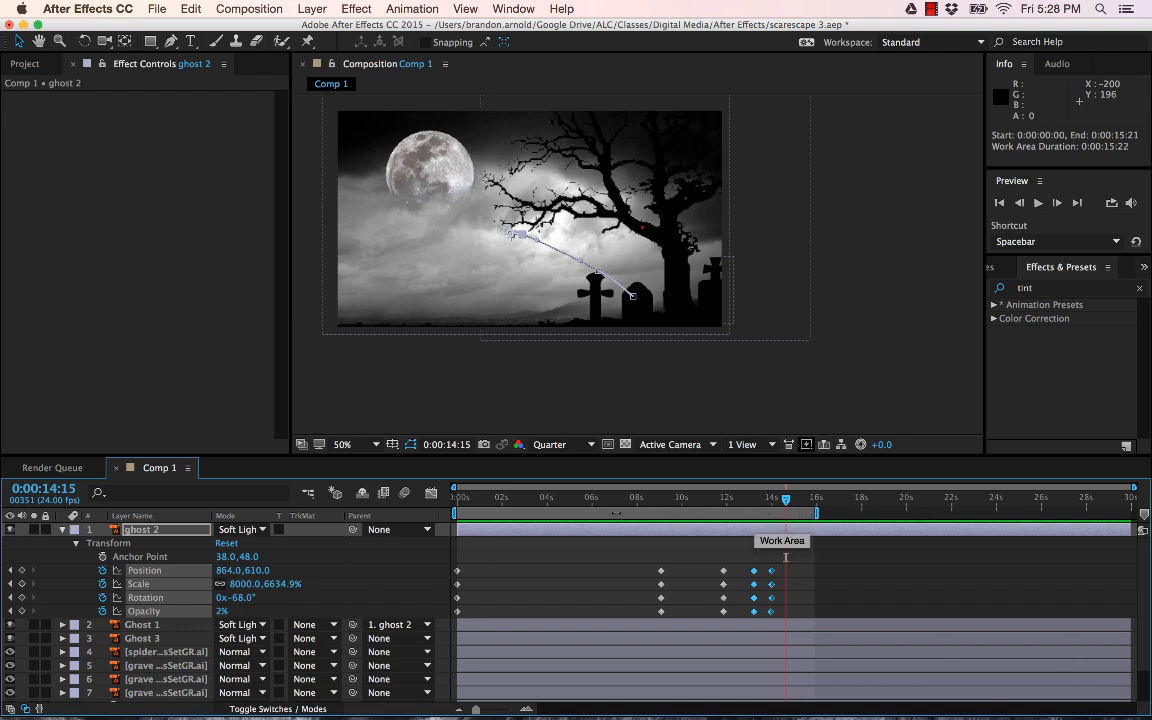
right_click(706, 513)
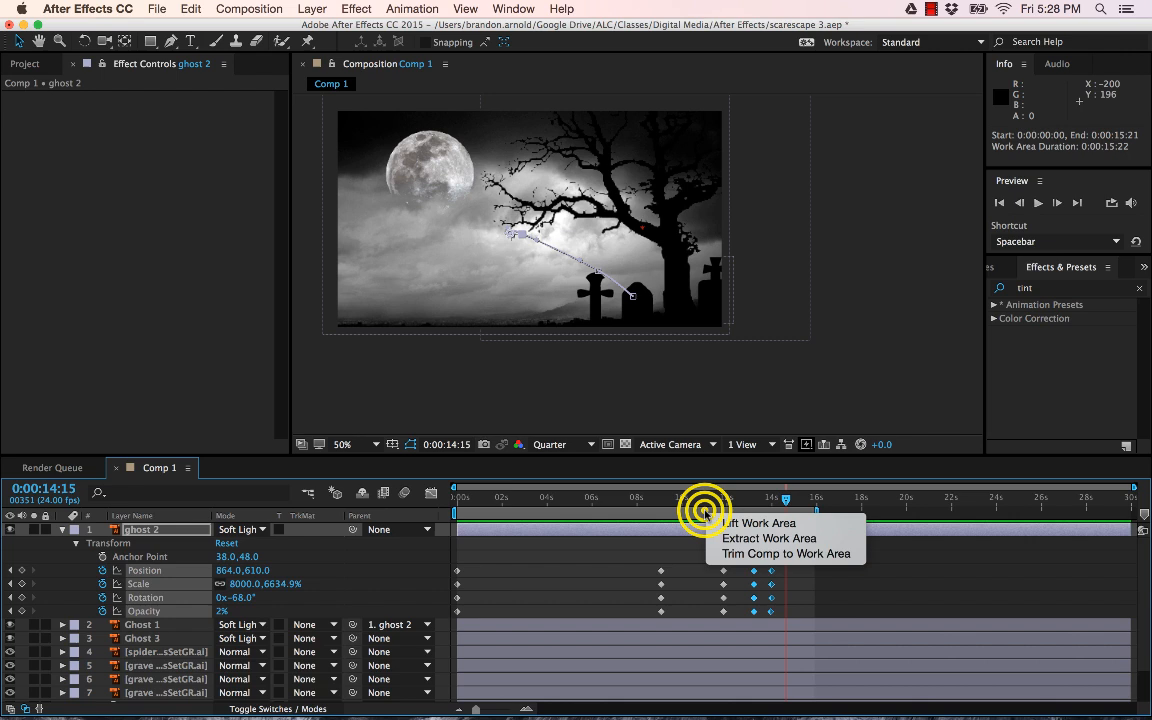
left_click(790, 555)
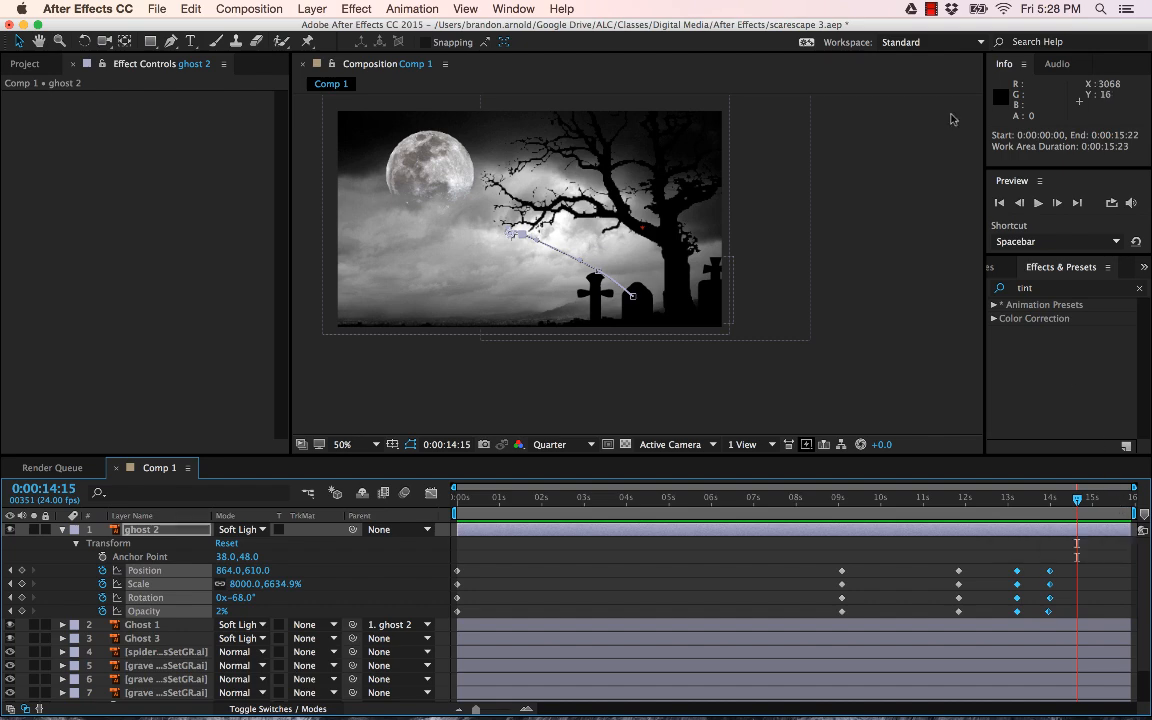
Add the trimmed Comp 1 to the render queue.
left_click(156, 9)
mouse_move(330, 245)
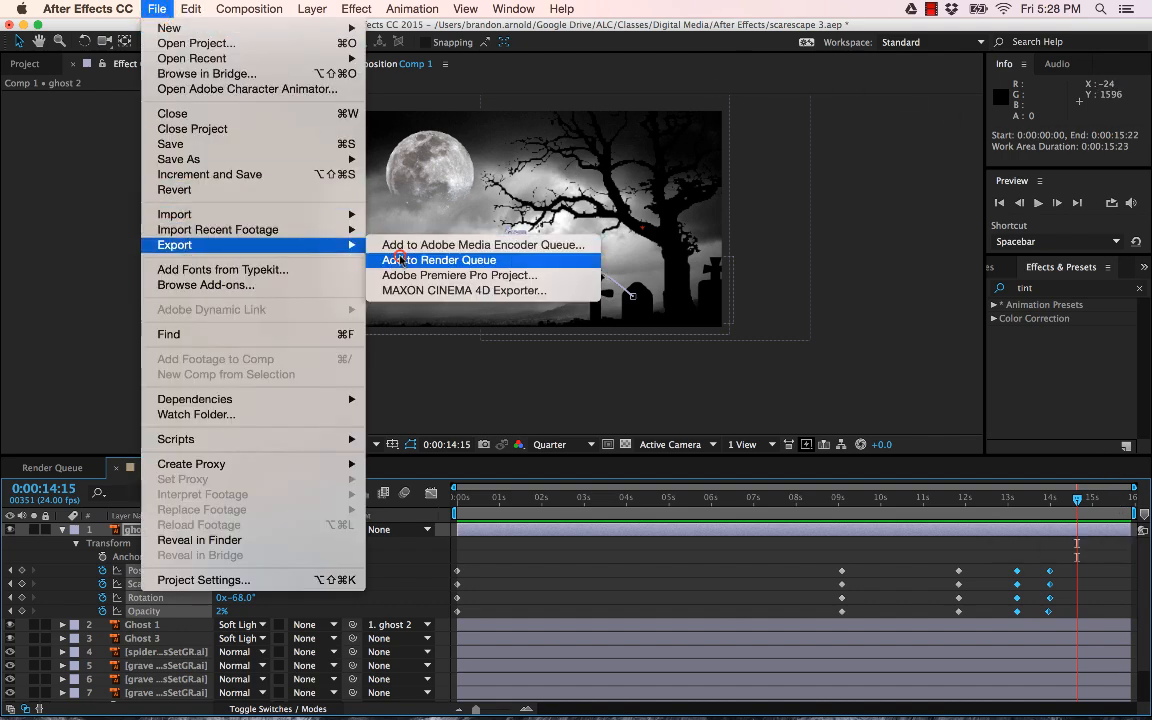
left_click(392, 260)
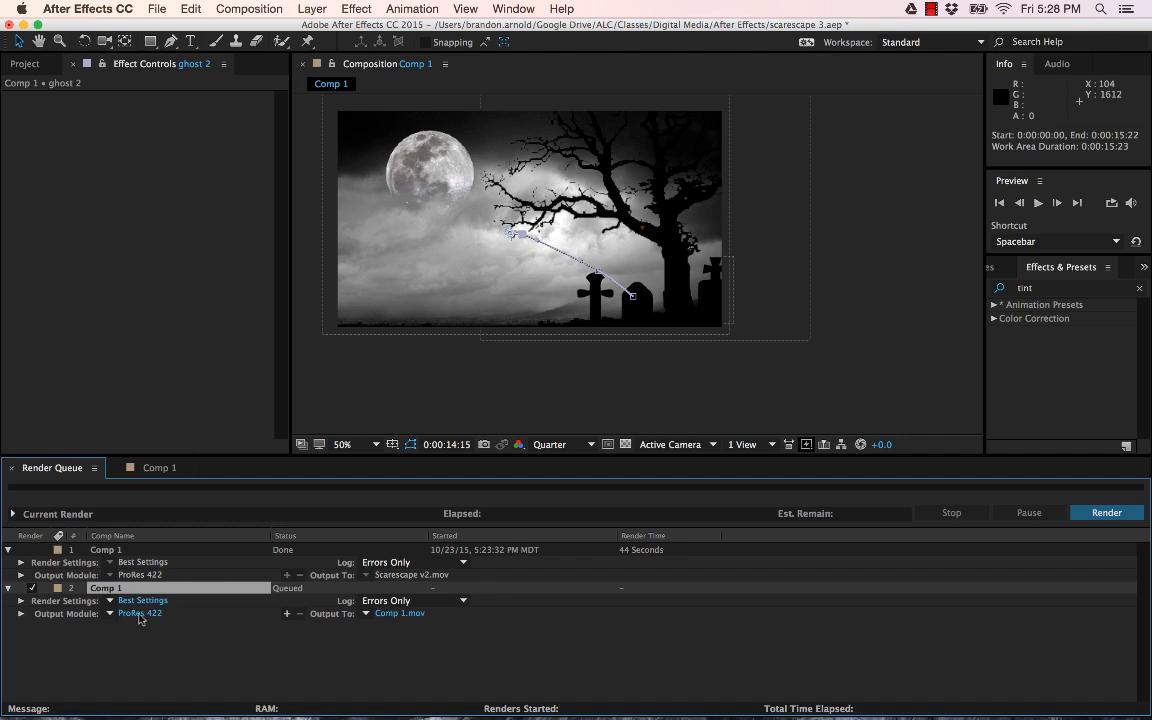
Set the queued output movie to Scarescape 3 in the Movies folder and render it.
left_click(390, 614)
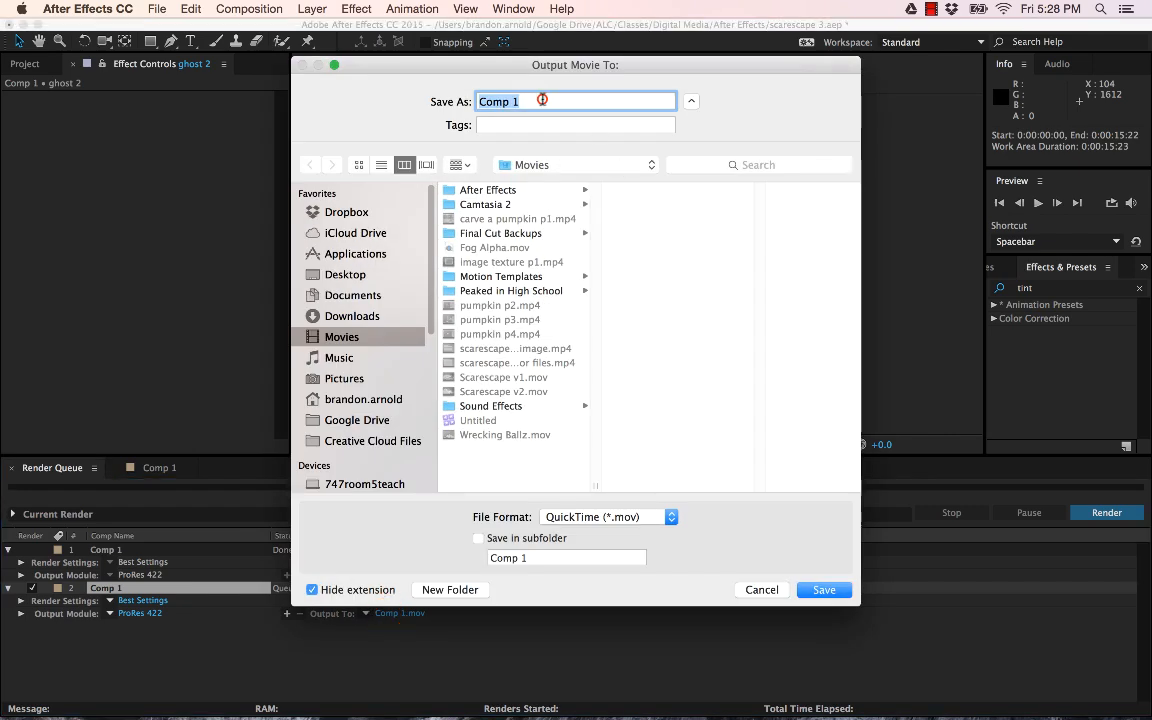
type("Scarescape 3")
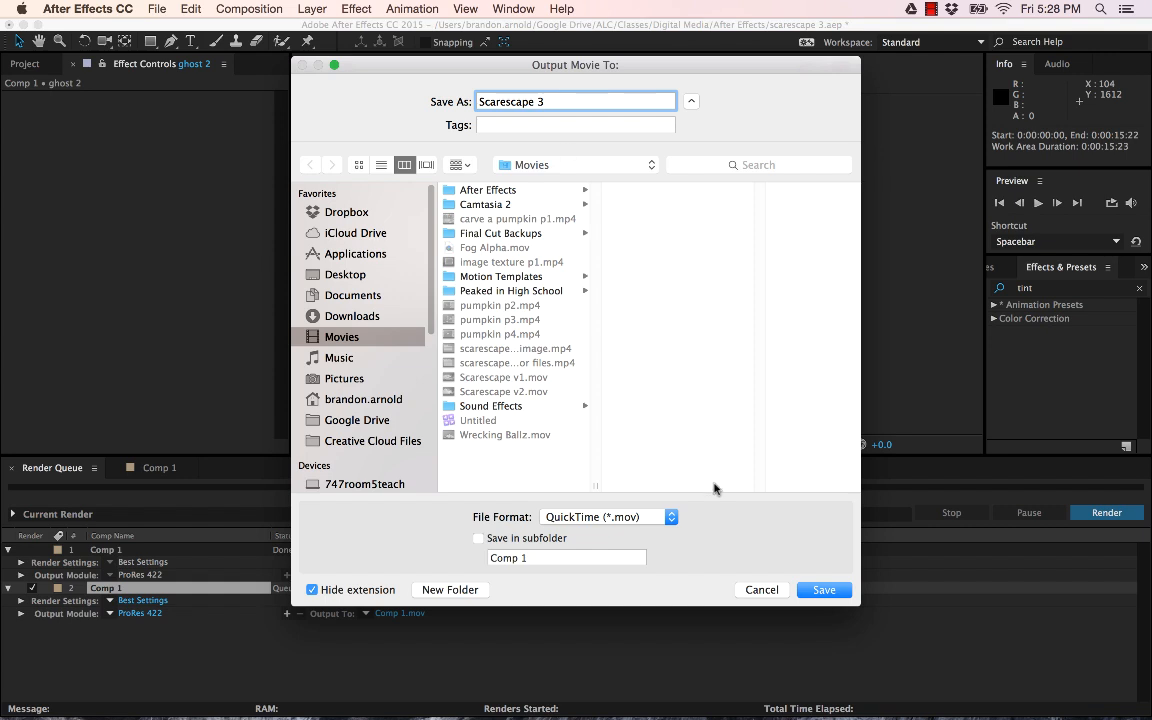
left_click(818, 591)
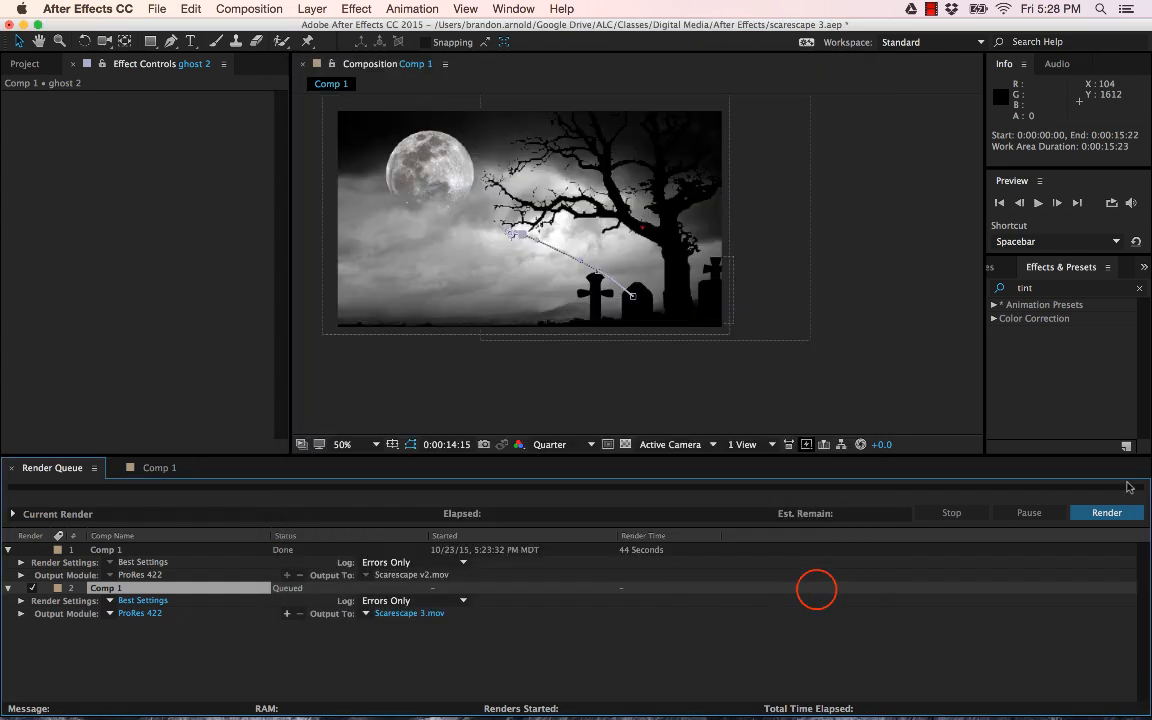
left_click(1105, 512)
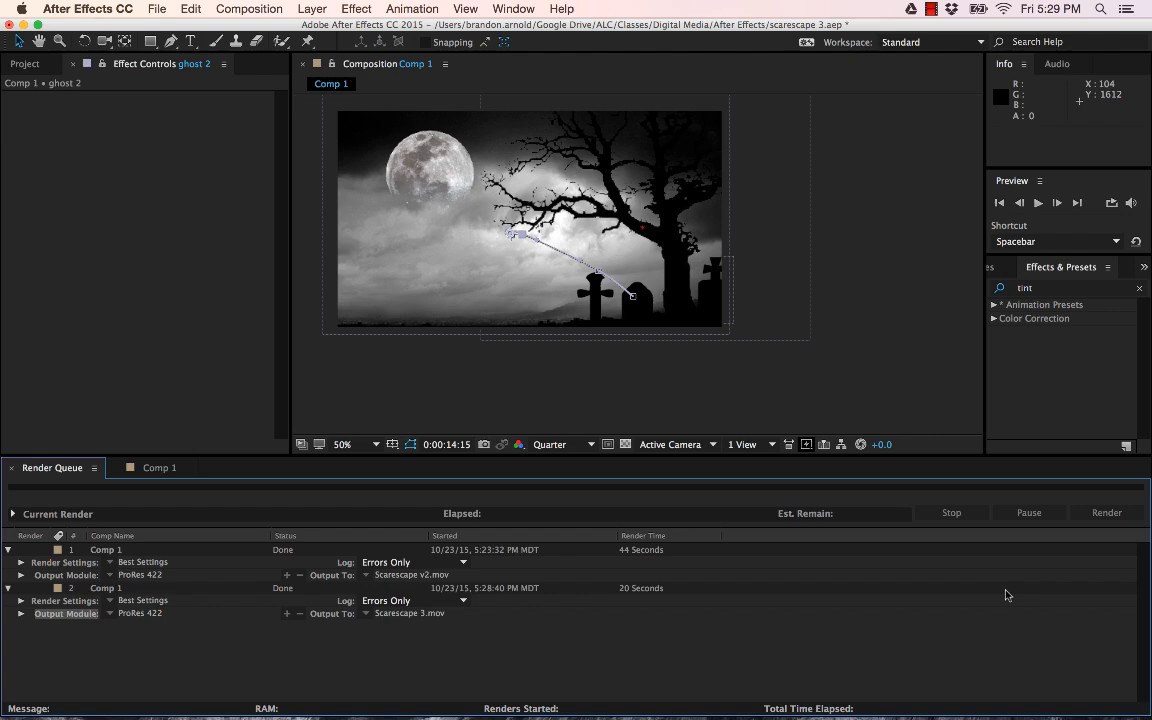
Switch to Finder, open Scarescape 3.mov from the Movies folder in QuickTime Player, and play it full screen.
key("super+Tab")
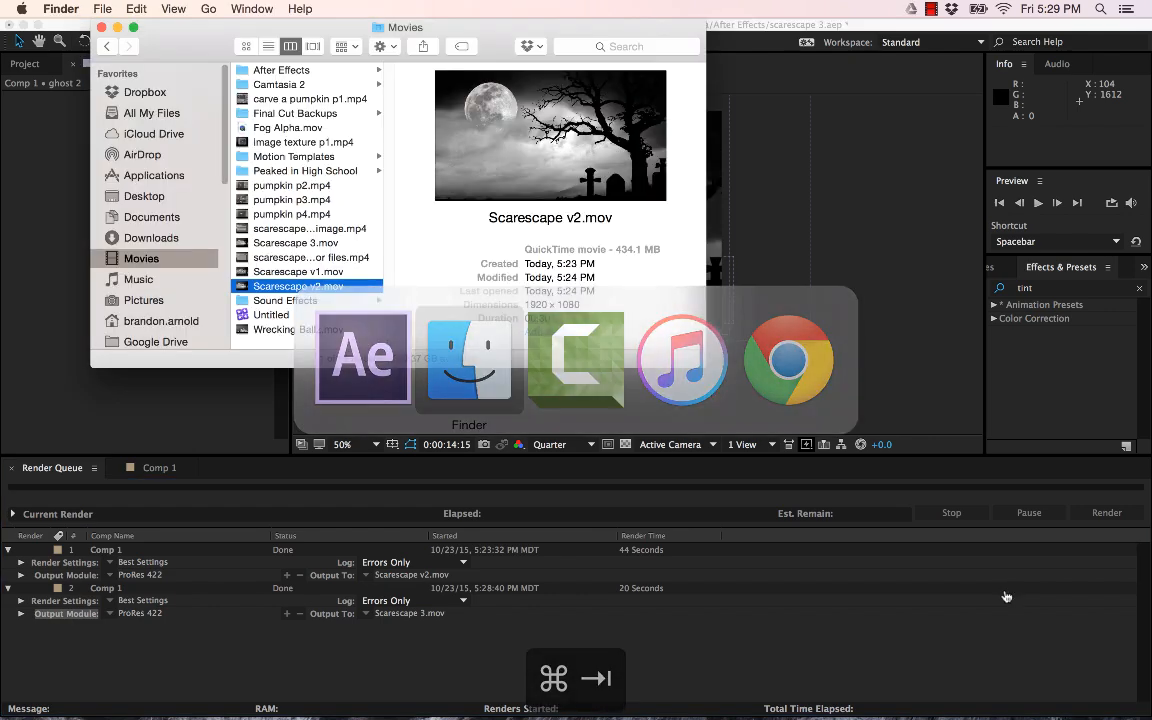
double_click(271, 242)
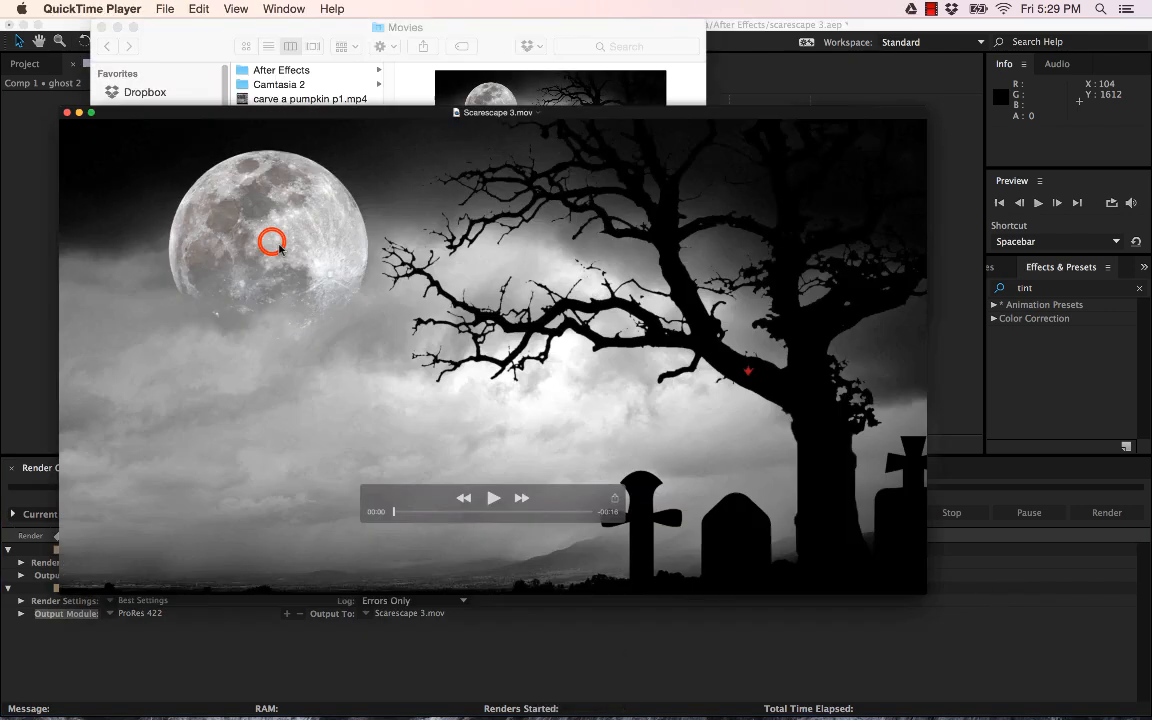
key("super+f")
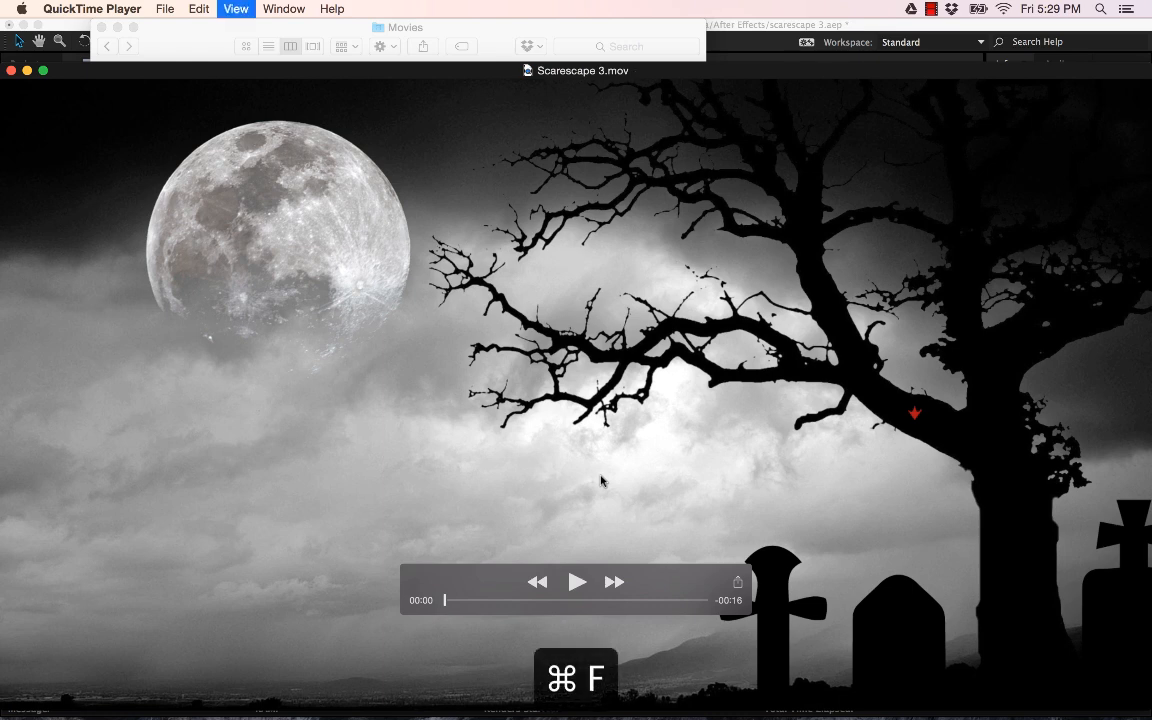
key("space")
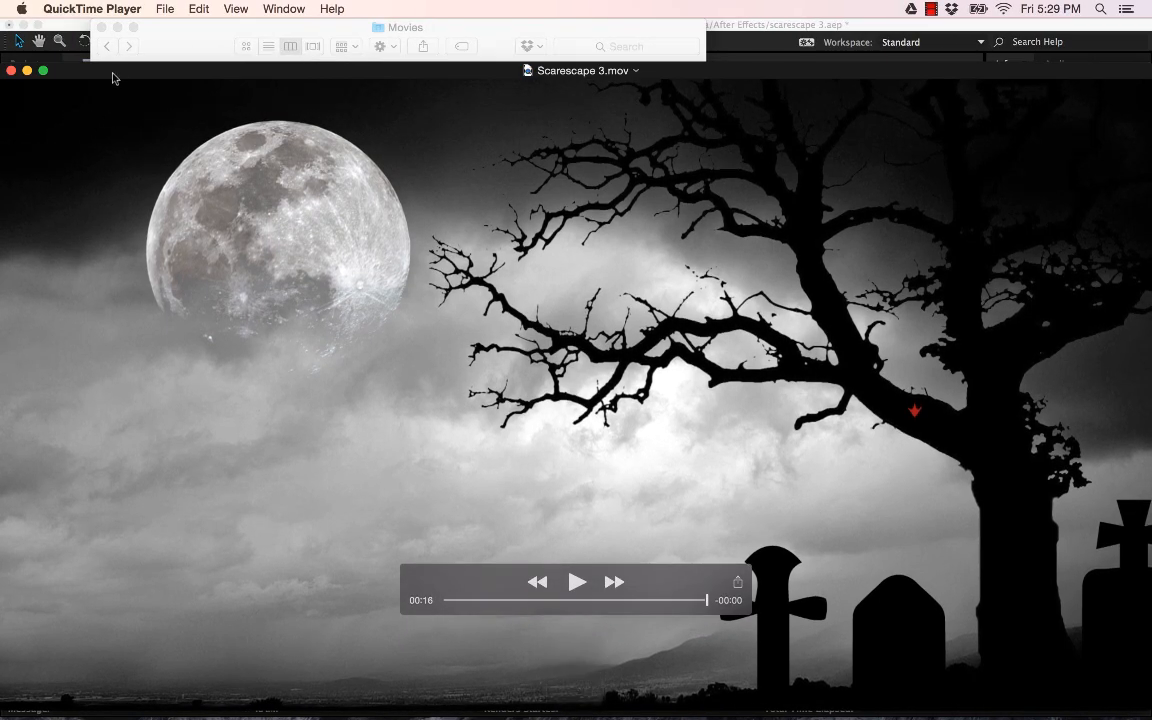
Close the Scarescape 3.mov player and the Movies folder window to return to After Effects.
left_click(110, 70)
left_click(37, 63)
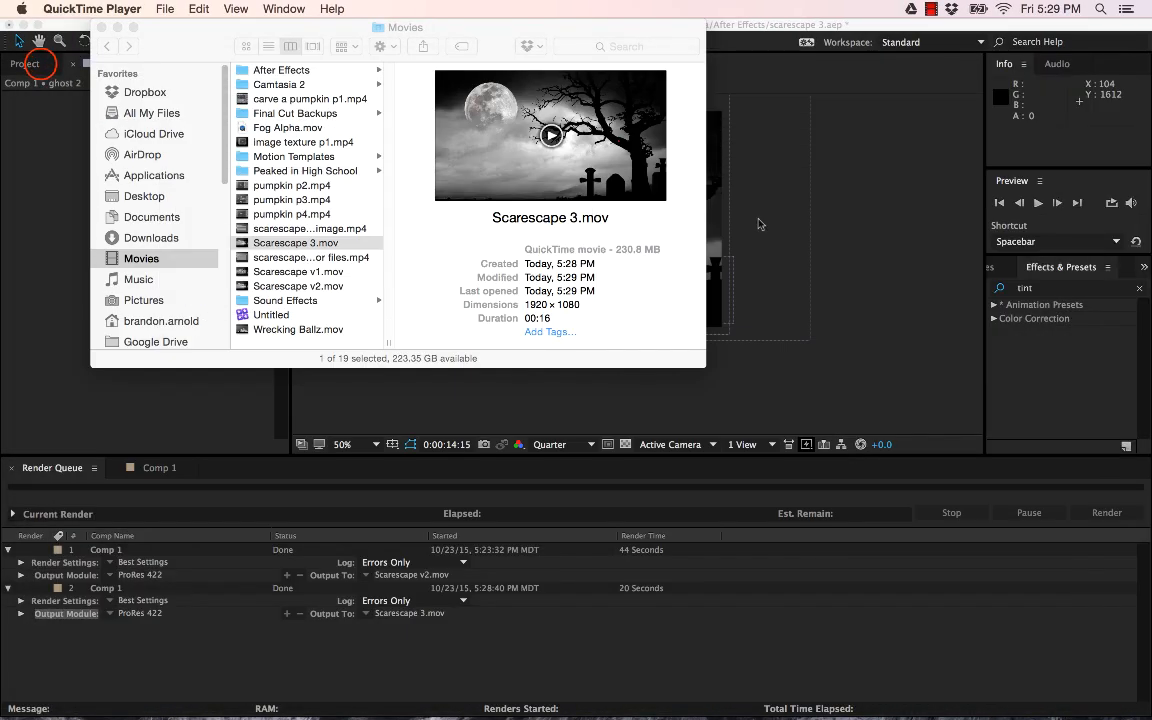
left_click_drag(185, 38, 193, 60)
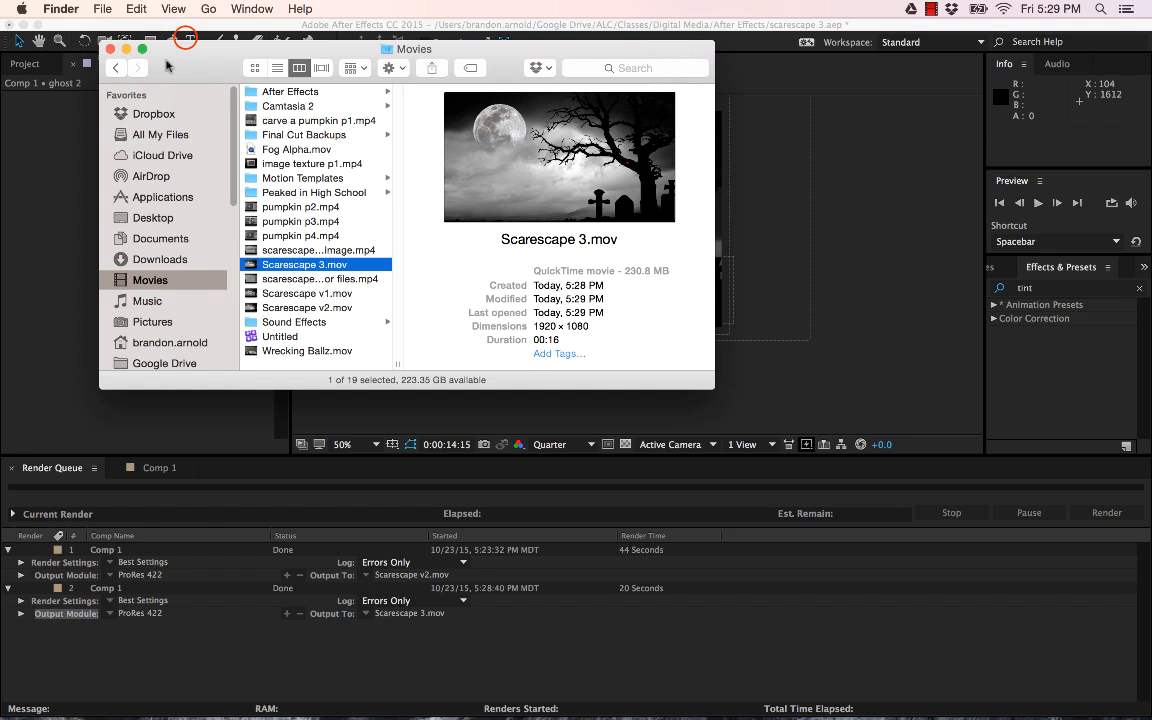
left_click(110, 49)
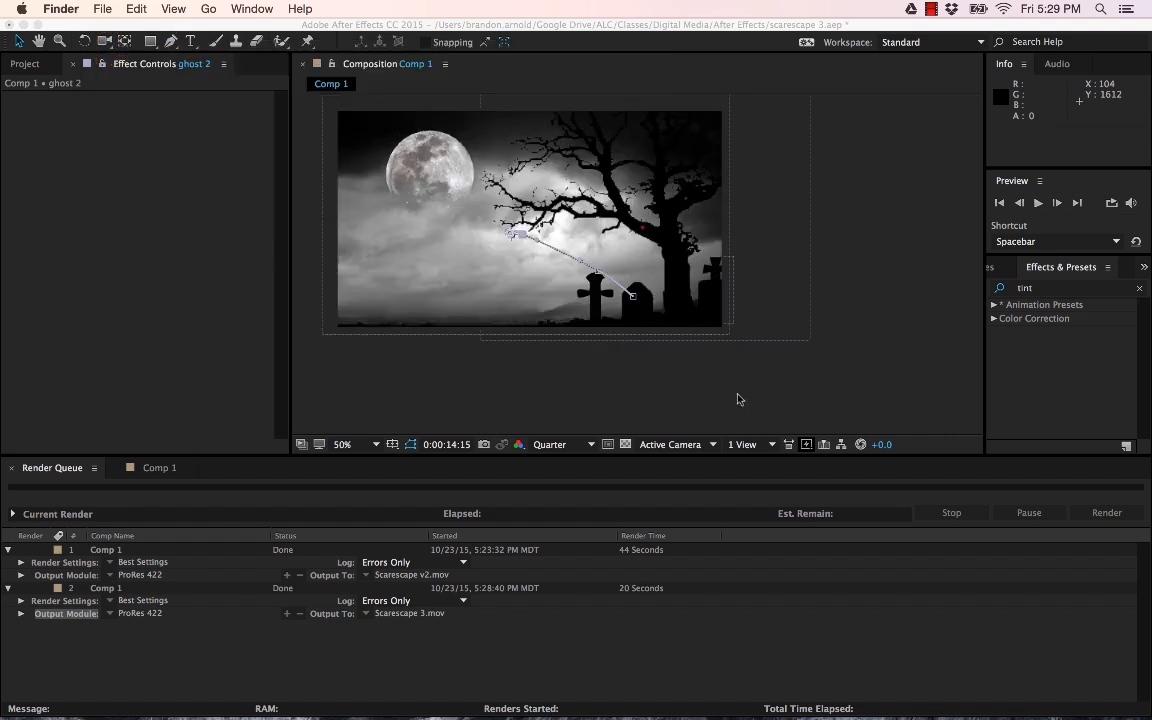